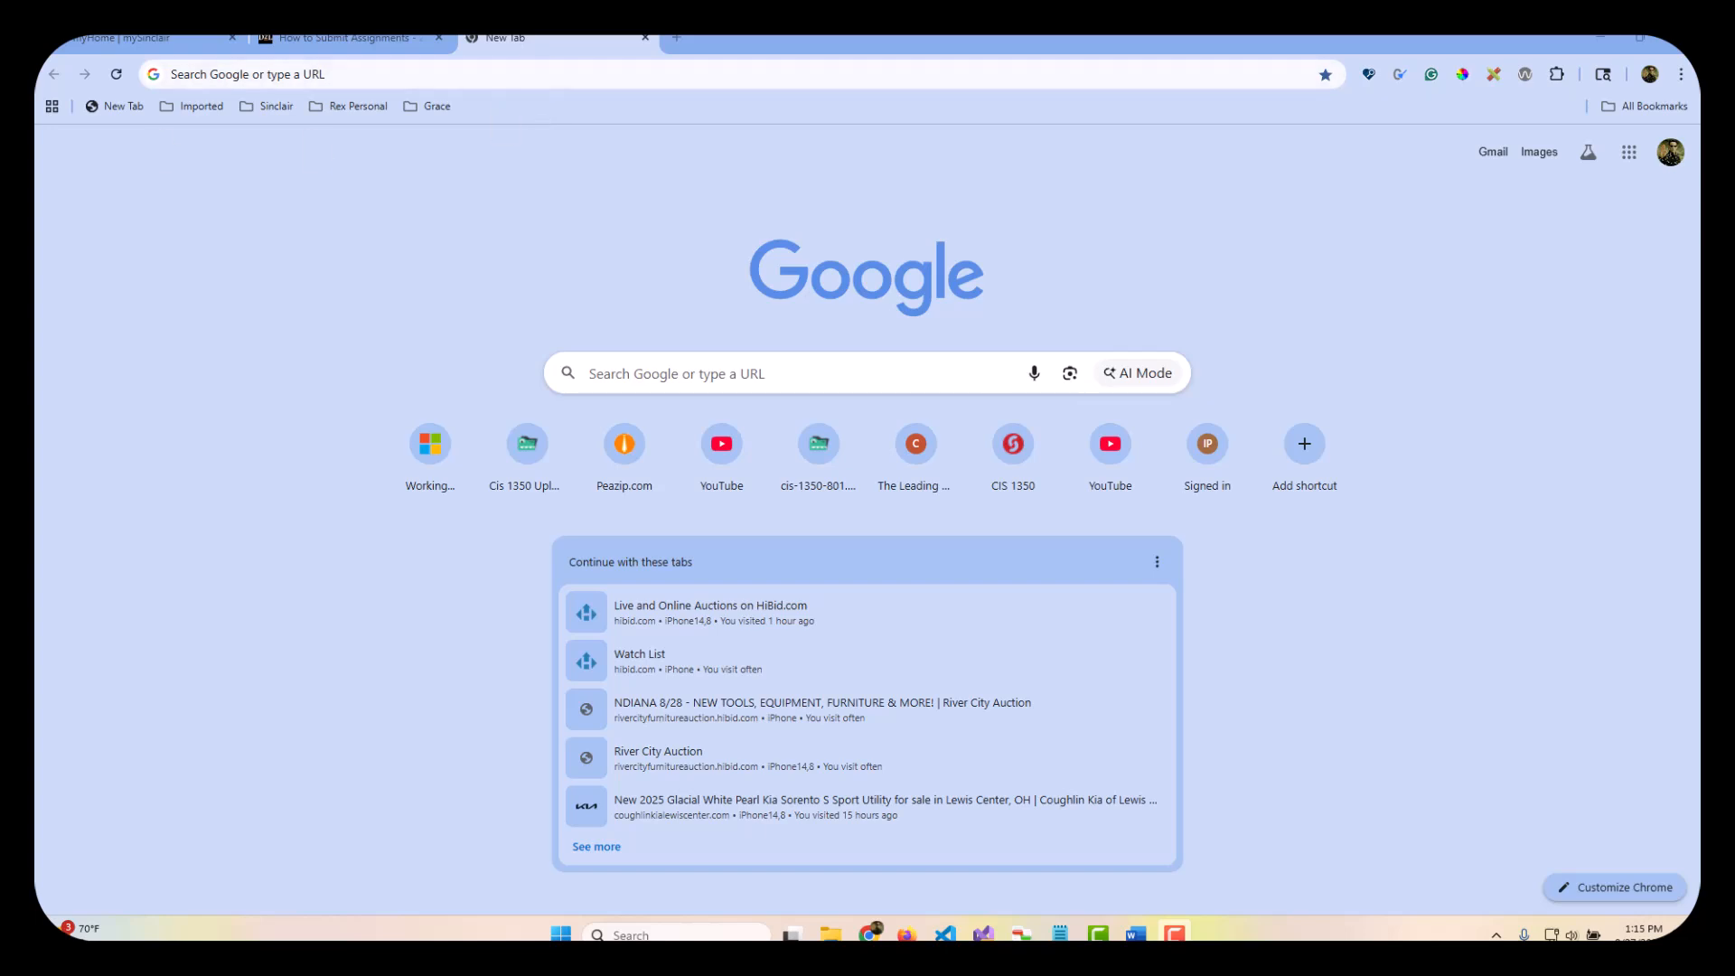
# Step: Bring the notes over the browser, highlight section 801 in the first course URL, then move them aside
pyautogui.moveTo(0, 159); pyautogui.dragTo(697, 180)
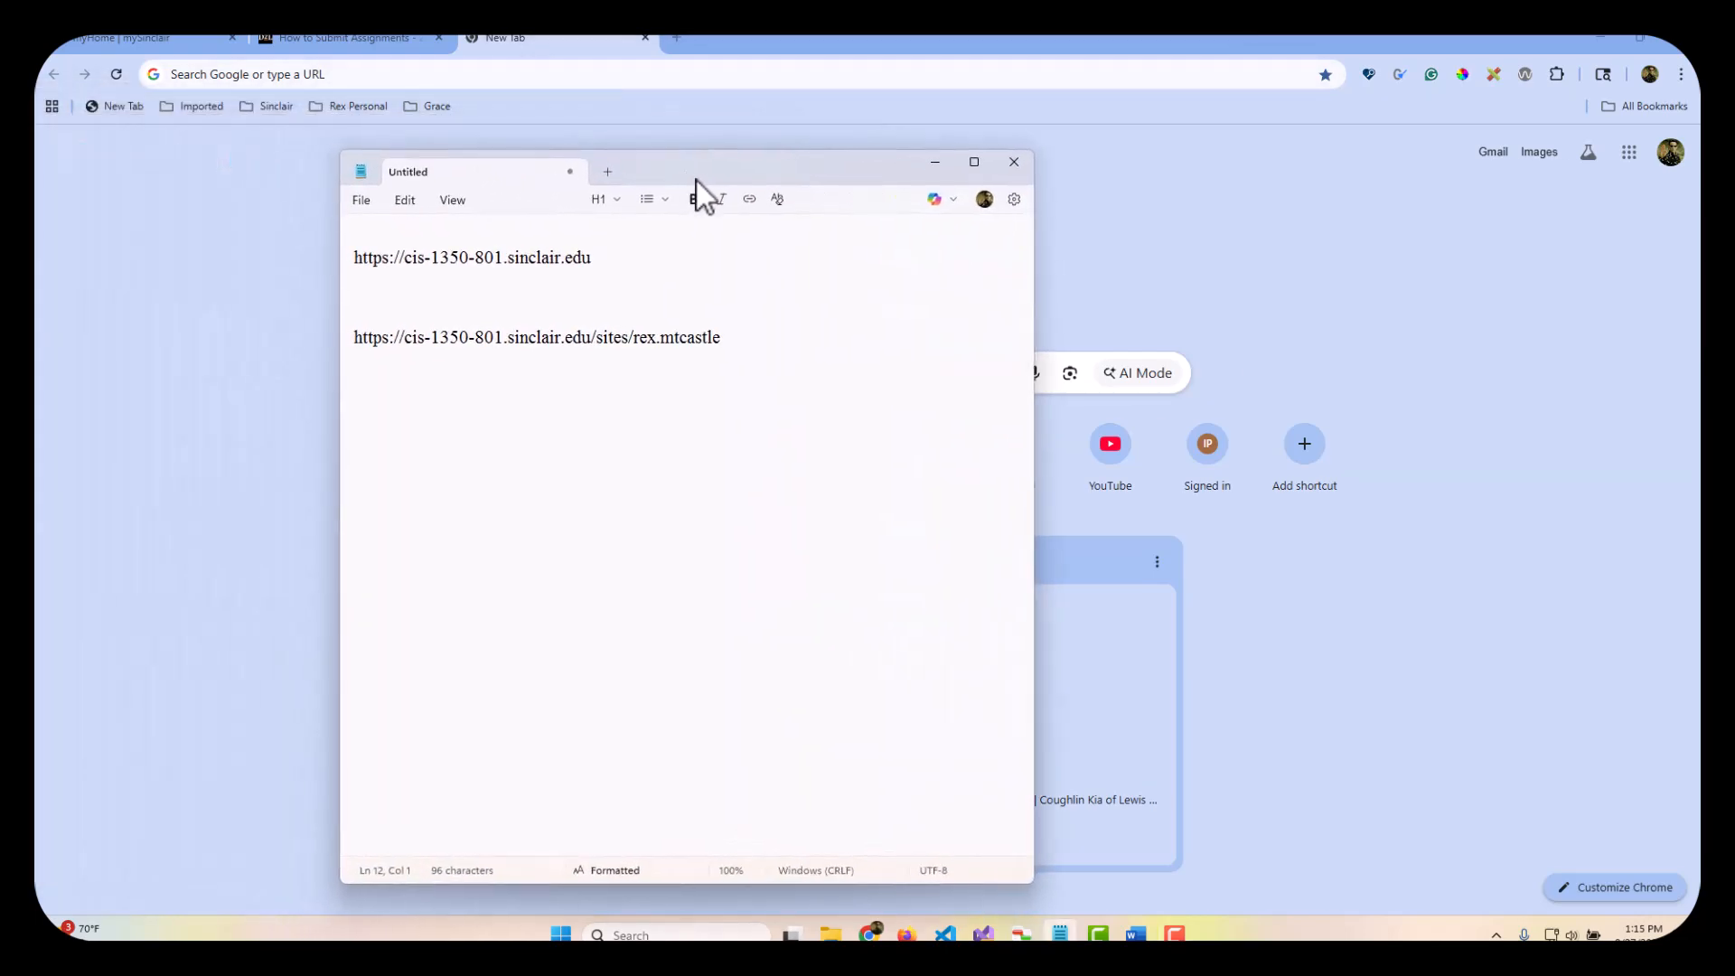
pyautogui.moveTo(589, 259); pyautogui.dragTo(341, 258)
pyautogui.hotkey('ctrl', 'c')
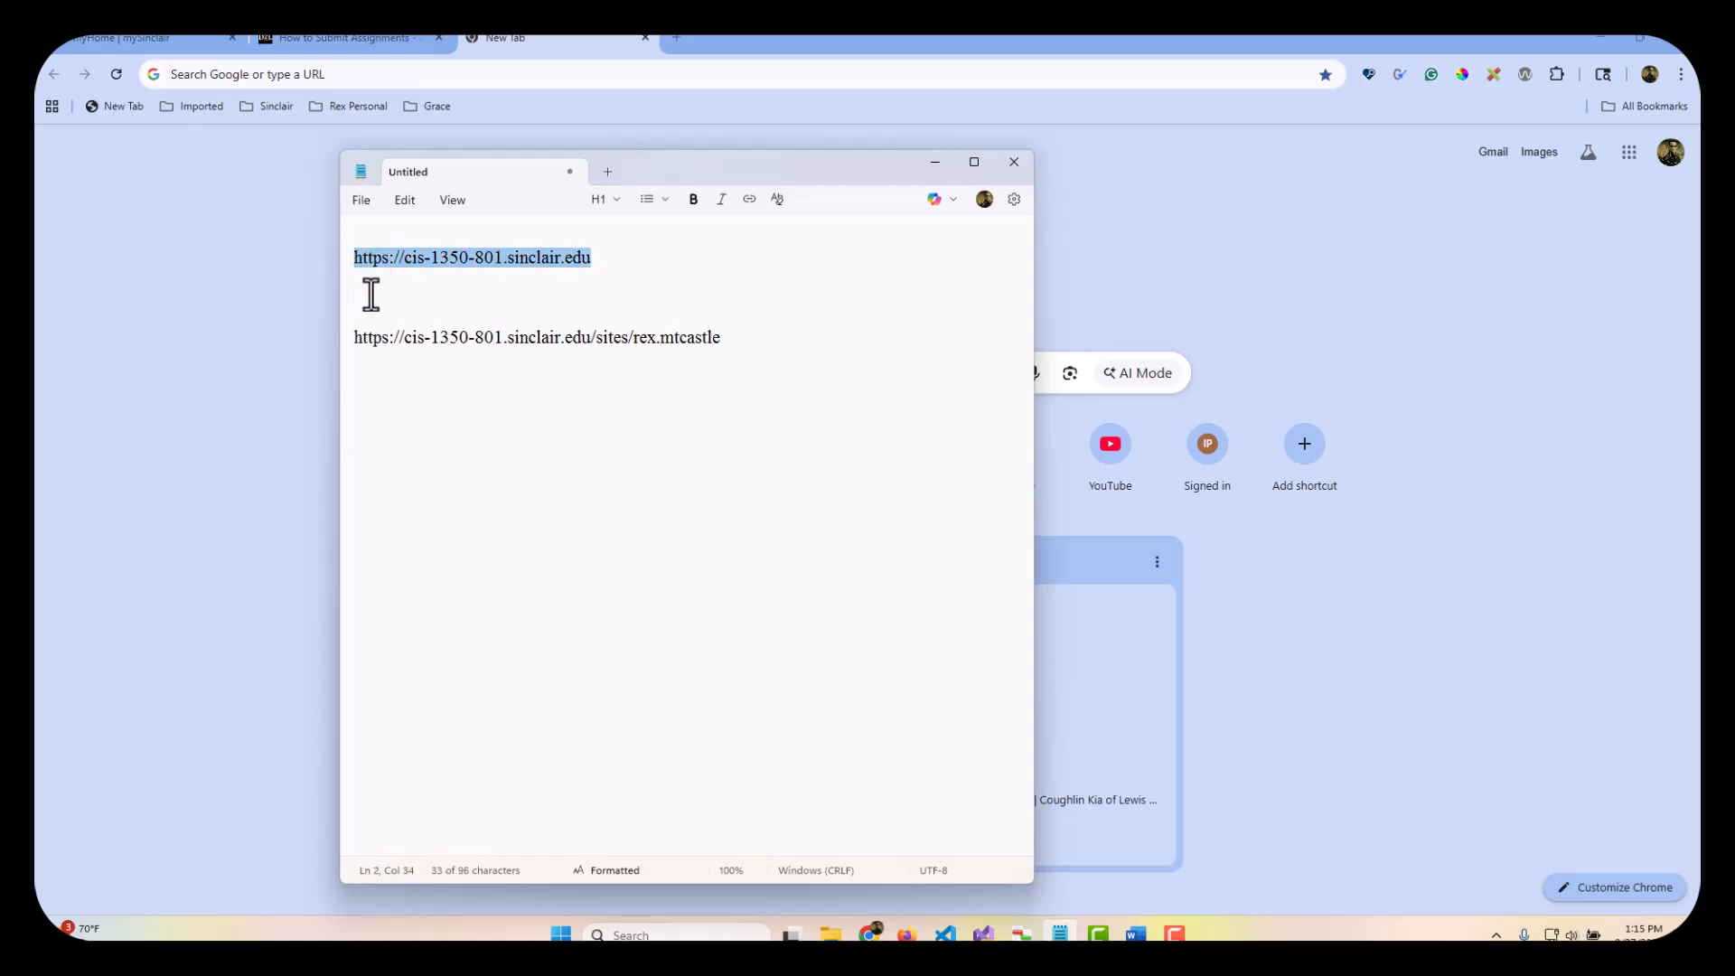
pyautogui.click(627, 259)
pyautogui.click(474, 258)
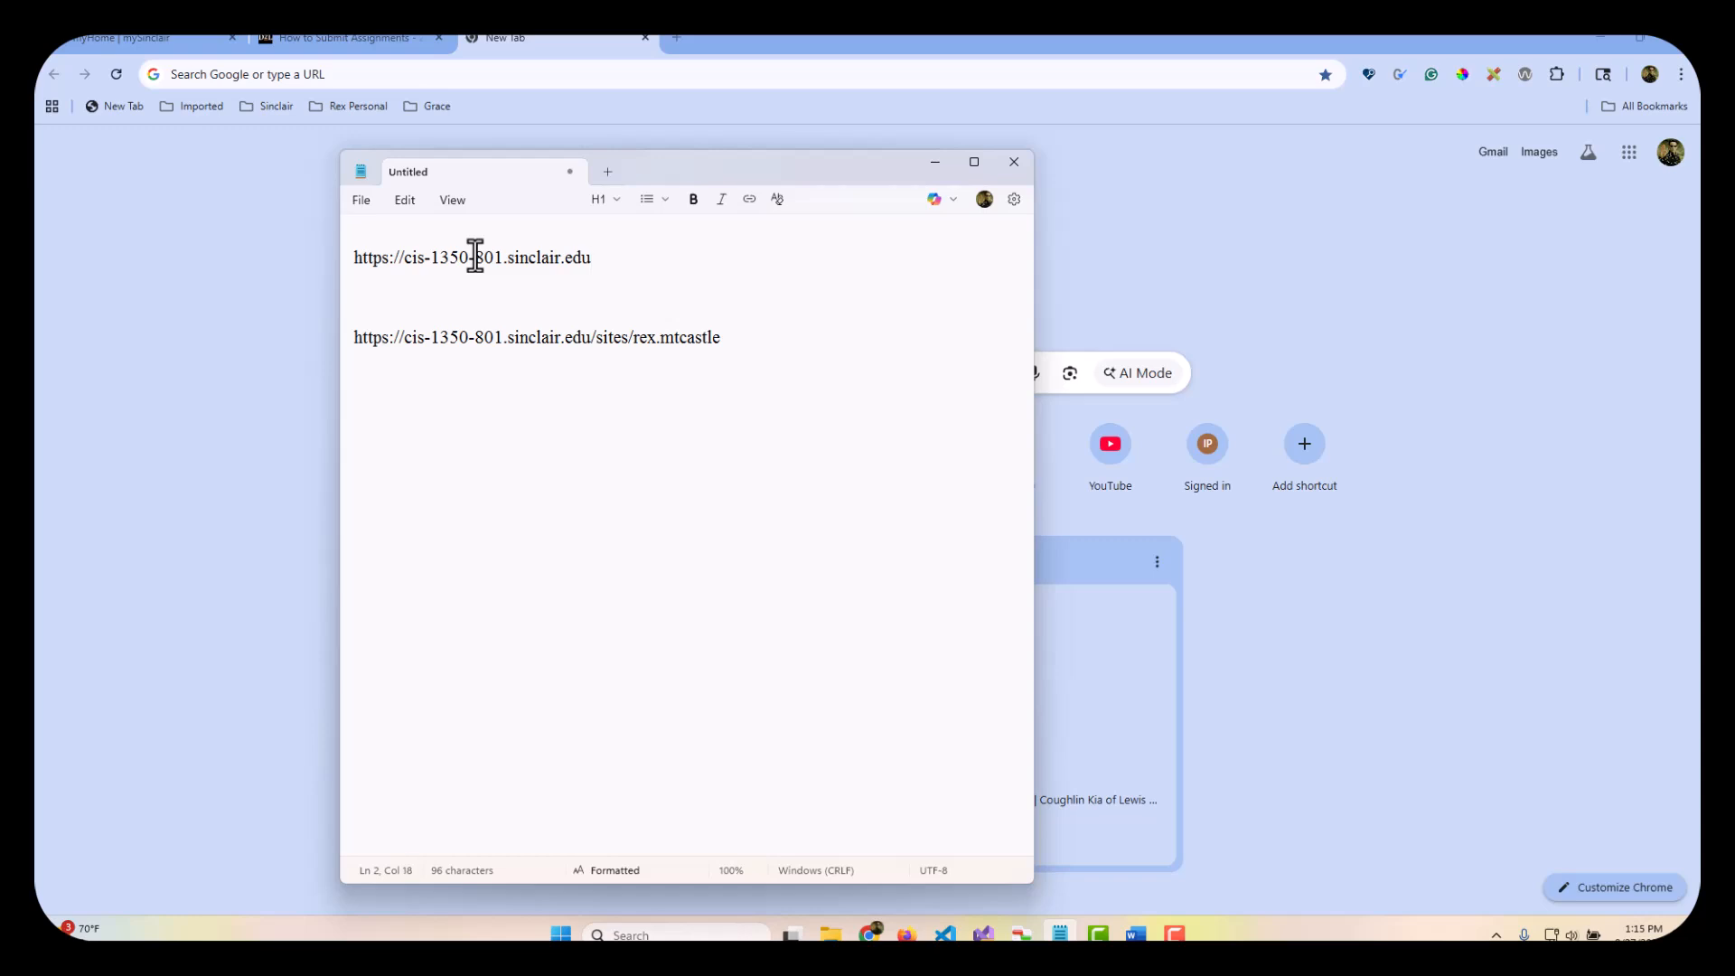
pyautogui.moveTo(474, 257); pyautogui.dragTo(503, 260)
pyautogui.moveTo(692, 179); pyautogui.dragTo(0, 186)
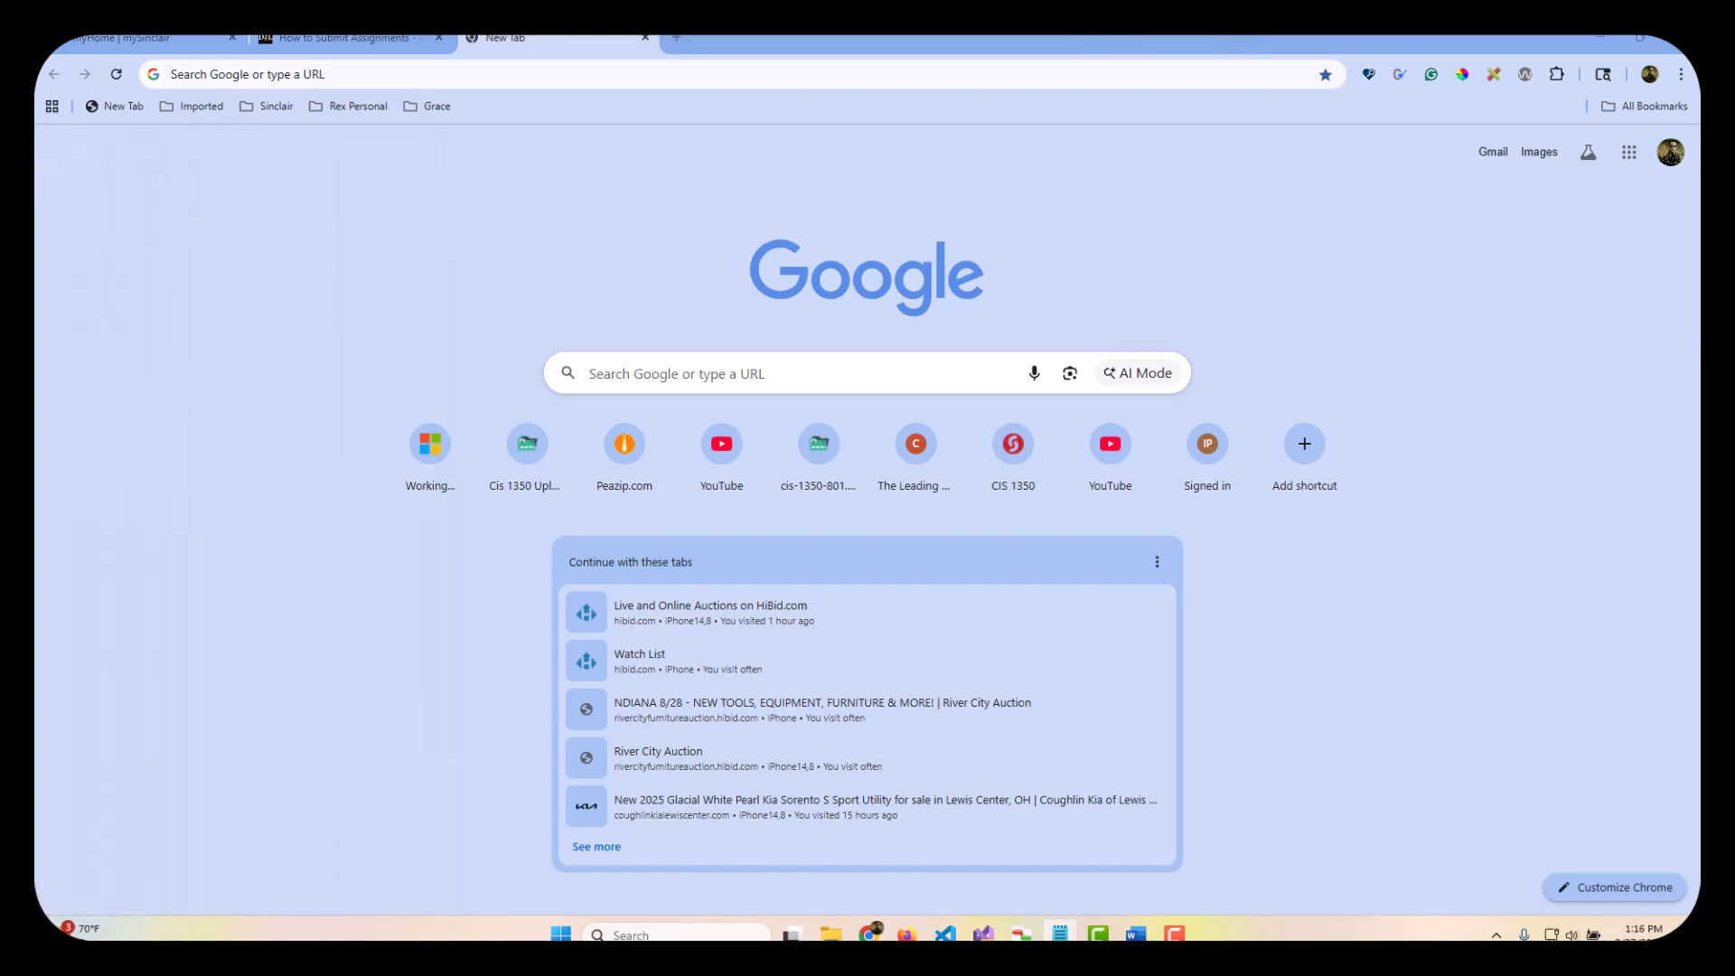
pyautogui.click(383, 74)
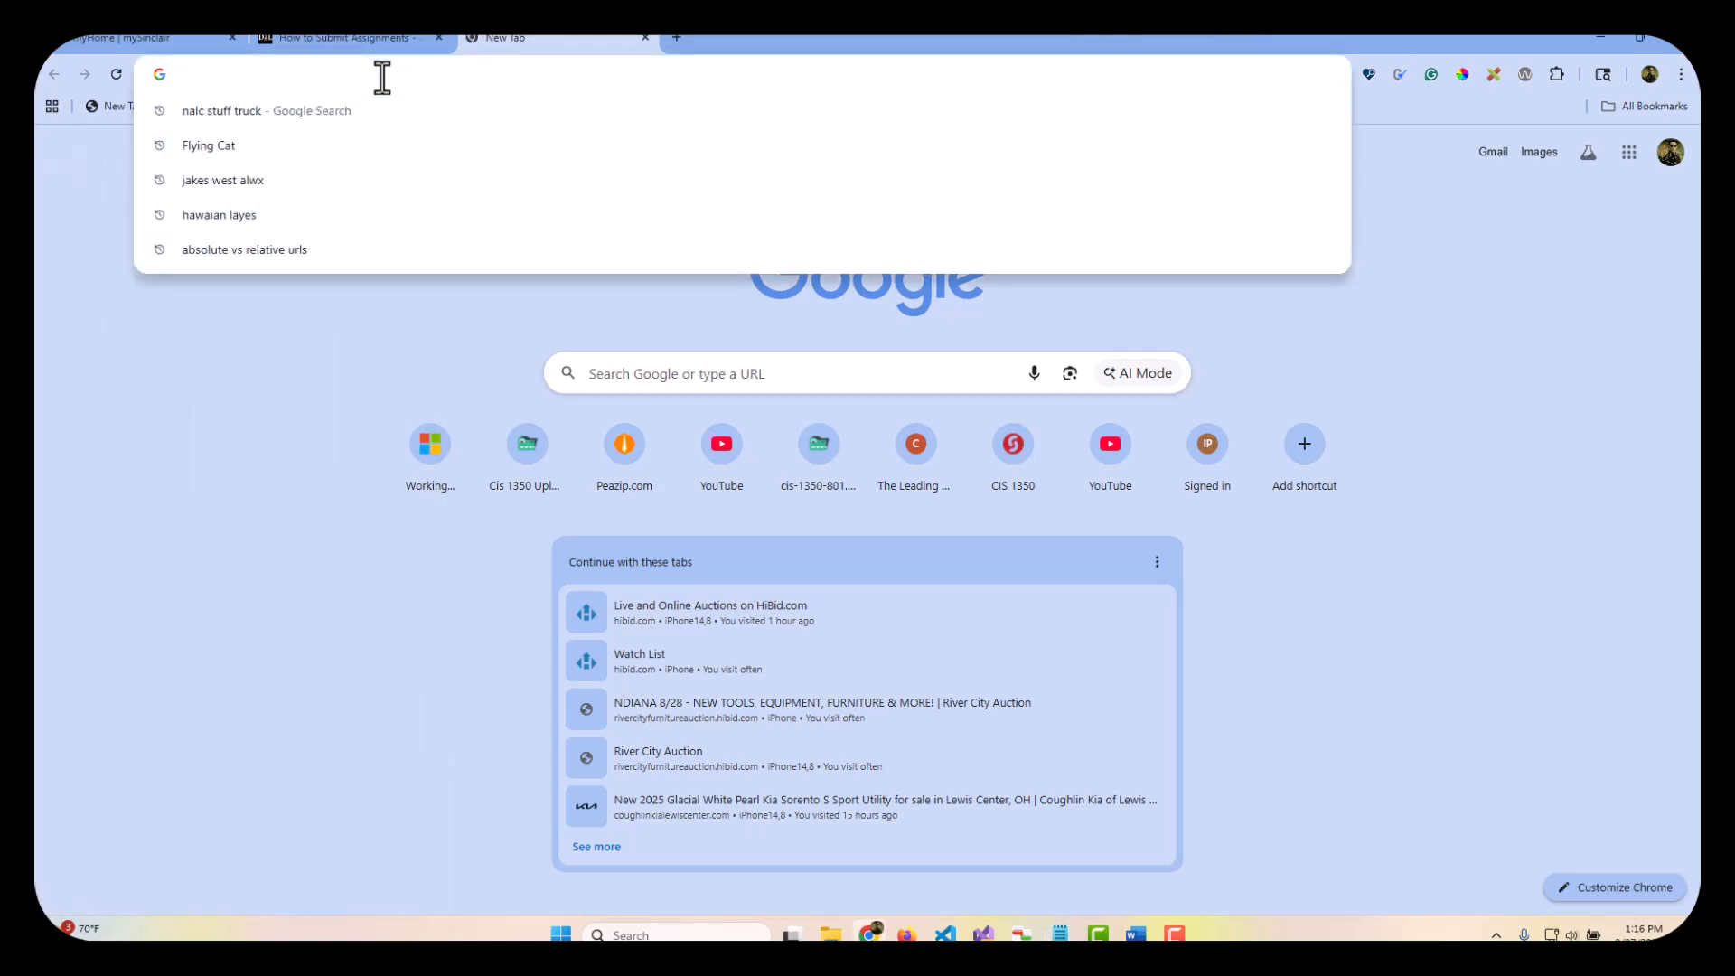
pyautogui.hotkey('ctrl', 'v')
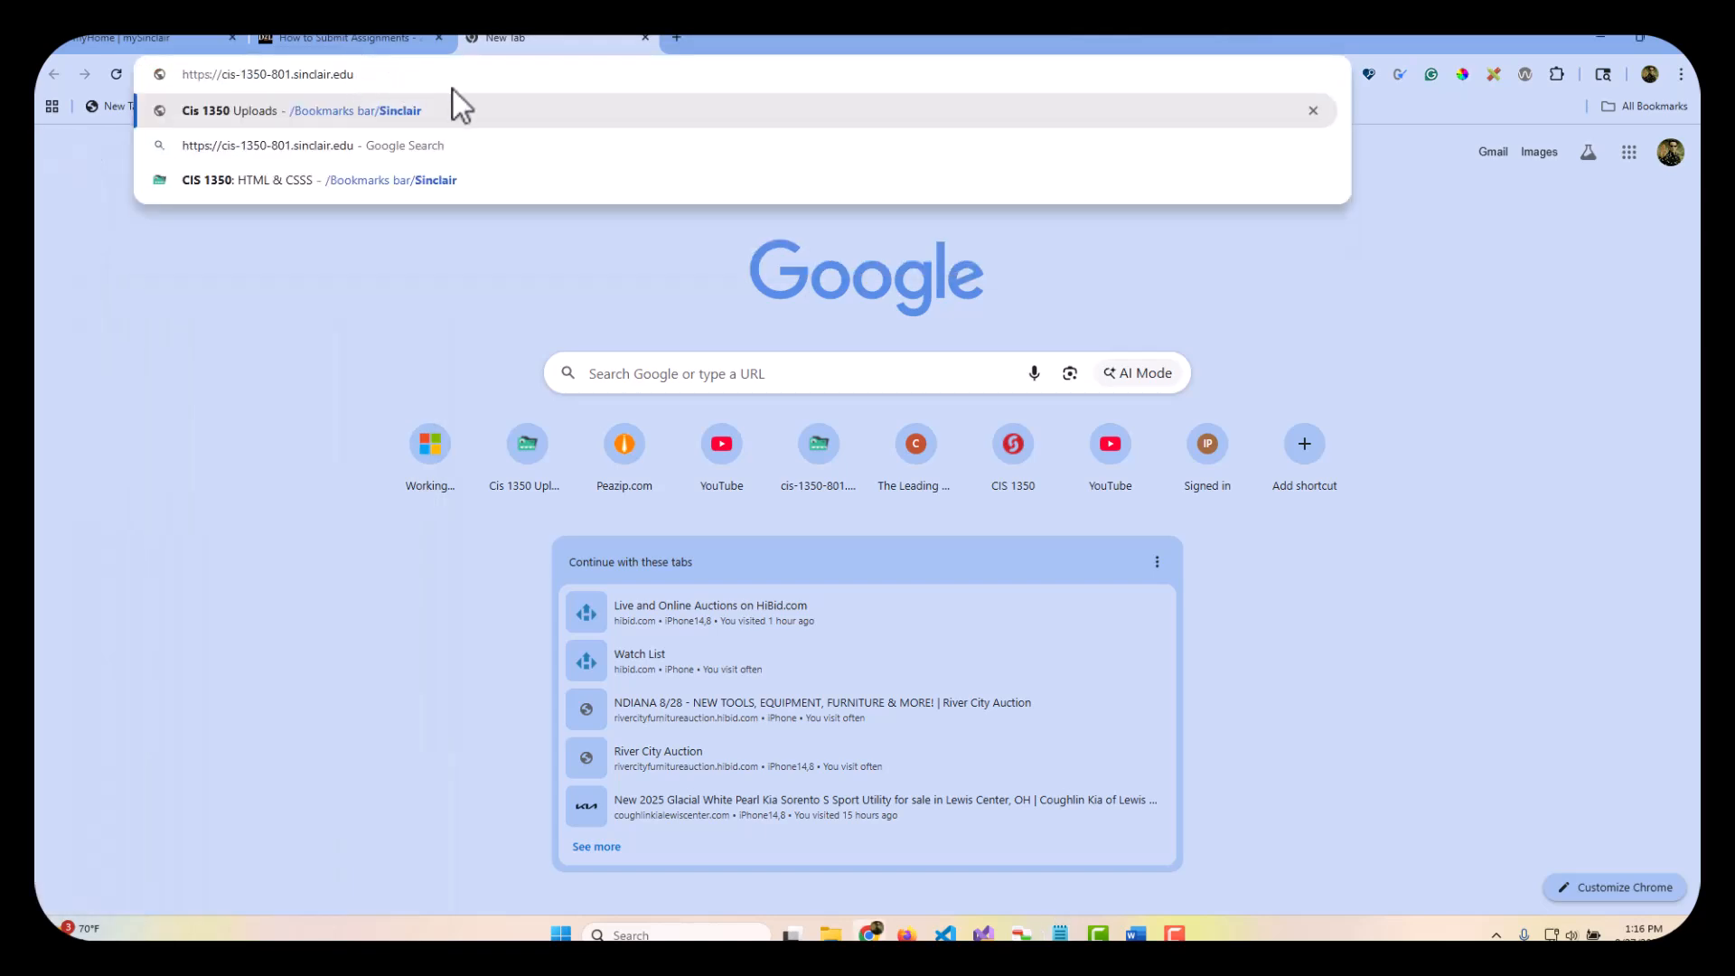
pyautogui.press('Return')
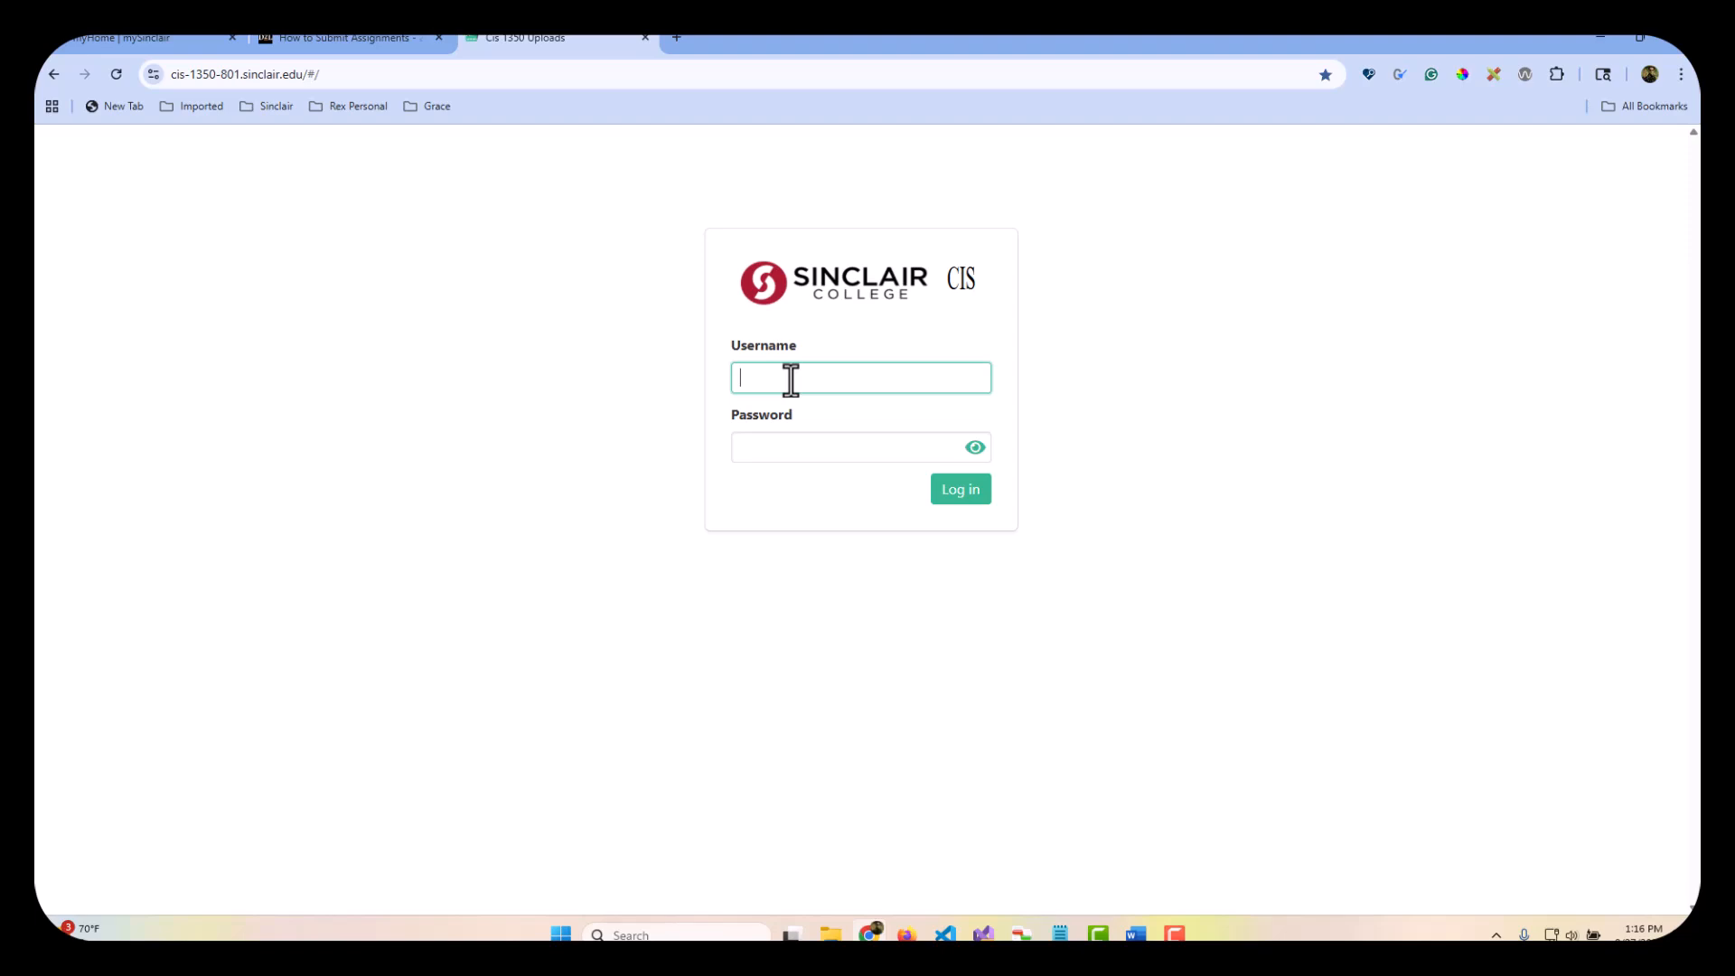
pyautogui.write('rex.mtcastle')
pyautogui.click(818, 445)
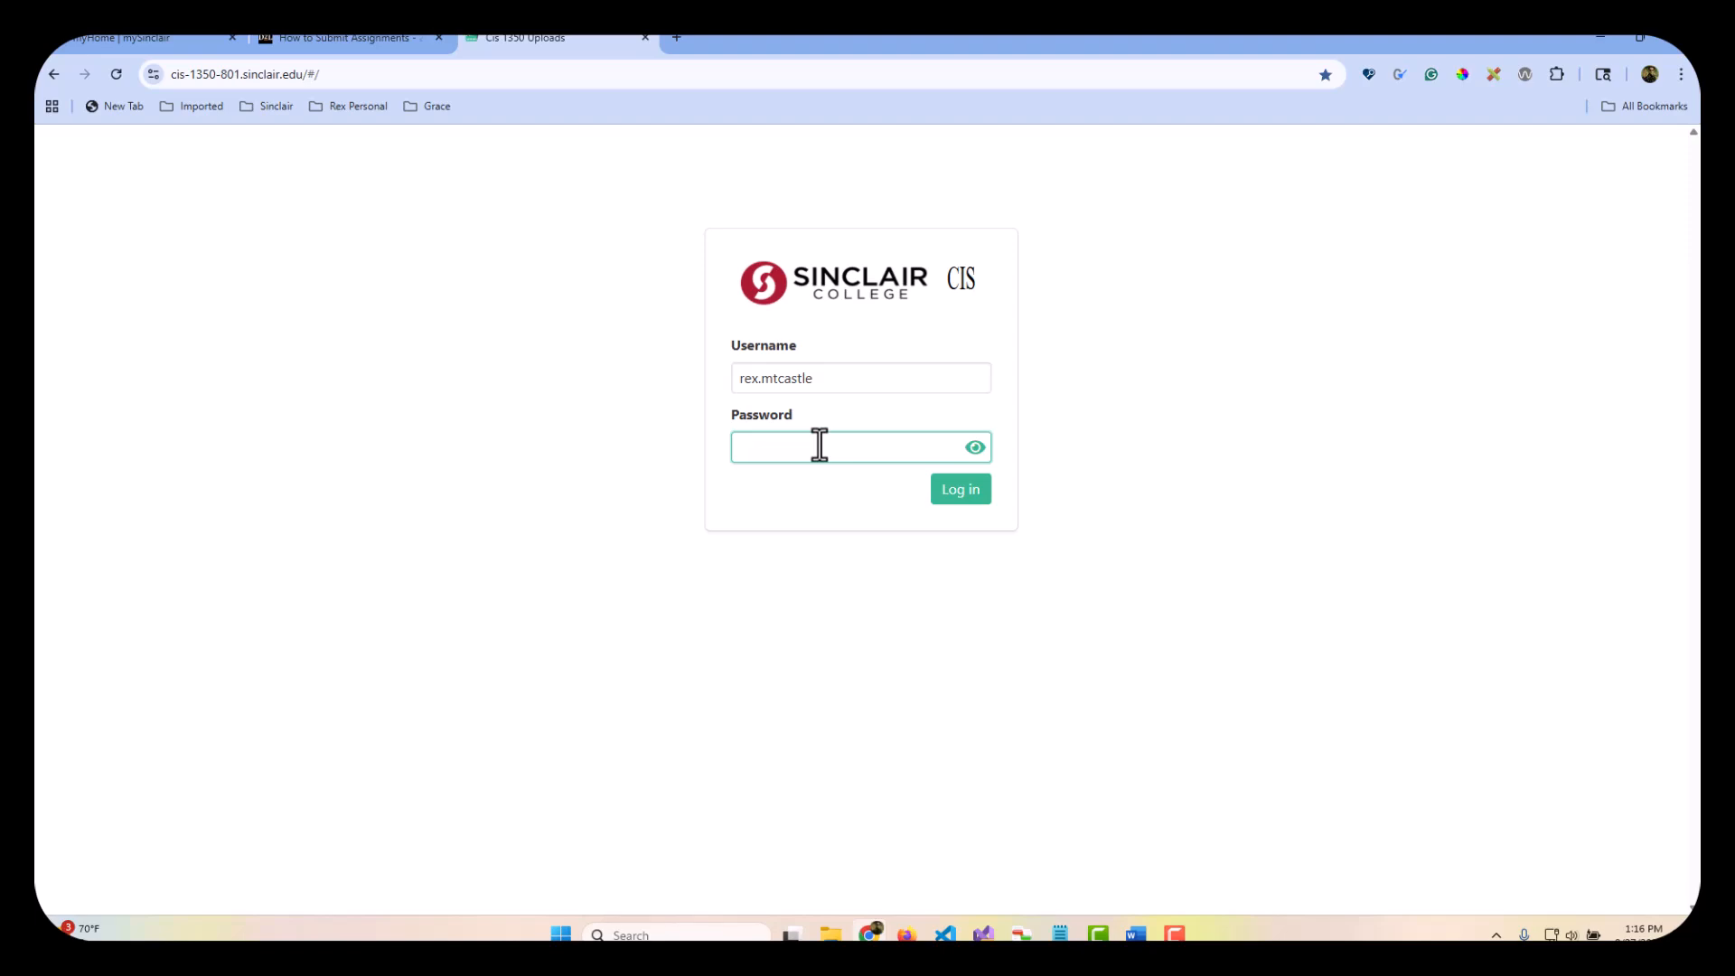
pyautogui.write('••••••••••••')
# Step: Log in, open the personal user folder, and bring the notes window back over the browser
pyautogui.click(956, 494)
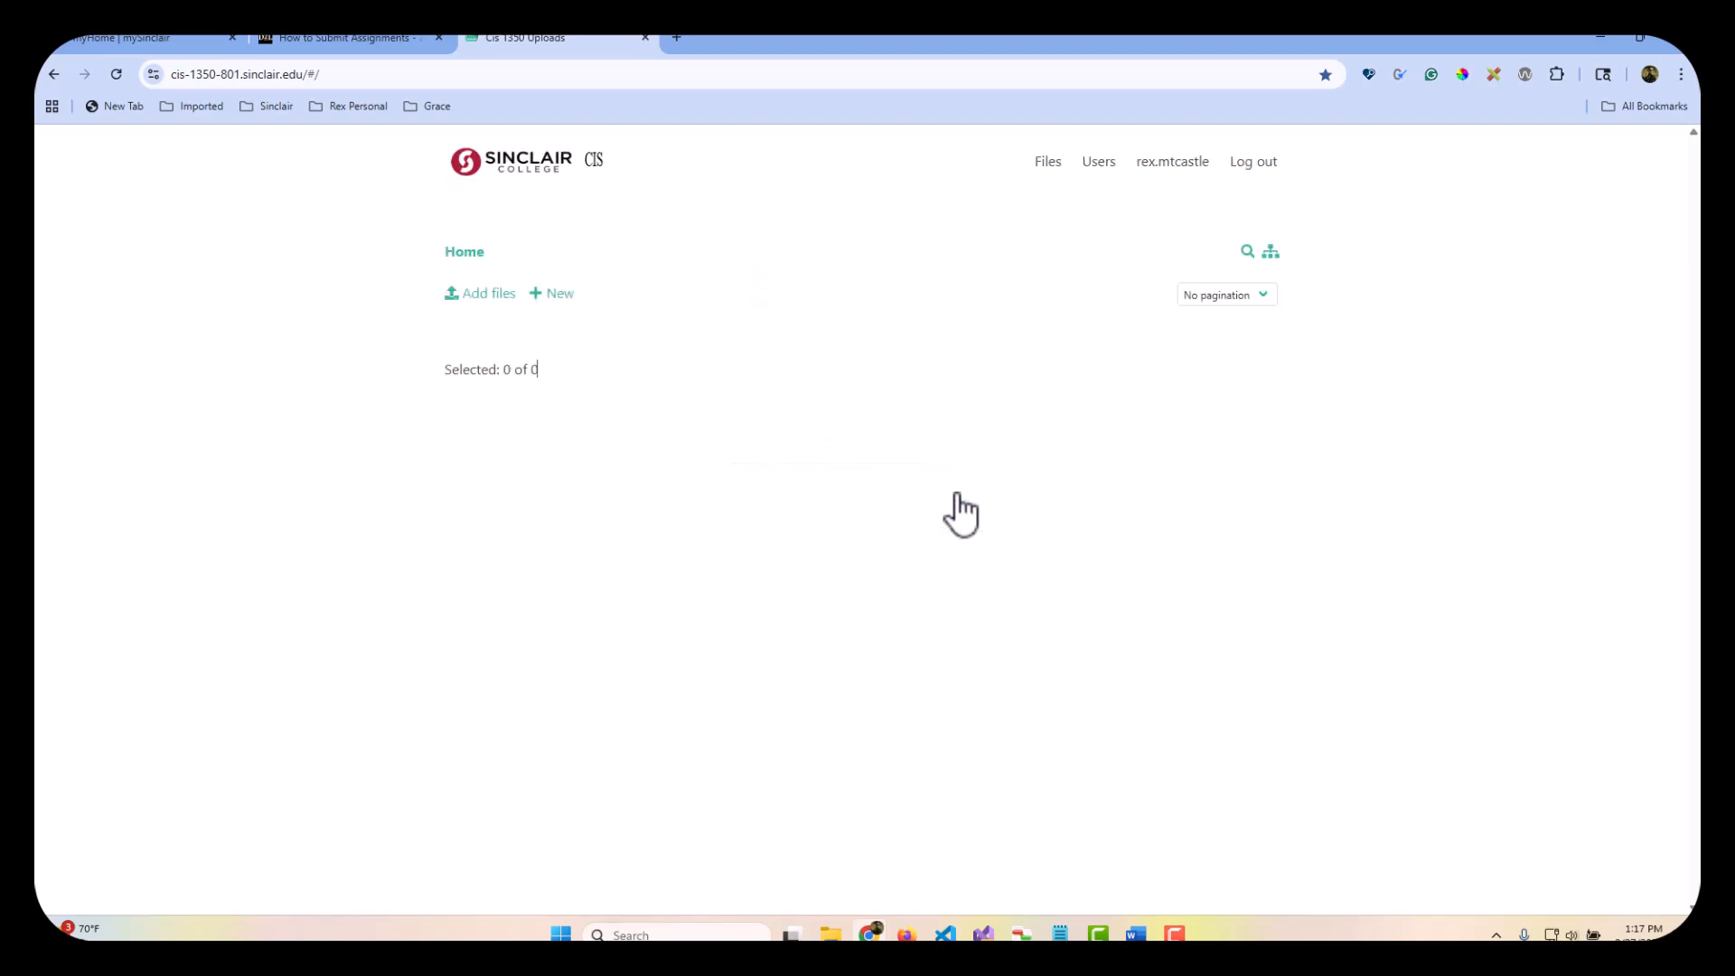
pyautogui.click(547, 432)
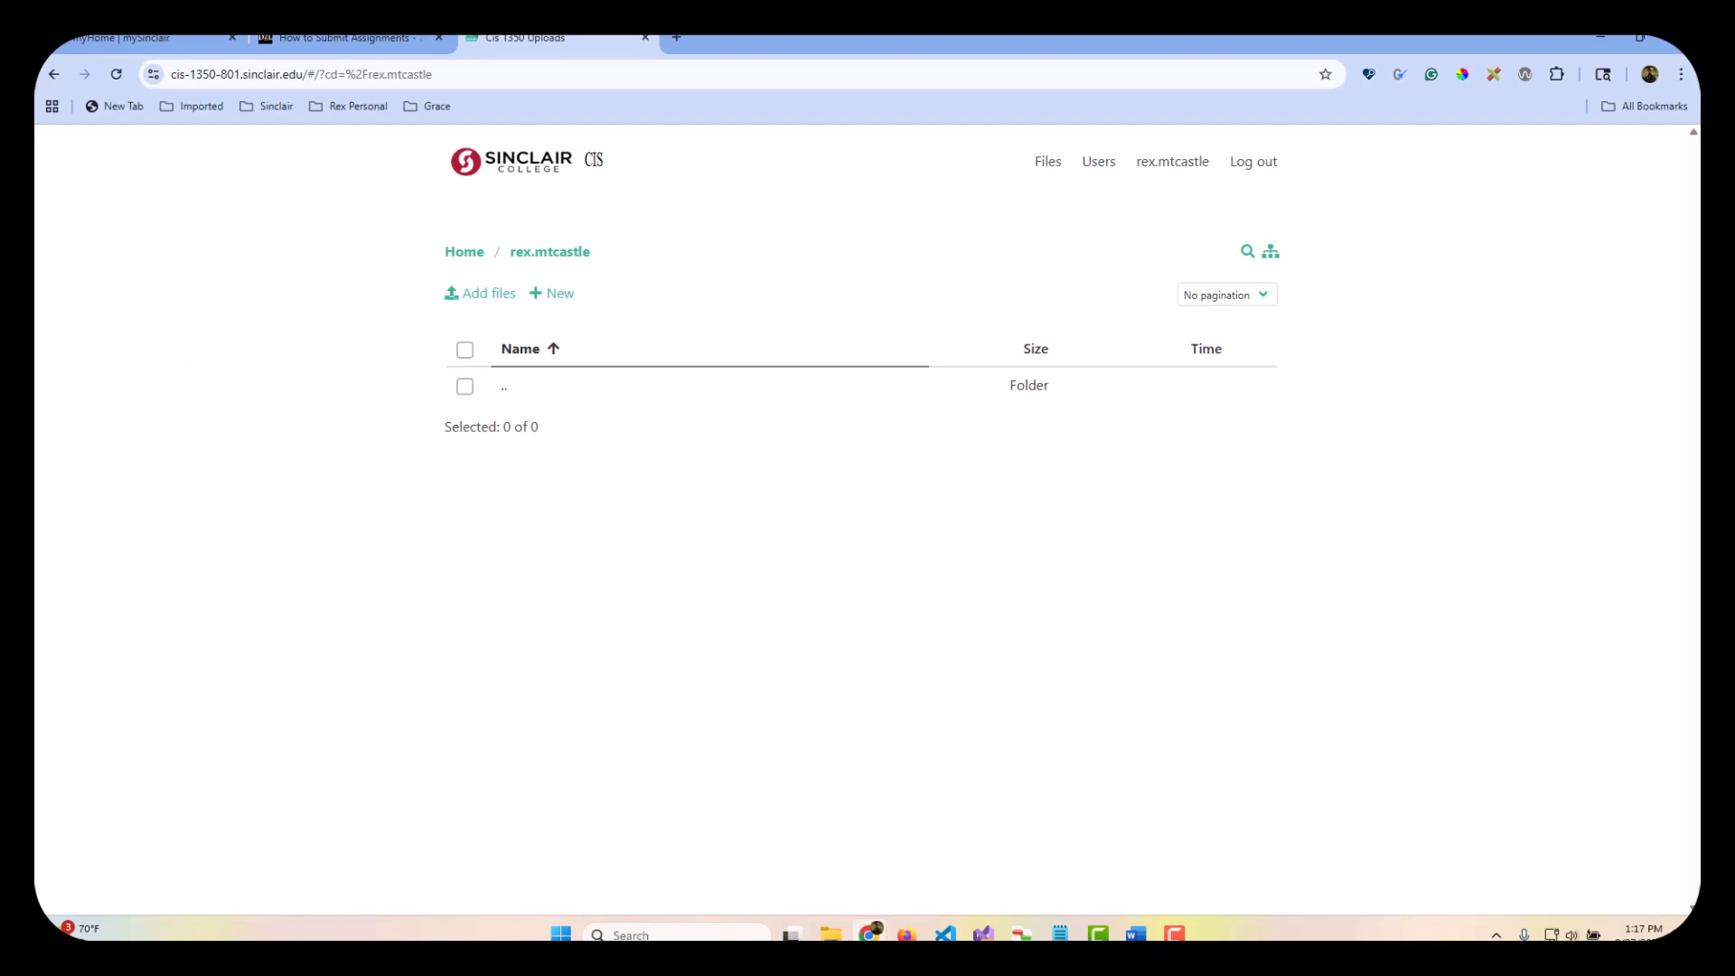
pyautogui.moveTo(35, 151); pyautogui.dragTo(729, 143)
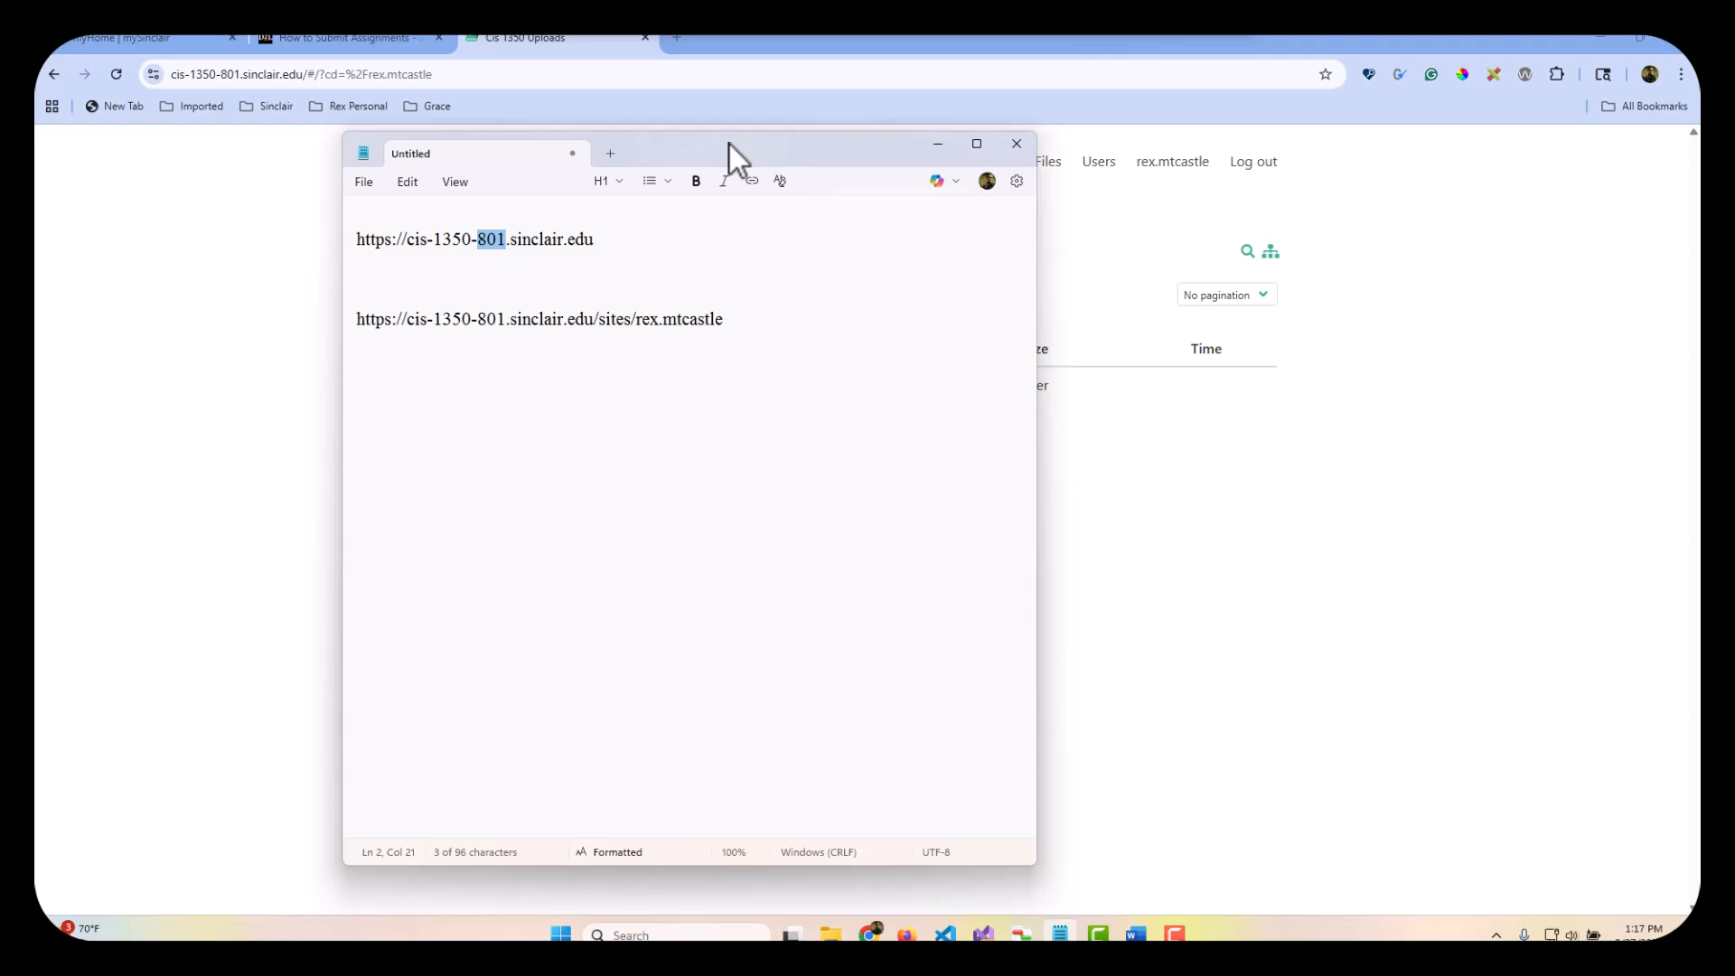
# Step: Highlight the section number and username in the second URL, then move the notes off to the left
pyautogui.click(638, 377)
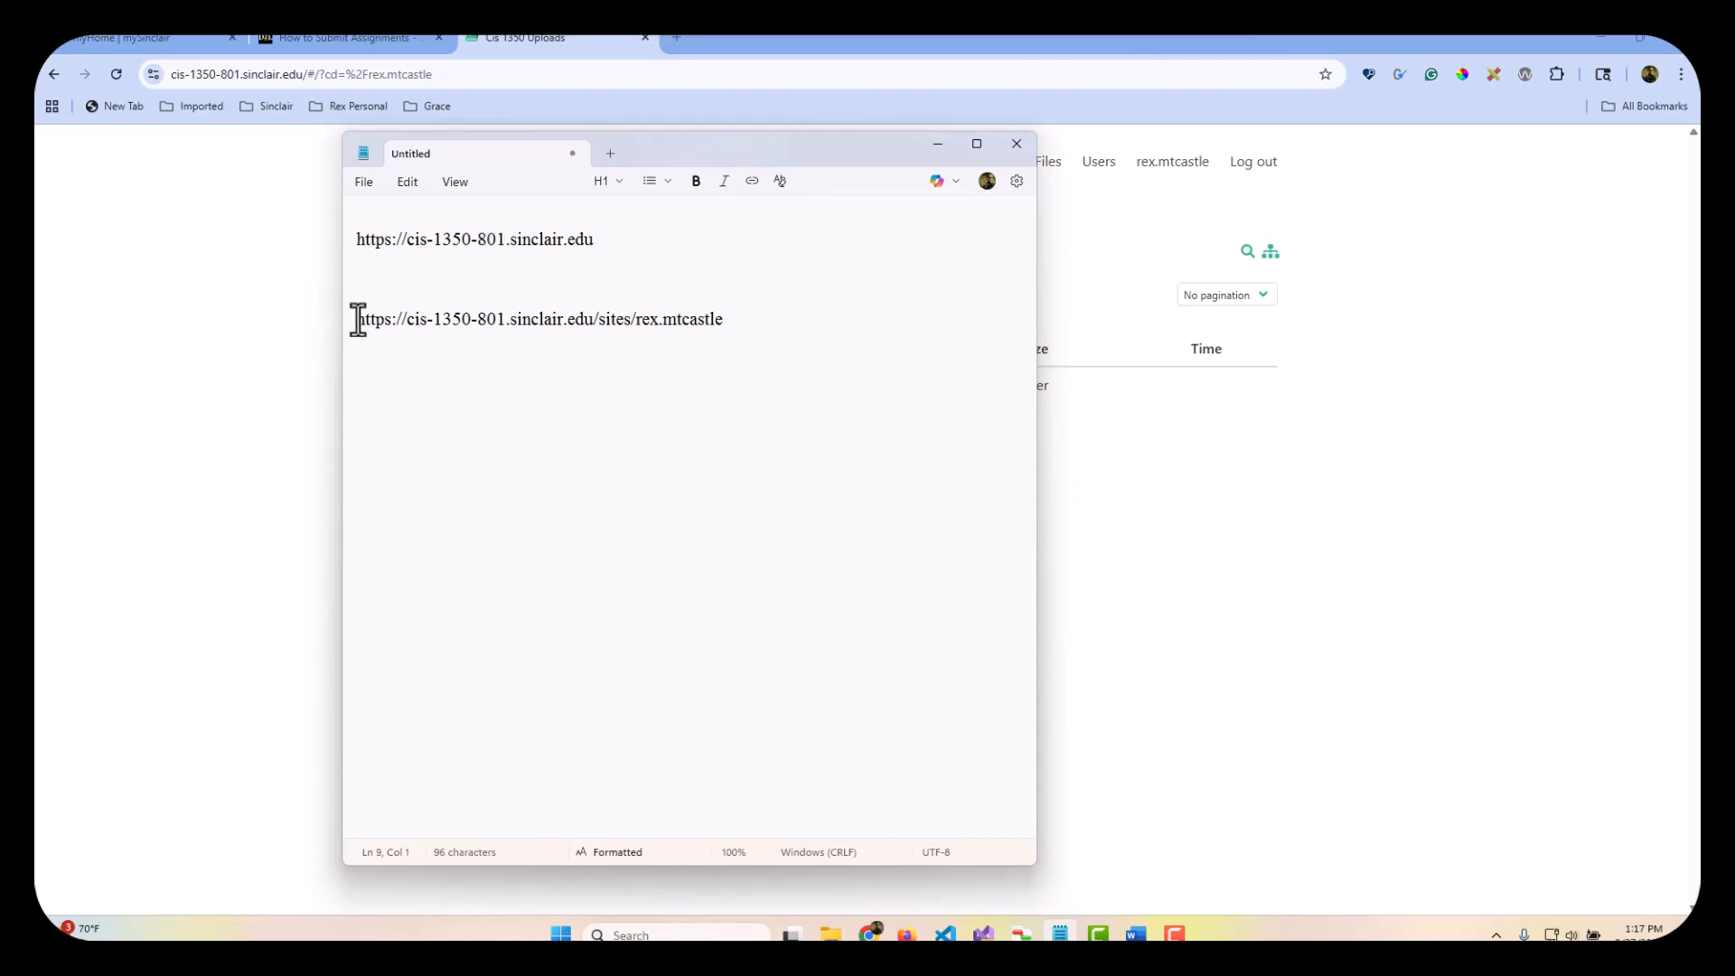
pyautogui.moveTo(357, 318); pyautogui.dragTo(720, 337)
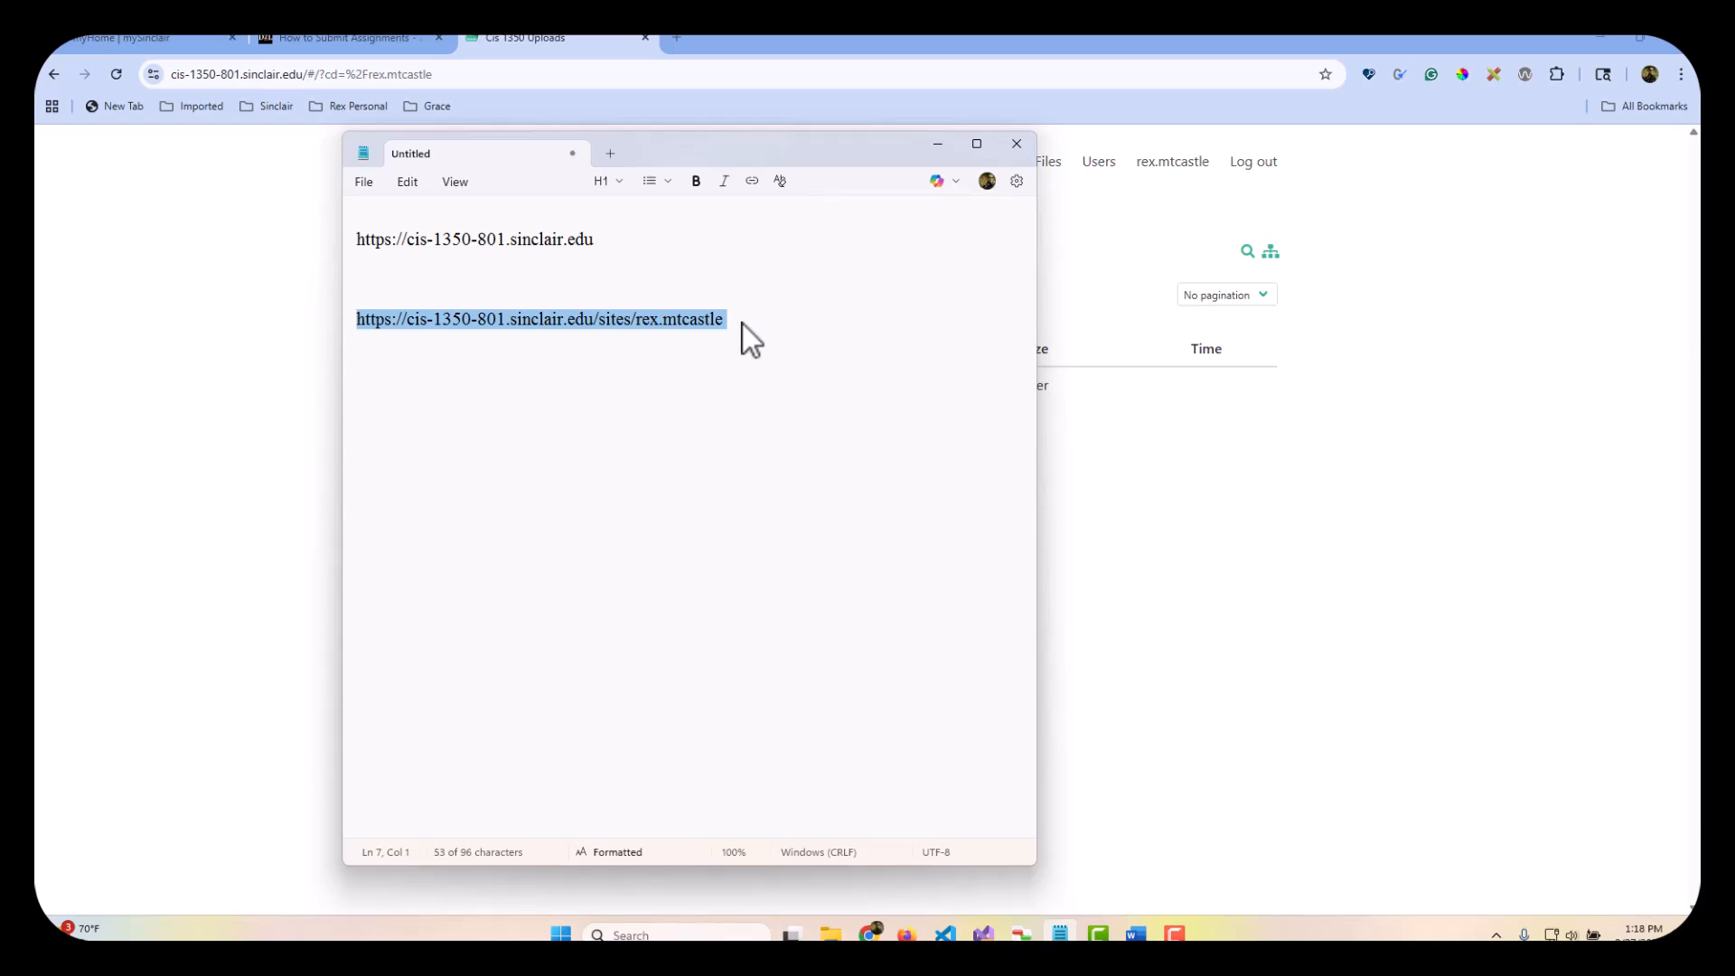
pyautogui.click(625, 340)
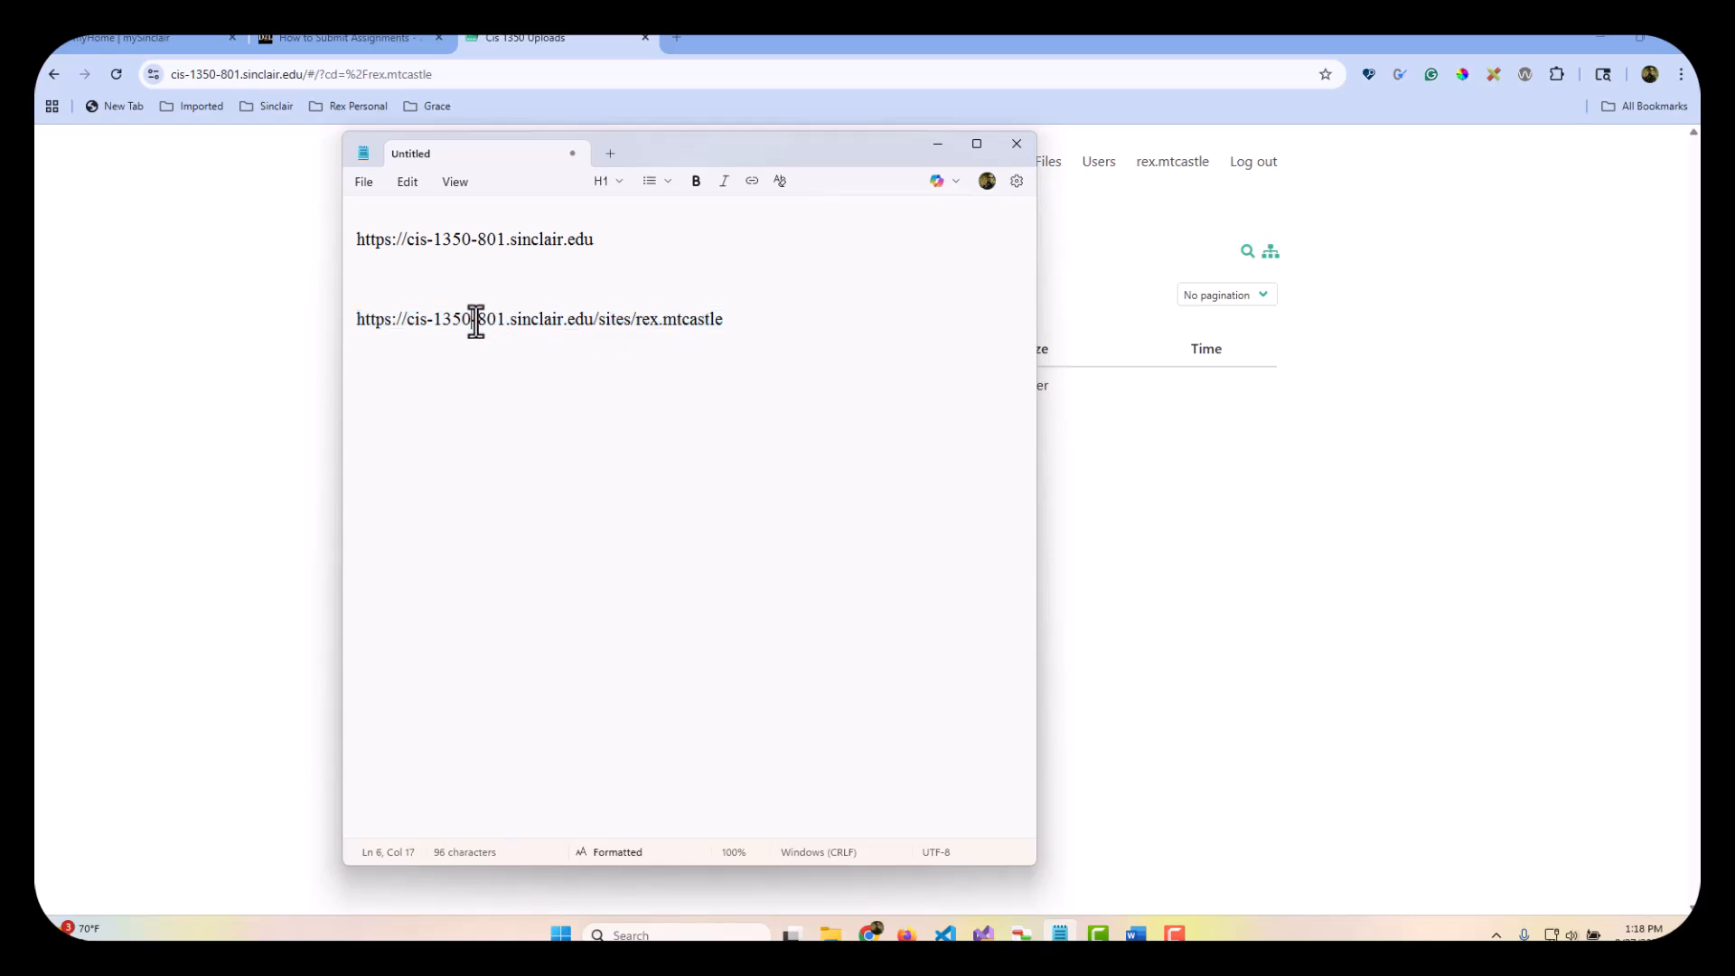
pyautogui.moveTo(476, 318); pyautogui.dragTo(502, 321)
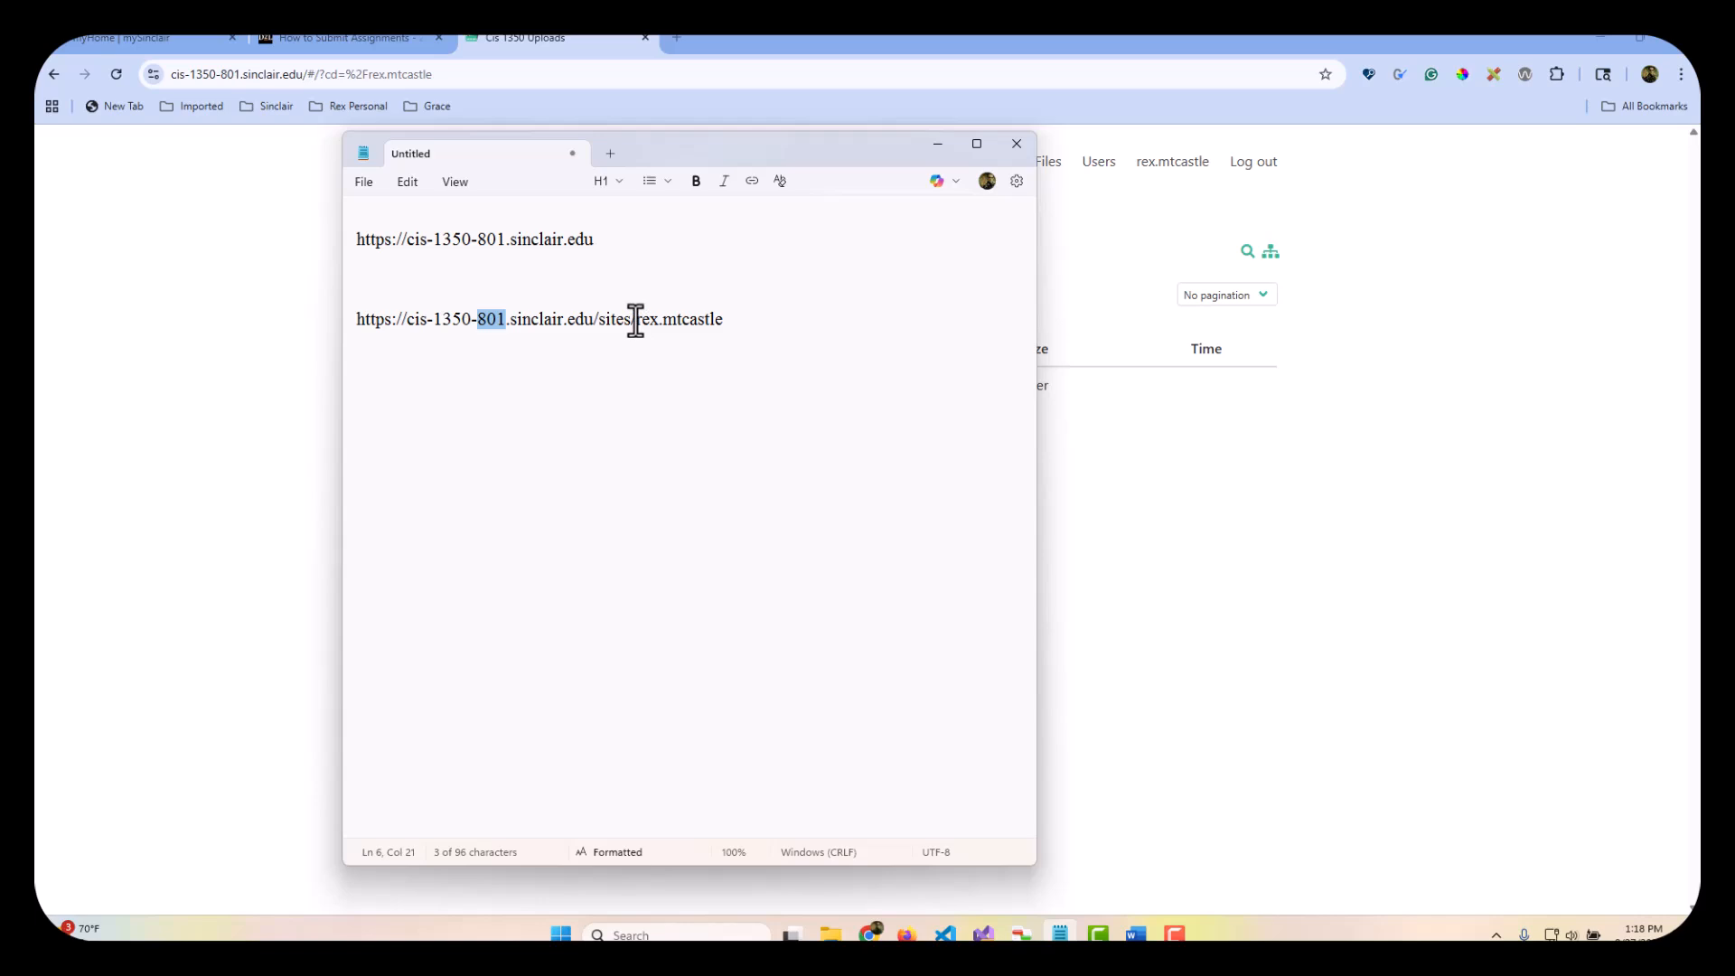
pyautogui.moveTo(635, 322); pyautogui.dragTo(724, 327)
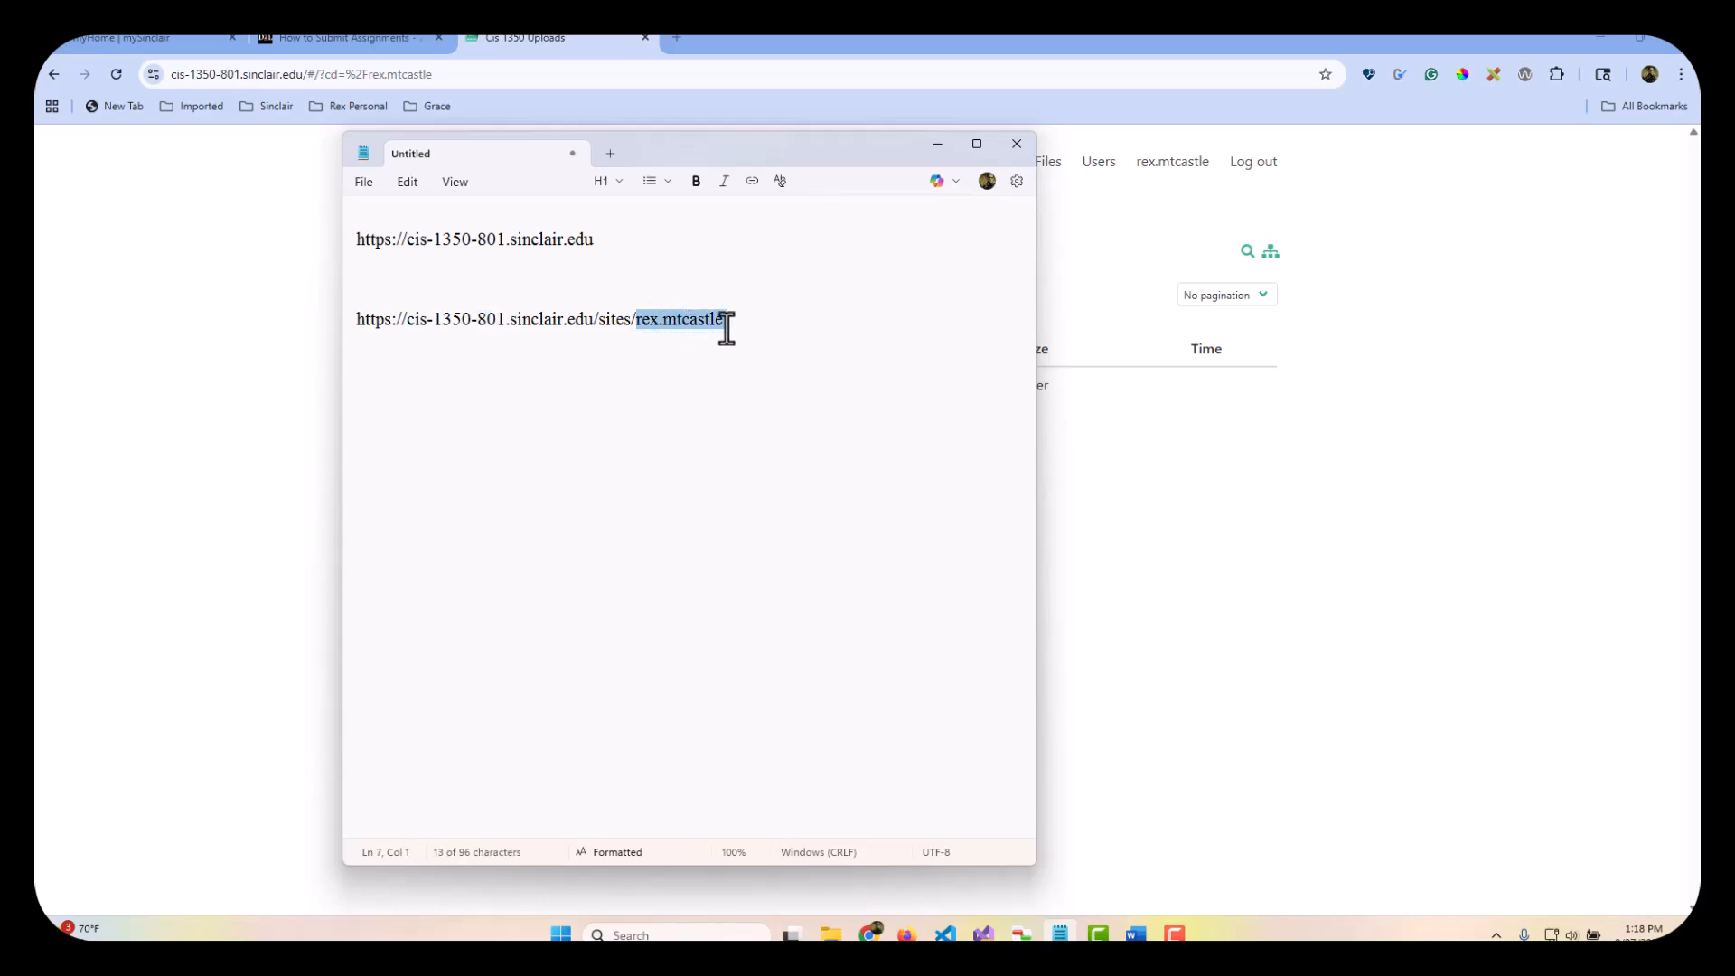
pyautogui.rightClick(727, 327)
pyautogui.rightClick(727, 327)
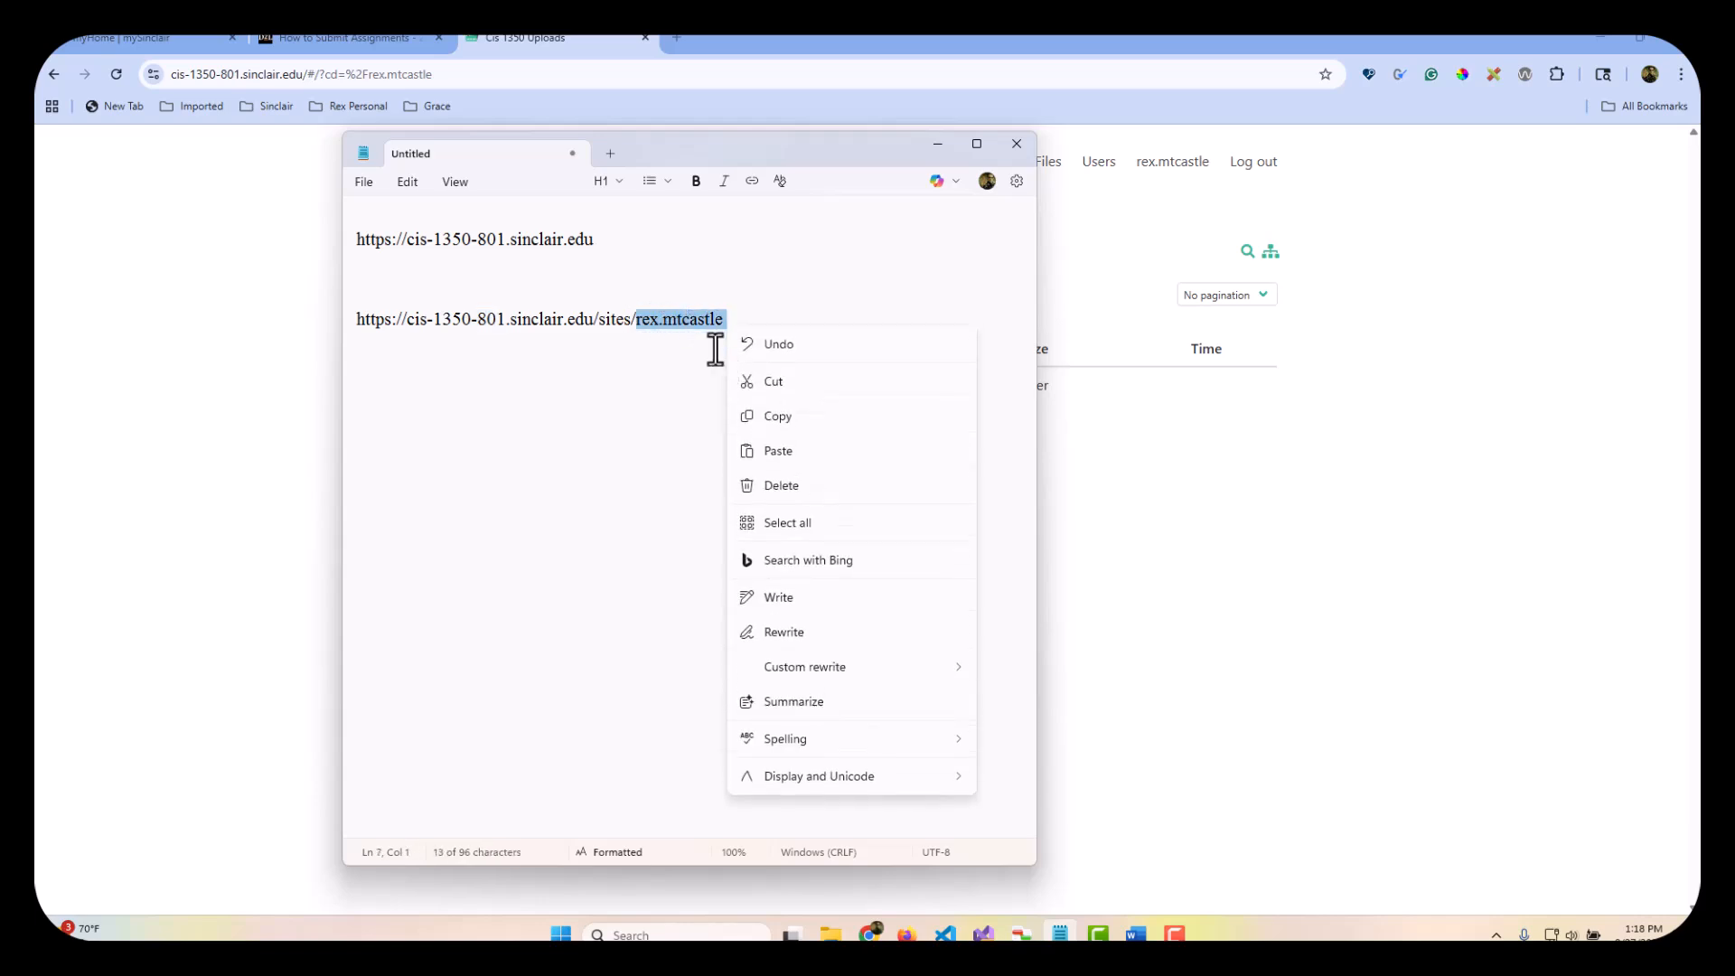
pyautogui.click(714, 347)
pyautogui.moveTo(635, 322); pyautogui.dragTo(720, 323)
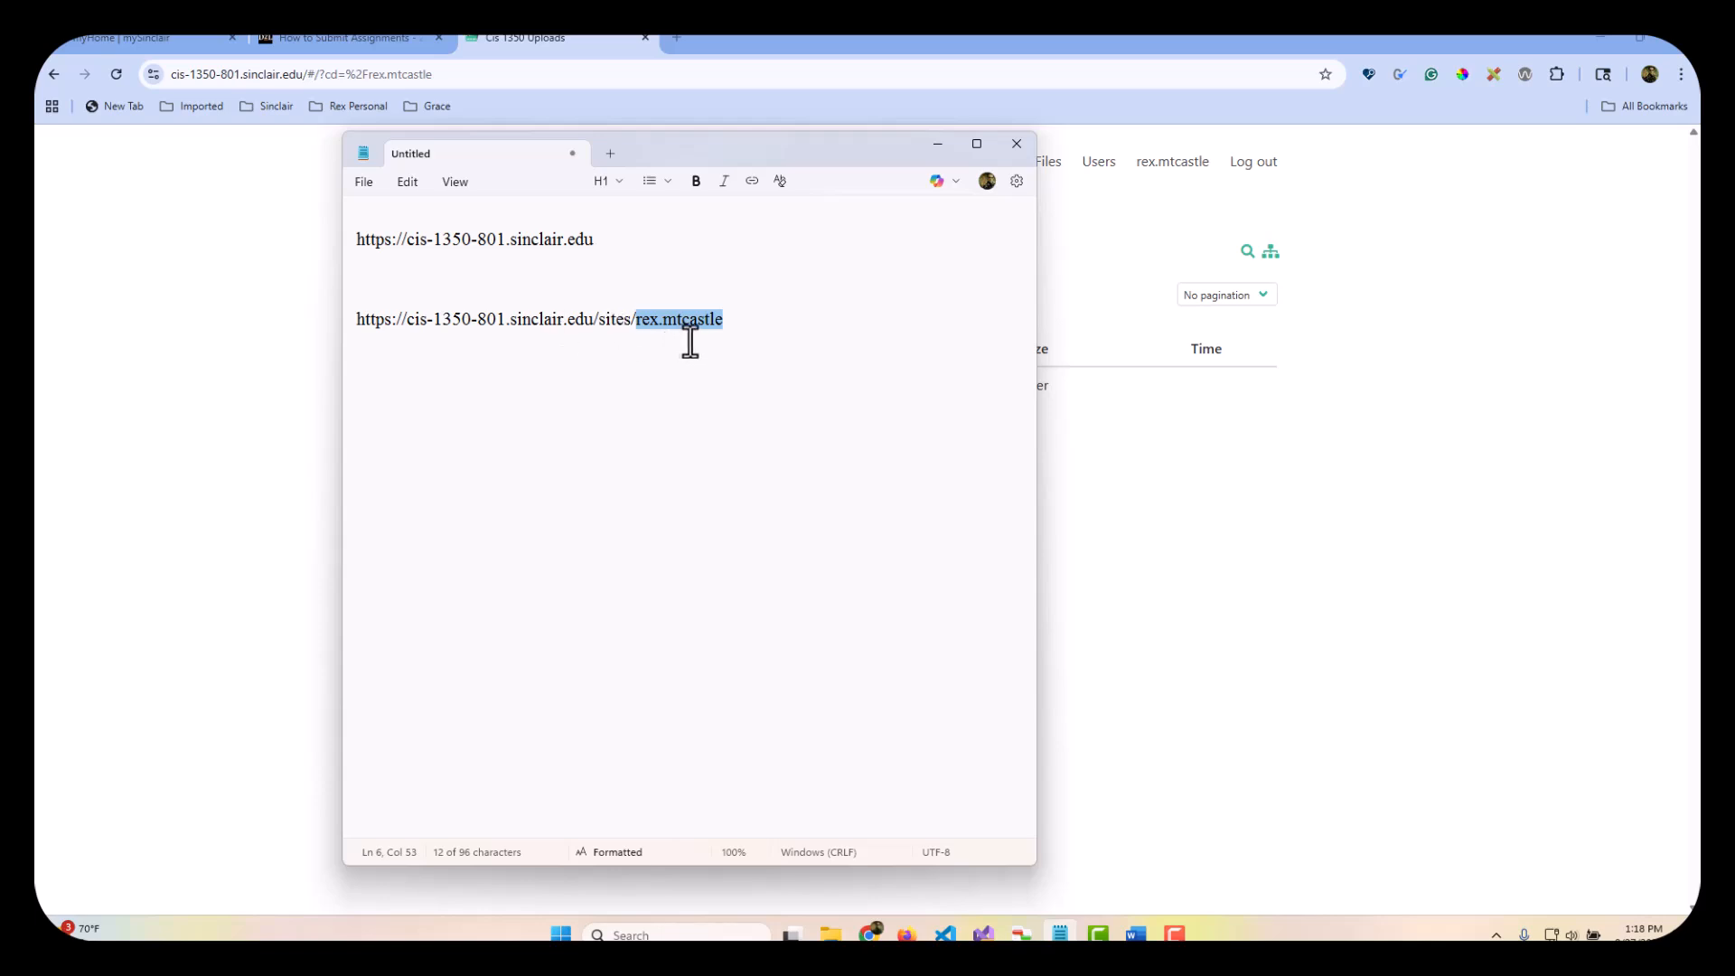
pyautogui.moveTo(769, 148); pyautogui.dragTo(0, 108)
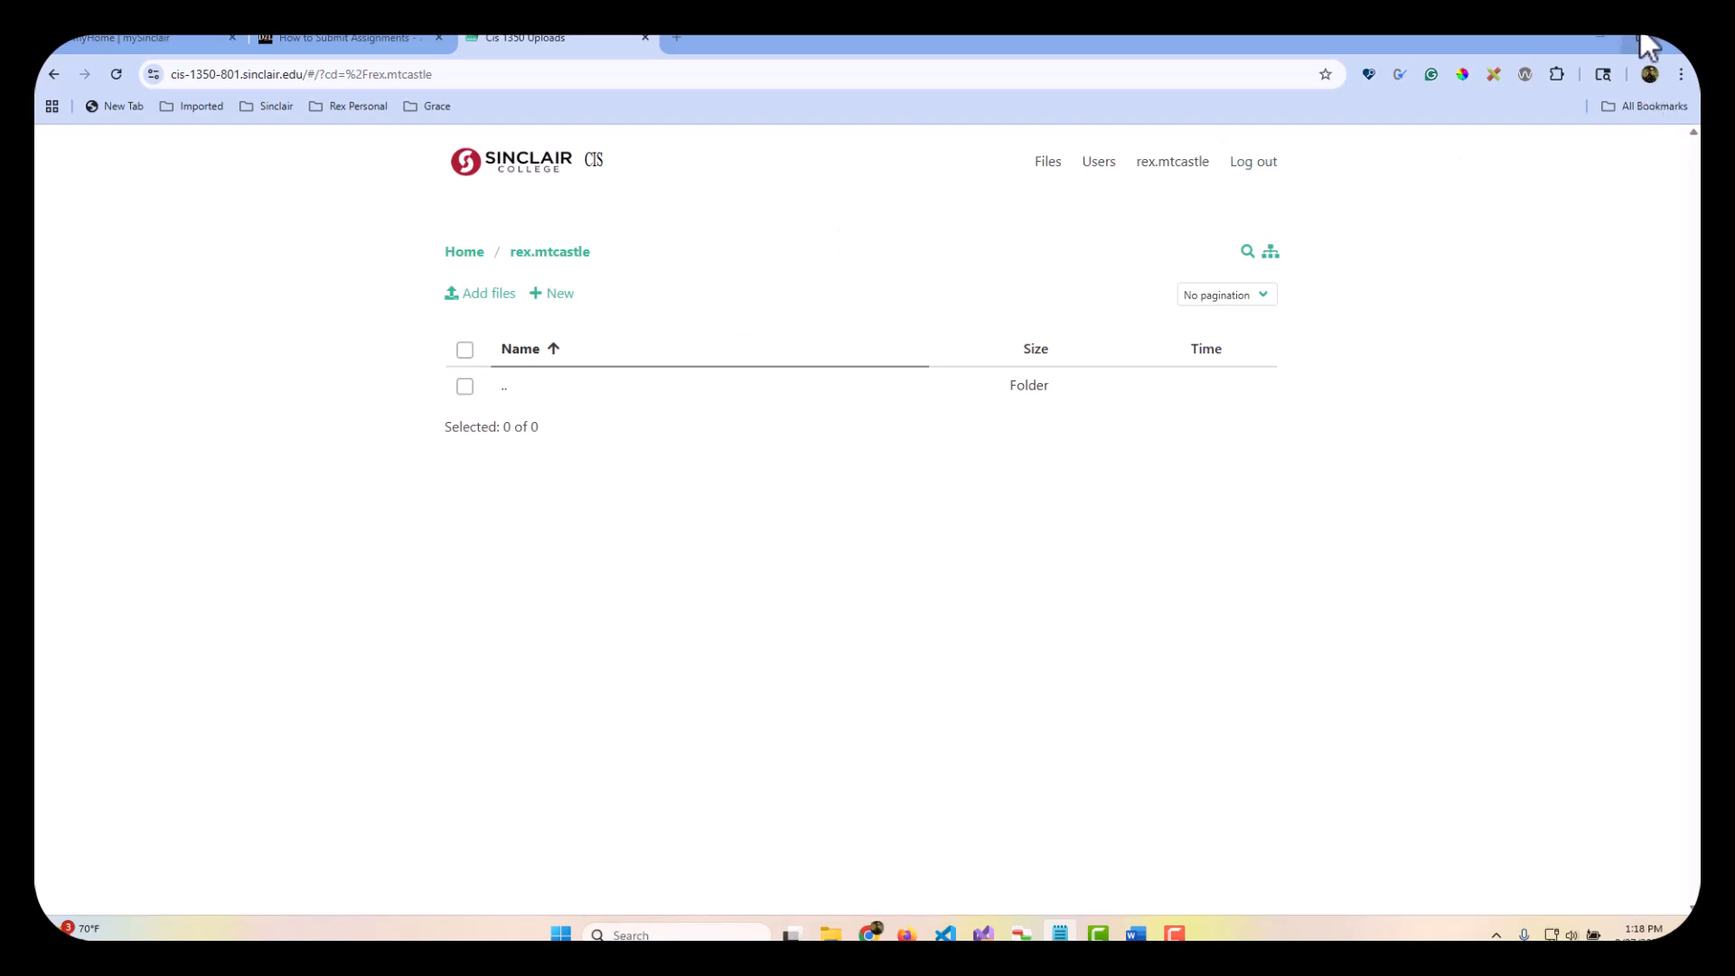
# Step: Shrink Chrome to a window at the upper left, hide VS Code, and bring up the Downloads folder
pyautogui.moveTo(1640, 34)
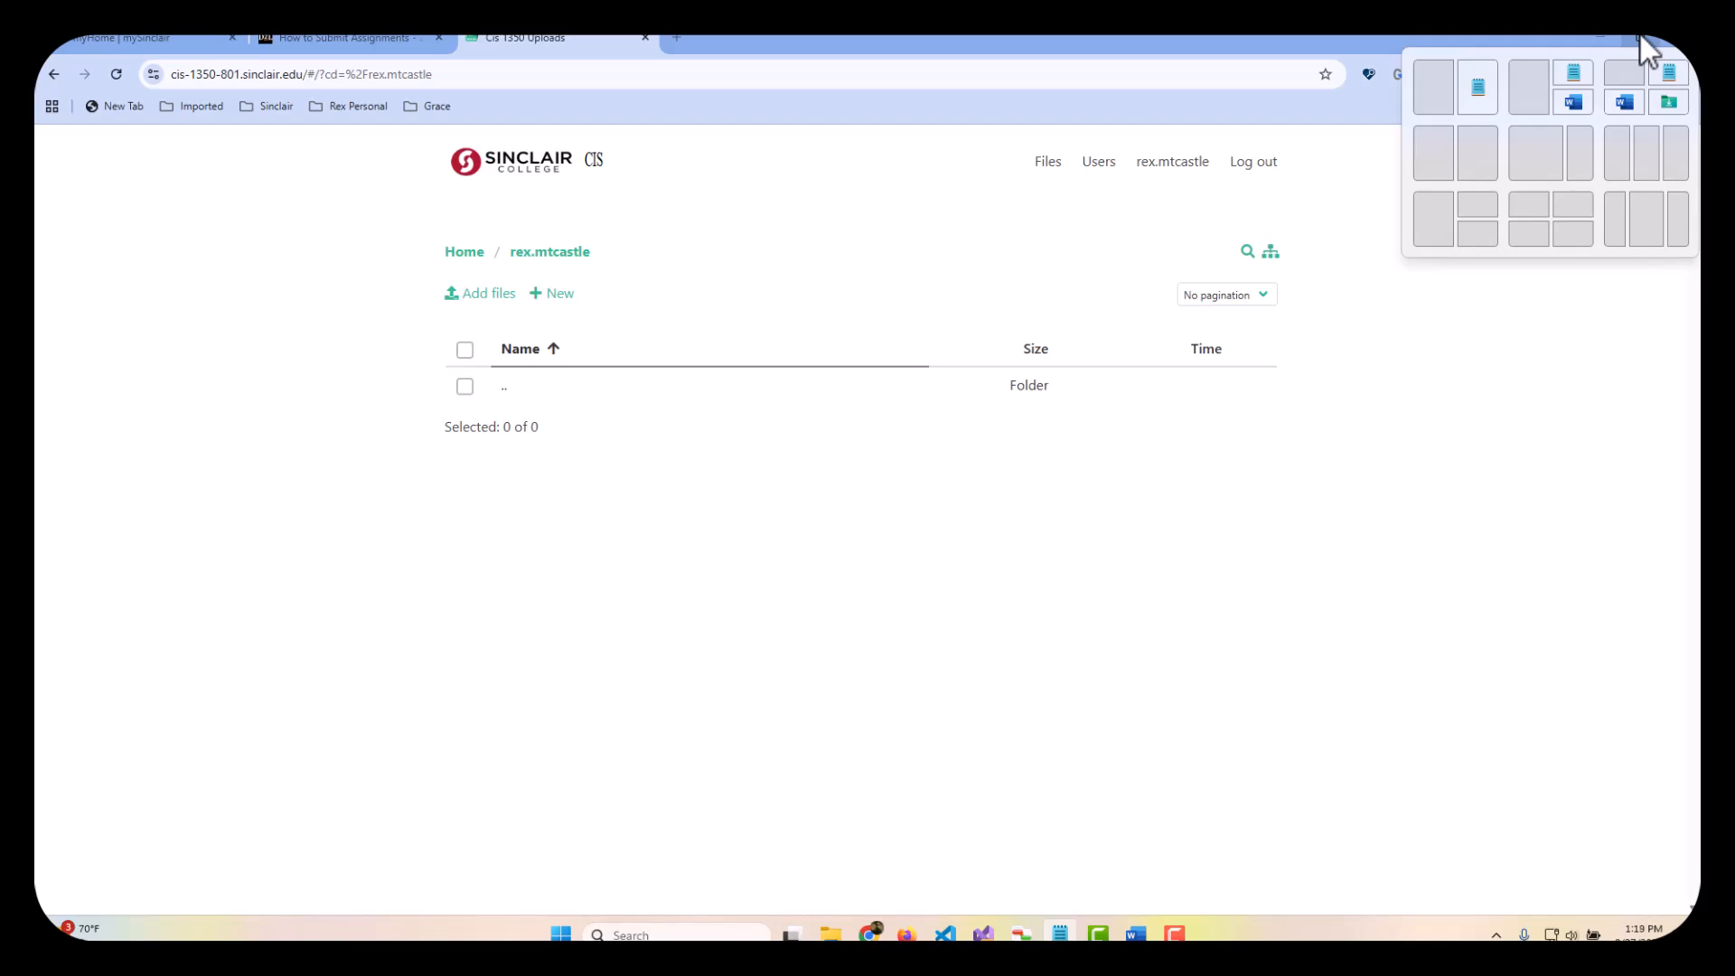
pyautogui.click(1640, 35)
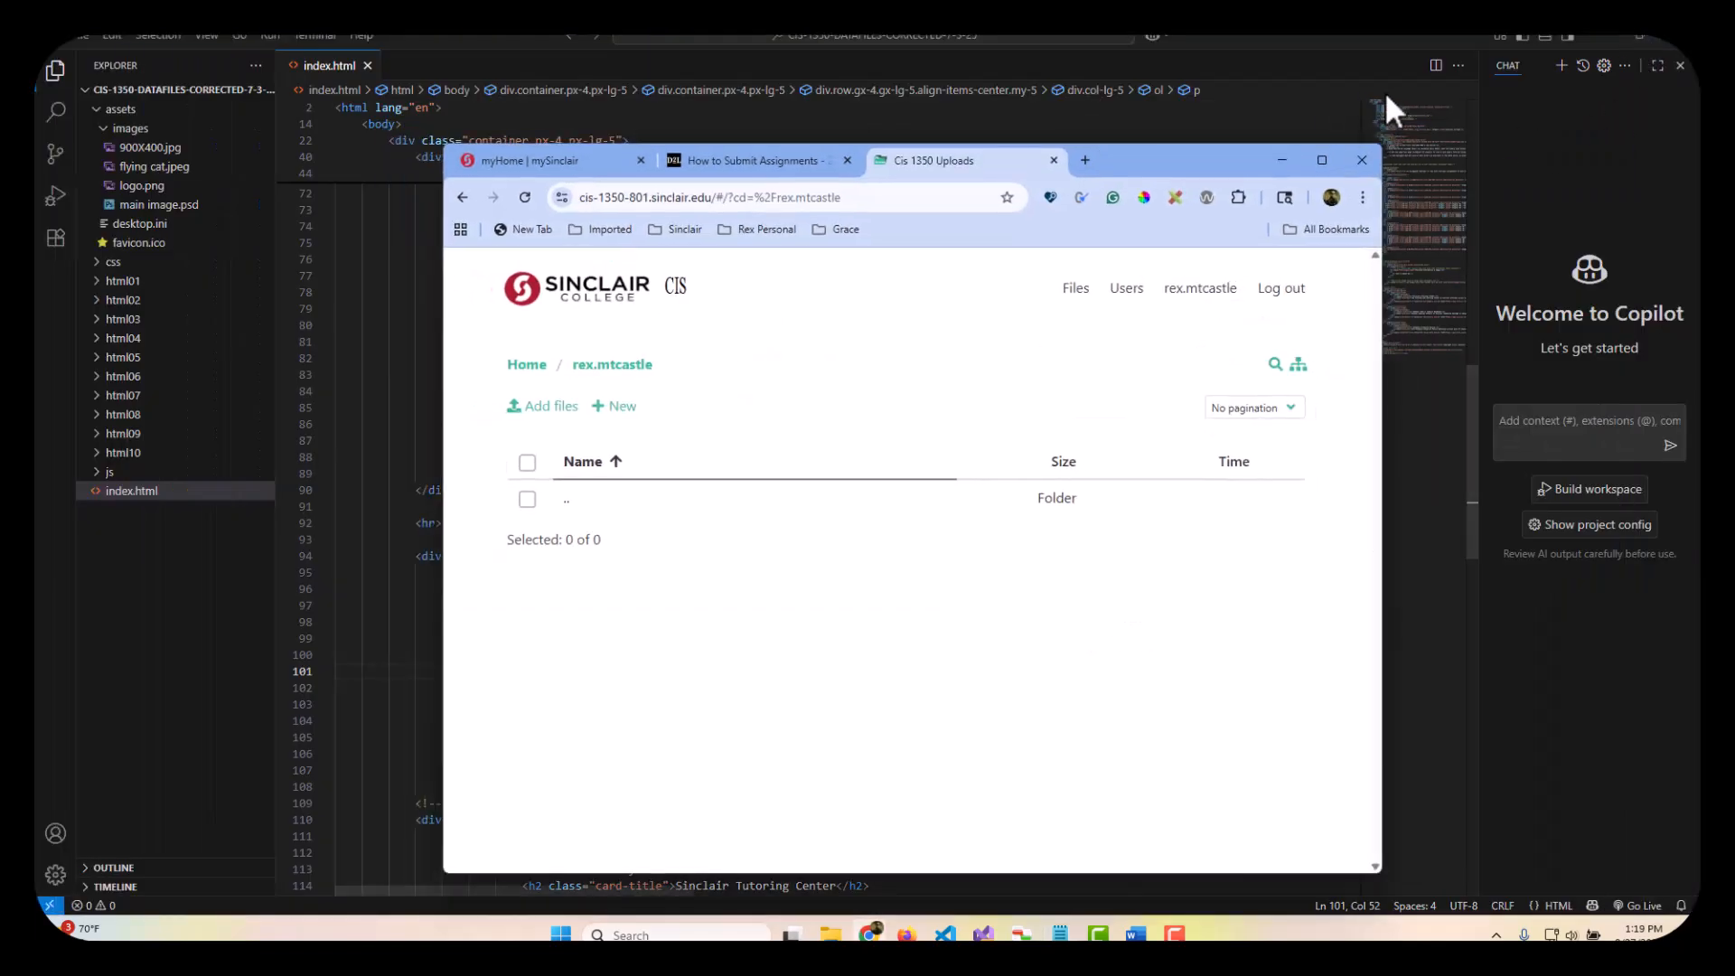
pyautogui.click(1618, 34)
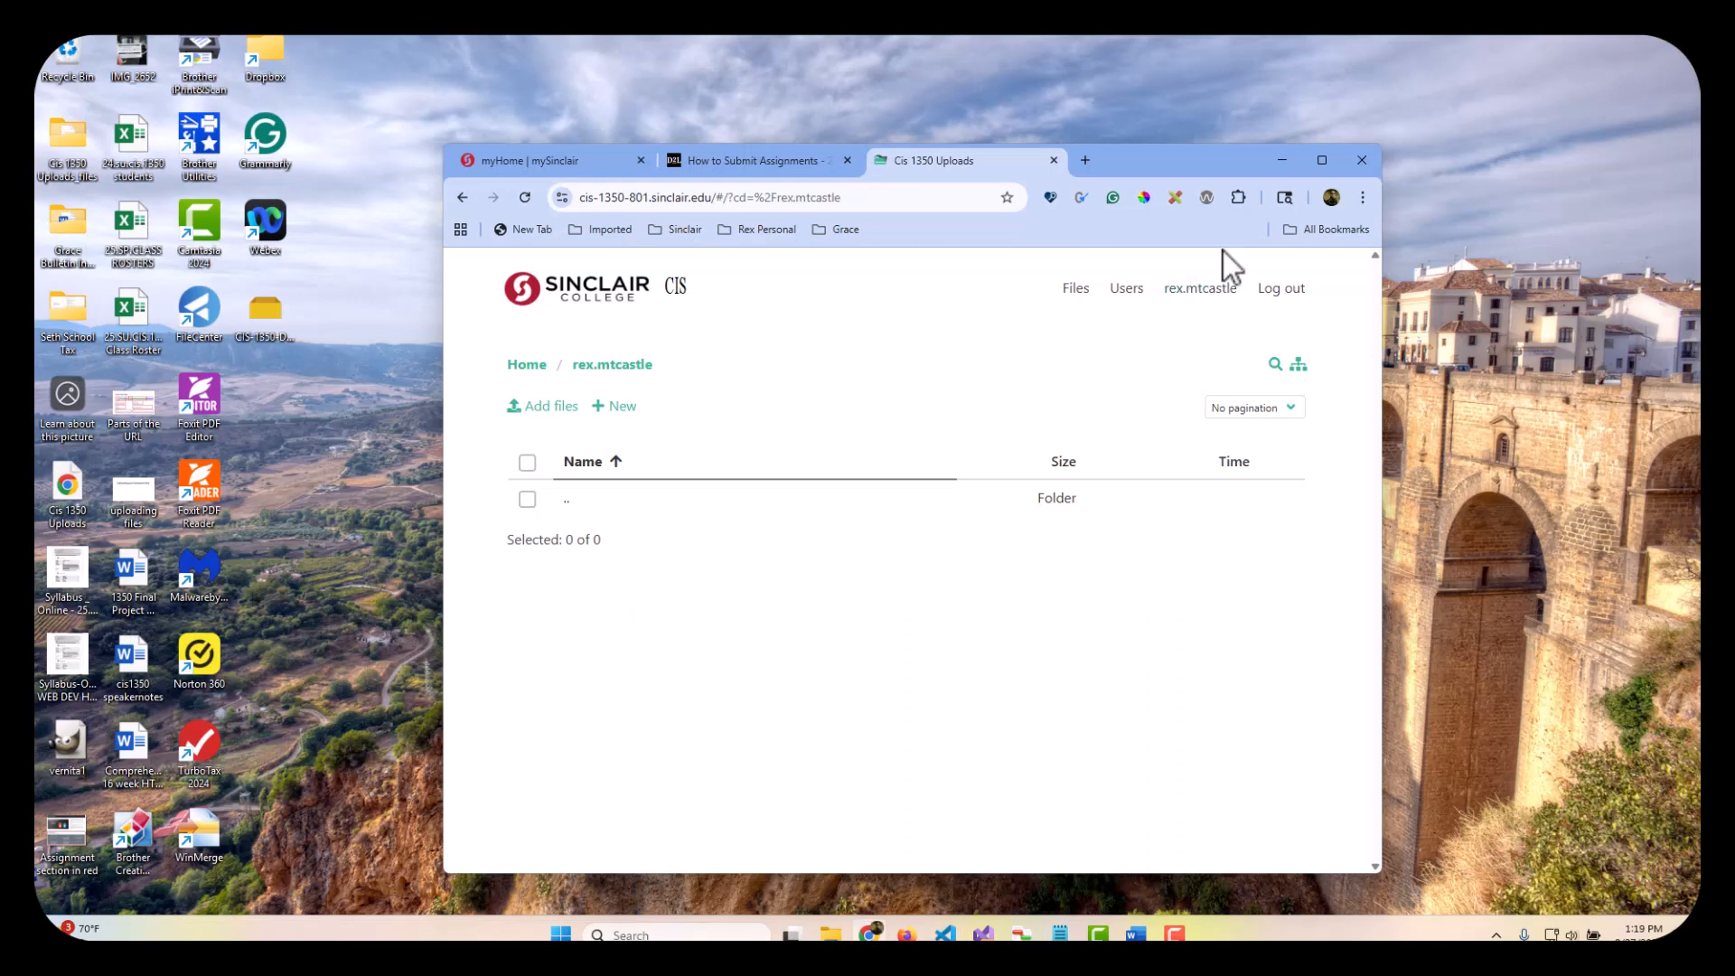
pyautogui.moveTo(1146, 161); pyautogui.dragTo(809, 95)
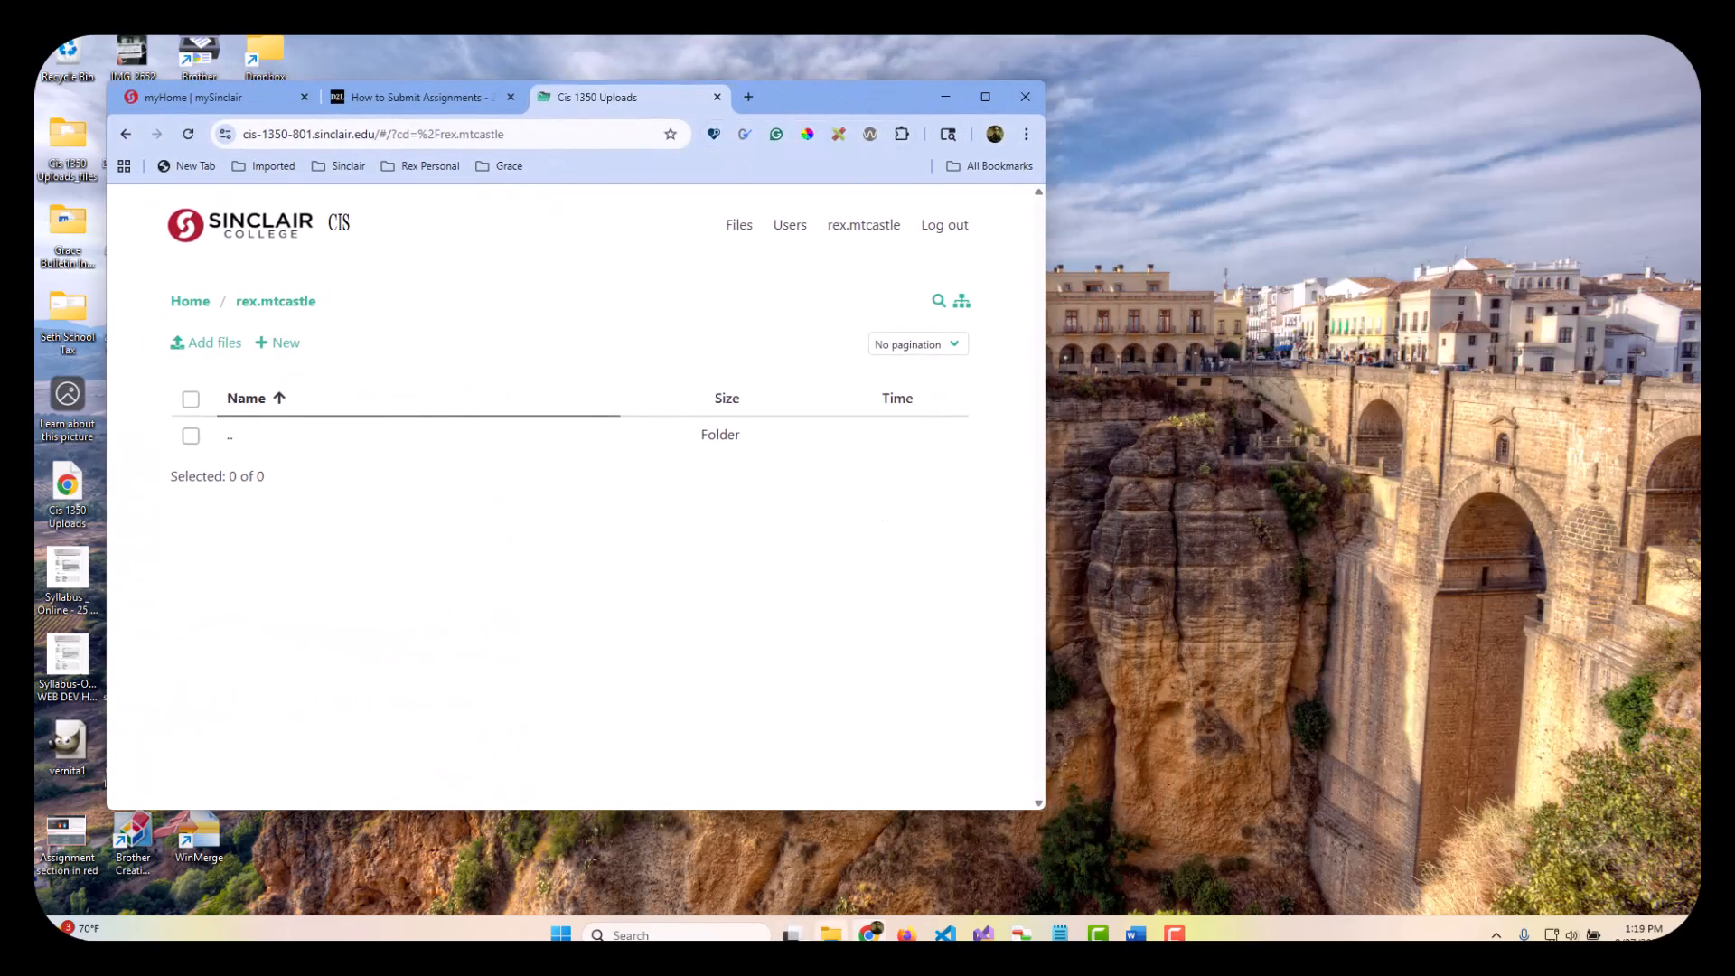
pyautogui.click(830, 845)
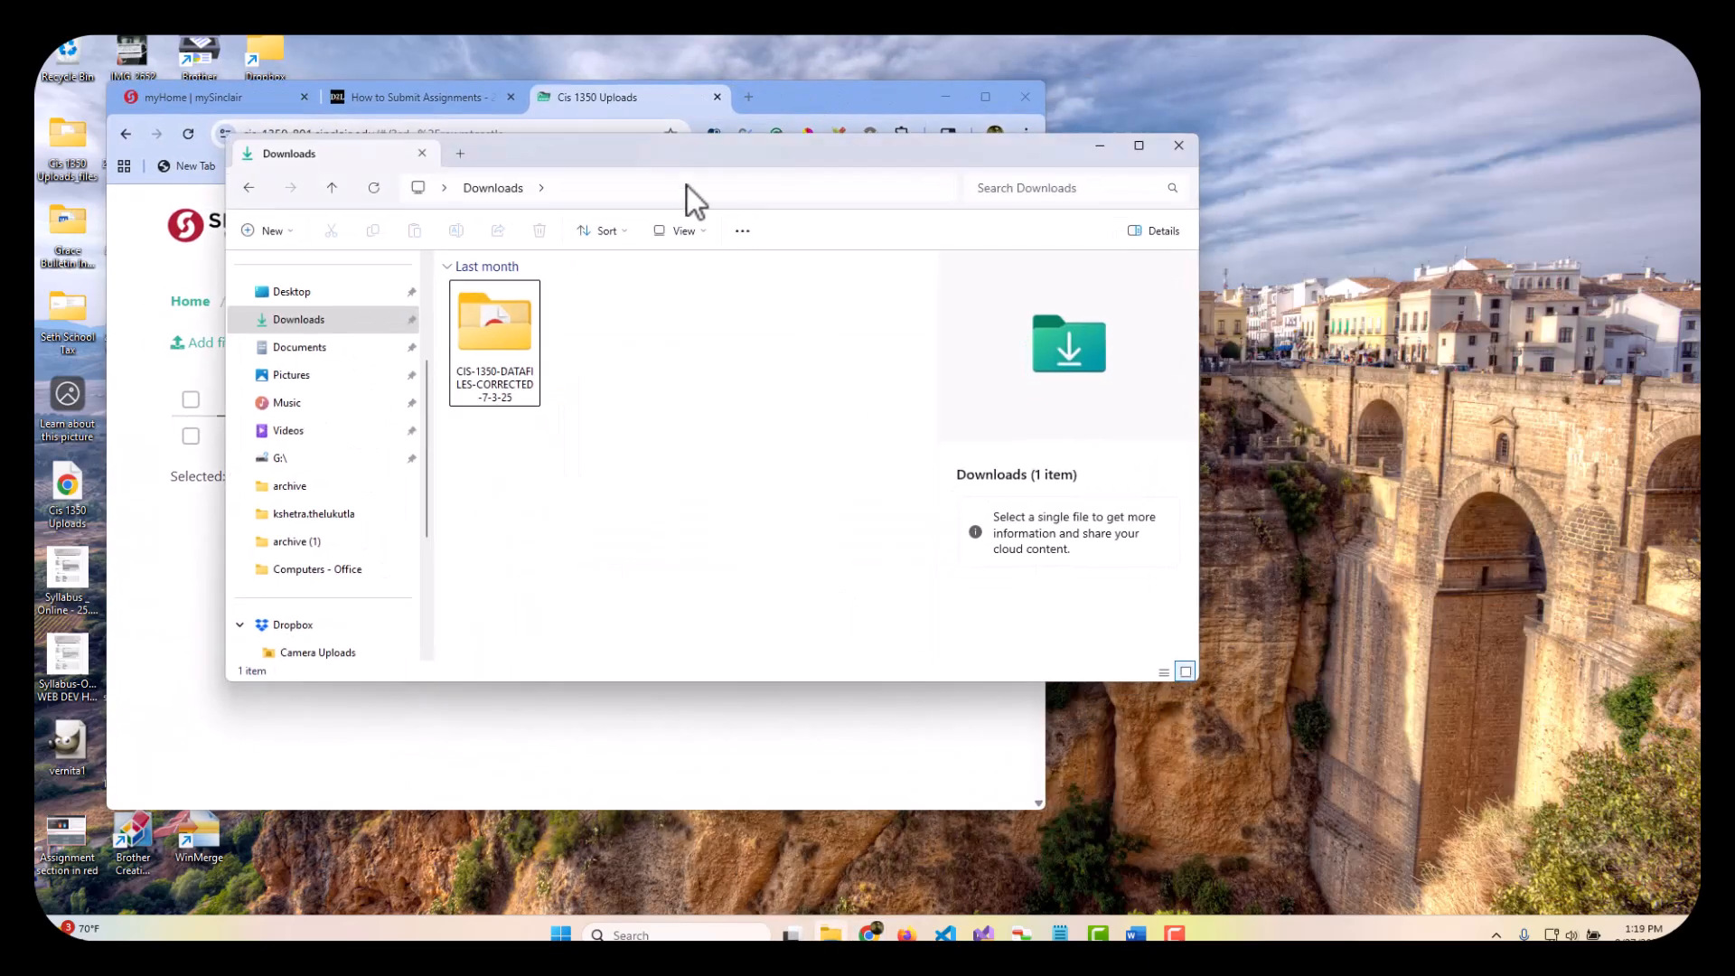
# Step: Open CIS-1350-DATAFILES-CORRECTED-7-3-25 in a taller Explorer window, then open its html01 subfolder
pyautogui.moveTo(663, 159); pyautogui.dragTo(1057, 116)
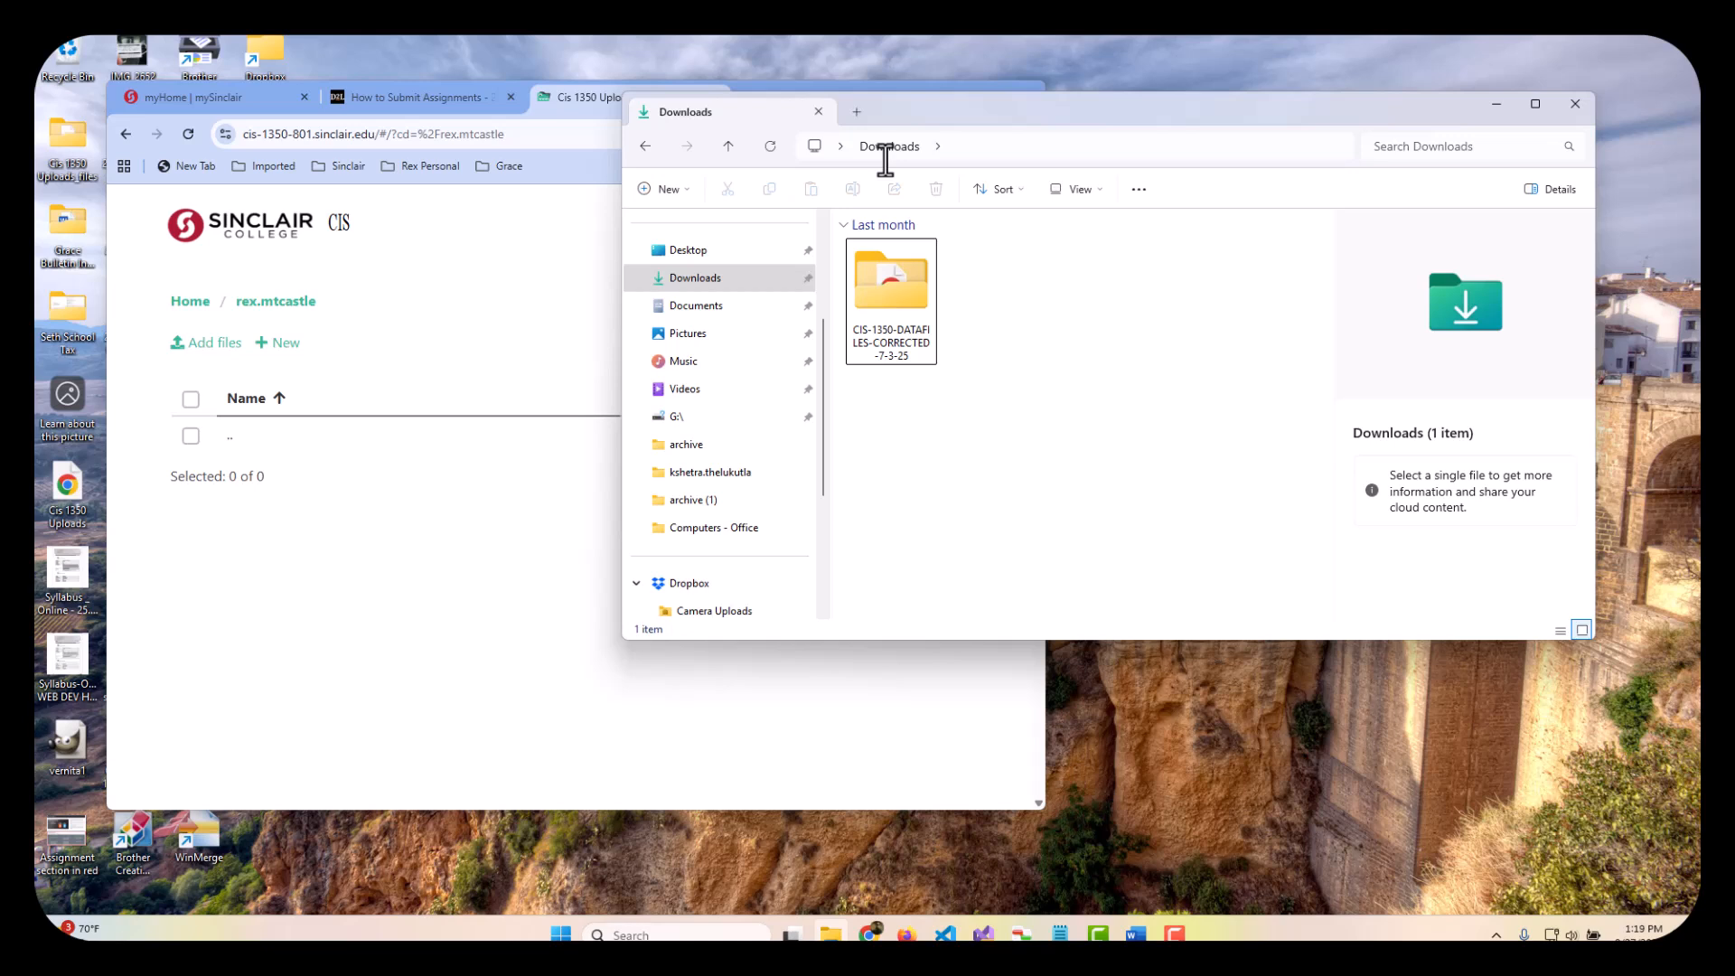
pyautogui.doubleClick(893, 297)
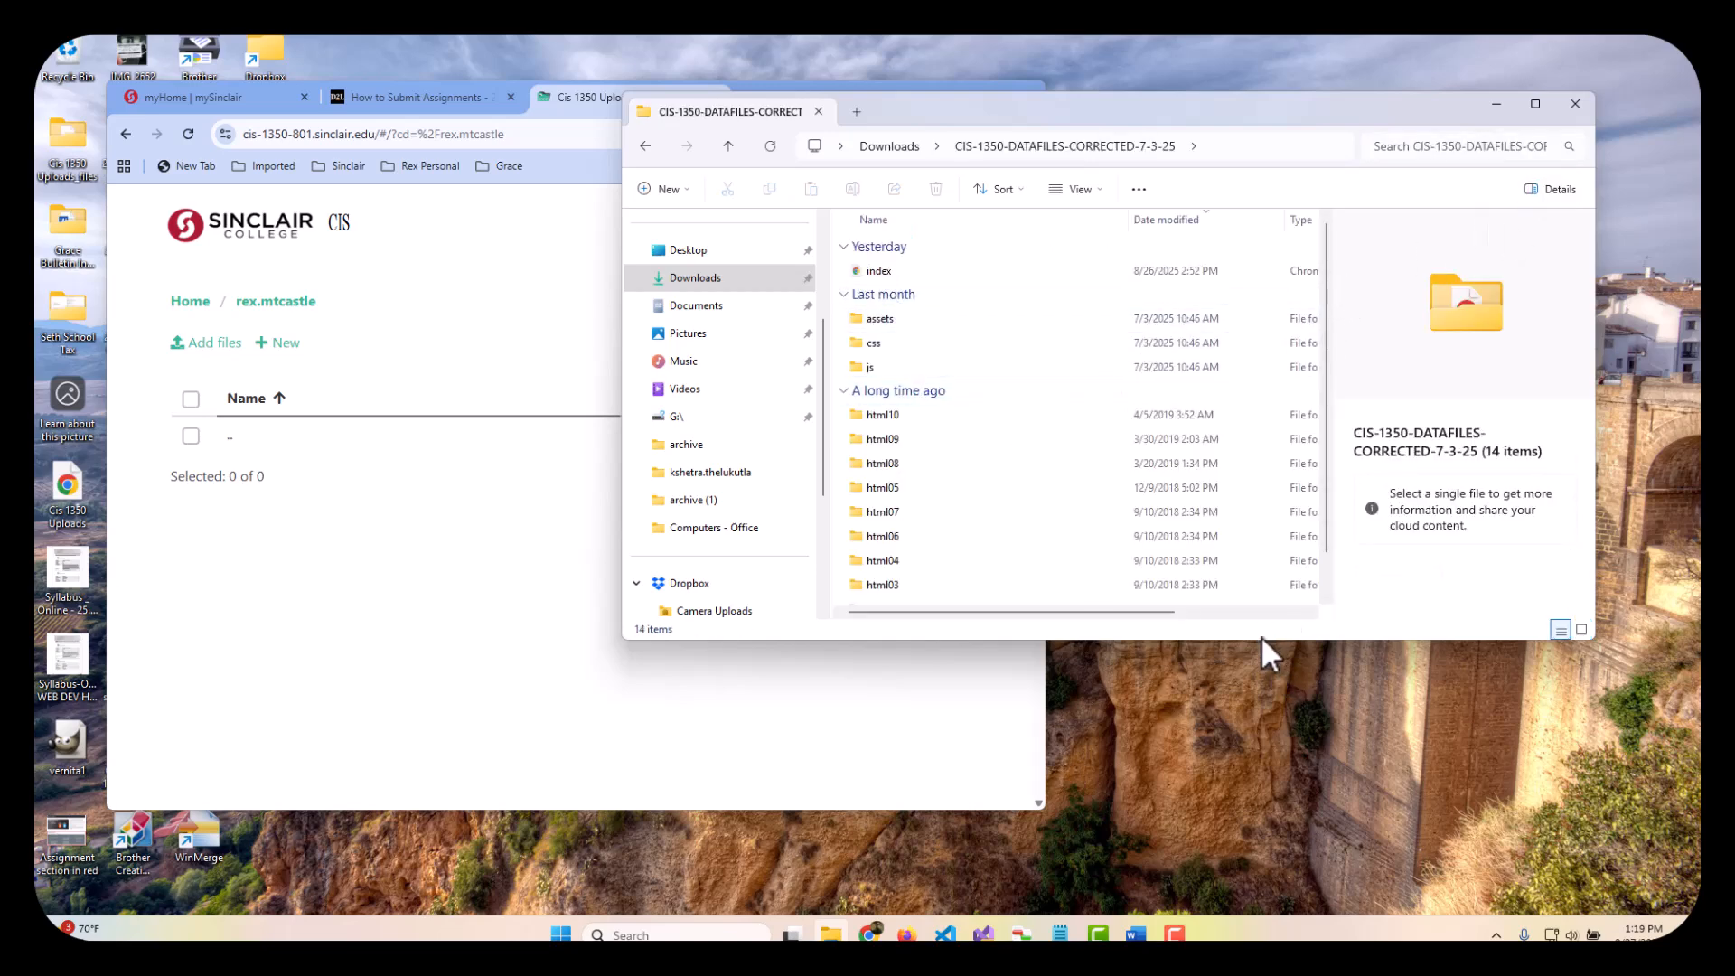
pyautogui.moveTo(1261, 639); pyautogui.dragTo(1280, 829)
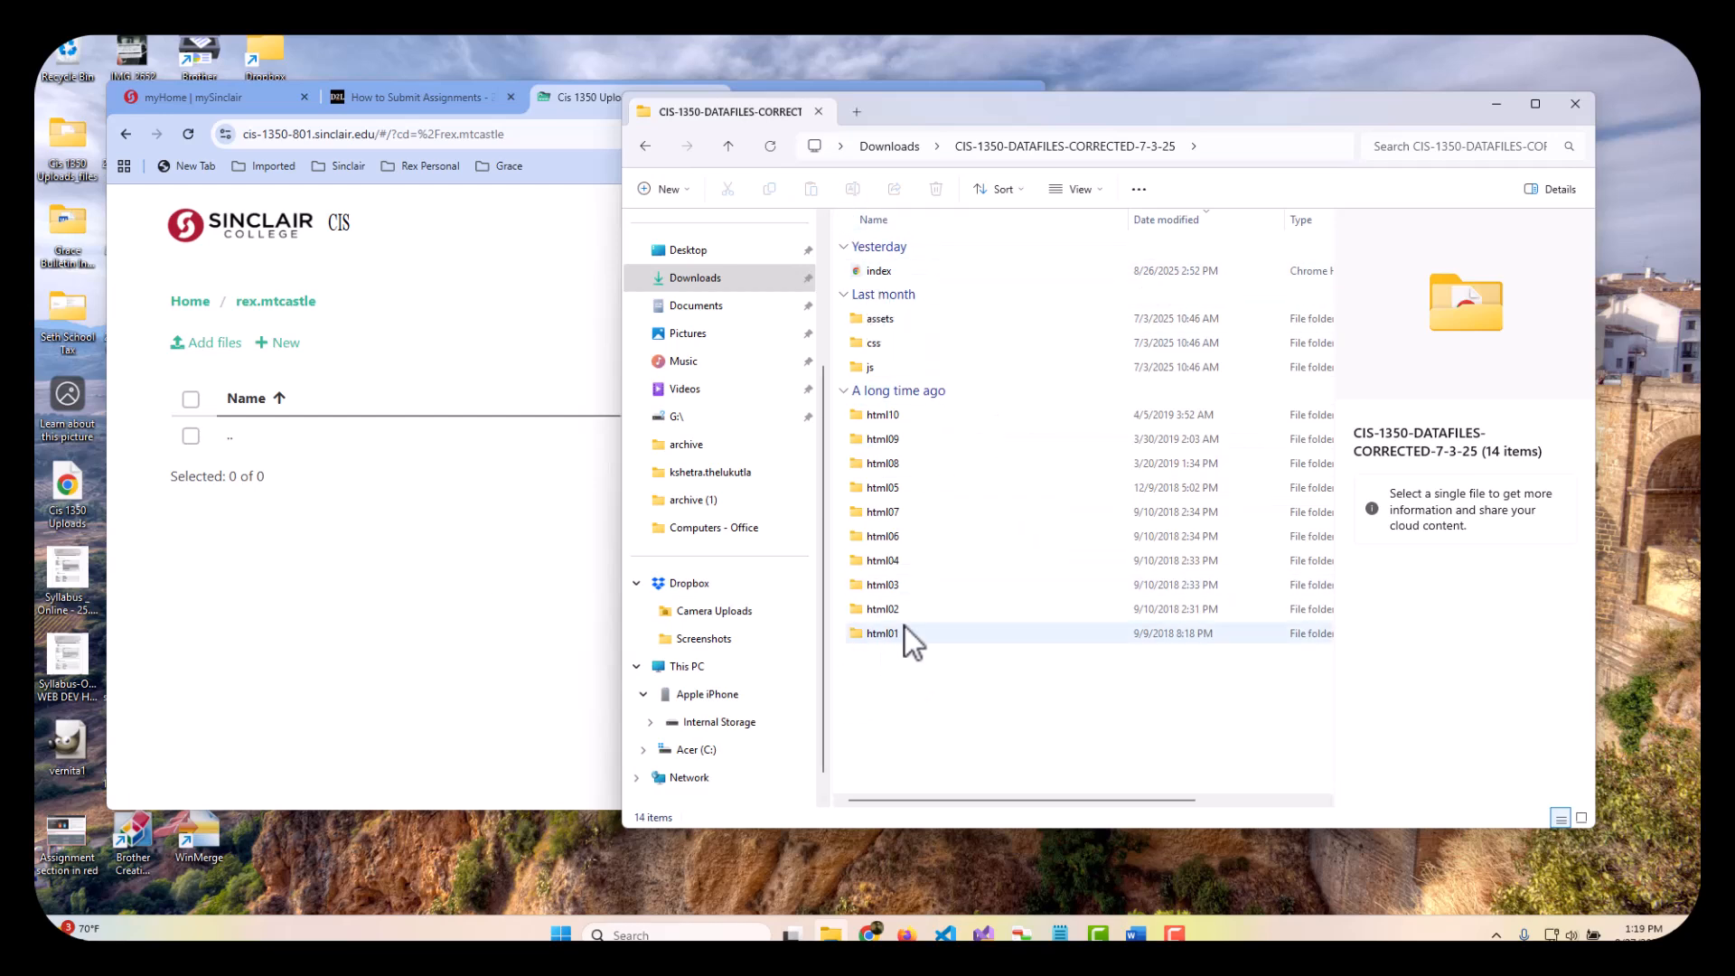
pyautogui.moveTo(904, 626)
pyautogui.click(871, 636)
pyautogui.doubleClick(873, 636)
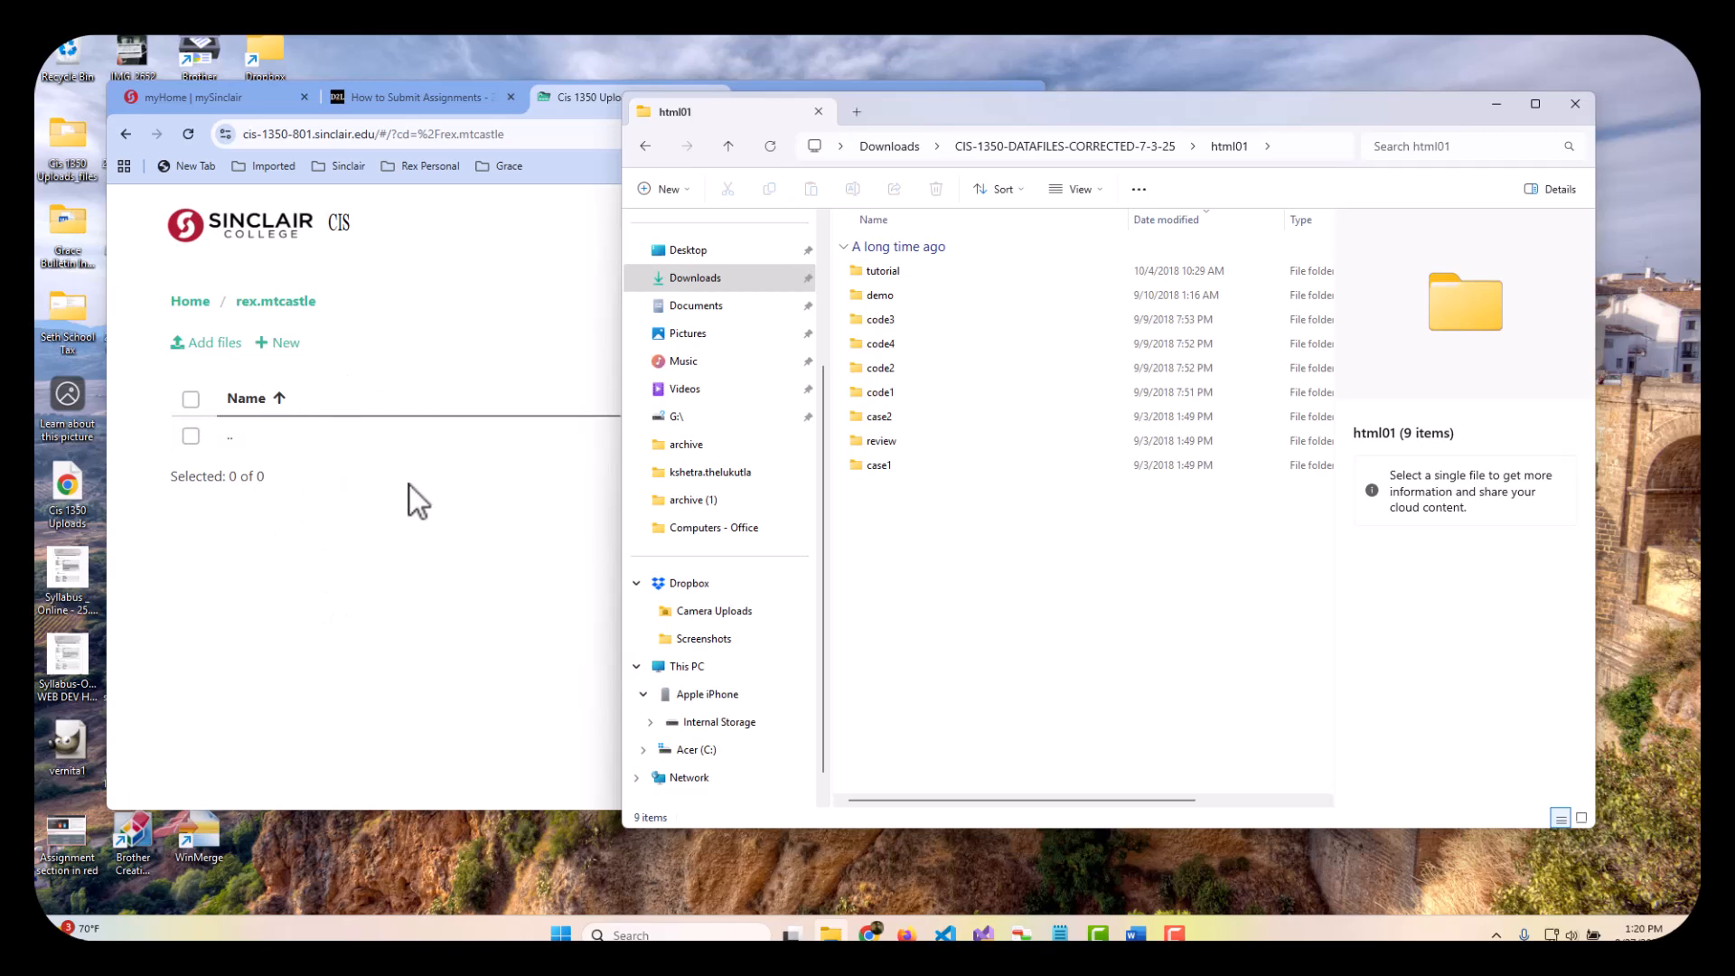
# Step: Go back to Downloads, reopen CIS-1350-DATAFILES-CORRECTED-7-3-25, and select the index file
pyautogui.click(883, 148)
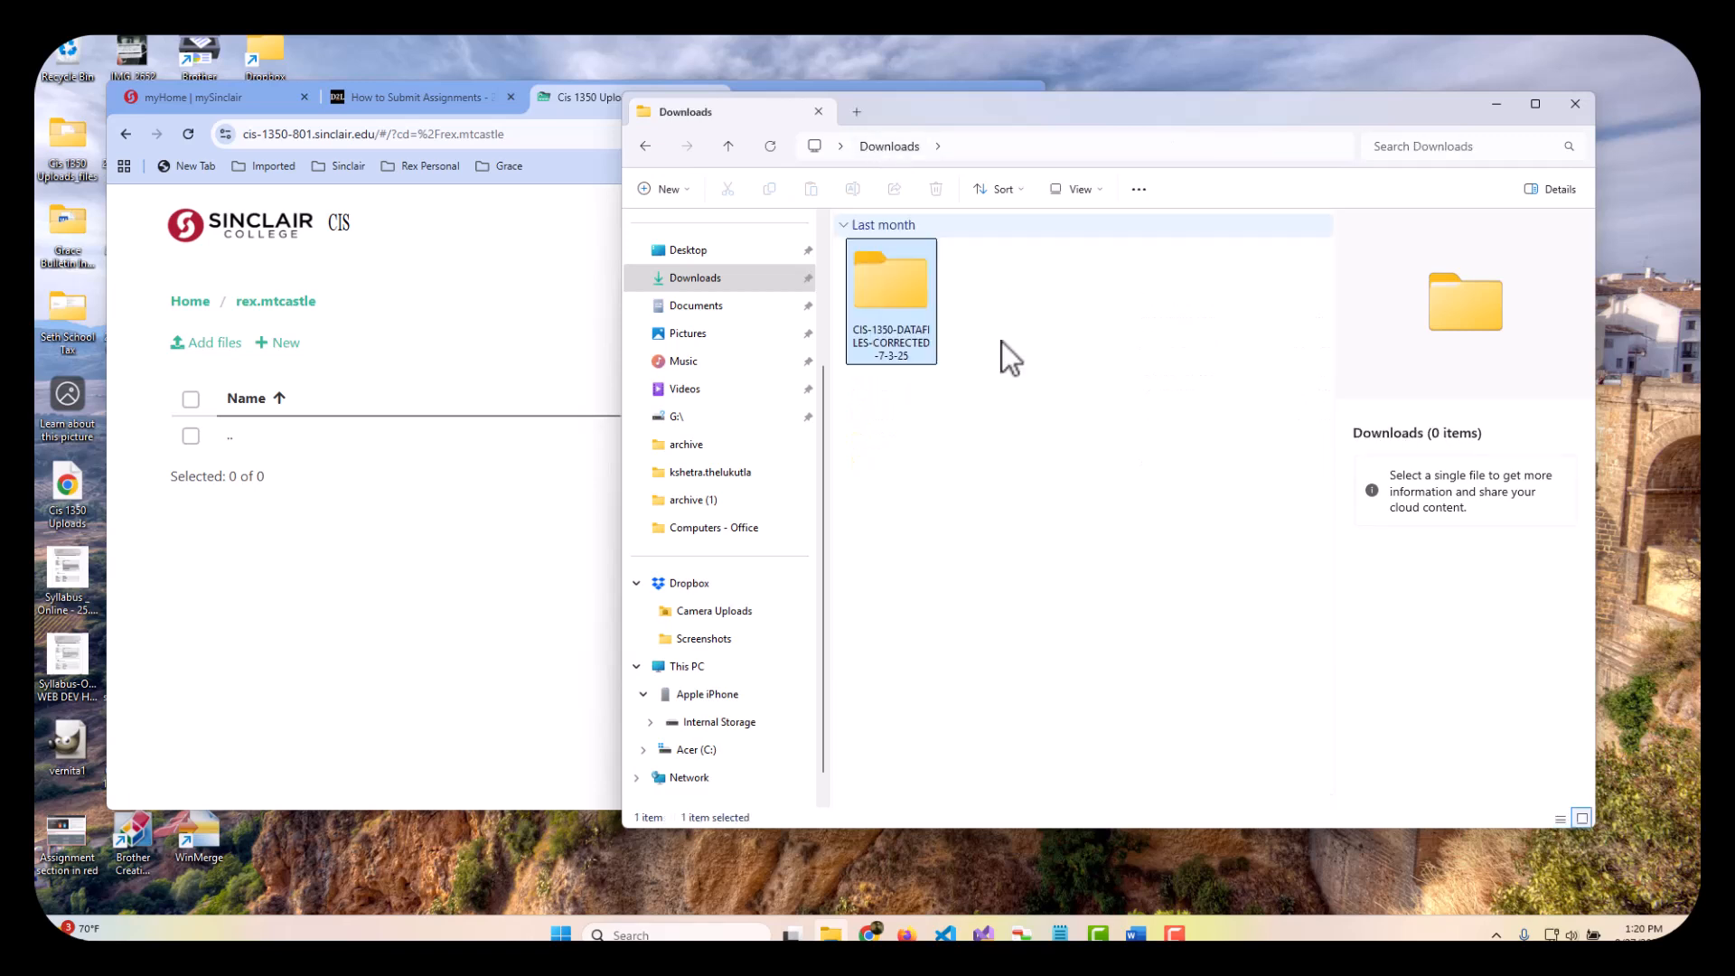
pyautogui.doubleClick(884, 298)
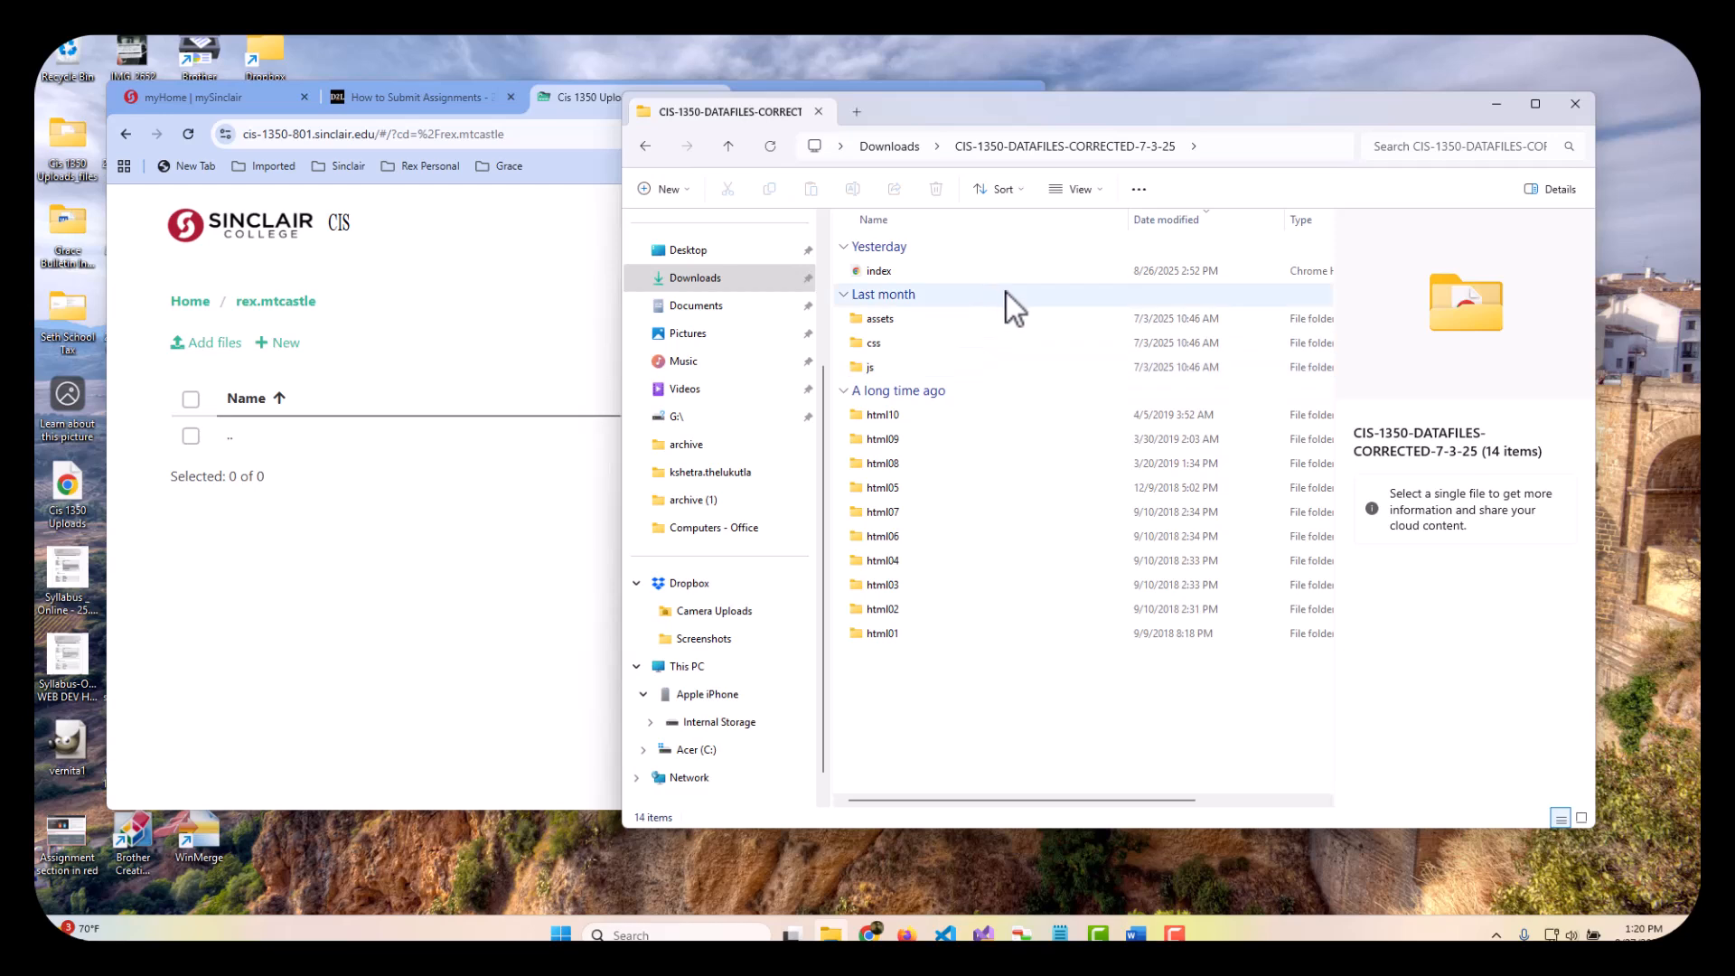
pyautogui.click(873, 269)
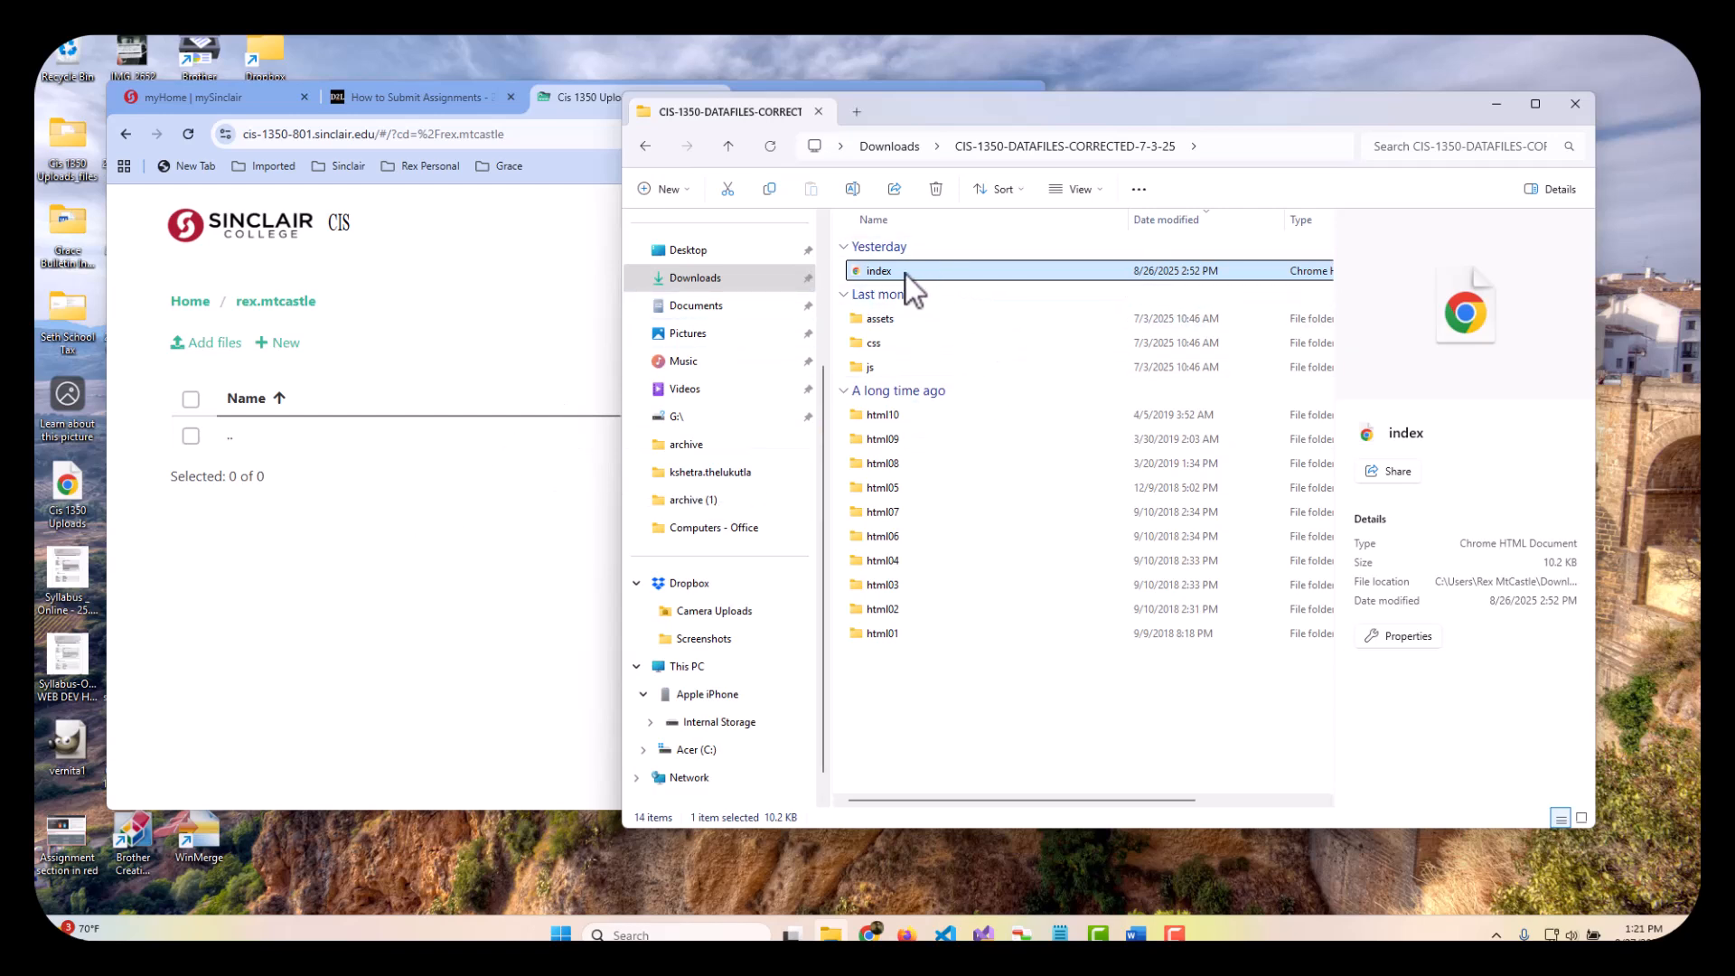
# Step: Upload index.html and the assets folder by dragging them onto the uploads page
pyautogui.moveTo(952, 269); pyautogui.dragTo(400, 431)
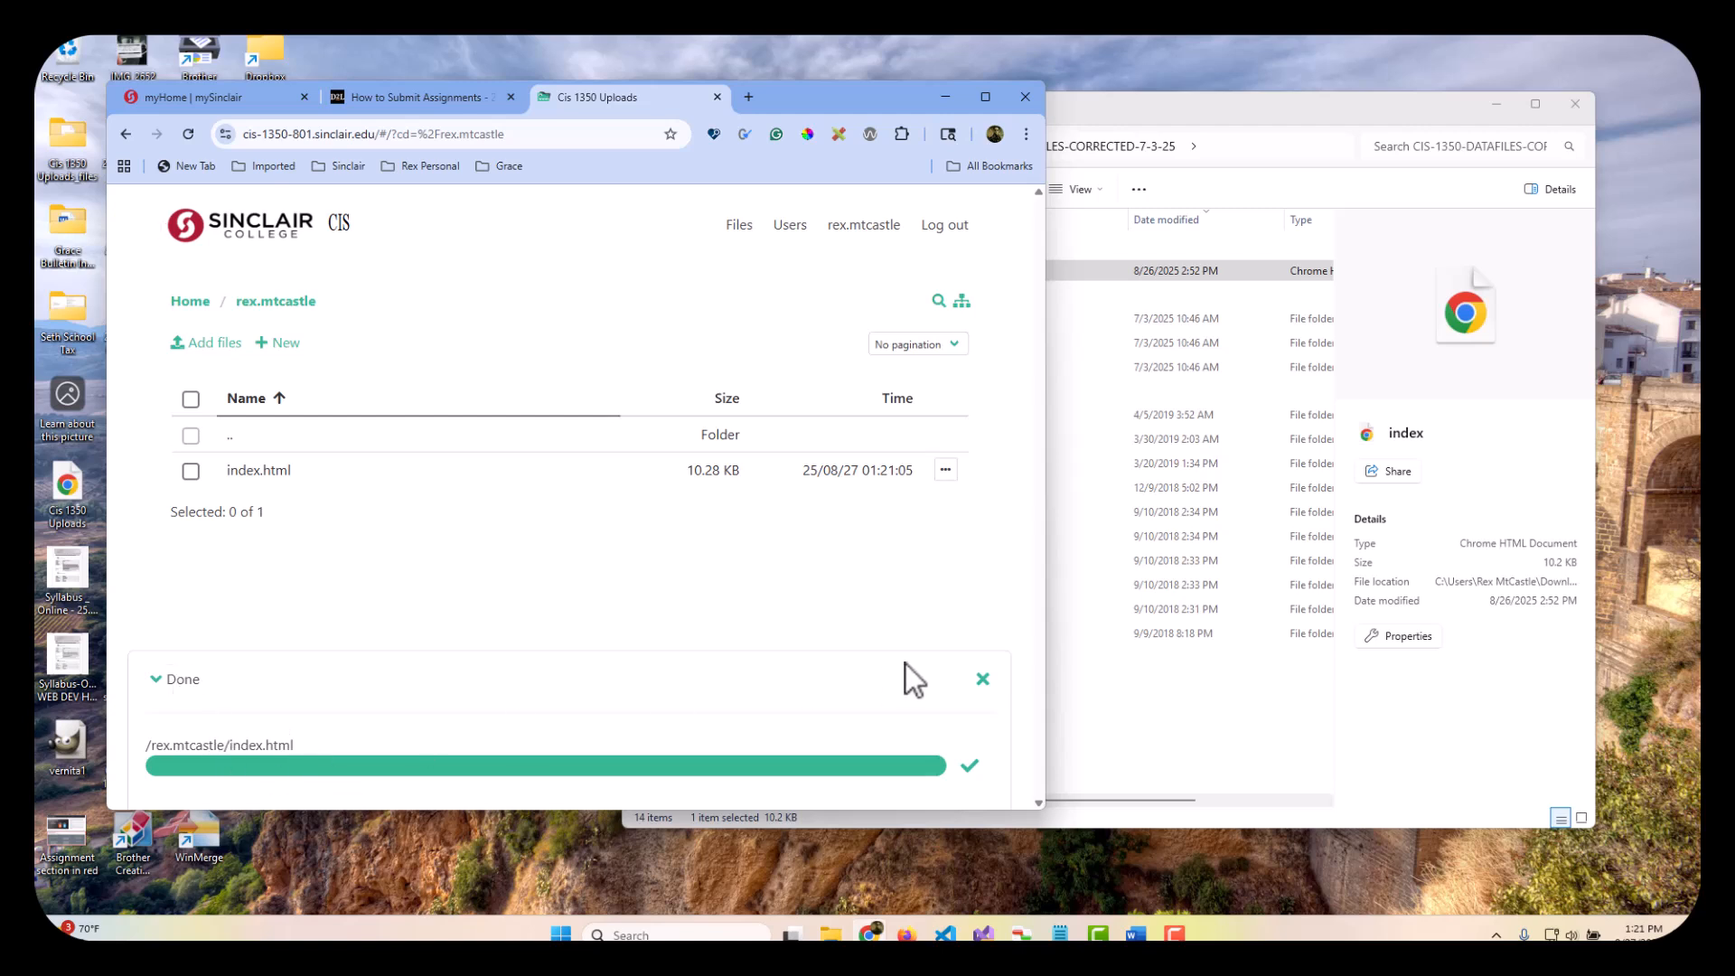
pyautogui.click(982, 679)
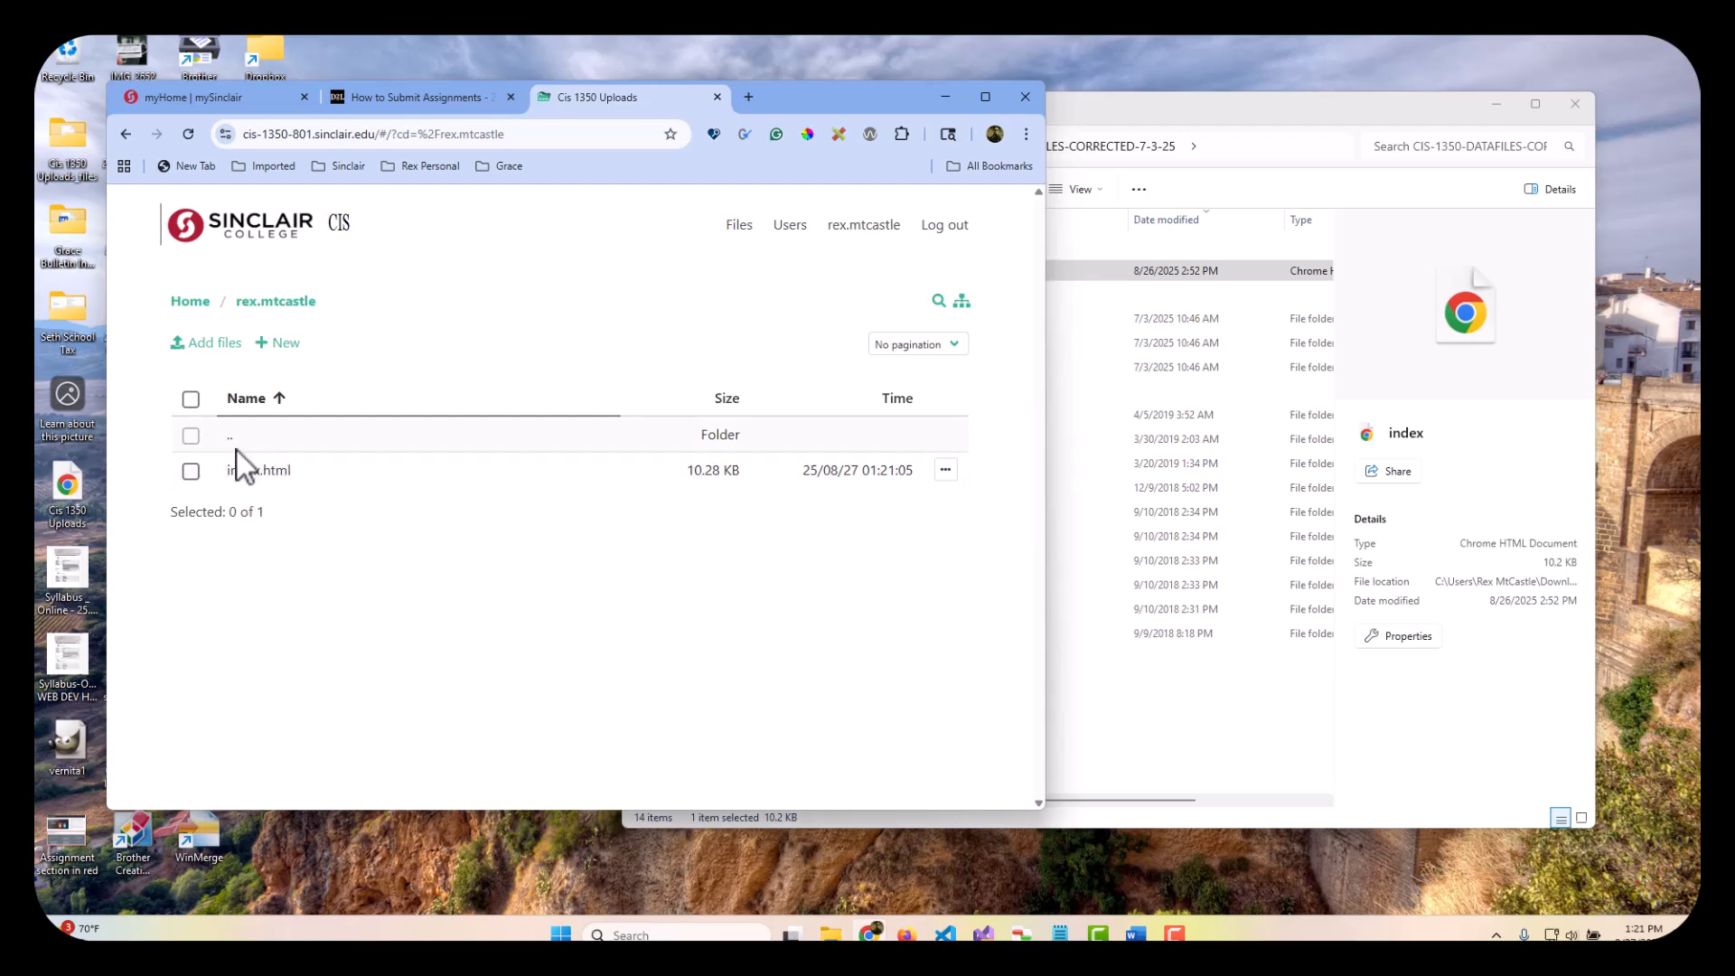
pyautogui.click(1097, 116)
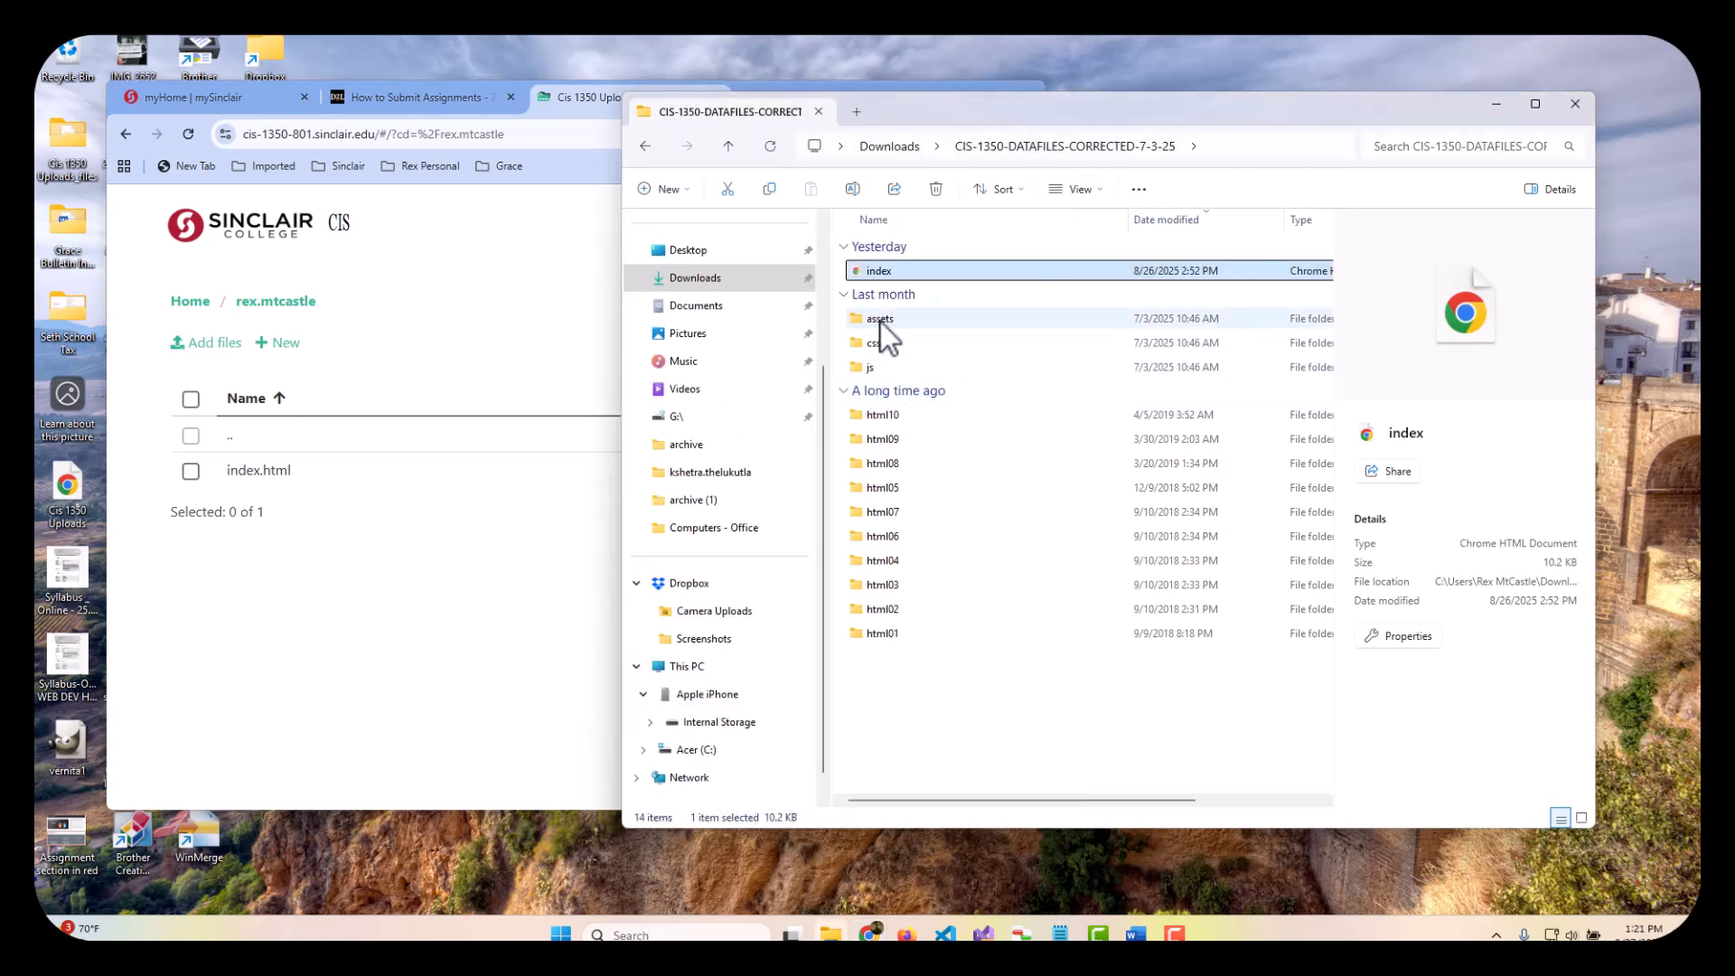
pyautogui.moveTo(880, 321); pyautogui.dragTo(472, 486)
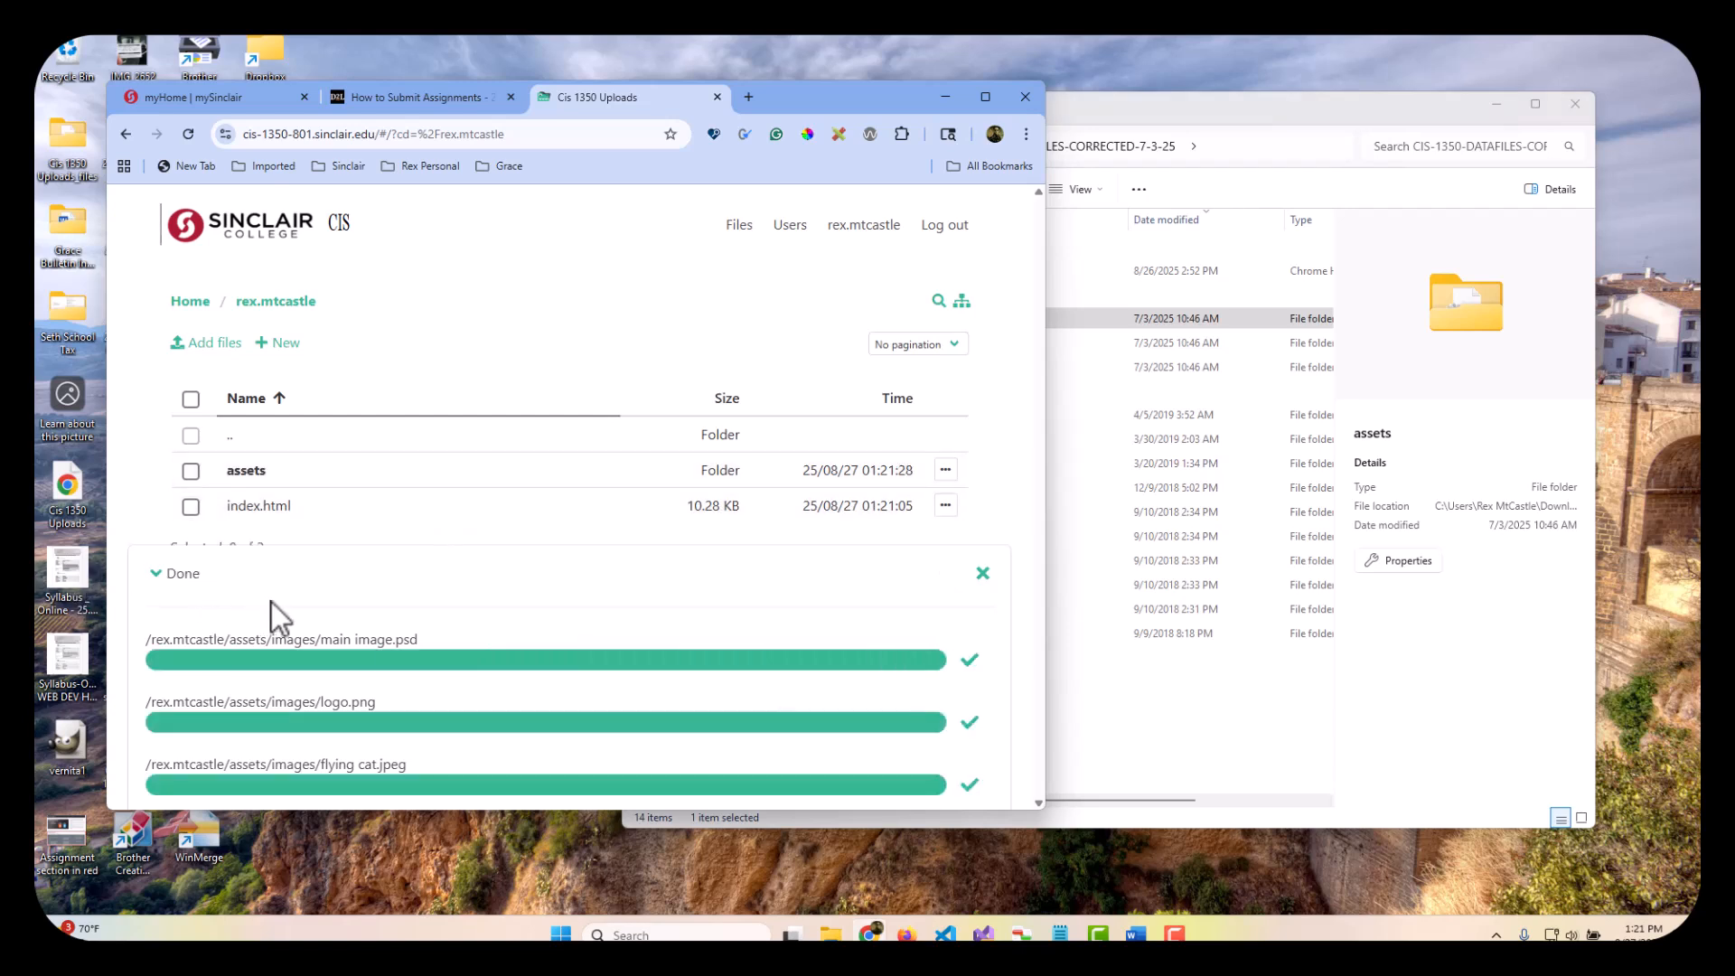
pyautogui.click(982, 573)
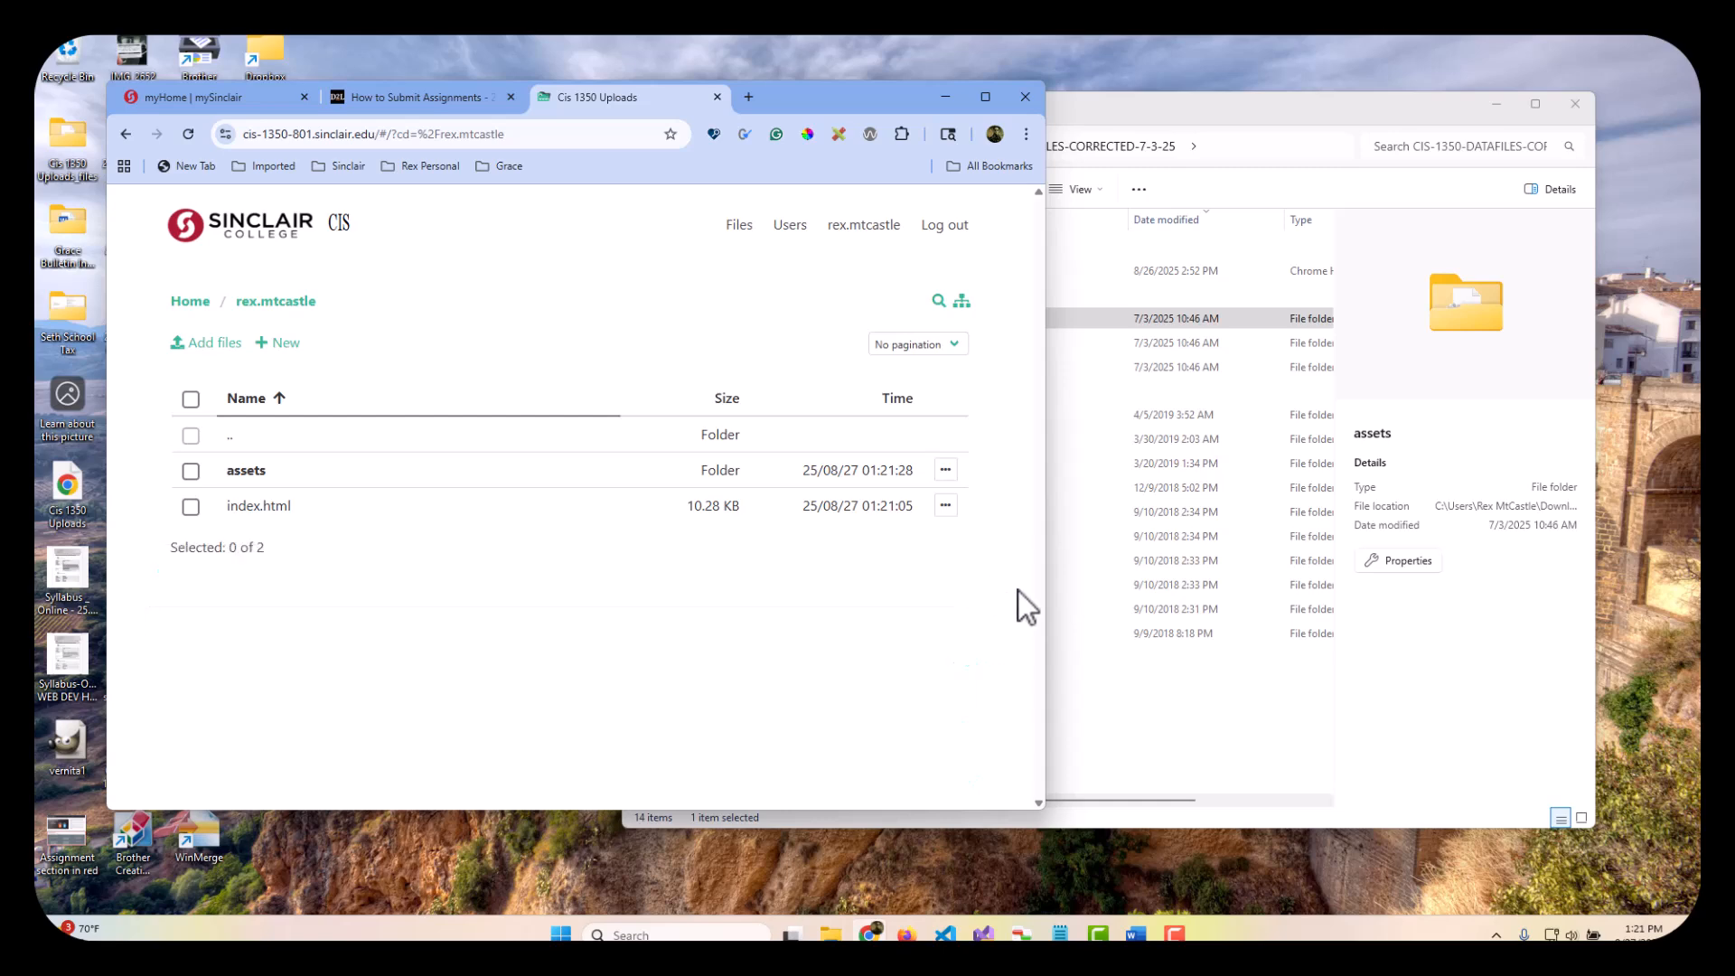
# Step: Upload the css and js folders the same way, then bring the notes back into view
pyautogui.click(1102, 676)
pyautogui.moveTo(876, 345); pyautogui.dragTo(485, 502)
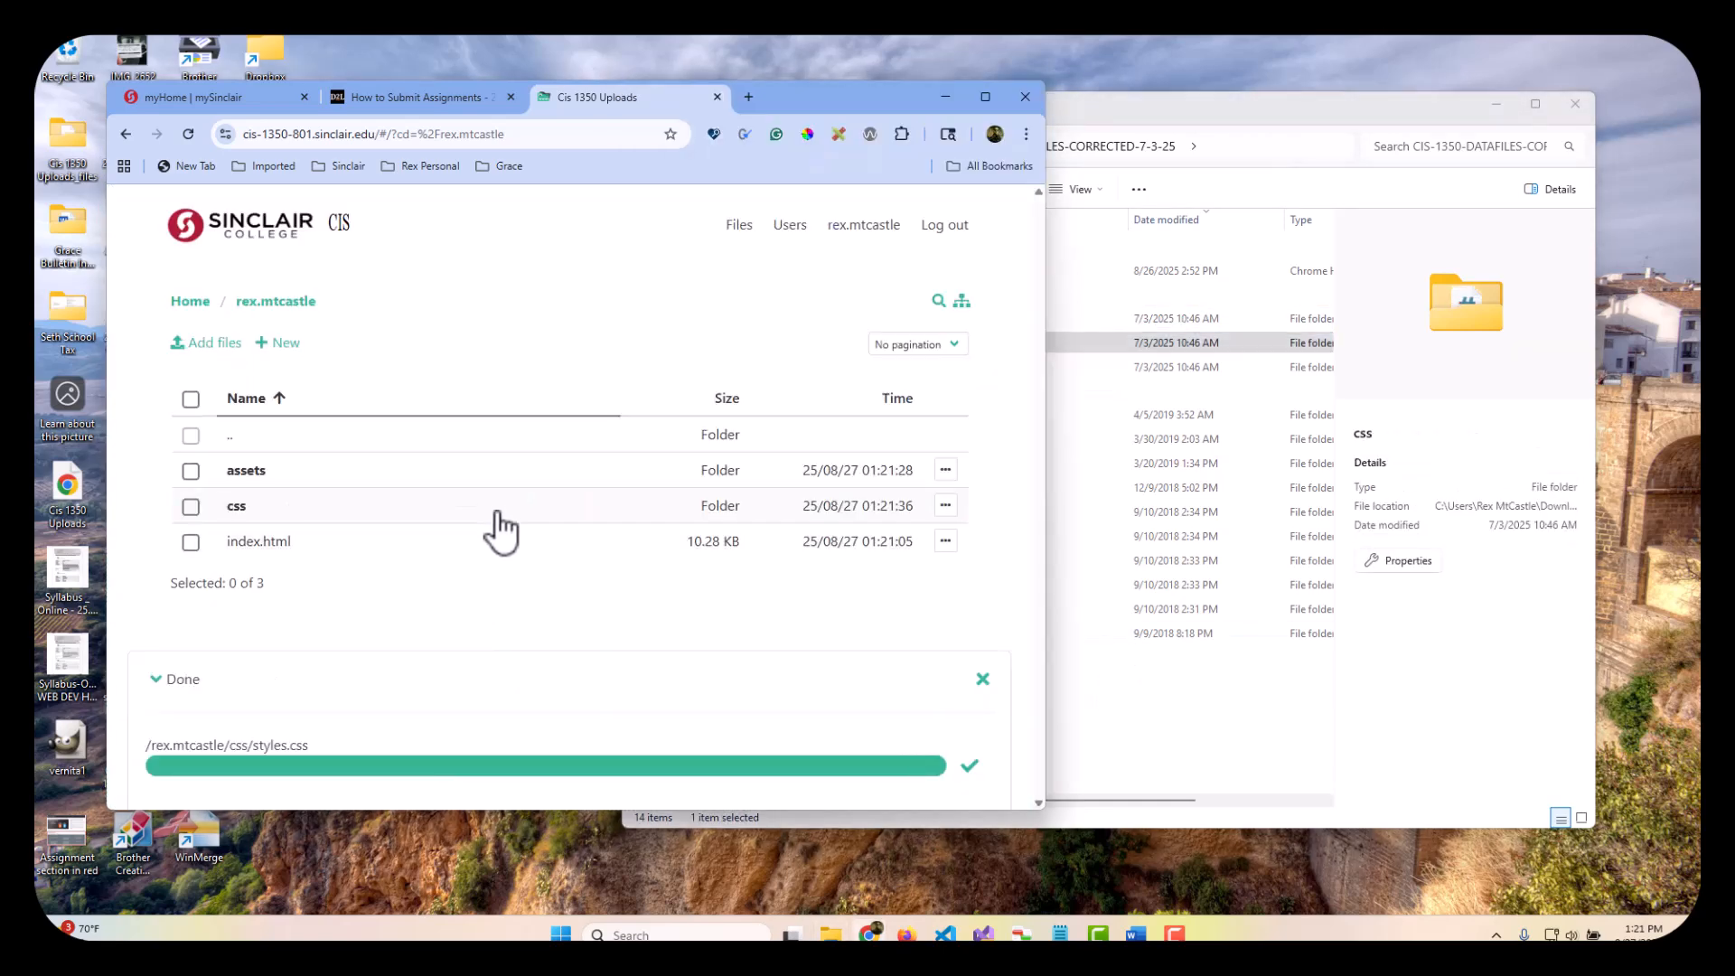
pyautogui.click(982, 679)
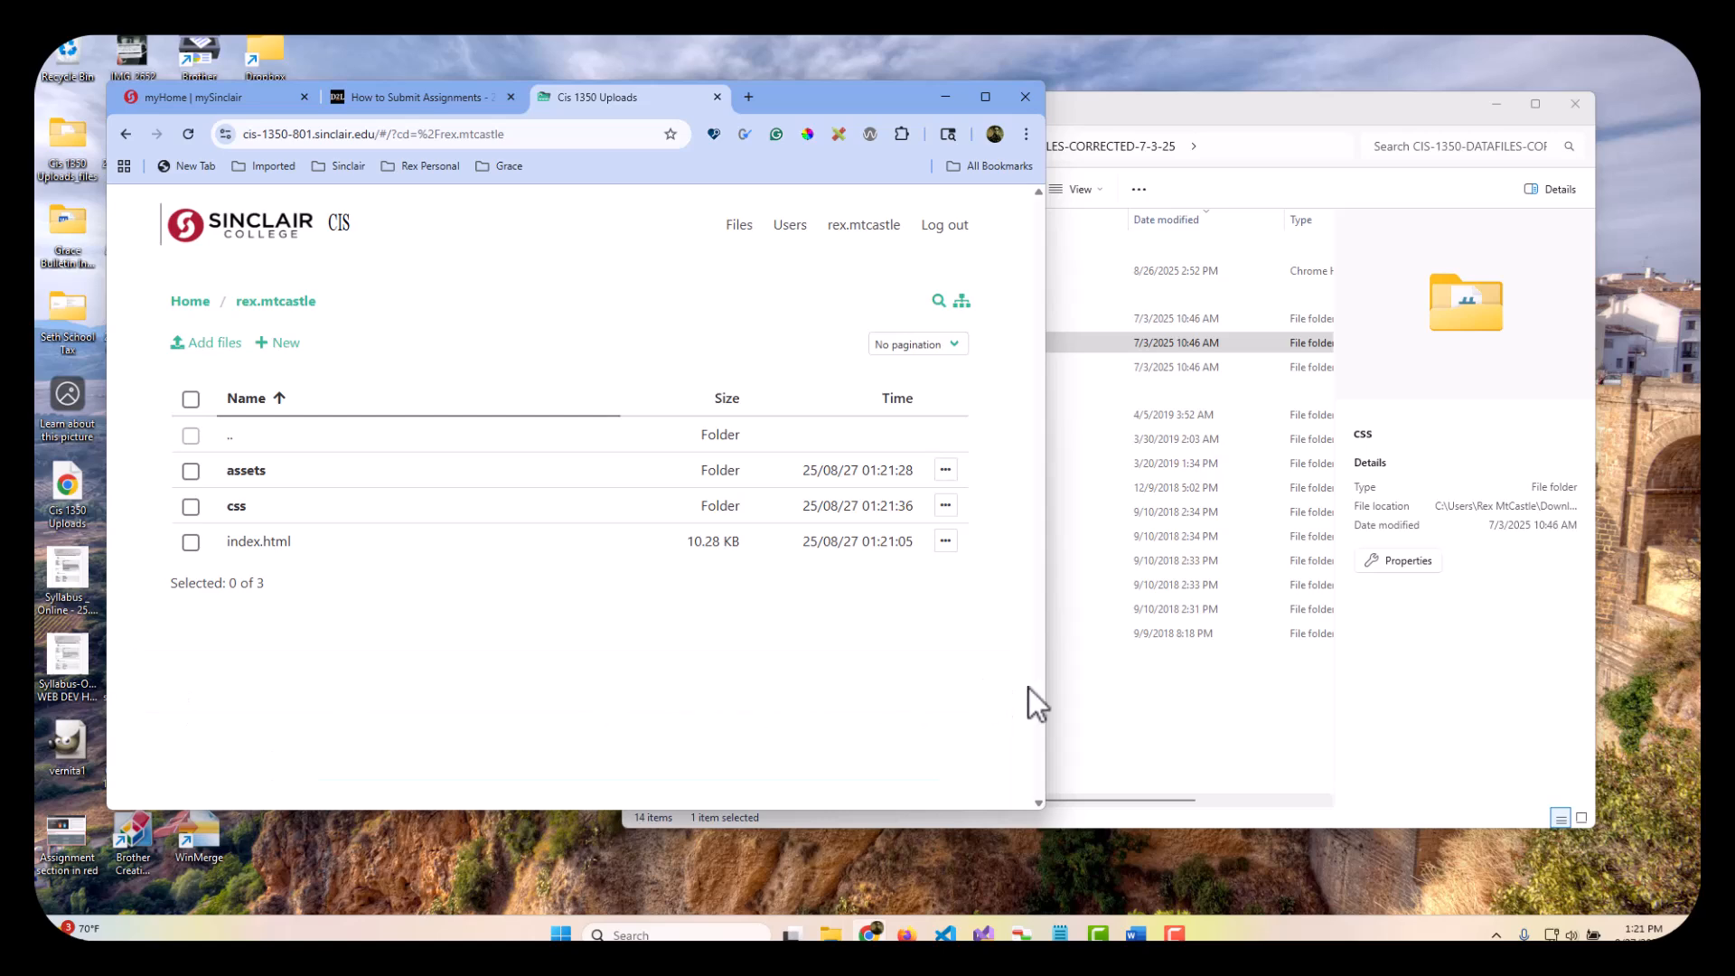
pyautogui.click(1128, 690)
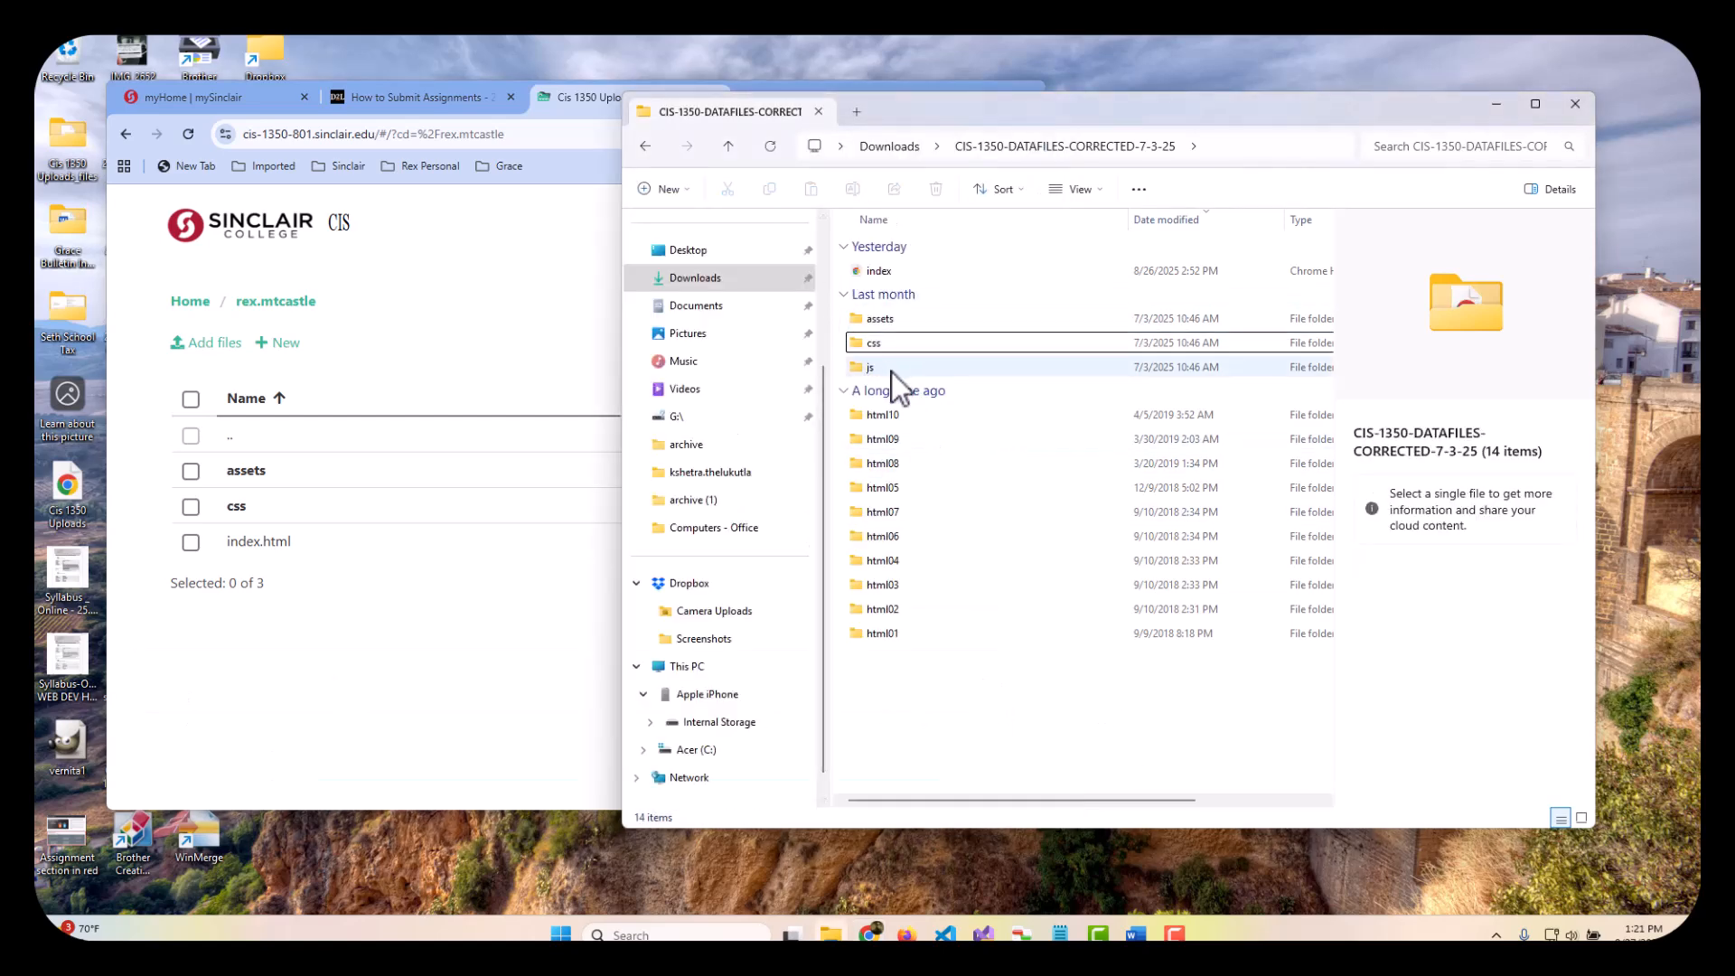
pyautogui.moveTo(891, 372); pyautogui.dragTo(428, 447)
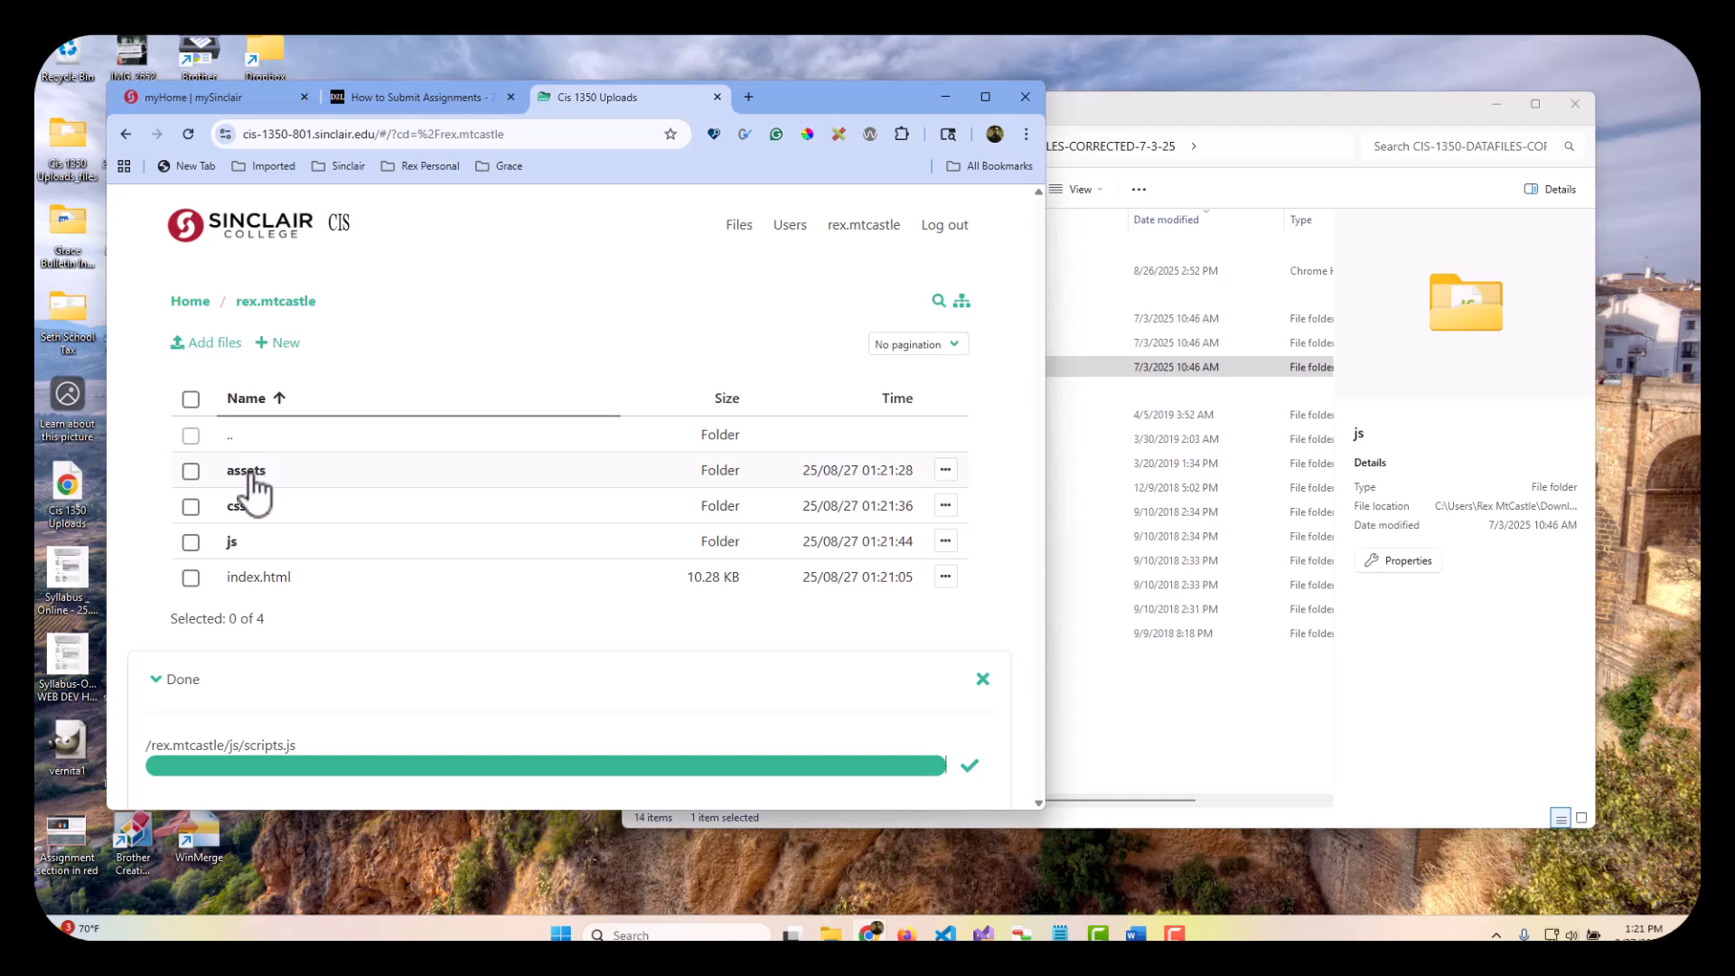
pyautogui.click(982, 679)
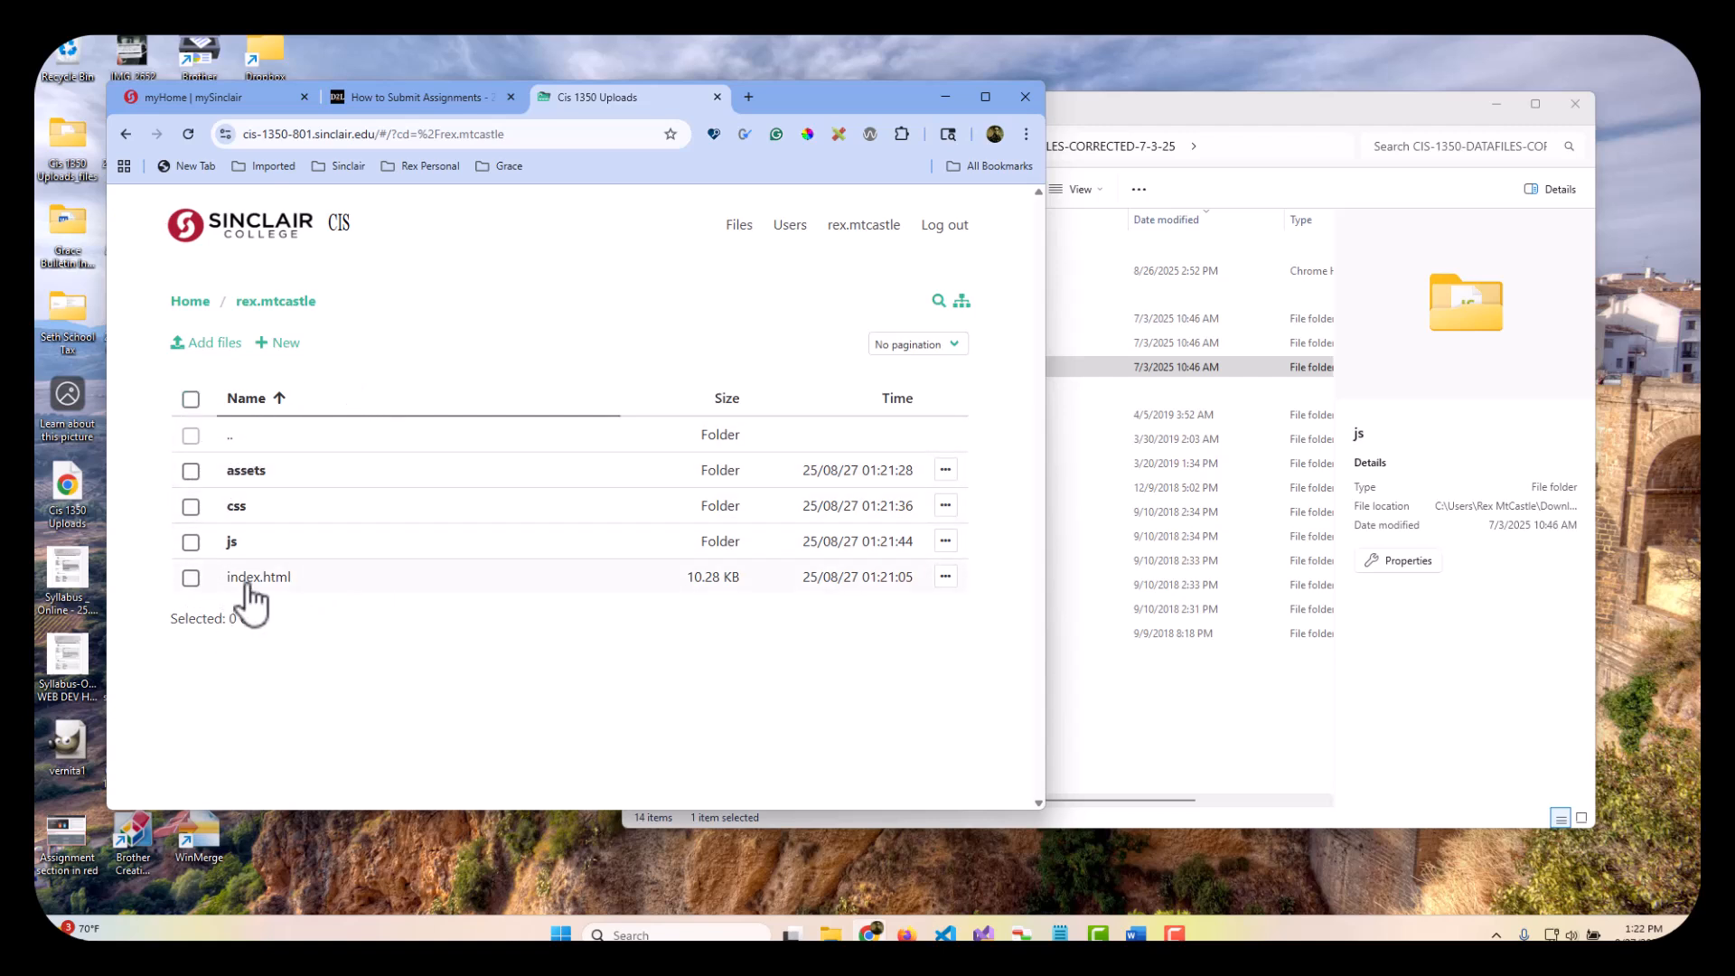
pyautogui.moveTo(36, 236); pyautogui.dragTo(1072, 195)
# Step: Highlight the full personal site address, its 801 section and the user folder name, then move the notes away
pyautogui.click(866, 457)
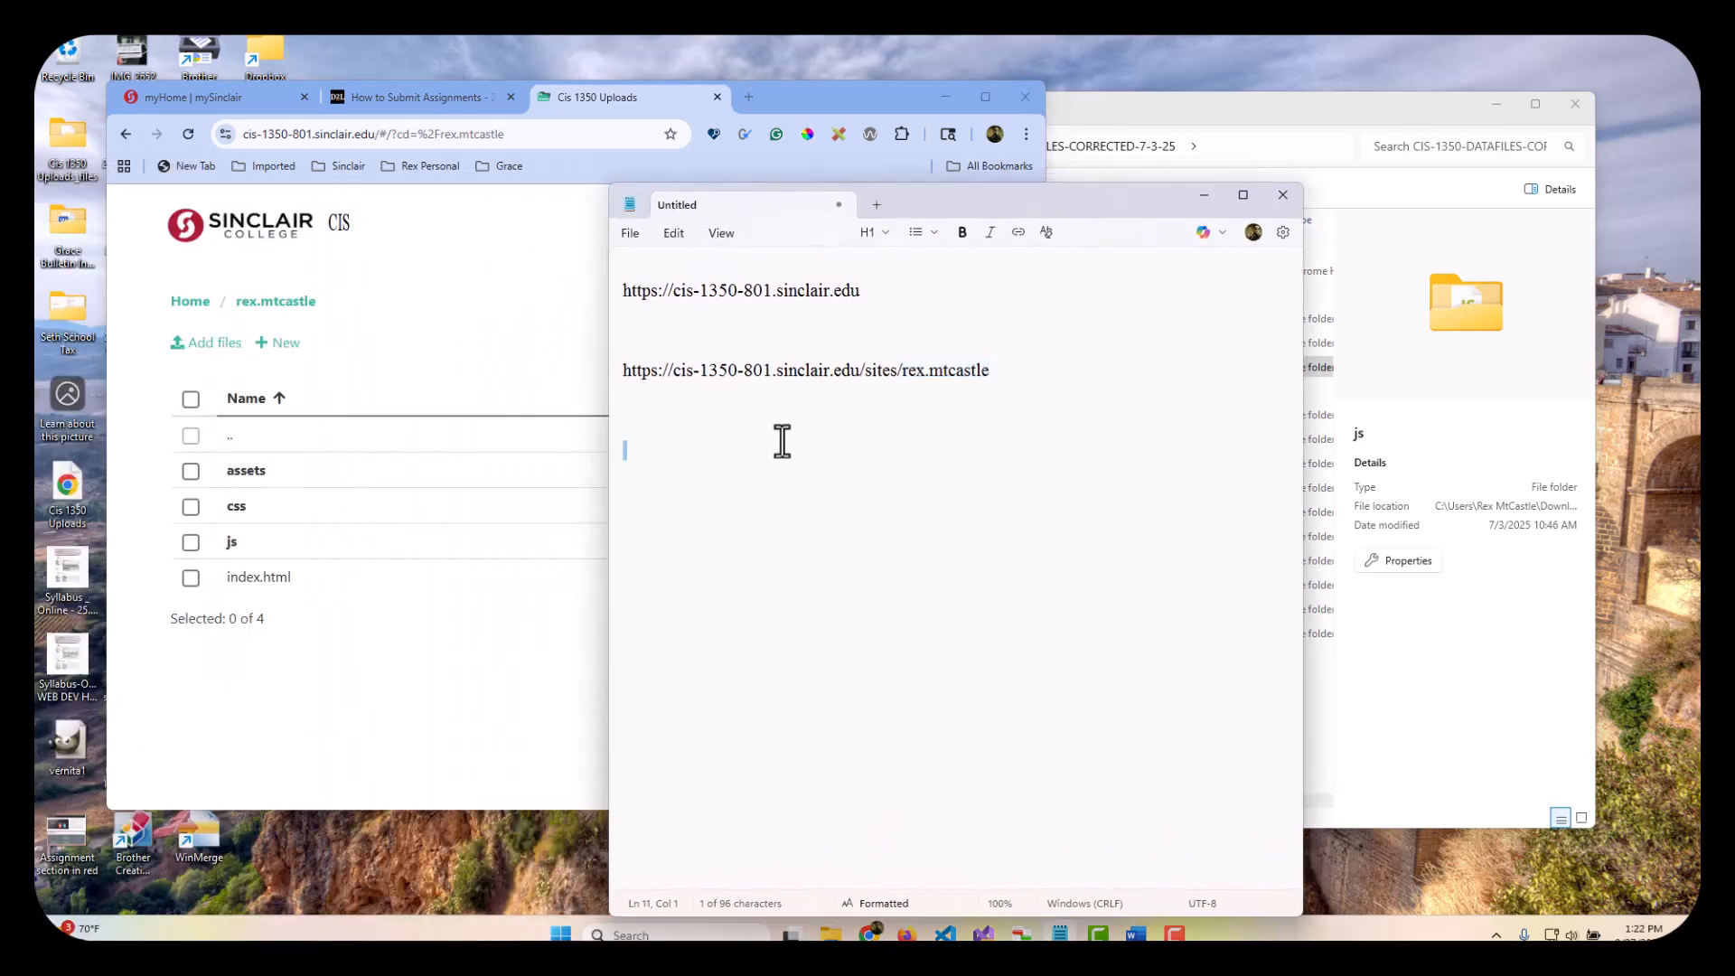
pyautogui.moveTo(635, 370); pyautogui.dragTo(1008, 373)
pyautogui.hotkey('ctrl', 'c')
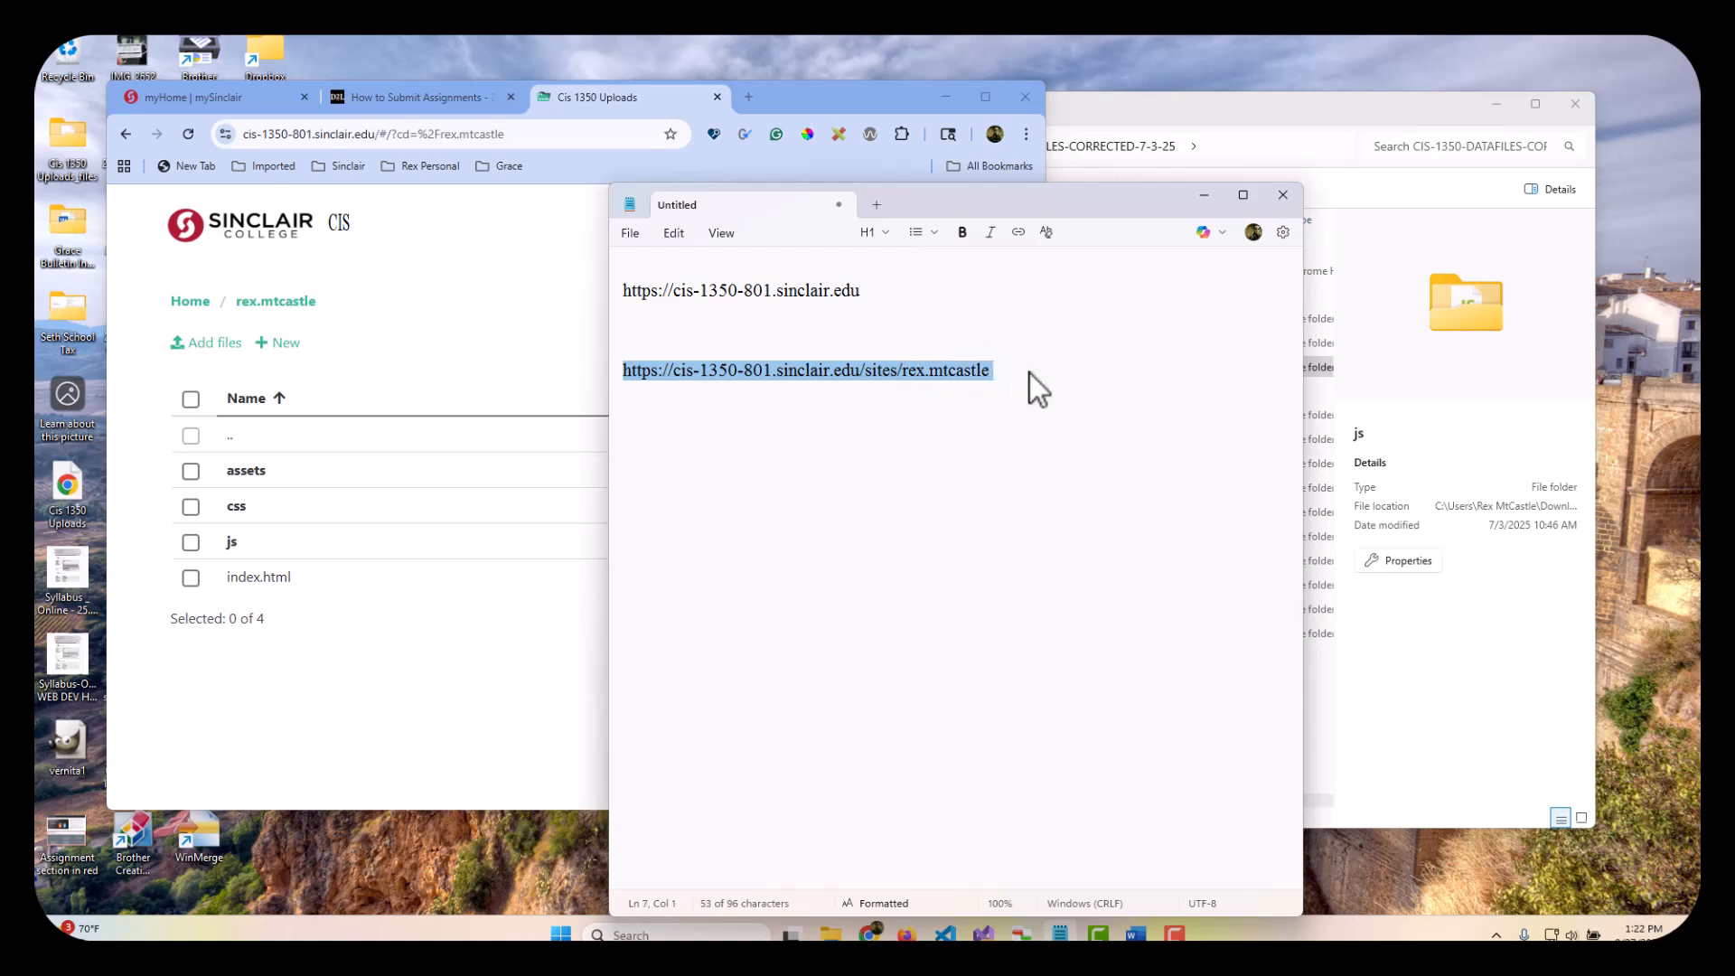
pyautogui.click(891, 426)
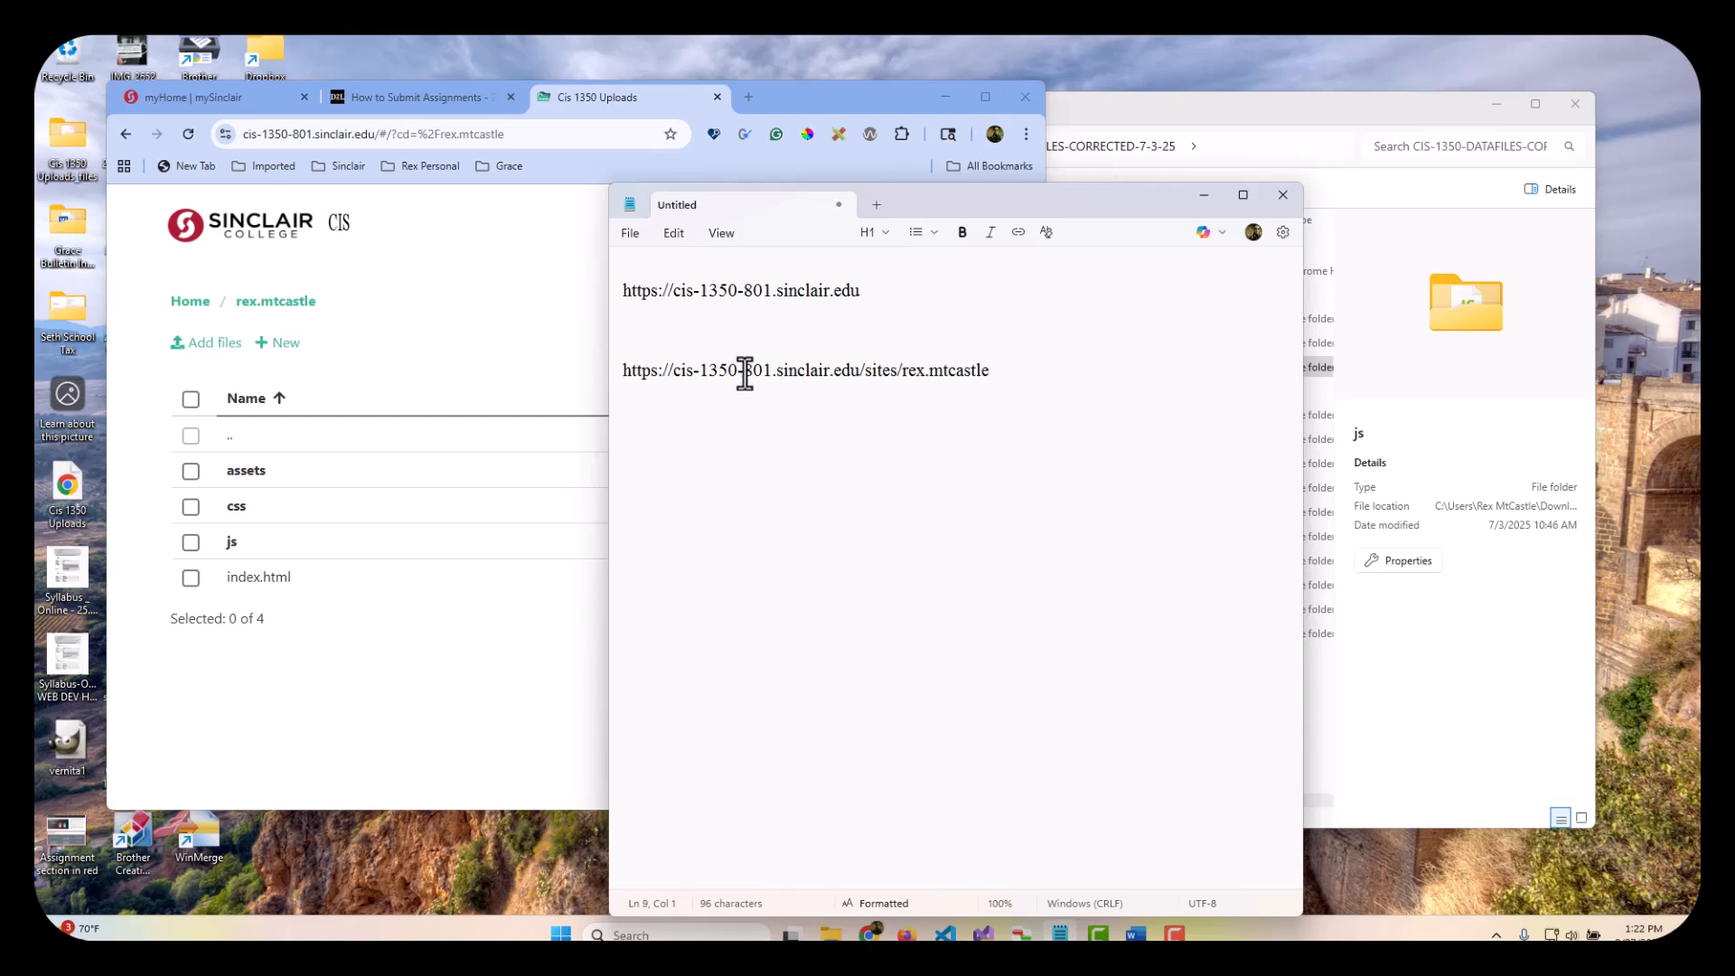
pyautogui.moveTo(743, 371); pyautogui.dragTo(773, 371)
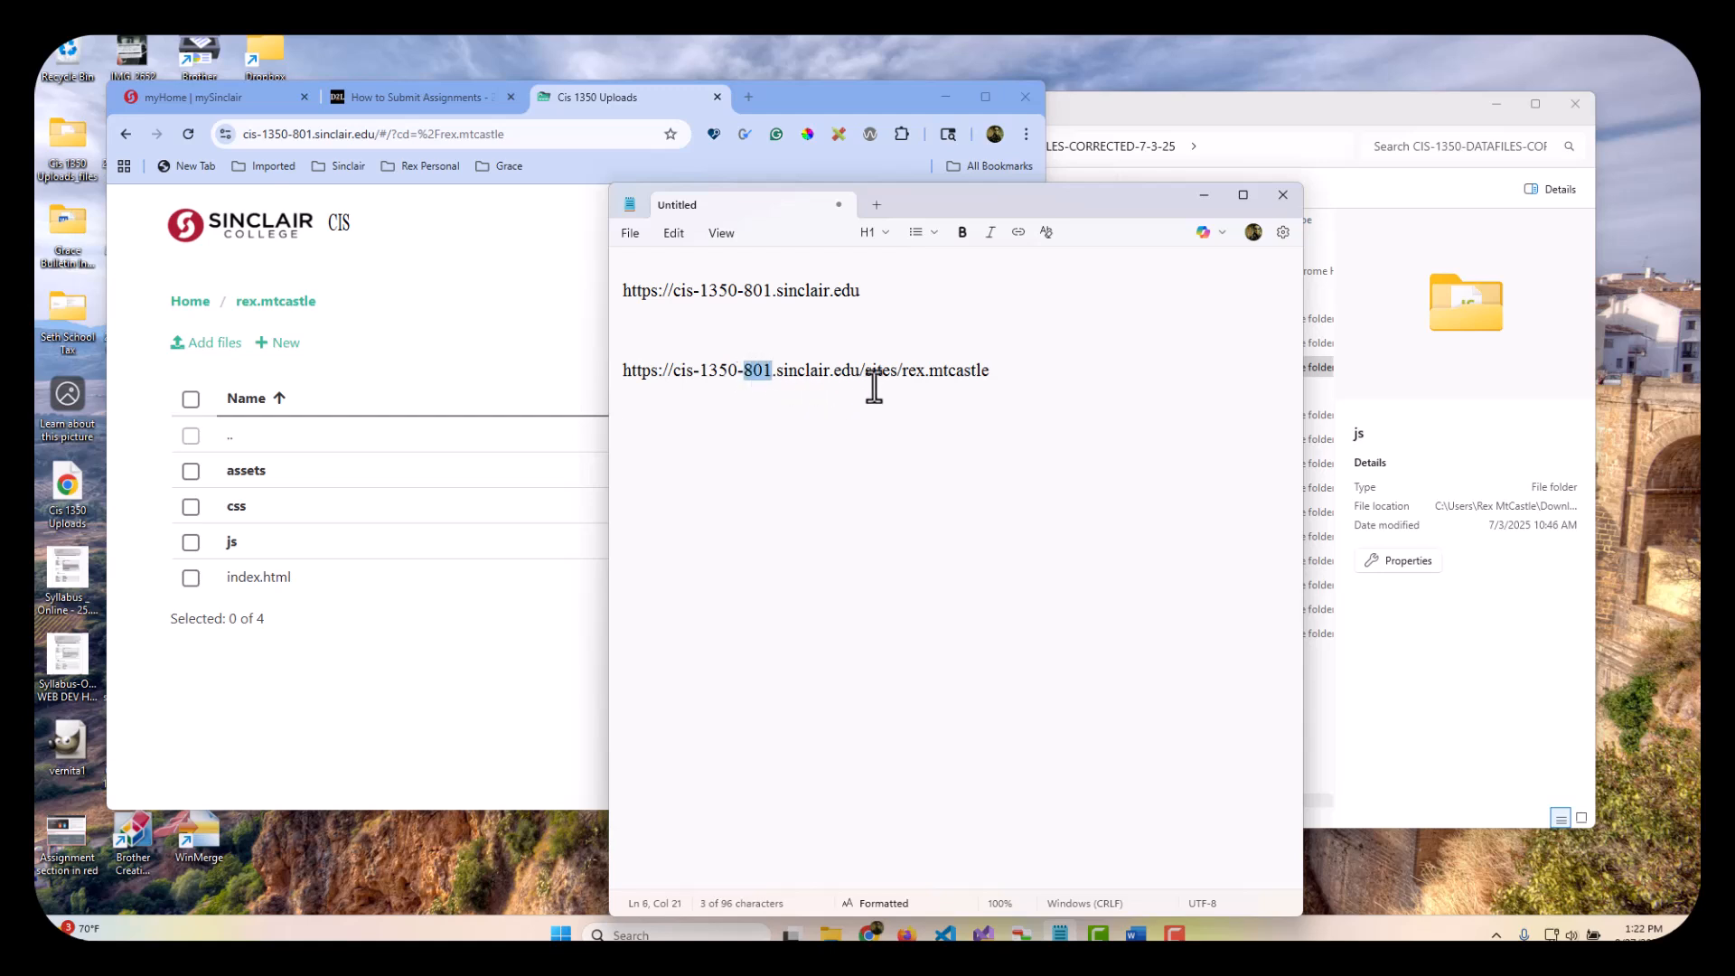
pyautogui.click(902, 372)
pyautogui.moveTo(902, 372); pyautogui.dragTo(991, 374)
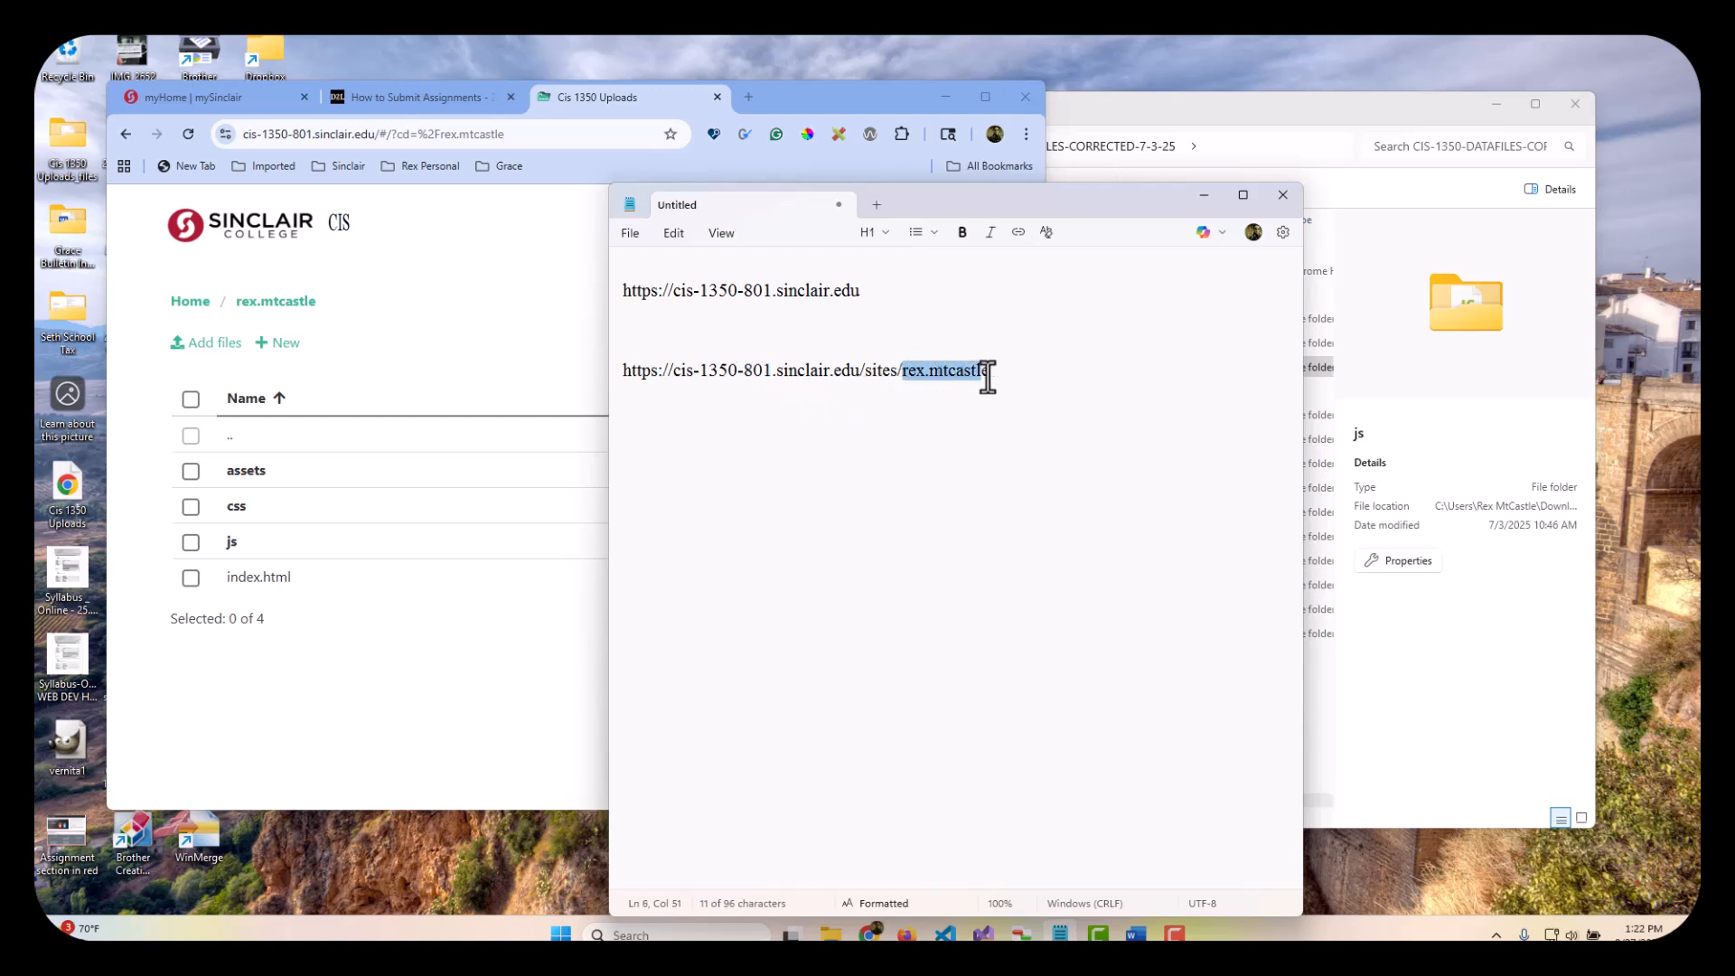
pyautogui.click(987, 433)
pyautogui.moveTo(1074, 203); pyautogui.dragTo(35, 176)
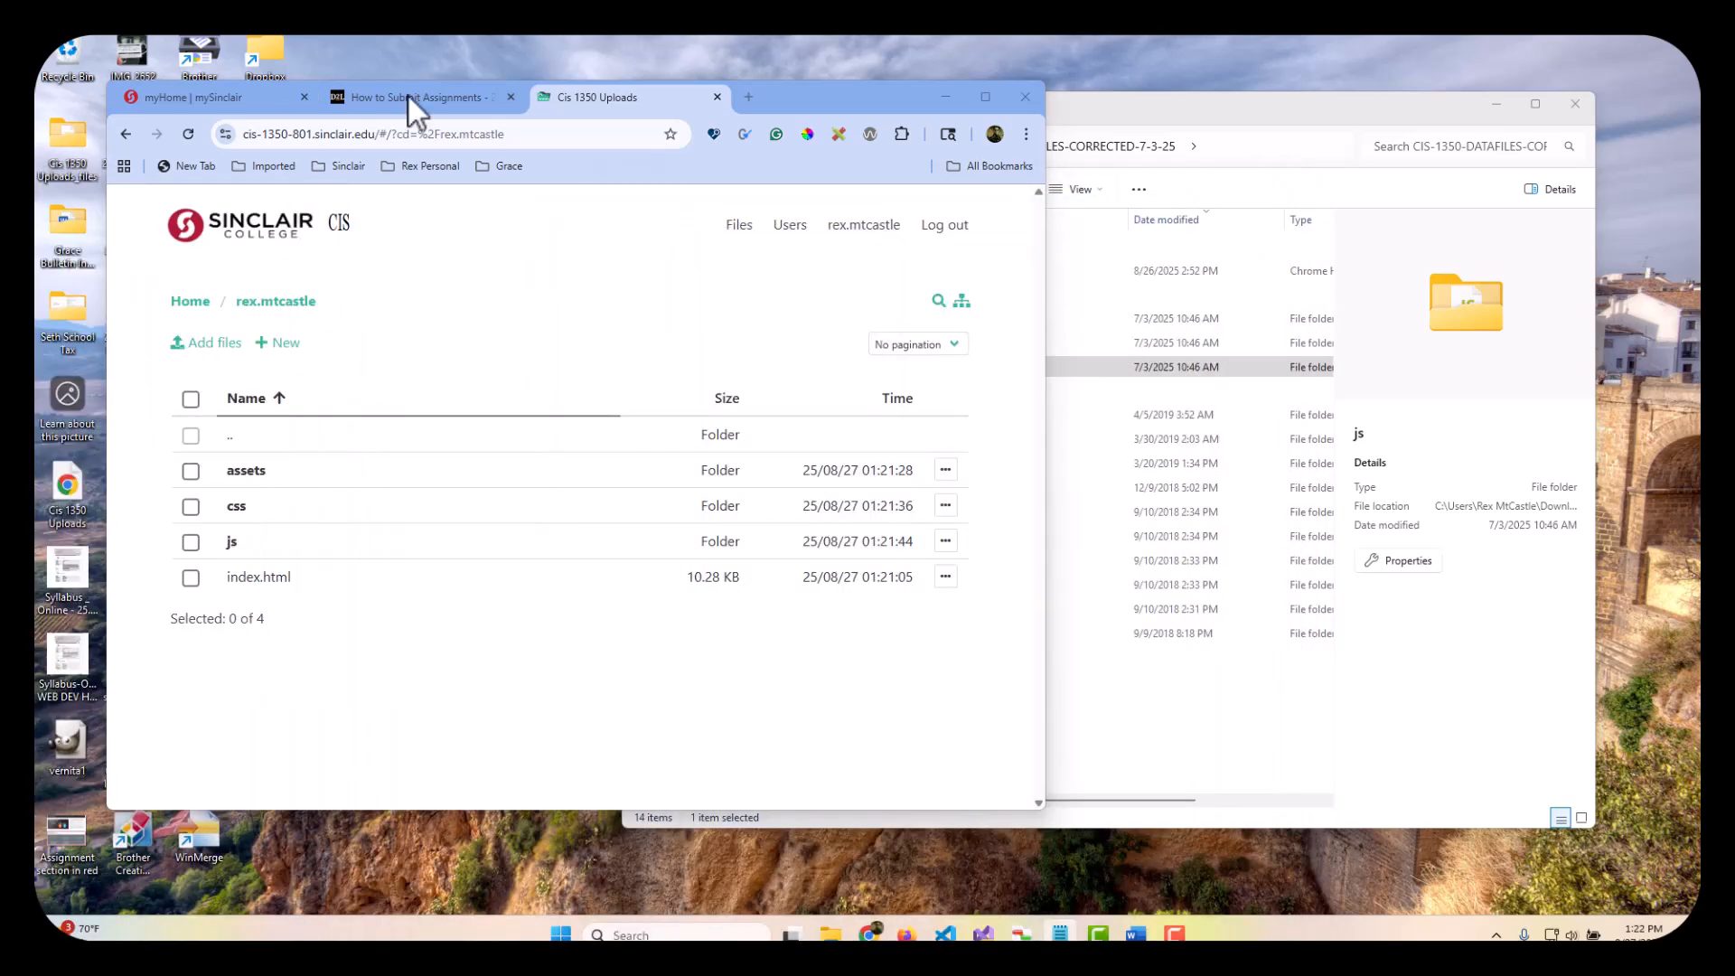
# Step: Load the personal site address in a new tab and widen the window to view the live course page
pyautogui.click(749, 97)
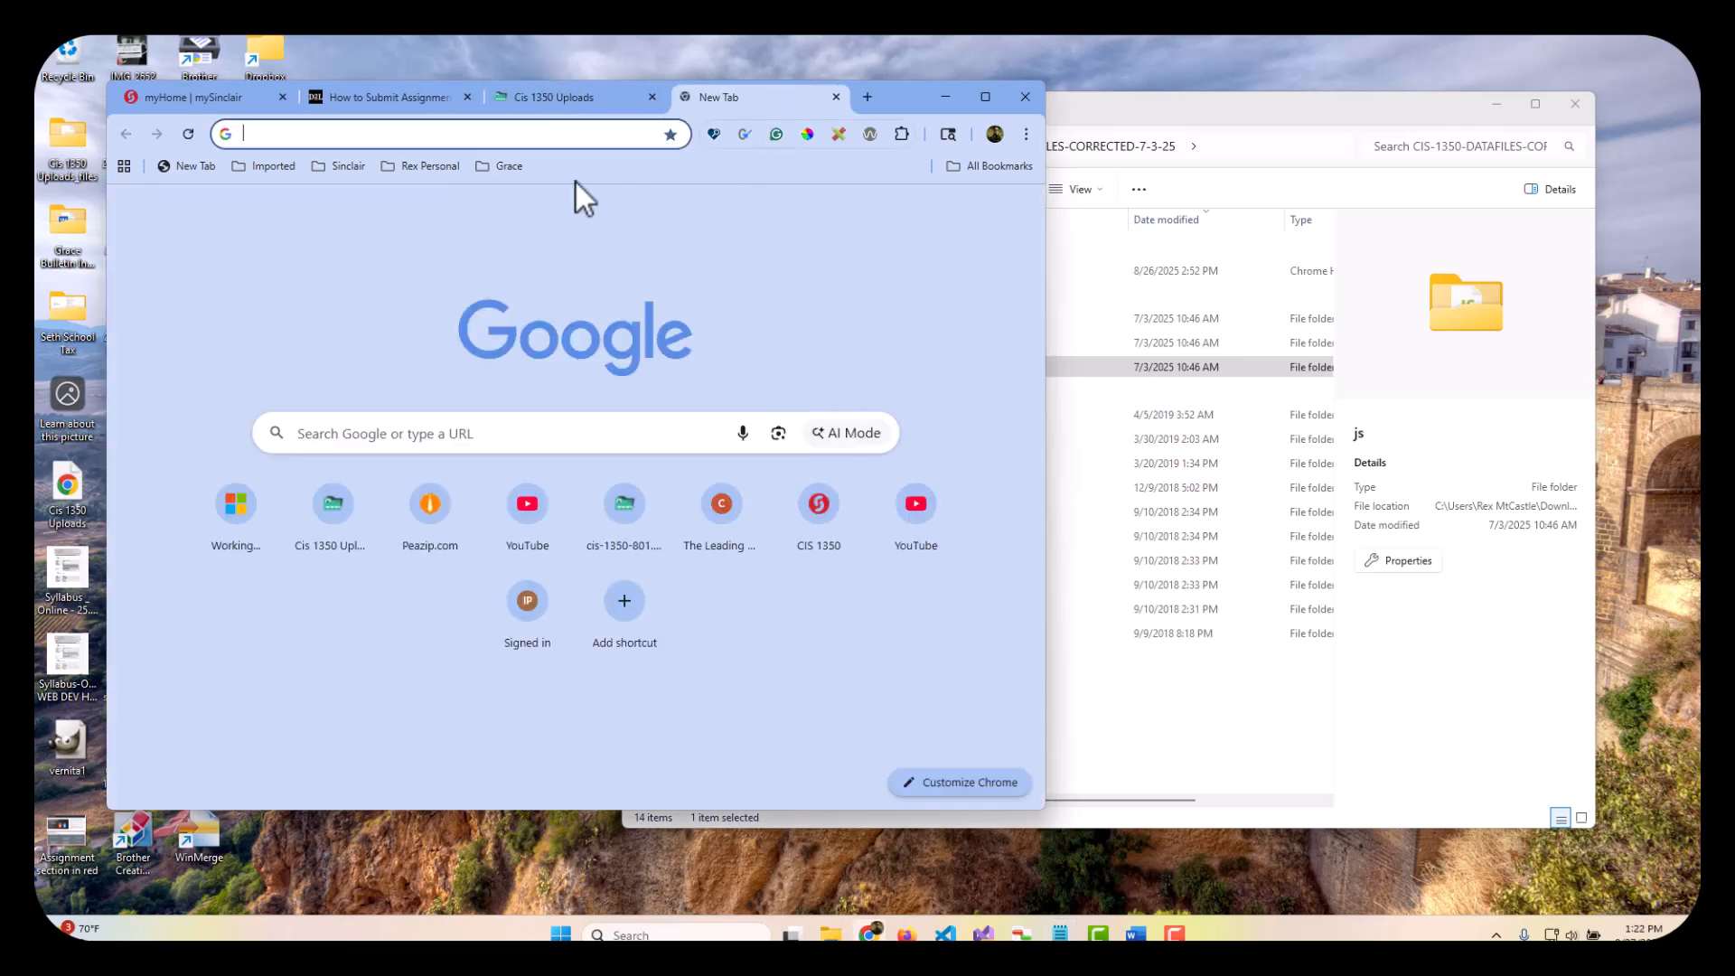
pyautogui.click(362, 133)
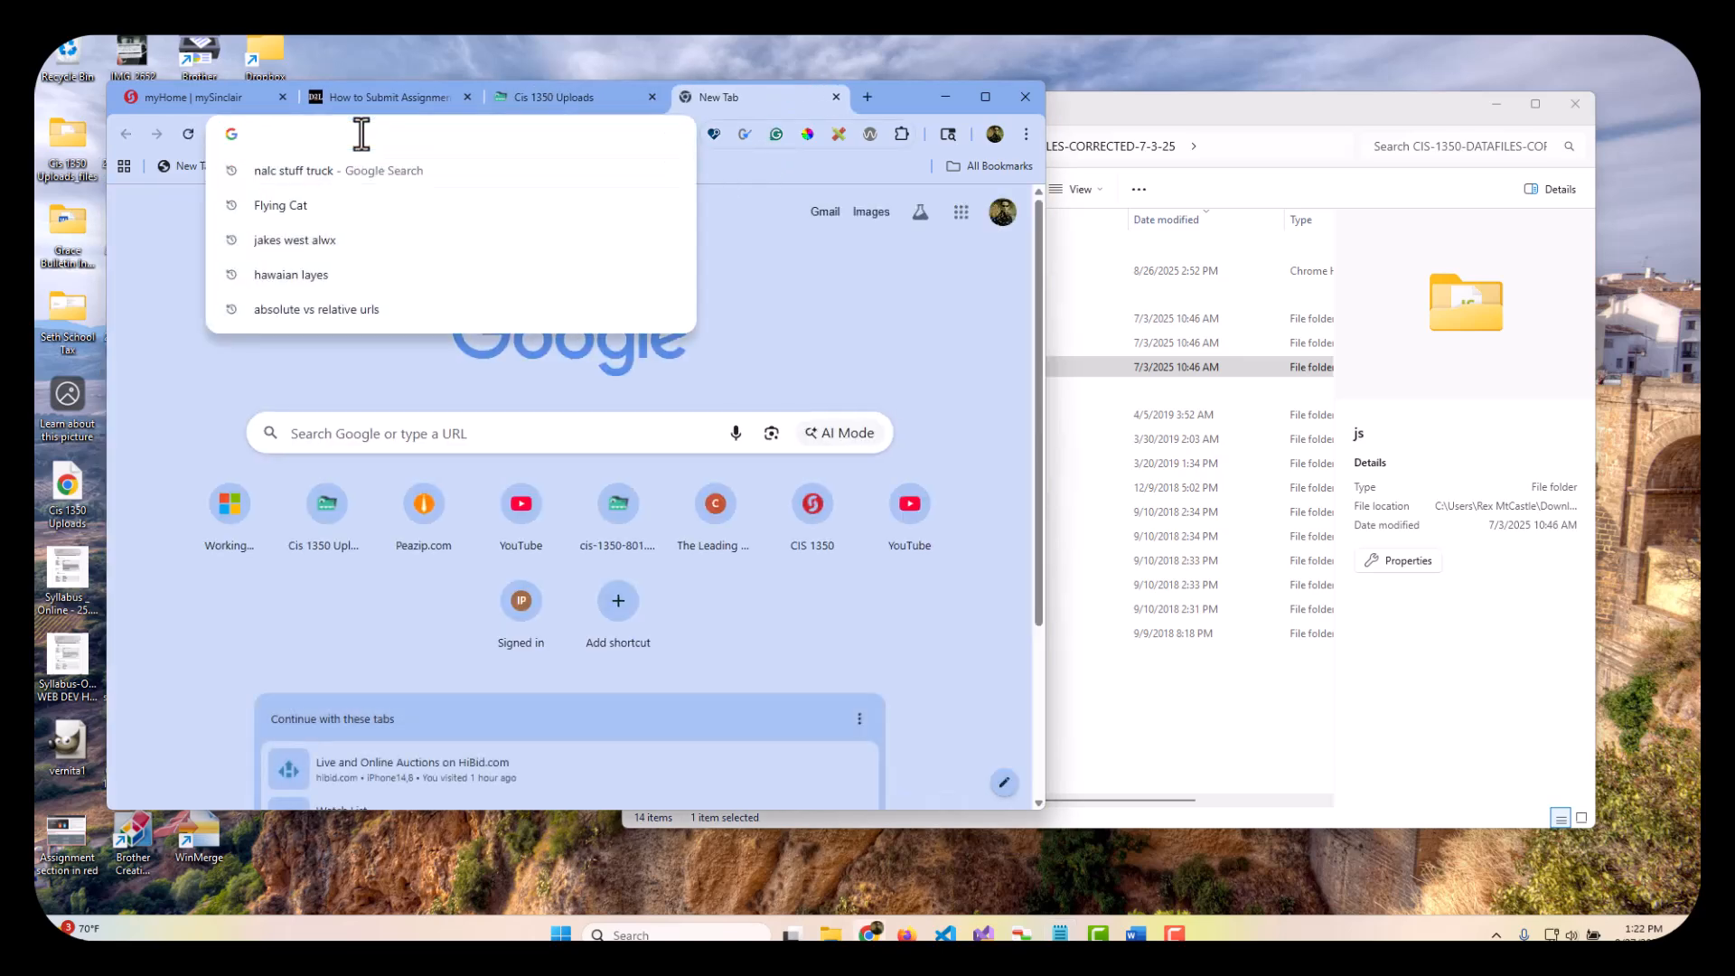
pyautogui.hotkey('ctrl', 'v')
pyautogui.click(314, 158)
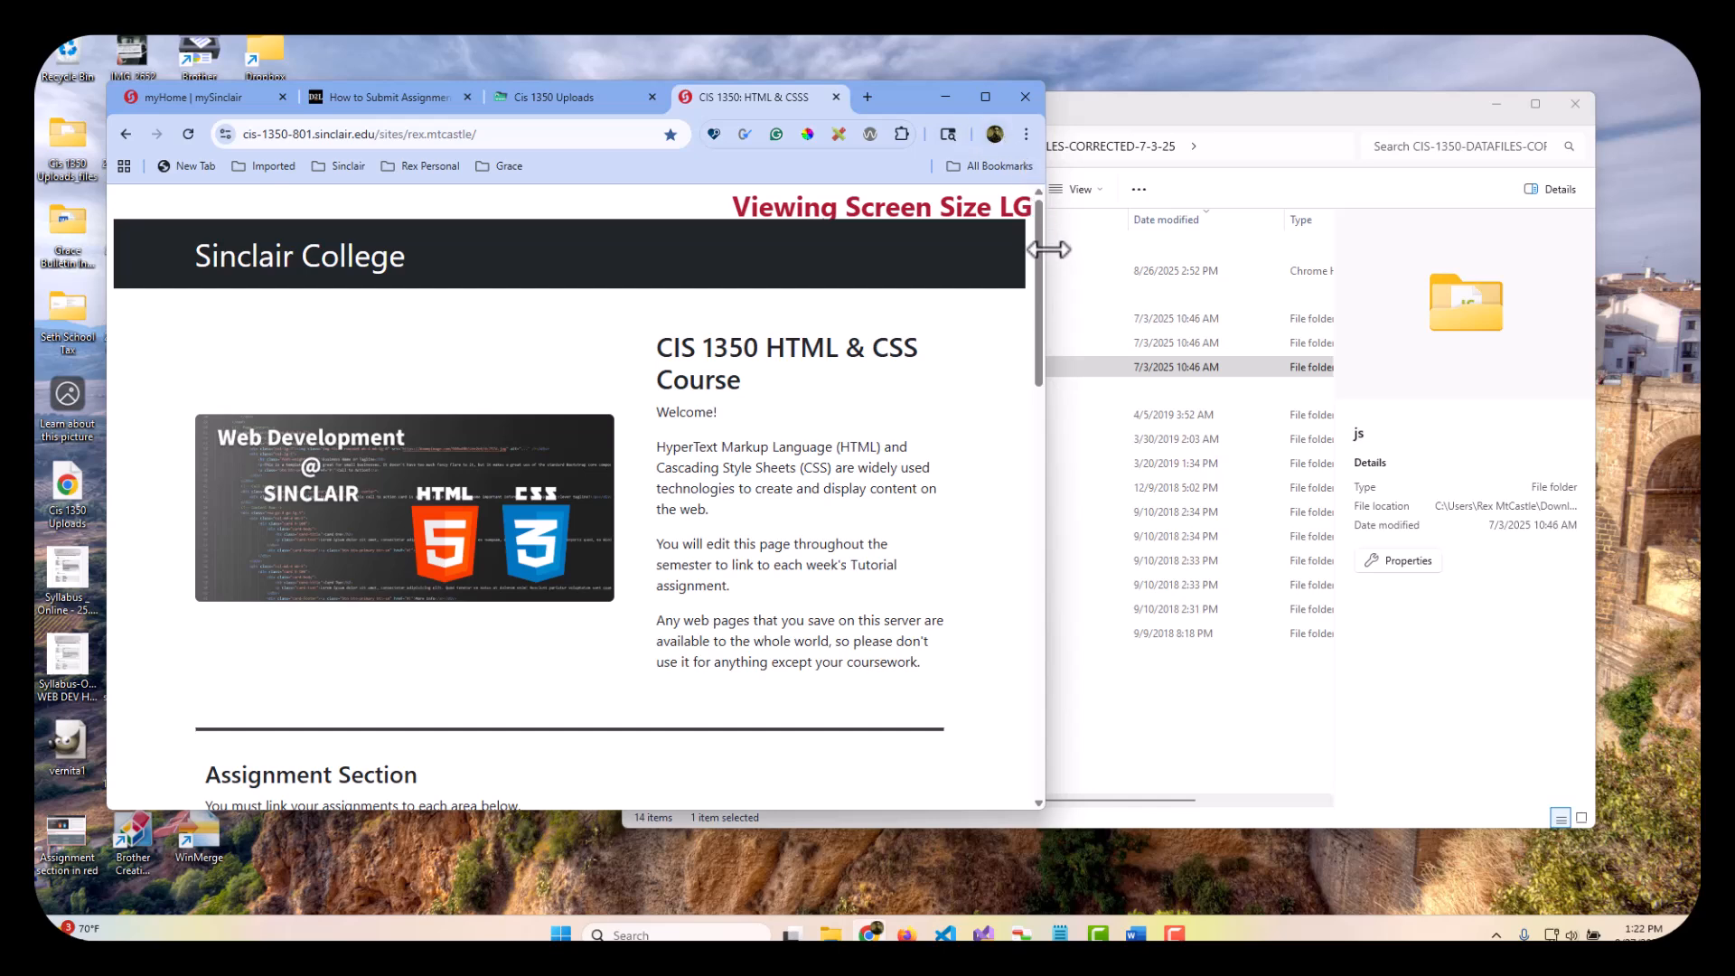
pyautogui.moveTo(1046, 239); pyautogui.dragTo(1488, 186)
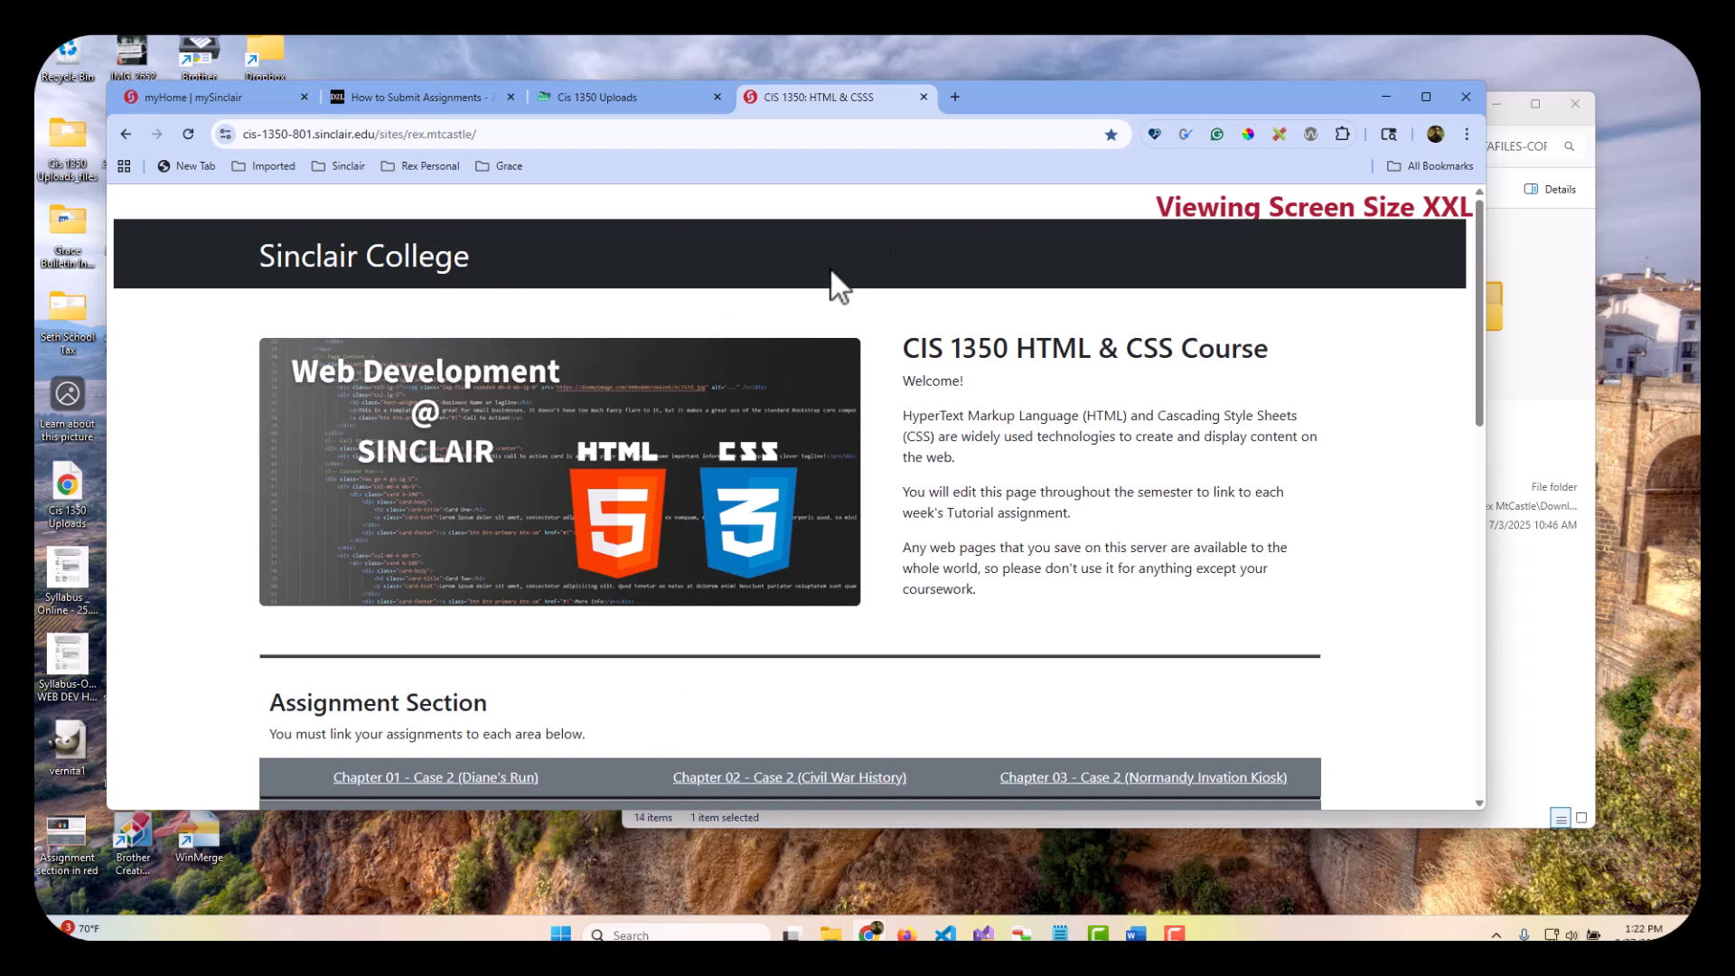
pyautogui.click(585, 99)
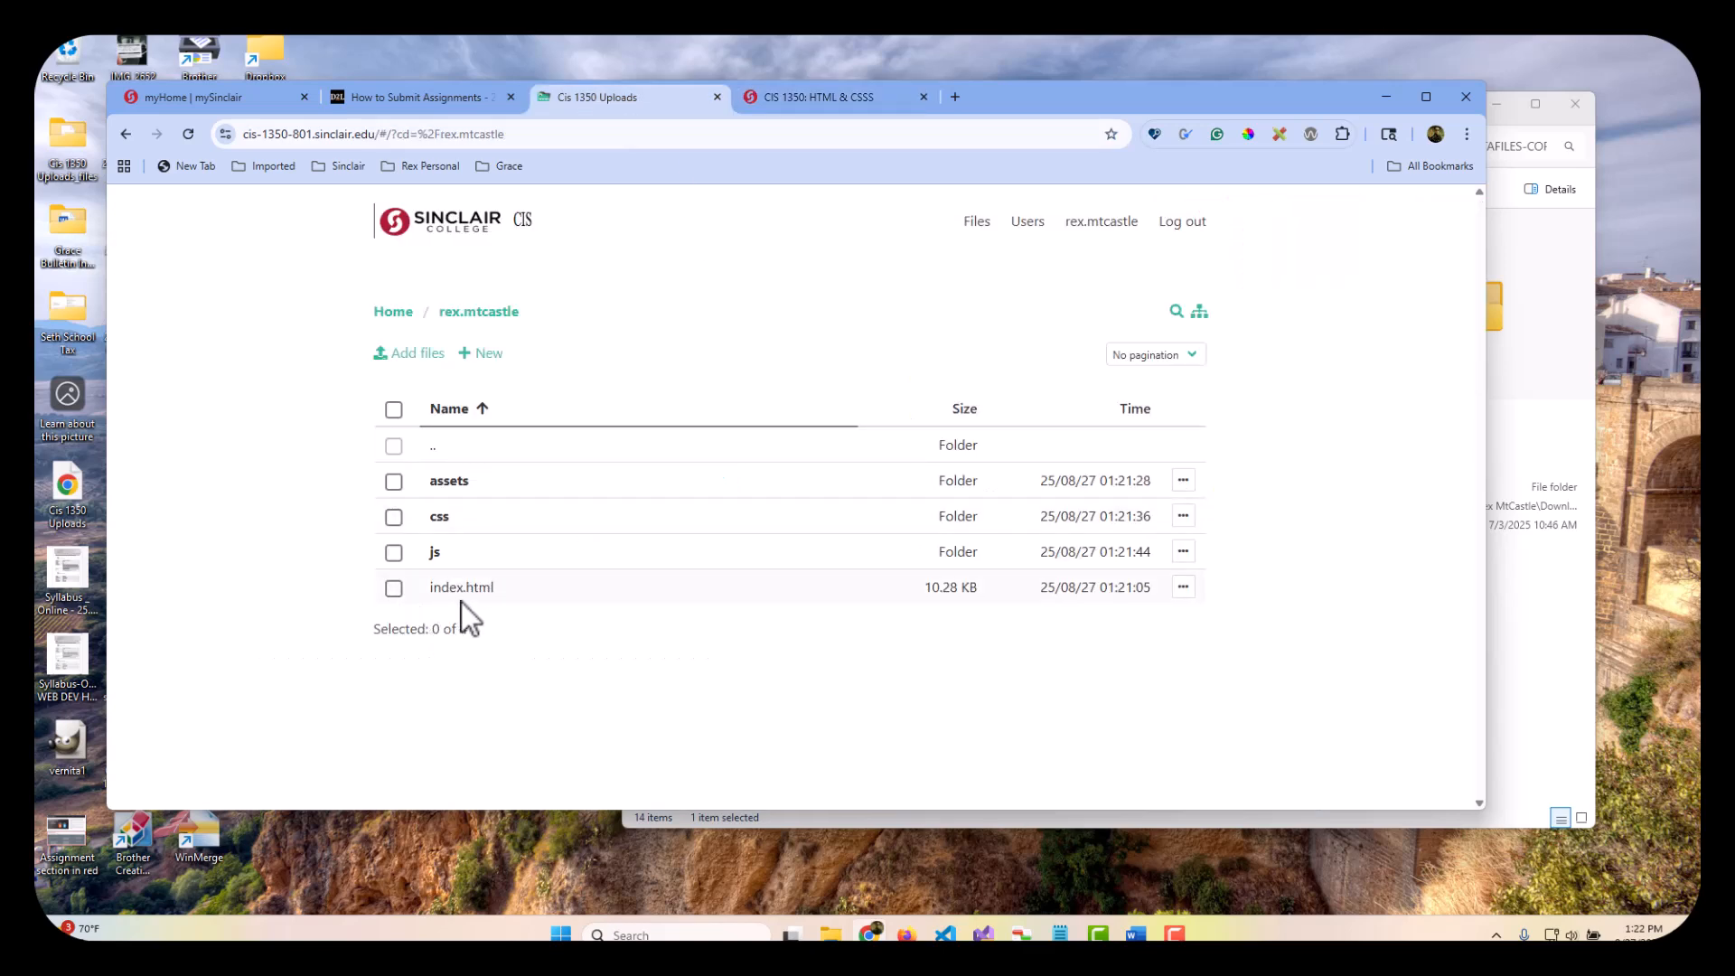
pyautogui.click(792, 94)
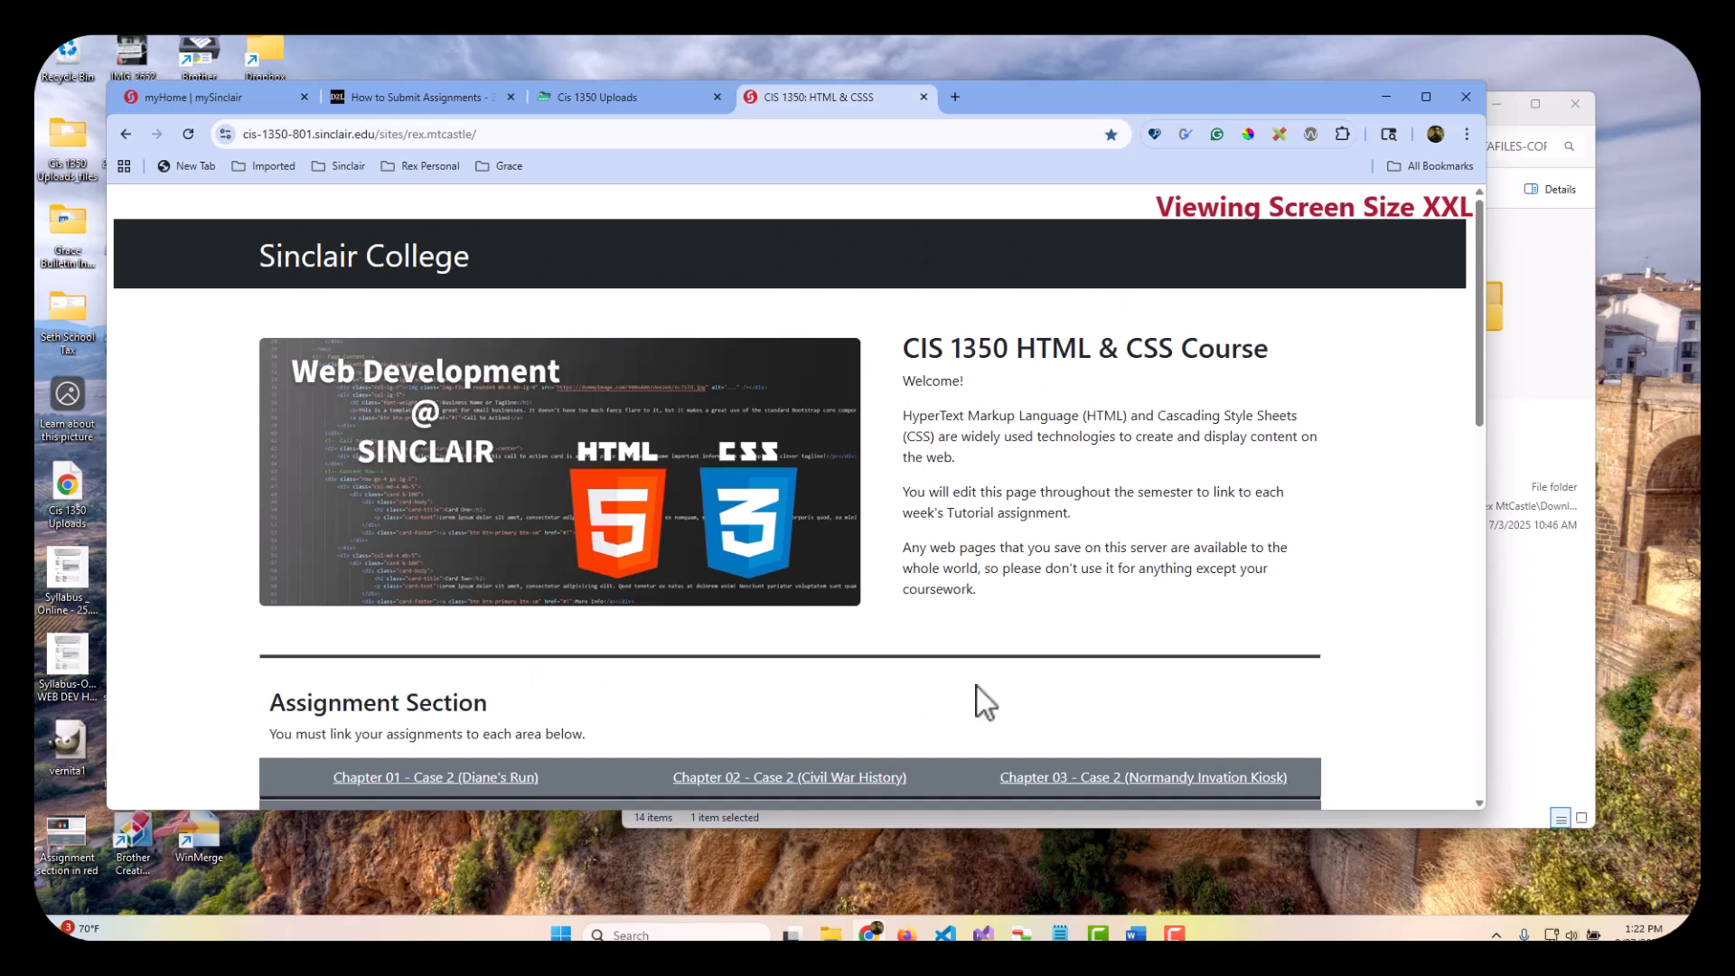
pyautogui.scroll(-3, 1153, 582)
pyautogui.scroll(-2, 668, 492)
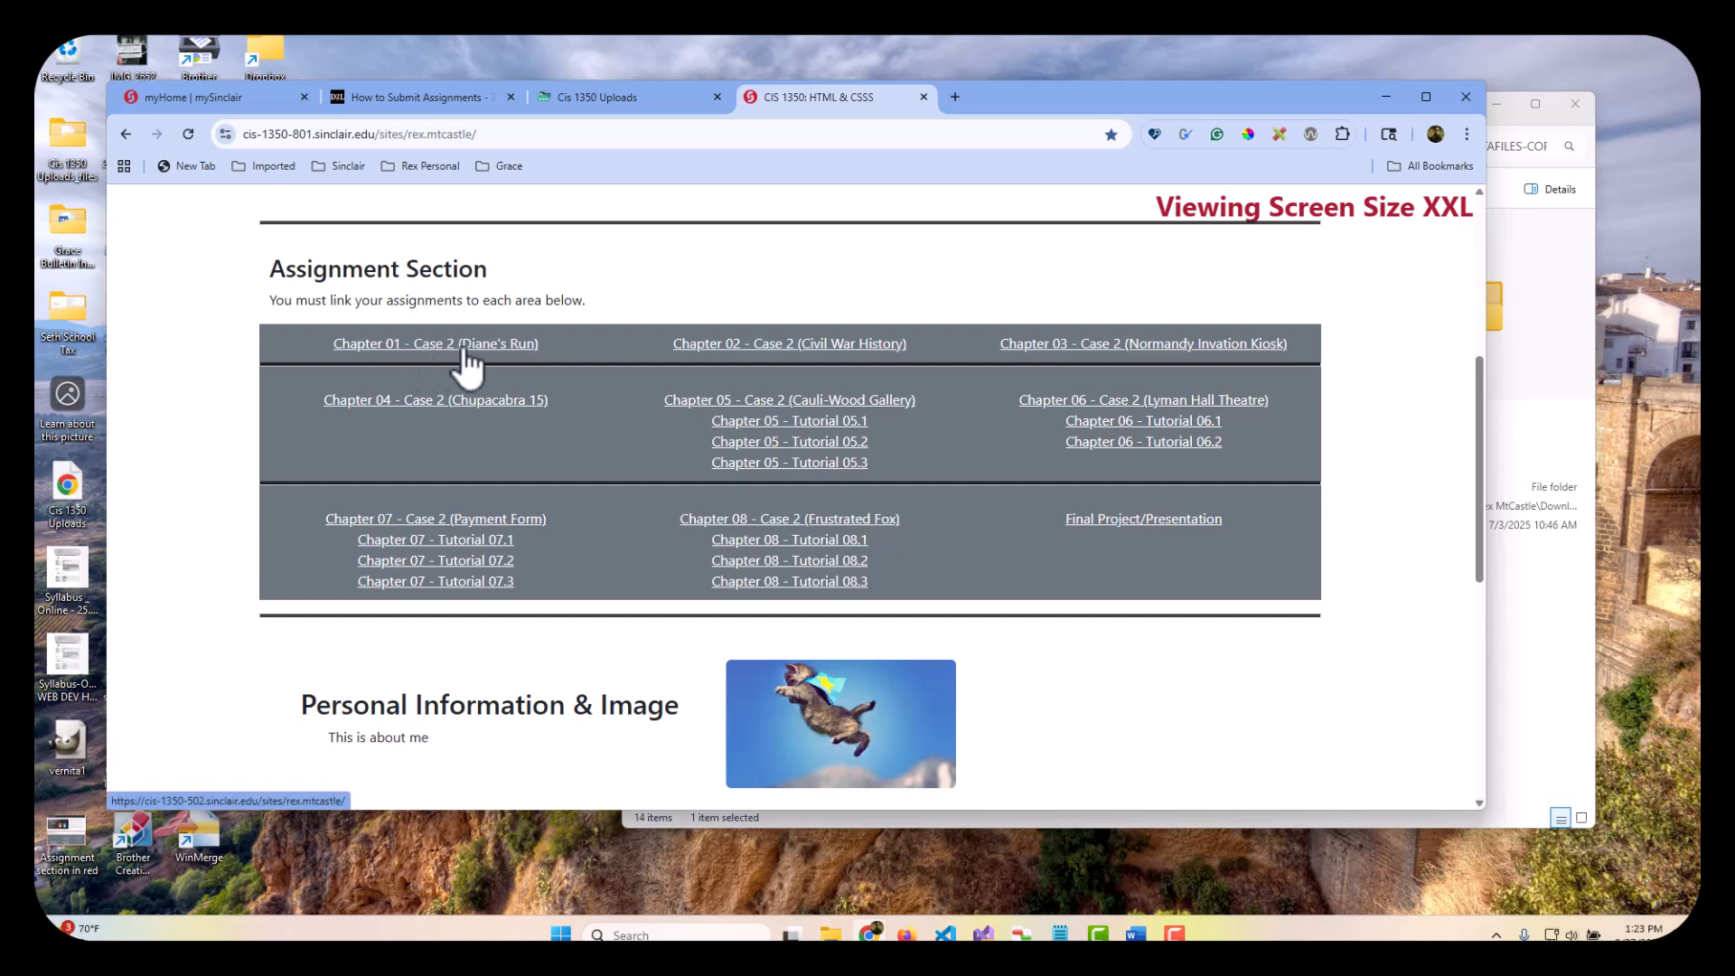
pyautogui.scroll(-3, 599, 644)
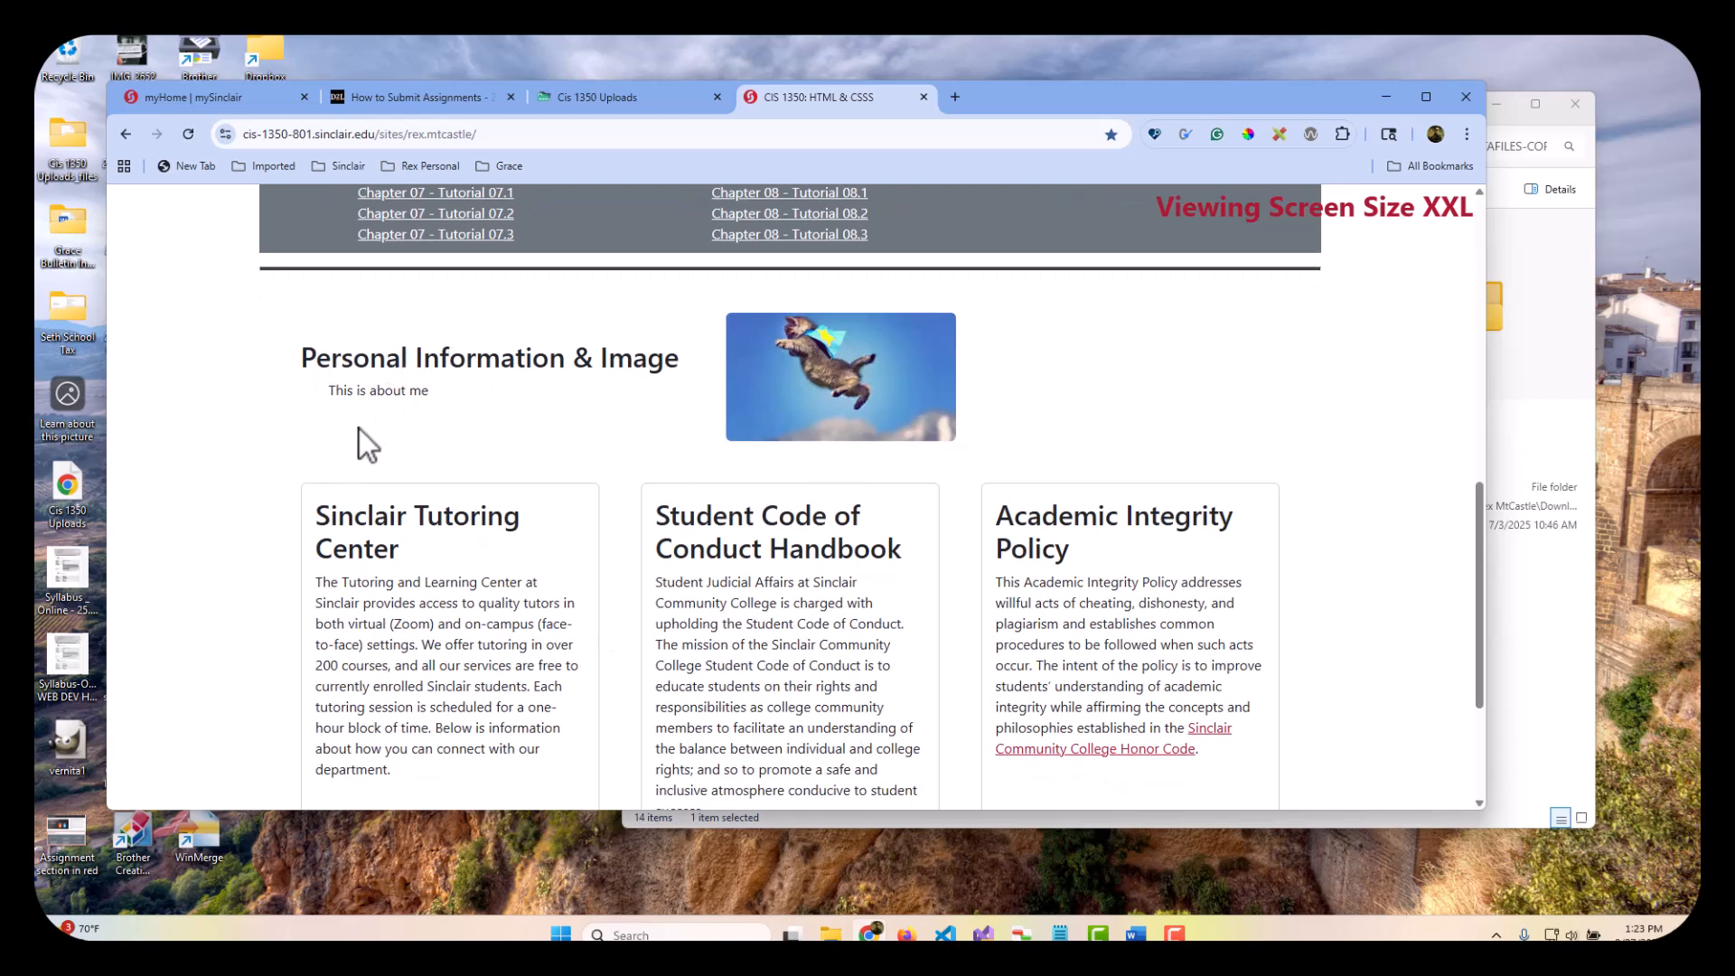
pyautogui.moveTo(295, 356); pyautogui.dragTo(859, 381)
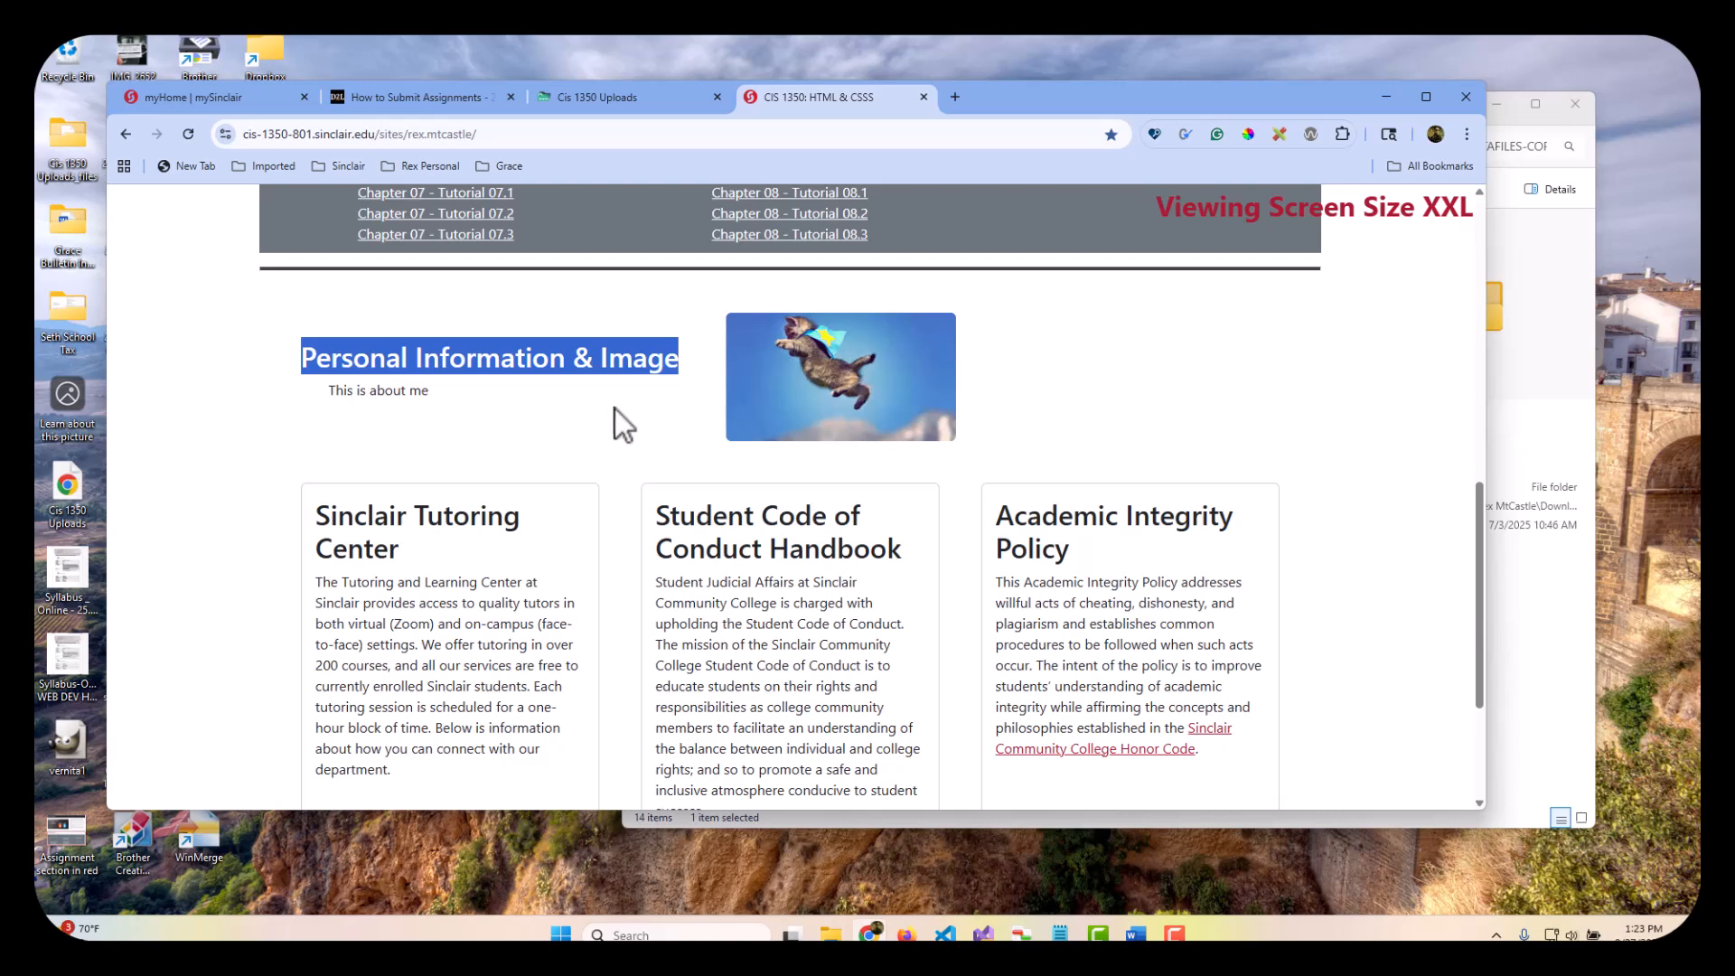
pyautogui.click(349, 409)
pyautogui.moveTo(324, 394); pyautogui.dragTo(536, 396)
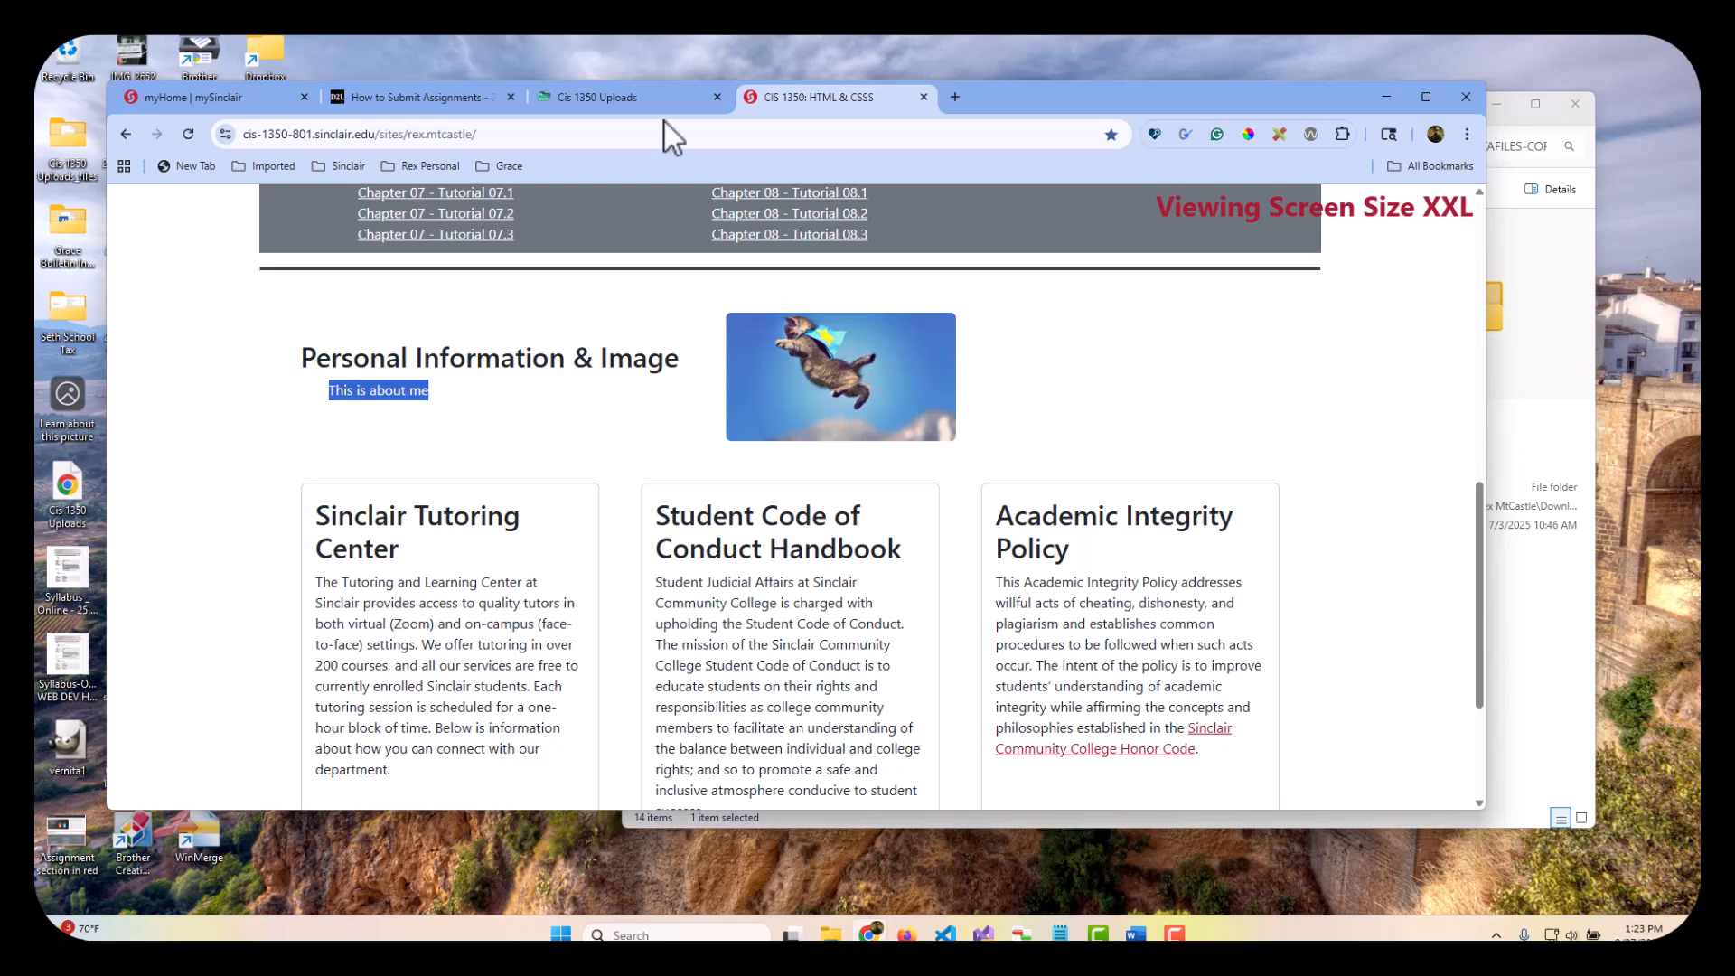
# Step: Review the live course page again, scrolling back up to its top
pyautogui.click(630, 101)
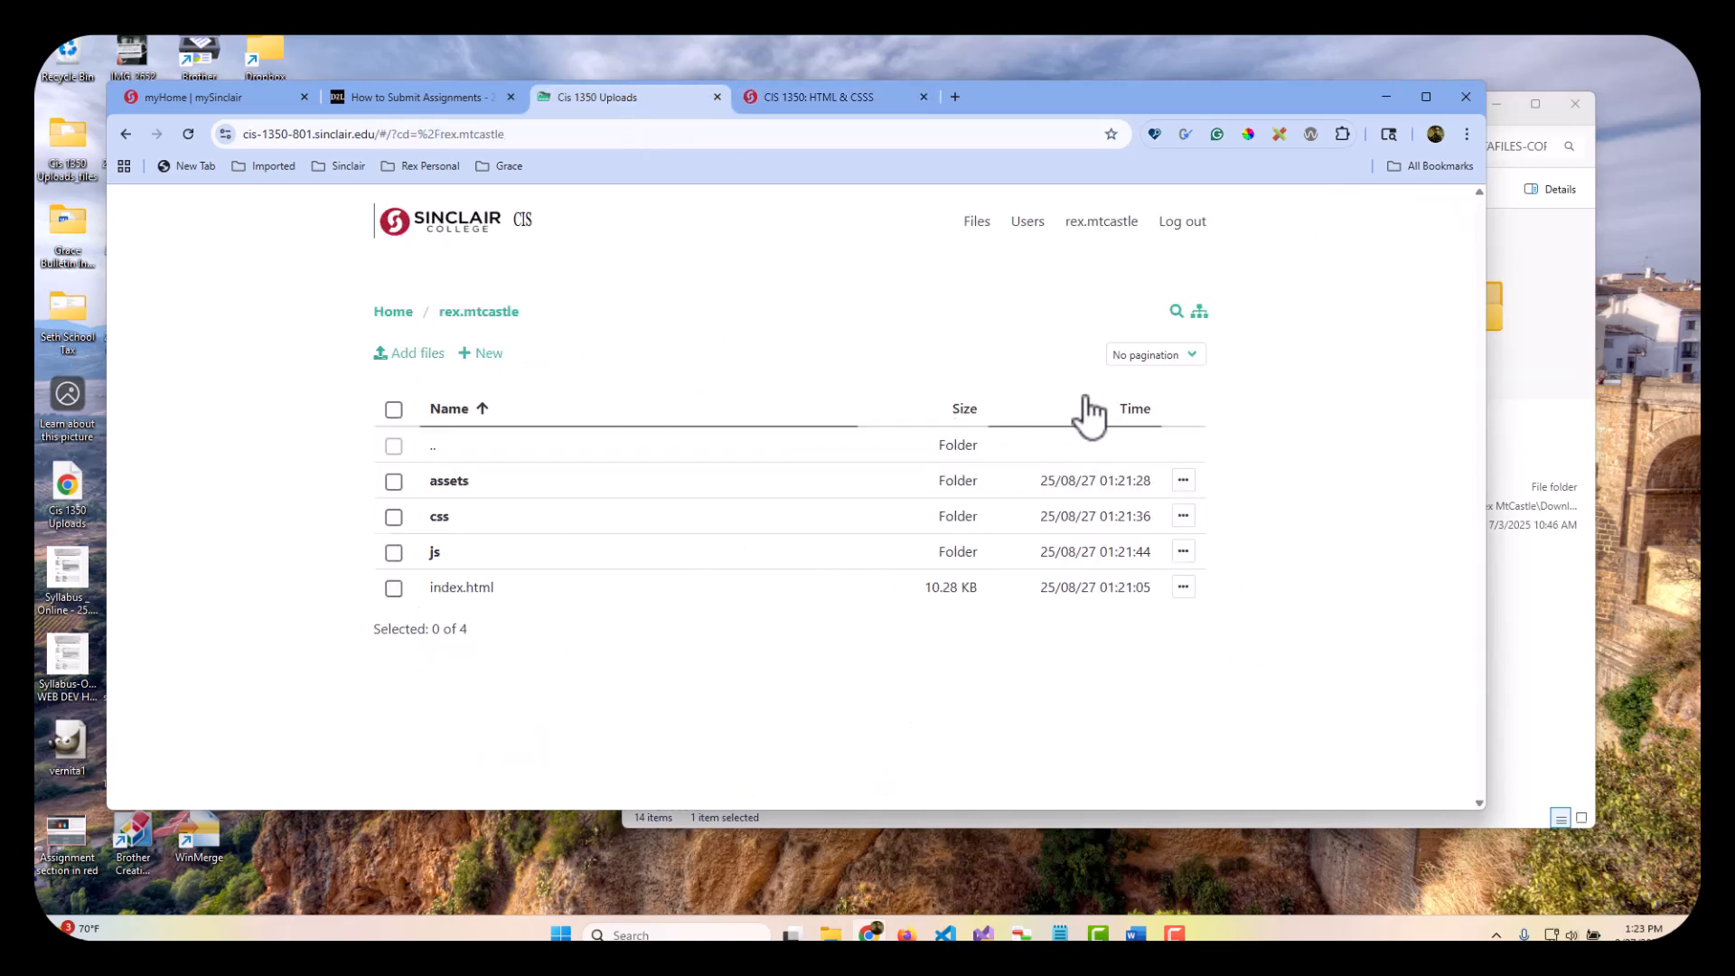
pyautogui.click(803, 100)
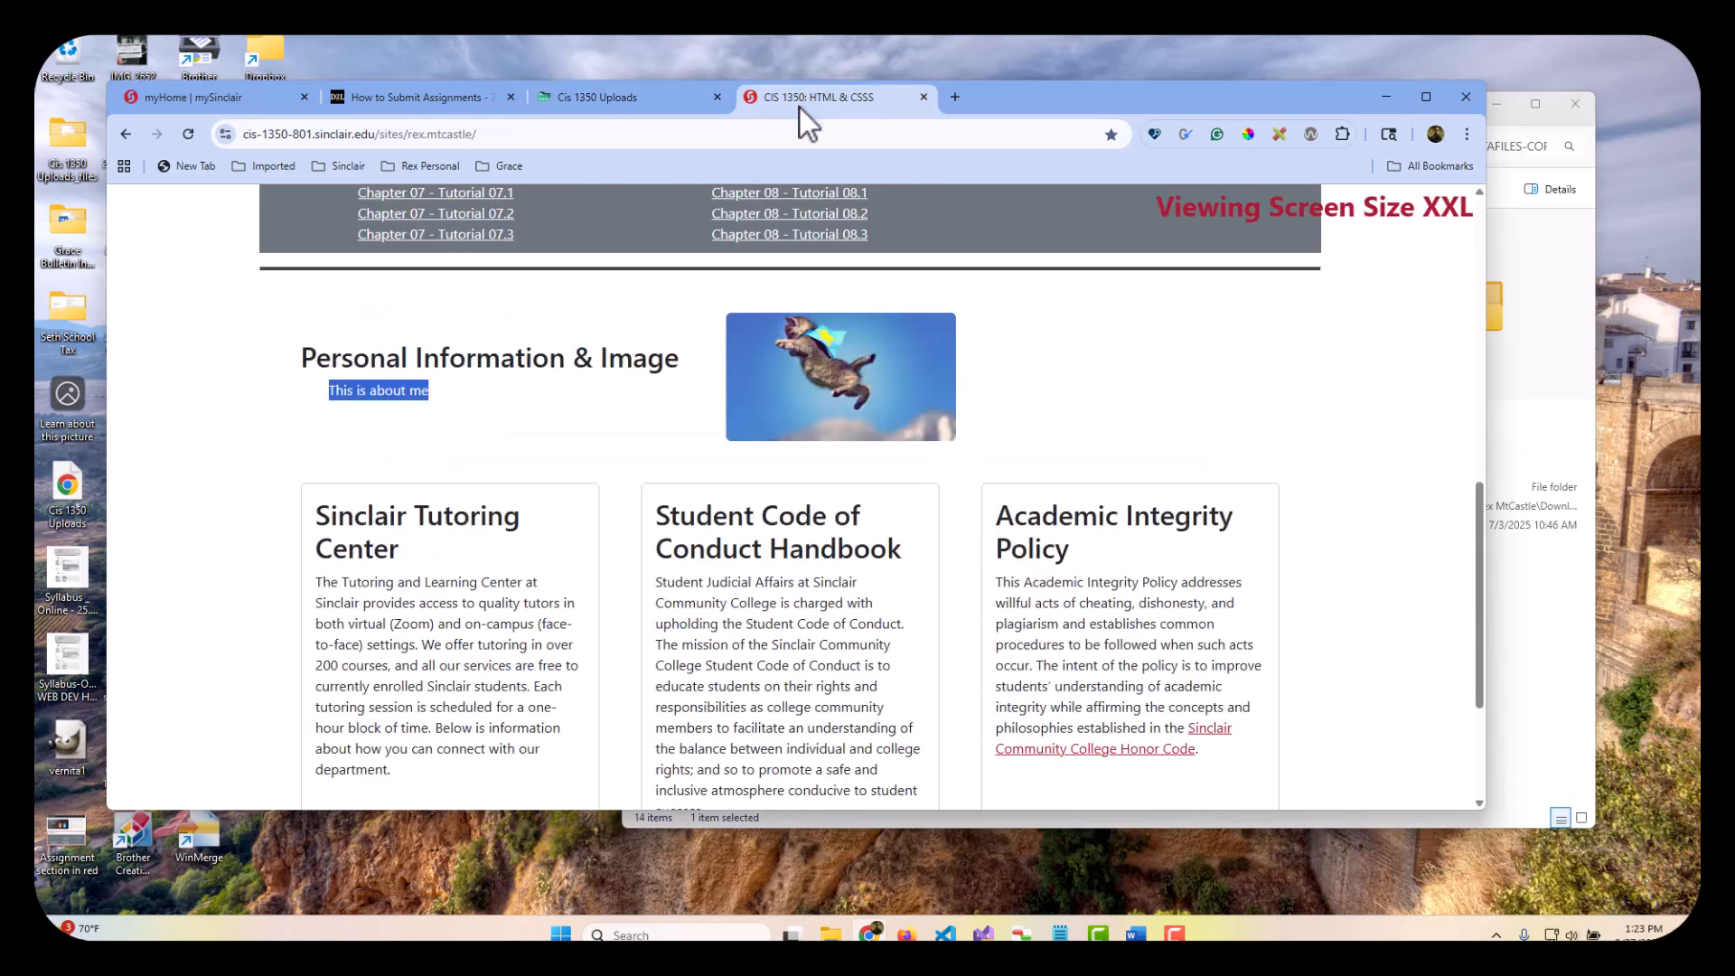
pyautogui.click(610, 399)
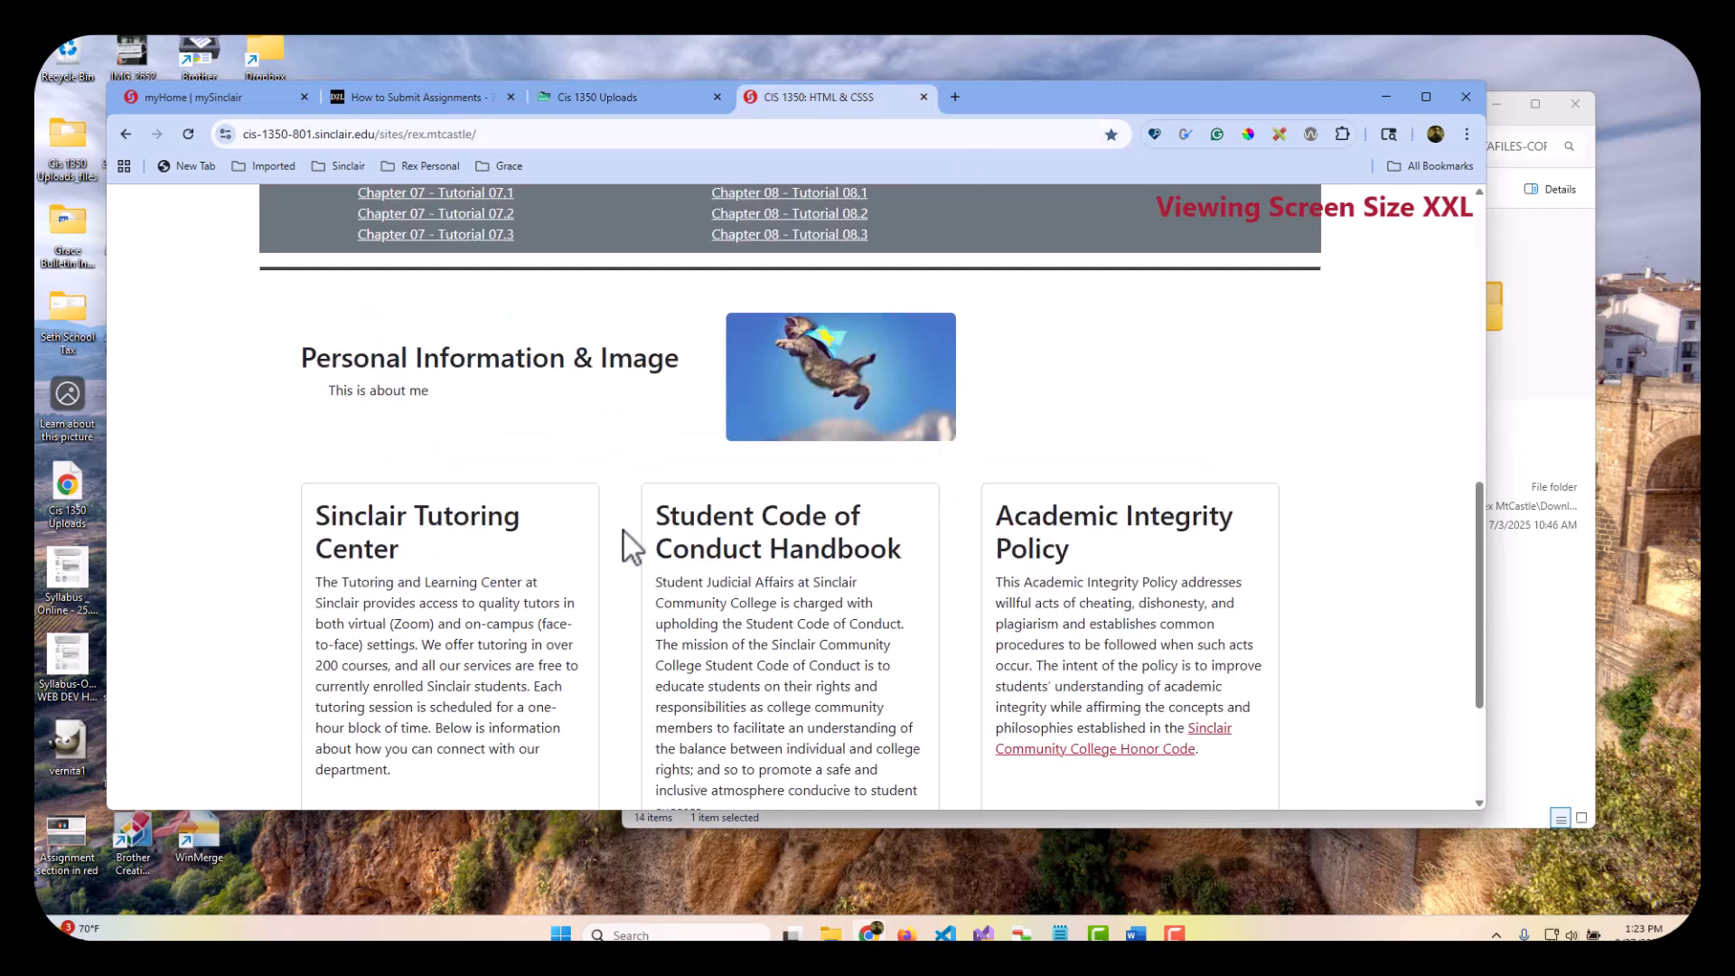
pyautogui.scroll(4, 649, 511)
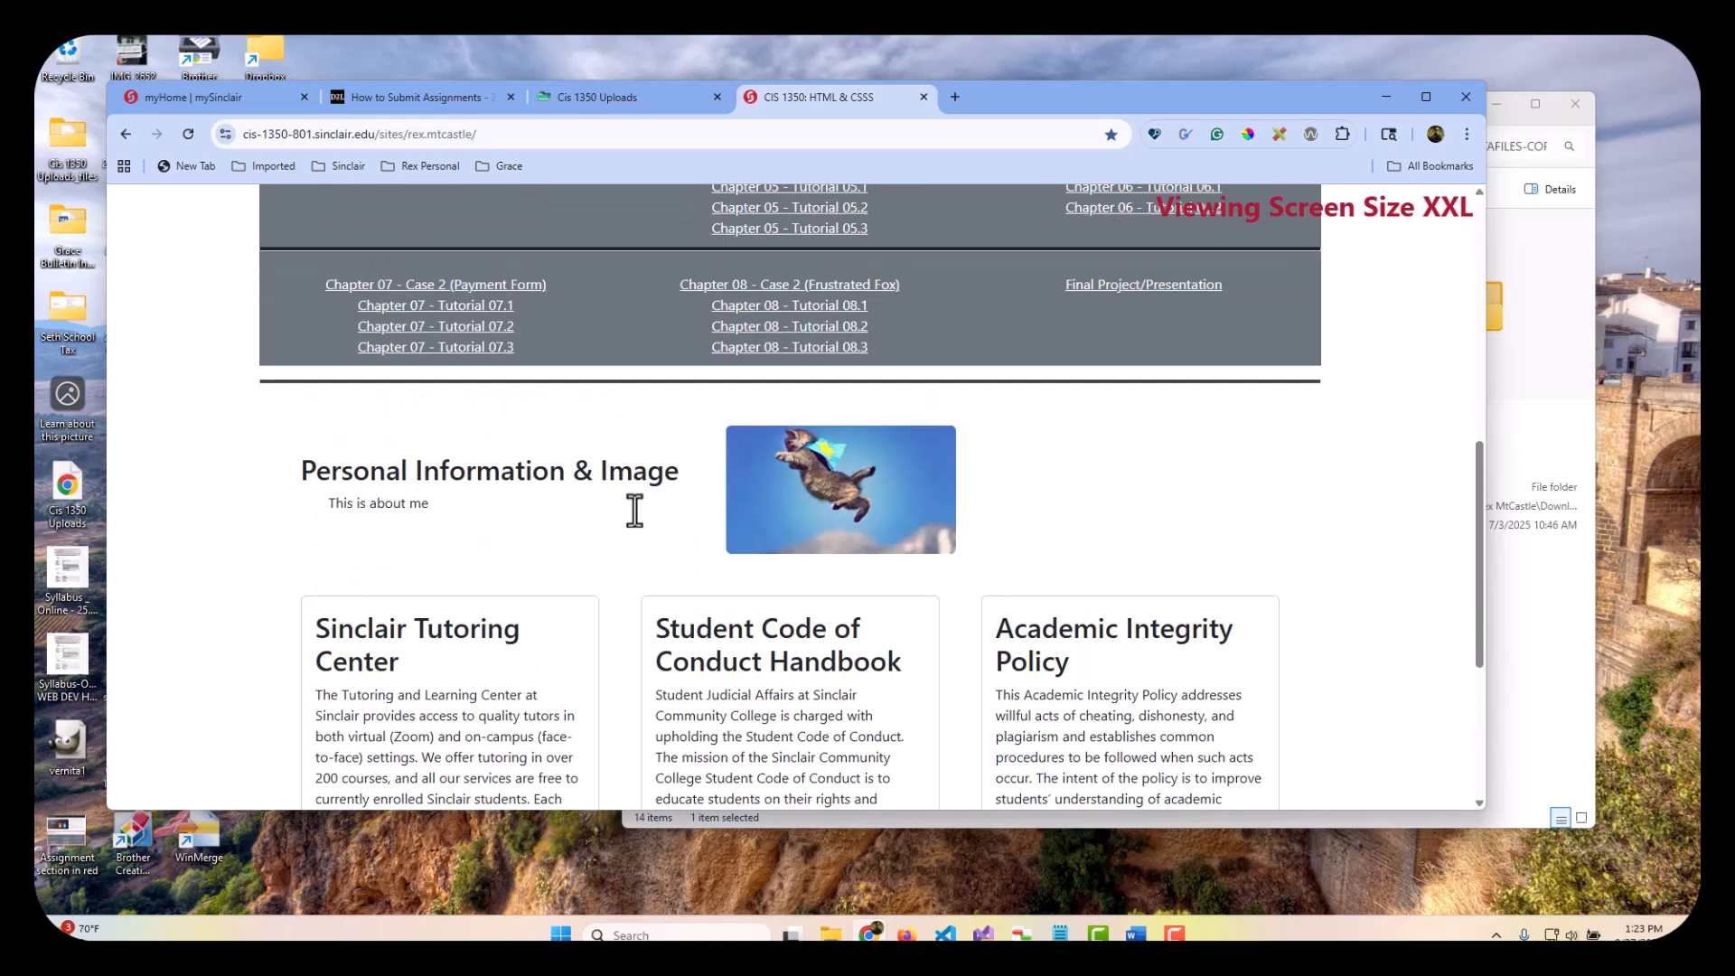
pyautogui.scroll(5, 671, 520)
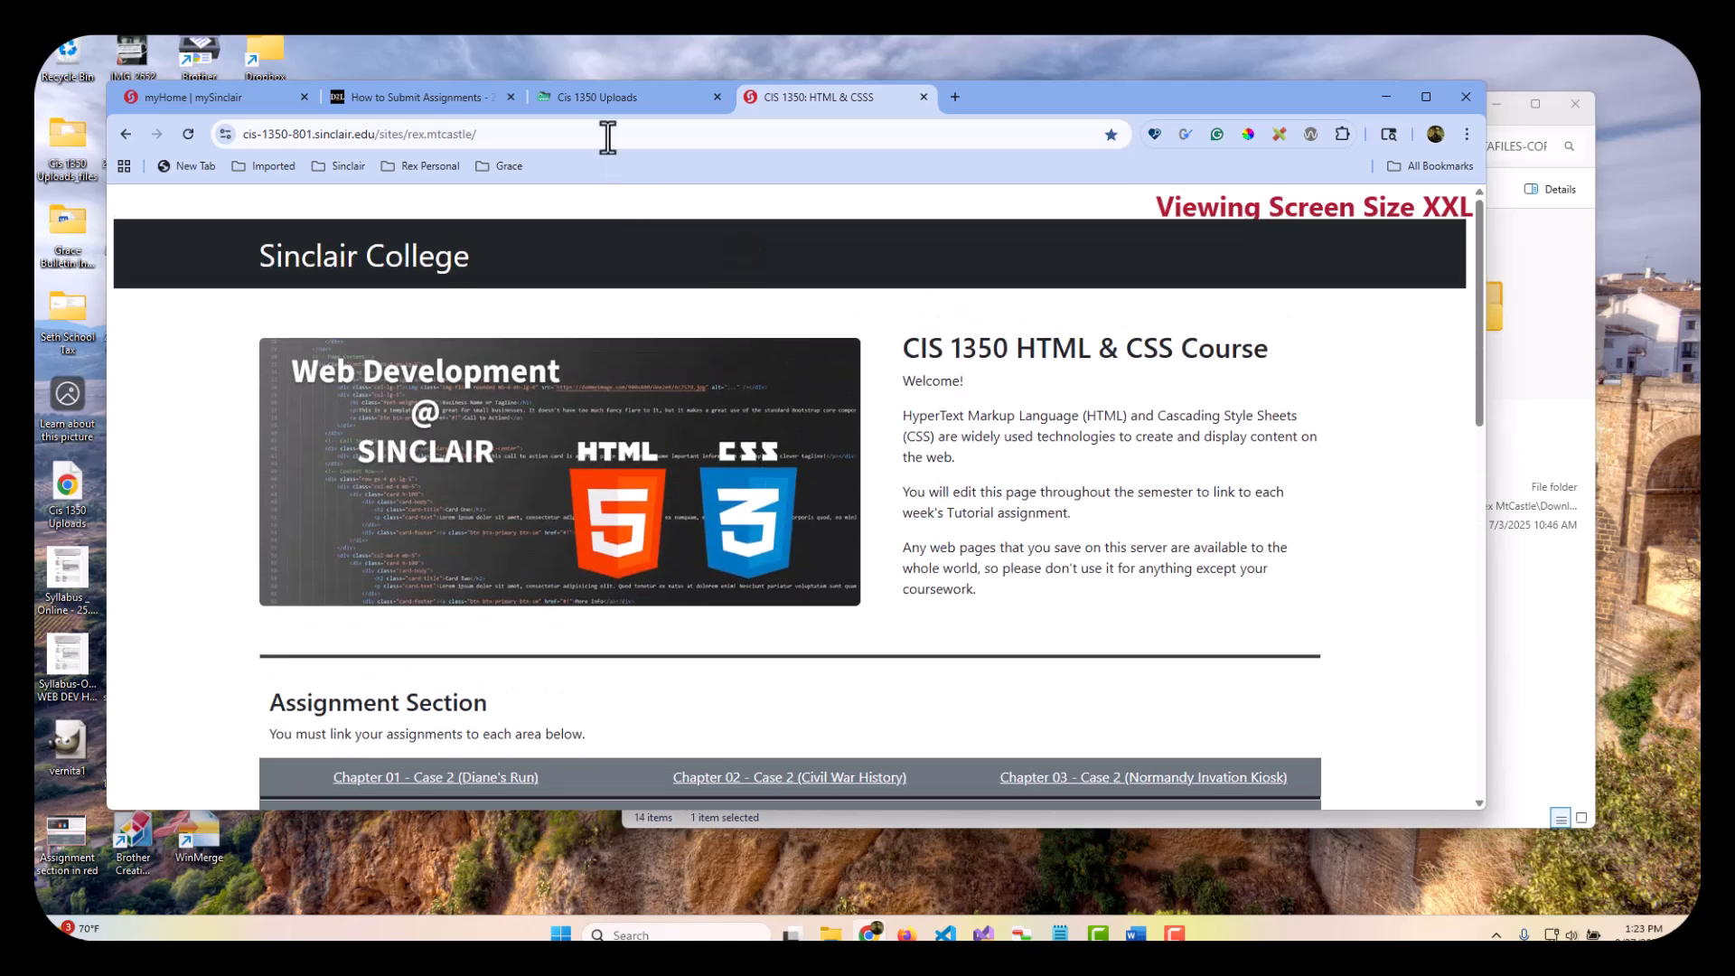
# Step: Delete the assets folder in the uploads file manager and confirm the deletion
pyautogui.click(604, 97)
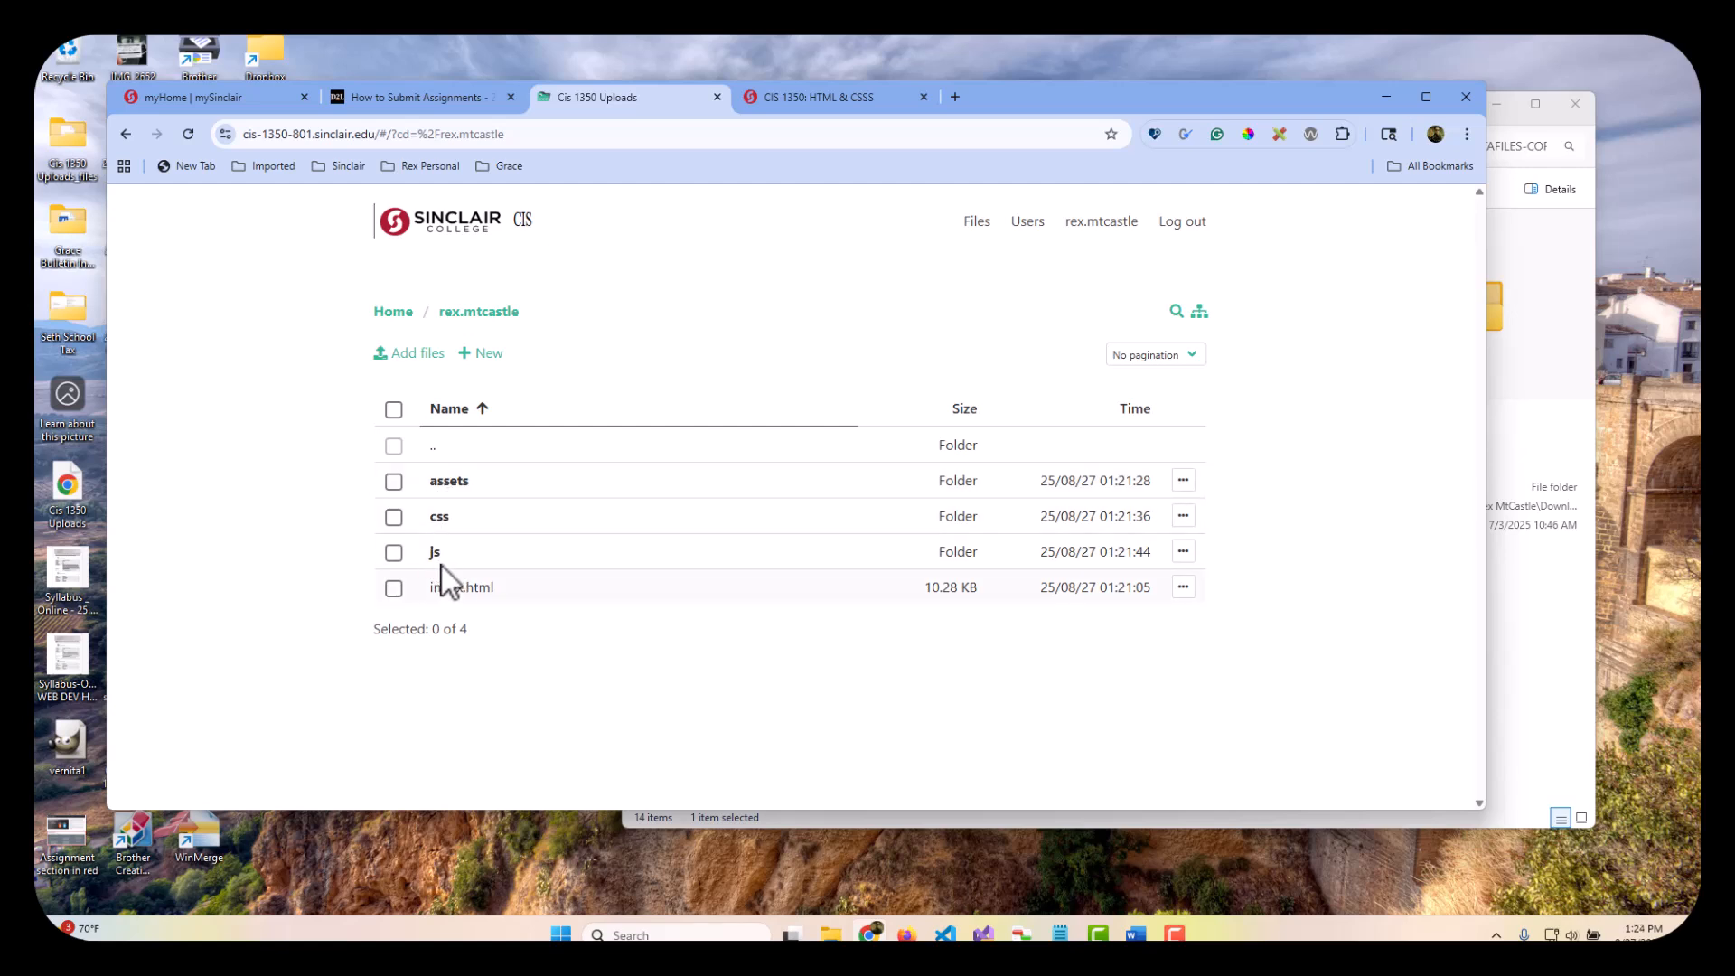
pyautogui.click(393, 482)
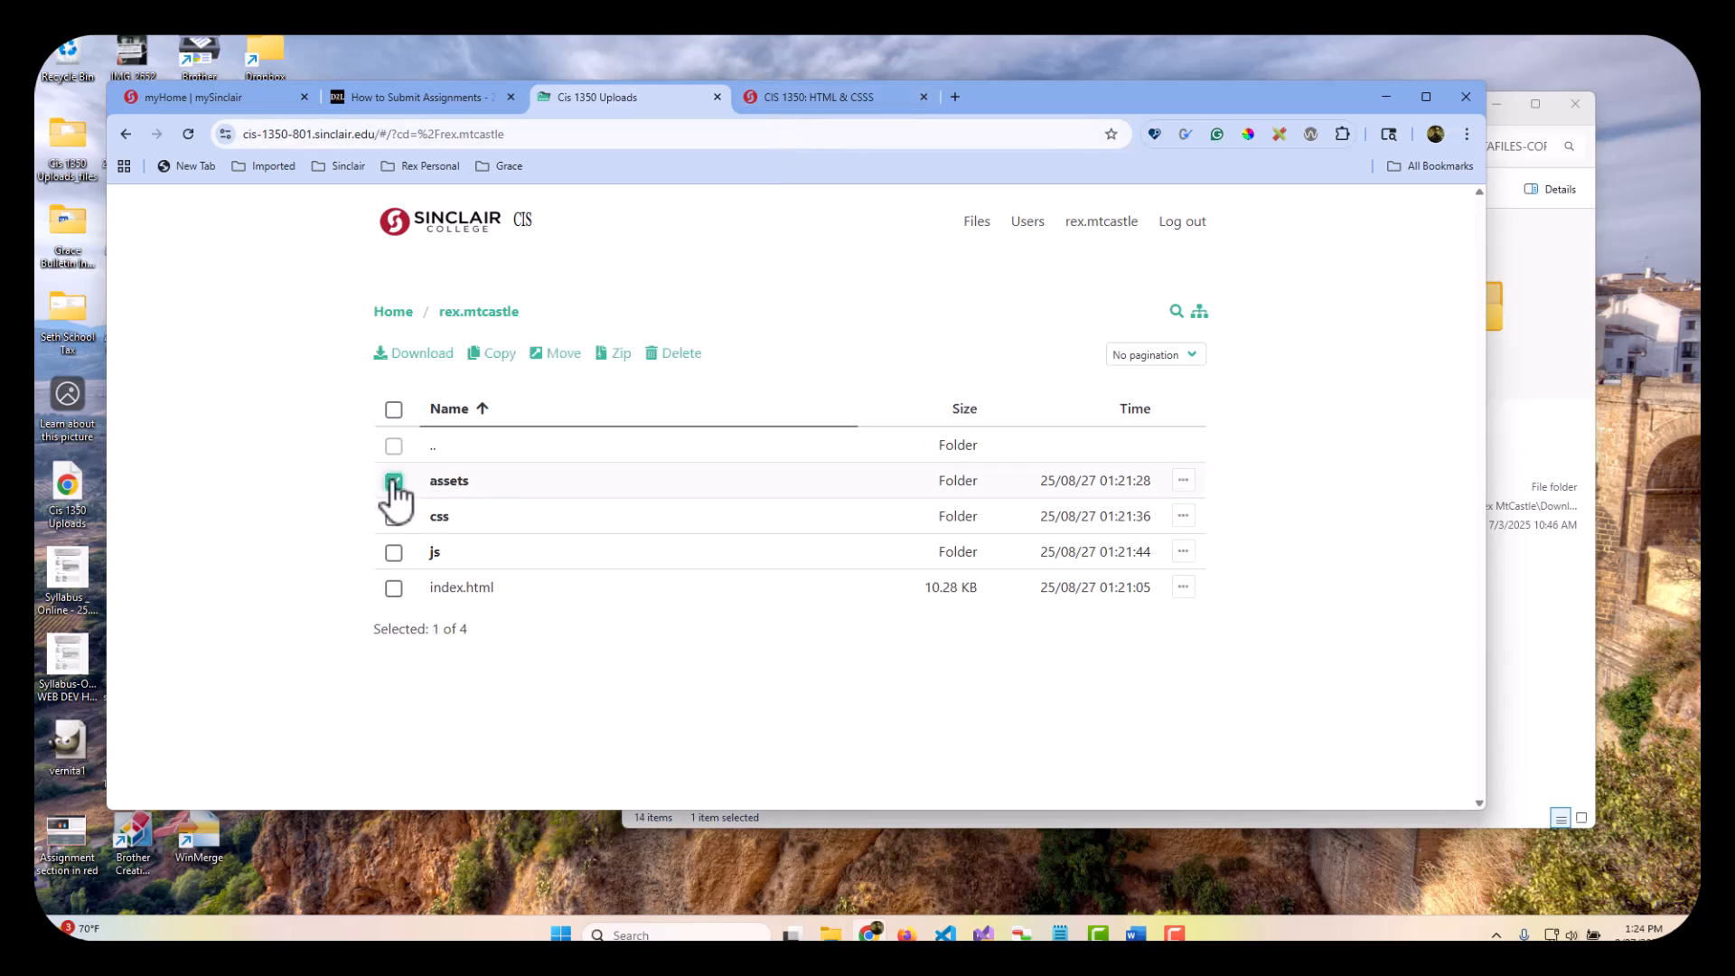
pyautogui.click(692, 355)
pyautogui.click(860, 526)
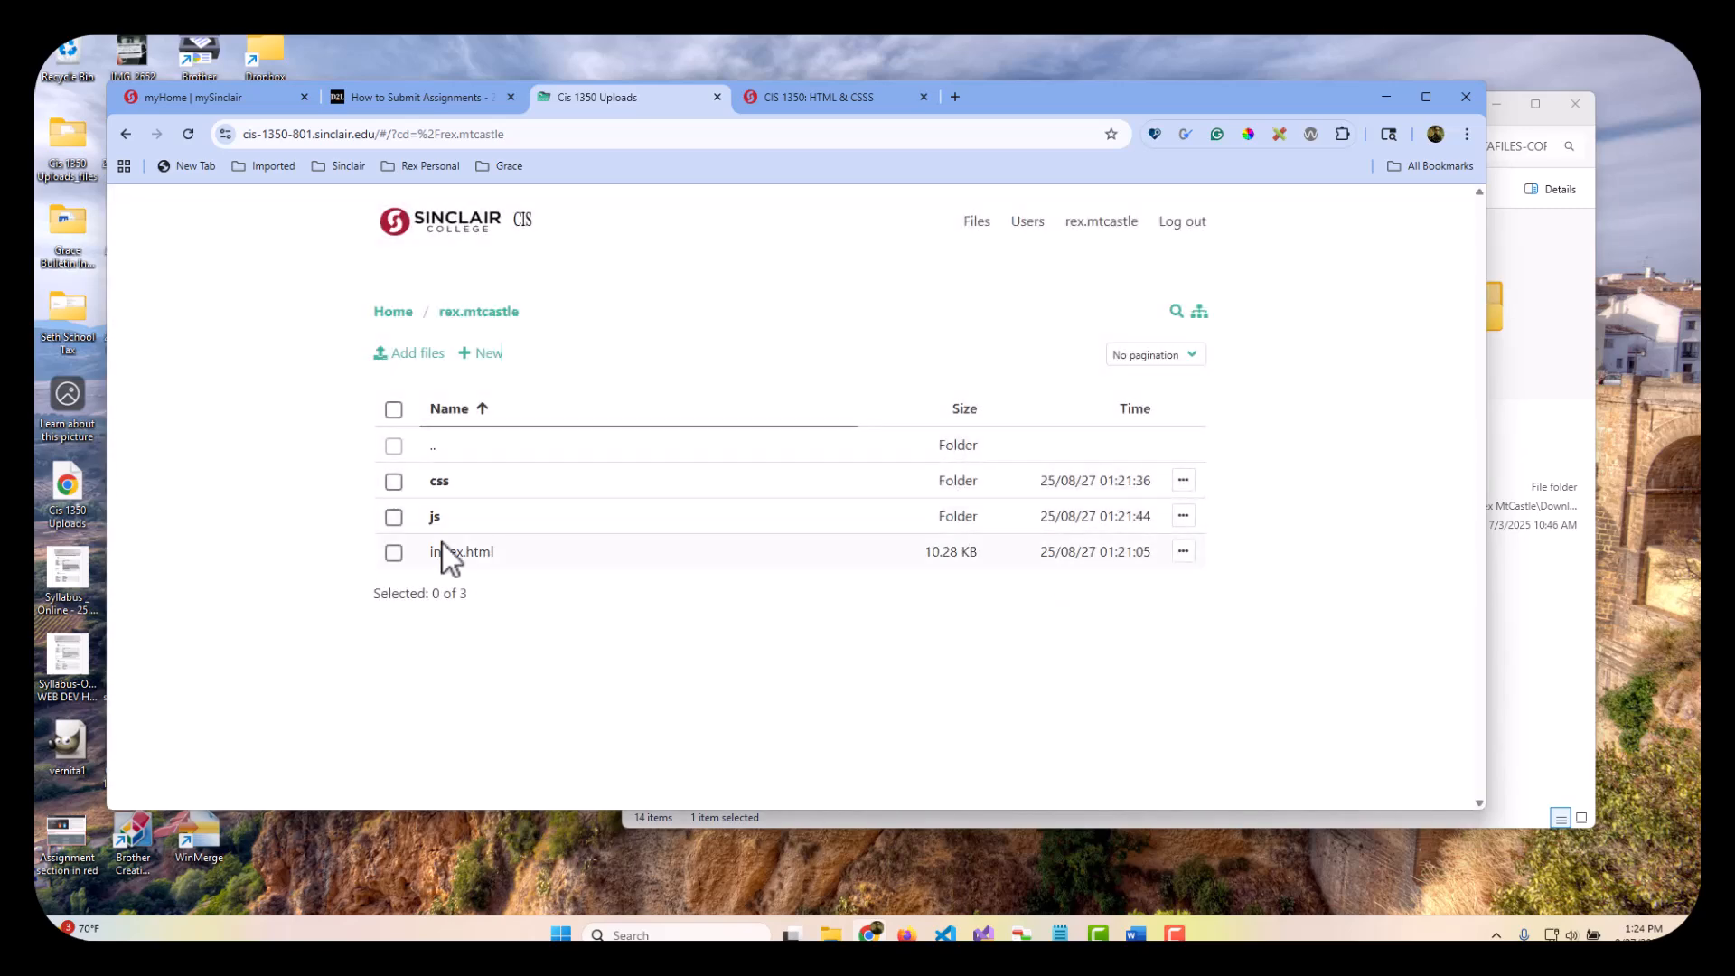
pyautogui.click(833, 96)
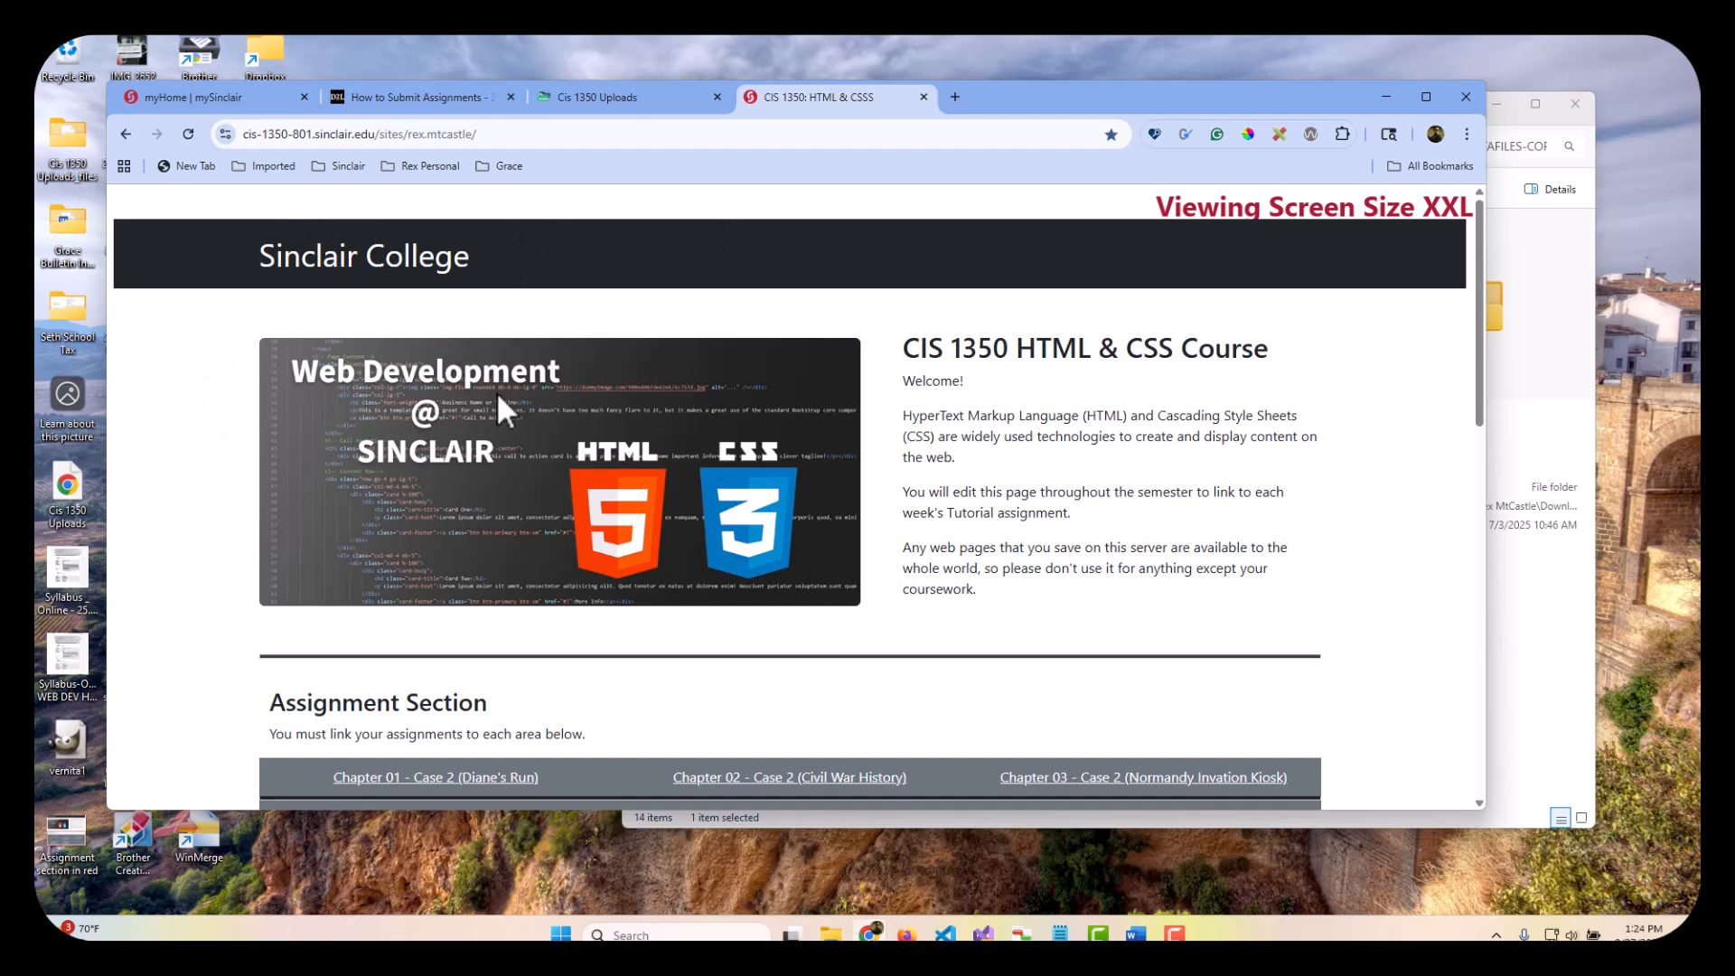
pyautogui.click(188, 136)
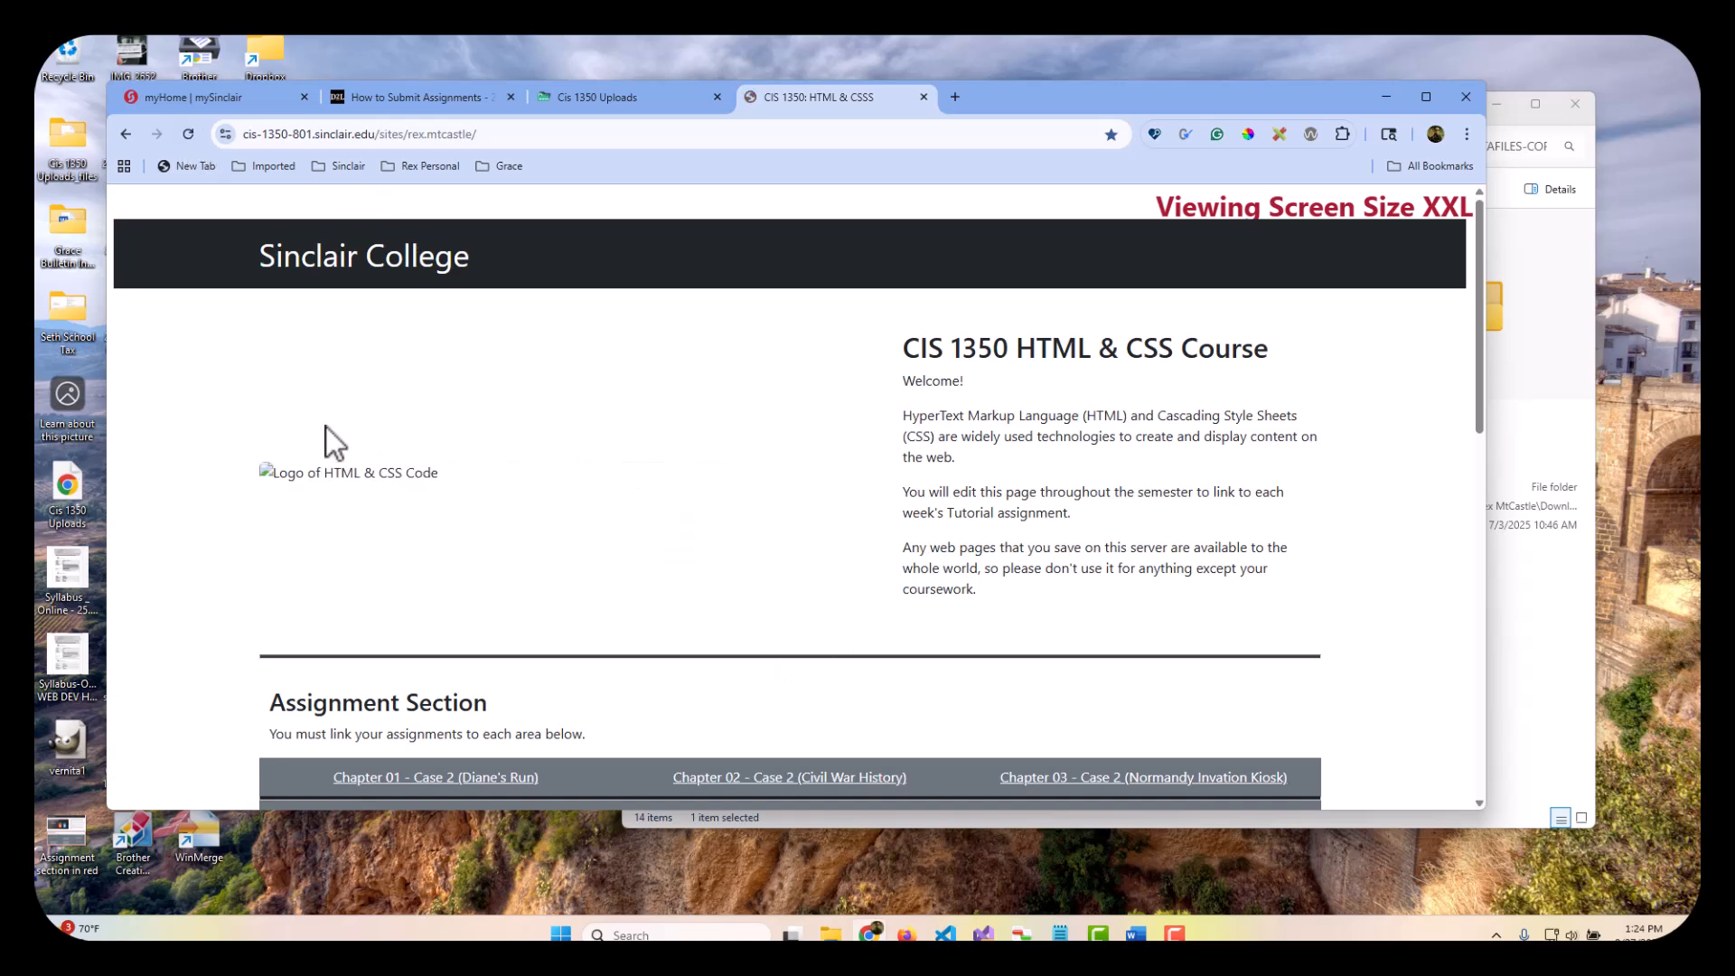
pyautogui.scroll(-7, 362, 453)
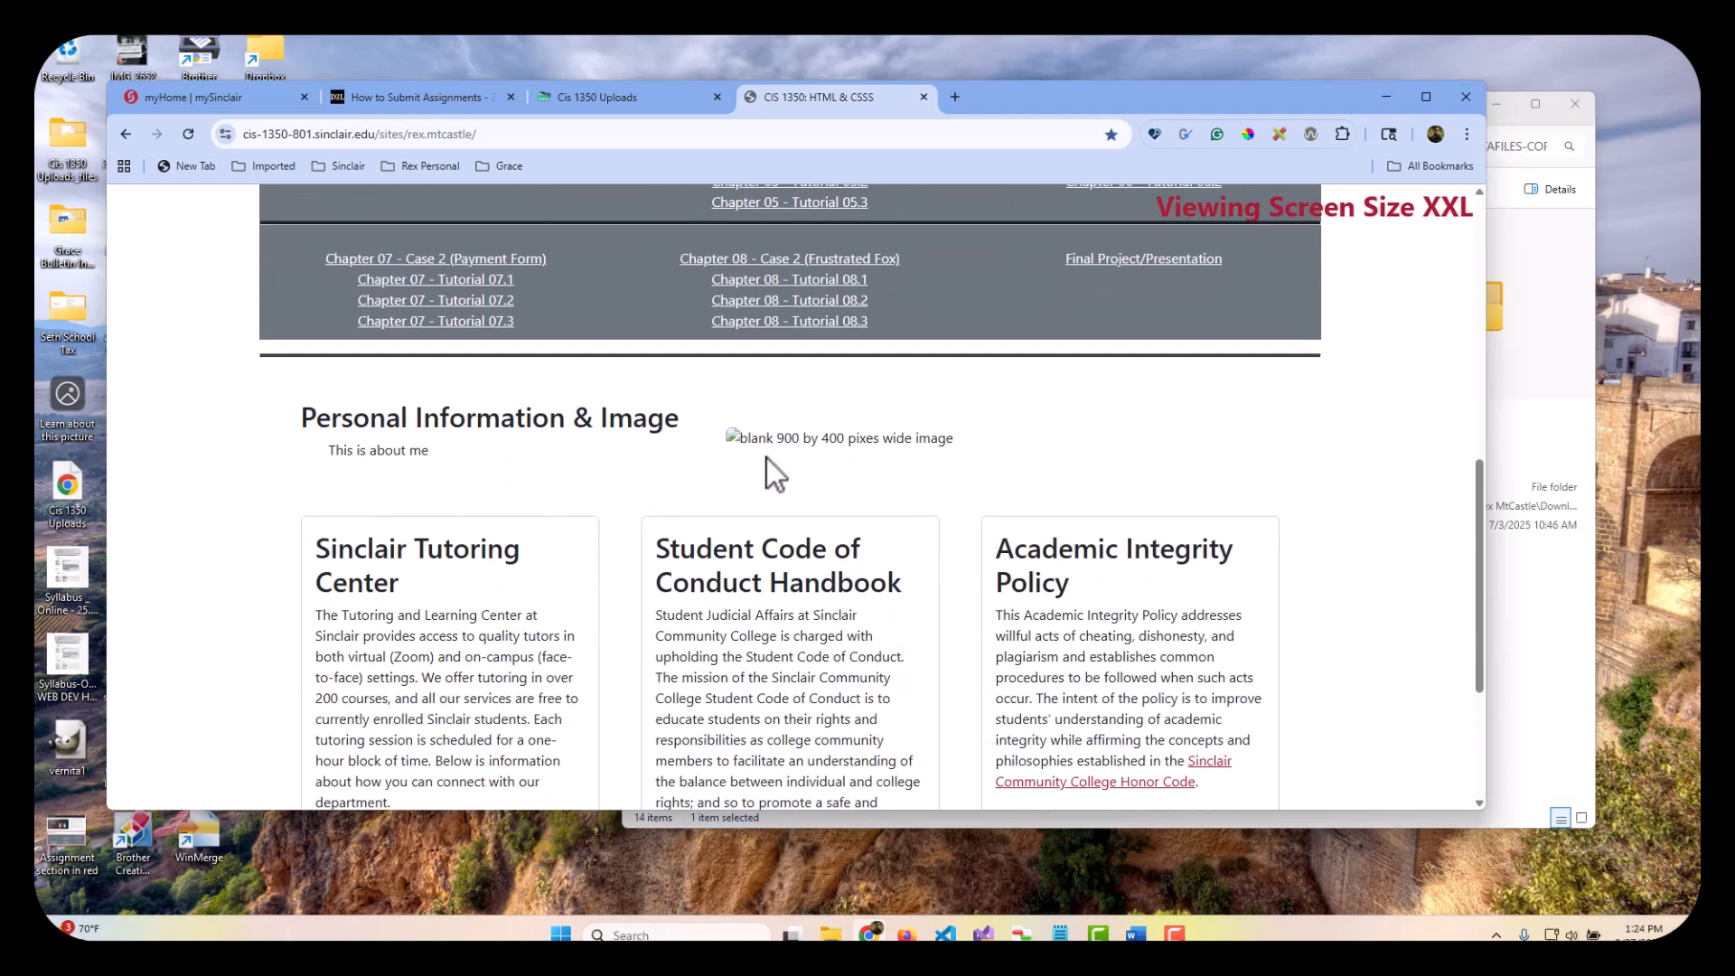
pyautogui.scroll(7, 767, 458)
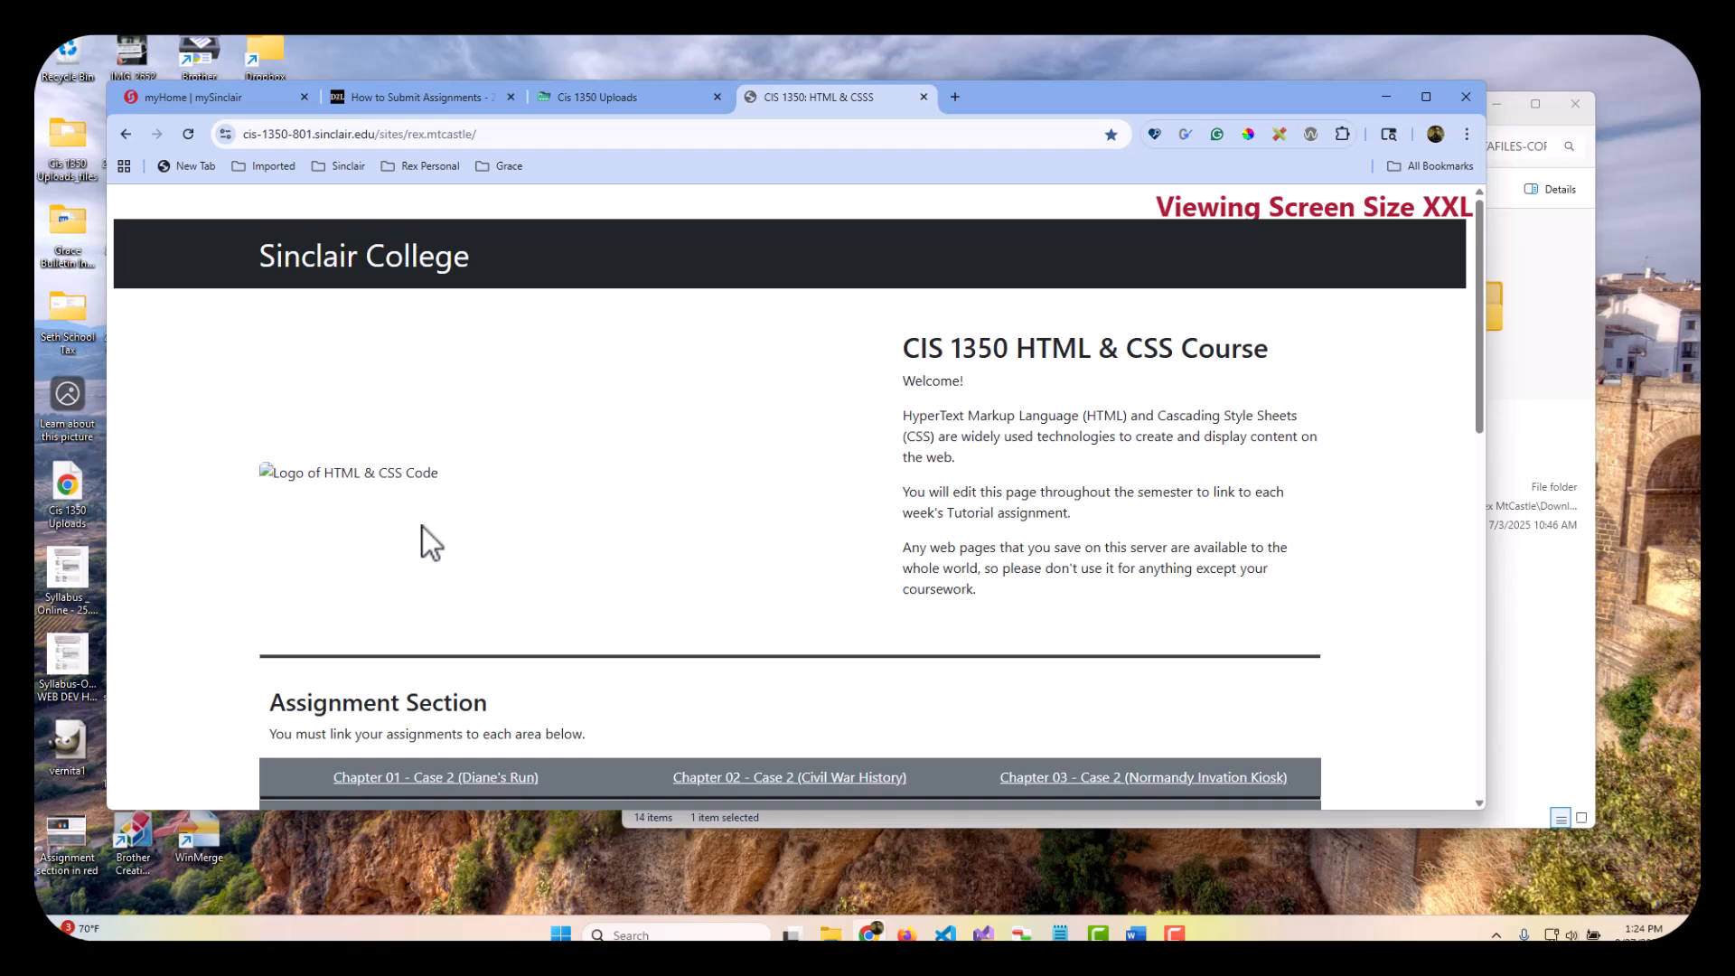
pyautogui.click(602, 109)
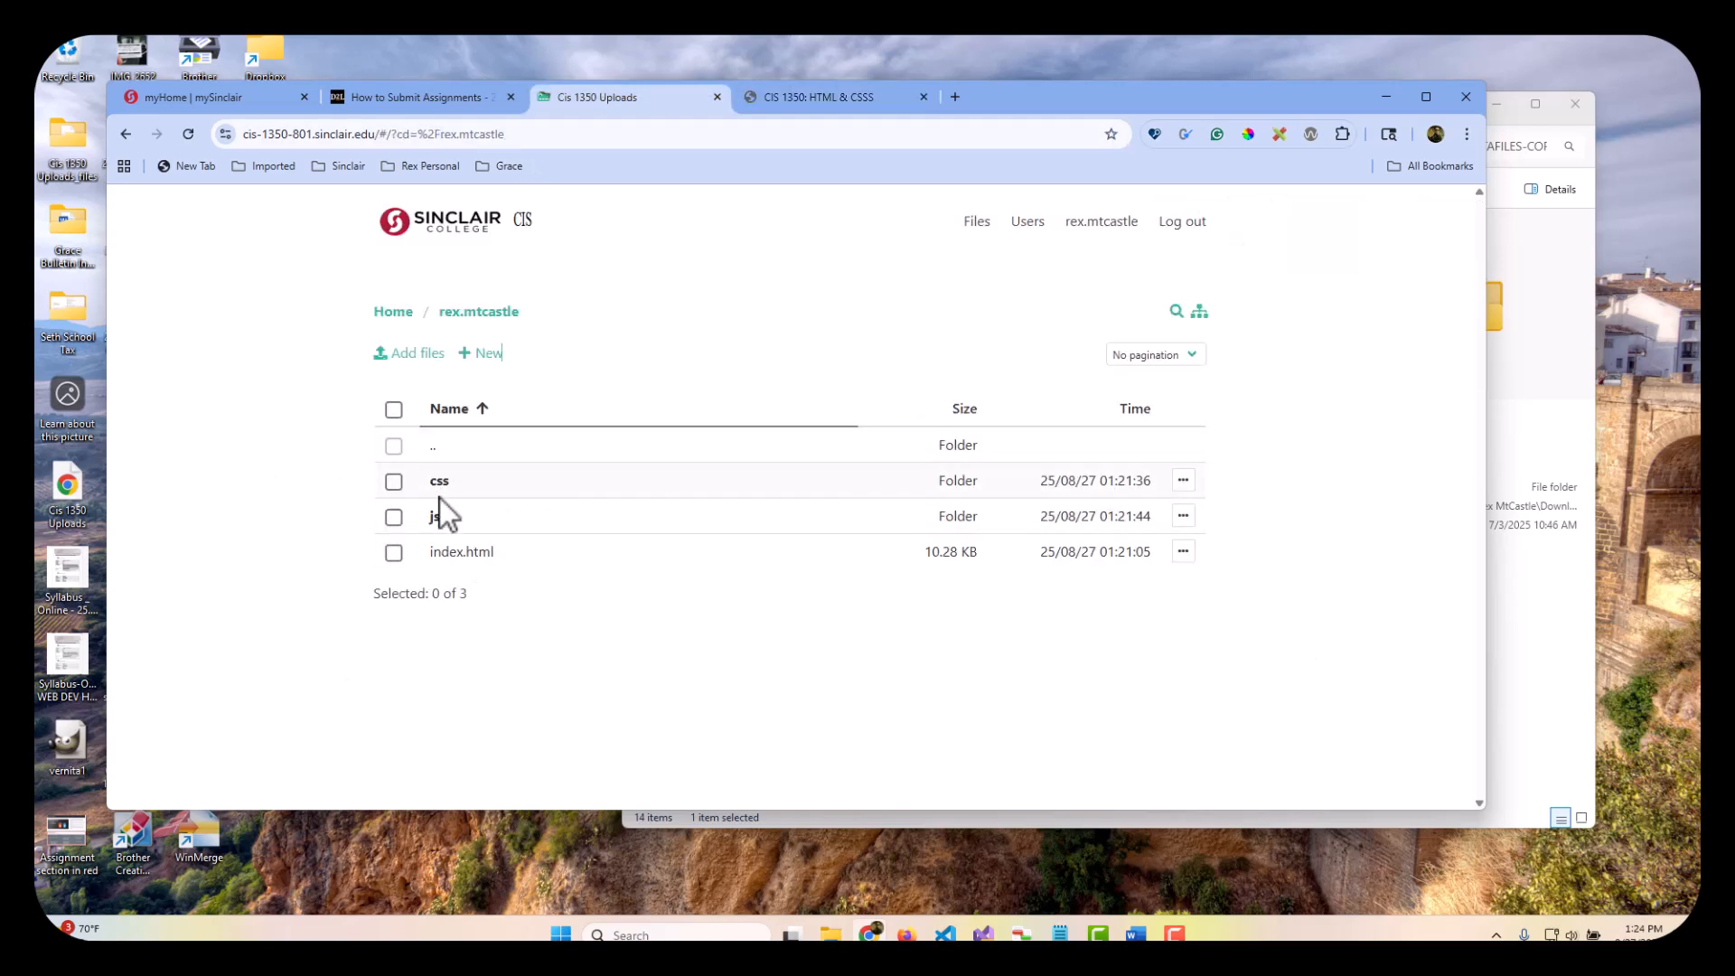
# Step: Re-upload the local assets folder so the site lists assets, css, js and index.html again
pyautogui.click(1547, 637)
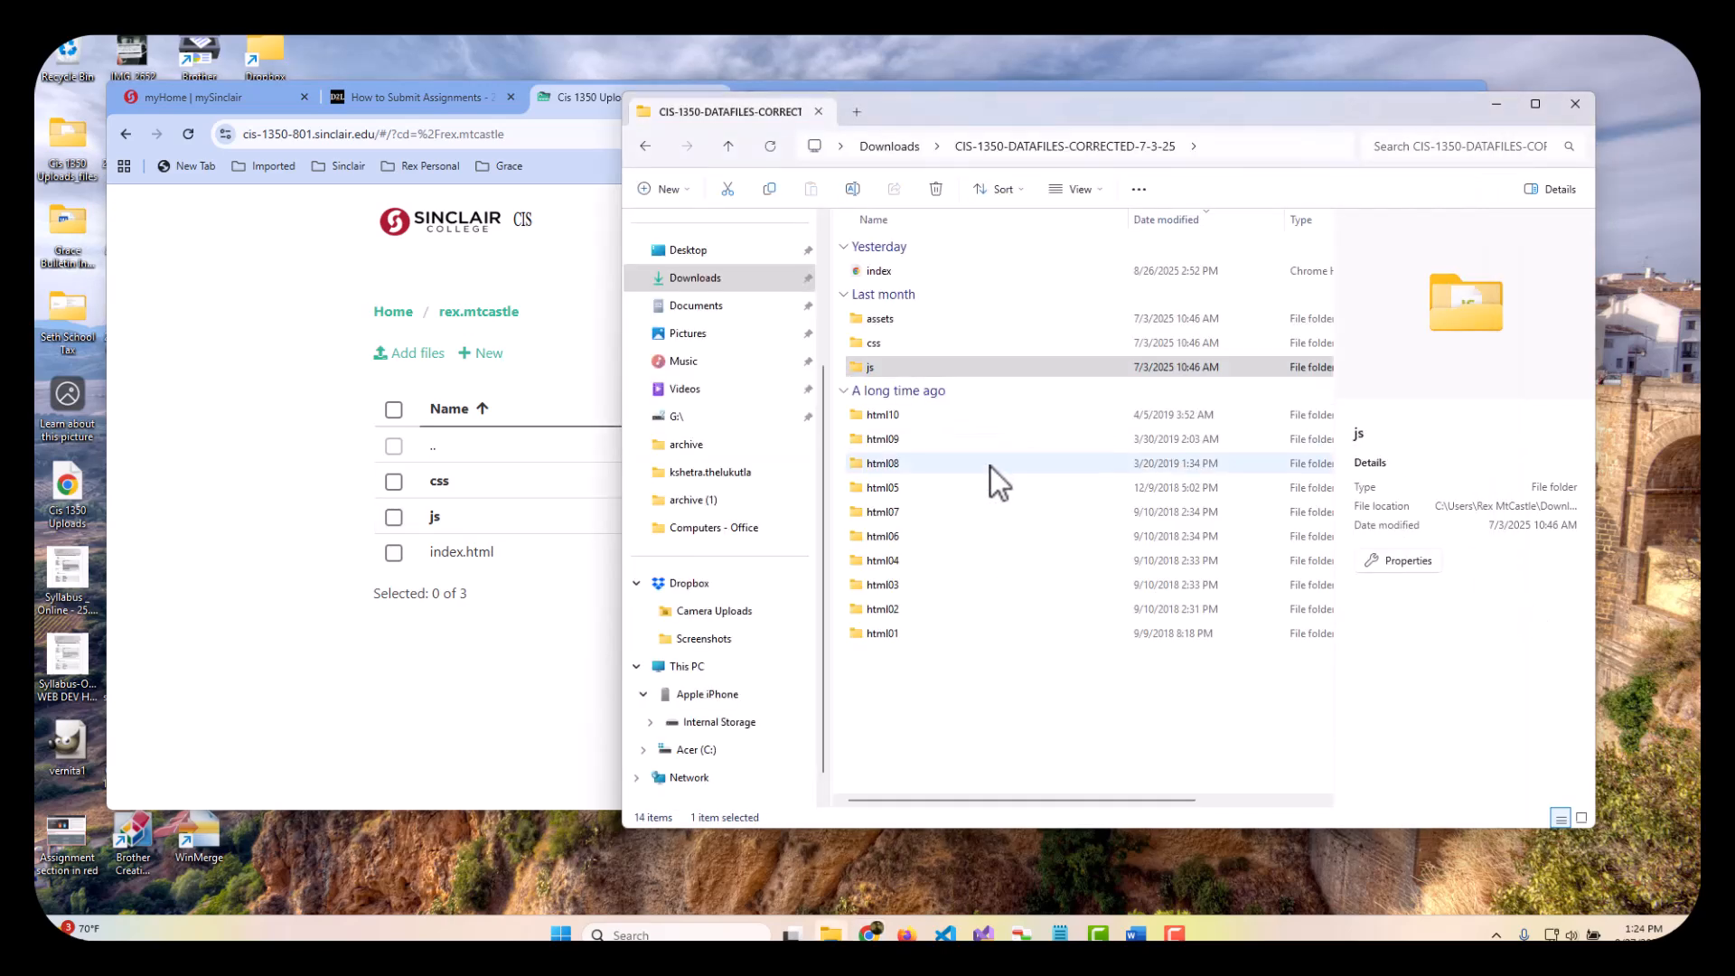
pyautogui.click(884, 322)
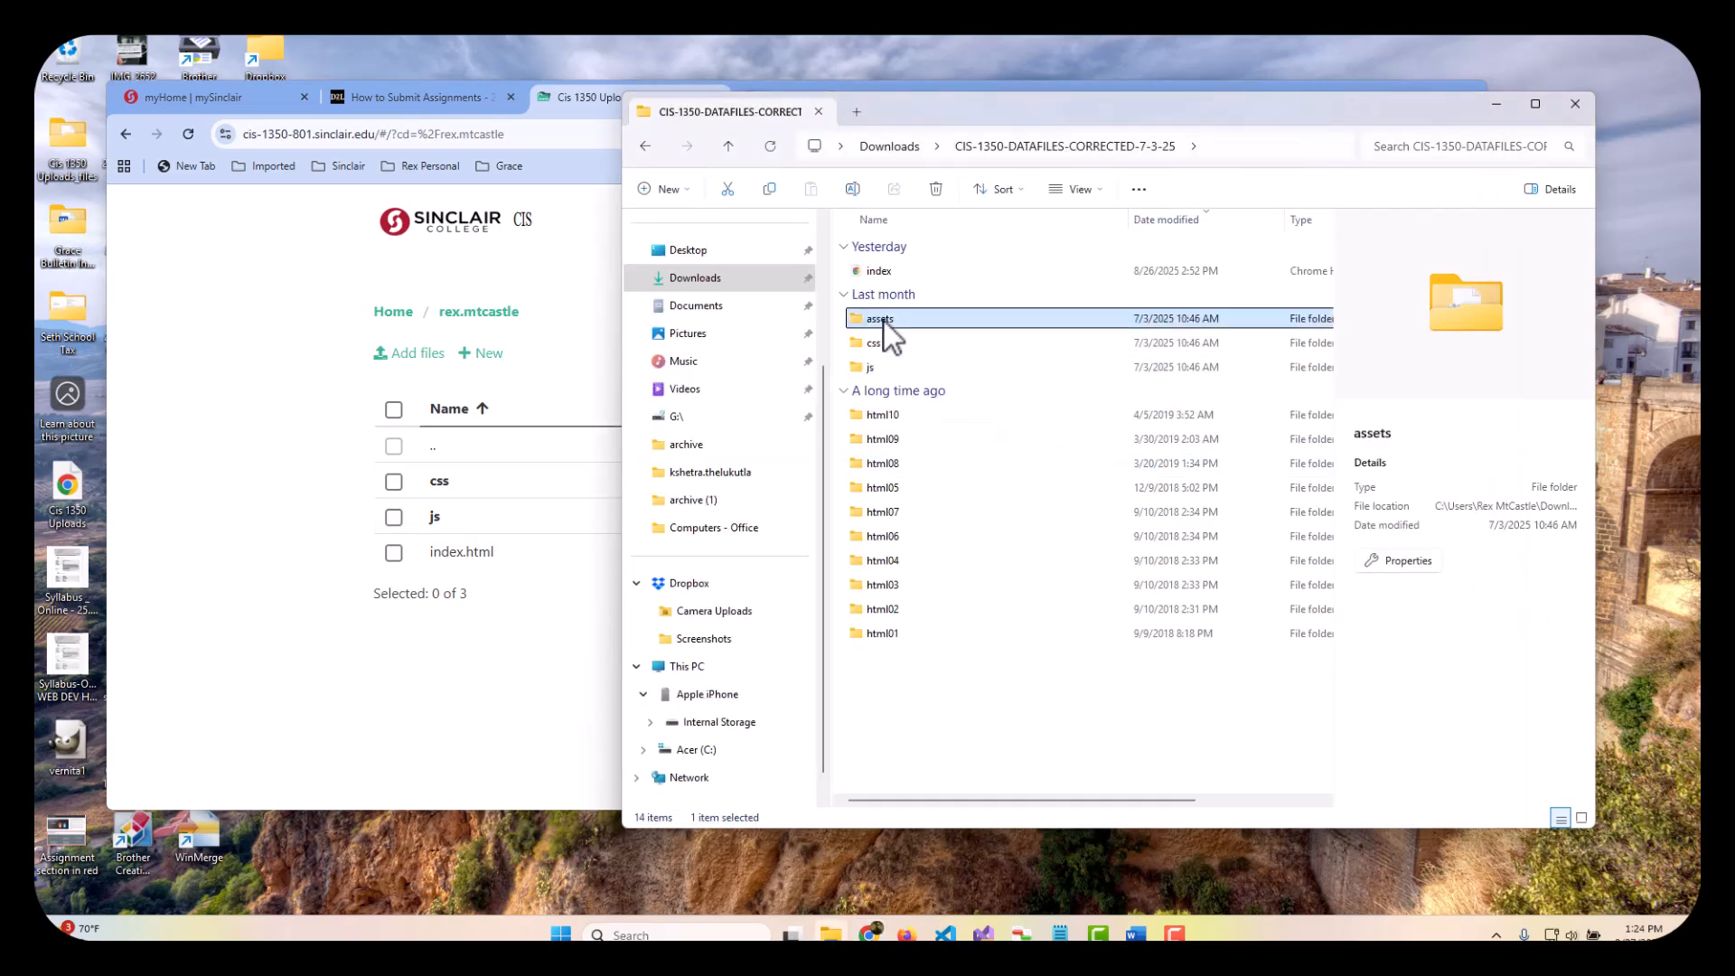
pyautogui.moveTo(884, 322); pyautogui.dragTo(515, 510)
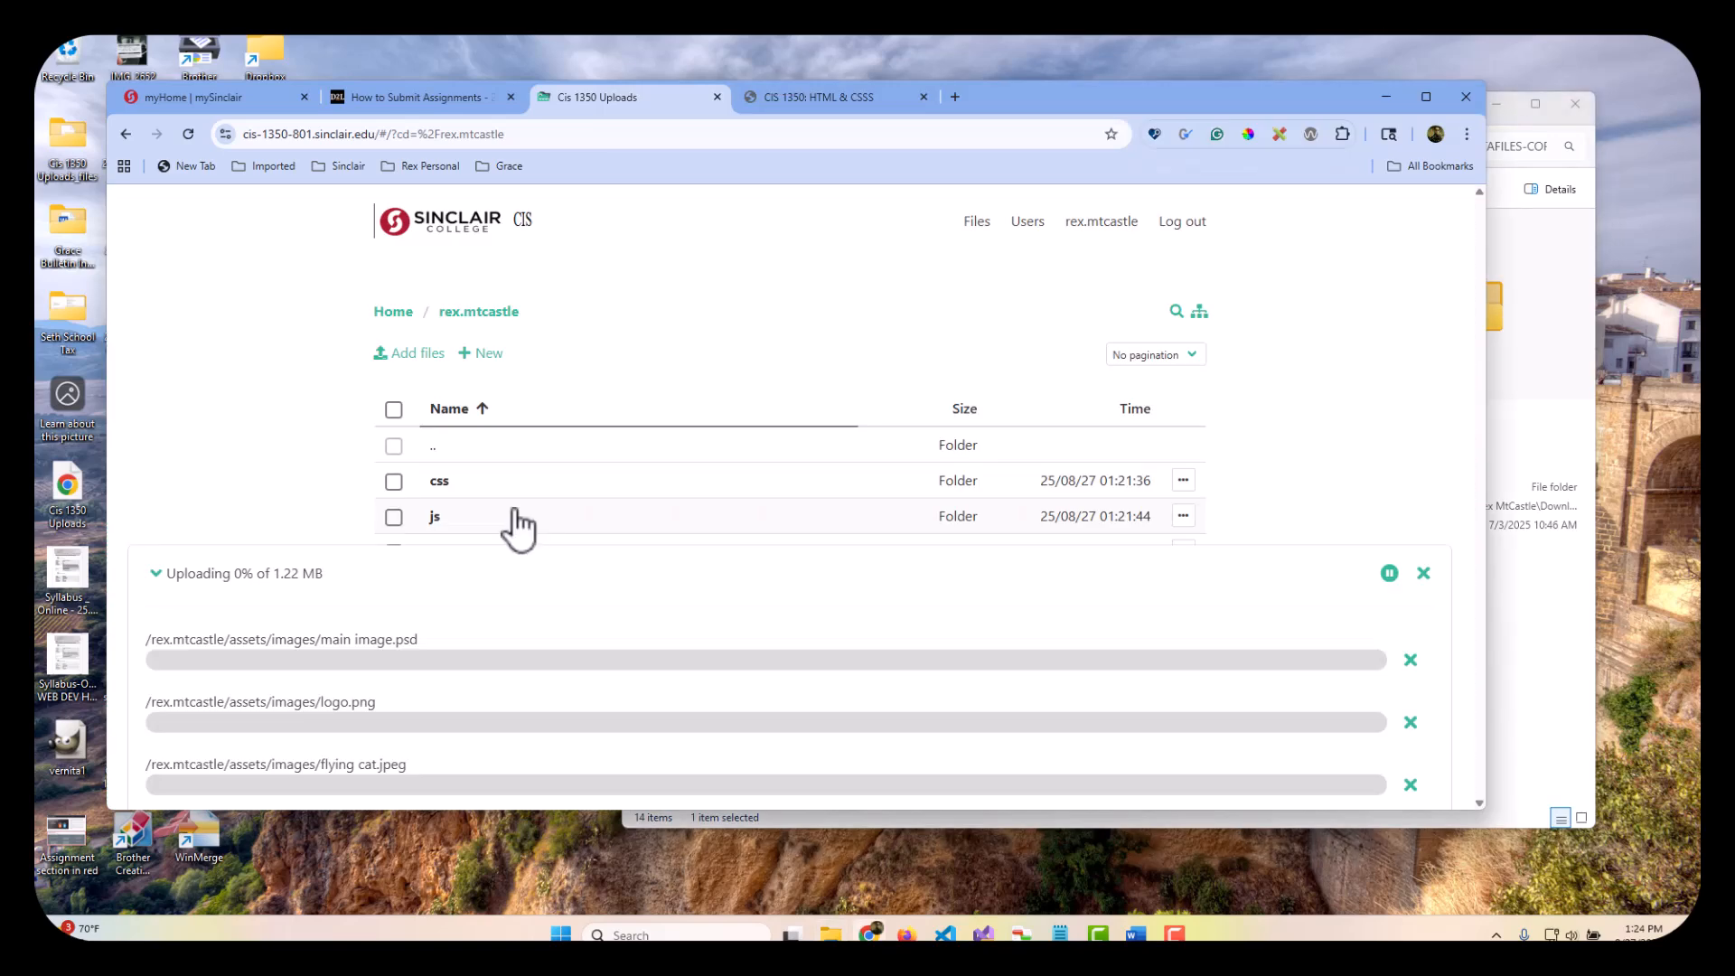
pyautogui.click(1424, 576)
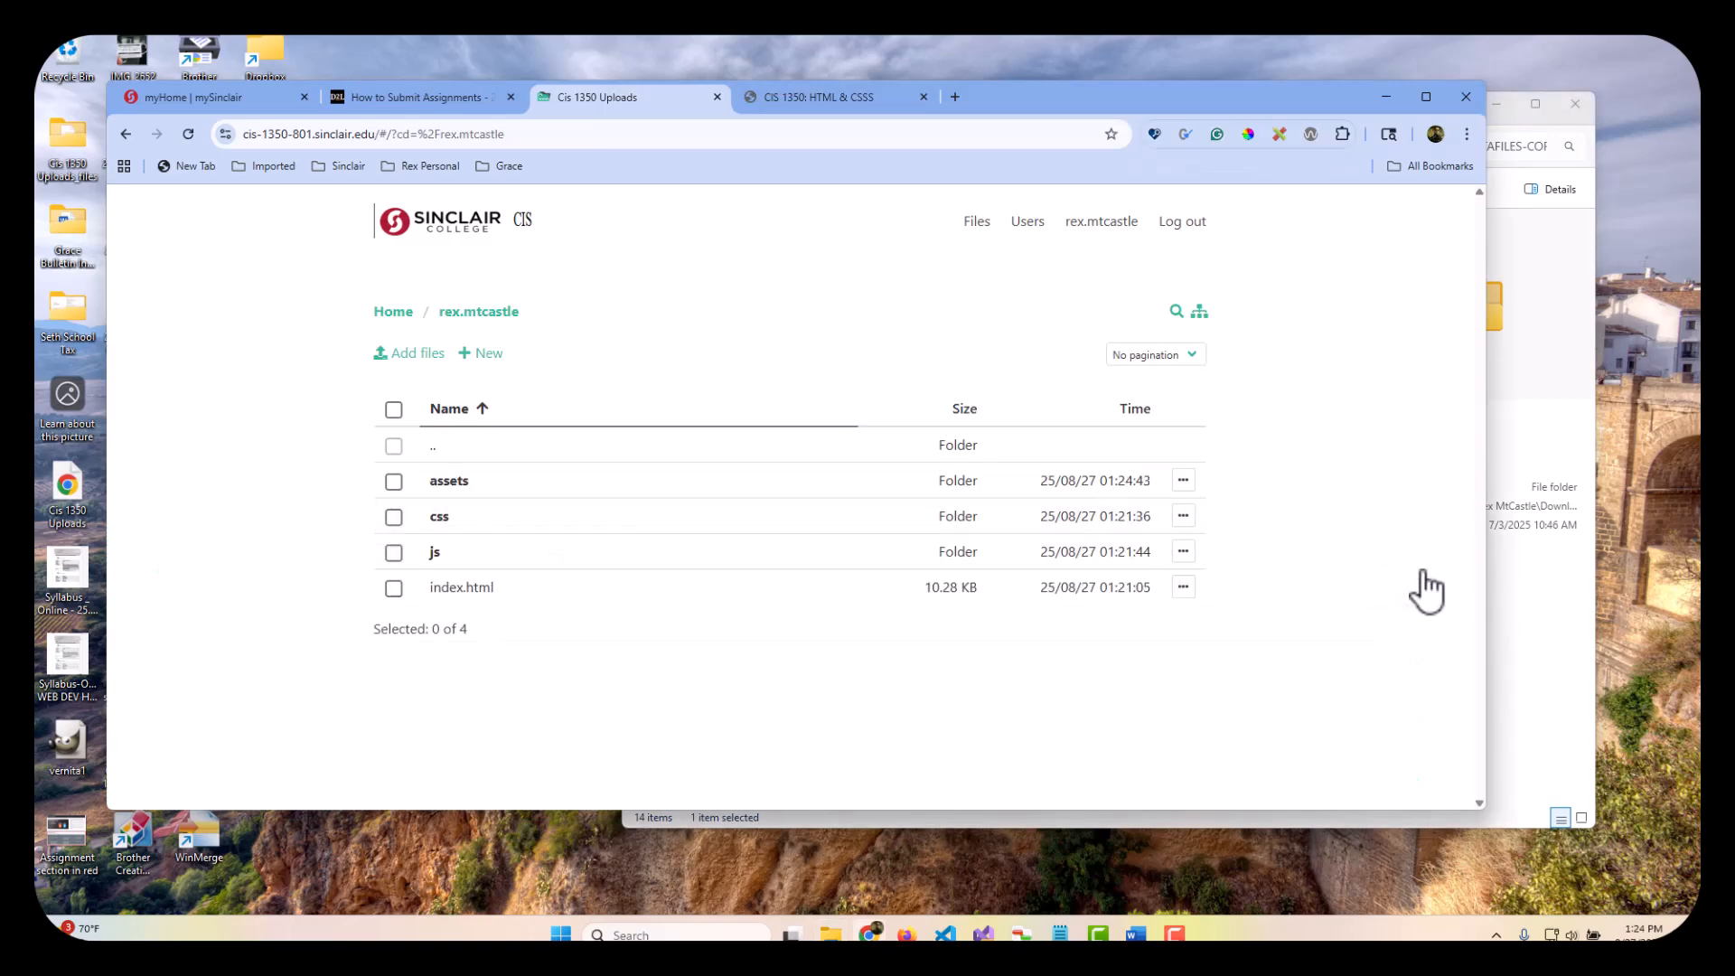
pyautogui.click(790, 99)
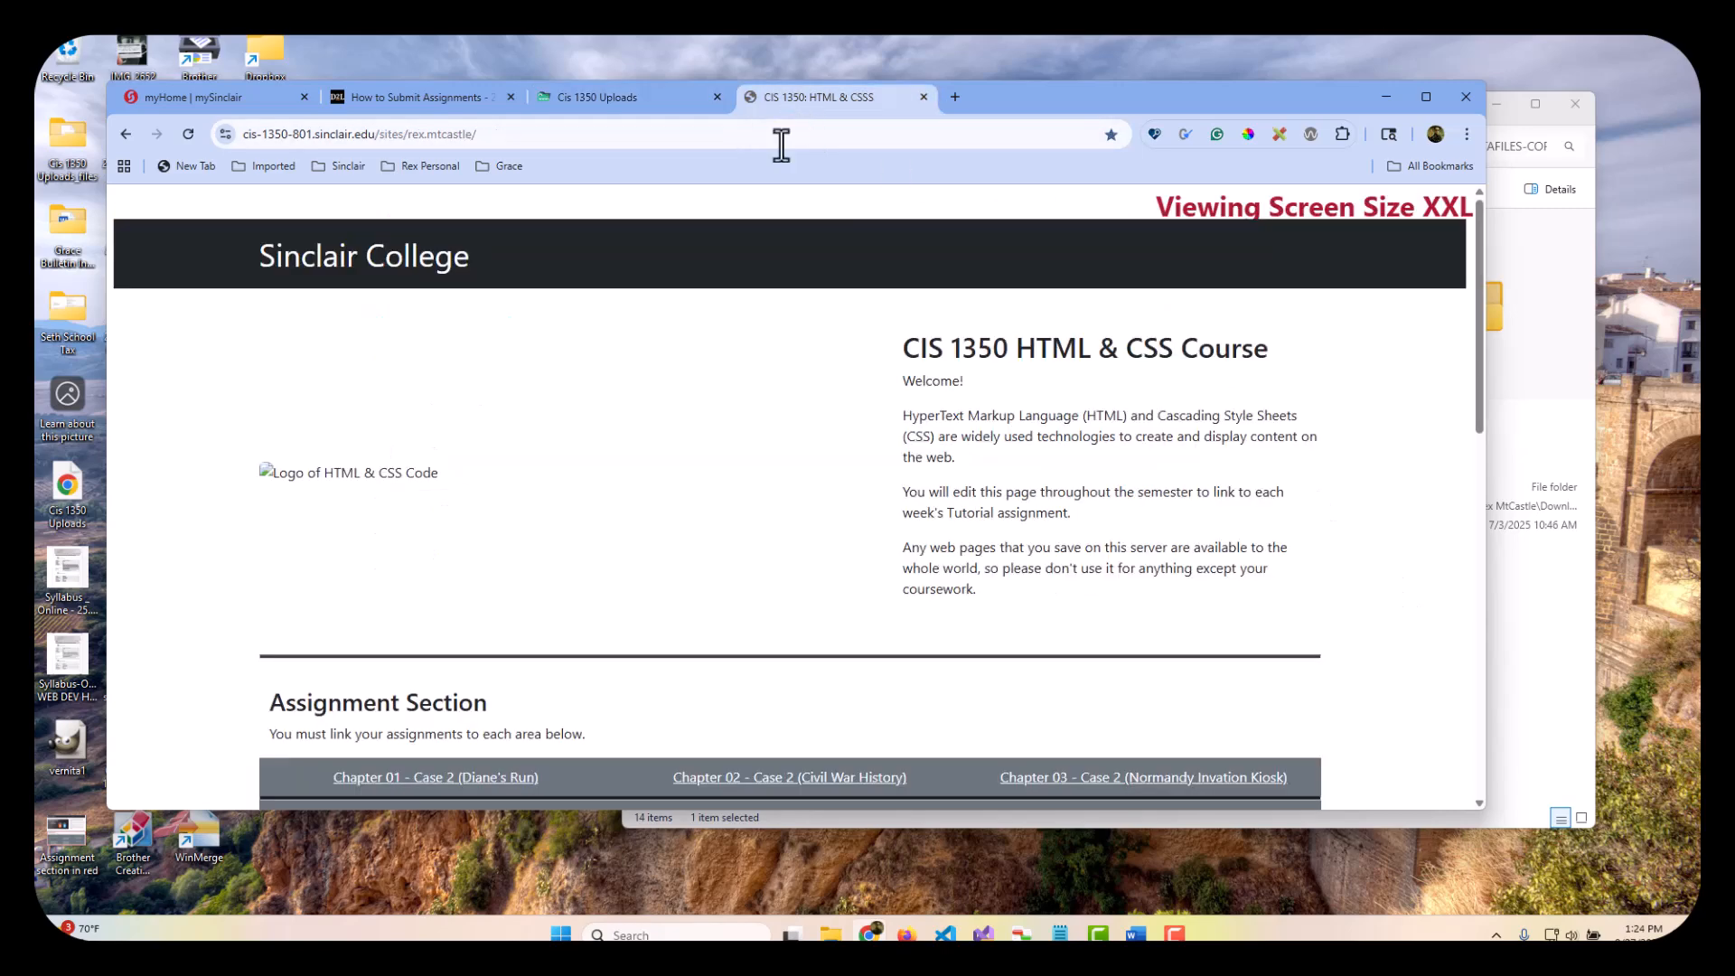
pyautogui.click(188, 134)
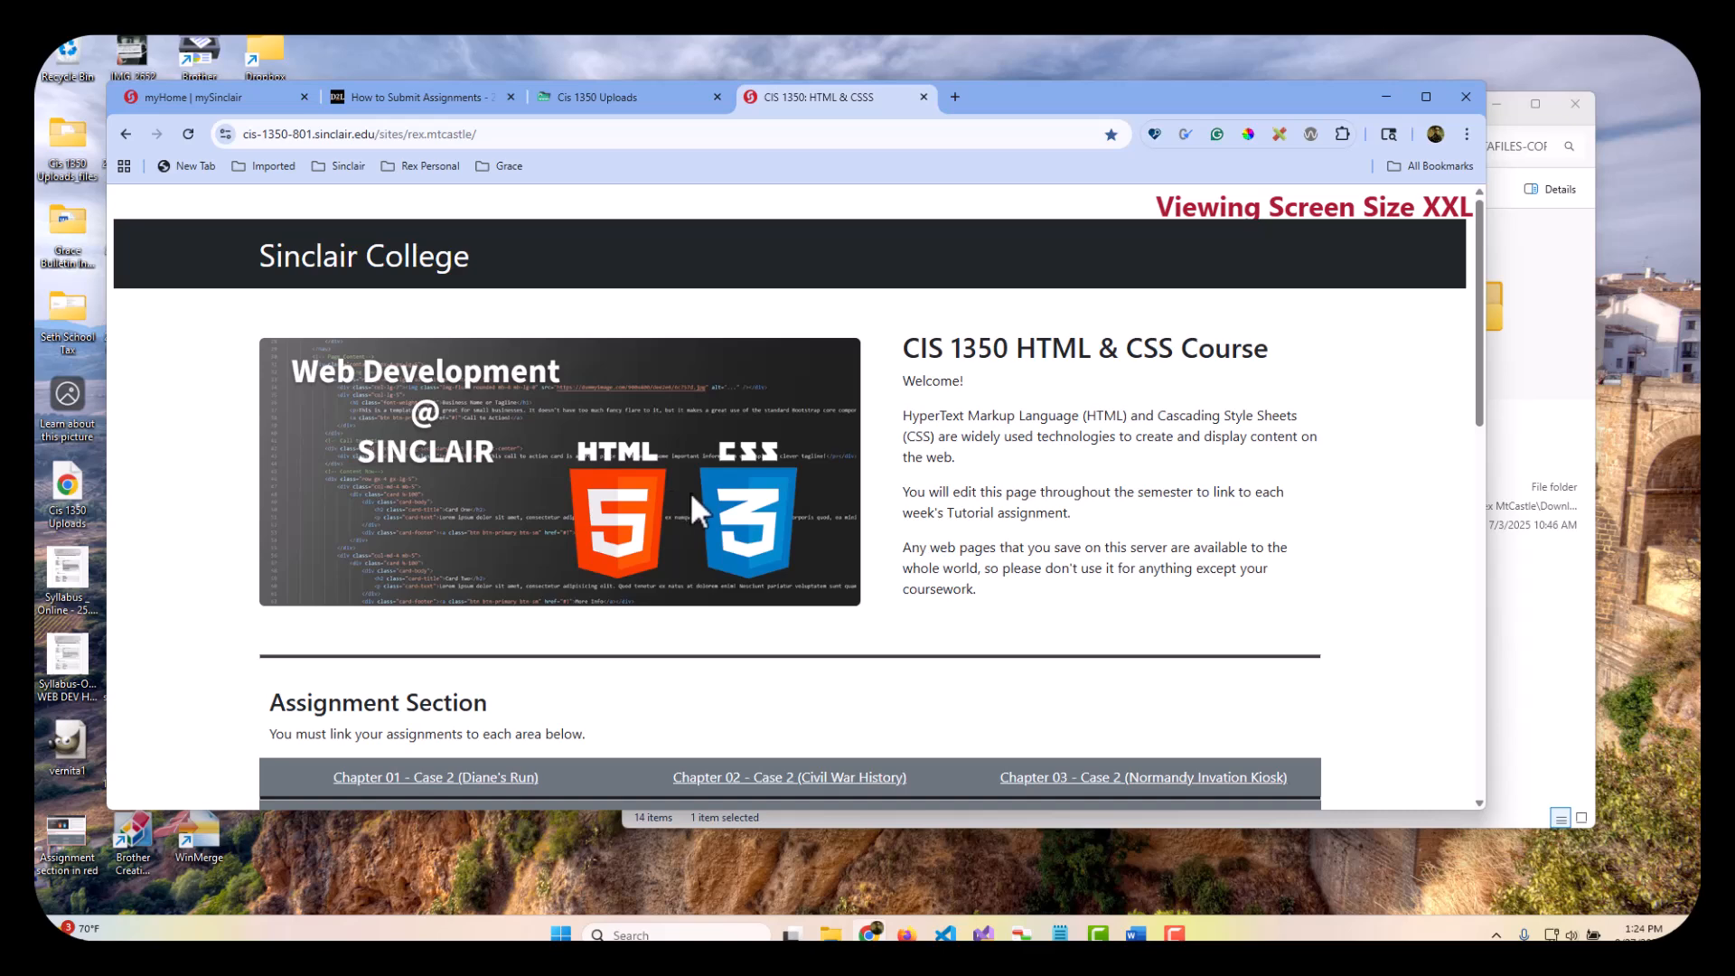
pyautogui.scroll(-9, 690, 491)
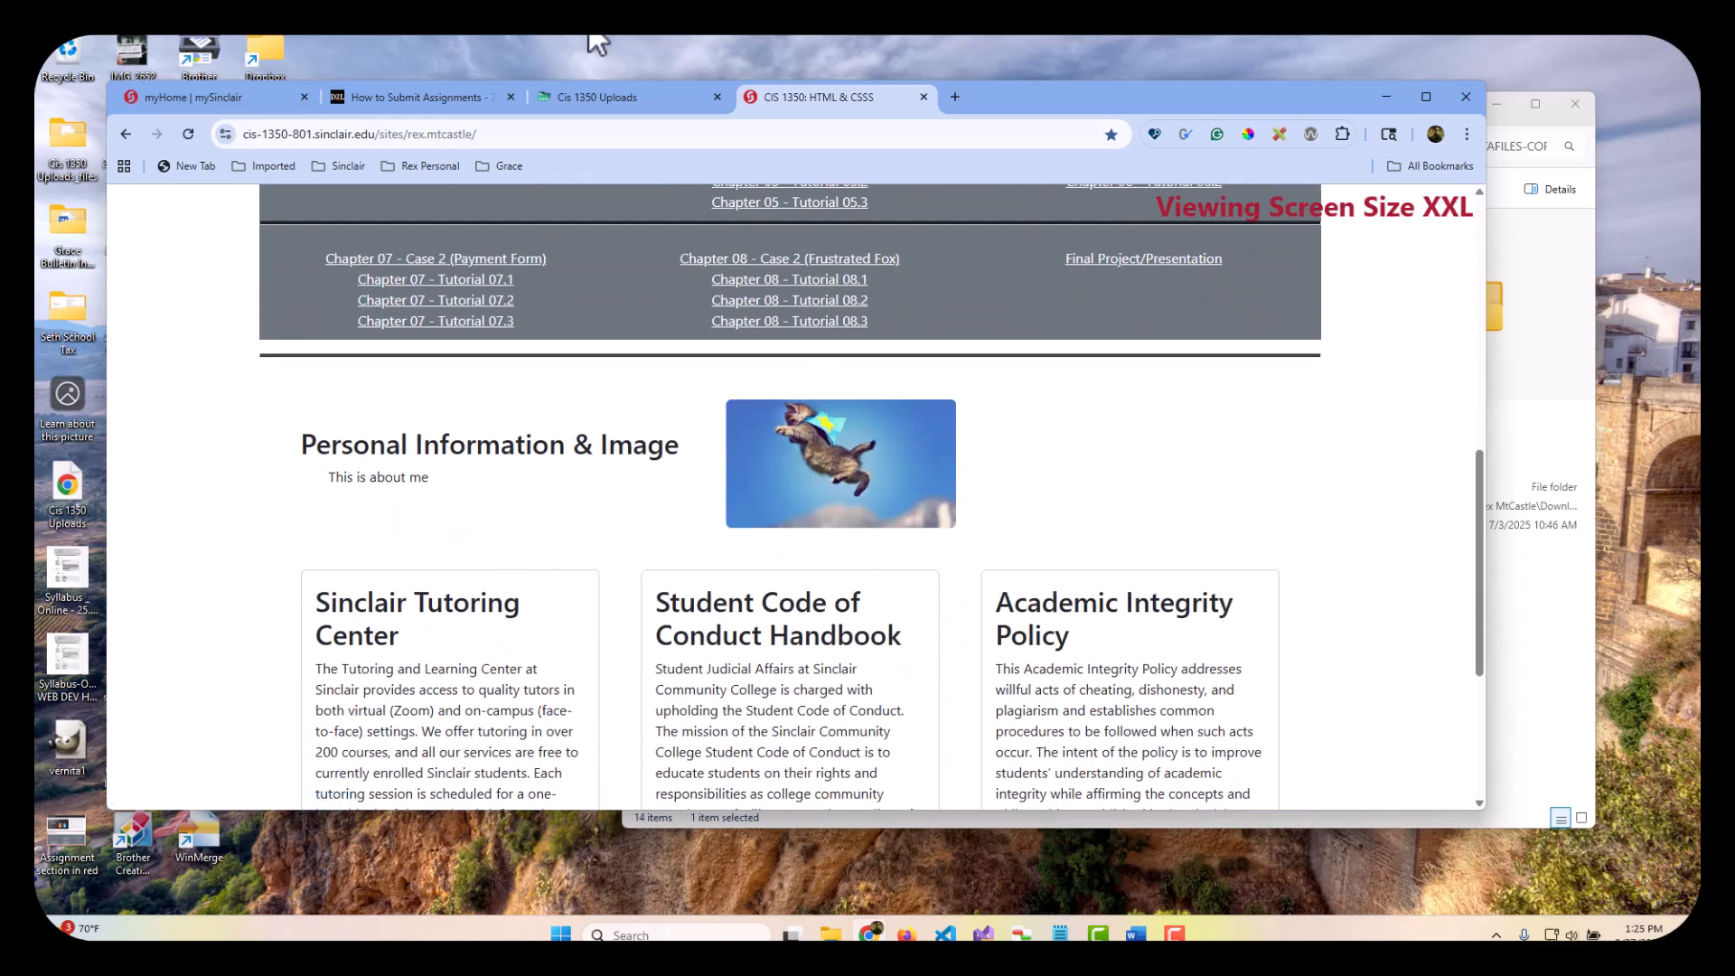
pyautogui.click(589, 97)
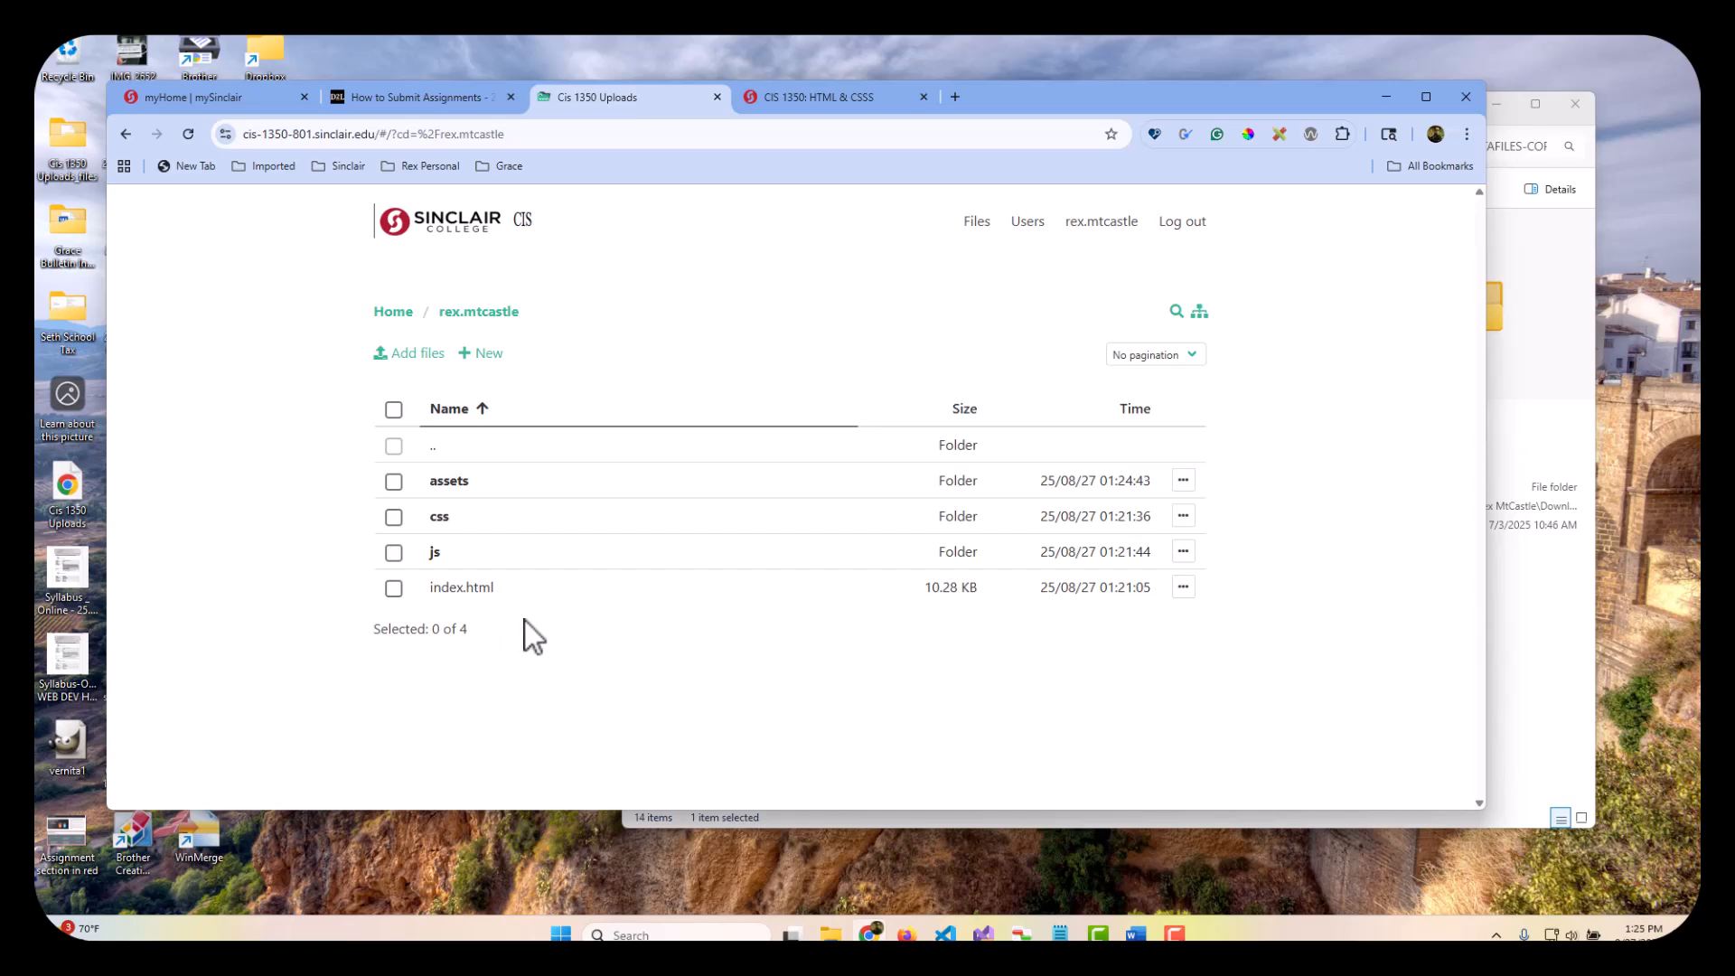
pyautogui.click(774, 99)
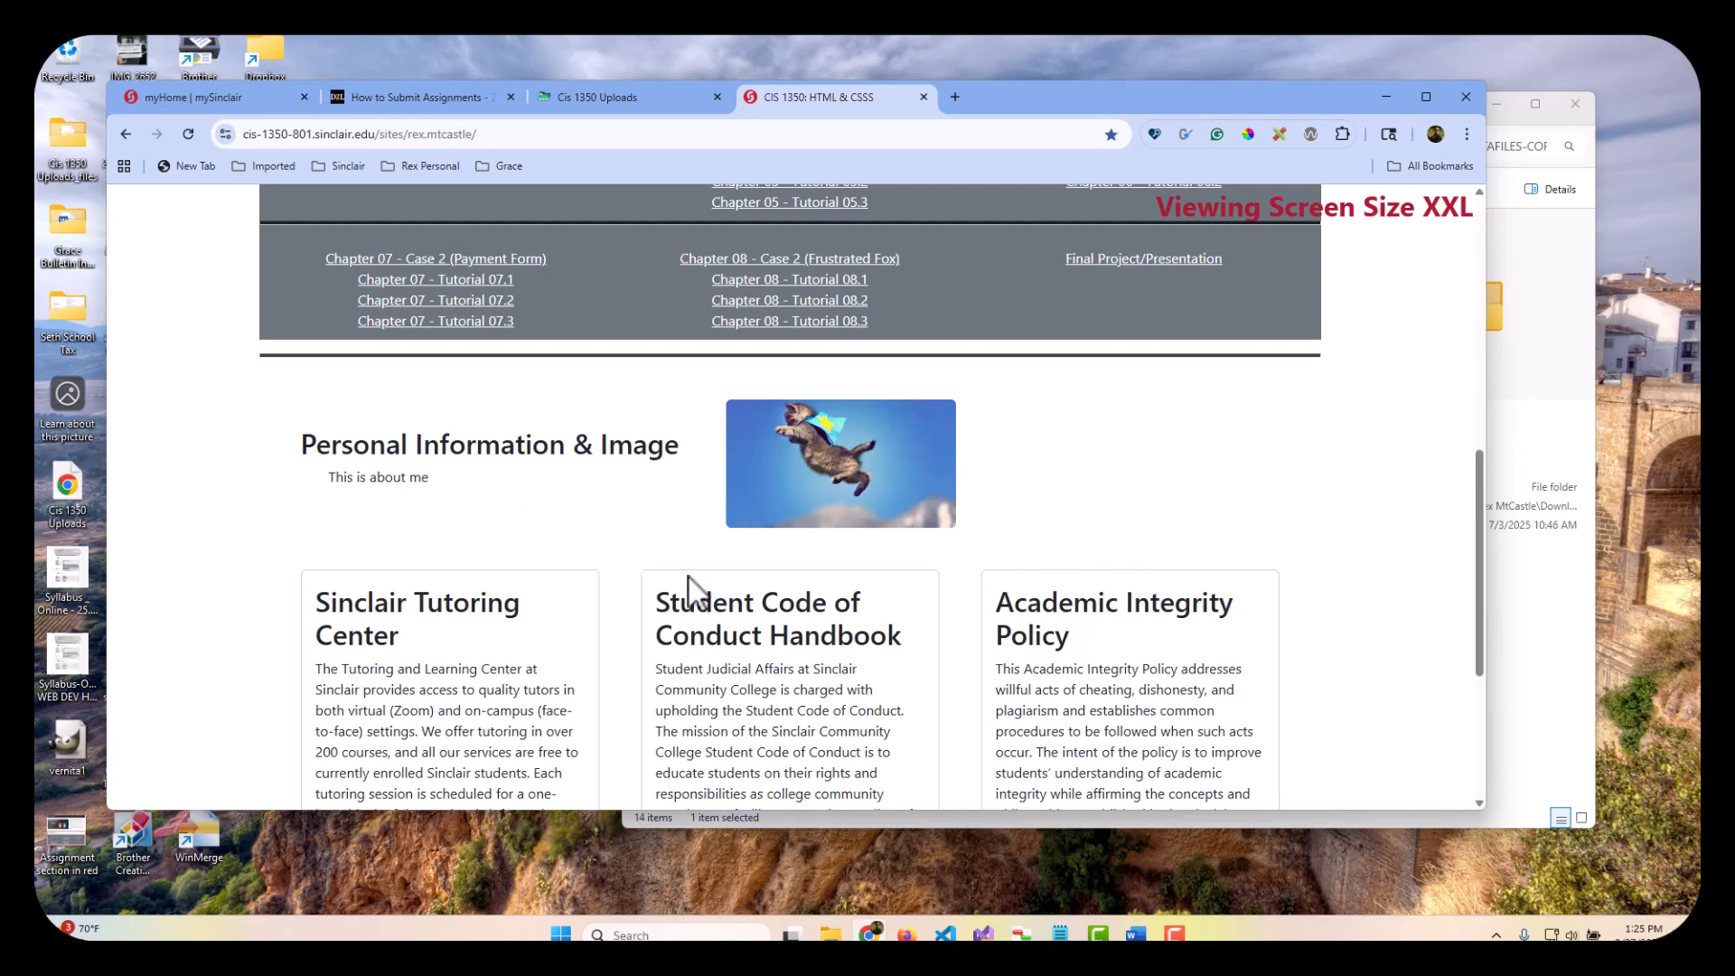
pyautogui.click(607, 98)
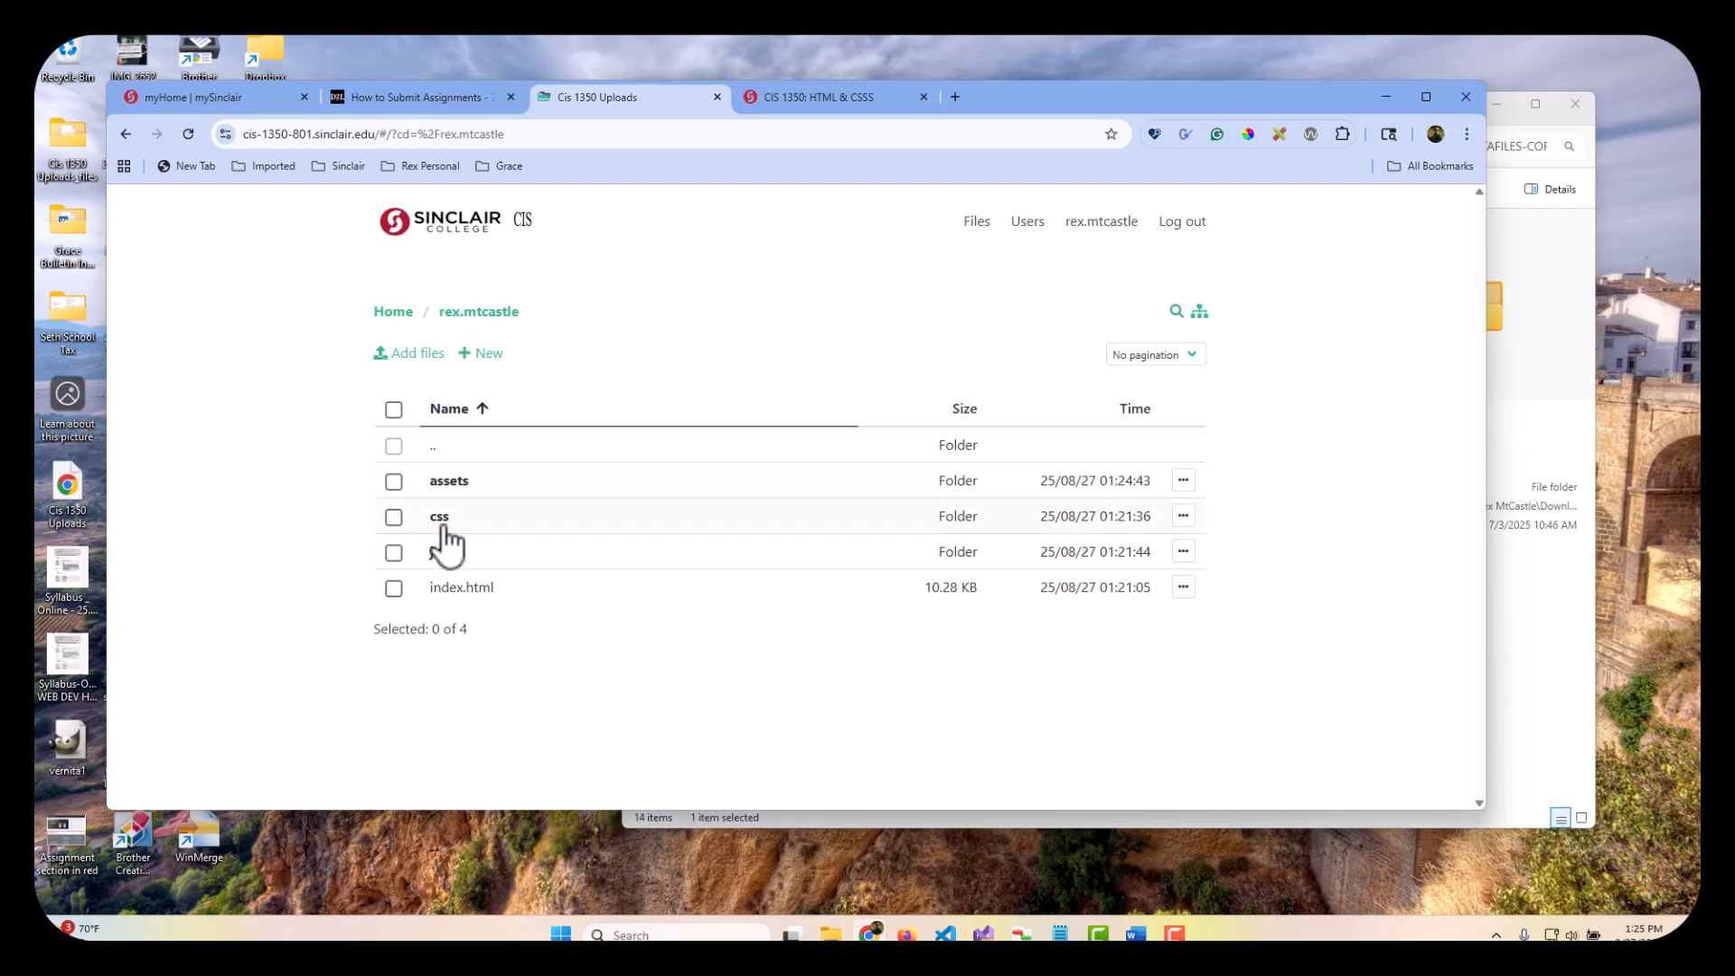
pyautogui.click(446, 588)
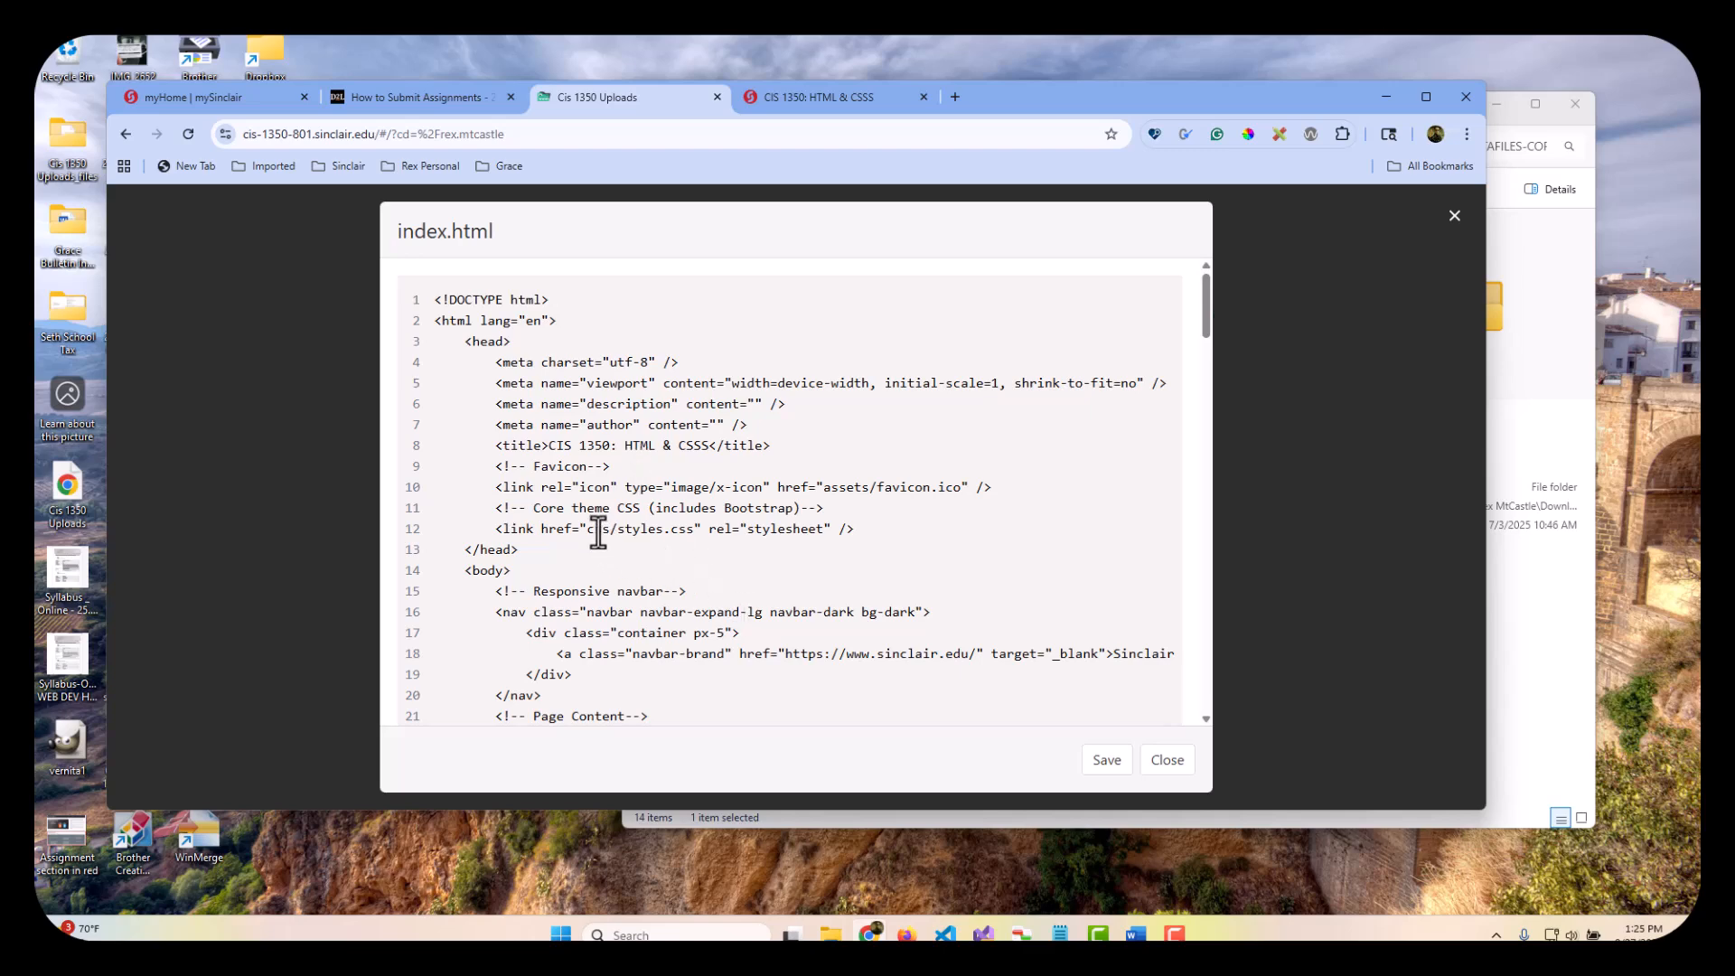
pyautogui.scroll(-3, 600, 543)
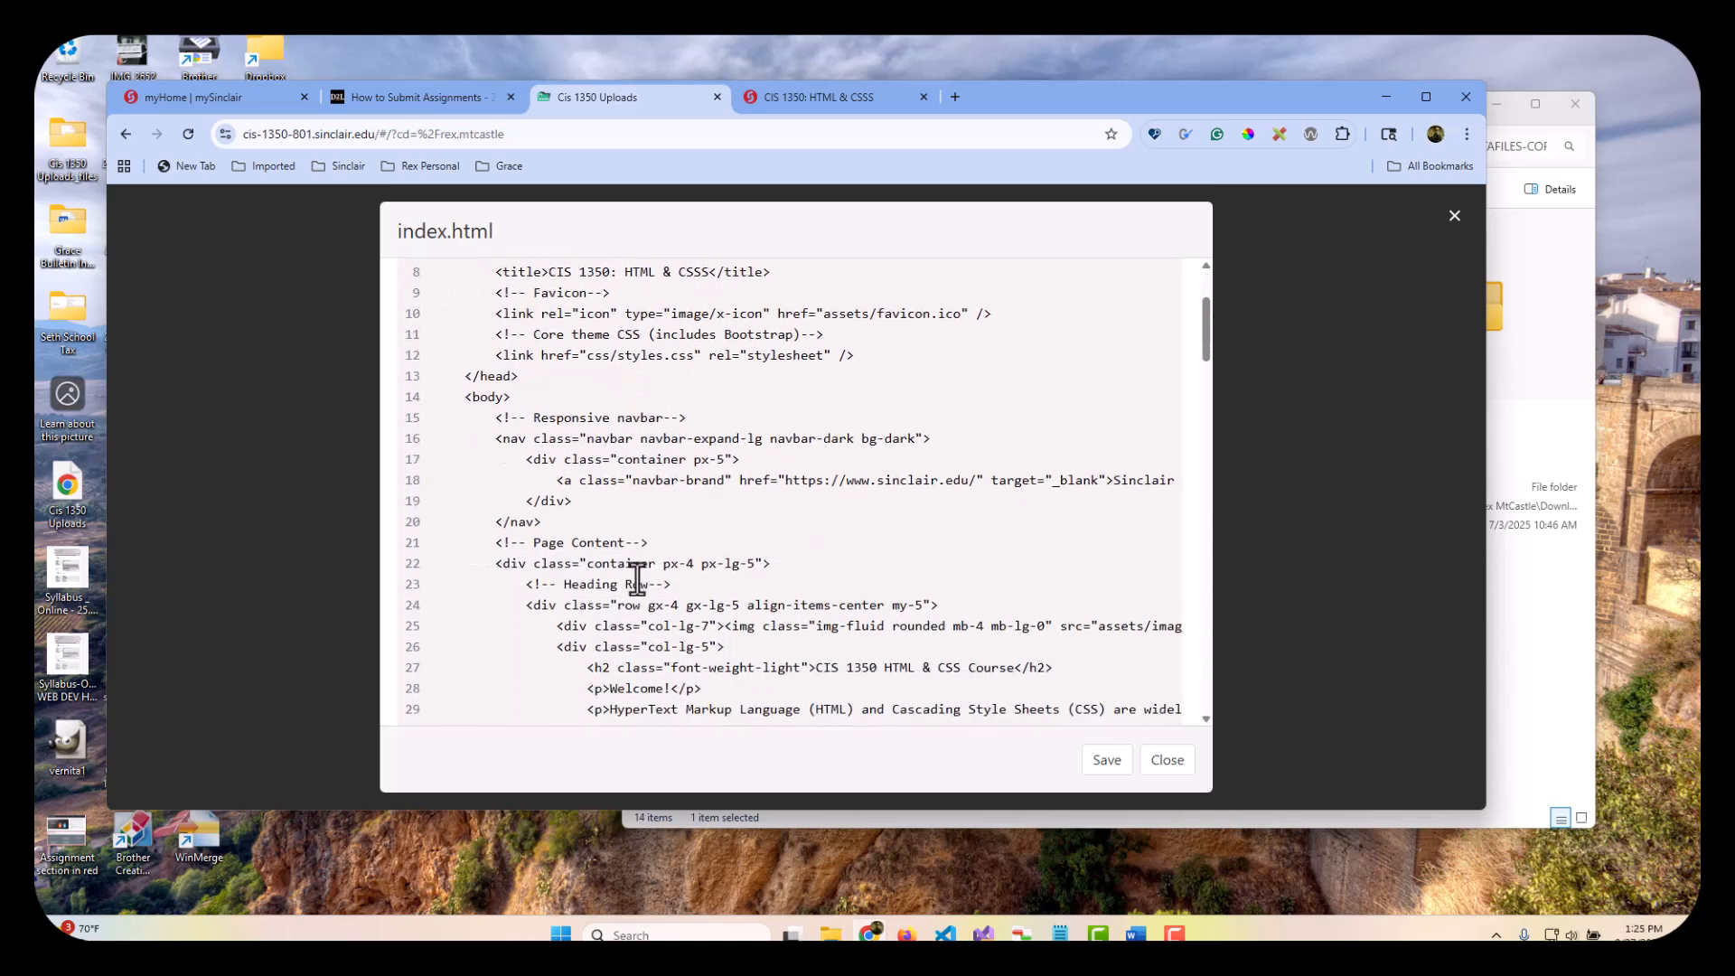
pyautogui.scroll(-2, 668, 607)
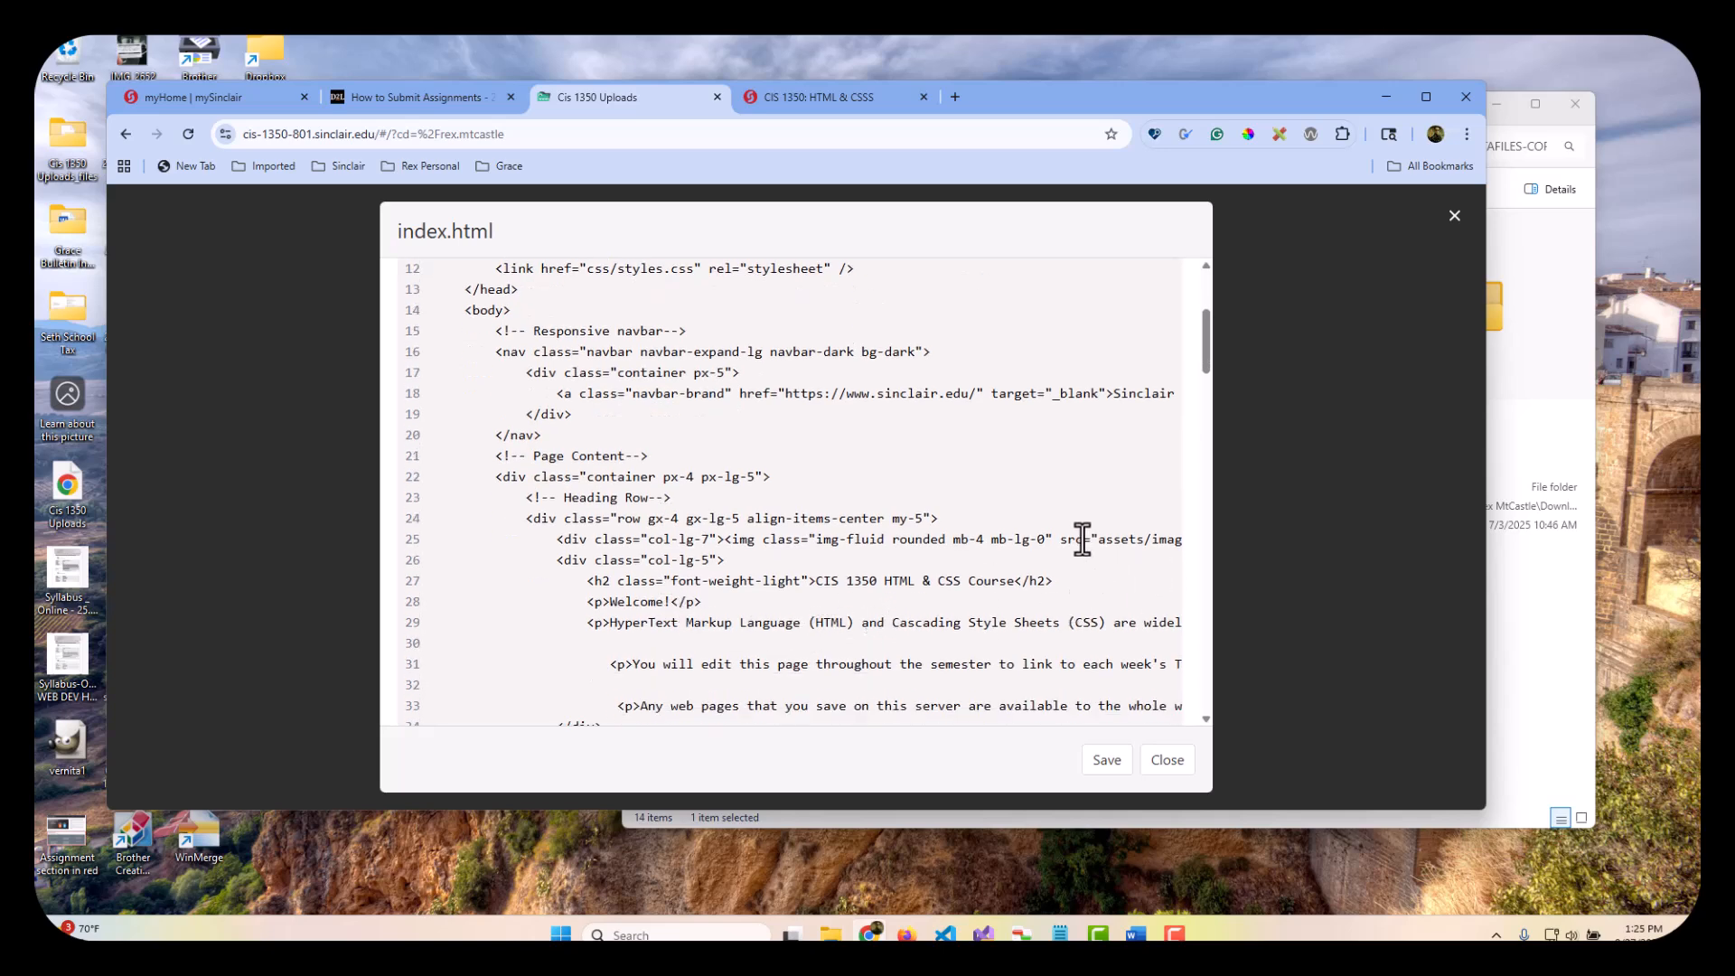
pyautogui.press('Right')
pyautogui.press('Right')
pyautogui.press('Right')
pyautogui.press('Right')
pyautogui.press('Right')
pyautogui.press('Right')
pyautogui.press('Right')
pyautogui.press('Right')
pyautogui.press('Right')
pyautogui.press('Right')
pyautogui.press('Right')
pyautogui.press('Right')
pyautogui.press('Right')
pyautogui.press('Right')
pyautogui.press('Right')
pyautogui.press('Right')
pyautogui.press('Right')
pyautogui.press('Right')
pyautogui.press('Right')
pyautogui.press('Right')
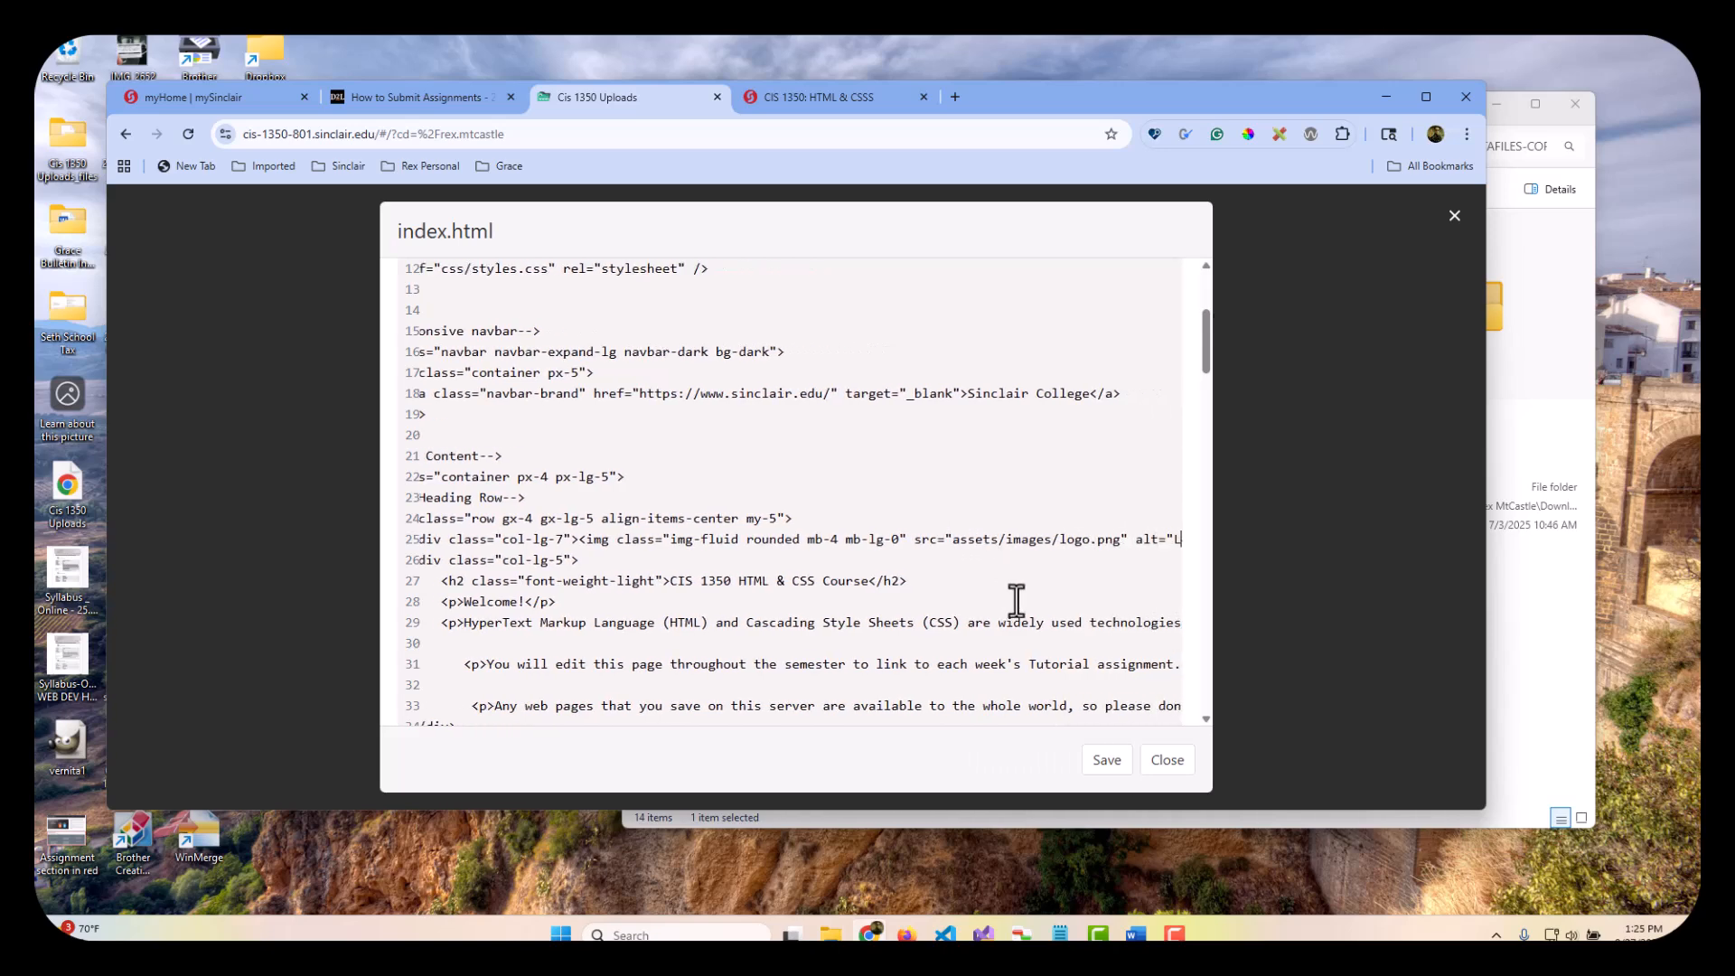
pyautogui.press('Right')
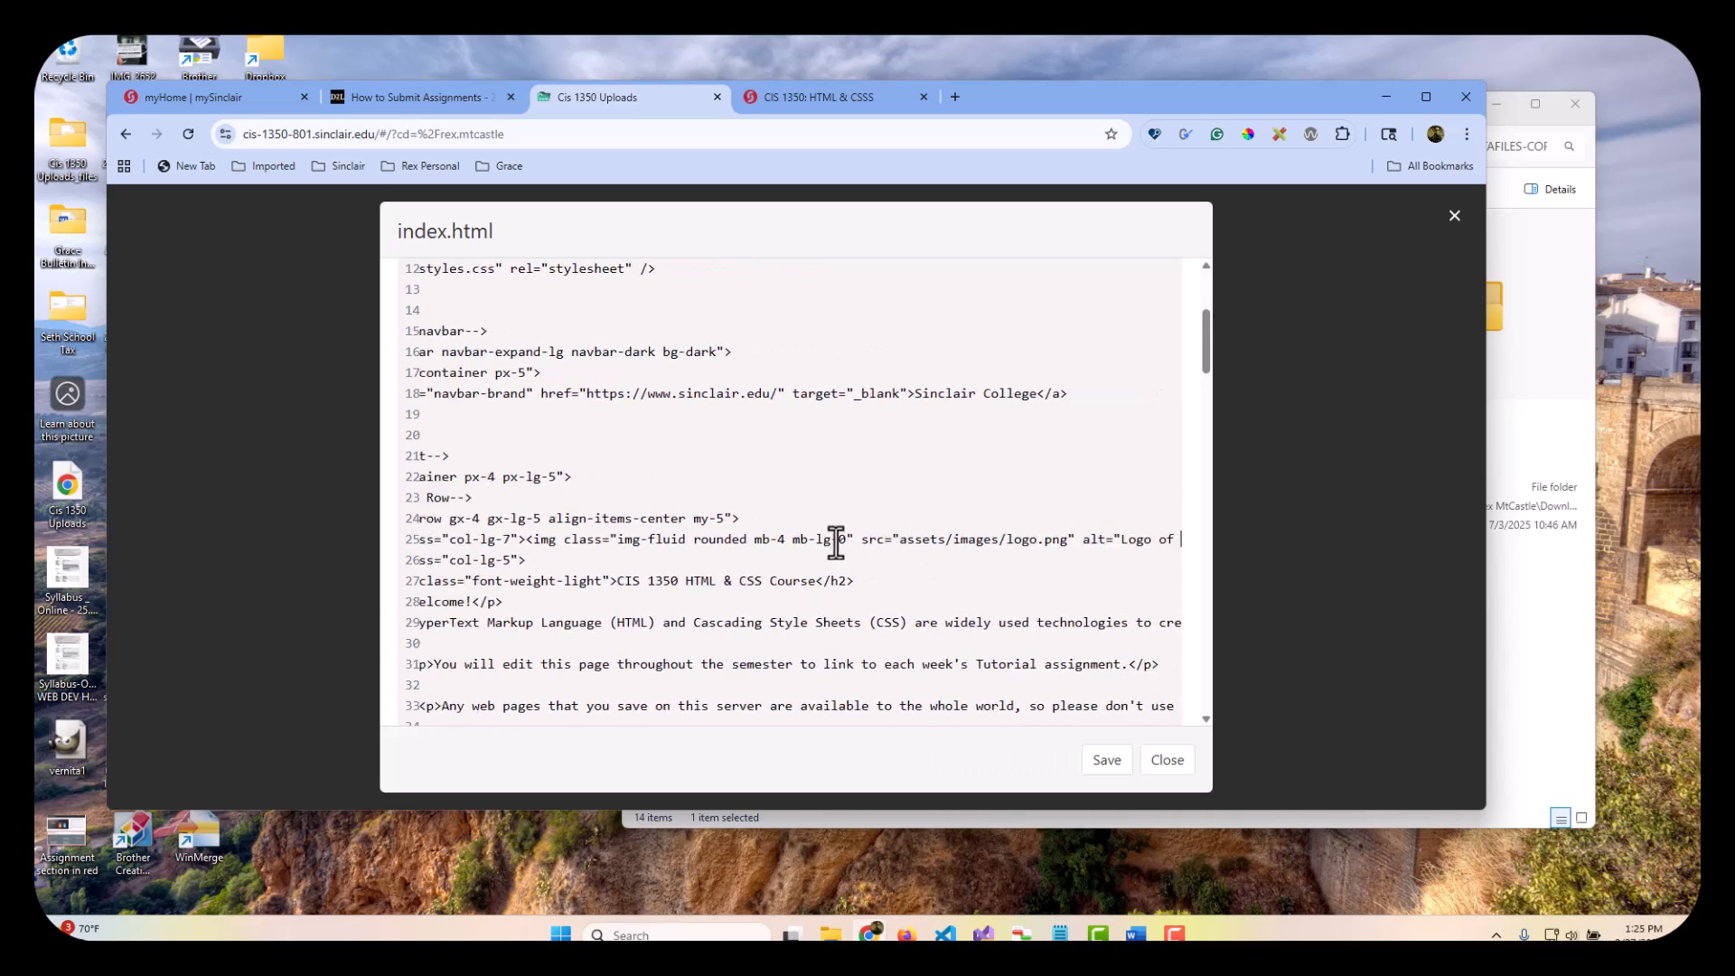
pyautogui.moveTo(832, 543); pyautogui.dragTo(1010, 540)
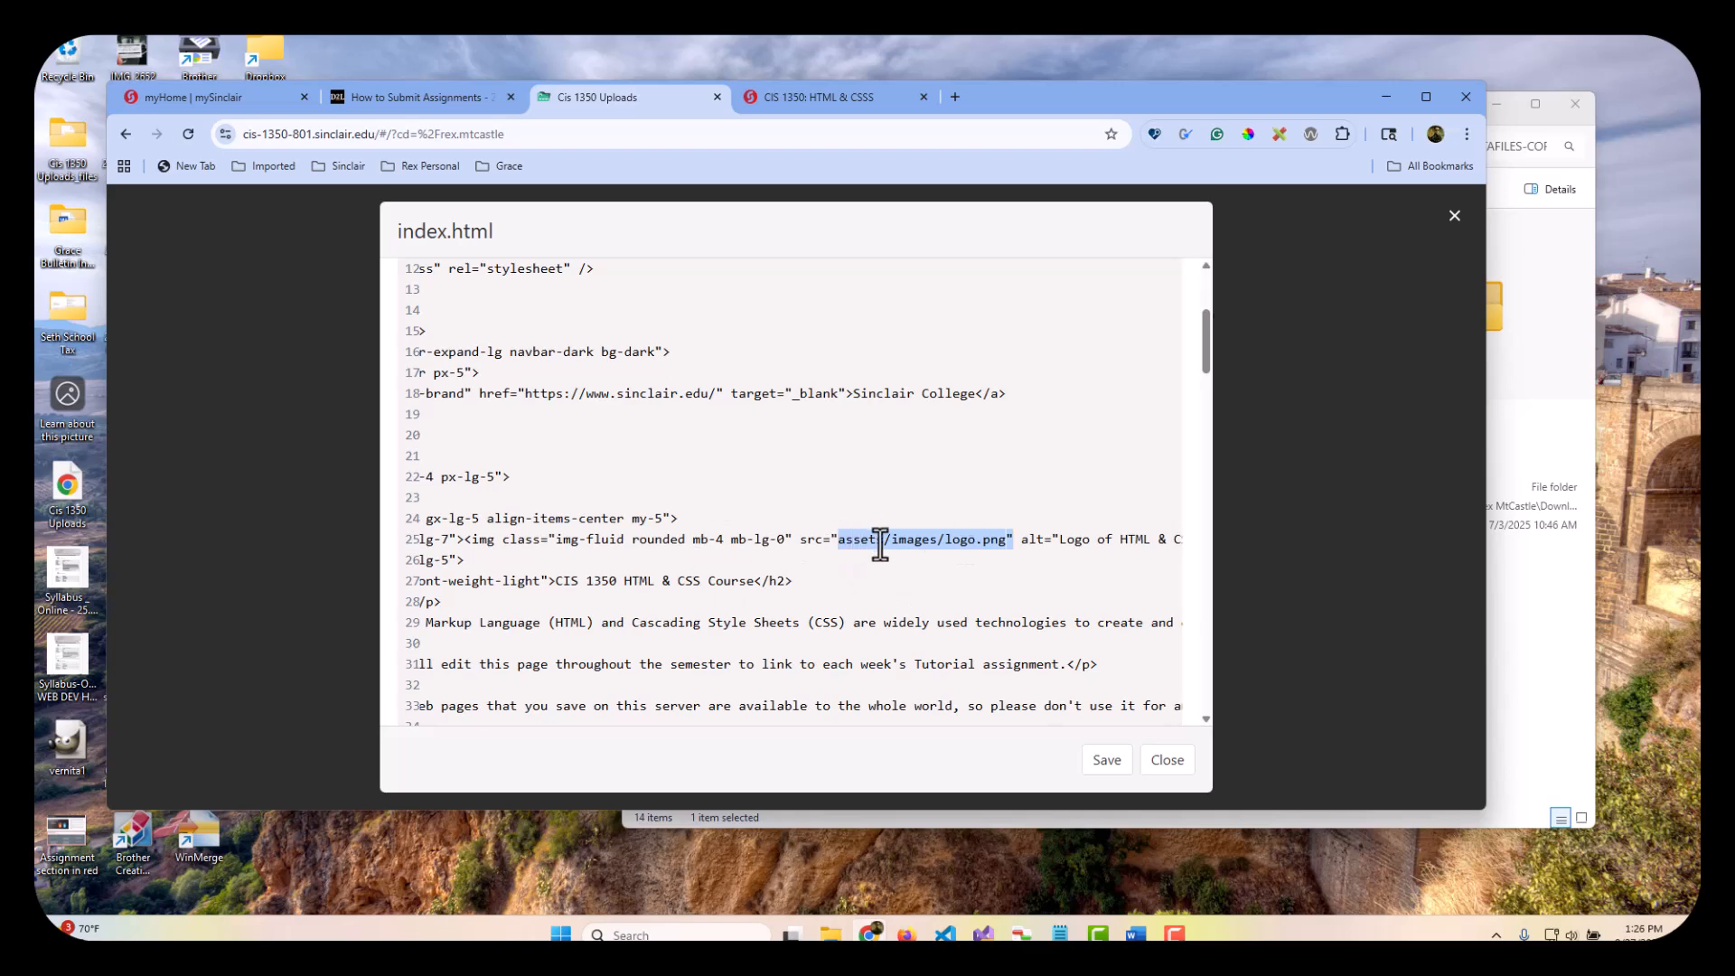
pyautogui.click(1165, 763)
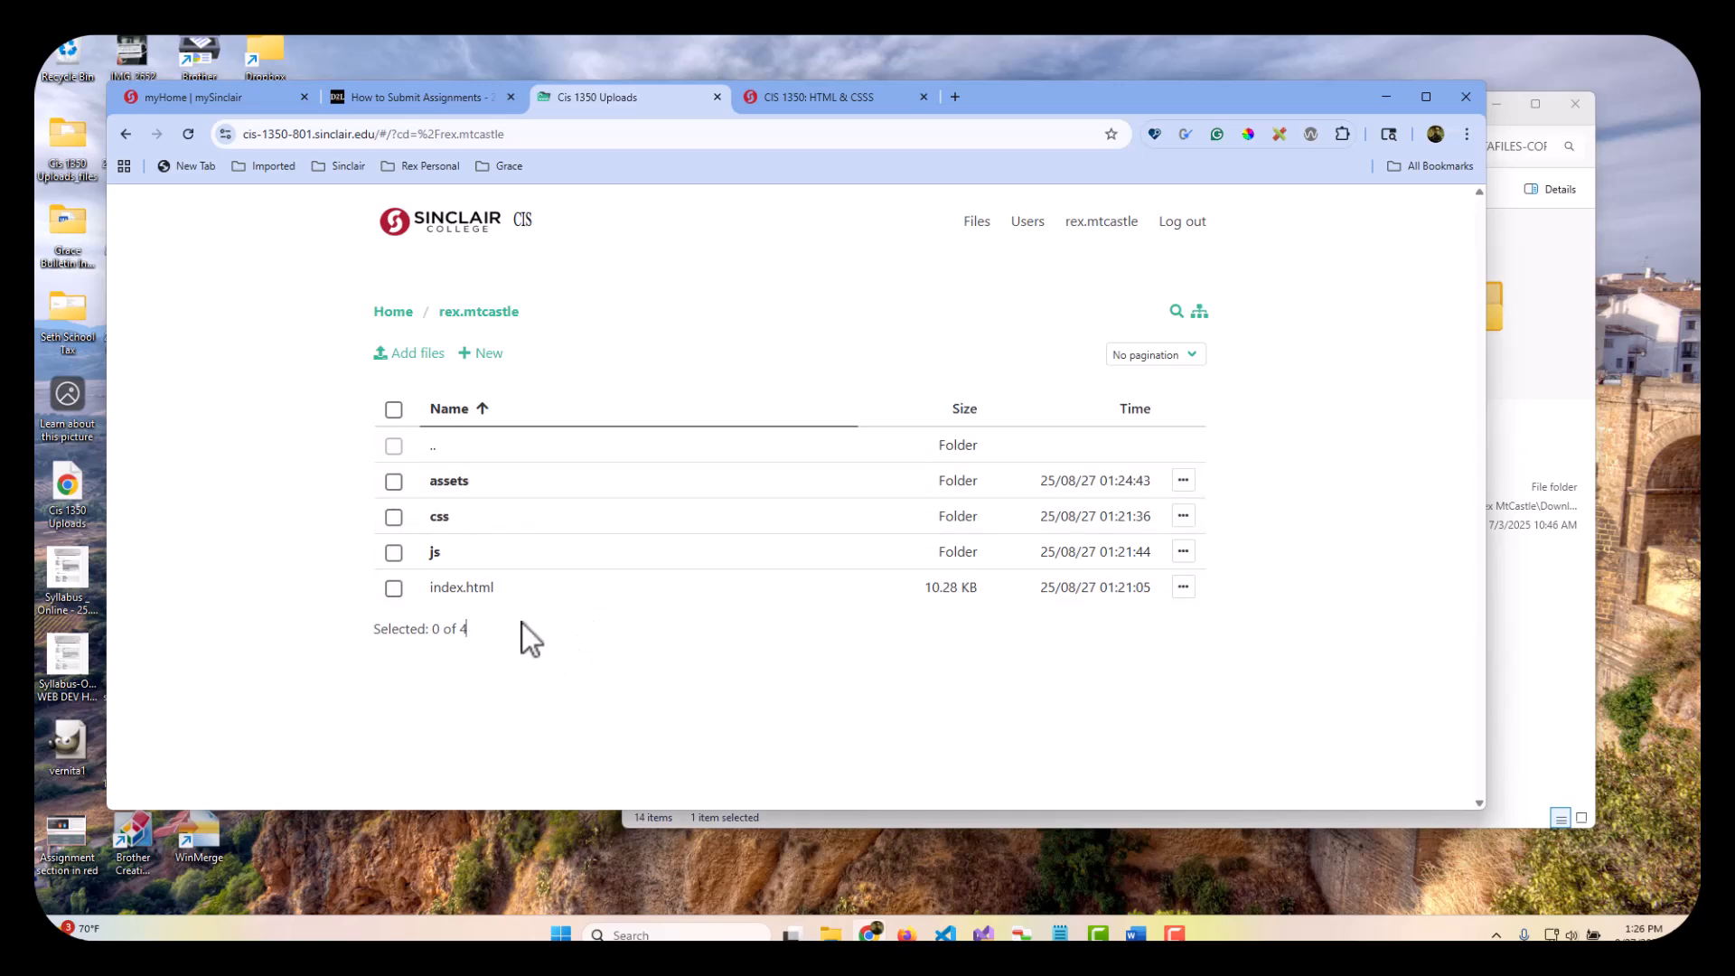
pyautogui.click(463, 589)
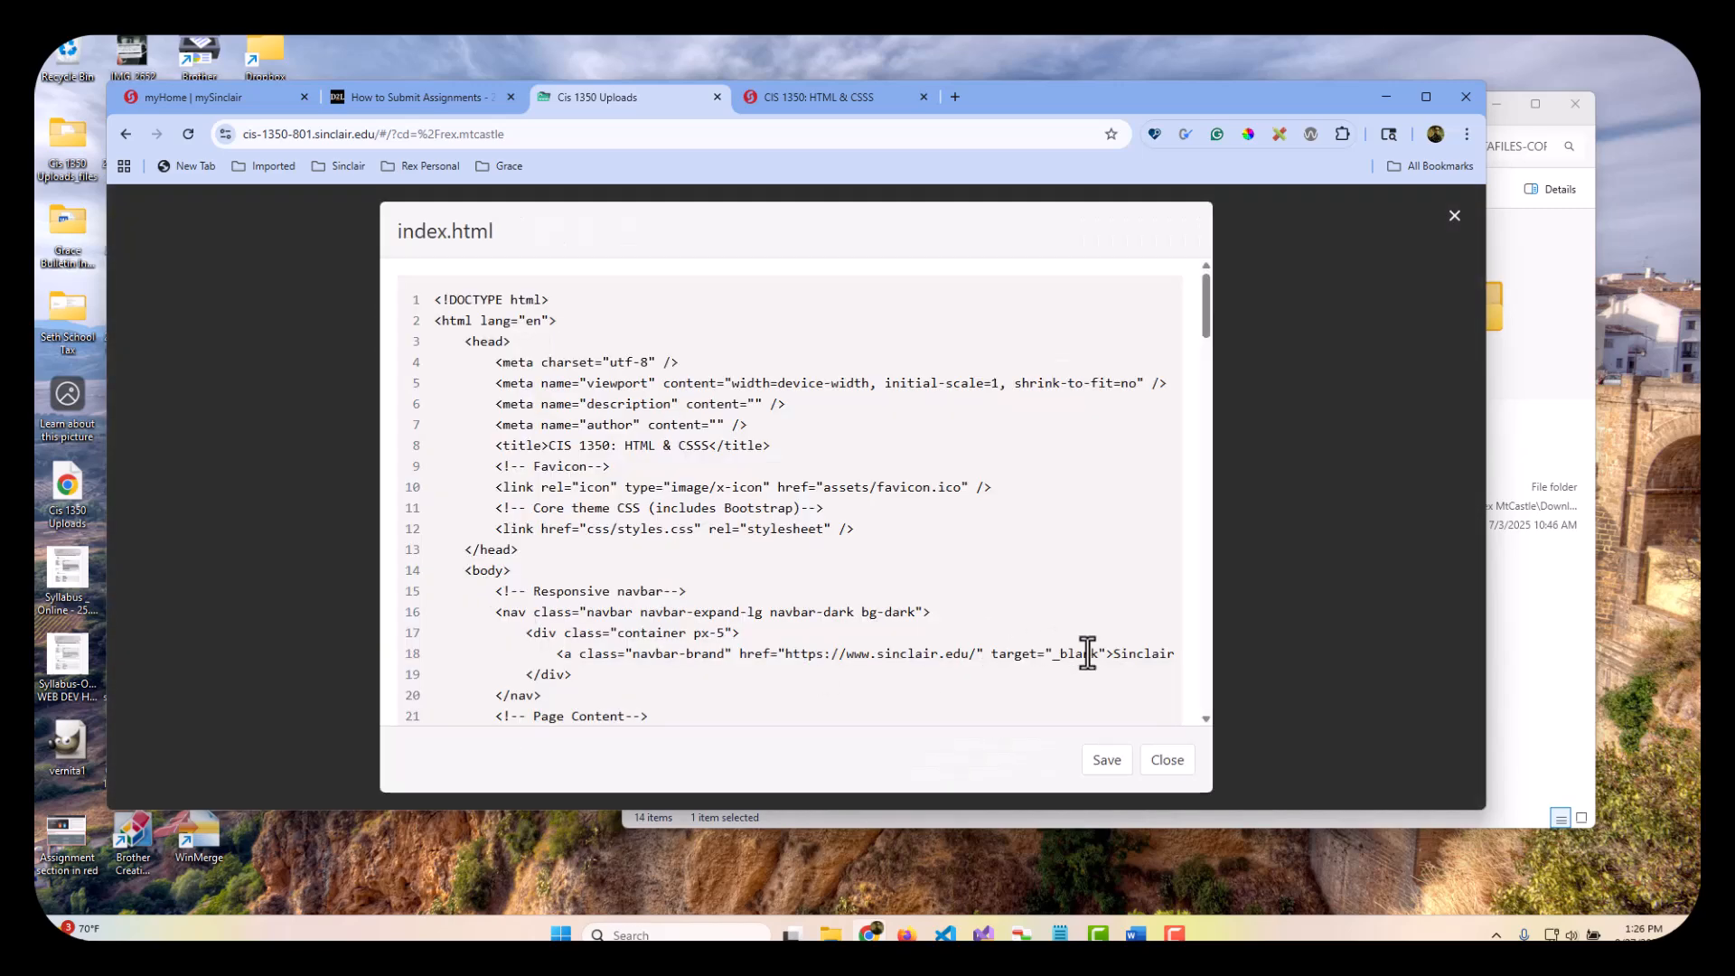
pyautogui.hscroll(2, 1030, 657)
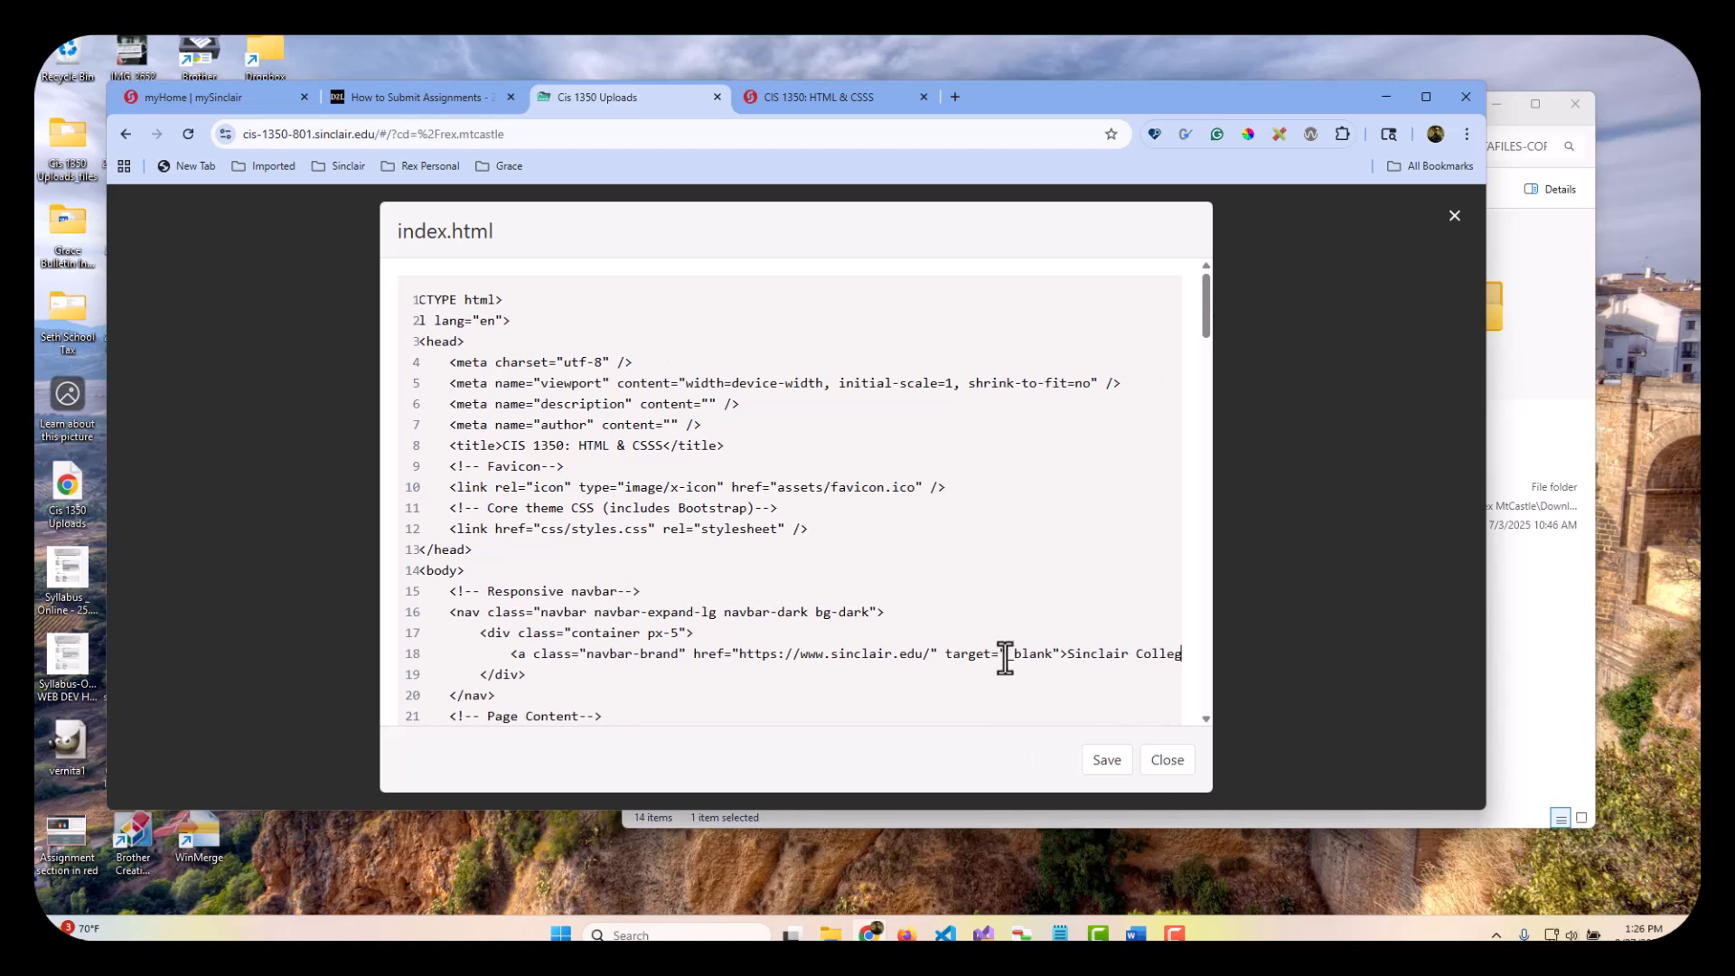
pyautogui.hscroll(-2, 976, 650)
pyautogui.scroll(-3, 957, 647)
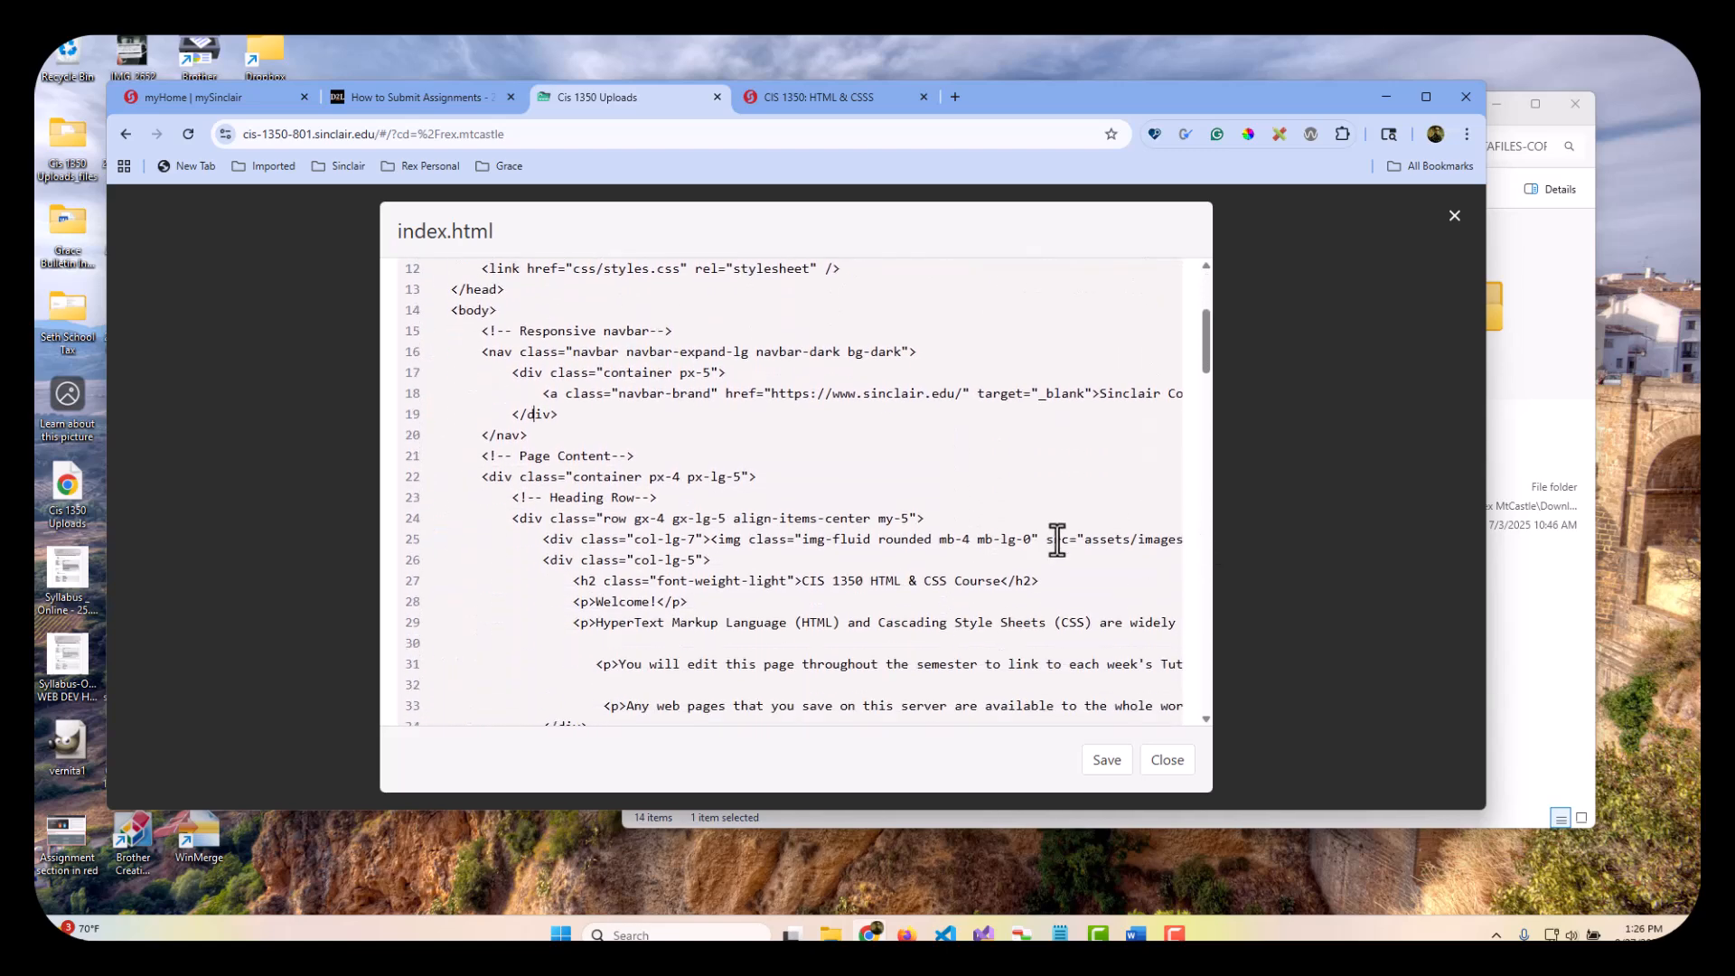
pyautogui.click(1083, 539)
pyautogui.write('css/')
pyautogui.press('Right')
pyautogui.press('Right')
pyautogui.press('Right')
pyautogui.press('Right')
pyautogui.press('Right')
pyautogui.press('Right')
pyautogui.press('Right')
pyautogui.press('Right')
pyautogui.press('Right')
pyautogui.press('Right')
pyautogui.press('Right')
pyautogui.press('Right')
pyautogui.press('Right')
pyautogui.press('Right')
pyautogui.press('Right')
pyautogui.press('Right')
pyautogui.press('Right')
pyautogui.press('Right')
pyautogui.press('Right')
pyautogui.press('Right')
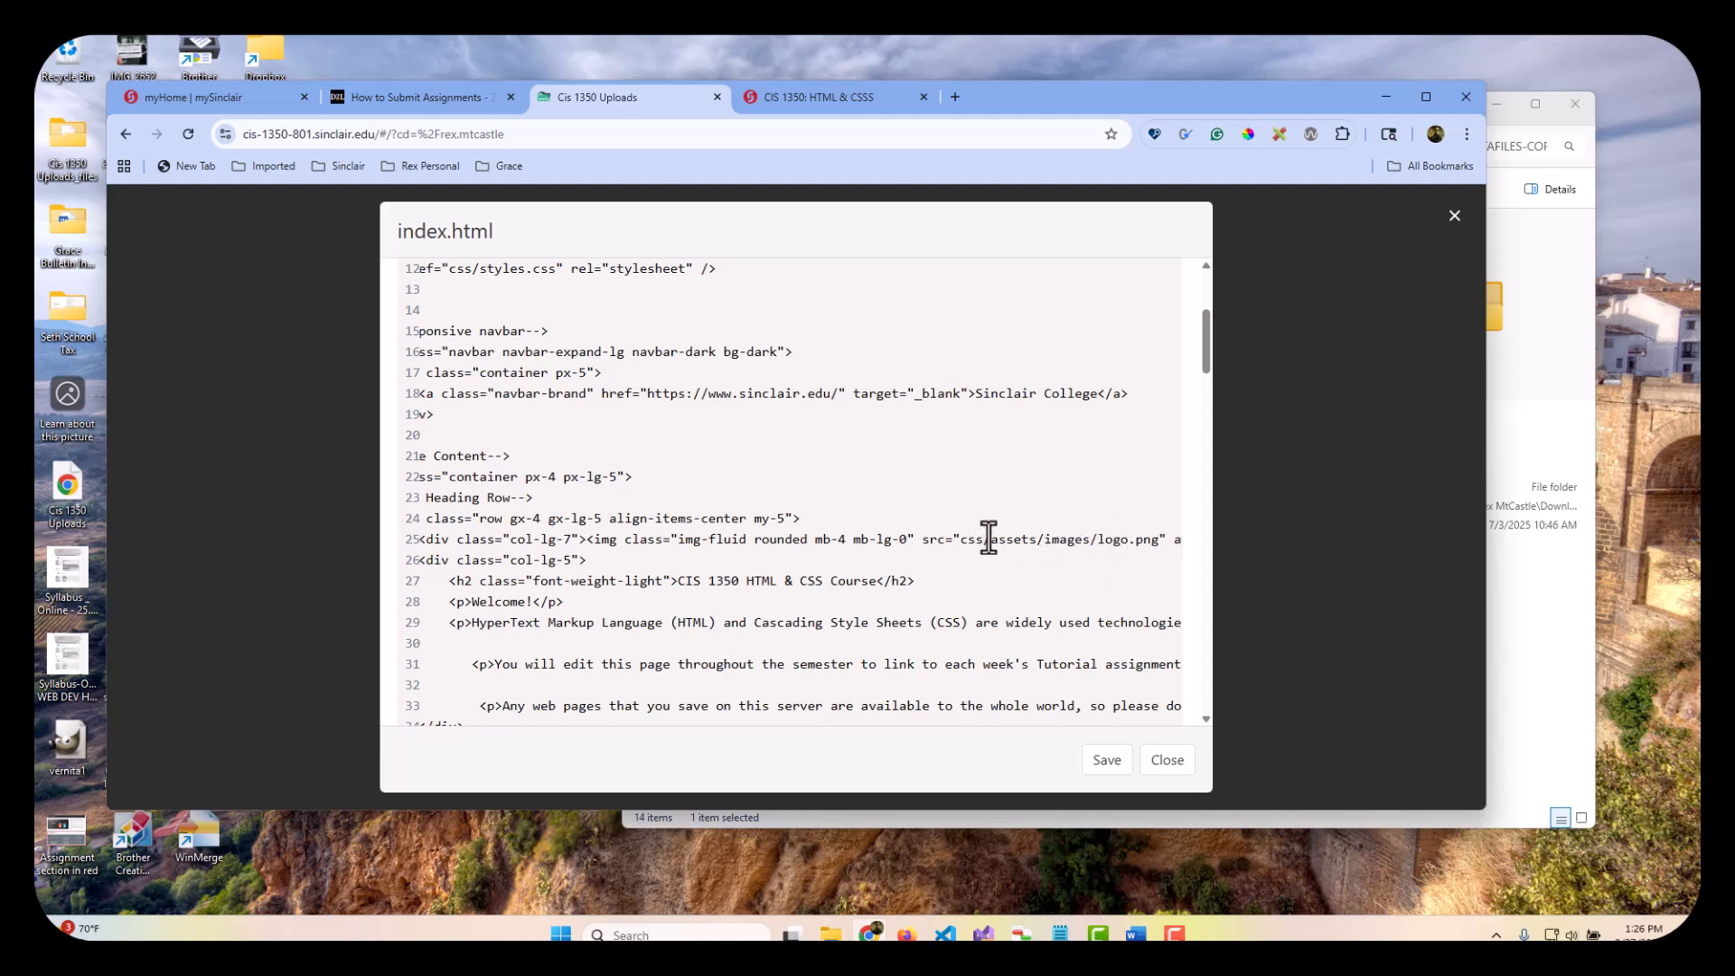
pyautogui.moveTo(989, 539); pyautogui.dragTo(958, 538)
pyautogui.press('BackSpace')
pyautogui.click(1107, 760)
pyautogui.click(1168, 761)
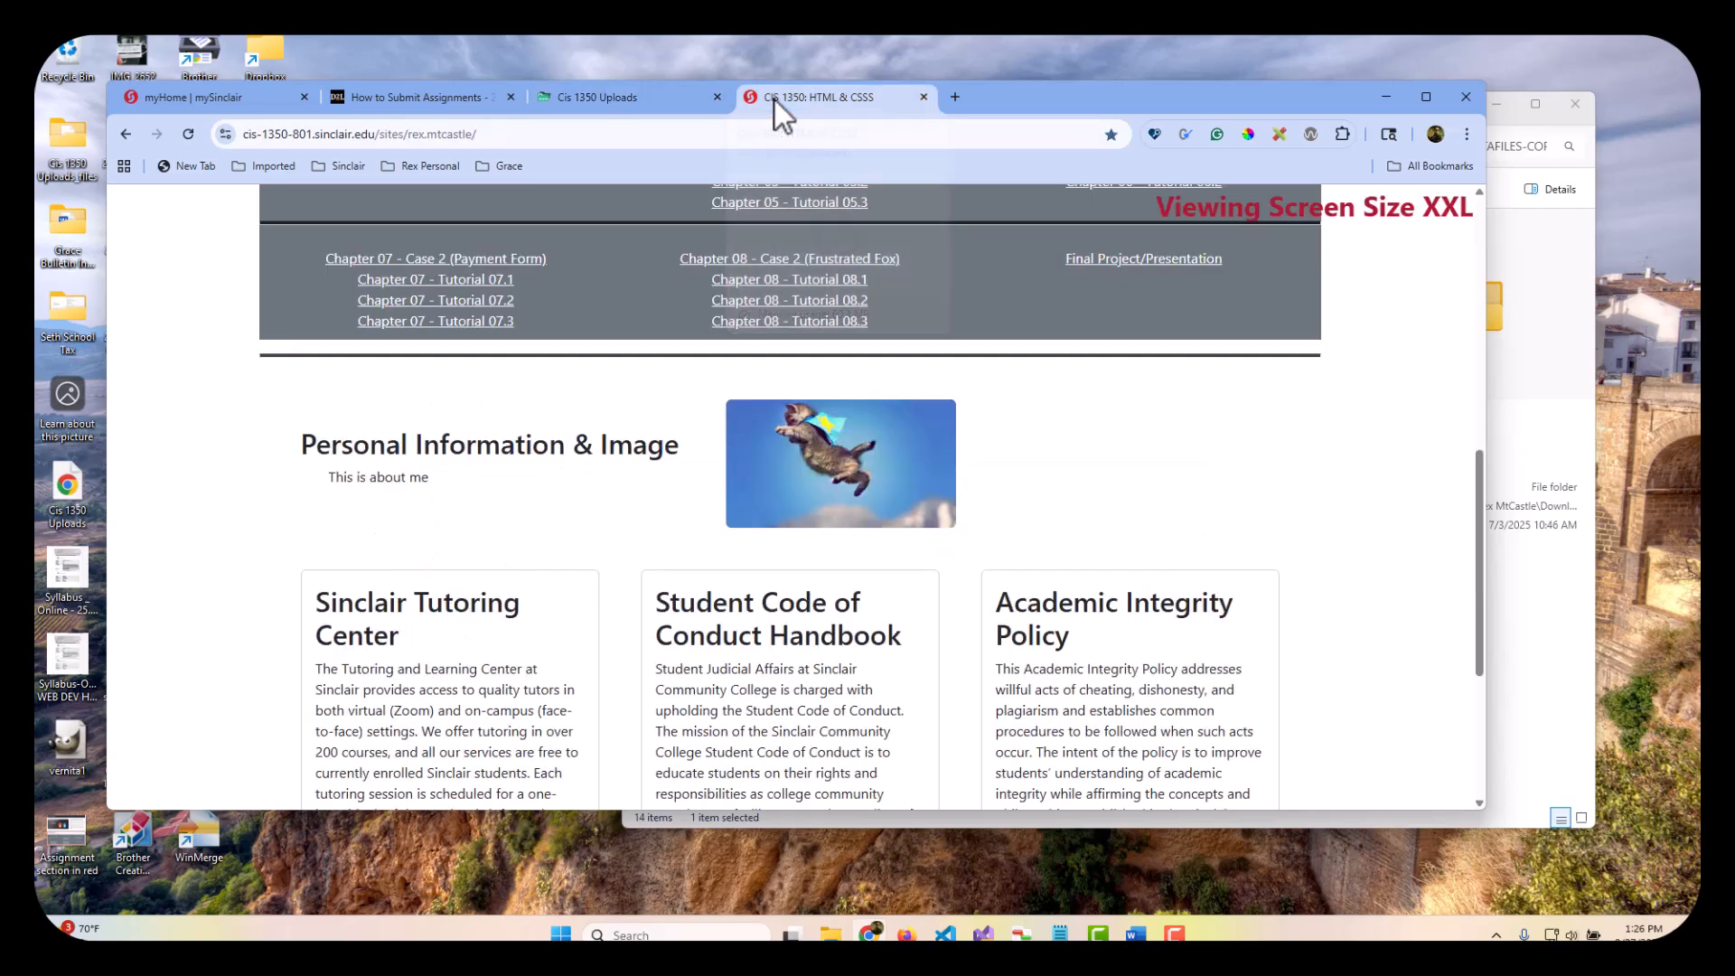
# Step: Review the live site's Assignment Section links, then return to the uploads file list of four items
pyautogui.click(773, 99)
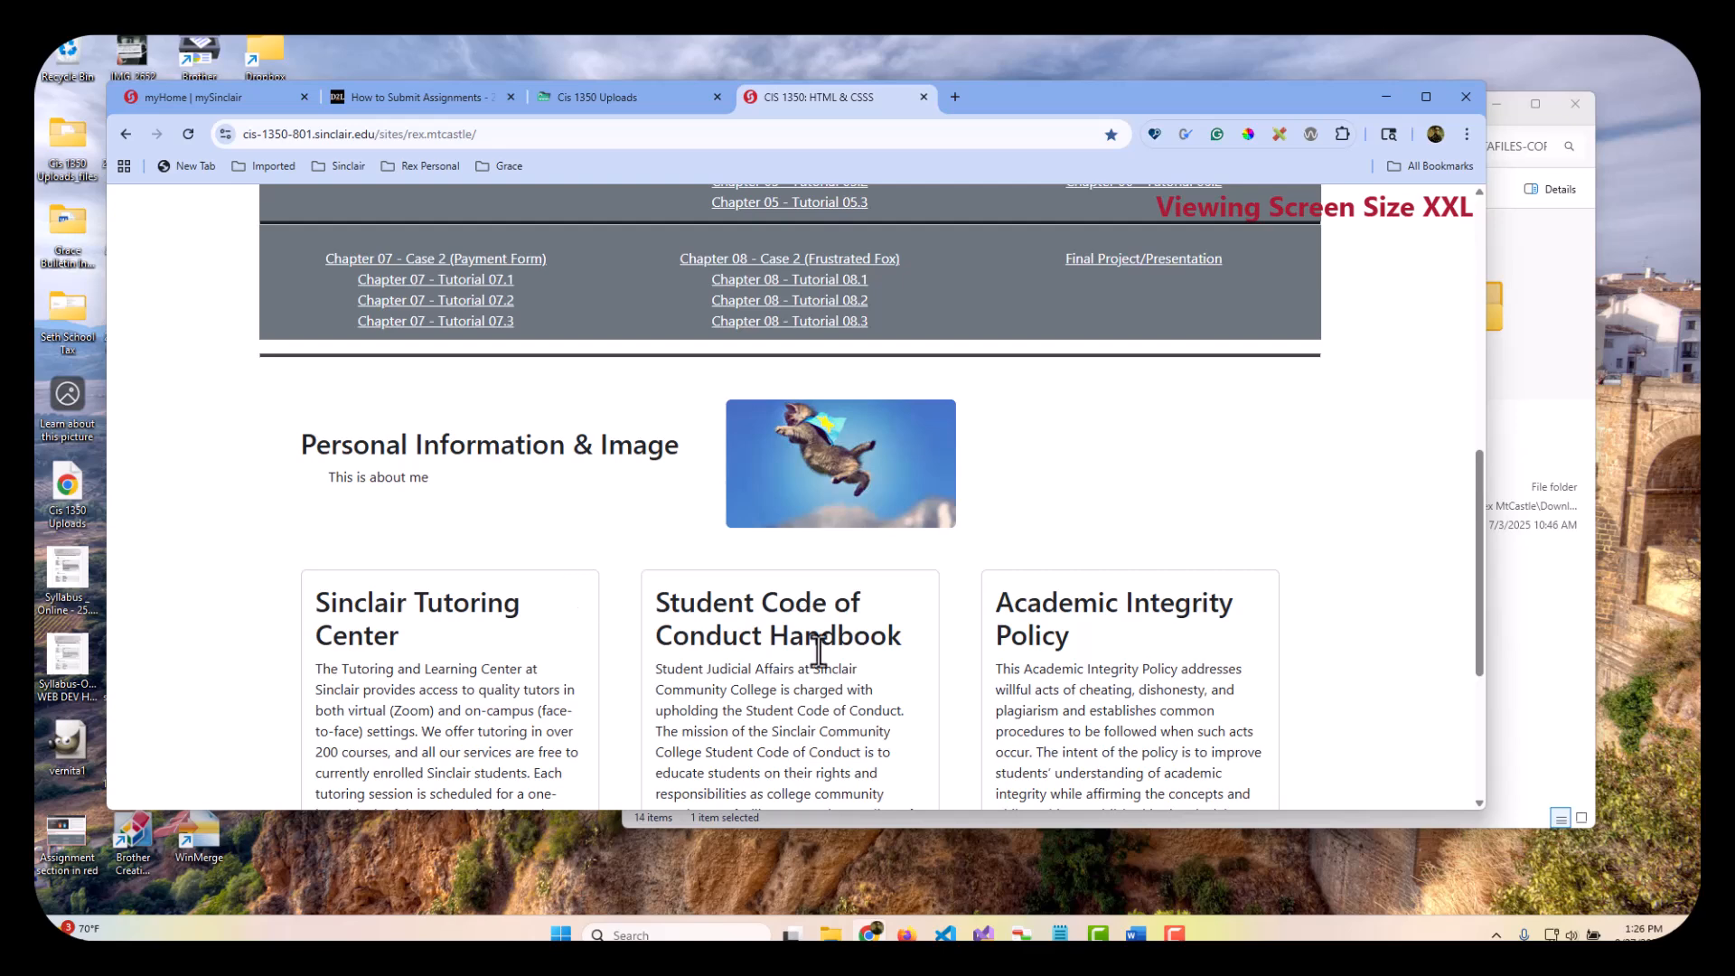
pyautogui.scroll(3, 648, 718)
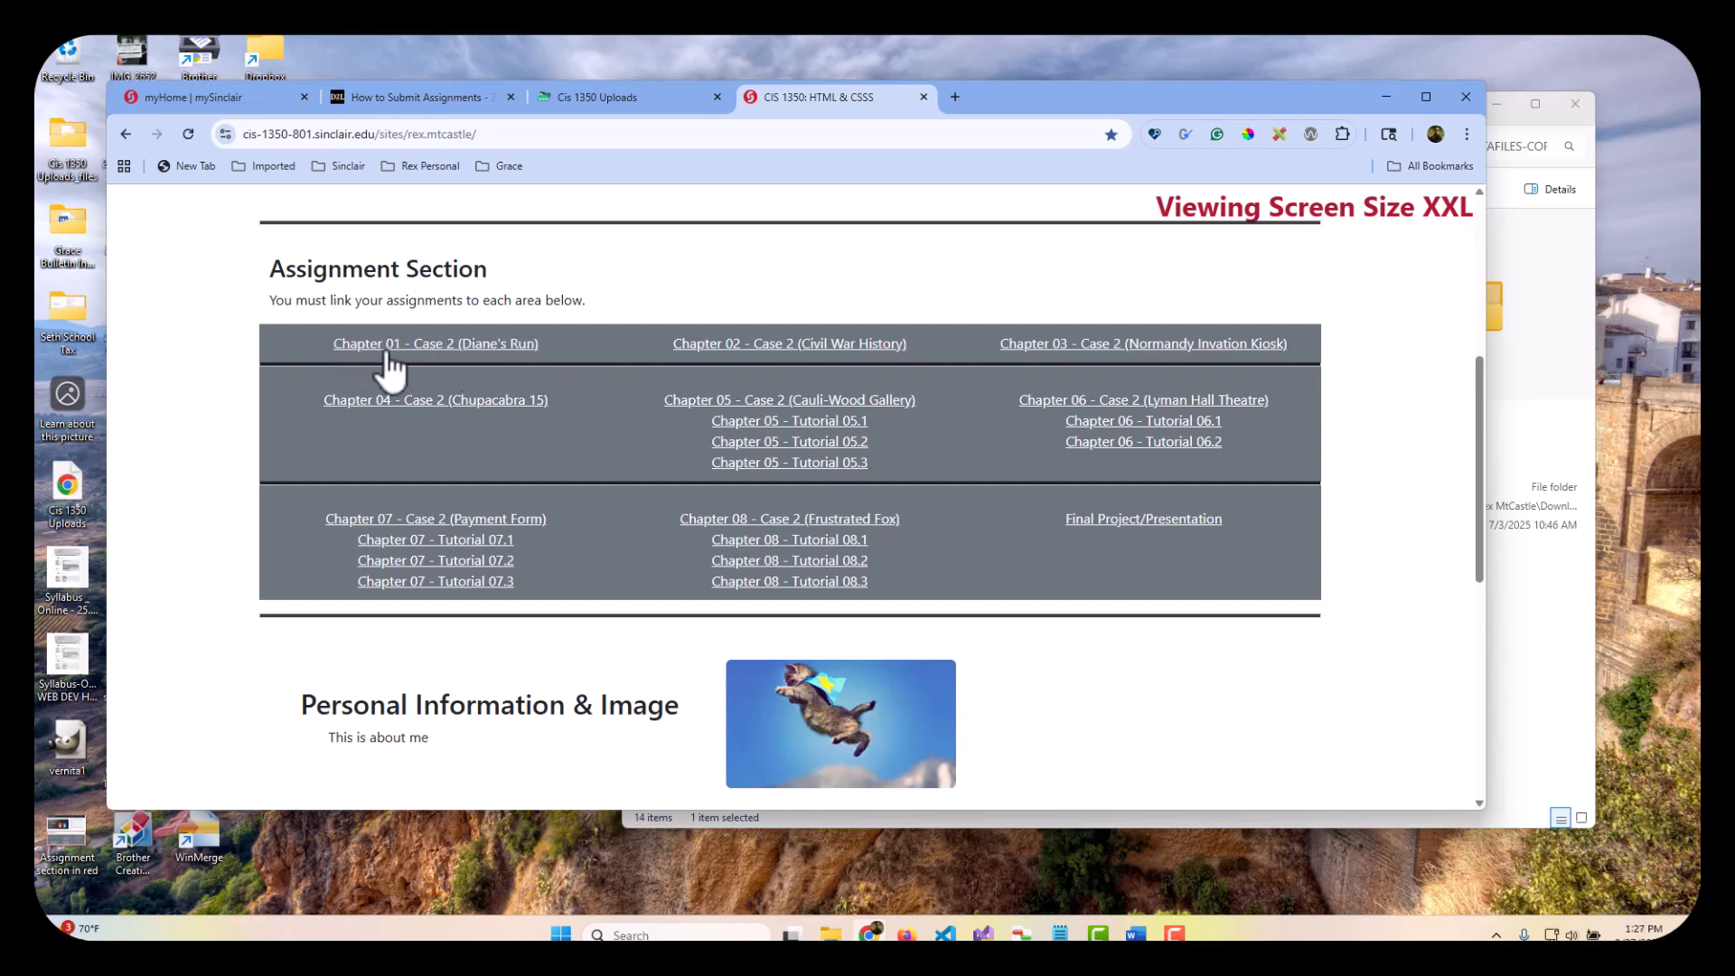
pyautogui.click(622, 96)
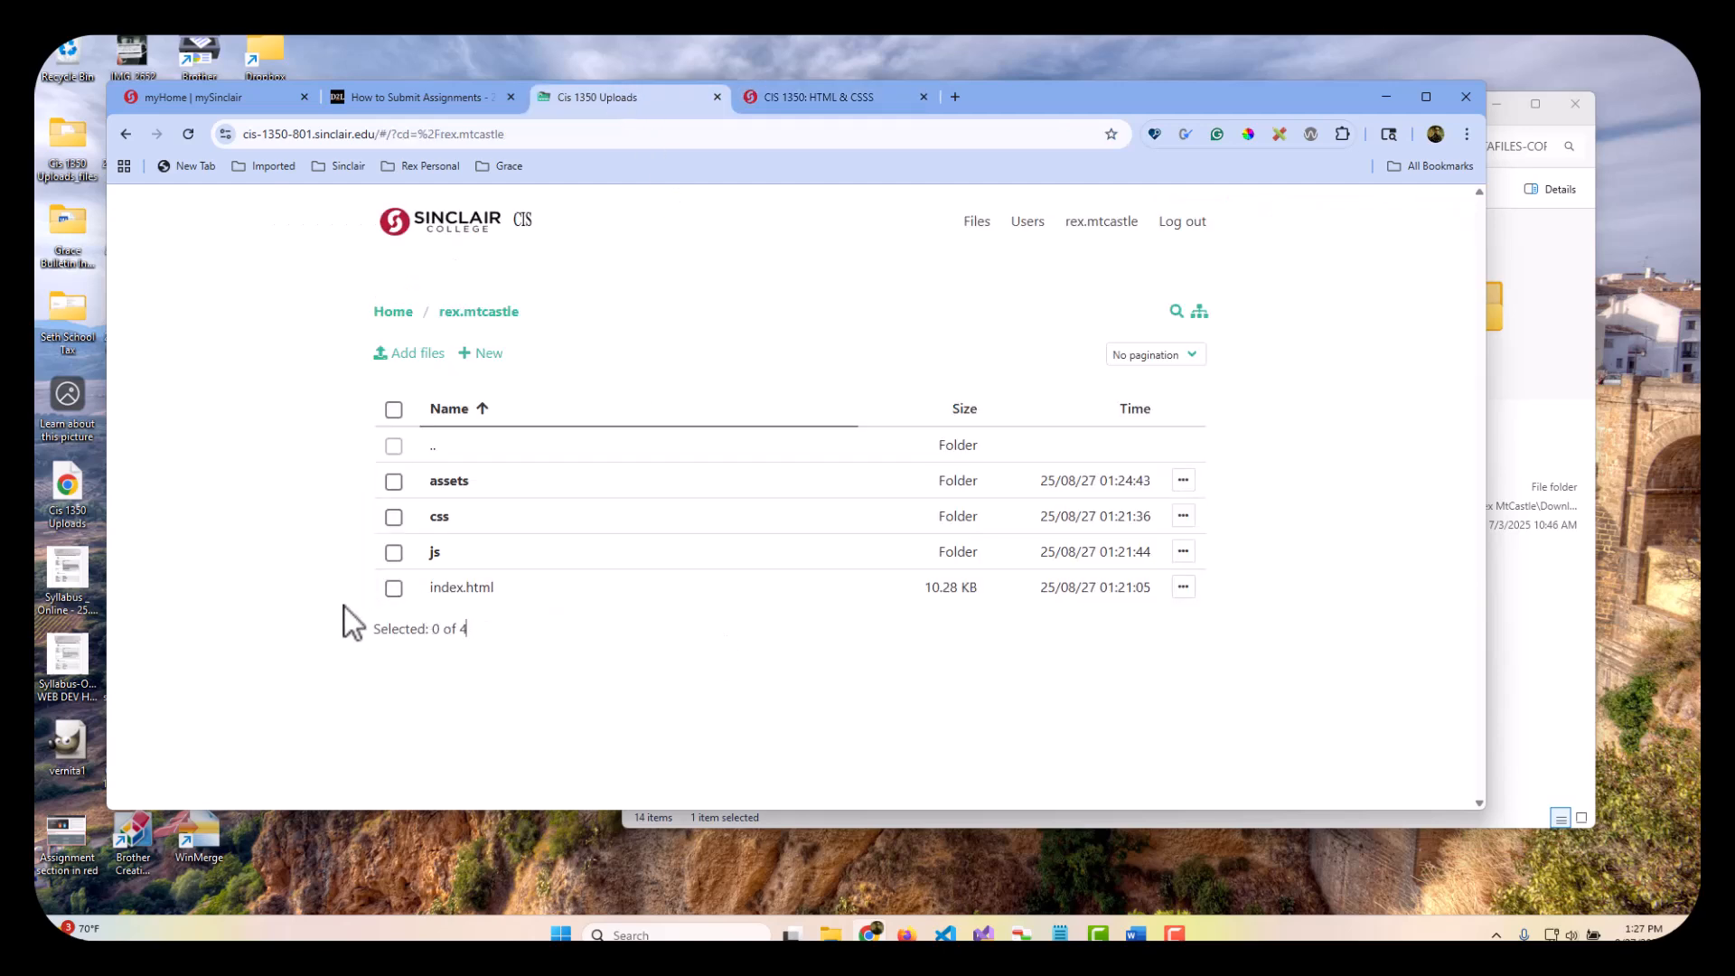
pyautogui.moveTo(344, 608); pyautogui.dragTo(523, 607)
pyautogui.click(582, 669)
pyautogui.click(814, 103)
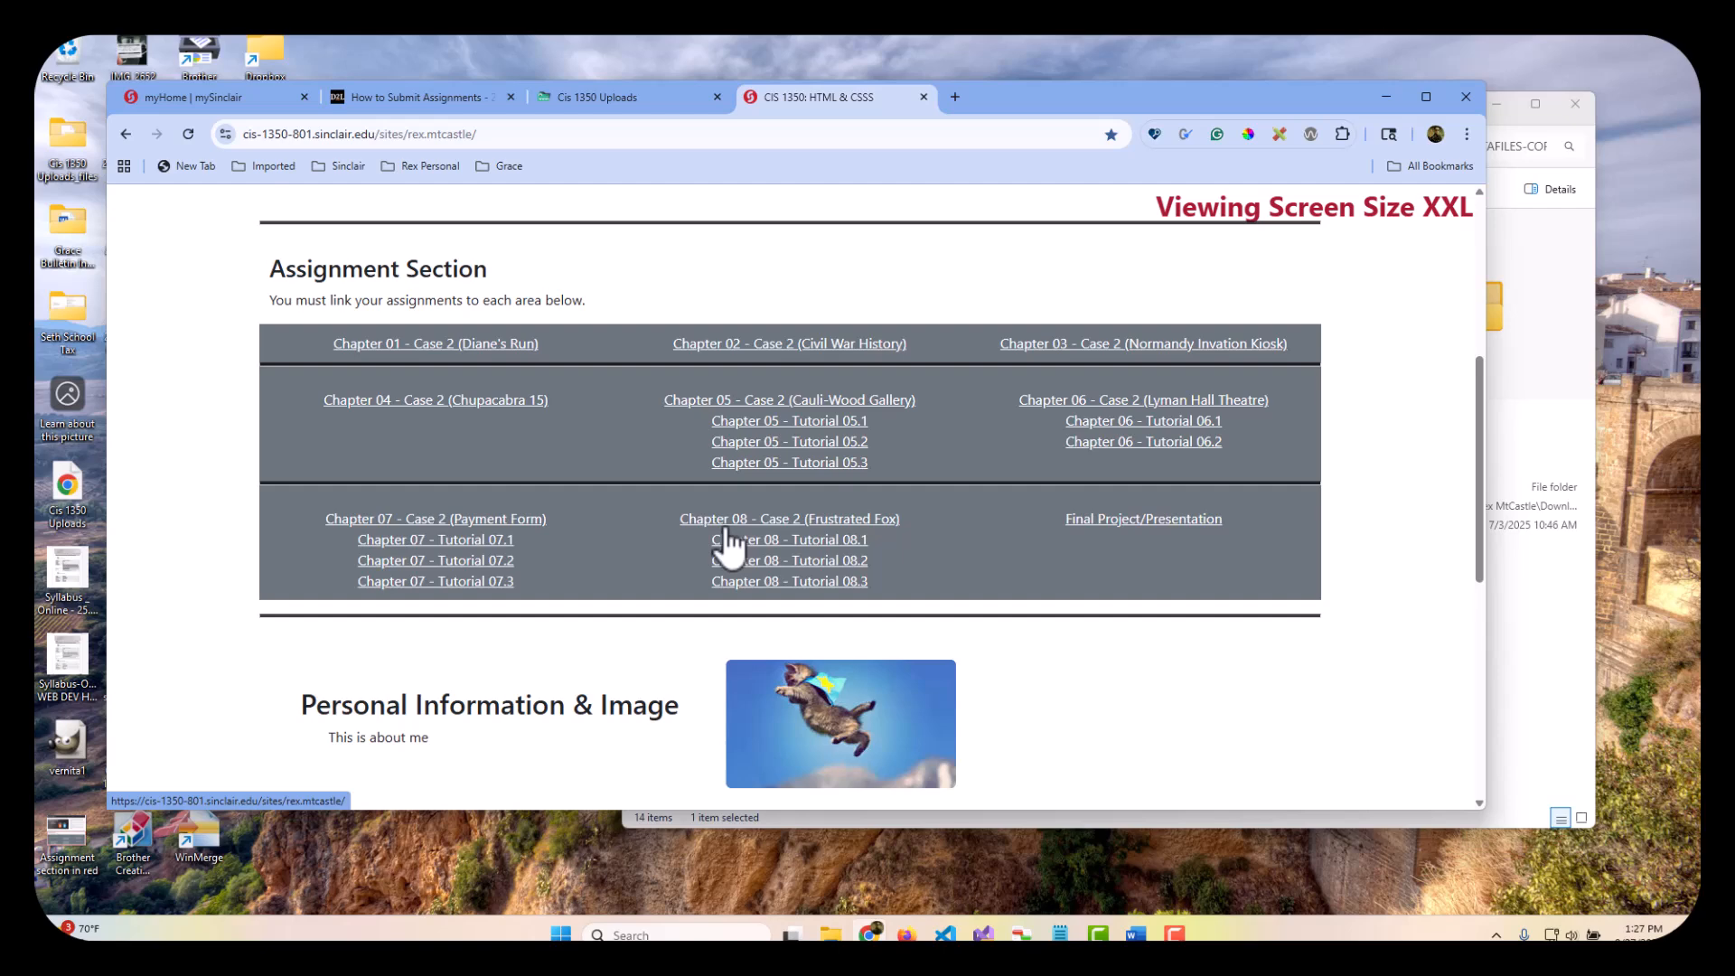
pyautogui.click(589, 98)
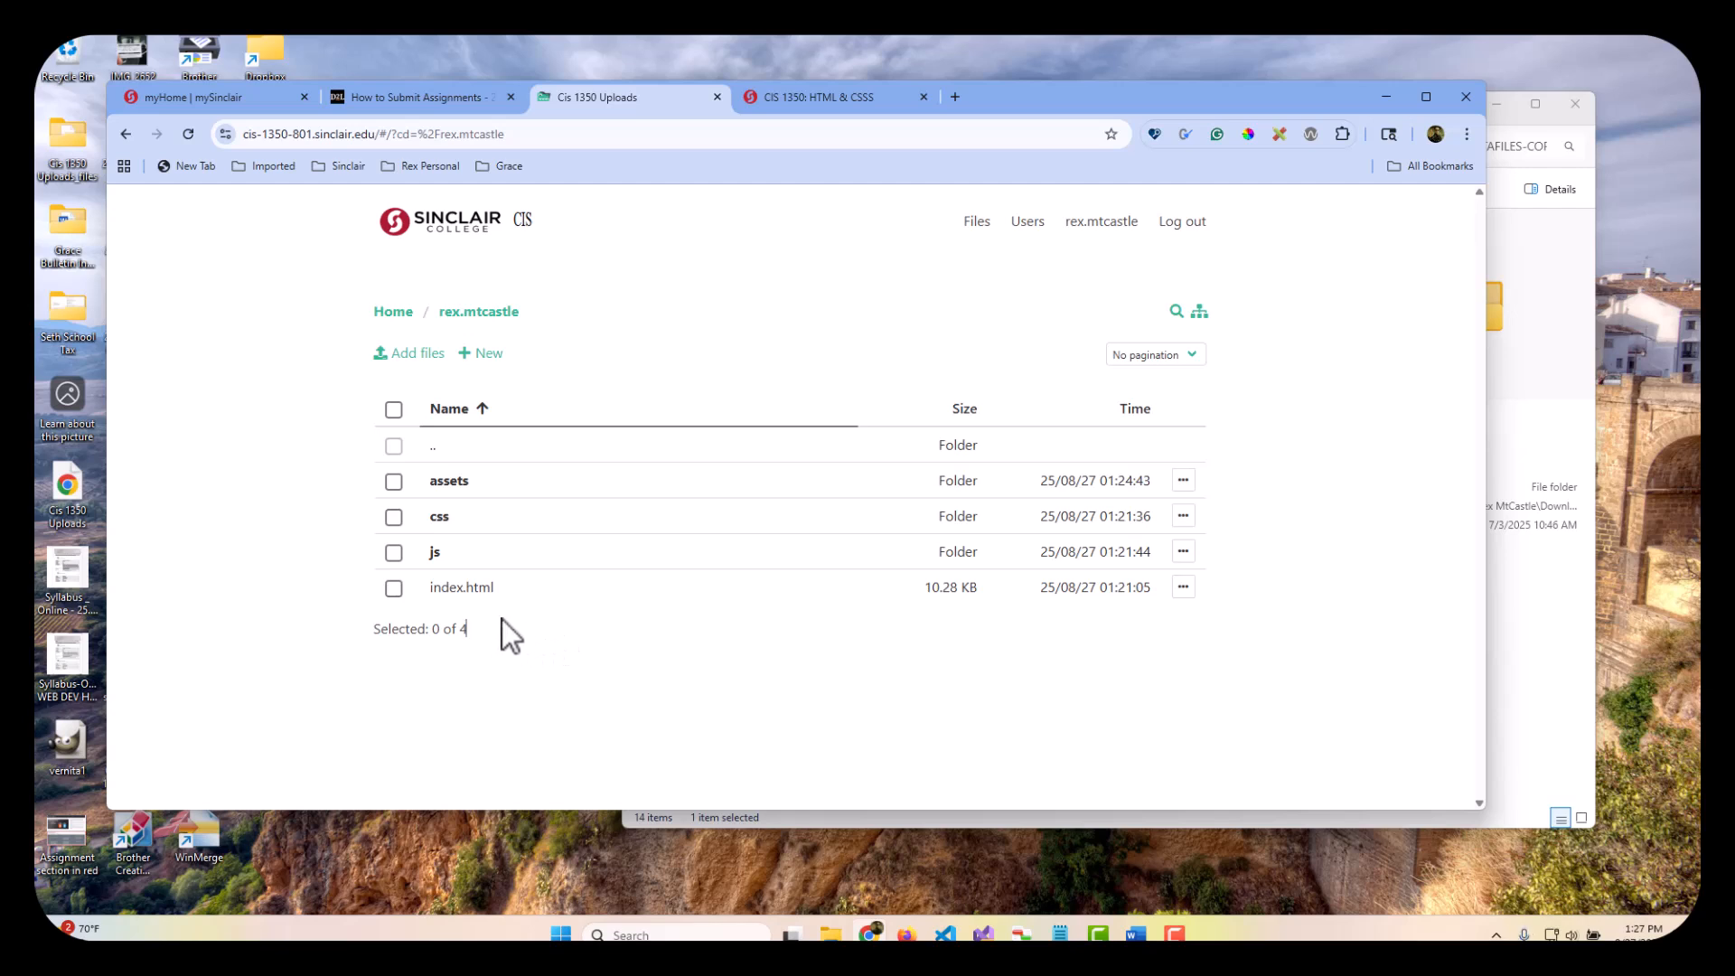
# Step: Check the index.html actions menu, then show the local CIS-1350-DATAFILES-CORRECTED-7-3-25 folder
pyautogui.click(1182, 589)
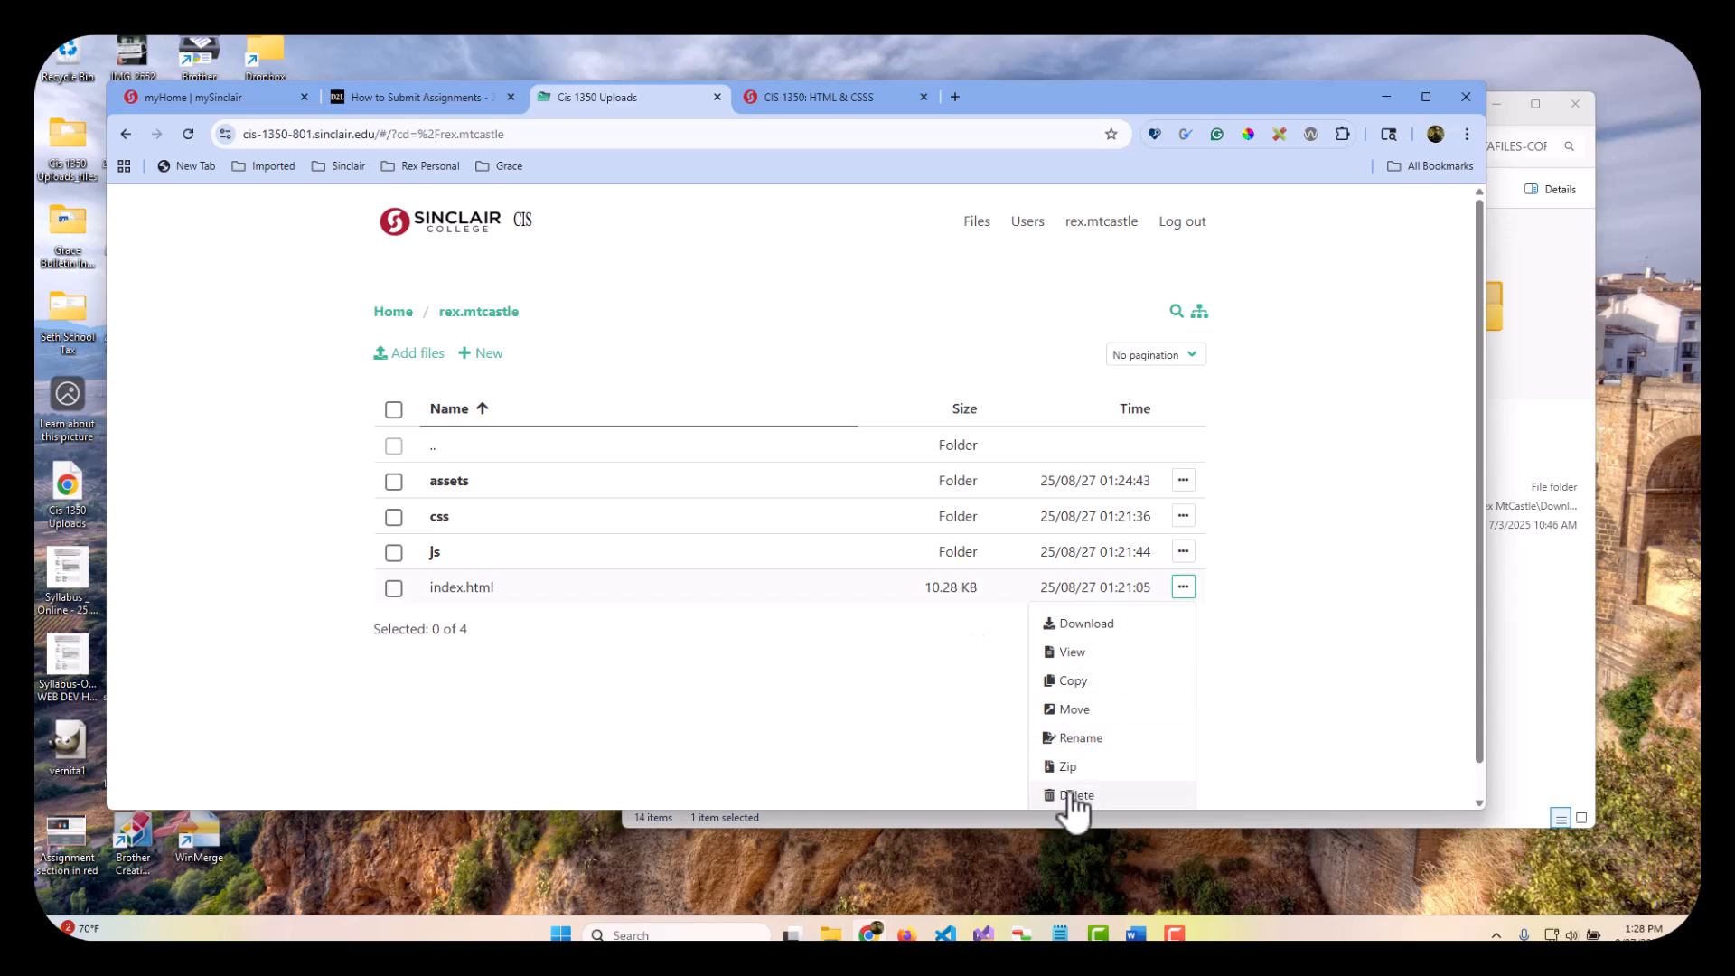
pyautogui.click(763, 707)
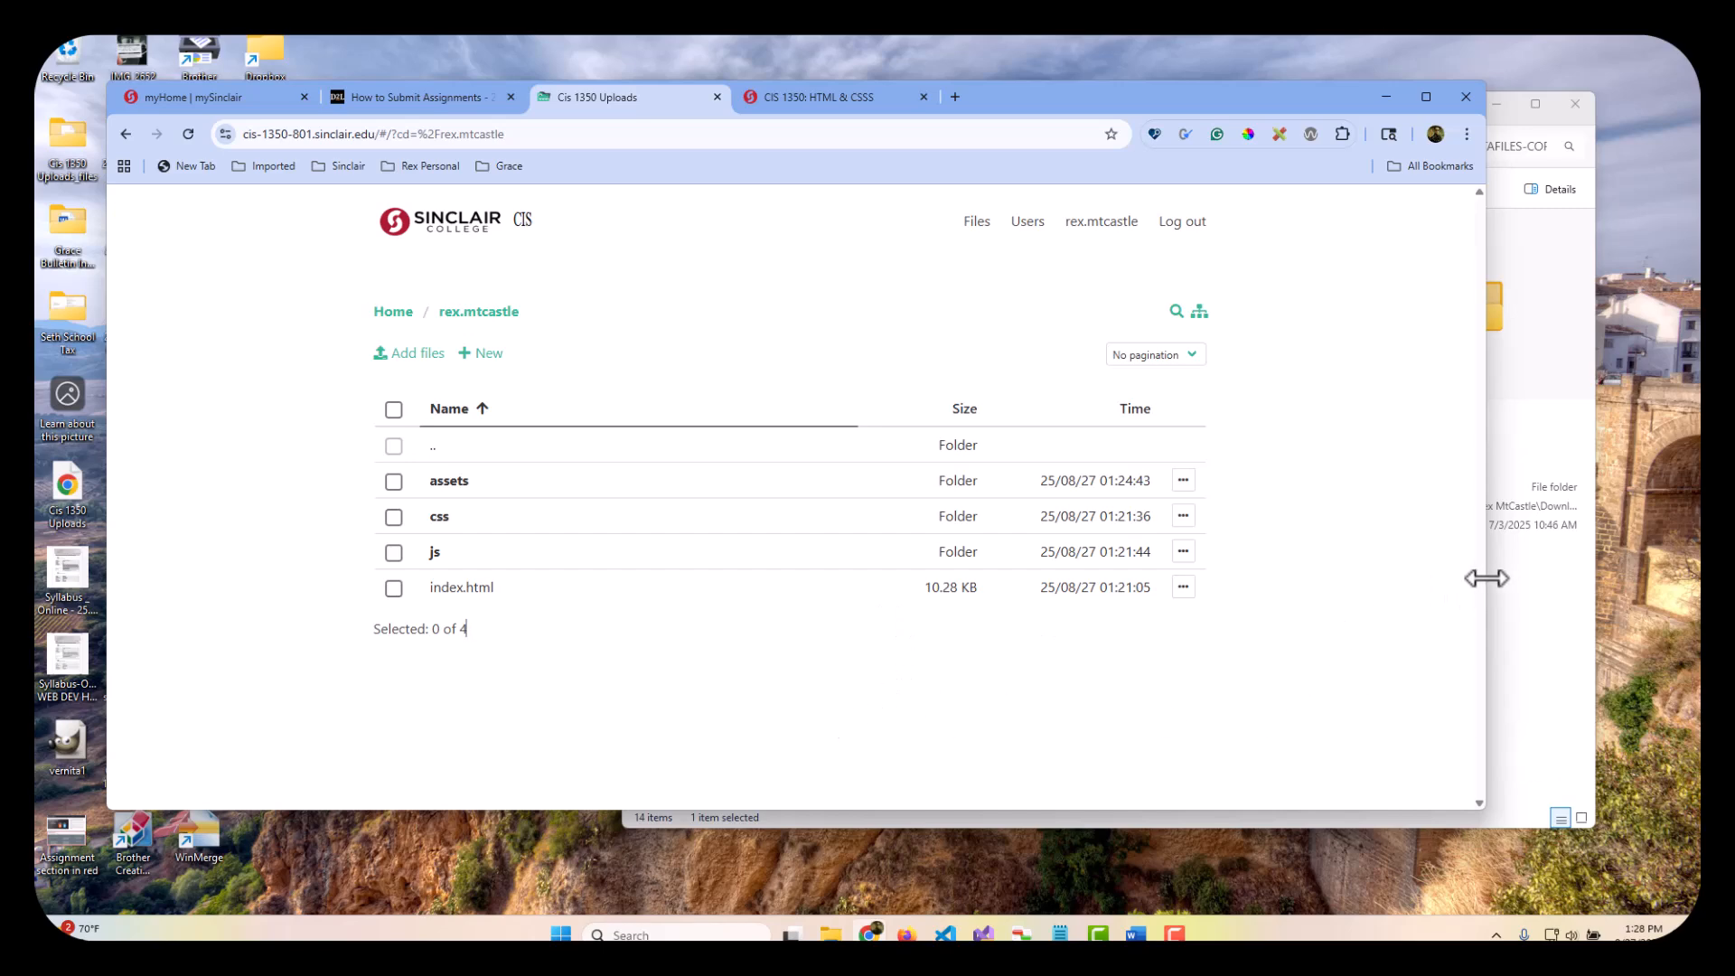
pyautogui.click(1549, 604)
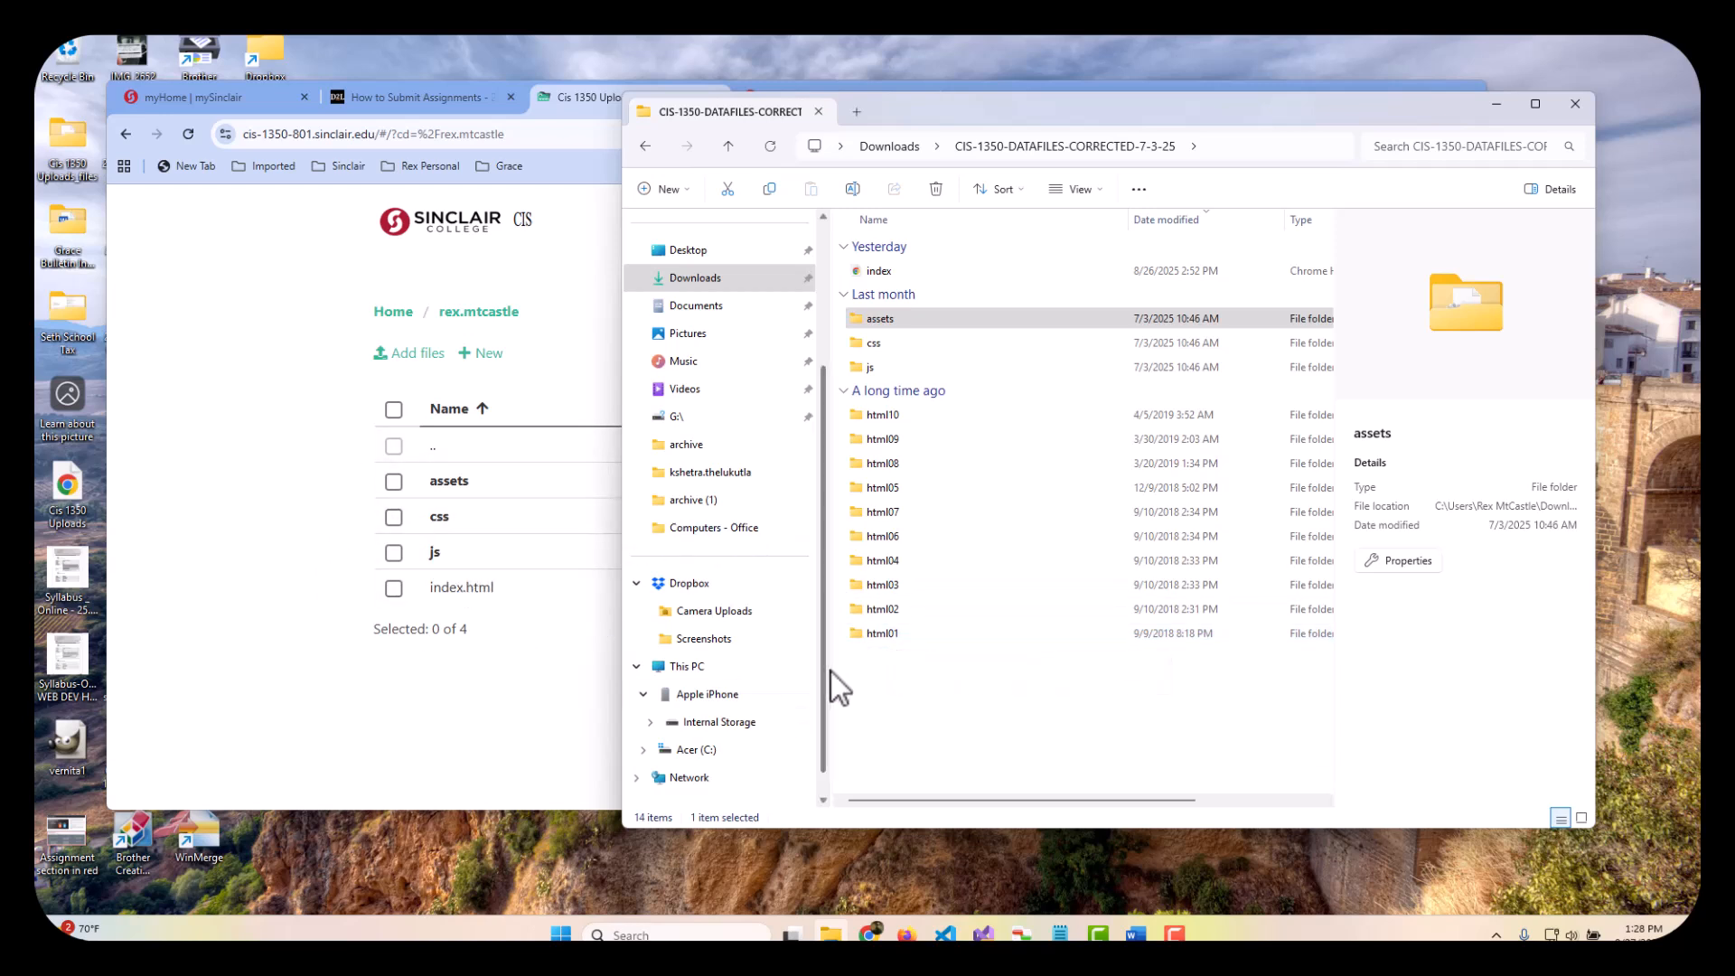
# Step: Open the local html01 data folder, keeping the uploads root listing in front
pyautogui.click(874, 640)
pyautogui.doubleClick(874, 640)
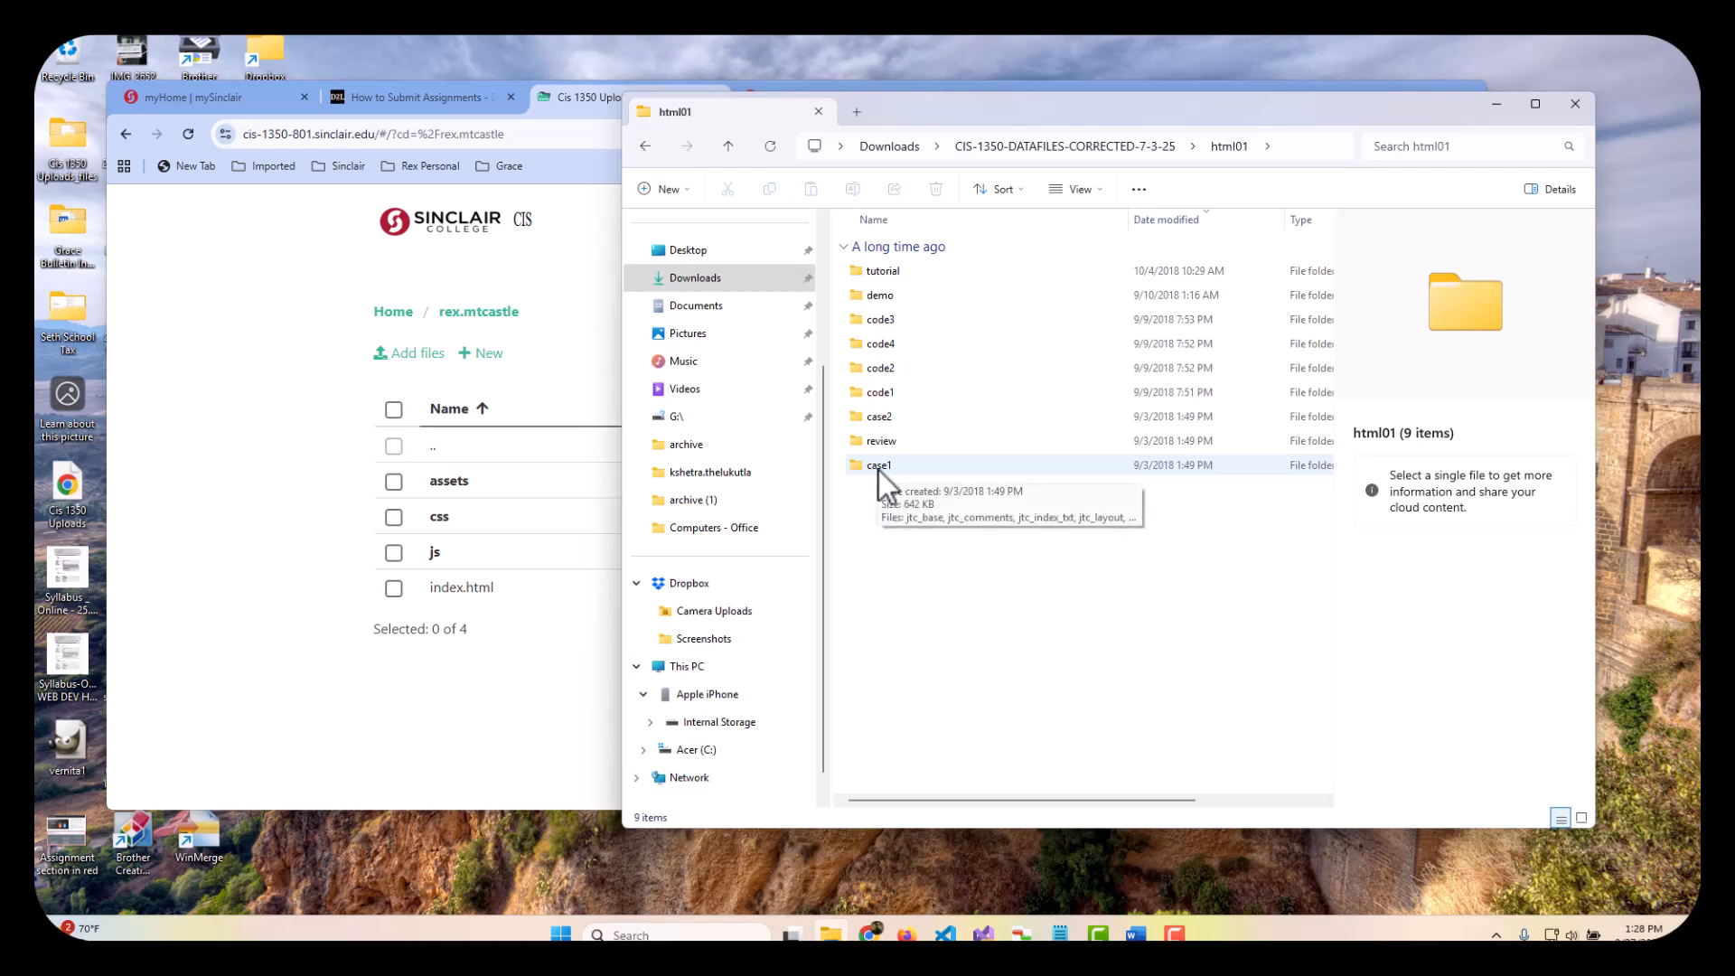
pyautogui.click(506, 664)
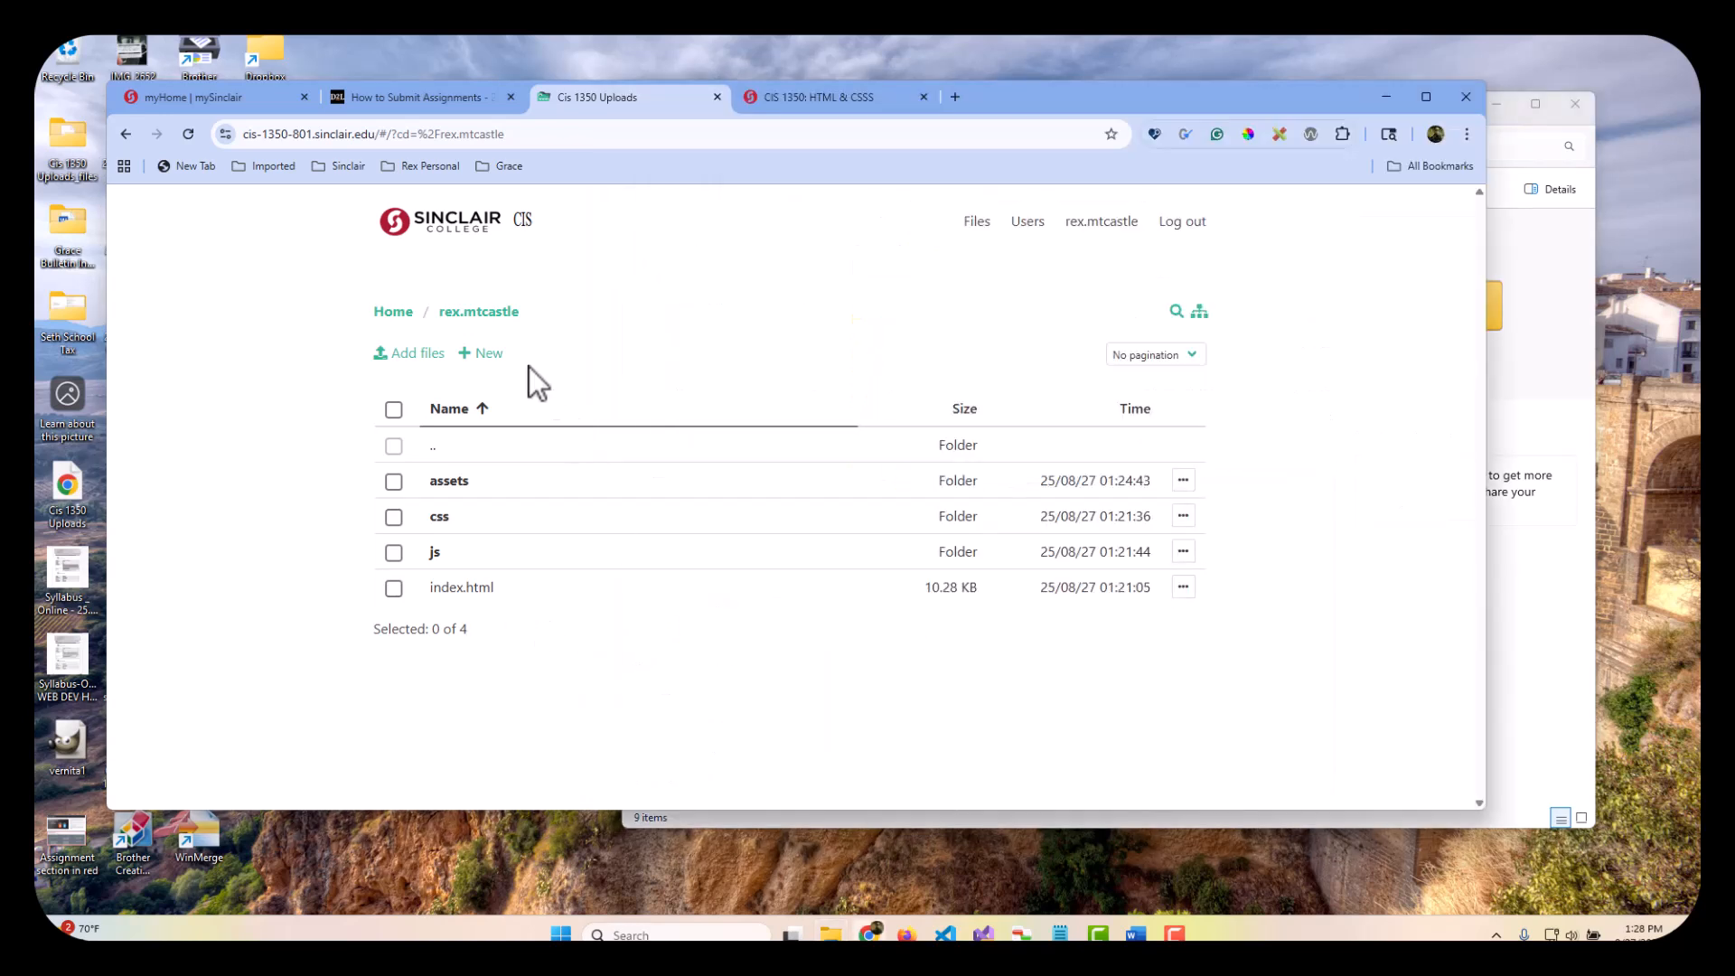
# Step: Create a new folder named html01 in the site root and open it
pyautogui.click(488, 360)
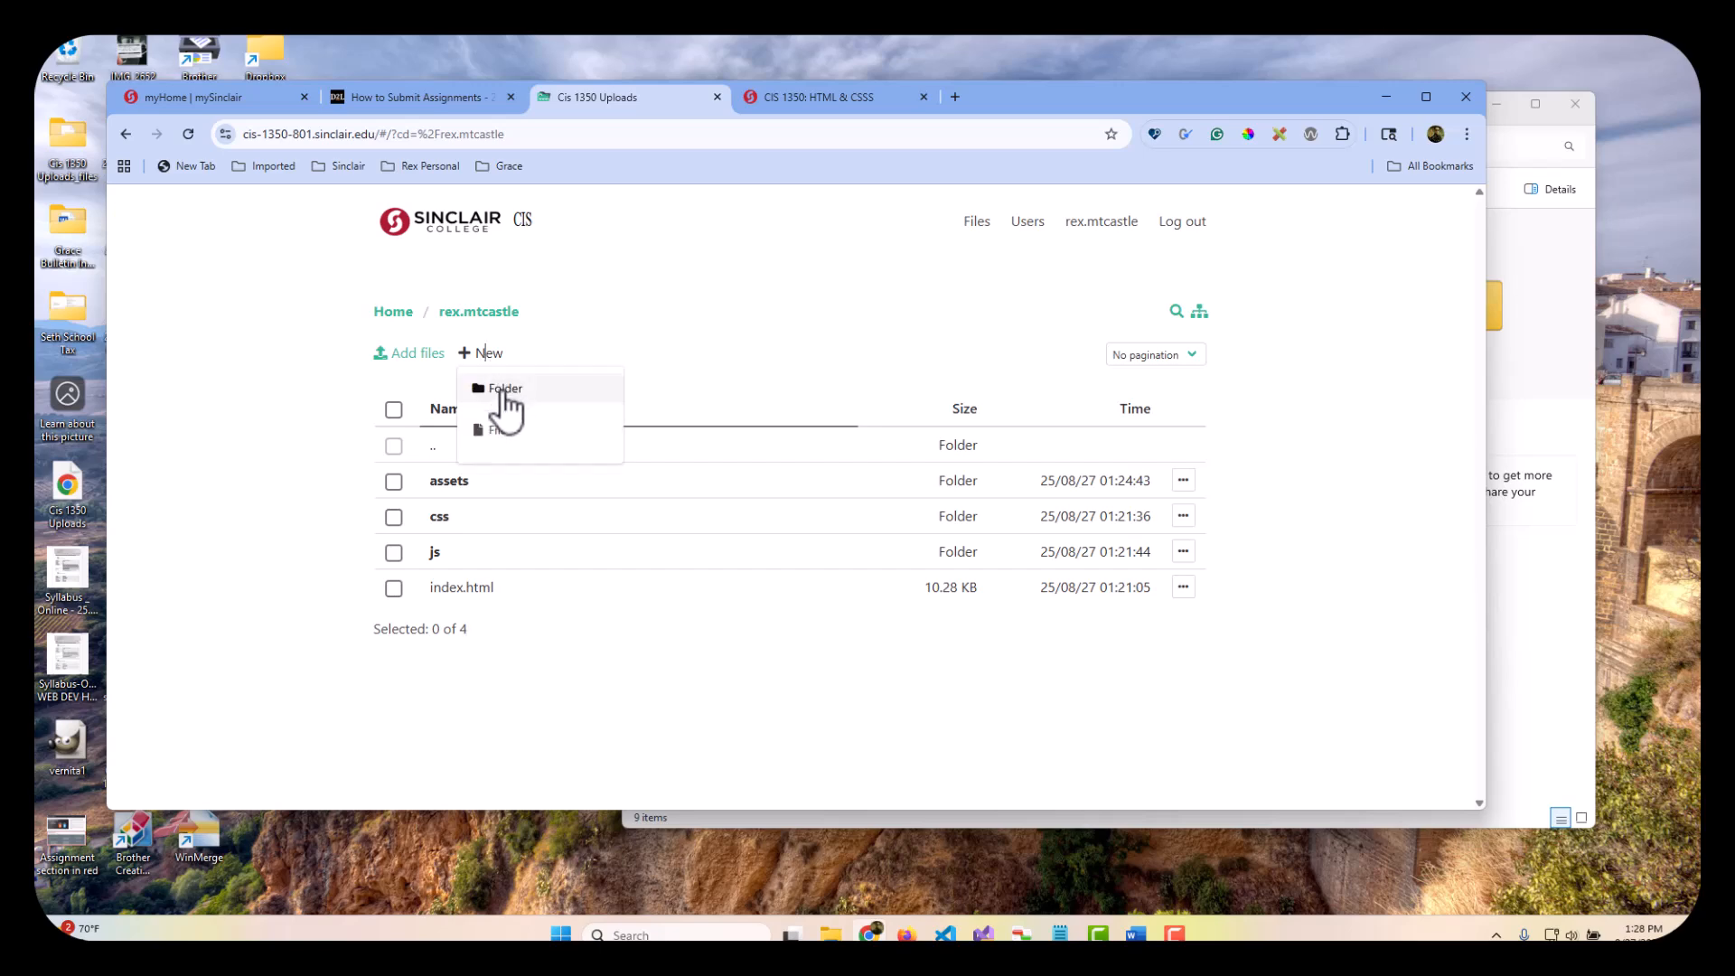
pyautogui.click(503, 391)
pyautogui.write('html')
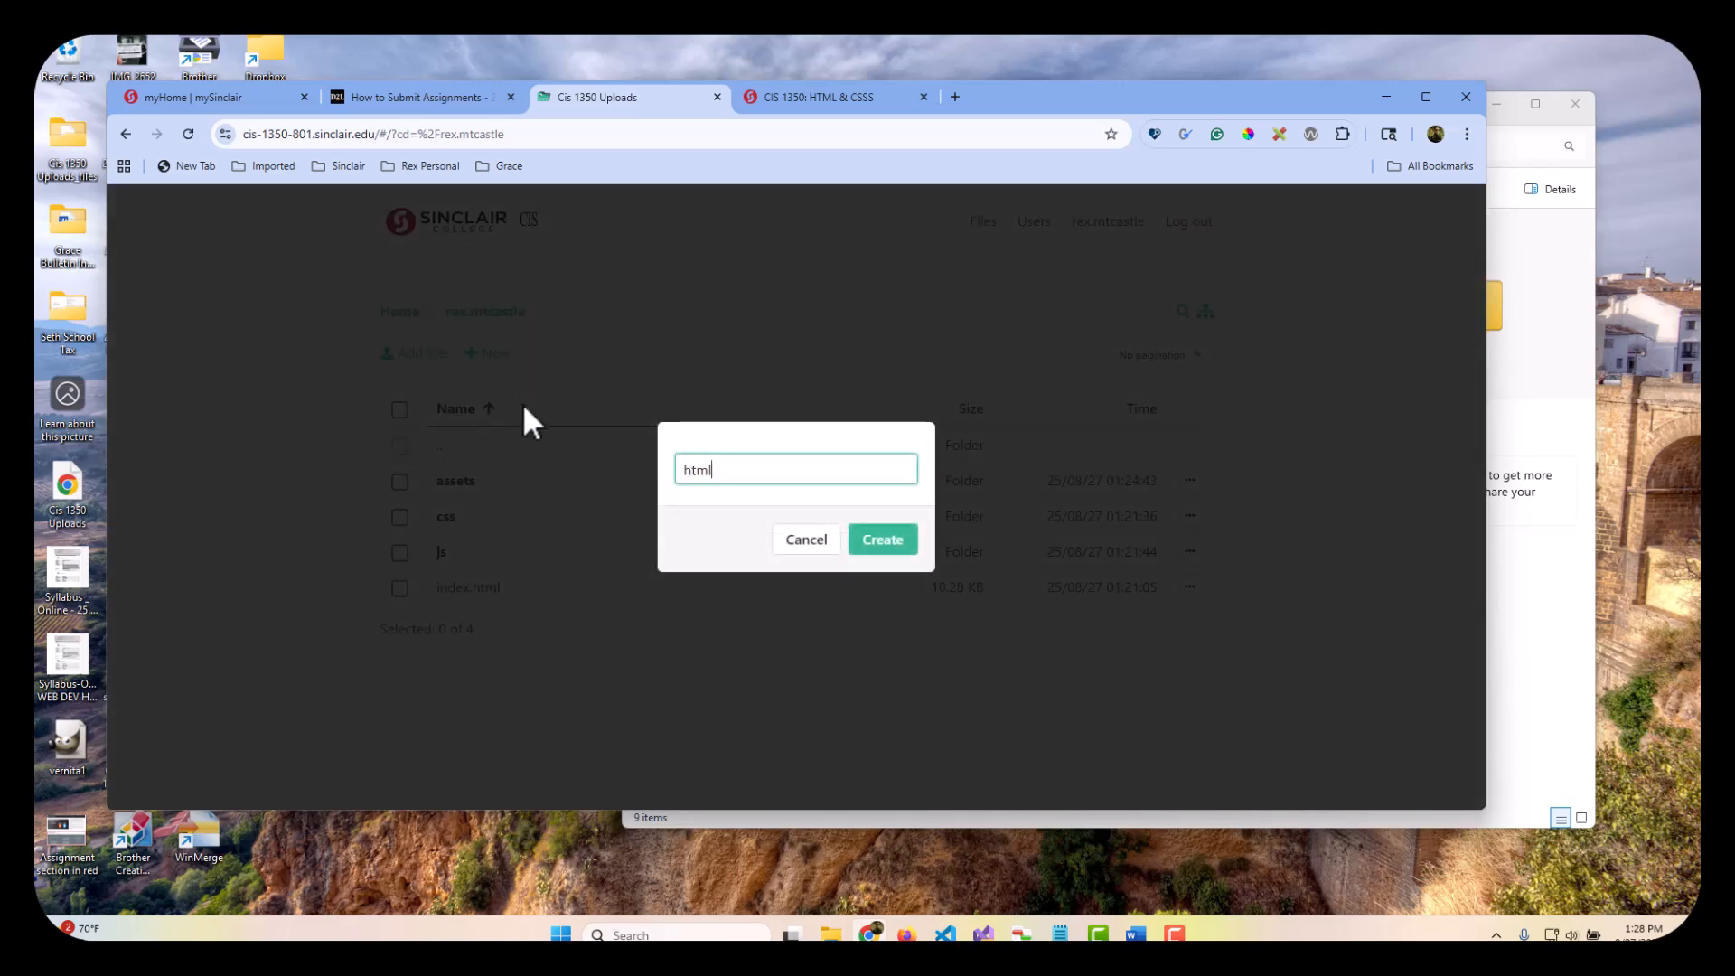
pyautogui.write('01')
pyautogui.click(881, 542)
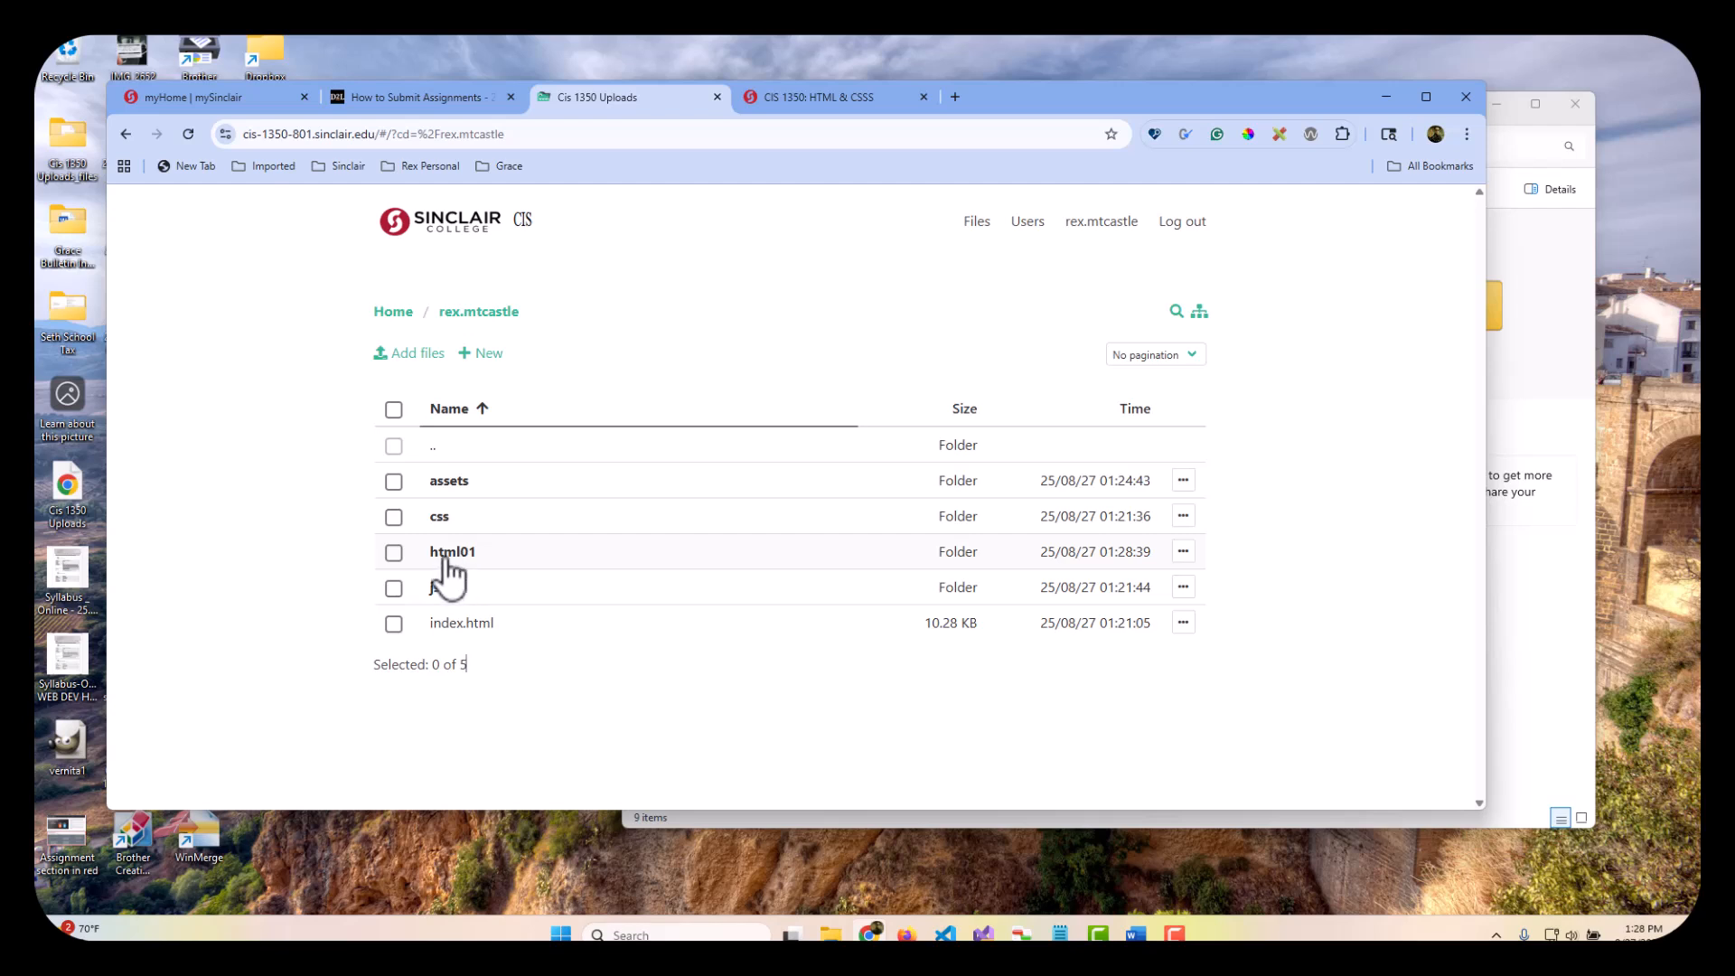
pyautogui.click(449, 558)
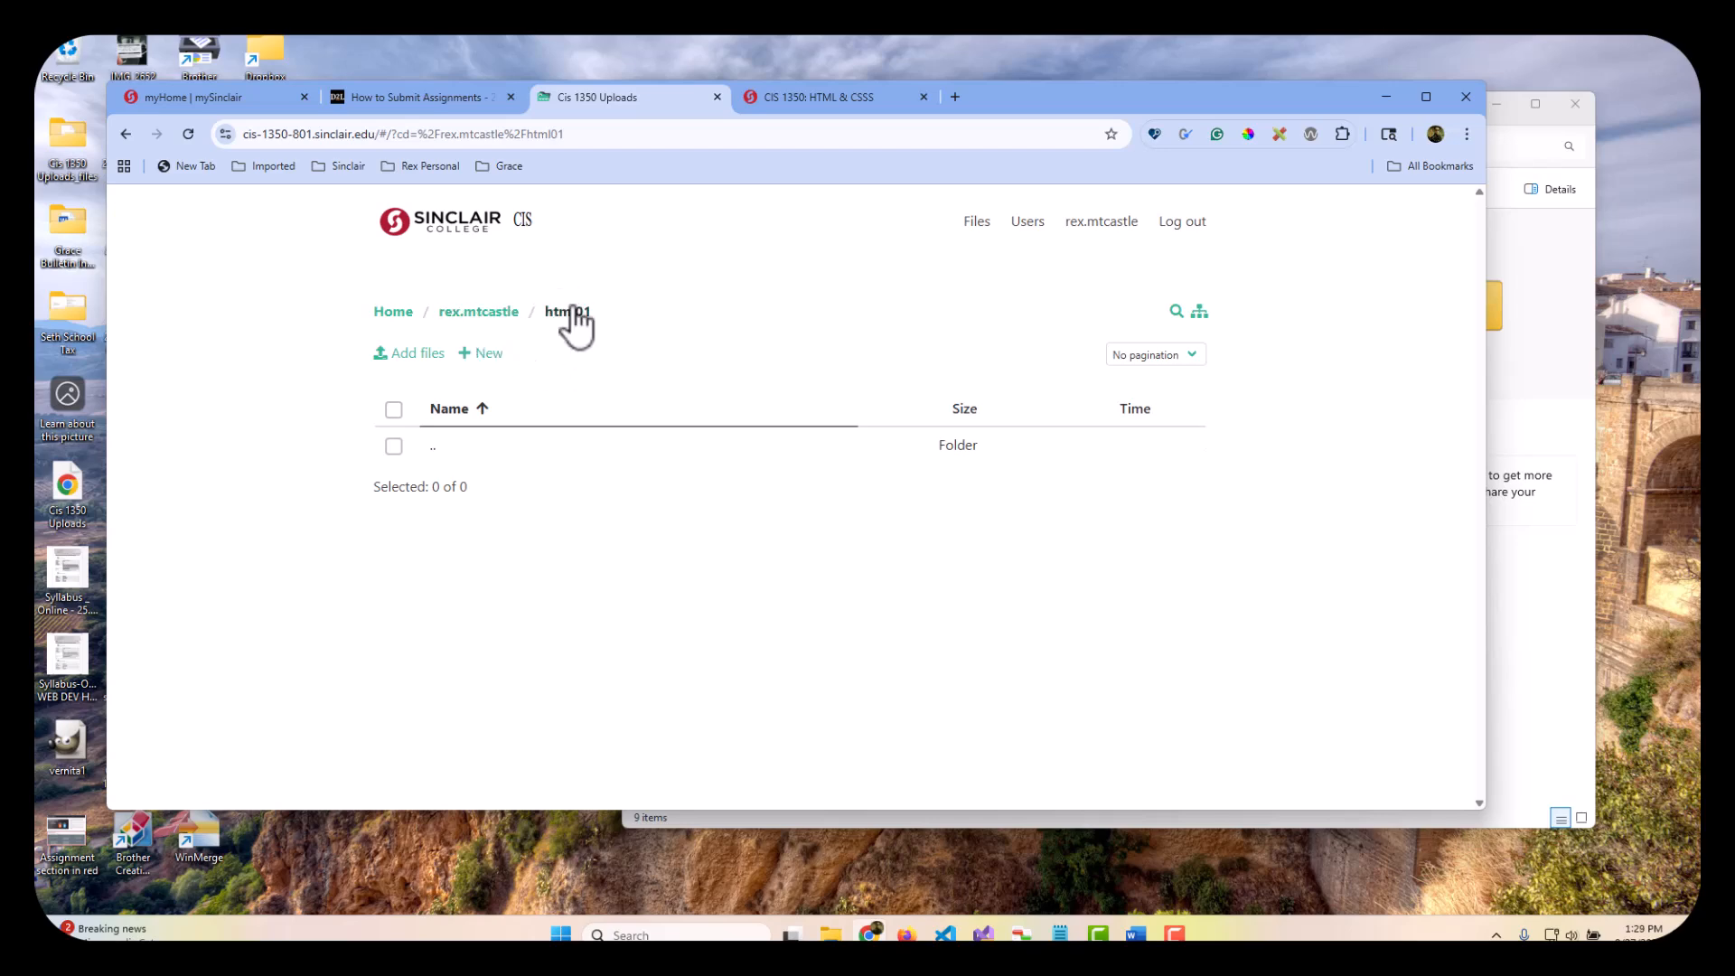
# Step: Upload the local case2 folder (12 files) into the server's html01 folder and open case2 locally
pyautogui.click(1541, 618)
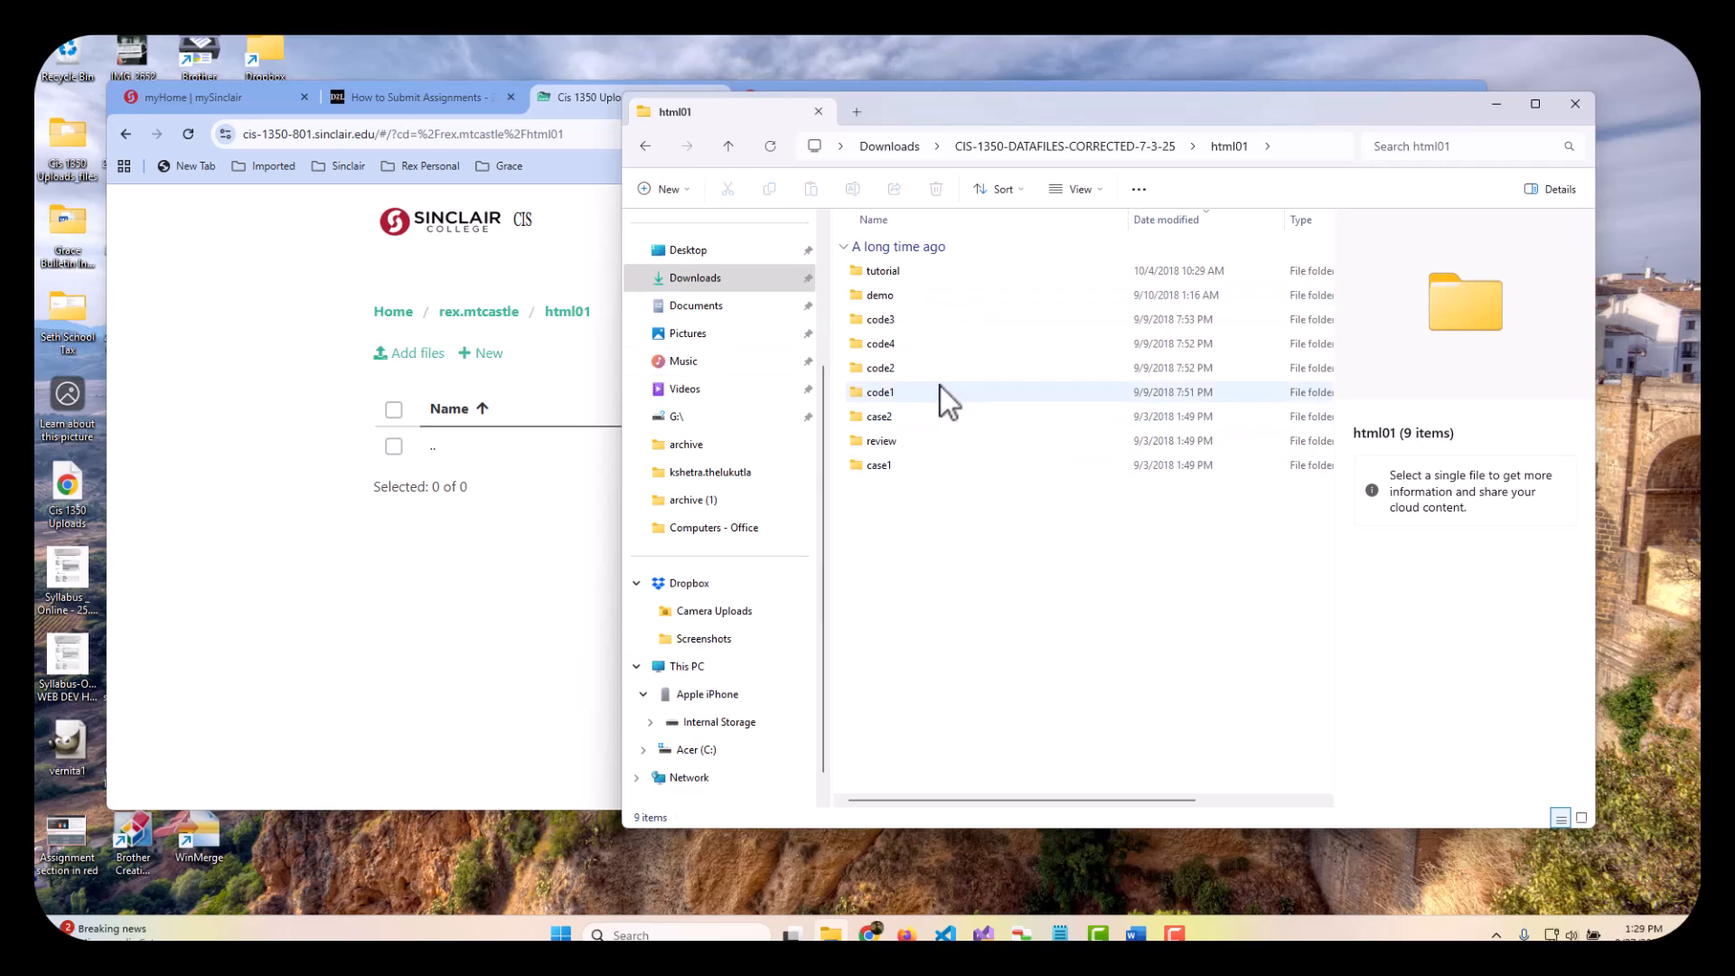
pyautogui.moveTo(876, 420); pyautogui.dragTo(469, 487)
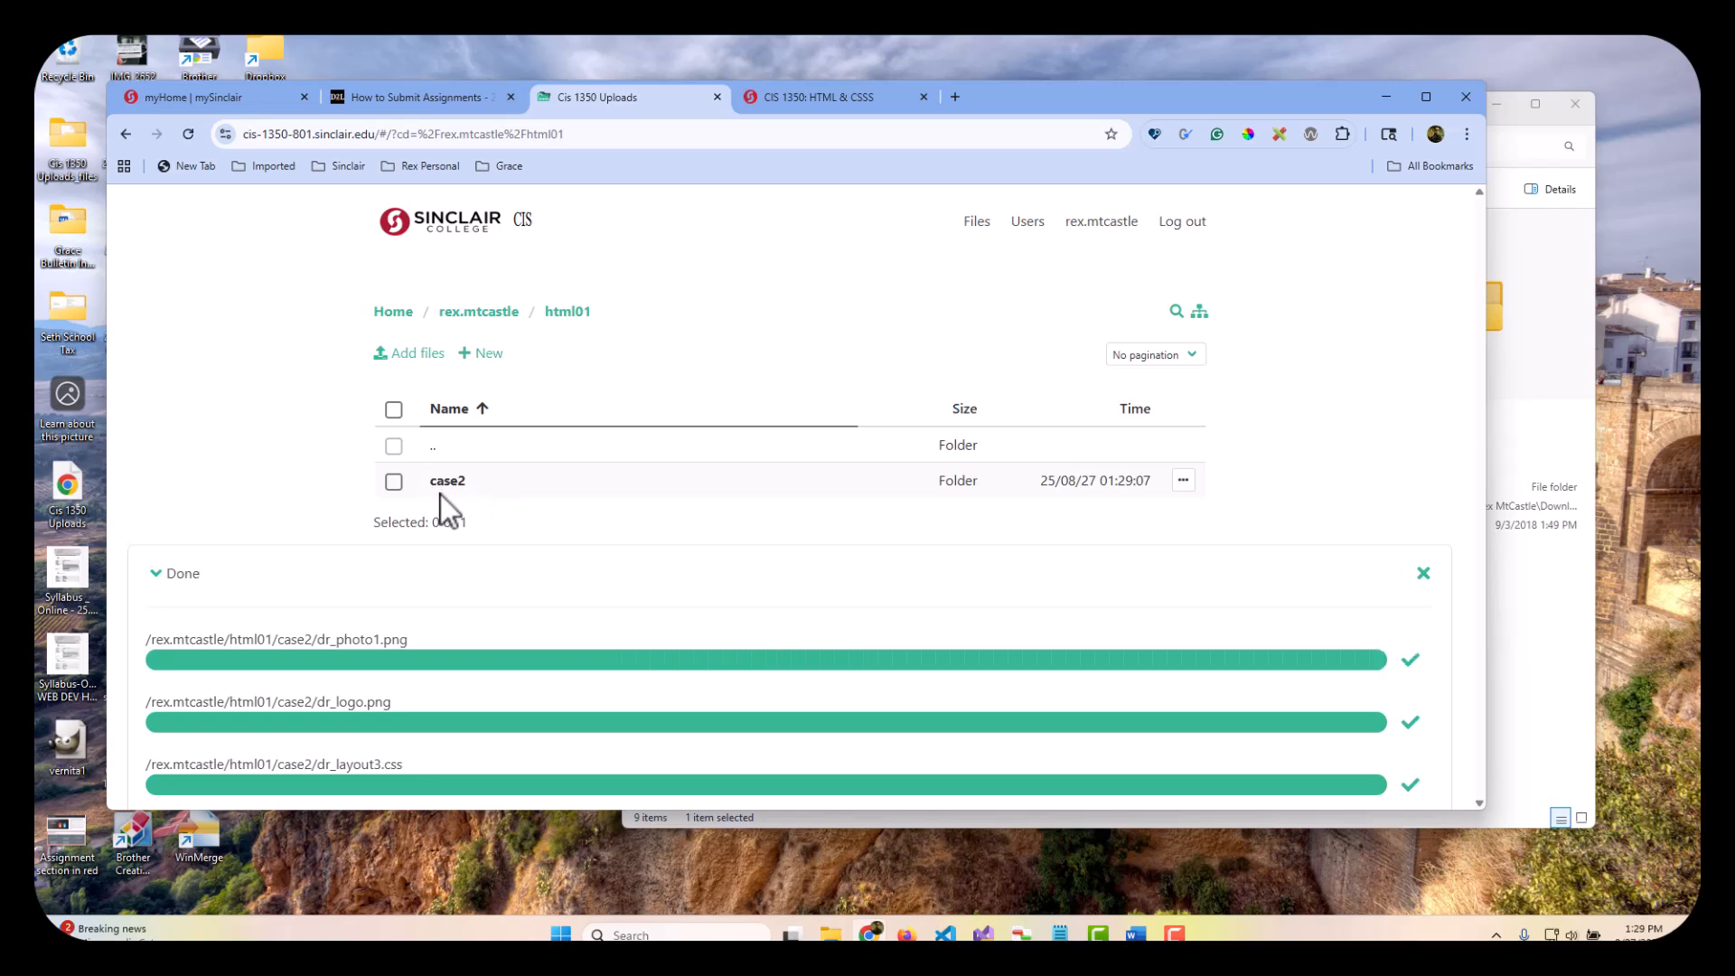
pyautogui.click(1422, 574)
pyautogui.click(1536, 647)
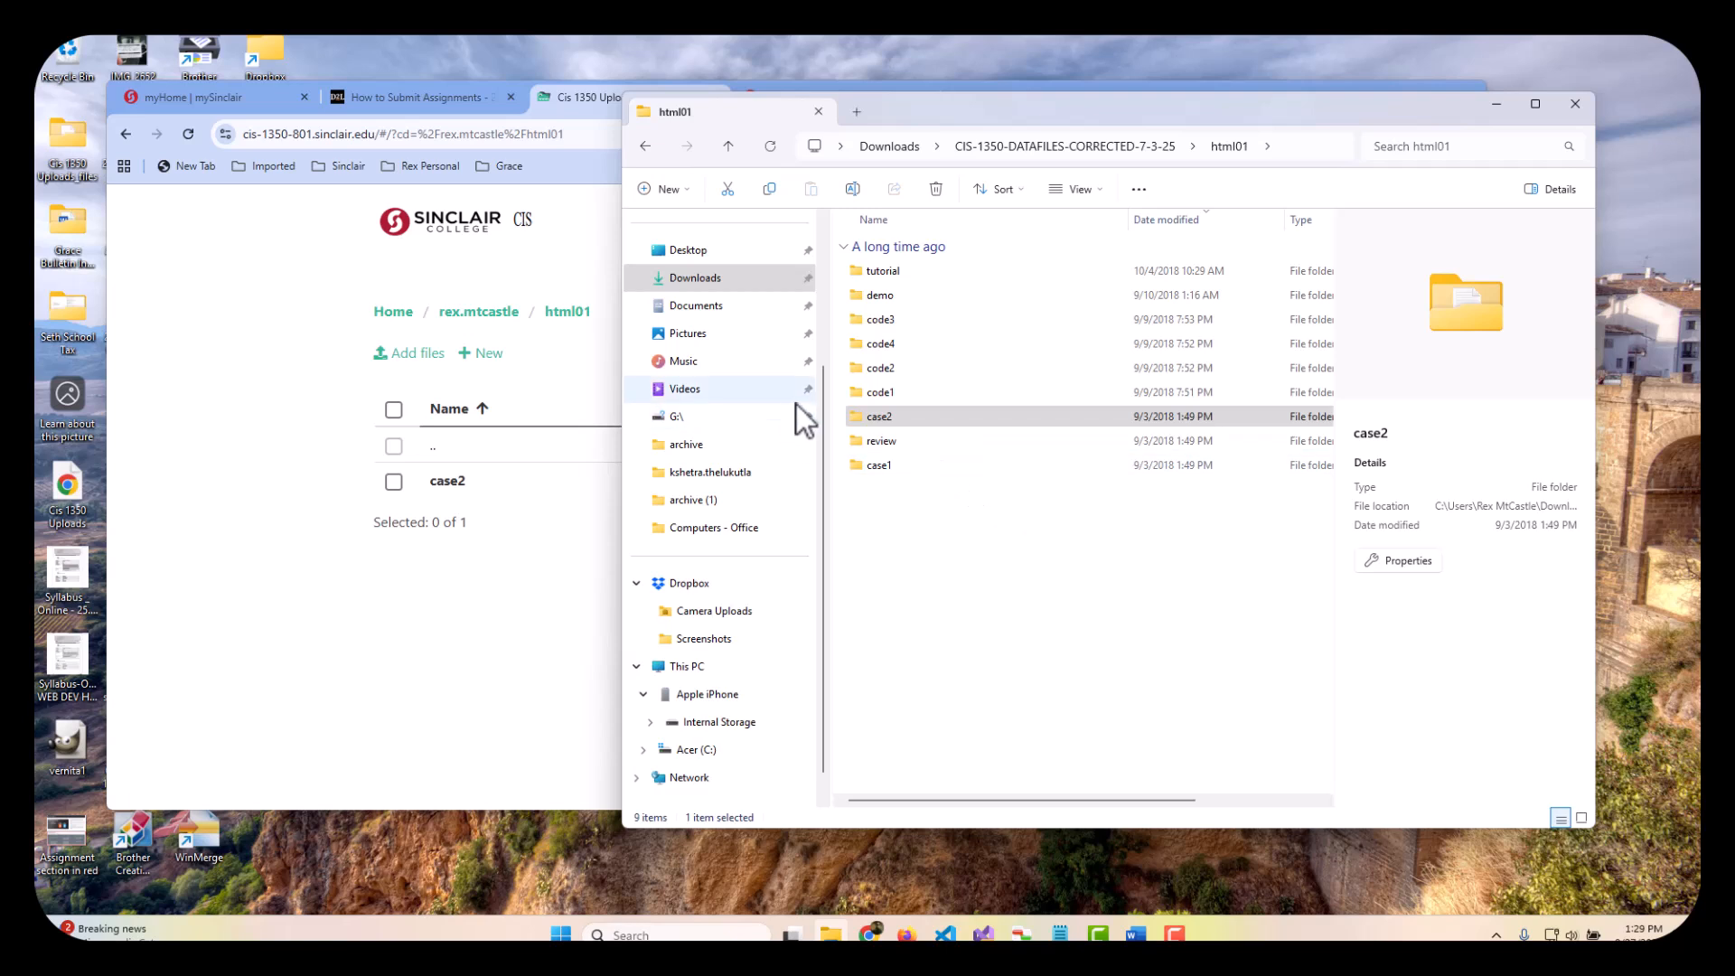
pyautogui.doubleClick(877, 416)
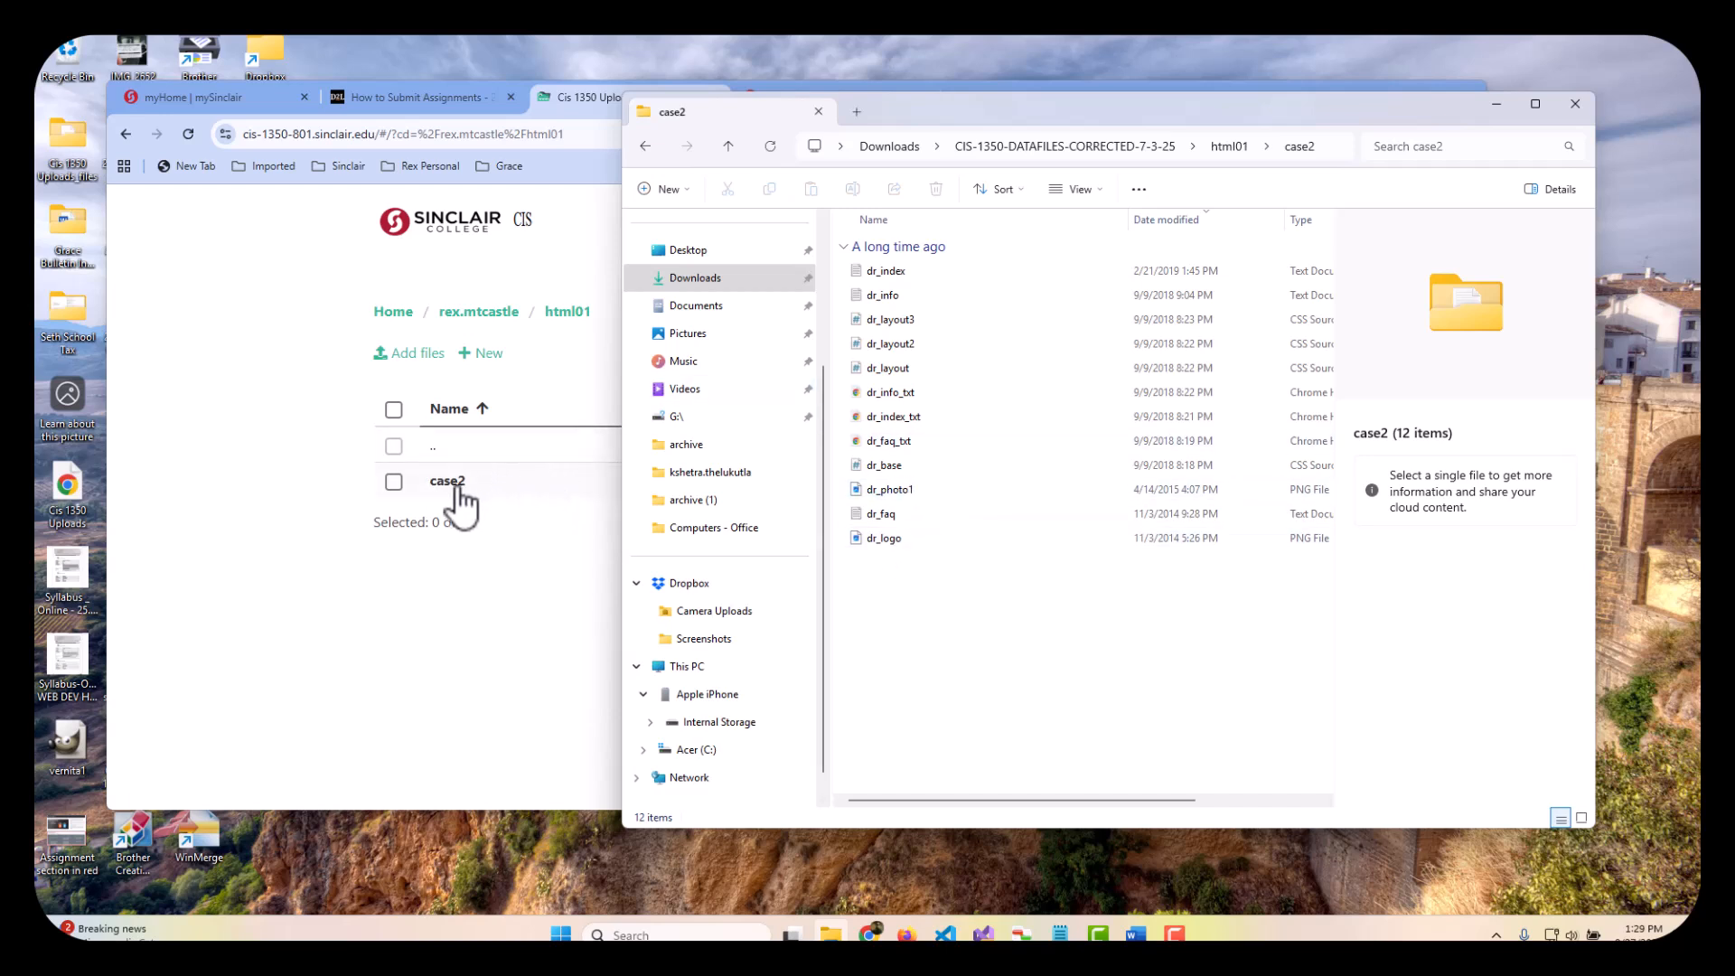
pyautogui.click(459, 693)
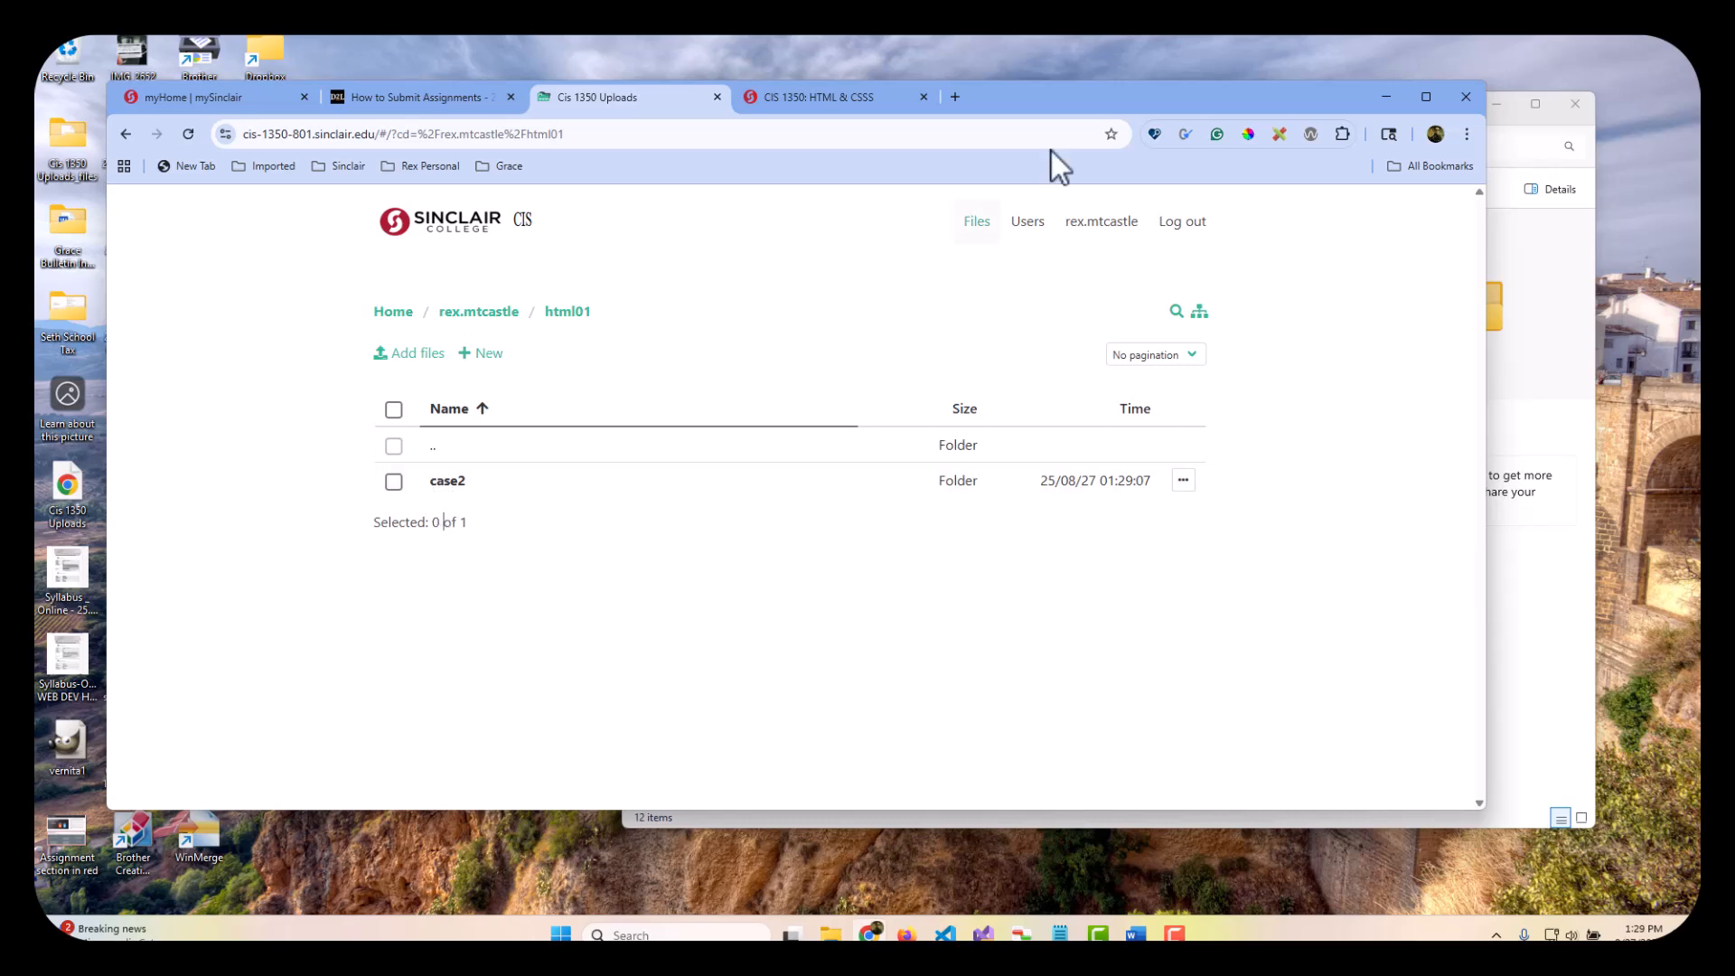
# Step: Open the uploaded case2 folder on the server to verify its dr_ files
pyautogui.click(794, 96)
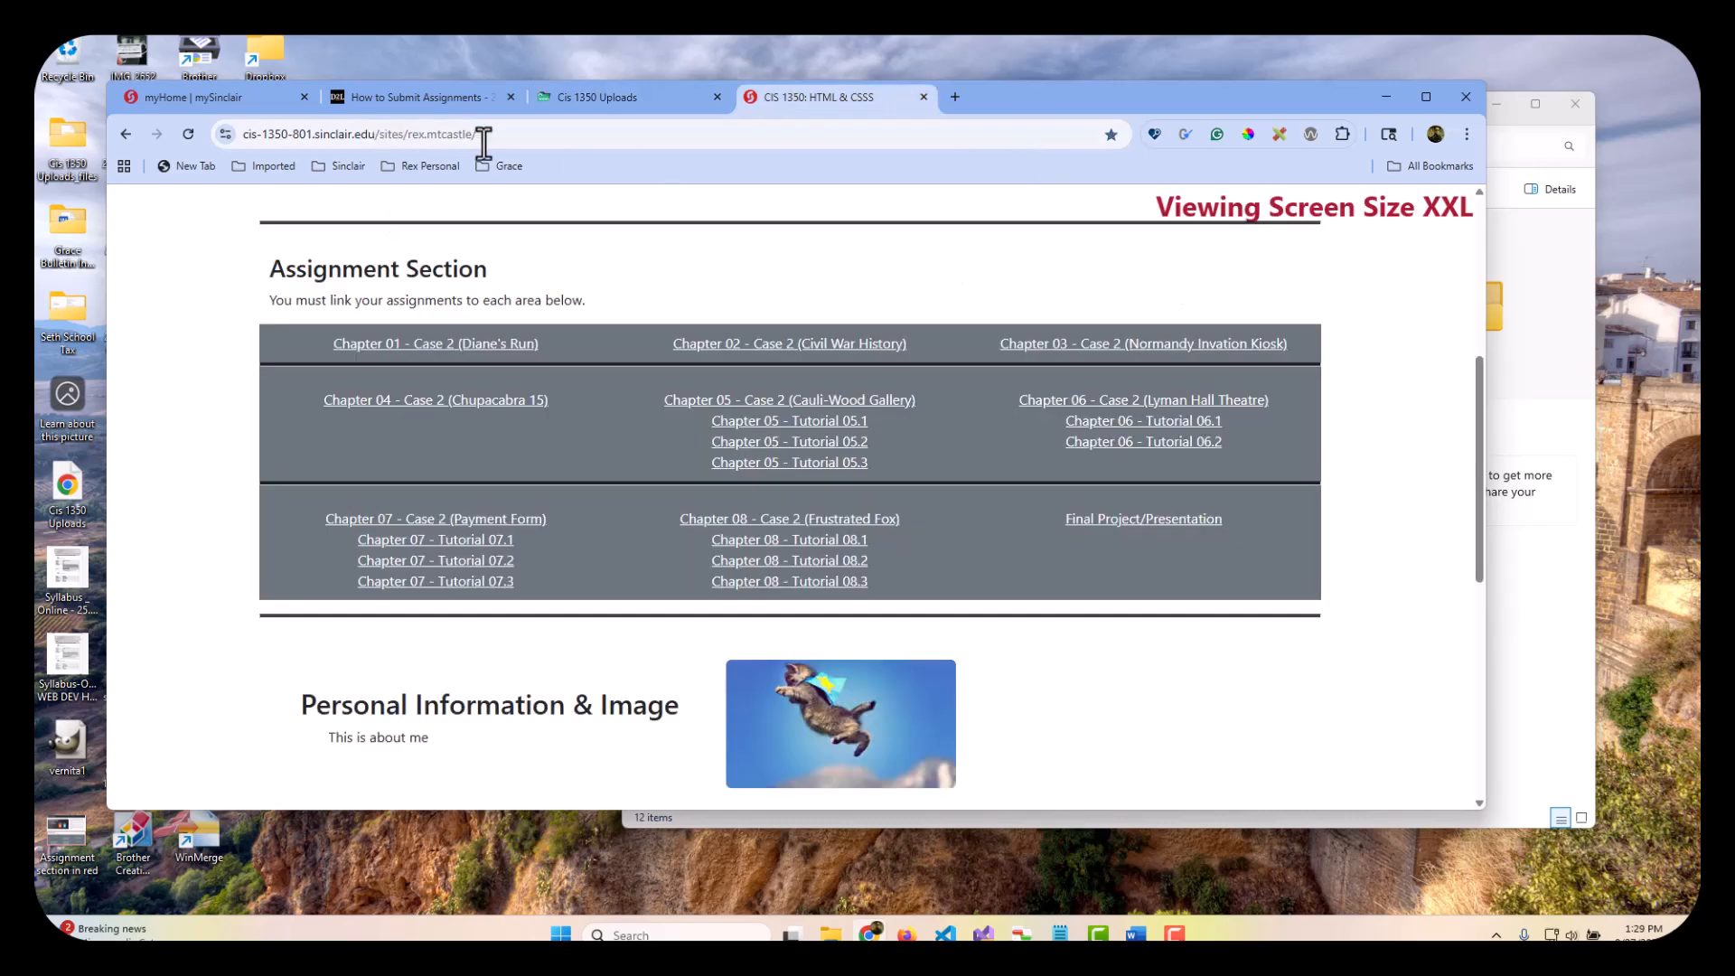
pyautogui.click(260, 134)
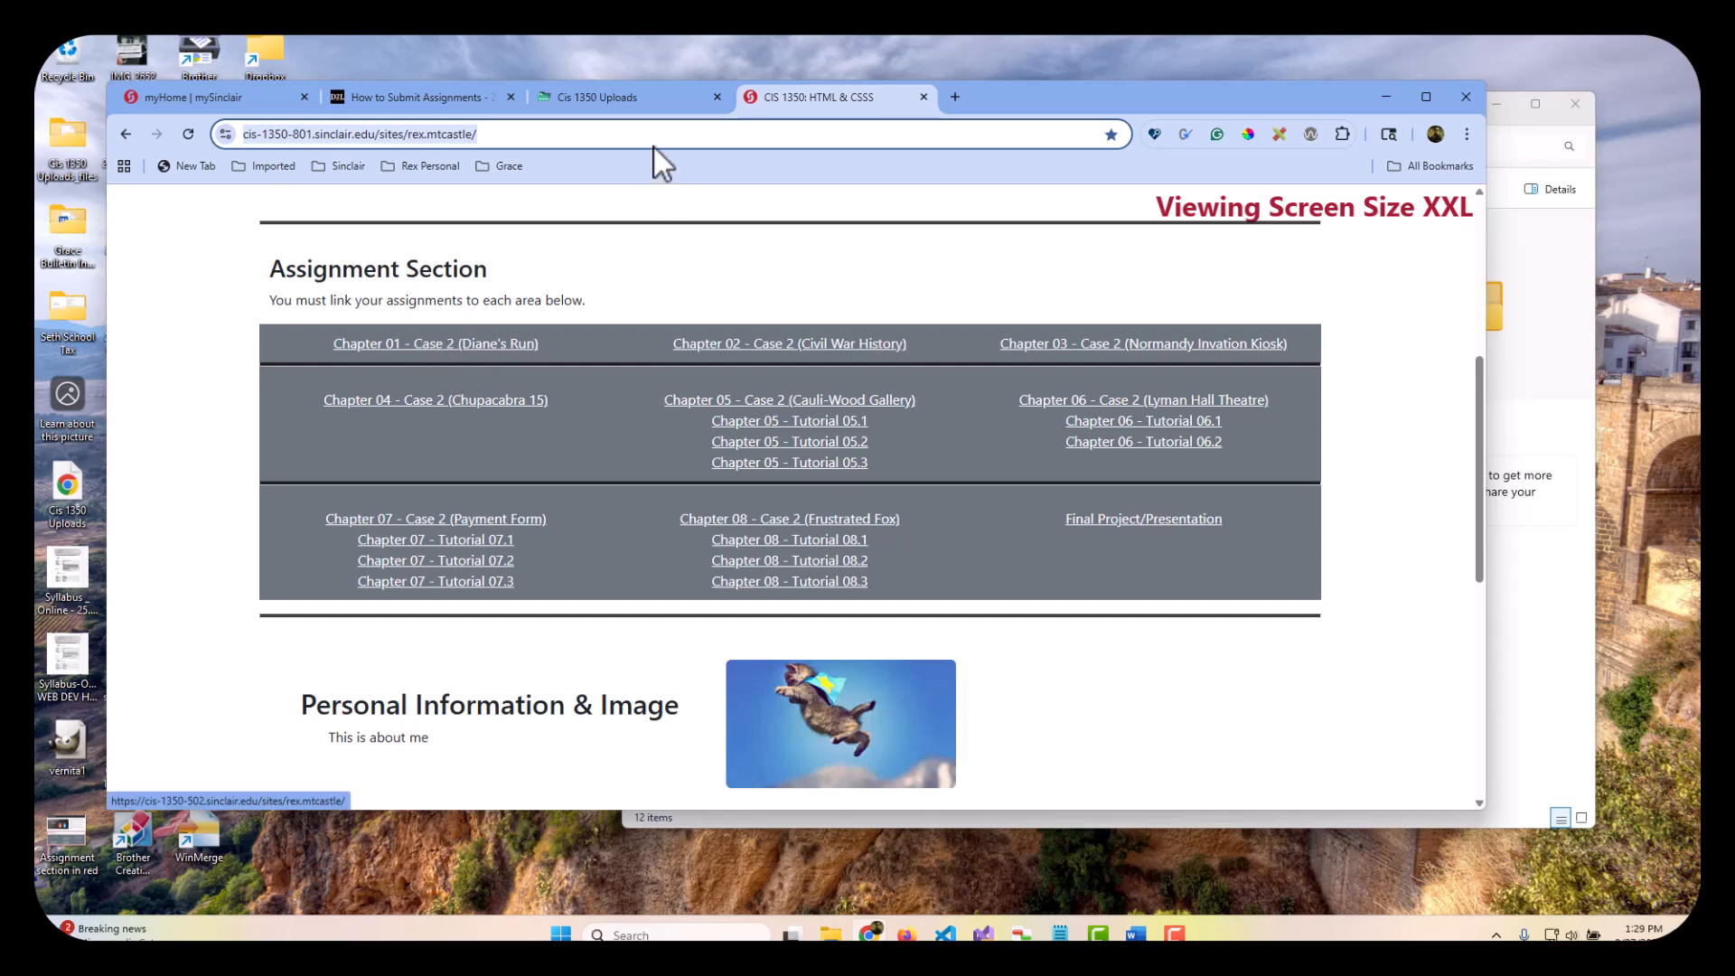
pyautogui.click(631, 99)
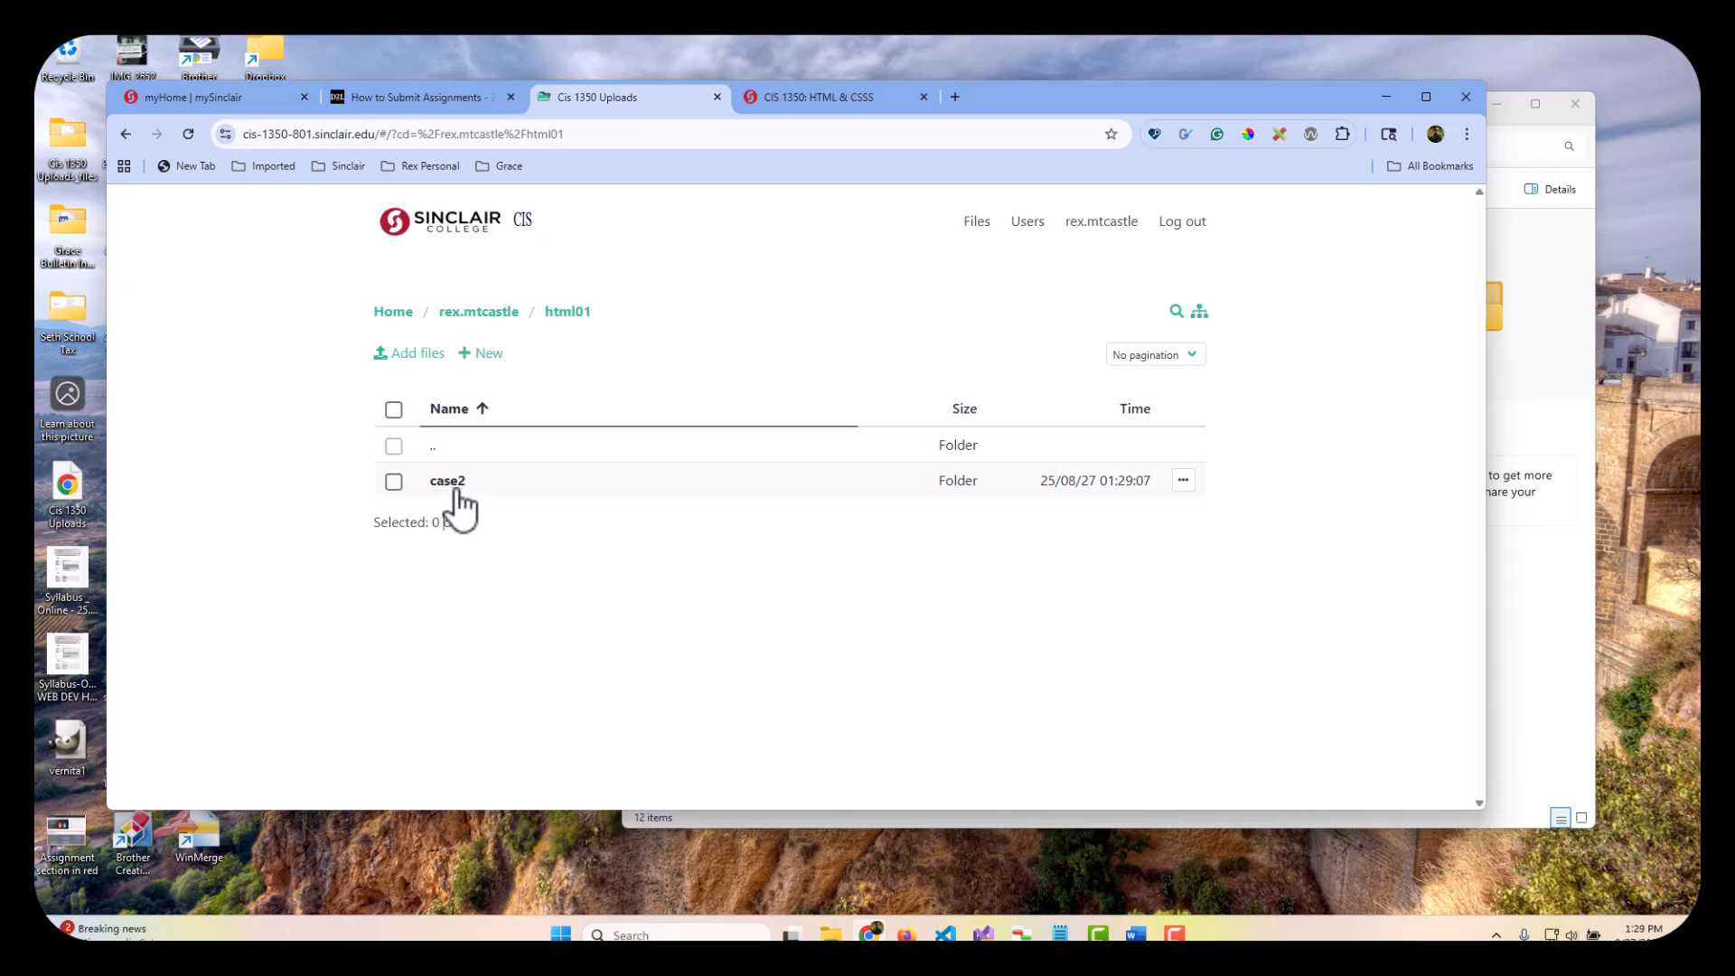
pyautogui.click(447, 482)
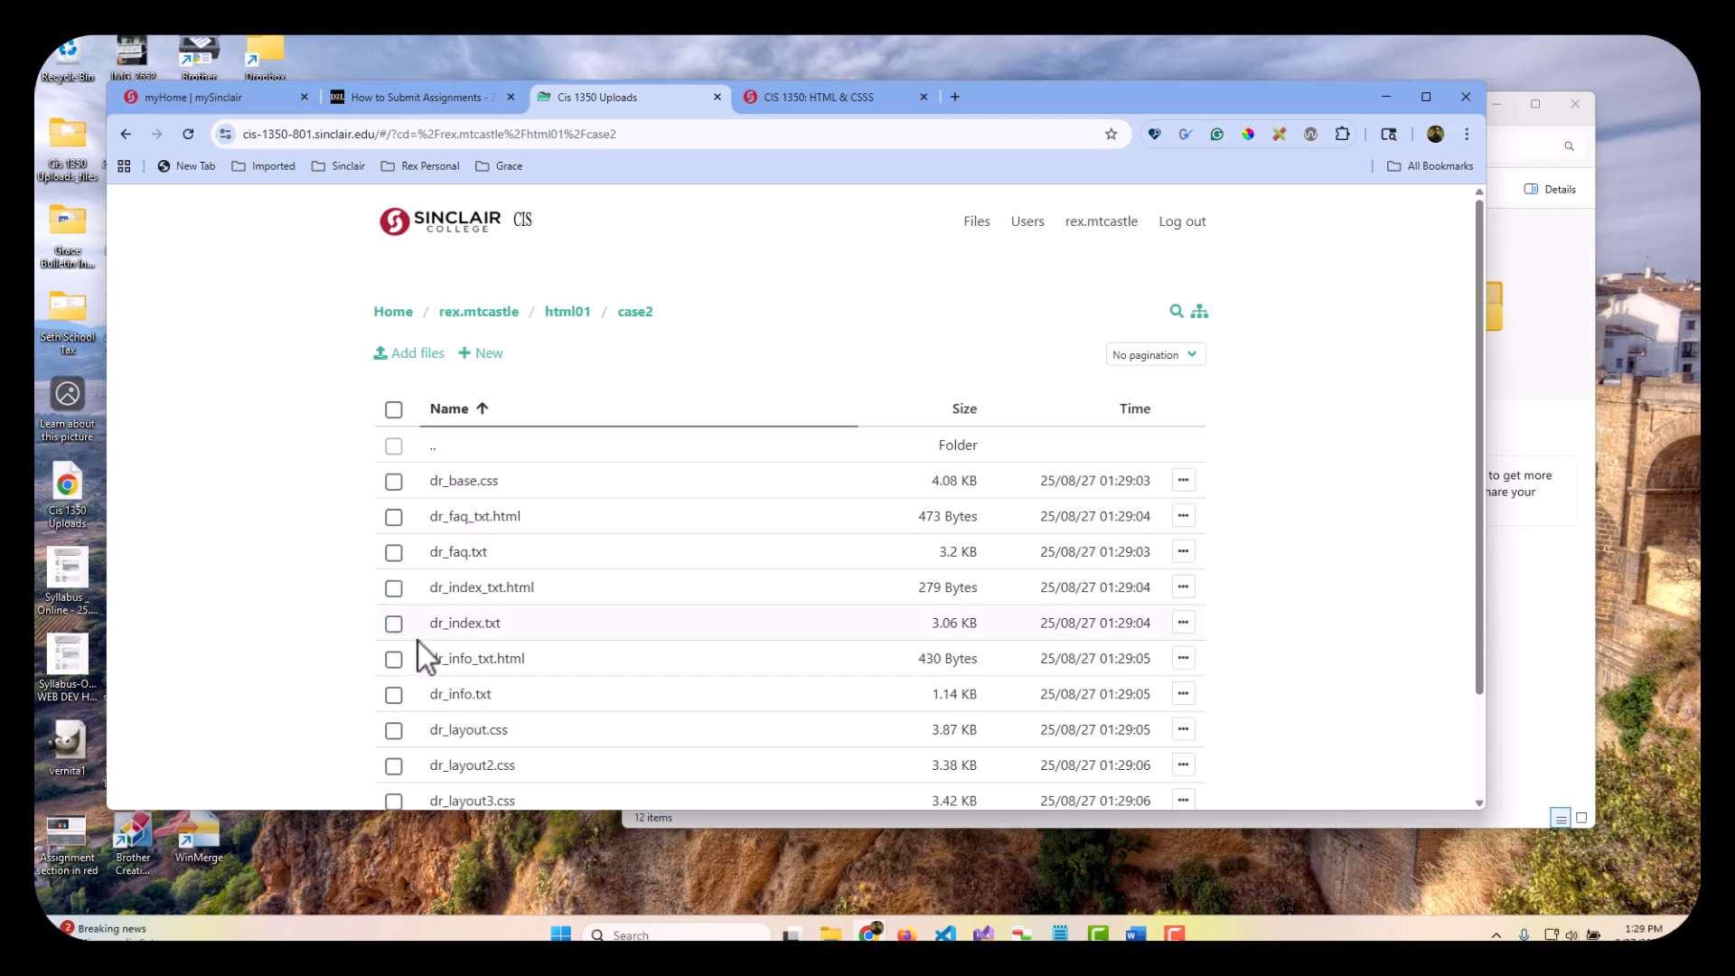
pyautogui.click(1527, 637)
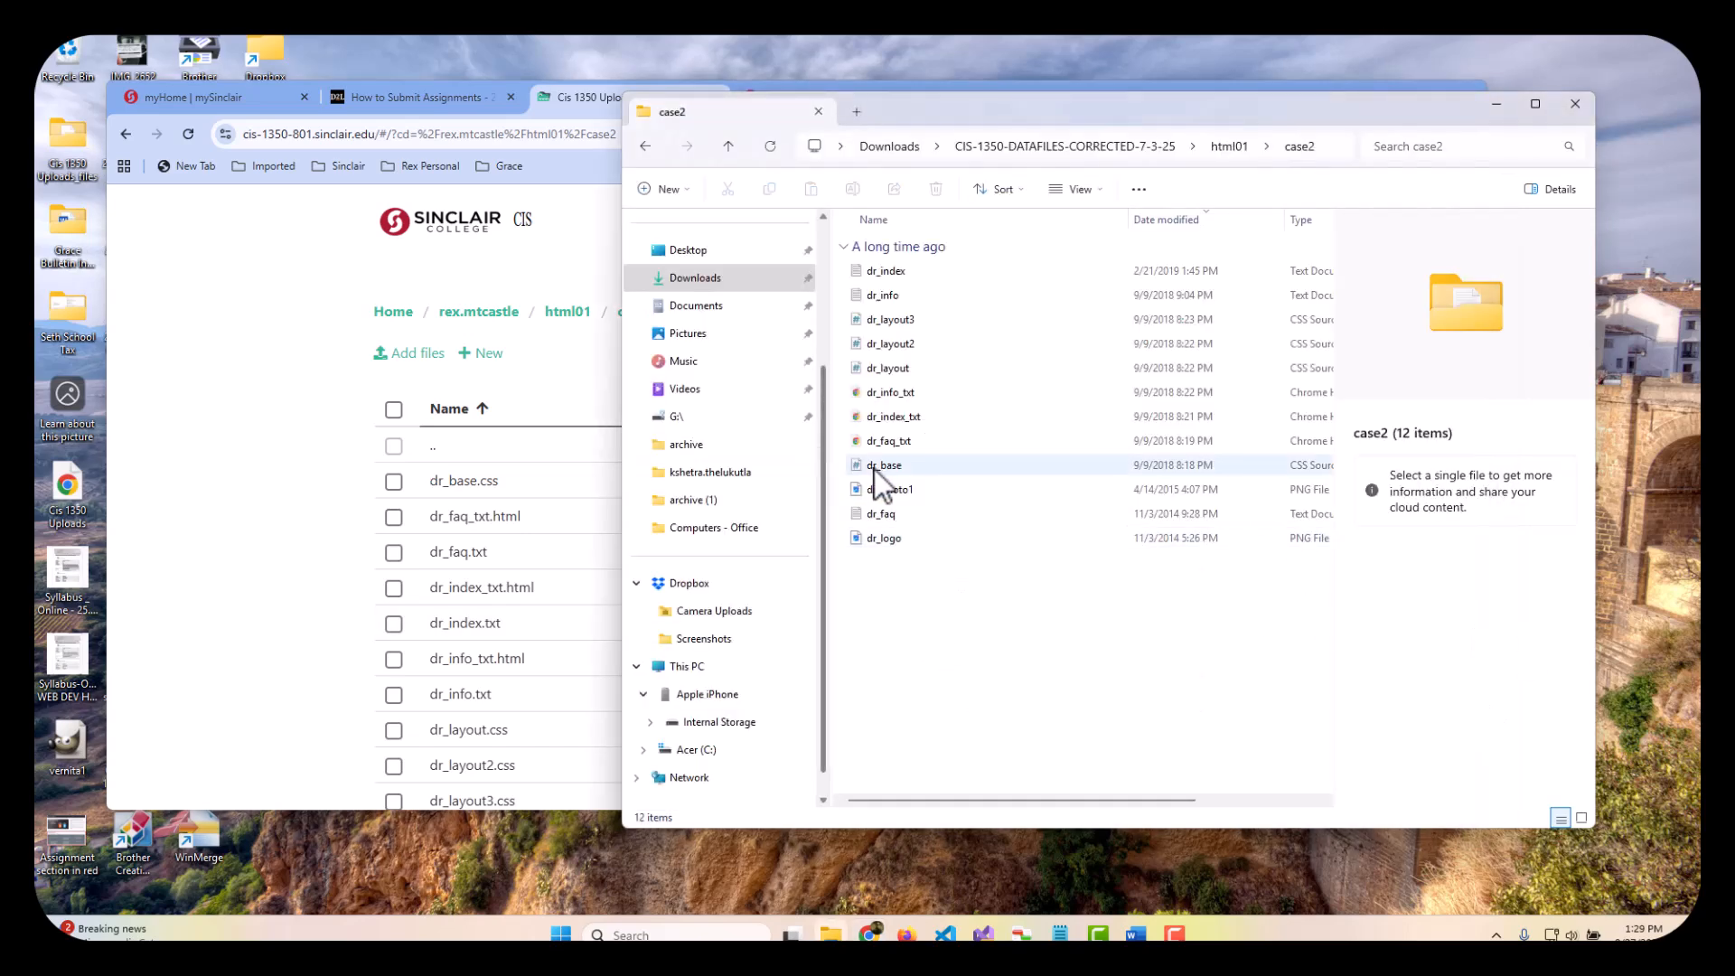
pyautogui.click(550, 366)
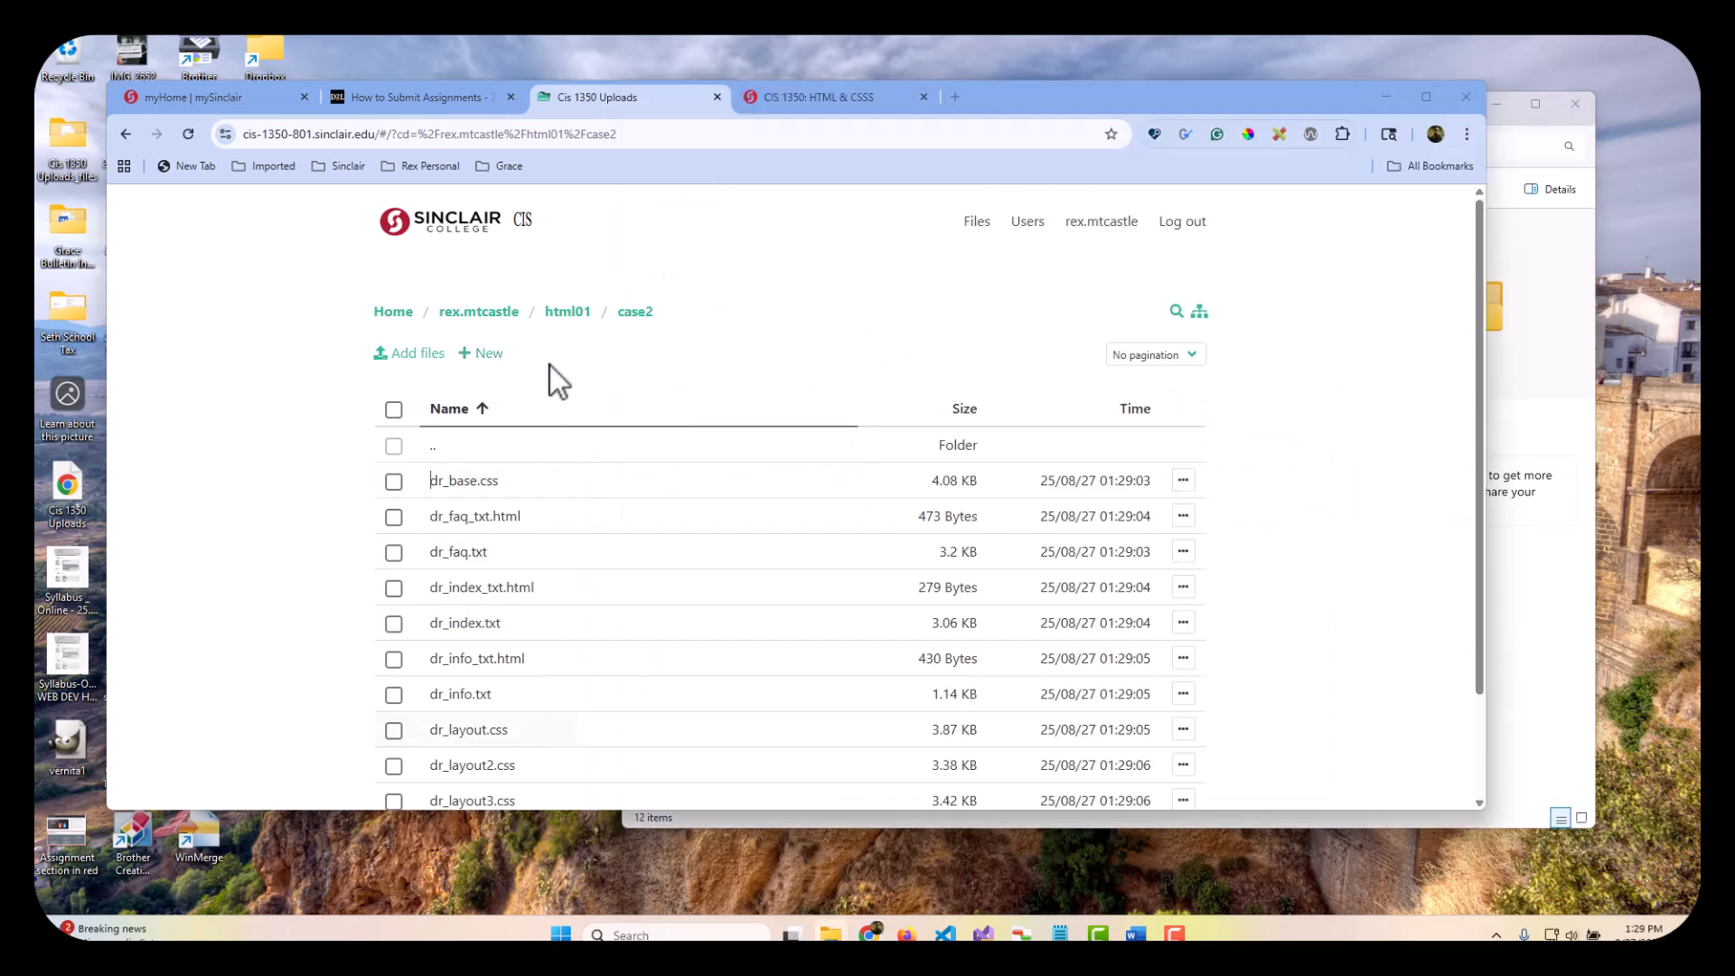
# Step: Navigate back up through html01 to the account root, now listing assets, css, html01, js, index.html
pyautogui.click(583, 312)
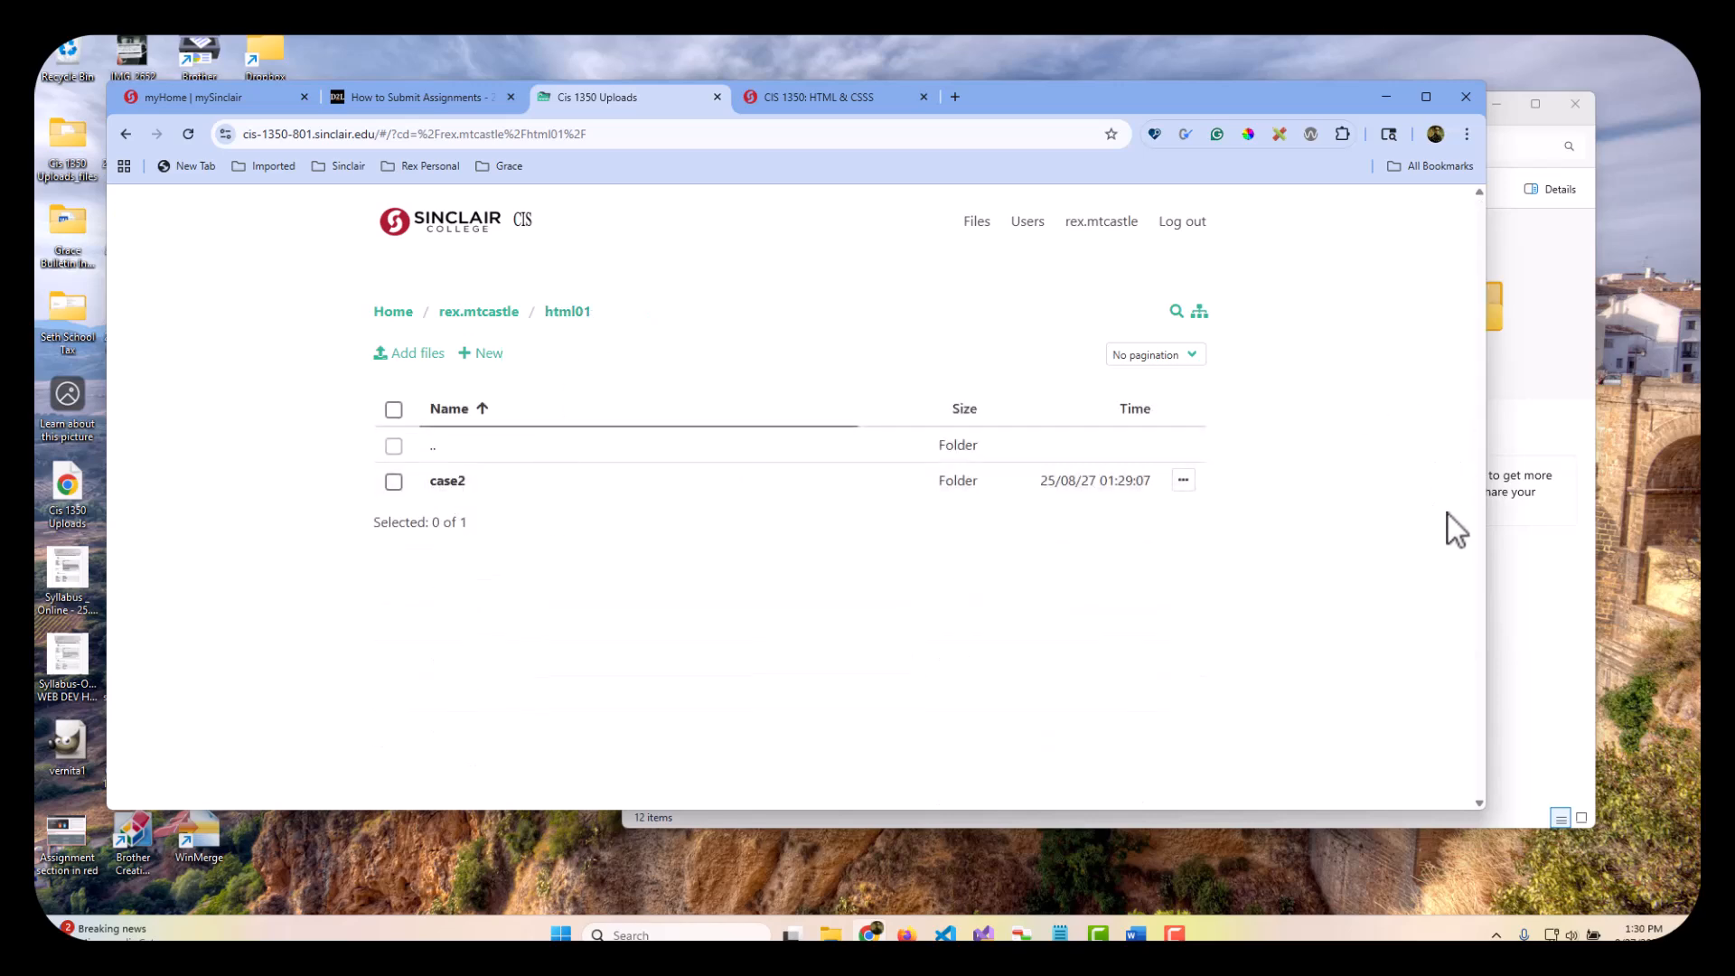
pyautogui.click(1507, 608)
pyautogui.click(645, 148)
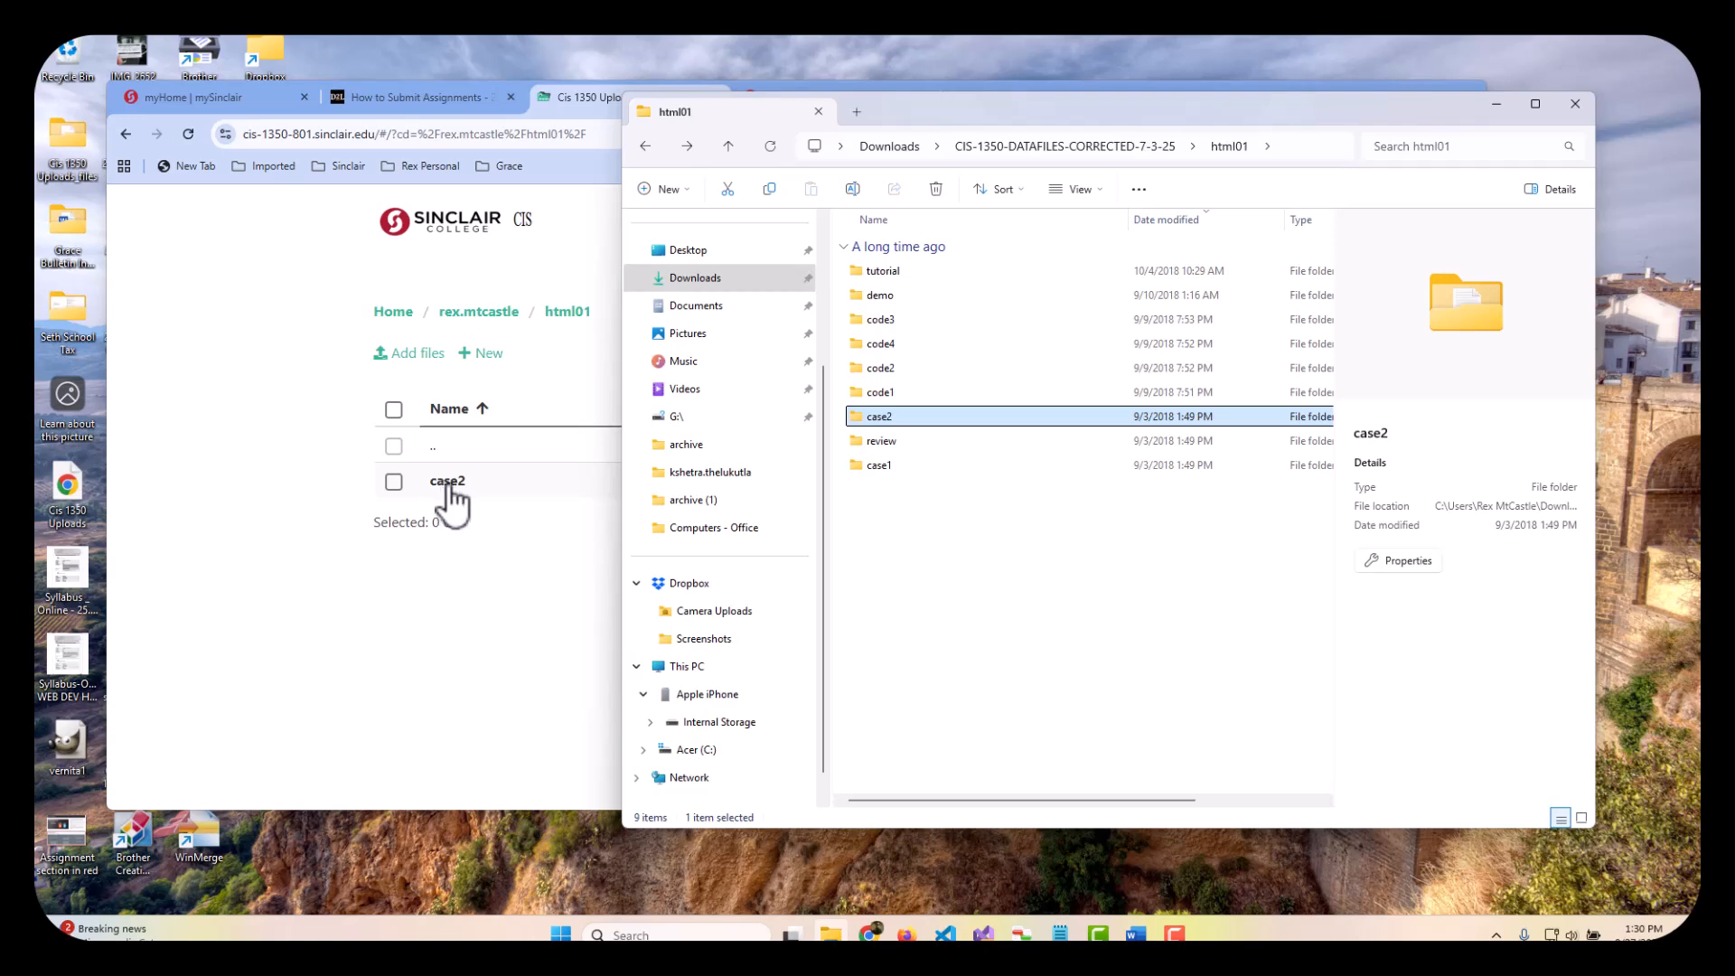
pyautogui.click(441, 625)
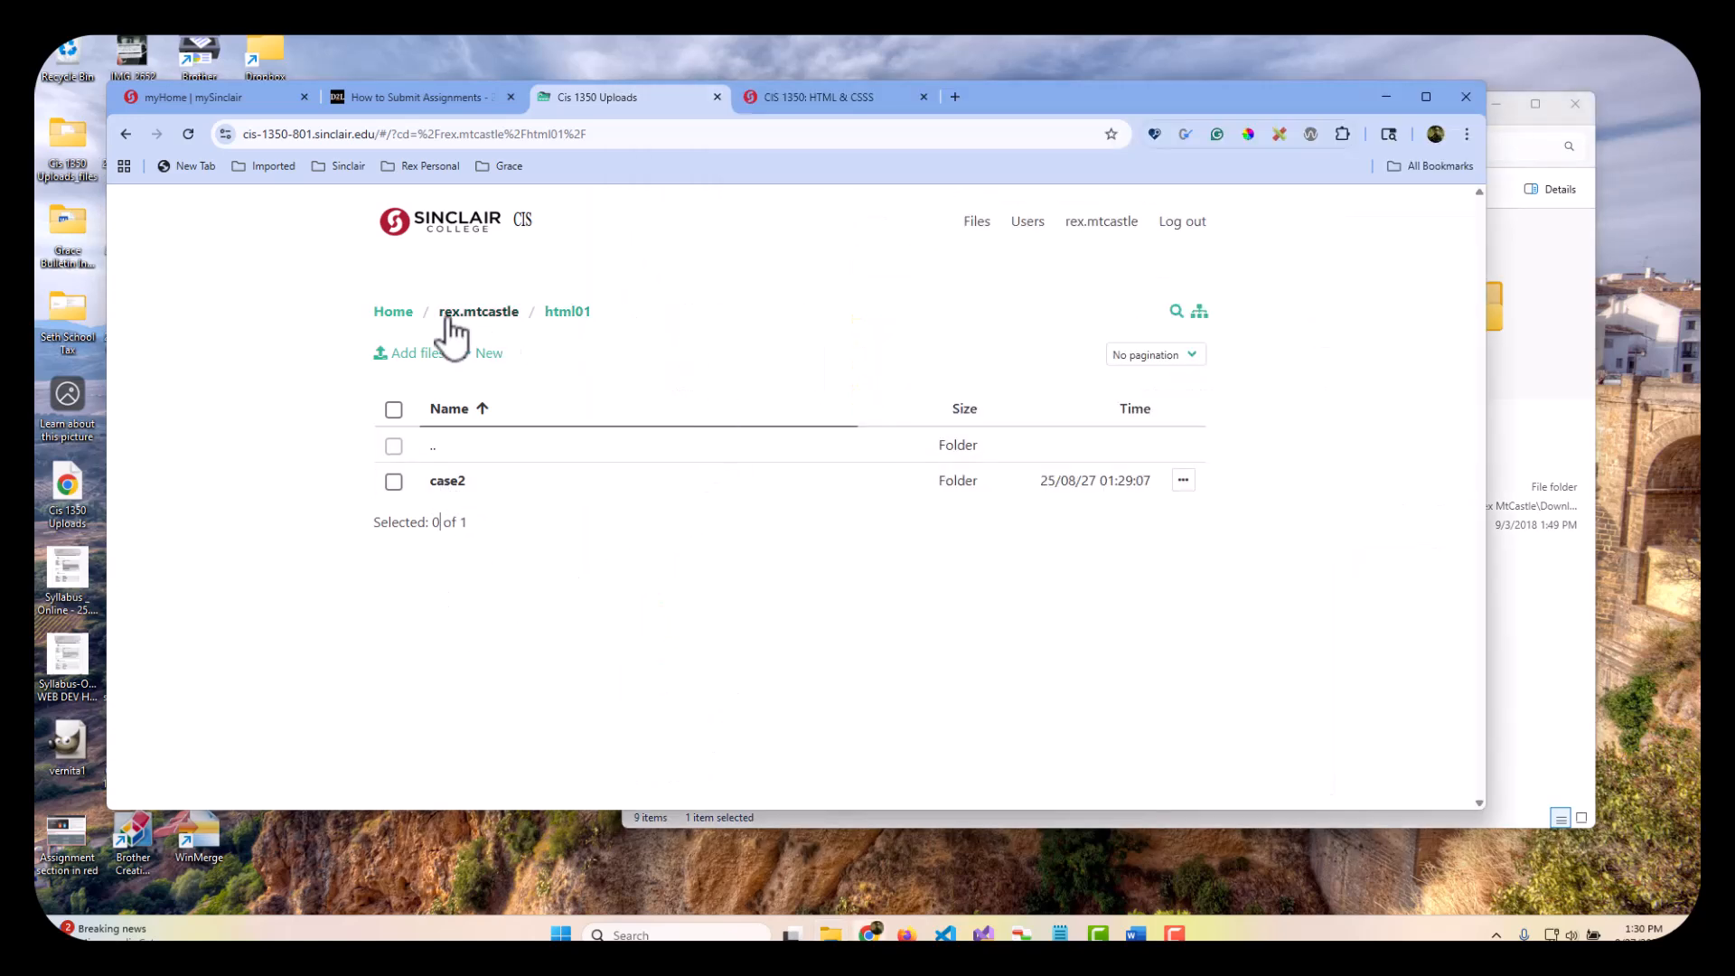
pyautogui.click(455, 331)
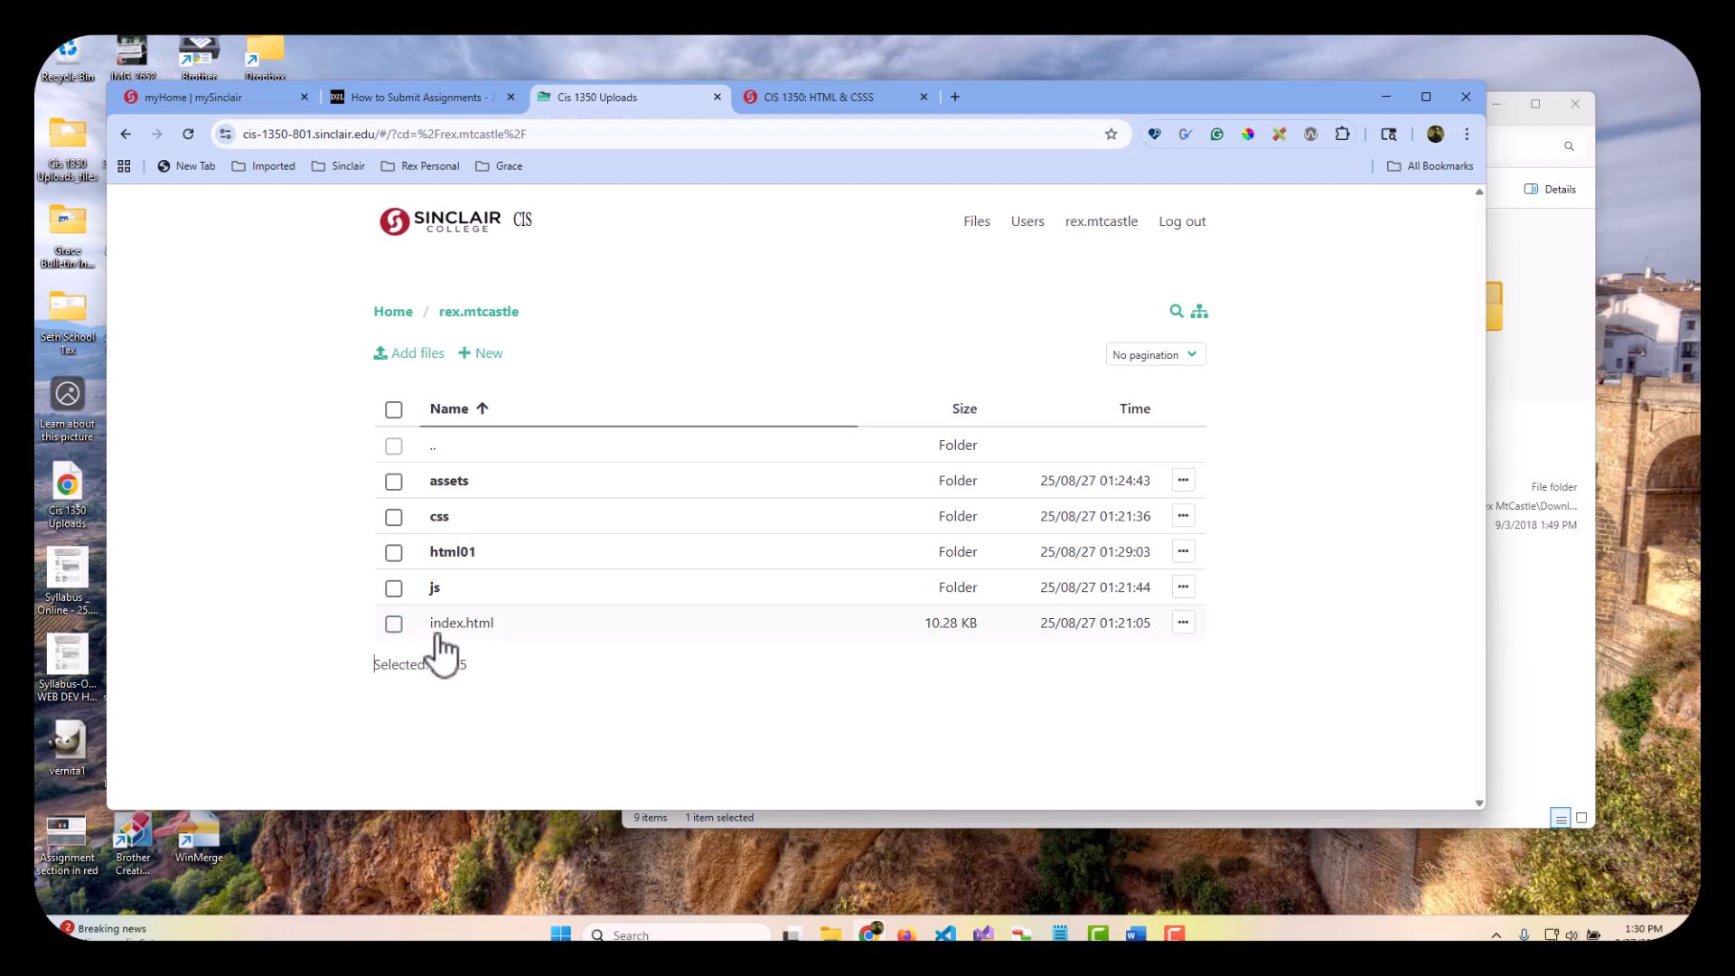
pyautogui.click(611, 703)
# Step: Scroll index.html to line 47 and select the Chapter 01 - Case 2 (Diane's Run) link text
pyautogui.click(944, 933)
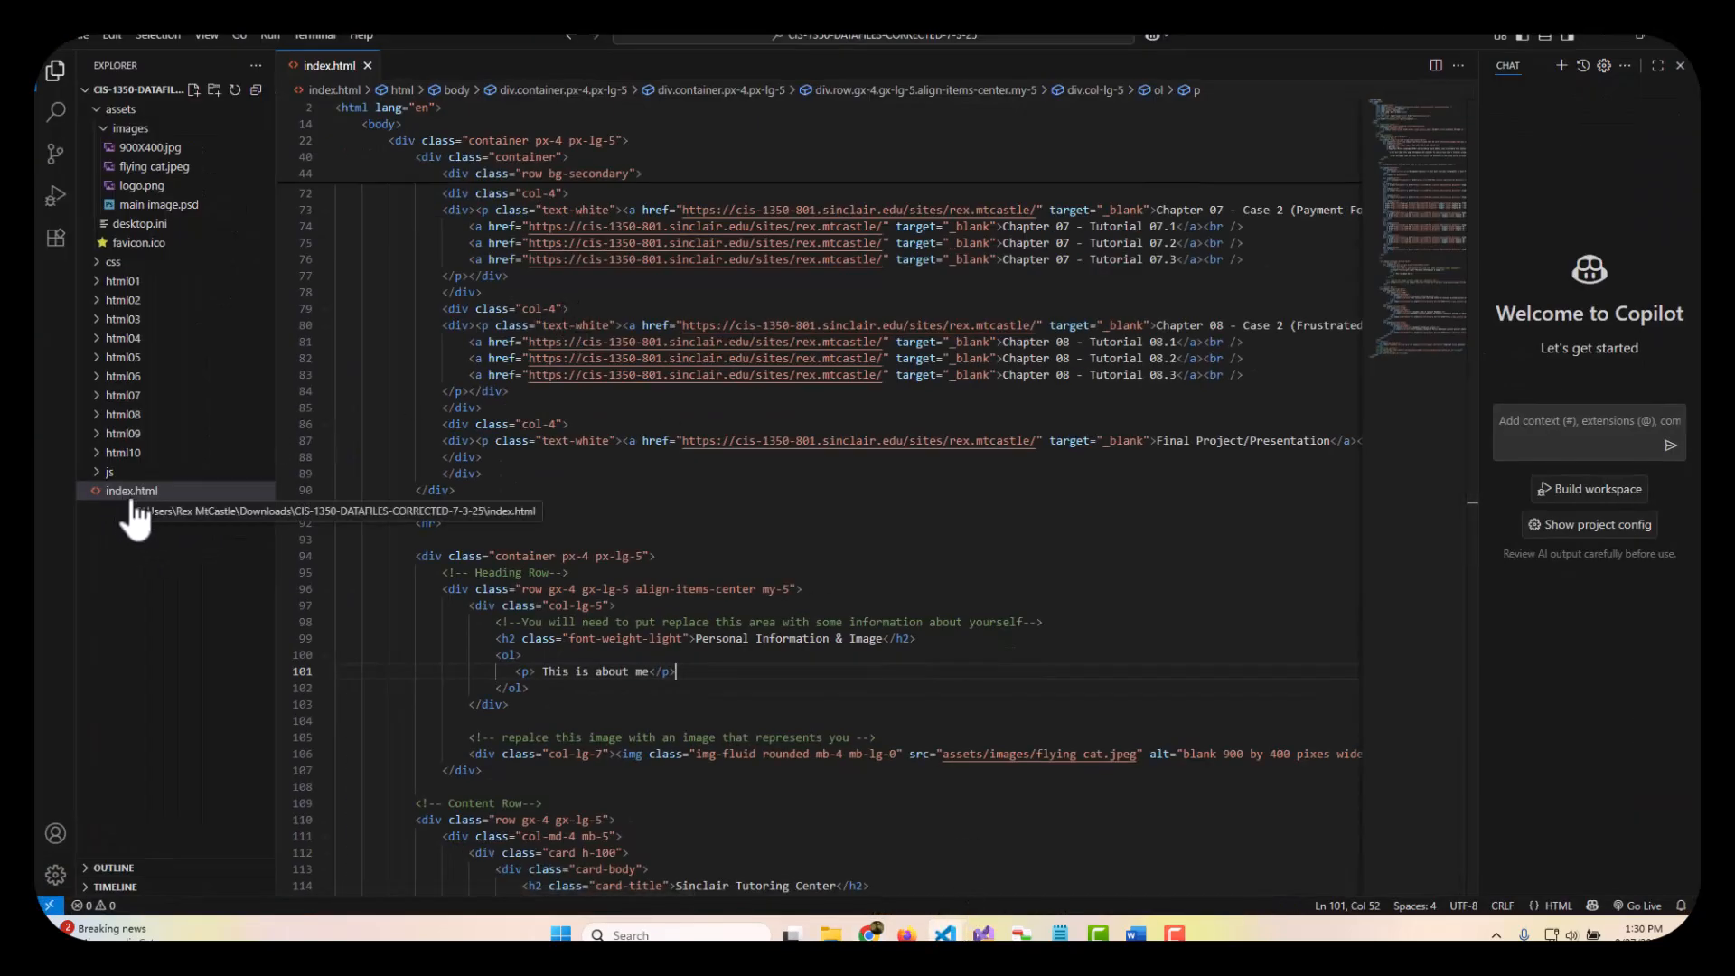
pyautogui.click(721, 540)
pyautogui.scroll(5, 805, 632)
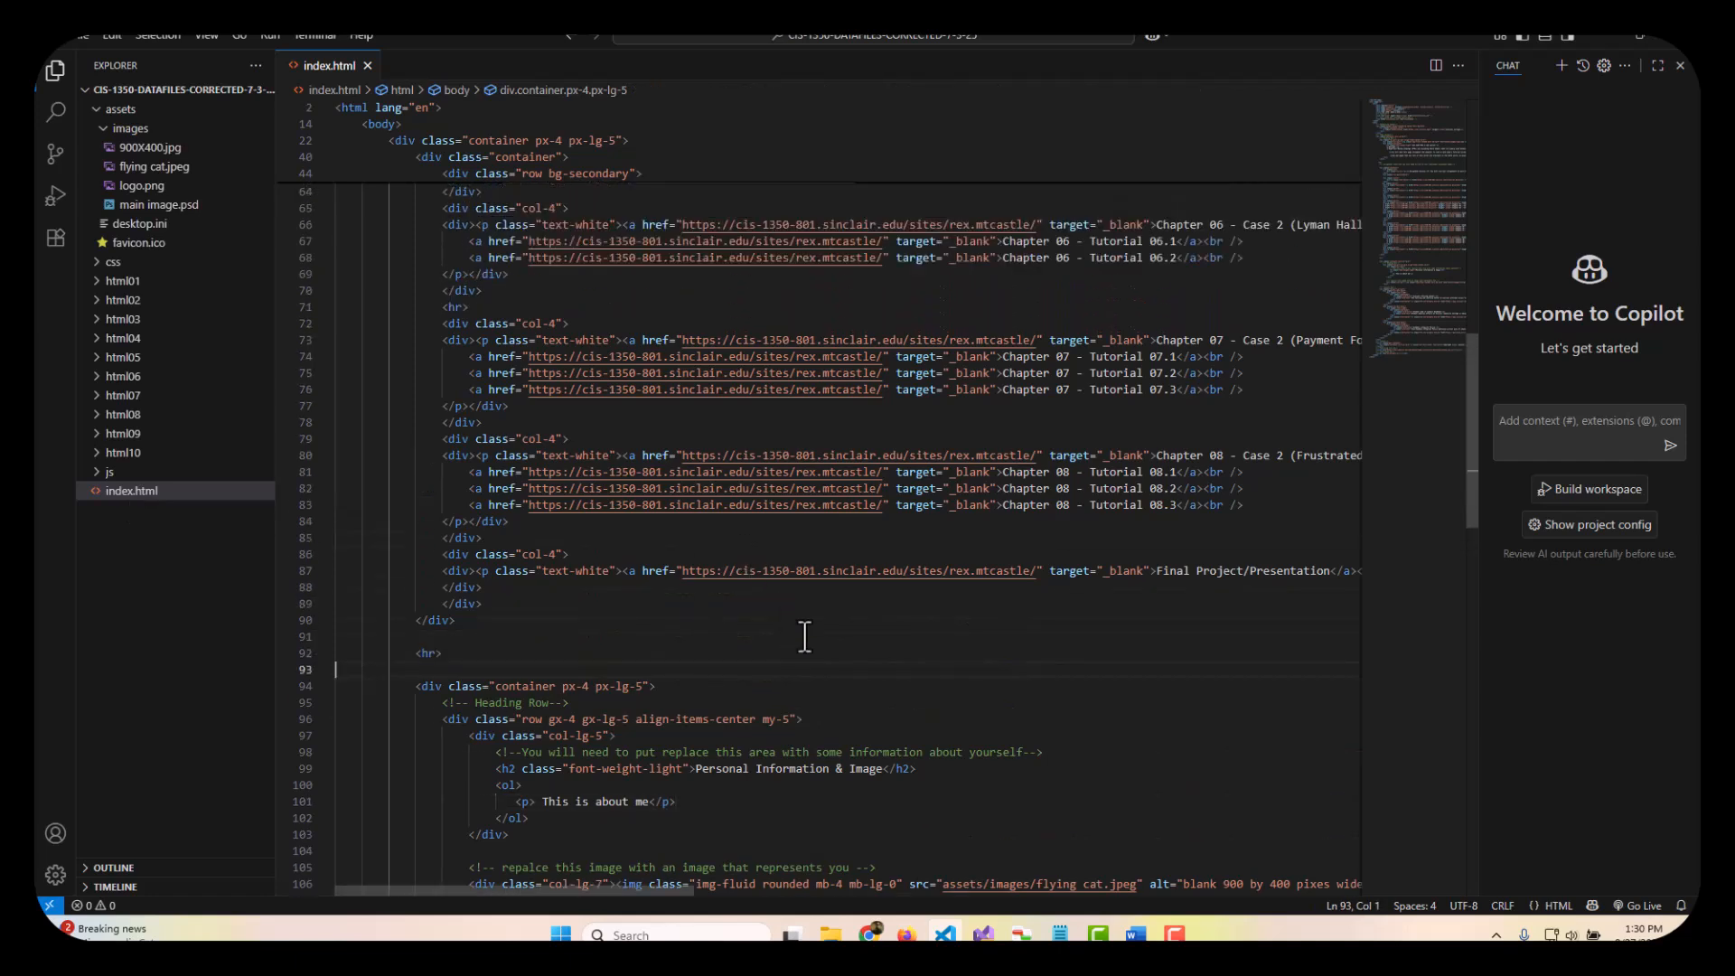
pyautogui.scroll(8, 812, 632)
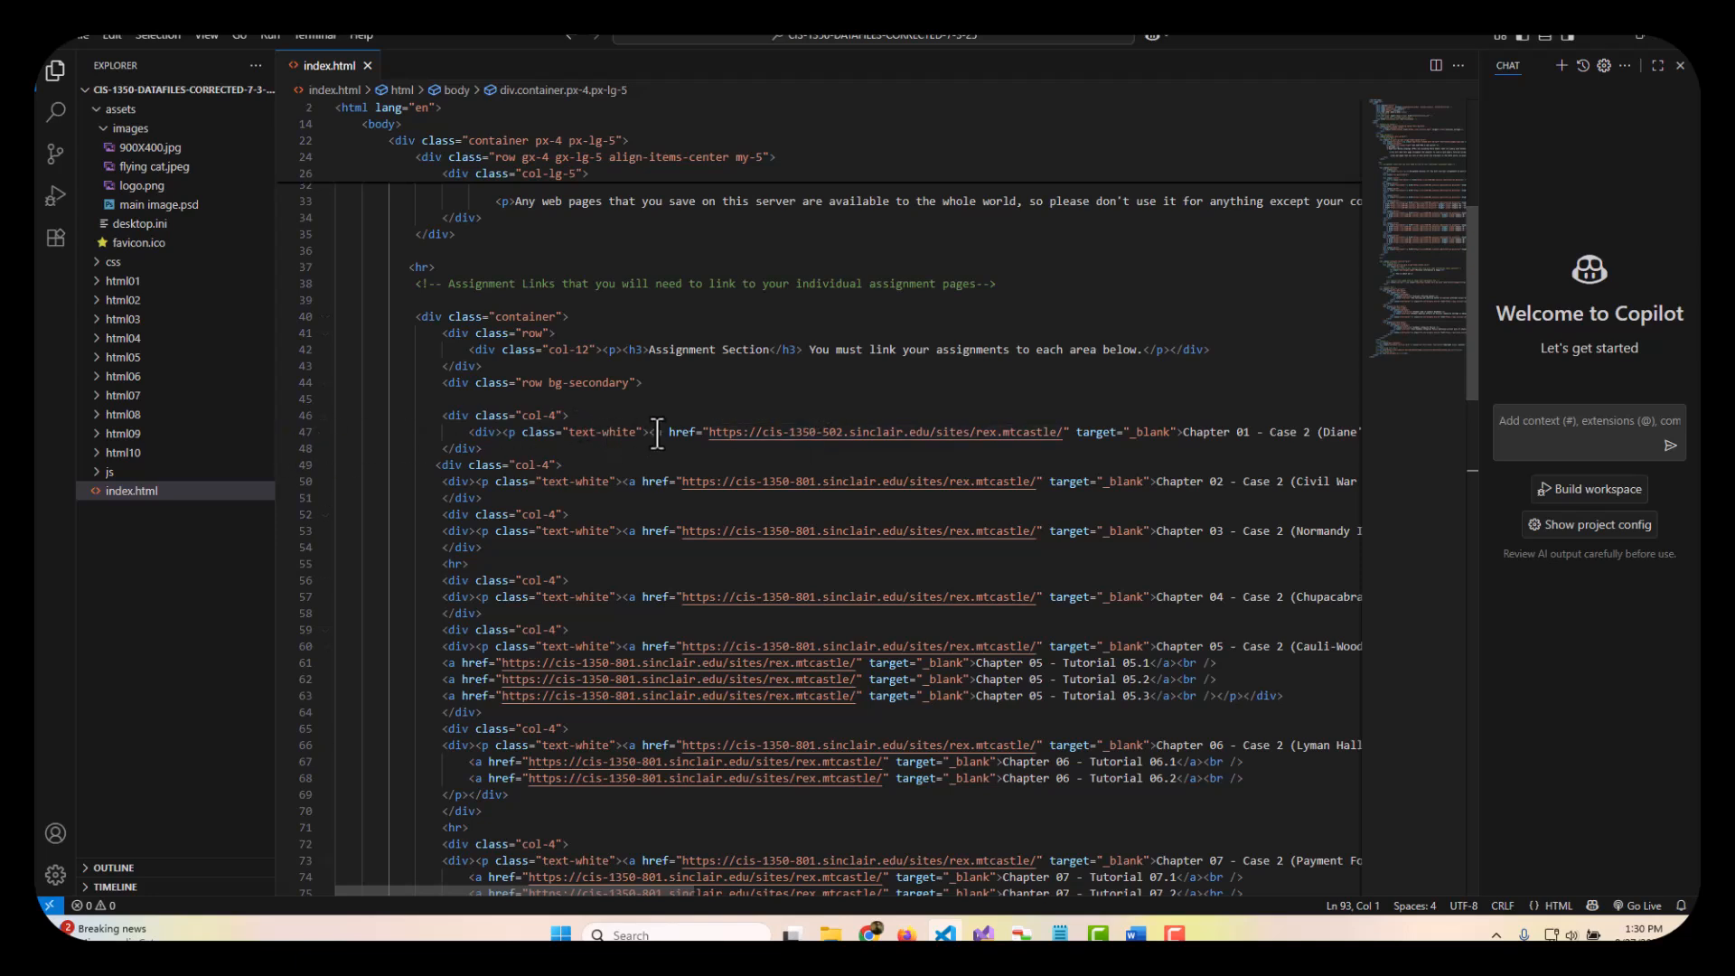
pyautogui.moveTo(662, 436)
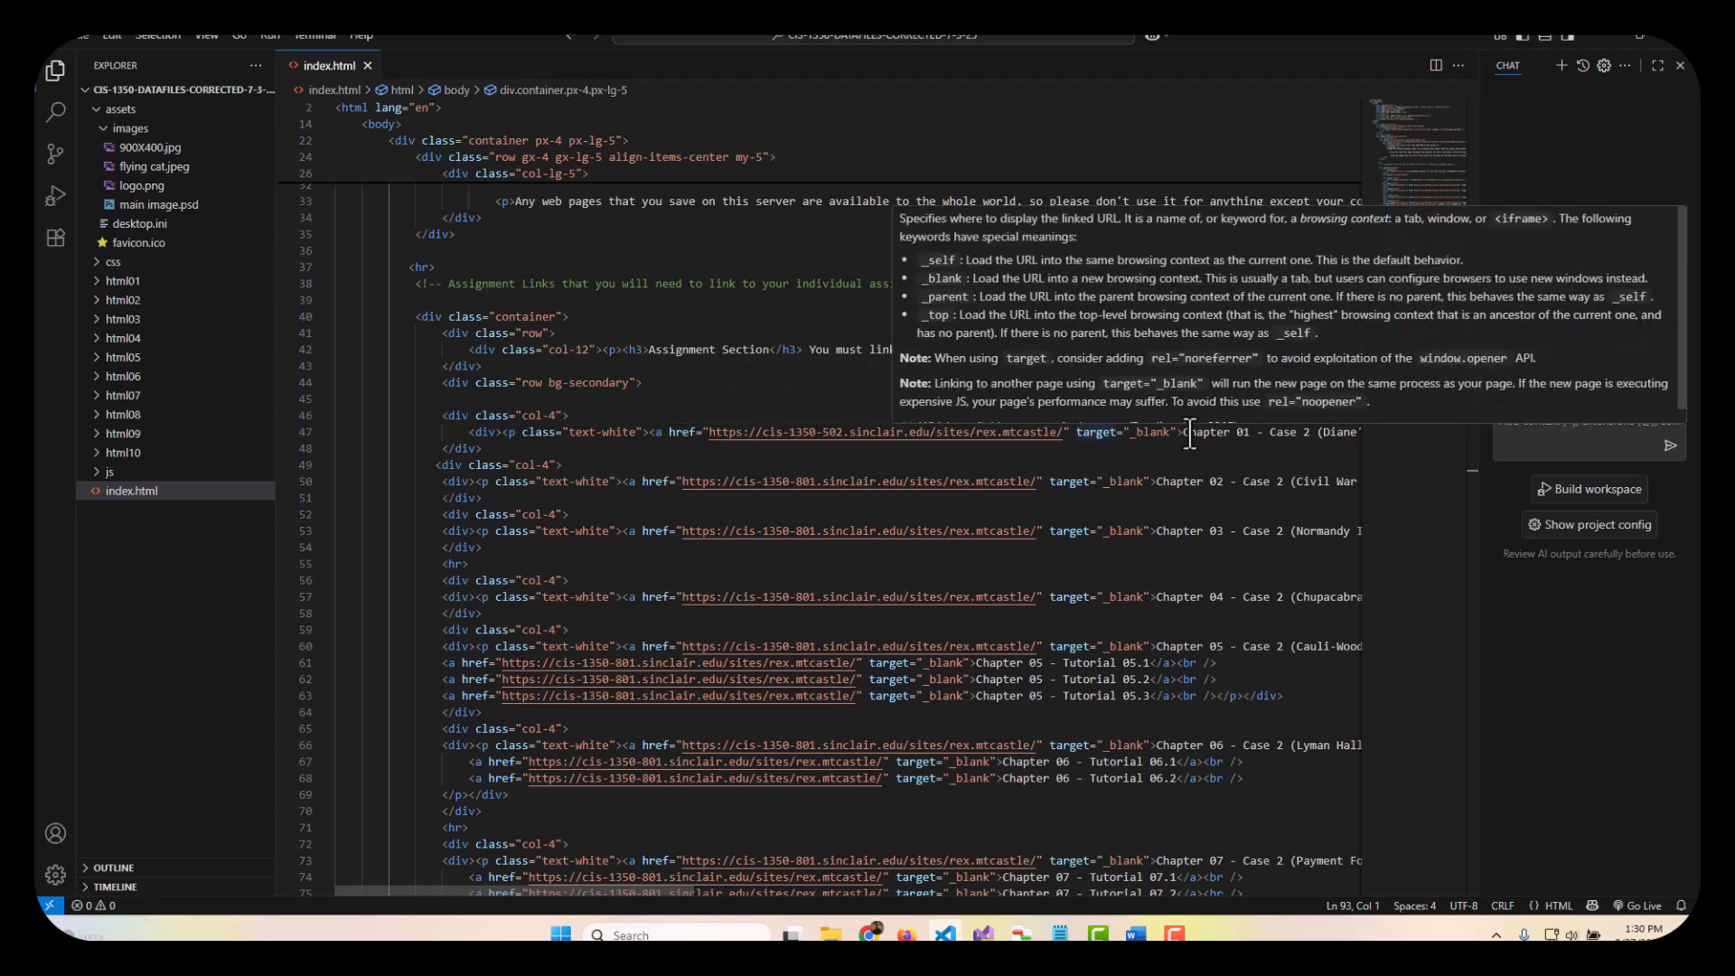
pyautogui.click(1233, 438)
pyautogui.press('Right')
pyautogui.press('Right')
pyautogui.press('Right')
pyautogui.press('Right')
pyautogui.press('Right')
pyautogui.press('Right')
pyautogui.press('Right')
pyautogui.press('Right')
pyautogui.press('Right')
pyautogui.press('Right')
pyautogui.press('Right')
pyautogui.press('Right')
pyautogui.press('Right')
pyautogui.press('Right')
pyautogui.press('Right')
pyautogui.press('Right')
pyautogui.press('Right')
pyautogui.press('Right')
pyautogui.press('Right')
pyautogui.press('Right')
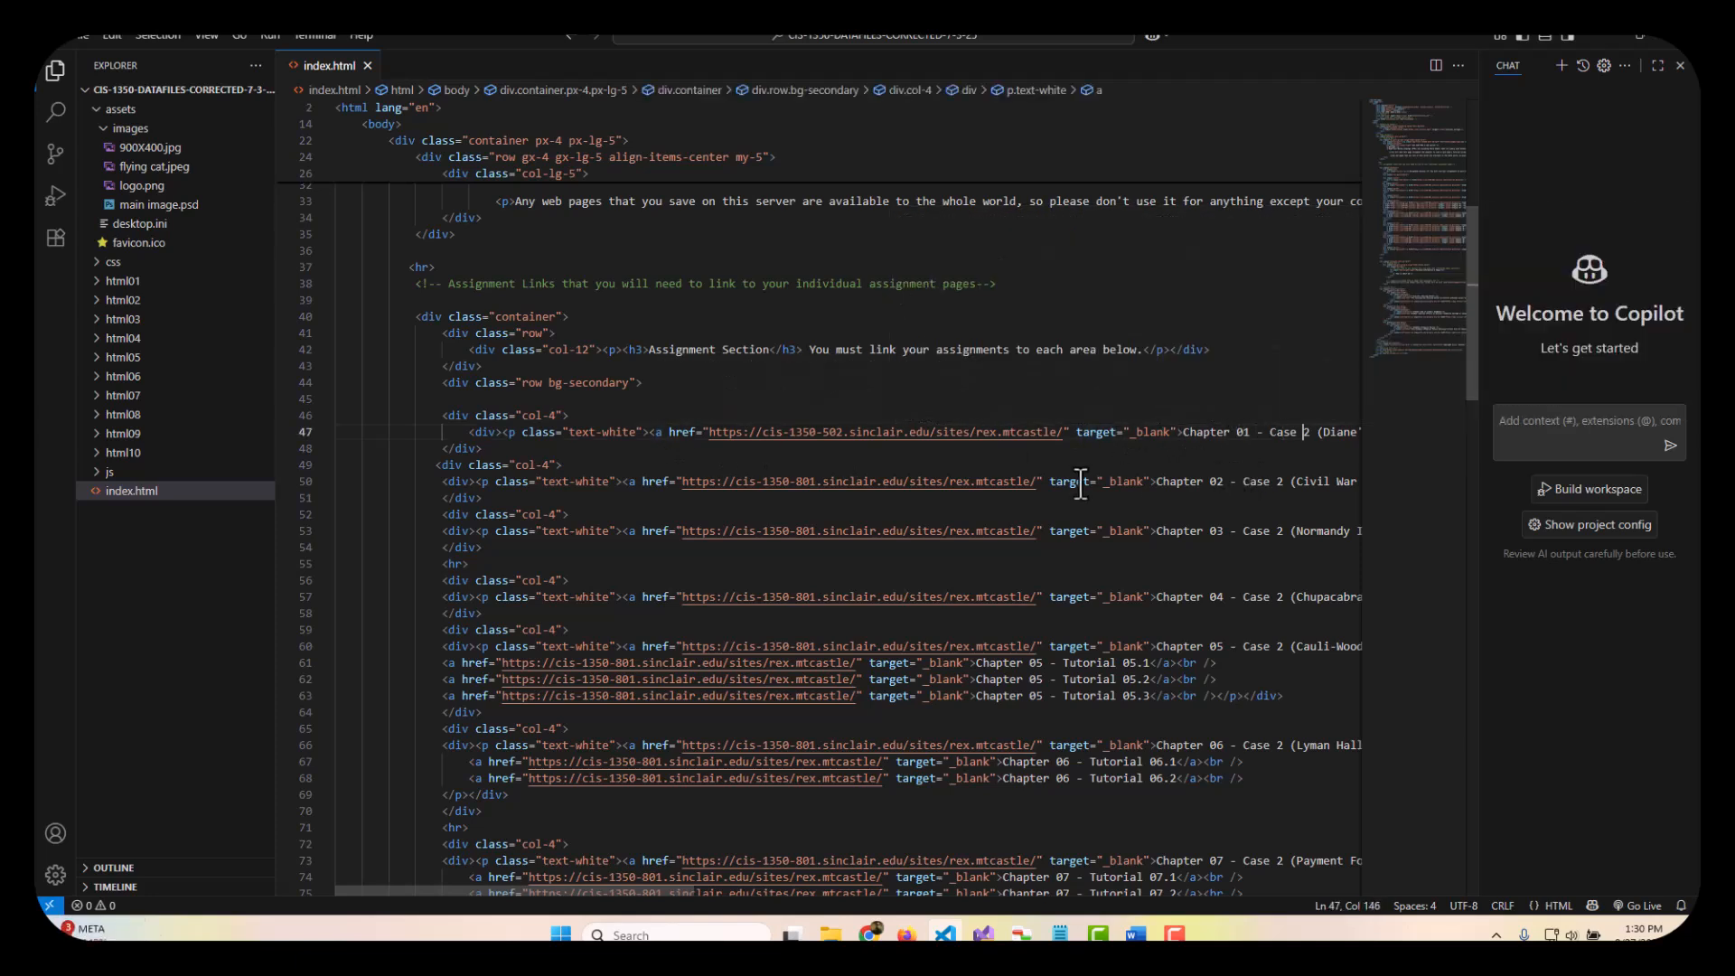
pyautogui.press('Right')
pyautogui.press('Right')
pyautogui.press('Right')
pyautogui.press('Right')
pyautogui.press('Right')
pyautogui.press('Right')
pyautogui.press('Right')
pyautogui.press('Right')
pyautogui.press('Right')
pyautogui.press('Right')
pyautogui.press('Right')
pyautogui.press('Right')
pyautogui.press('Right')
pyautogui.press('Right')
pyautogui.press('Right')
pyautogui.press('Right')
pyautogui.press('Right')
pyautogui.press('Right')
pyautogui.press('Right')
pyautogui.press('Right')
pyautogui.press('Left')
pyautogui.press('Left')
pyautogui.press('Left')
pyautogui.press('Left')
pyautogui.press('Left')
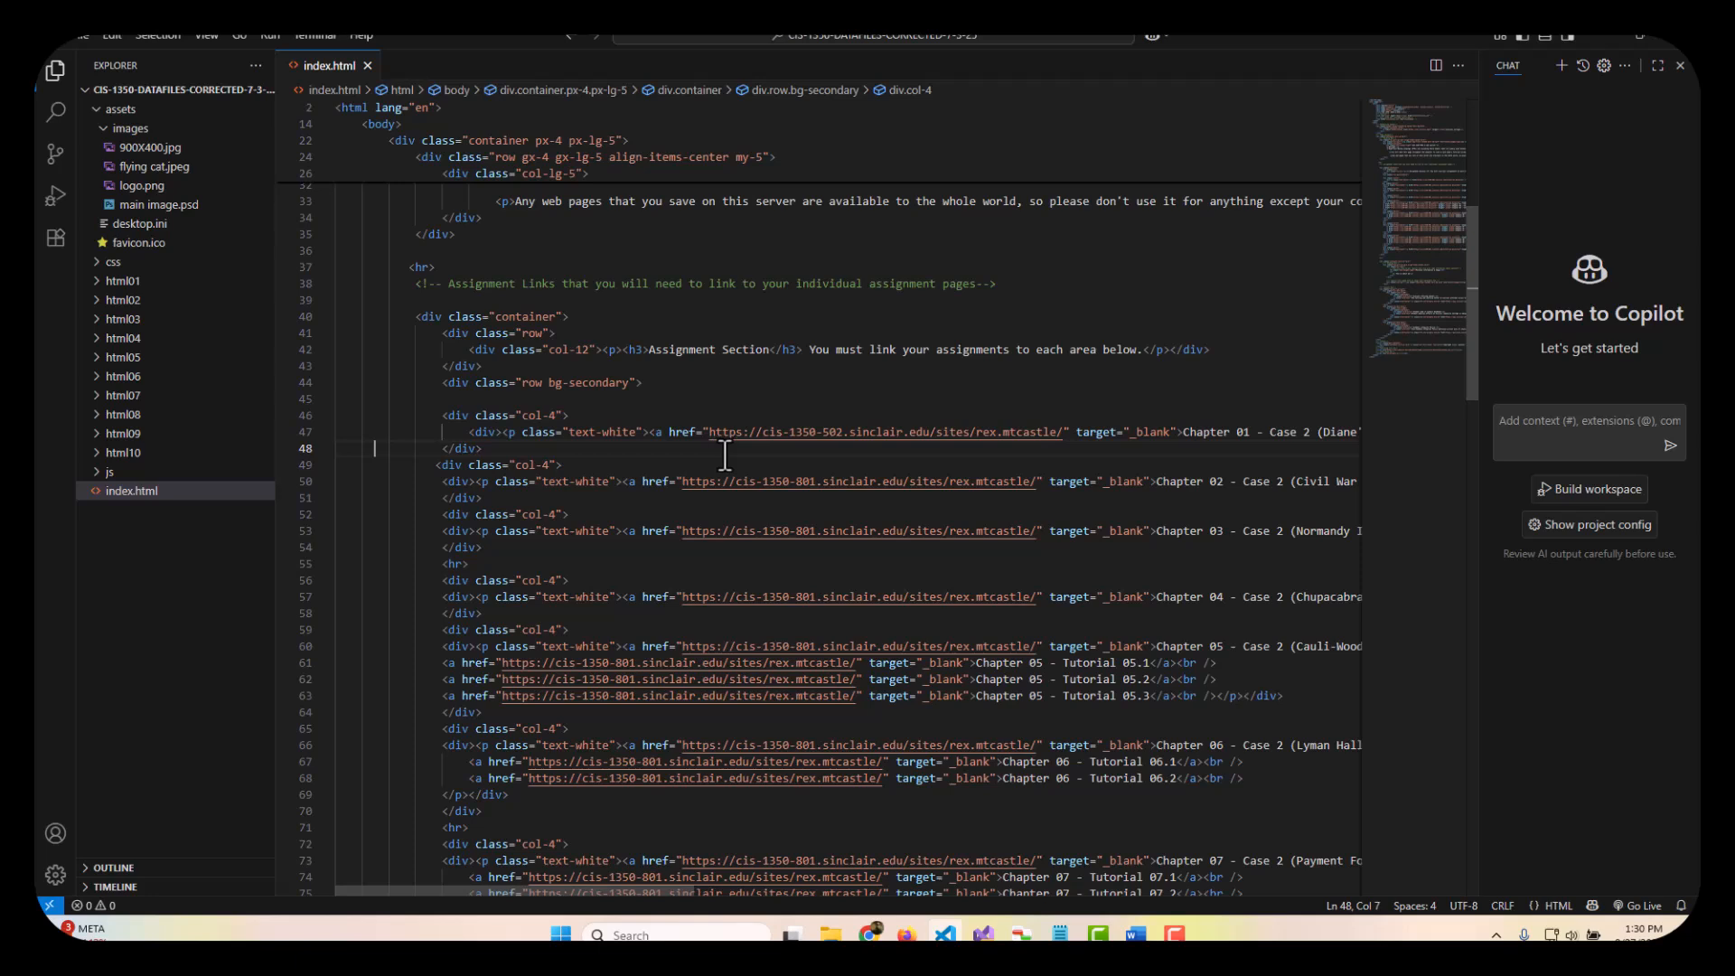
pyautogui.press('Left')
pyautogui.press('Left')
pyautogui.press('Left')
pyautogui.press('Left')
pyautogui.press('Left')
pyautogui.press('Left')
pyautogui.press('Left')
pyautogui.press('Left')
pyautogui.press('Left')
pyautogui.press('Left')
pyautogui.press('Left')
pyautogui.press('Left')
pyautogui.press('Left')
pyautogui.press('Left')
pyautogui.press('Left')
pyautogui.press('Left')
pyautogui.press('Left')
pyautogui.press('Left')
pyautogui.press('Left')
pyautogui.press('Left')
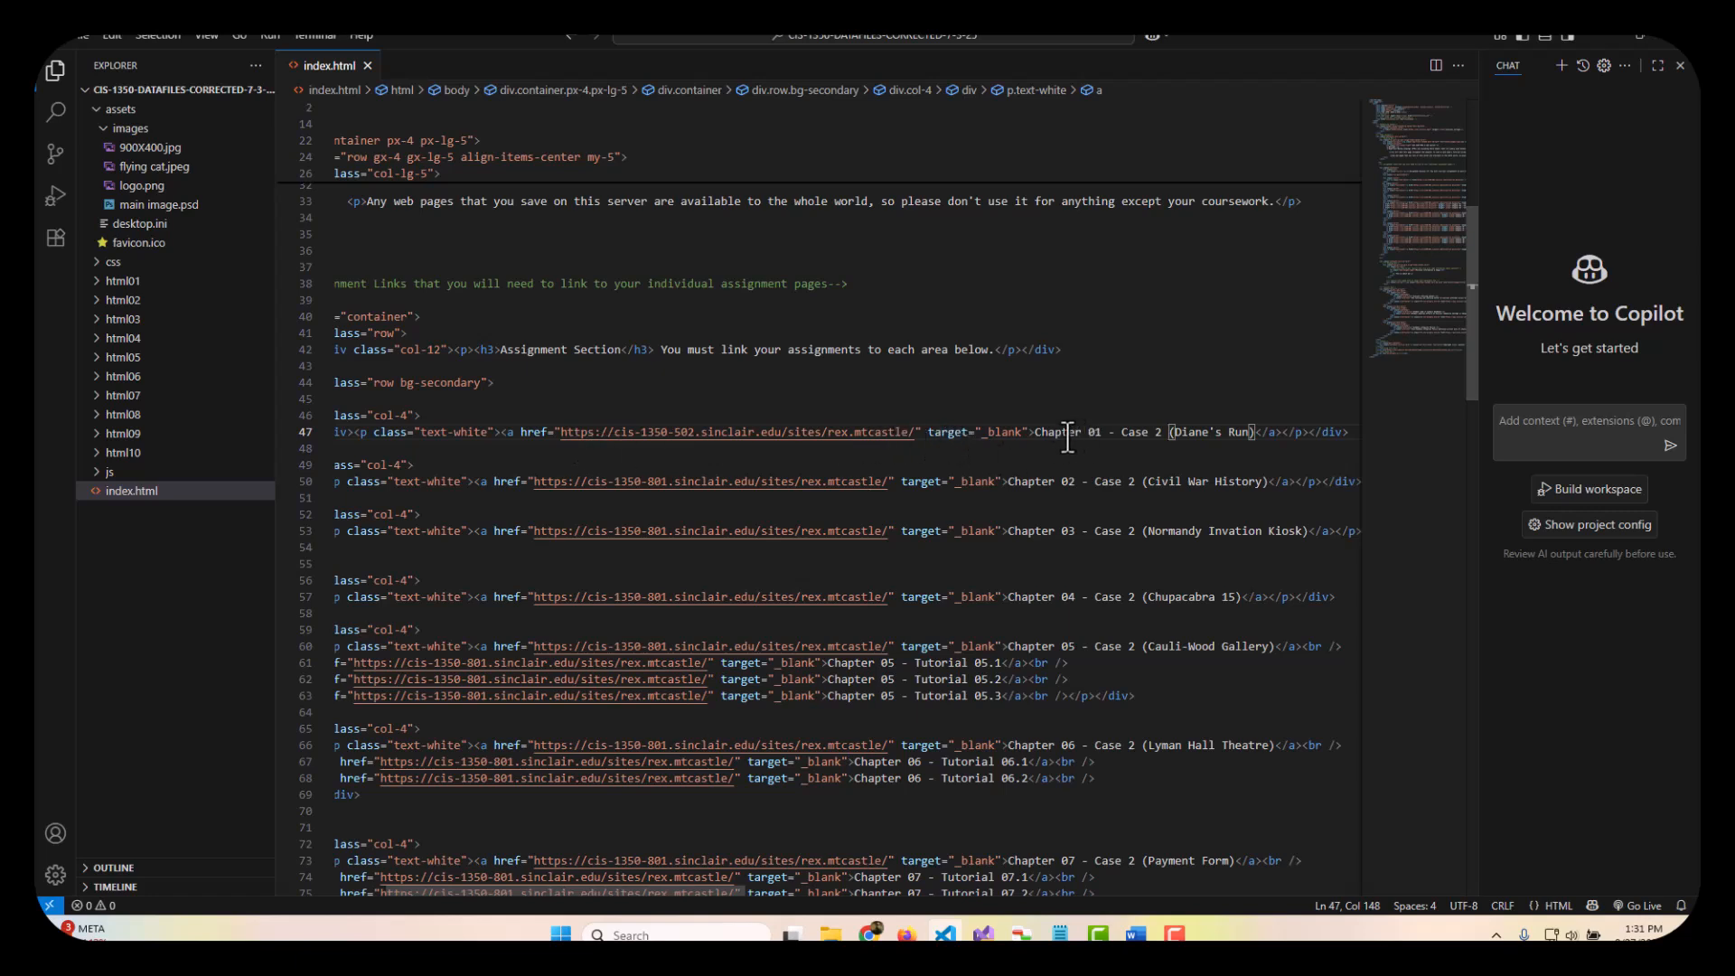
pyautogui.moveTo(1035, 432); pyautogui.dragTo(1247, 434)
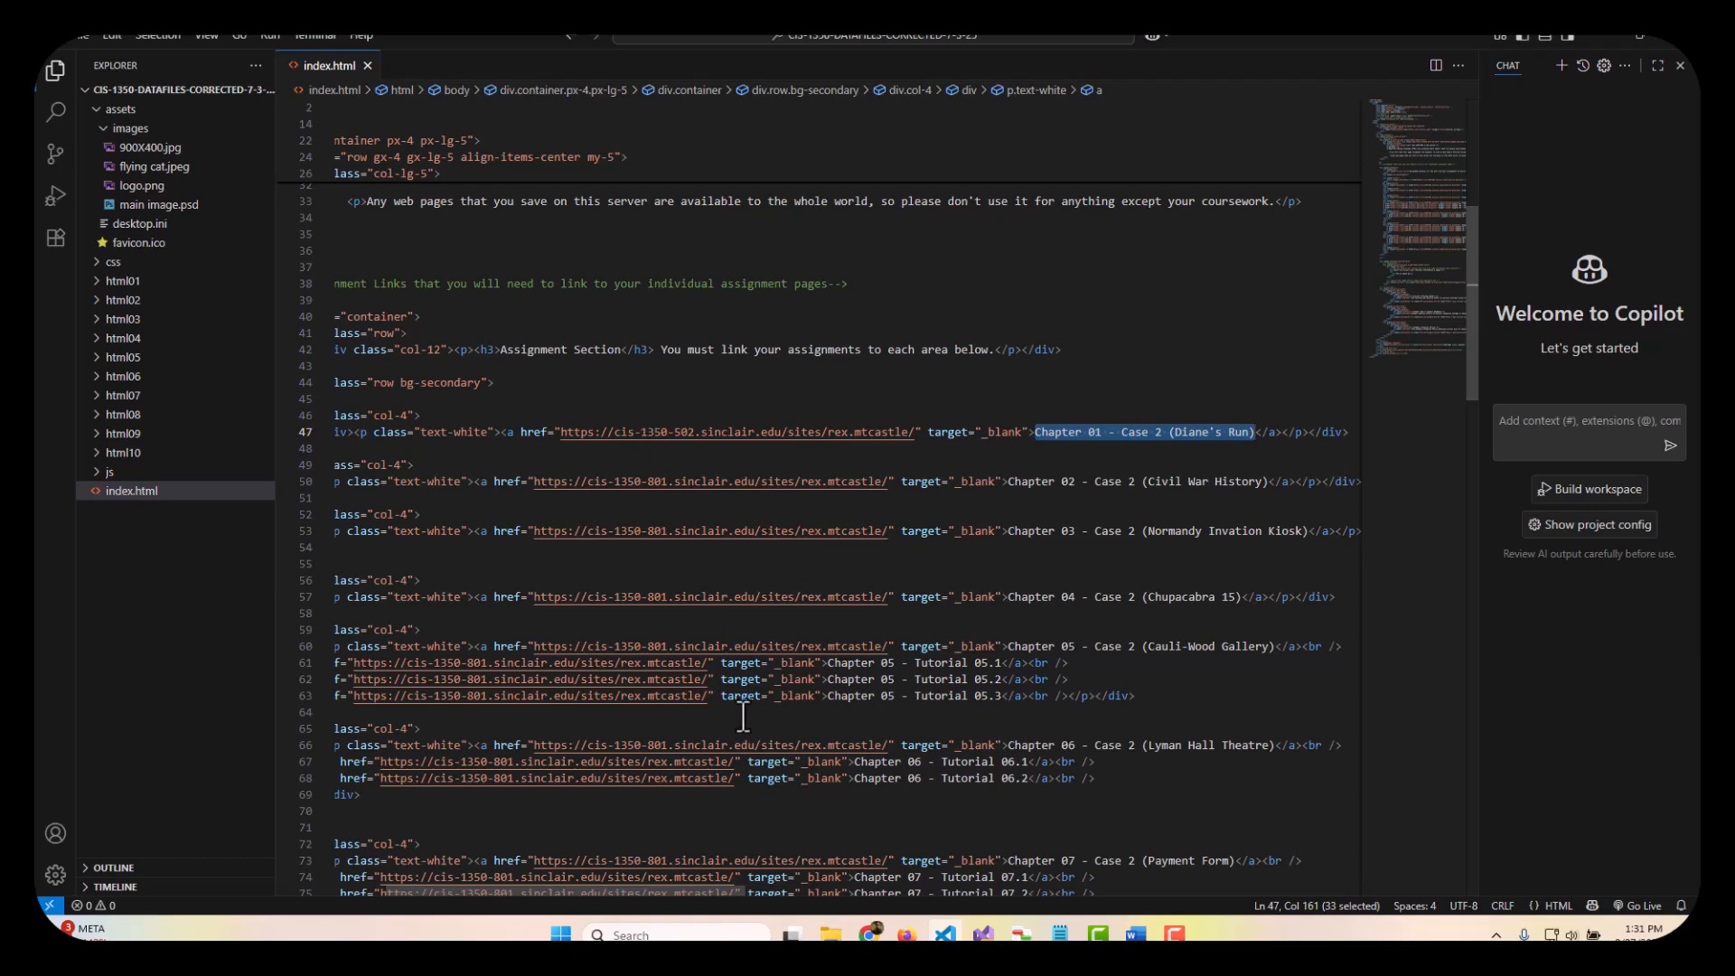
# Step: Restore VS Code with Copilot chat collapsed, and place the narrowed Uploads browser on the right
pyautogui.click(1636, 36)
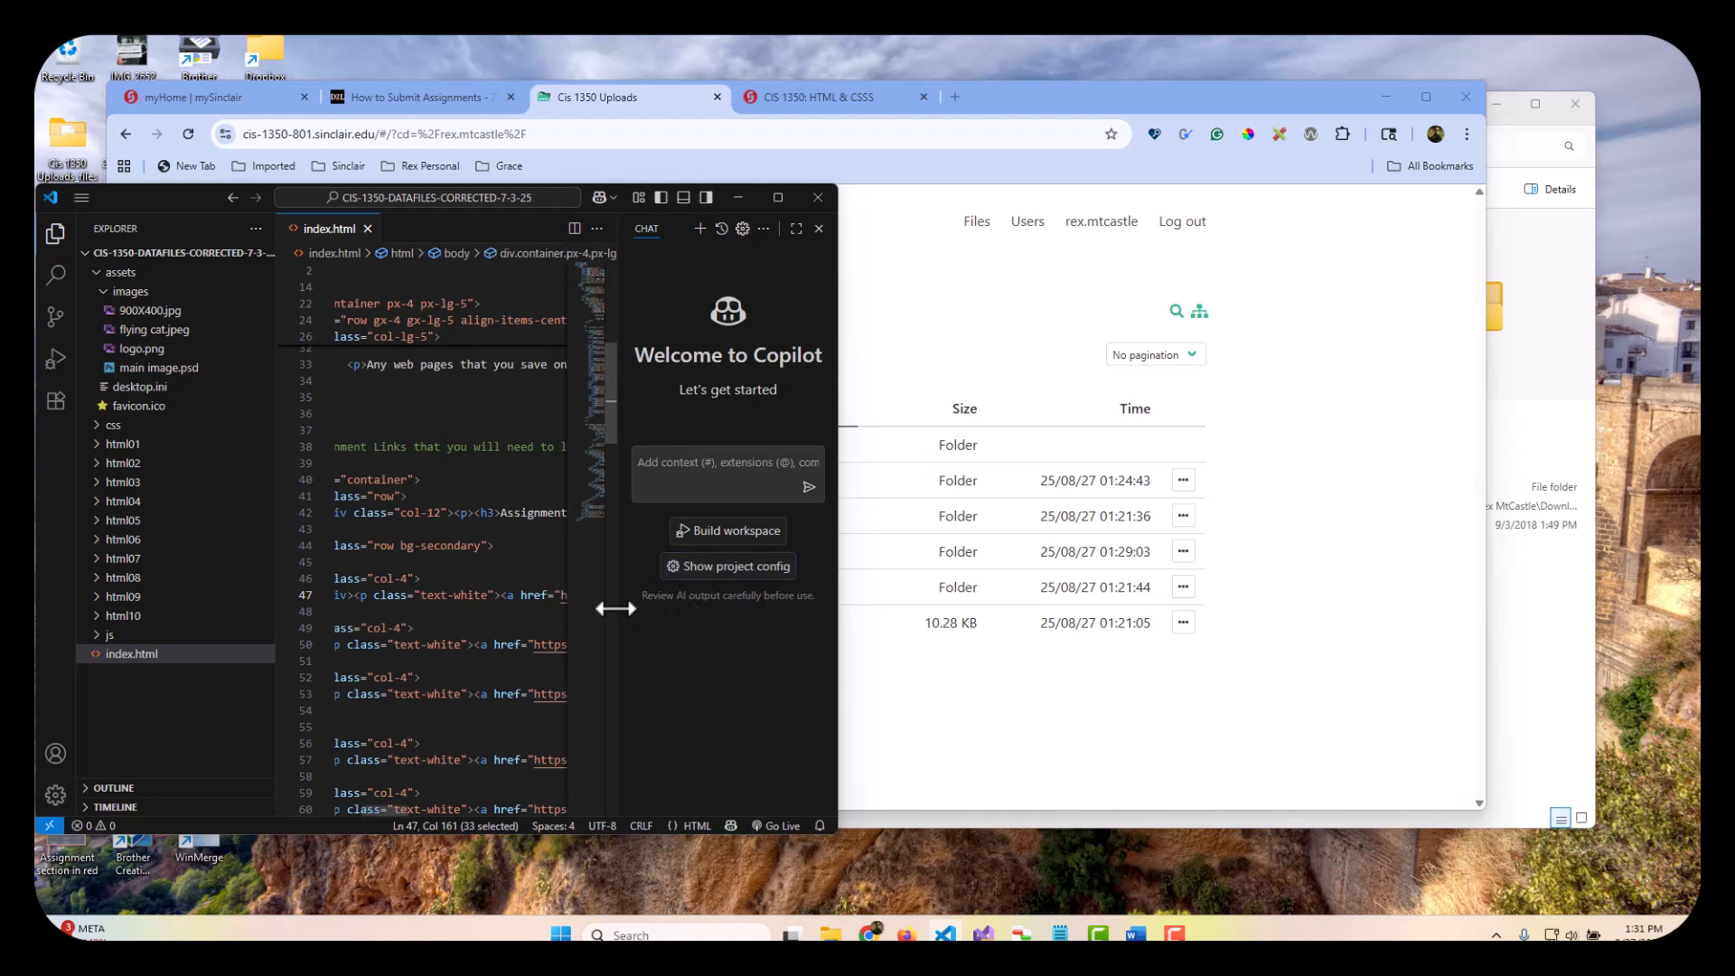
pyautogui.moveTo(612, 601); pyautogui.dragTo(803, 615)
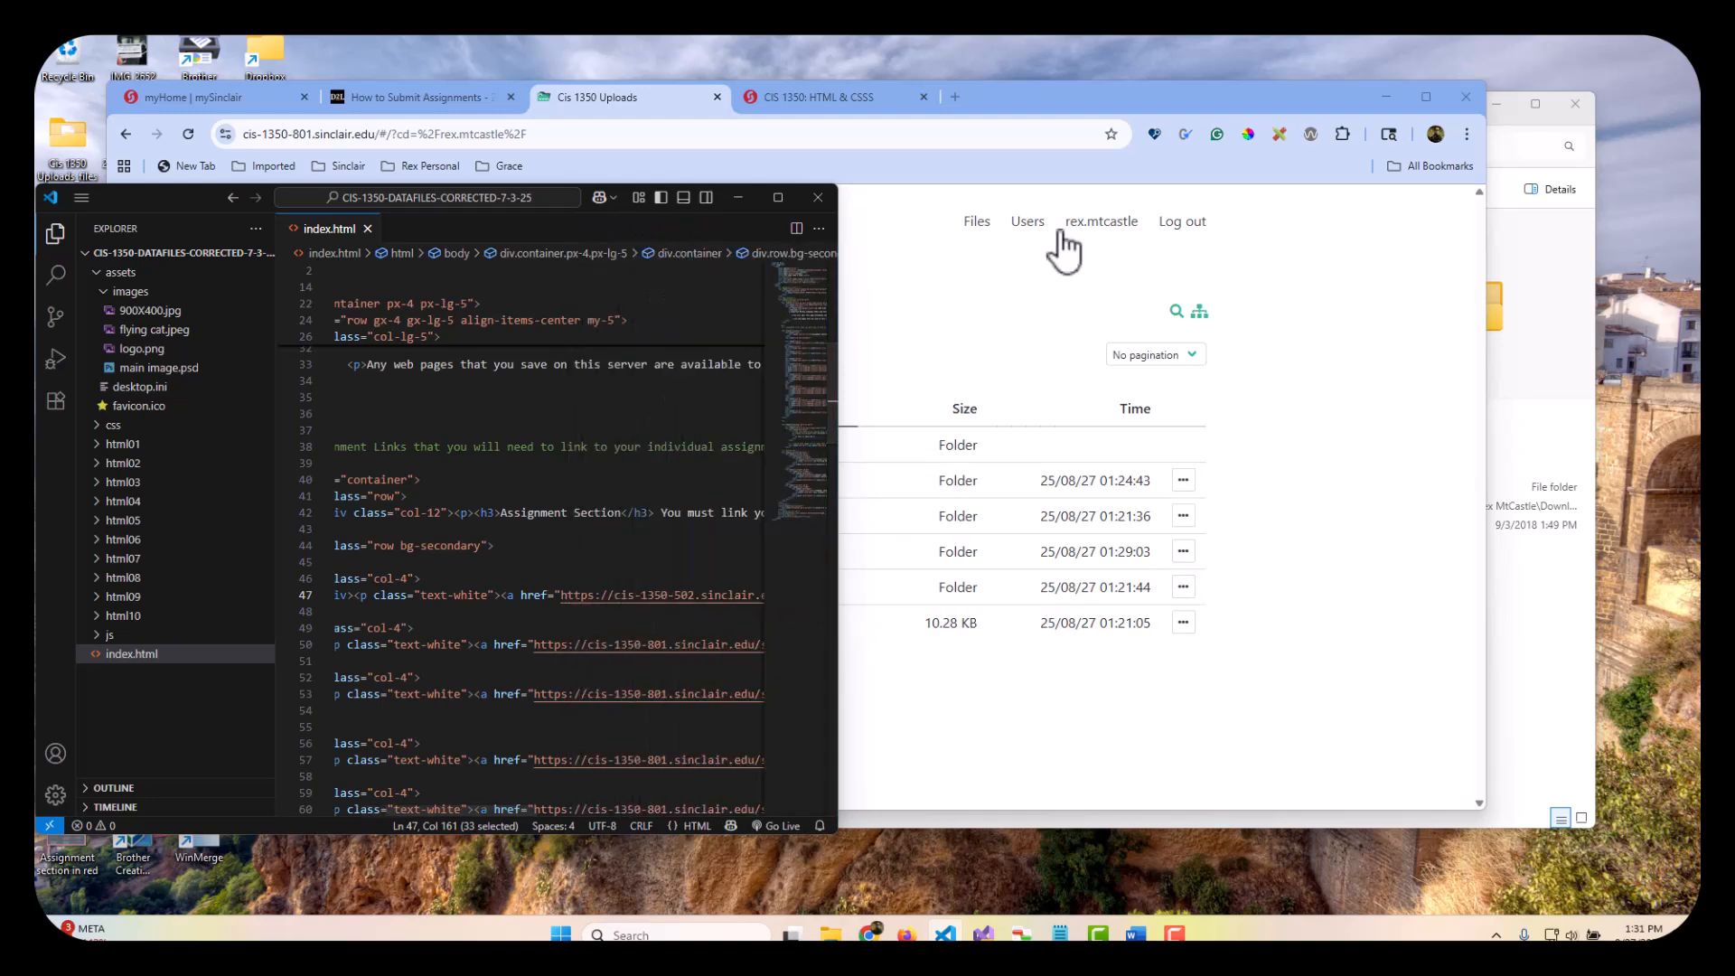
pyautogui.click(1036, 86)
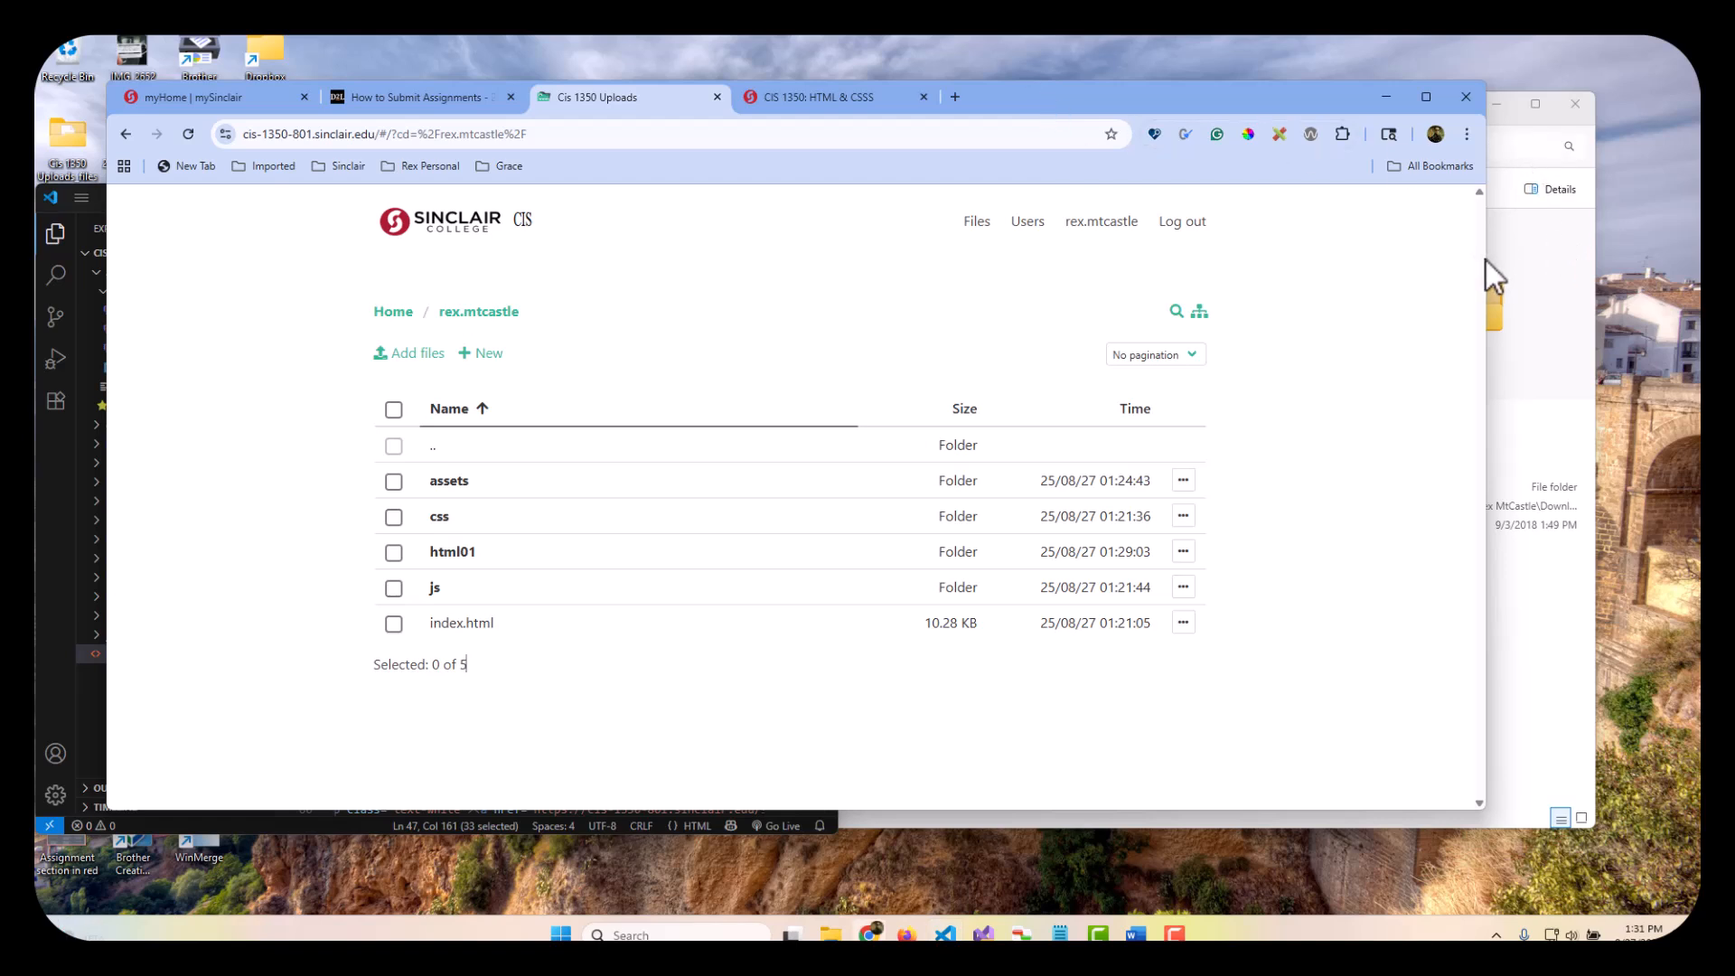
pyautogui.moveTo(1487, 261); pyautogui.dragTo(967, 296)
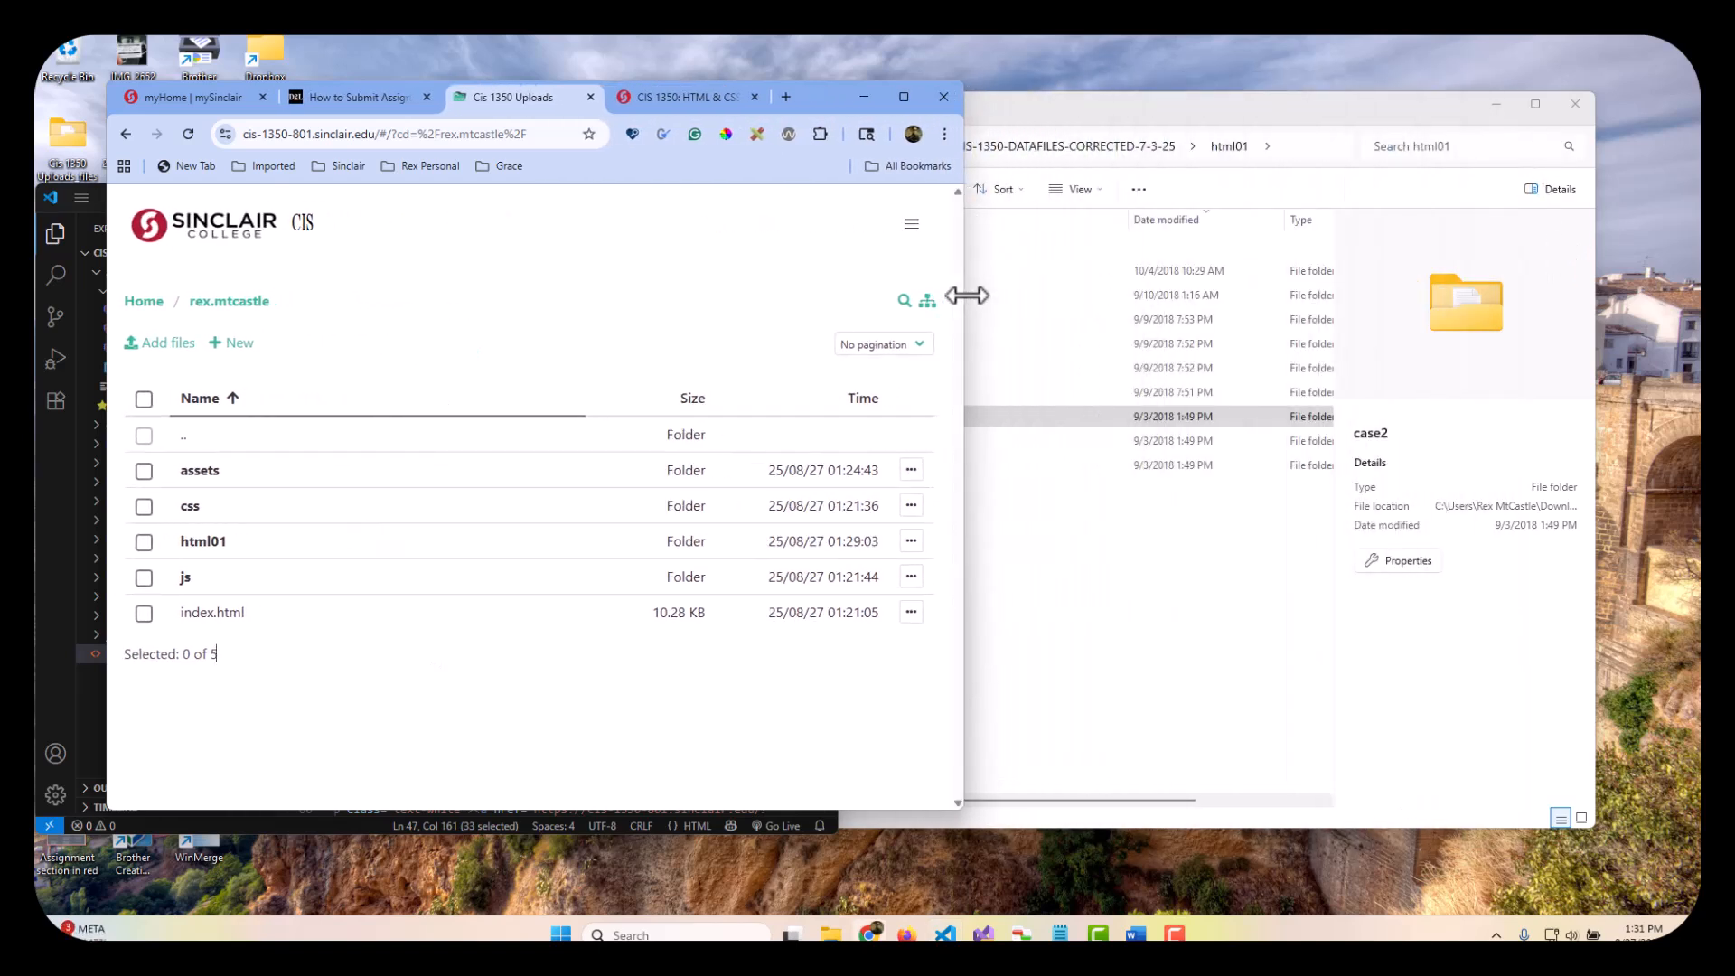
pyautogui.moveTo(798, 95); pyautogui.dragTo(1507, 146)
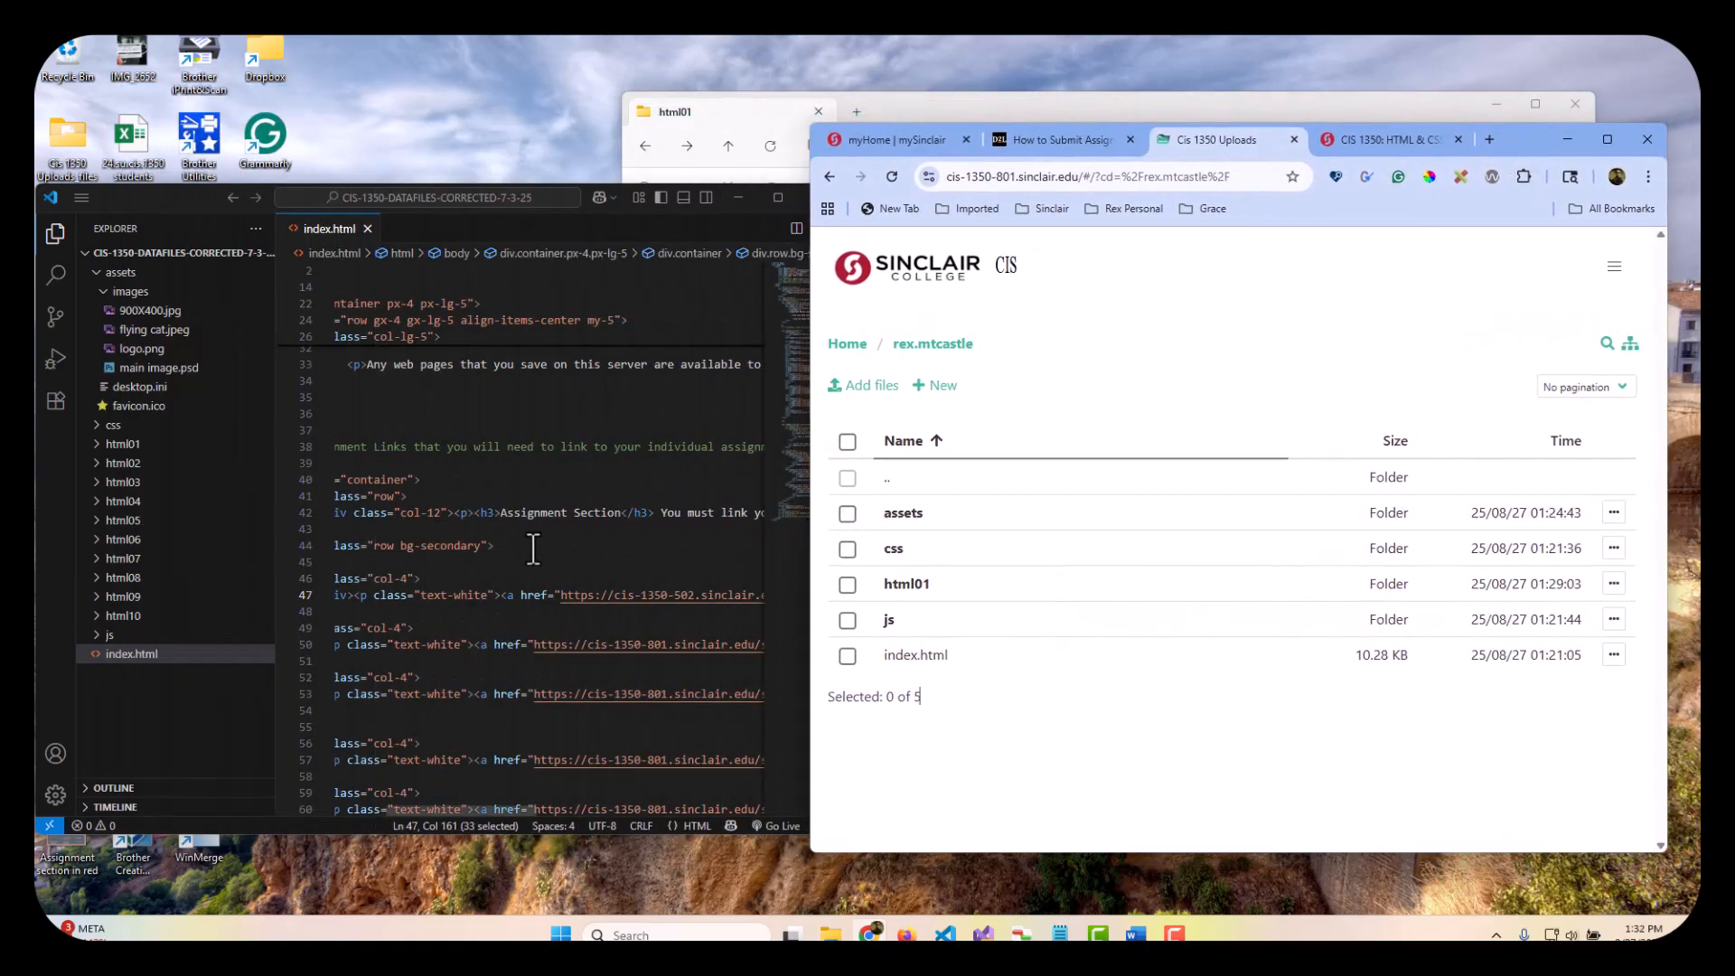
# Step: Change line 47's Chapter 01 link URL from cis-1350-502 to cis-1350-801
pyautogui.click(433, 595)
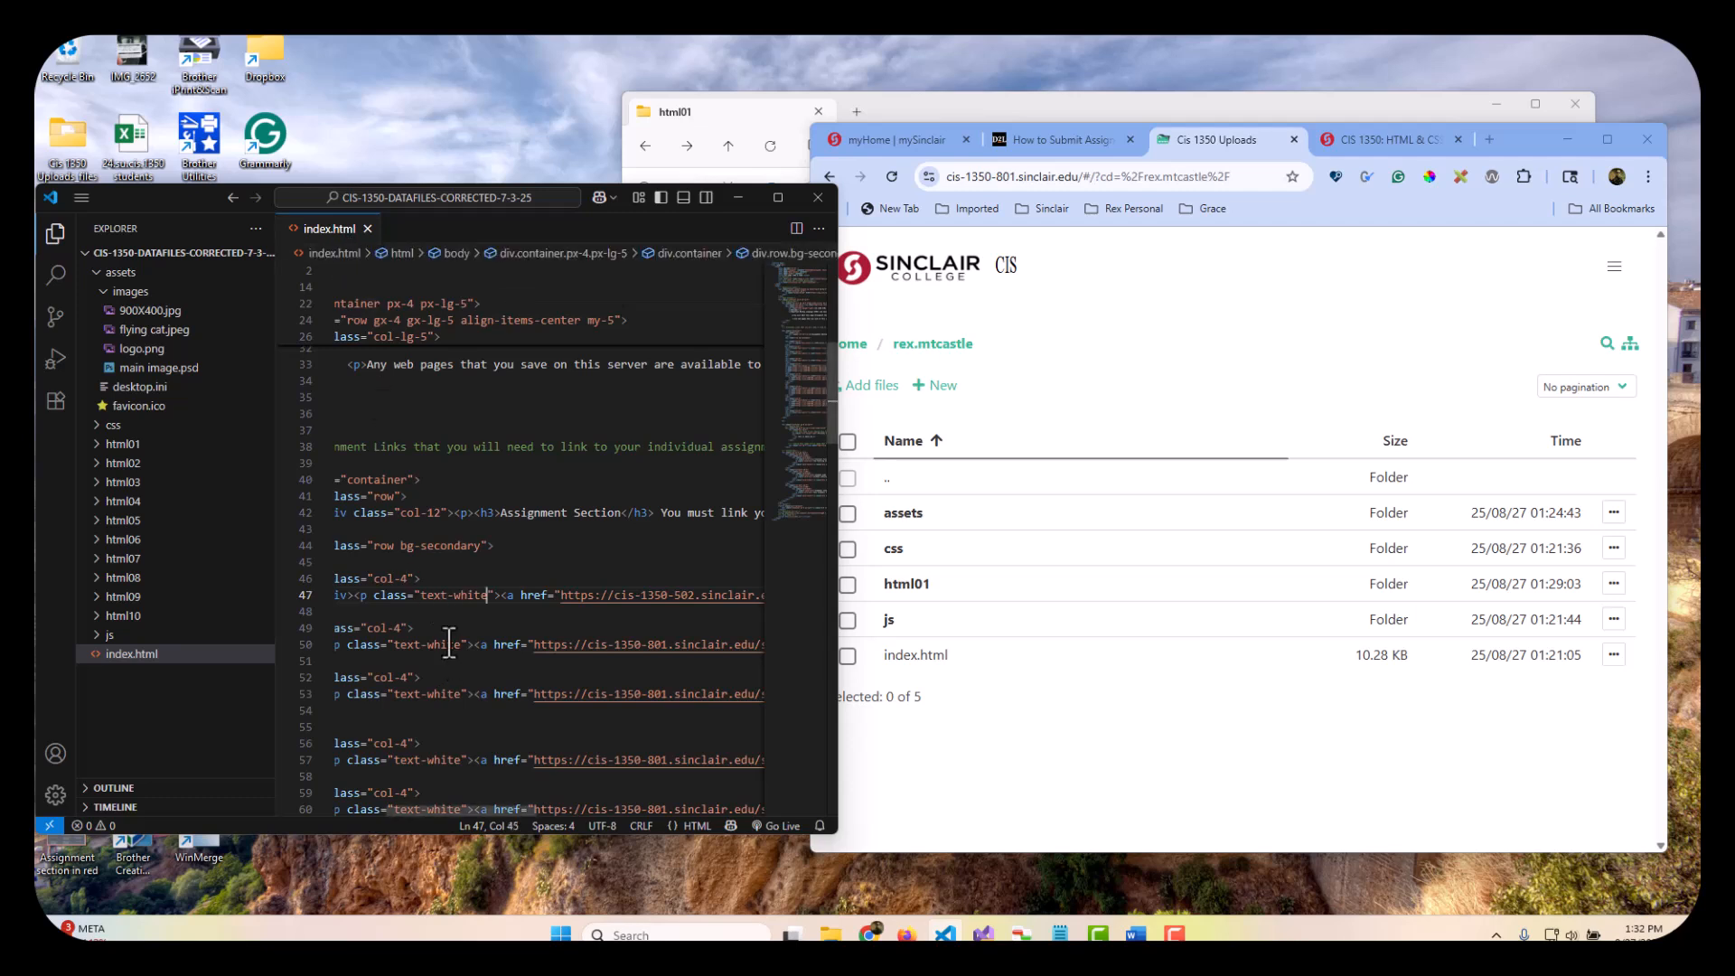
pyautogui.press('Right')
pyautogui.press('Right')
pyautogui.press('Right')
pyautogui.press('Right')
pyautogui.press('Right')
pyautogui.press('Right')
pyautogui.press('Right')
pyautogui.press('Right')
pyautogui.press('Right')
pyautogui.press('Right')
pyautogui.press('Right')
pyautogui.press('Right')
pyautogui.press('Right')
pyautogui.press('Right')
pyautogui.press('Right')
pyautogui.press('Right')
pyautogui.press('Right')
pyautogui.press('Right')
pyautogui.press('Right')
pyautogui.press('Right')
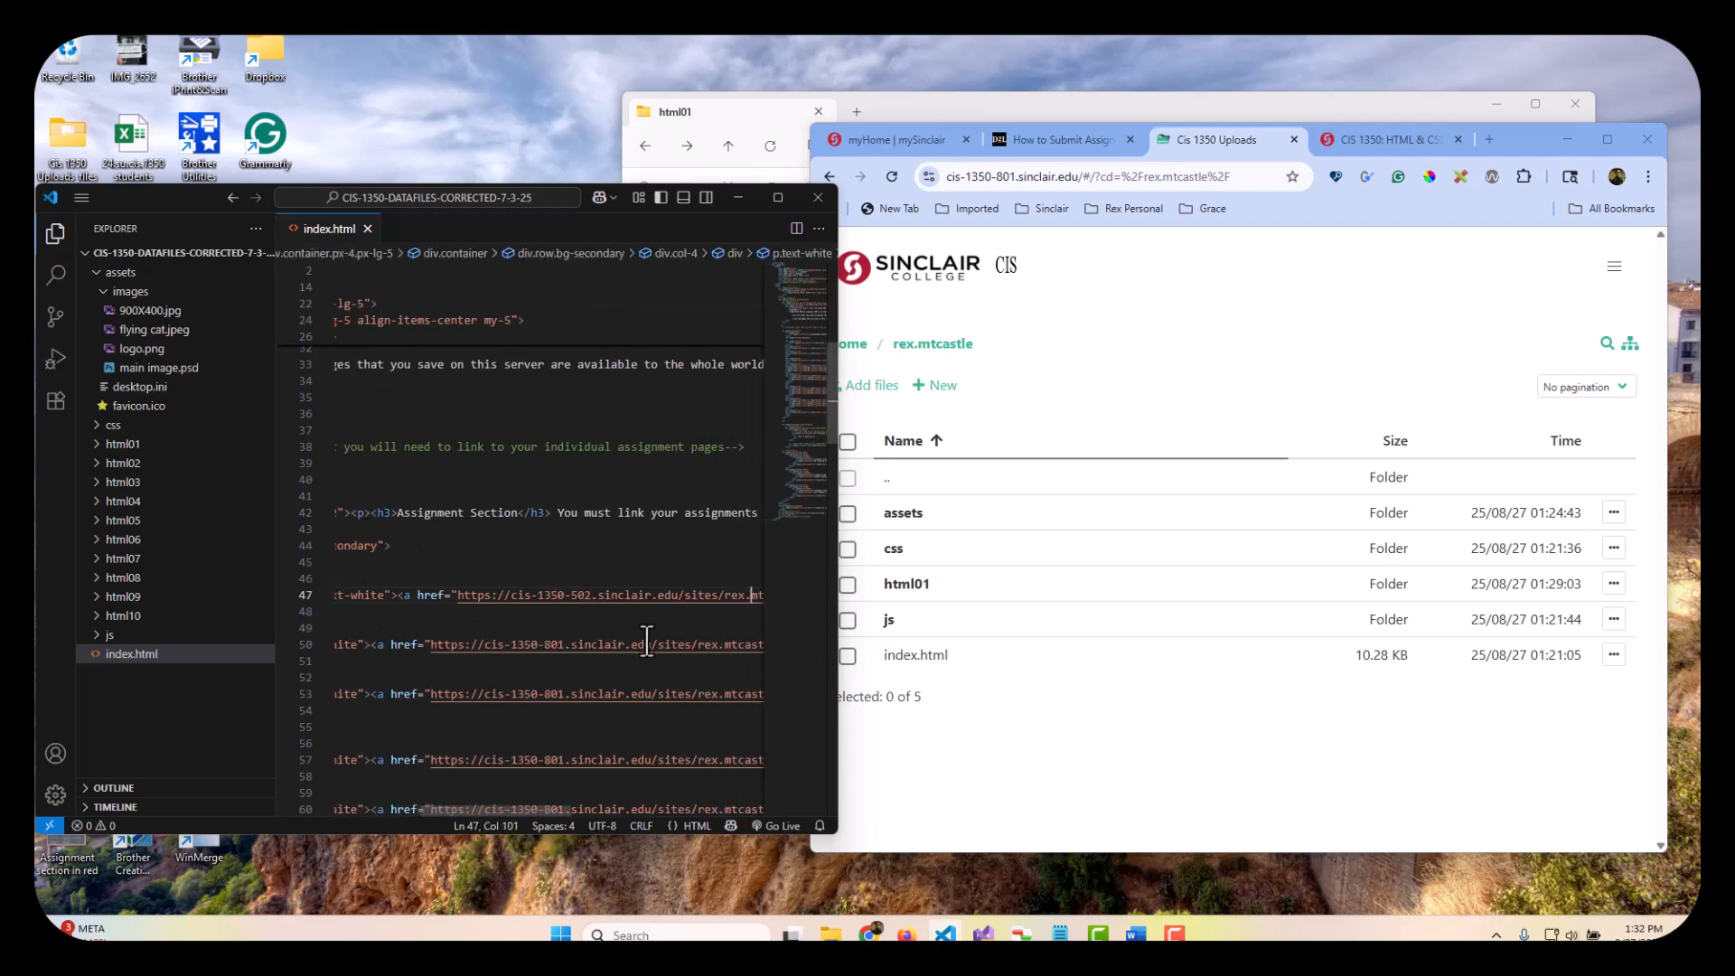
pyautogui.press('Right')
pyautogui.press('Right')
pyautogui.press('Right')
pyautogui.press('Right')
pyautogui.press('Right')
pyautogui.press('Right')
pyautogui.press('Right')
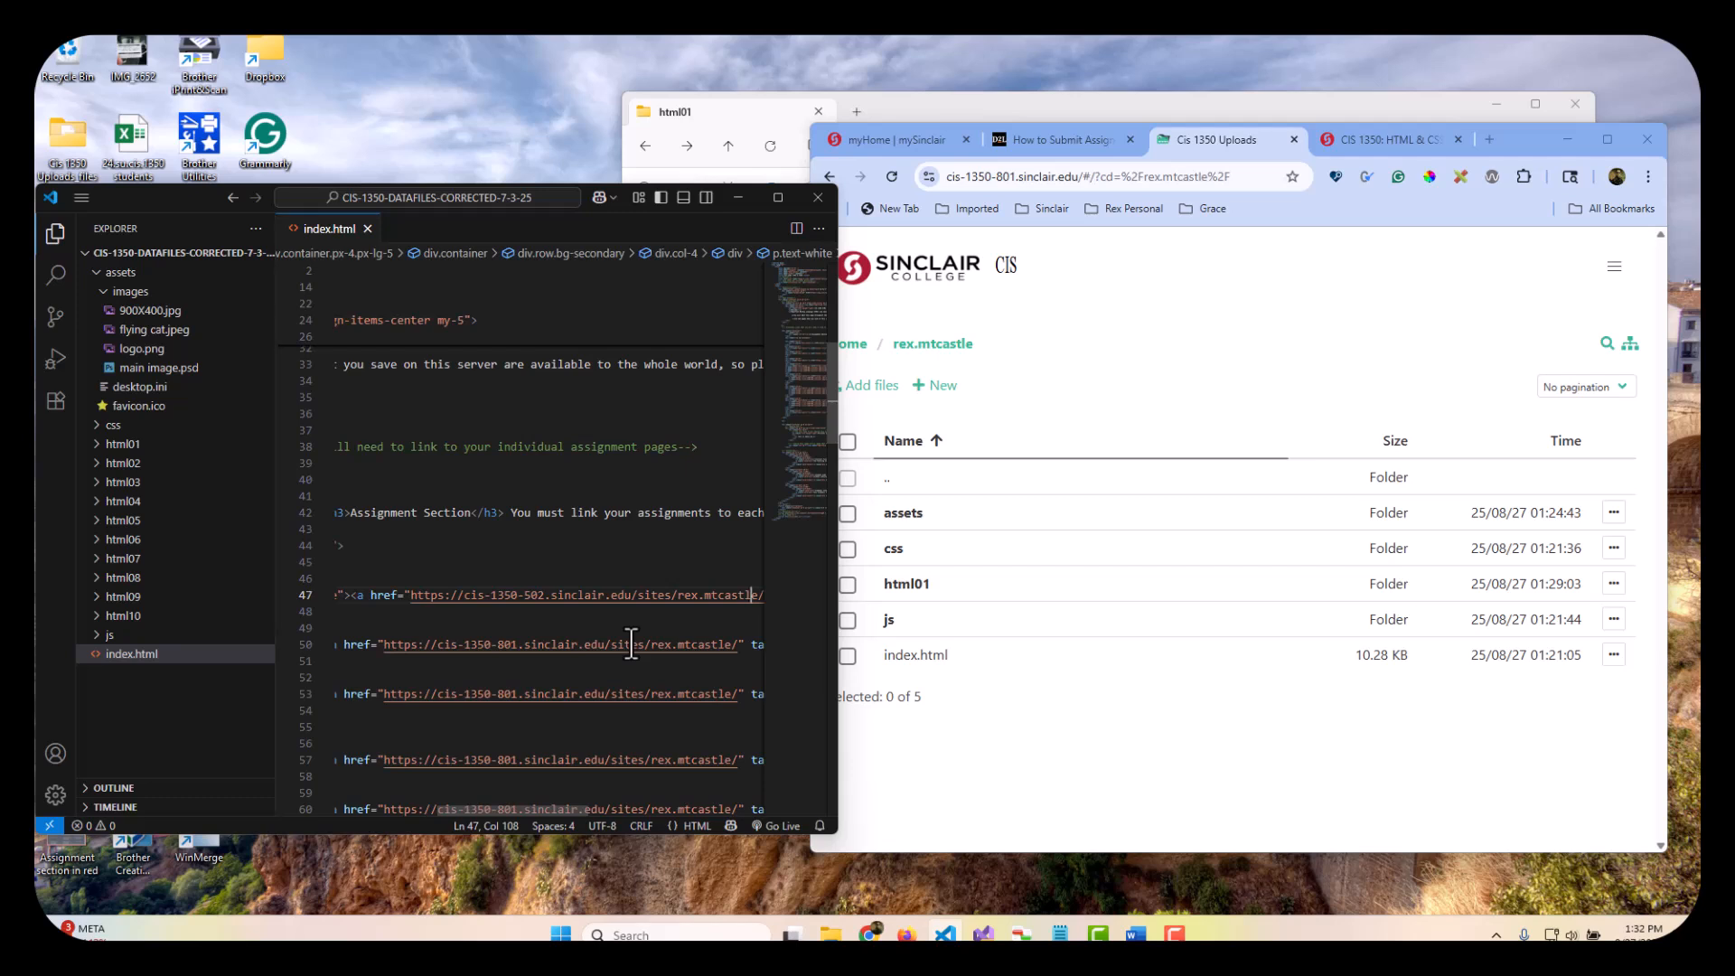
pyautogui.press('Right')
pyautogui.press('Right')
pyautogui.press('Right')
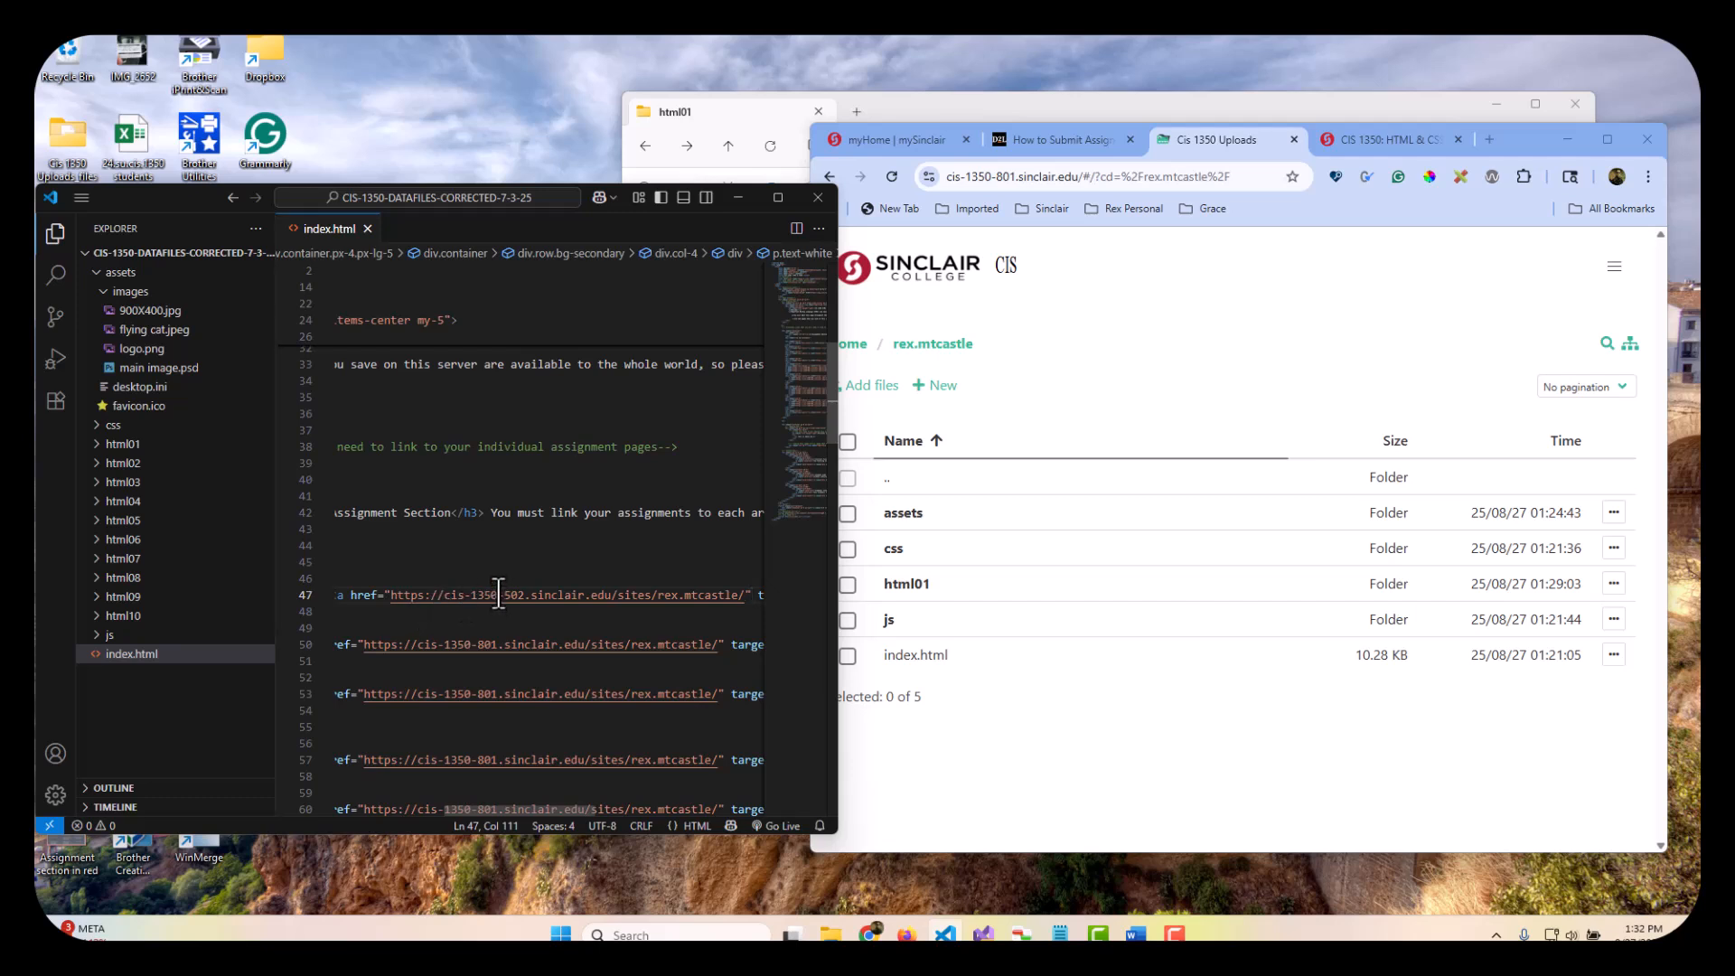
pyautogui.moveTo(502, 599); pyautogui.dragTo(521, 604)
pyautogui.write('801')
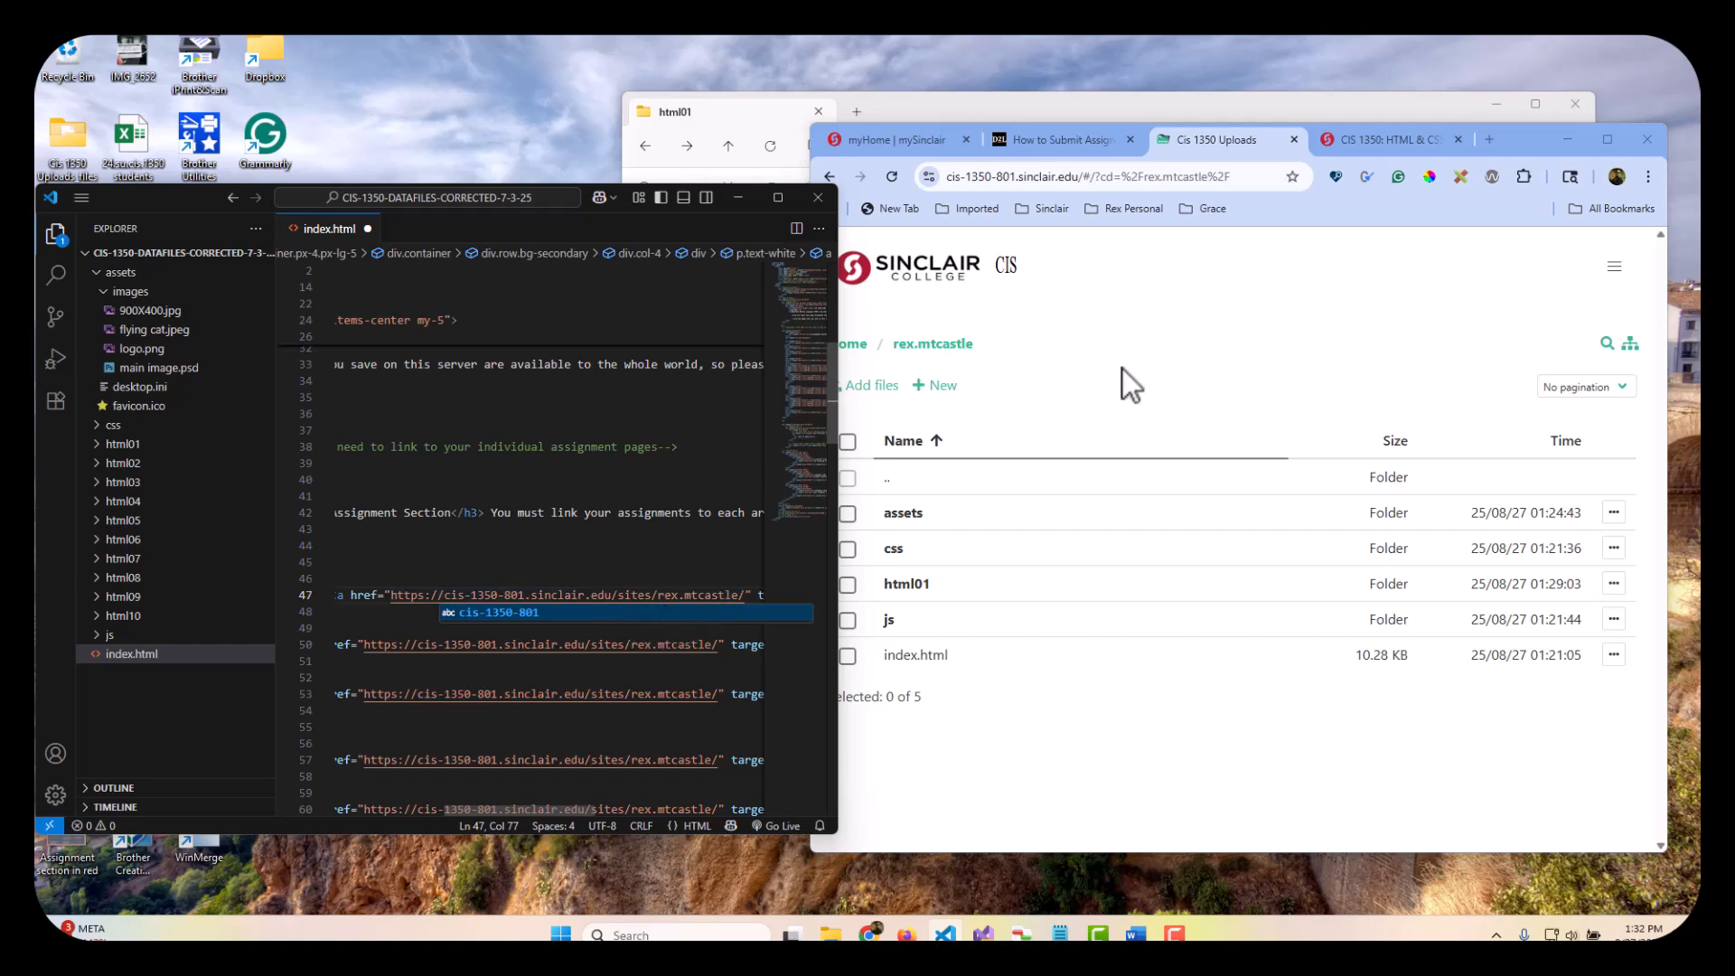
pyautogui.click(1386, 142)
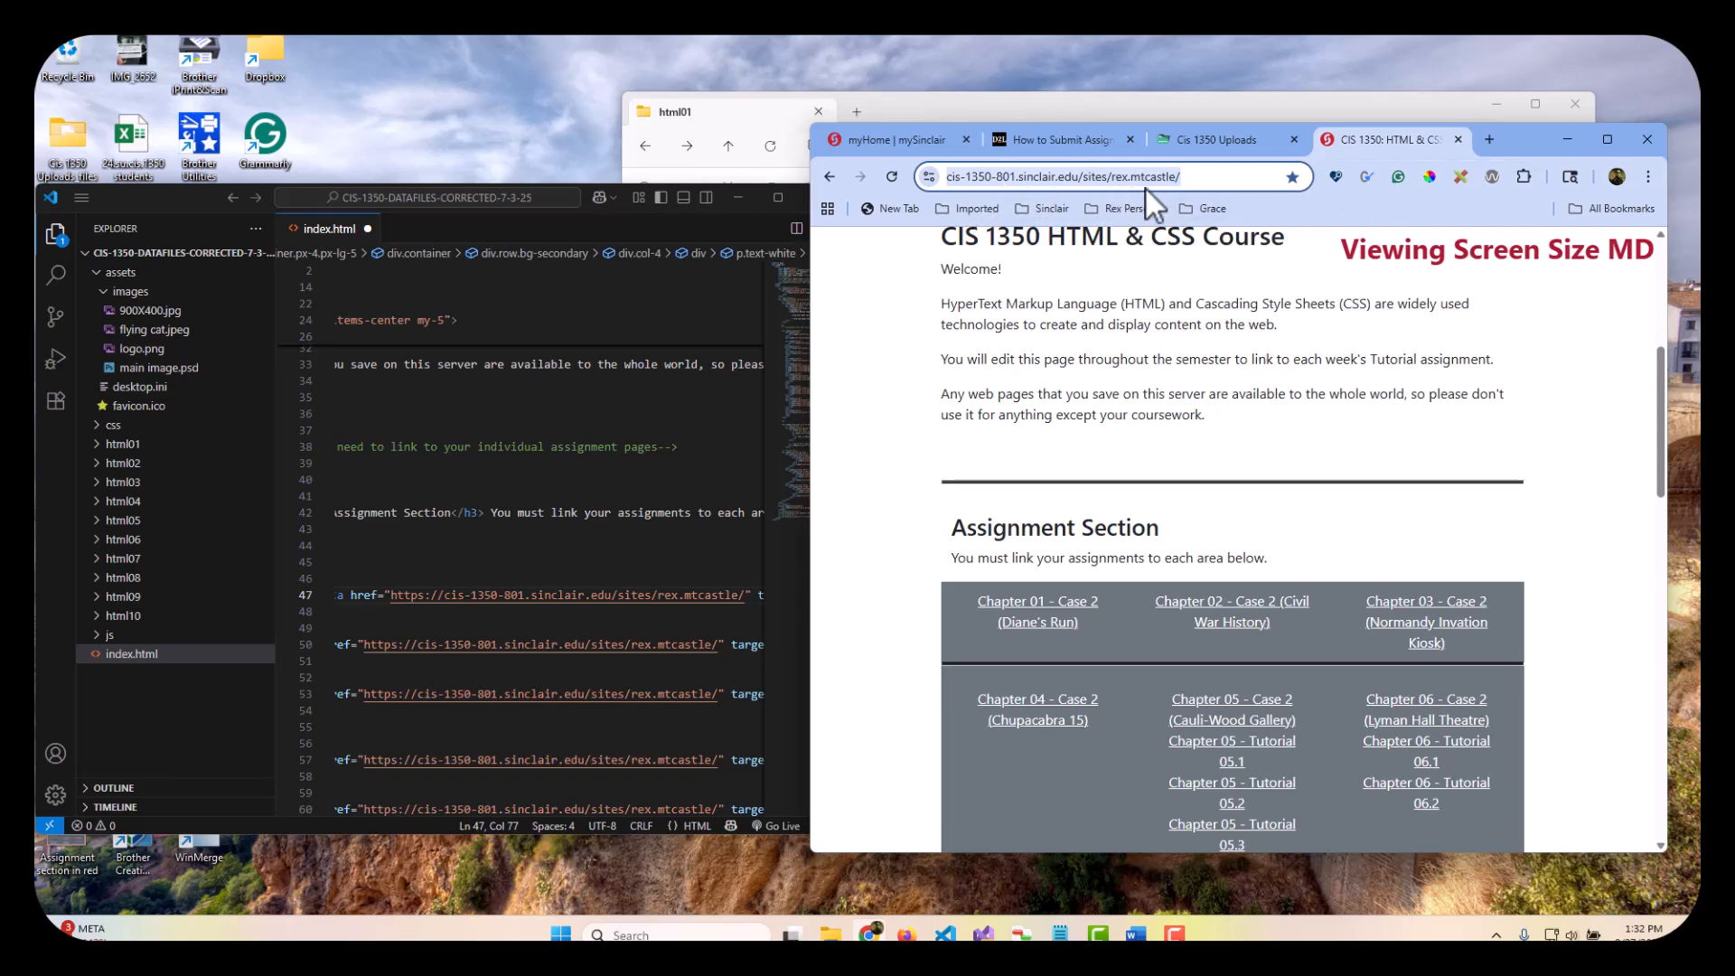
pyautogui.click(748, 598)
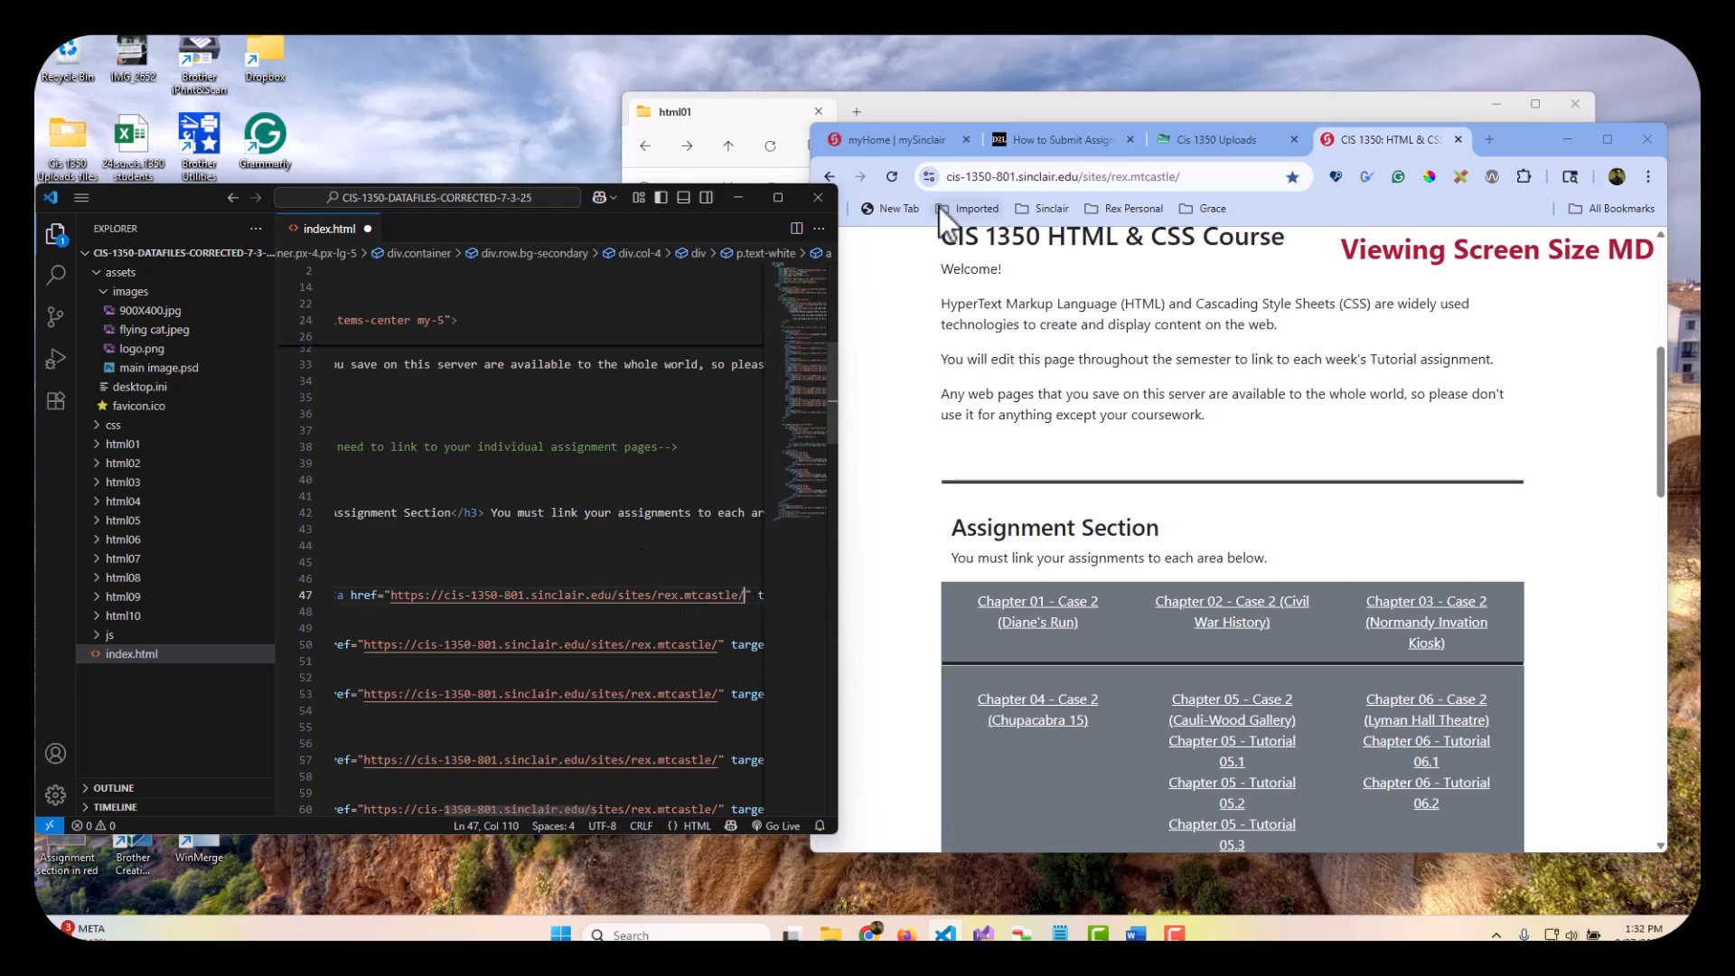
pyautogui.click(1224, 139)
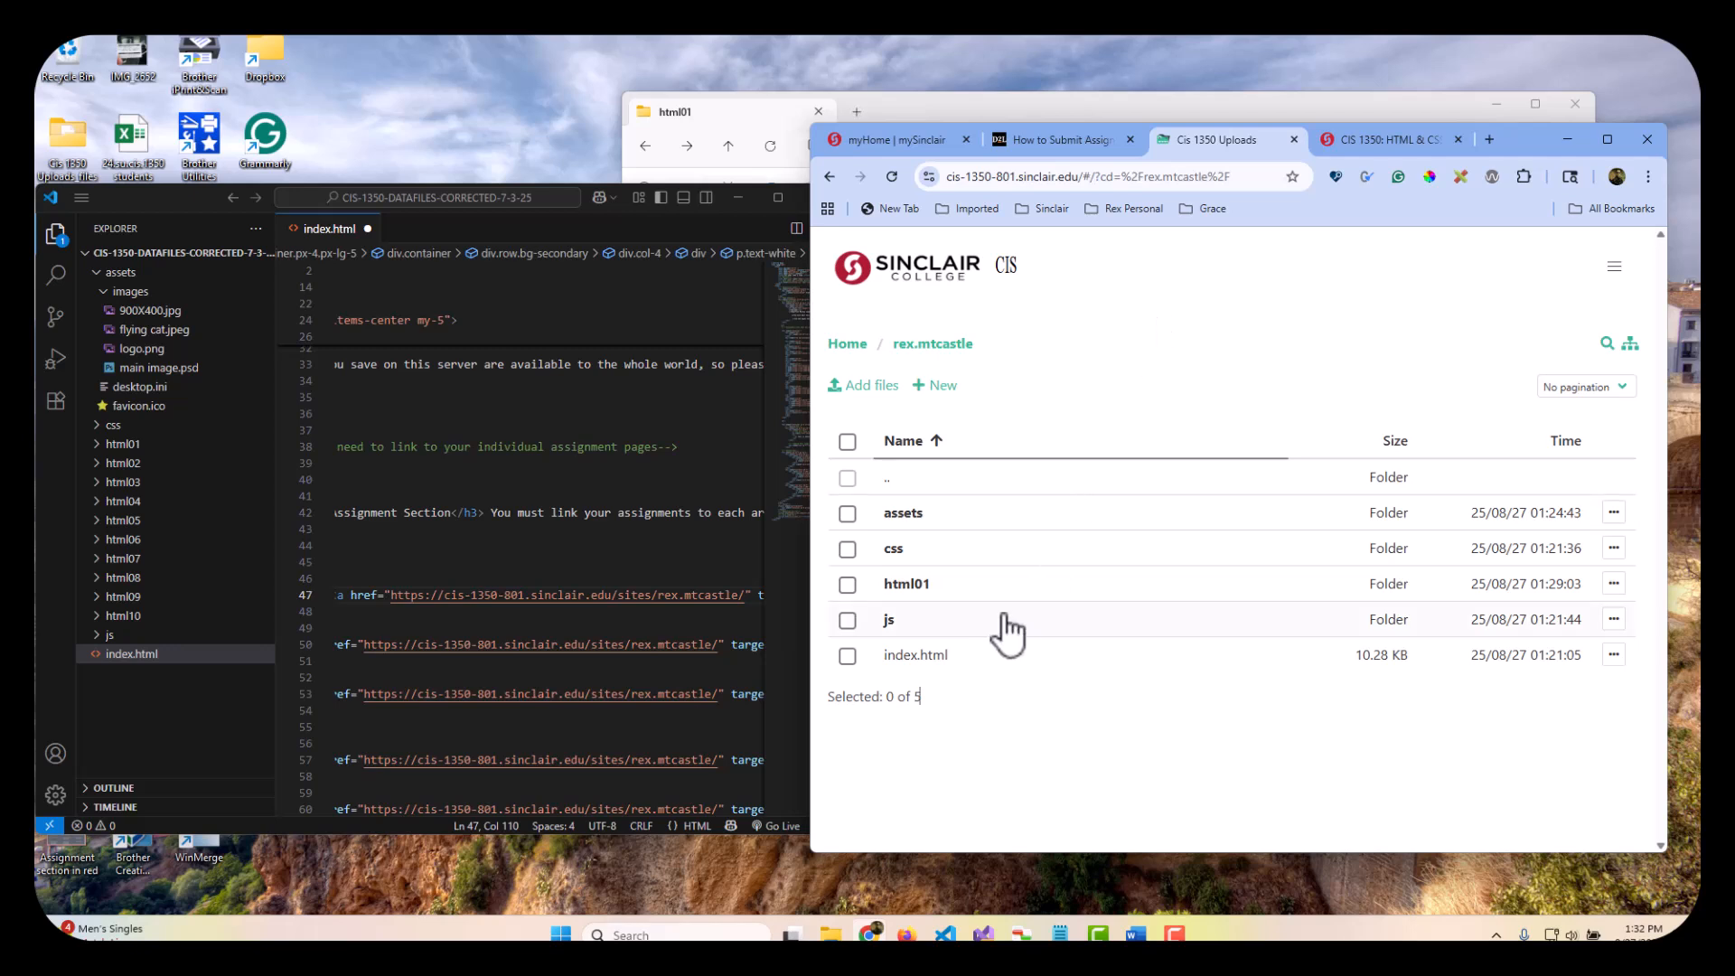
# Step: Start typing html0 after the trailing slash of the line 47 Chapter 01 URL, before the closing quote
pyautogui.doubleClick(741, 597)
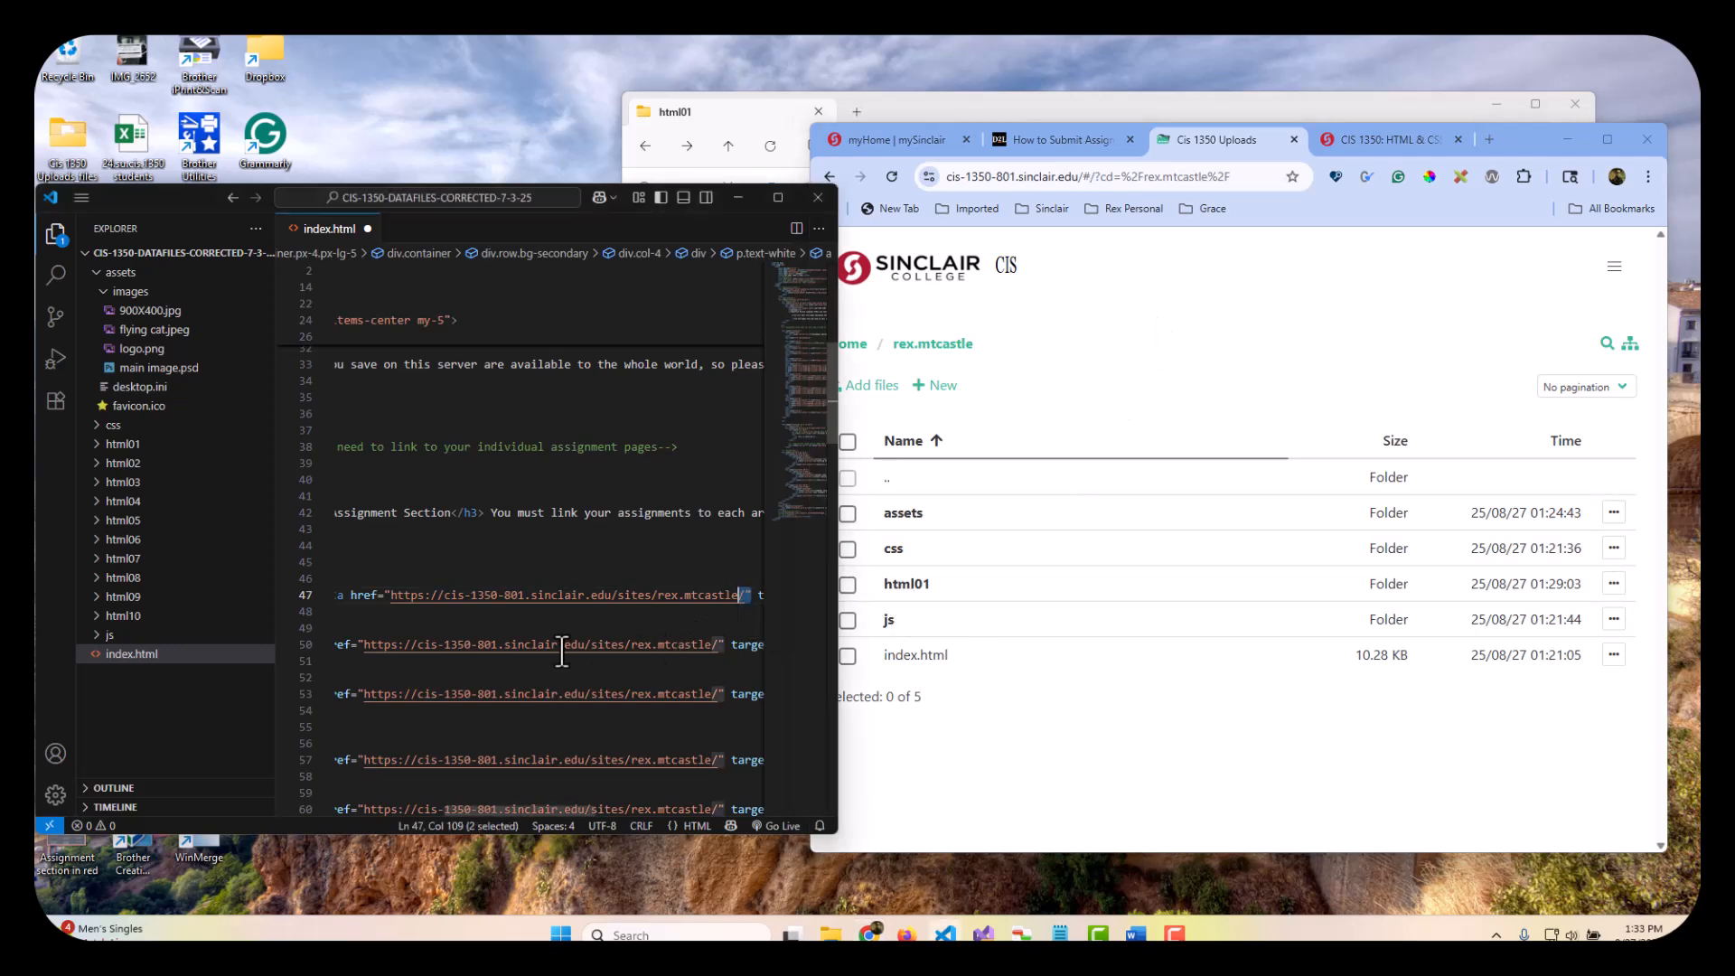
pyautogui.press('Right')
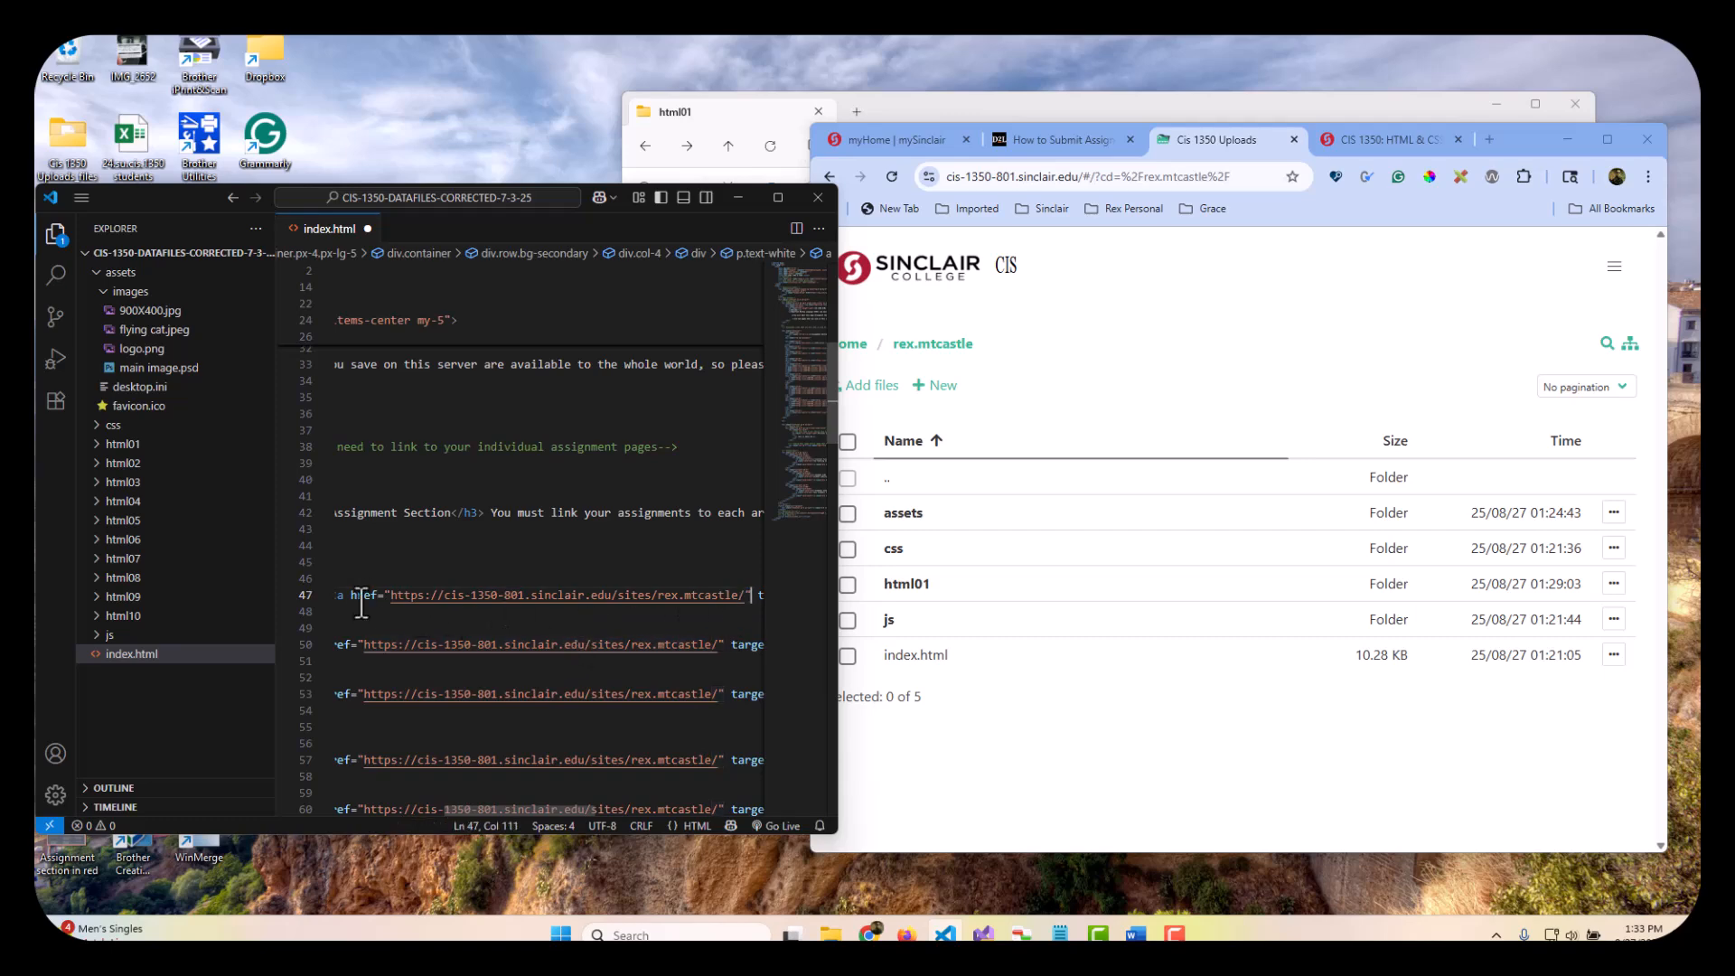
pyautogui.moveTo(389, 601); pyautogui.dragTo(686, 588)
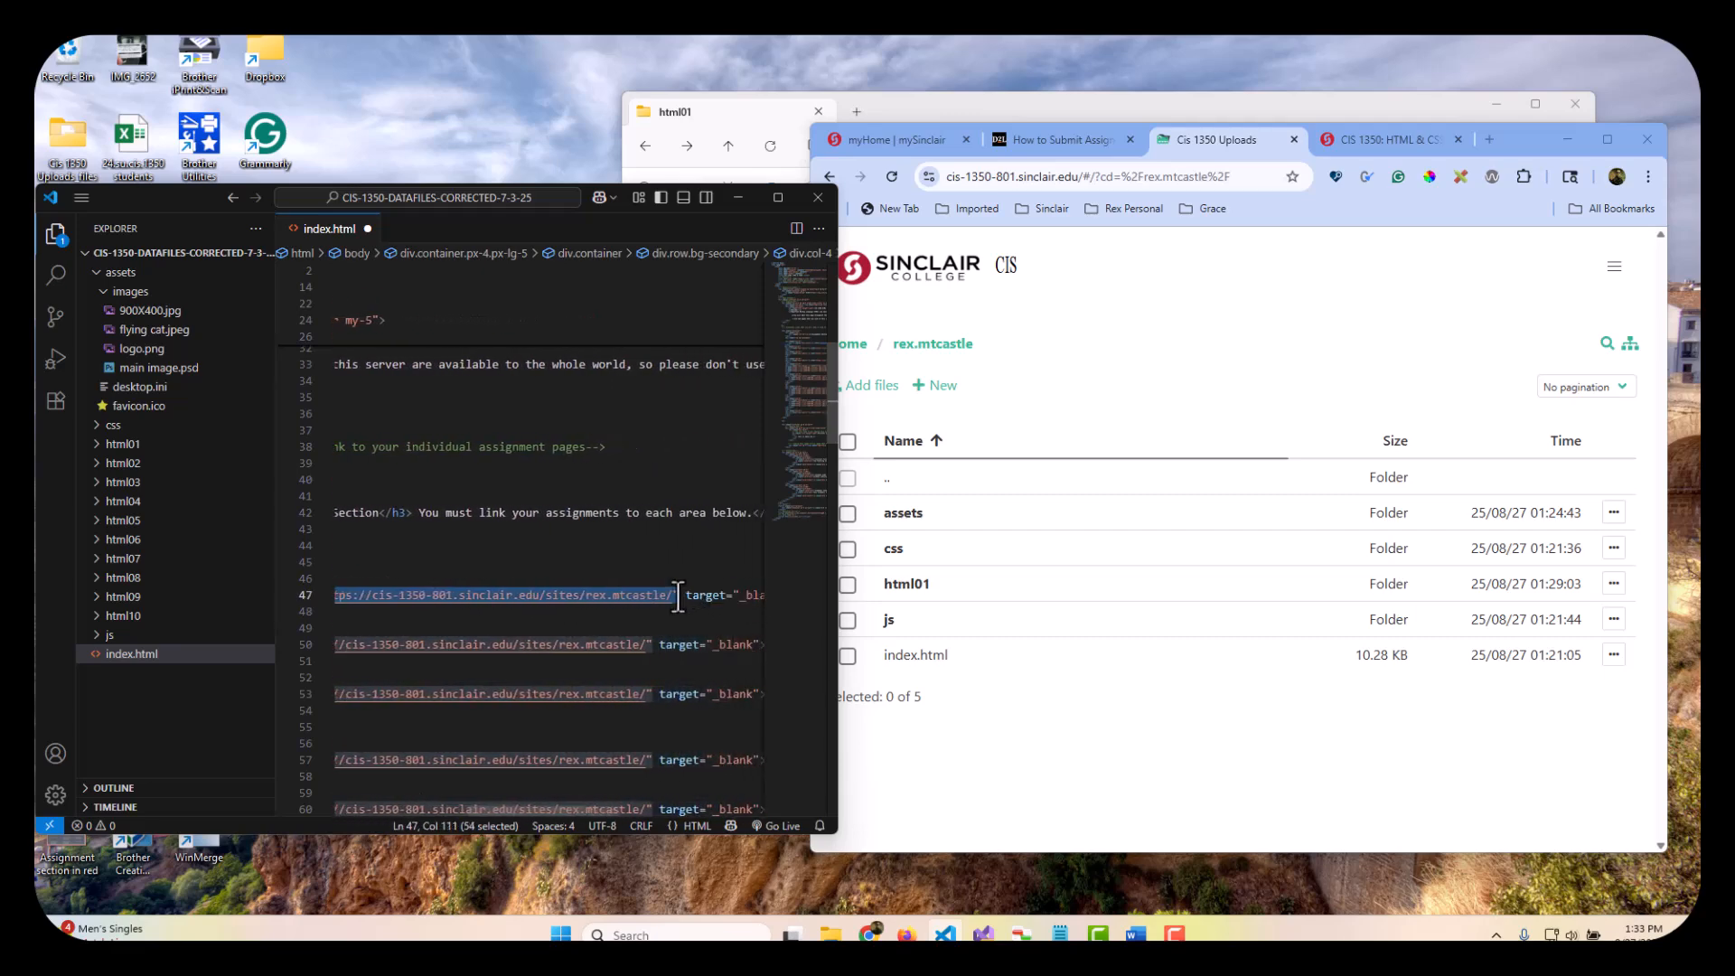
pyautogui.click(678, 588)
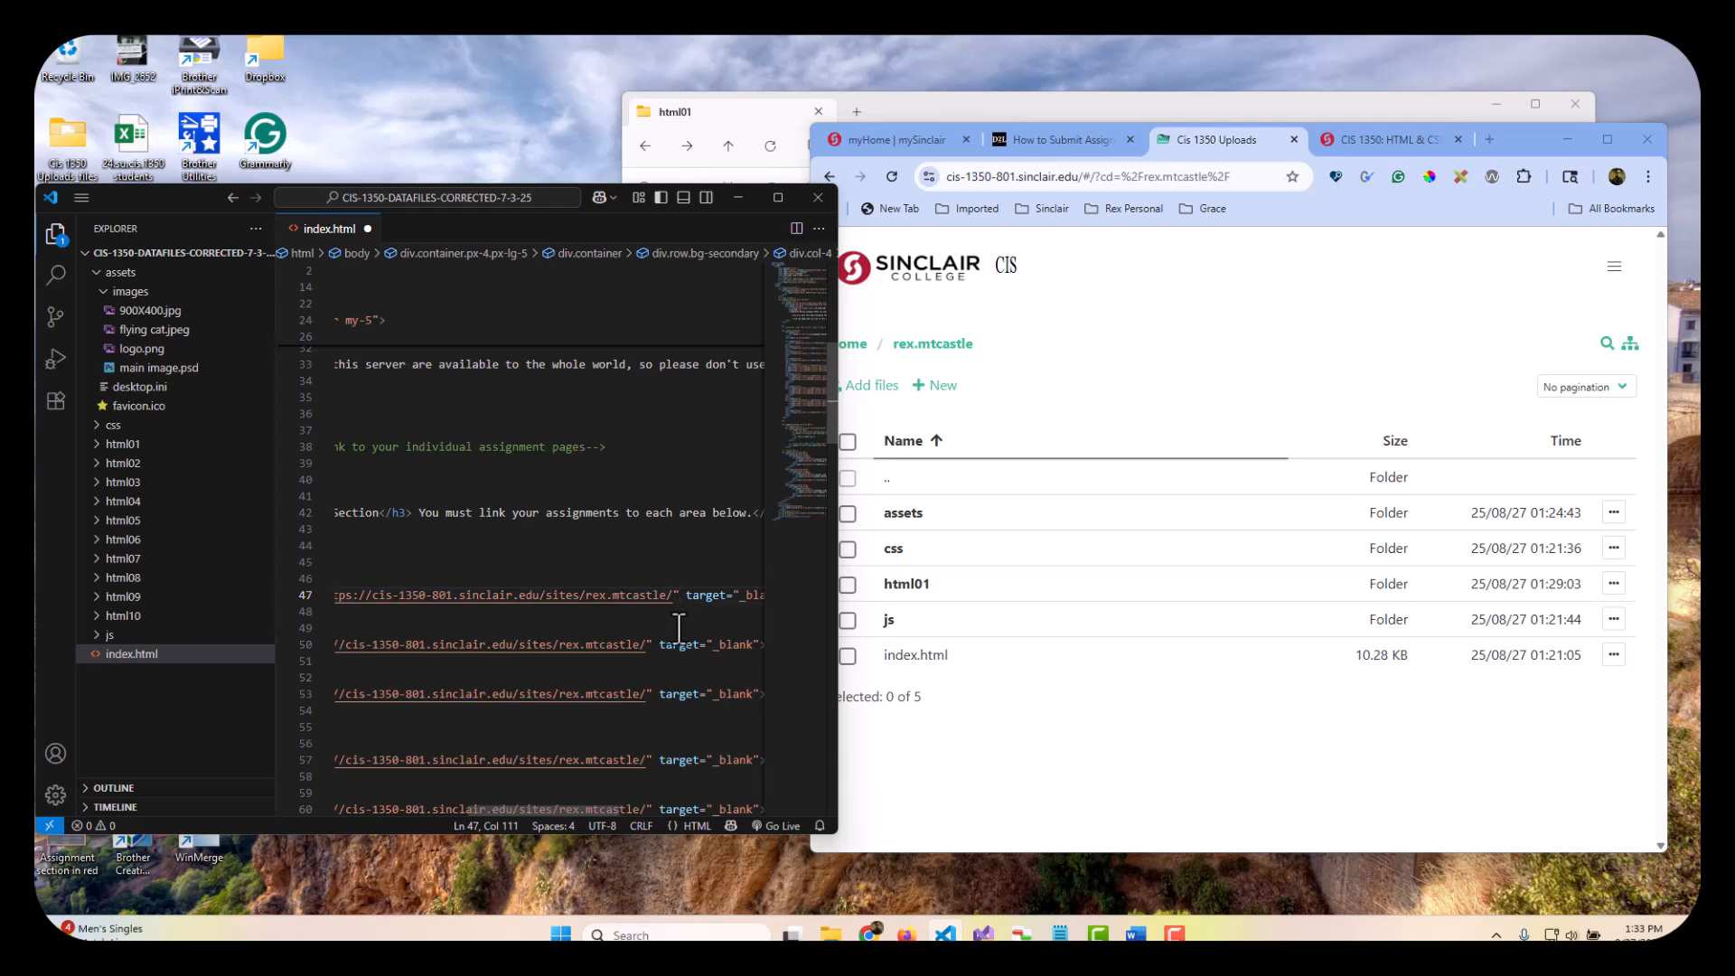
pyautogui.press('Left')
pyautogui.moveTo(683, 694)
pyautogui.write('html')
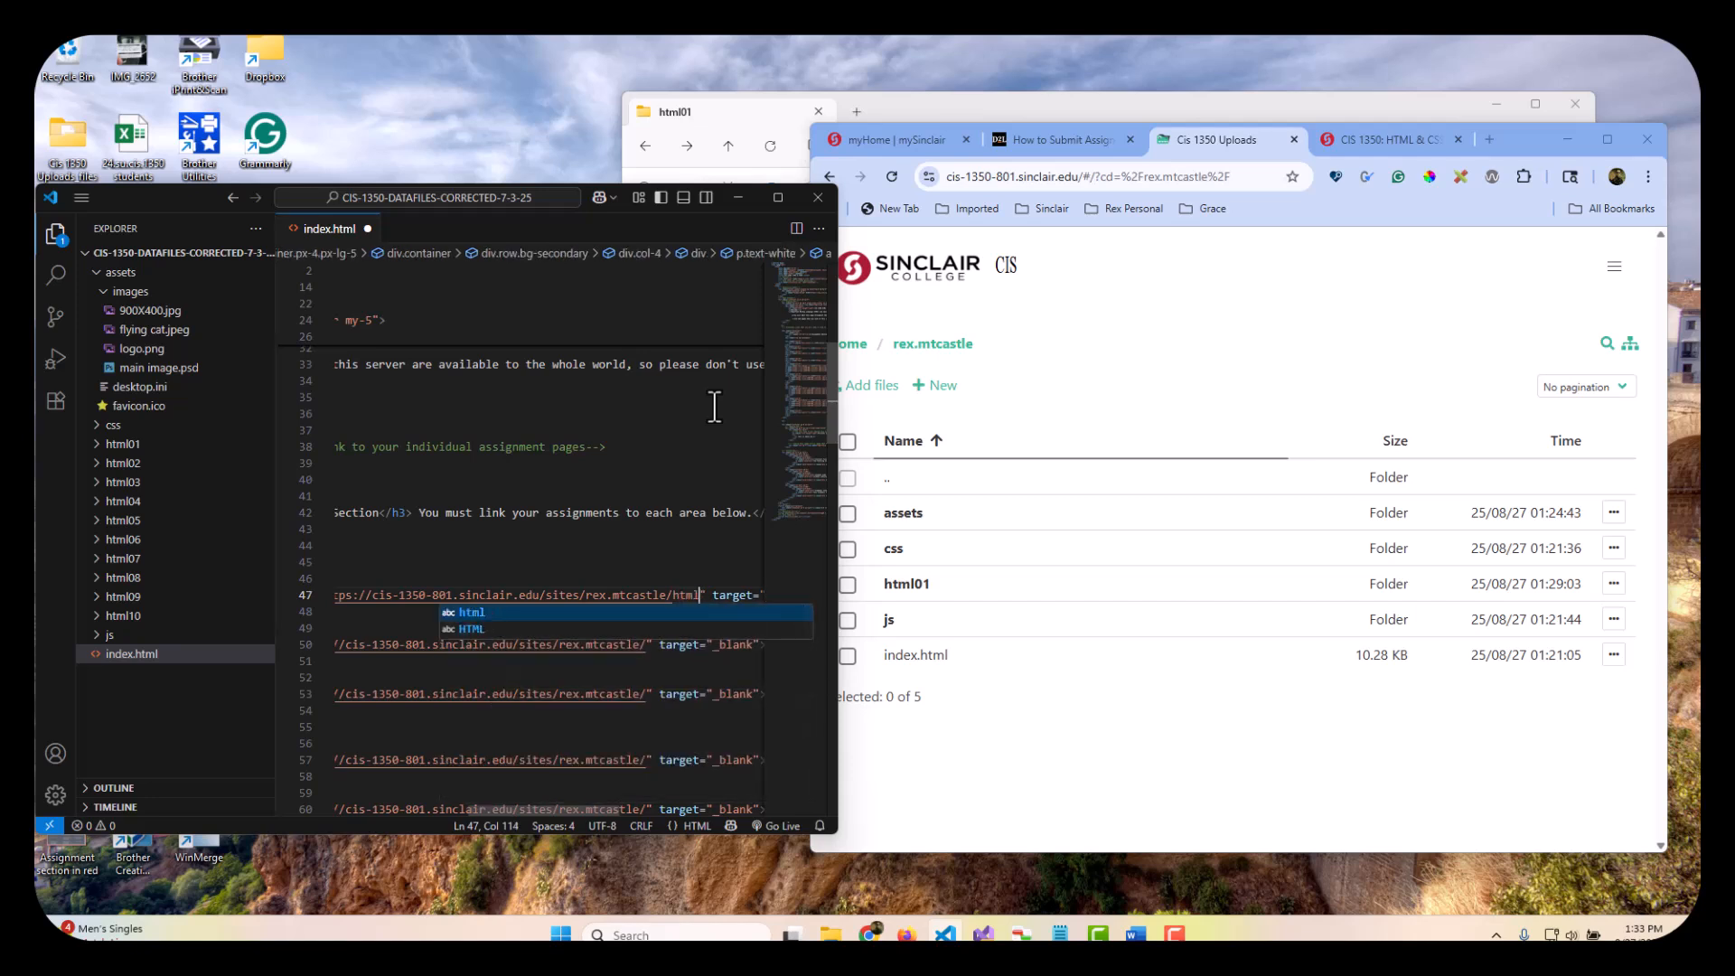
pyautogui.write('01/')
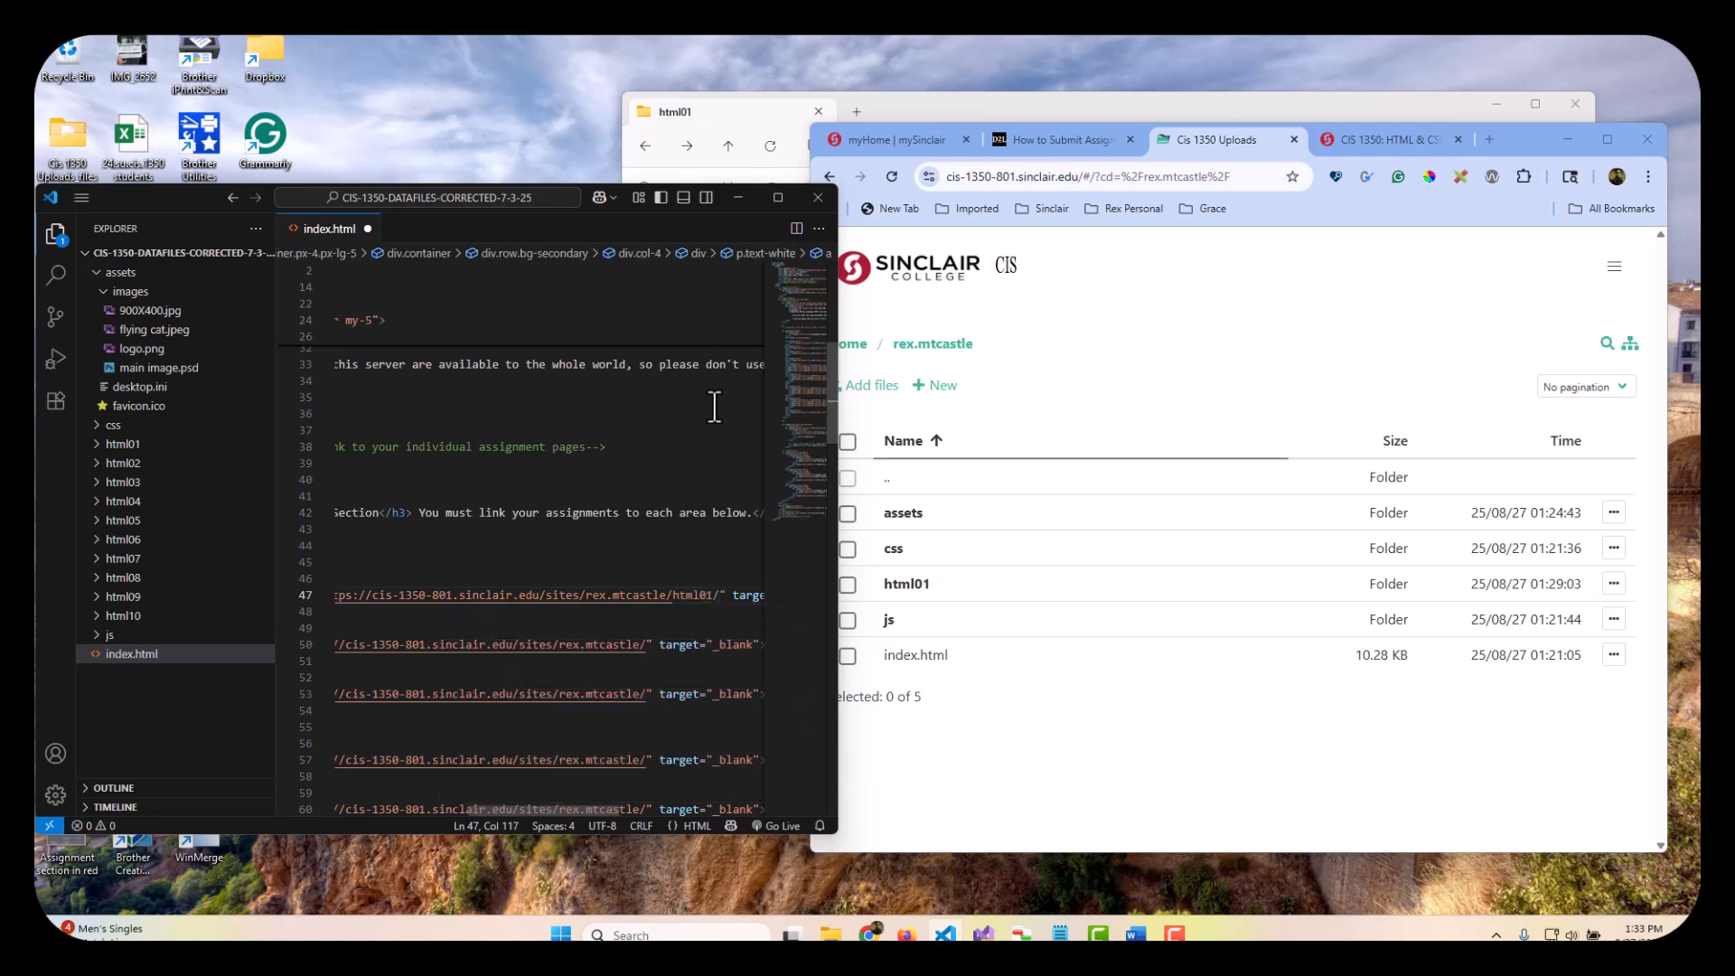
# Step: Add case2/ after html01/ in the line 47 URL and browse the server to html01/case2
pyautogui.click(899, 584)
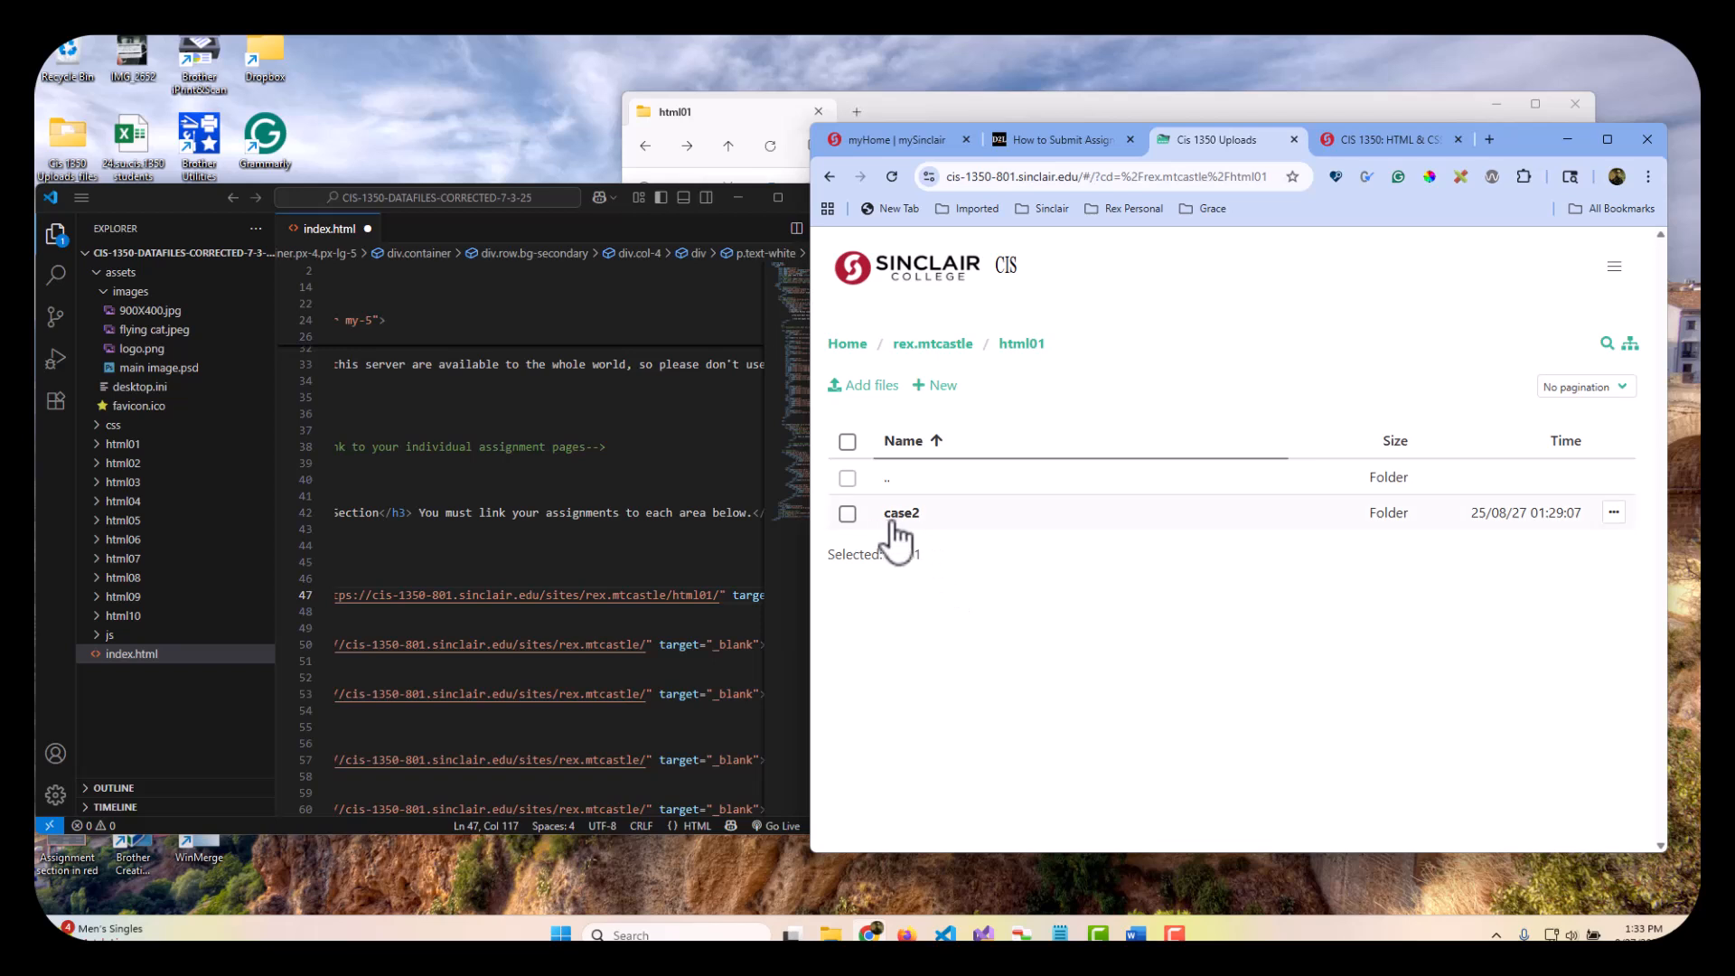
pyautogui.doubleClick(719, 598)
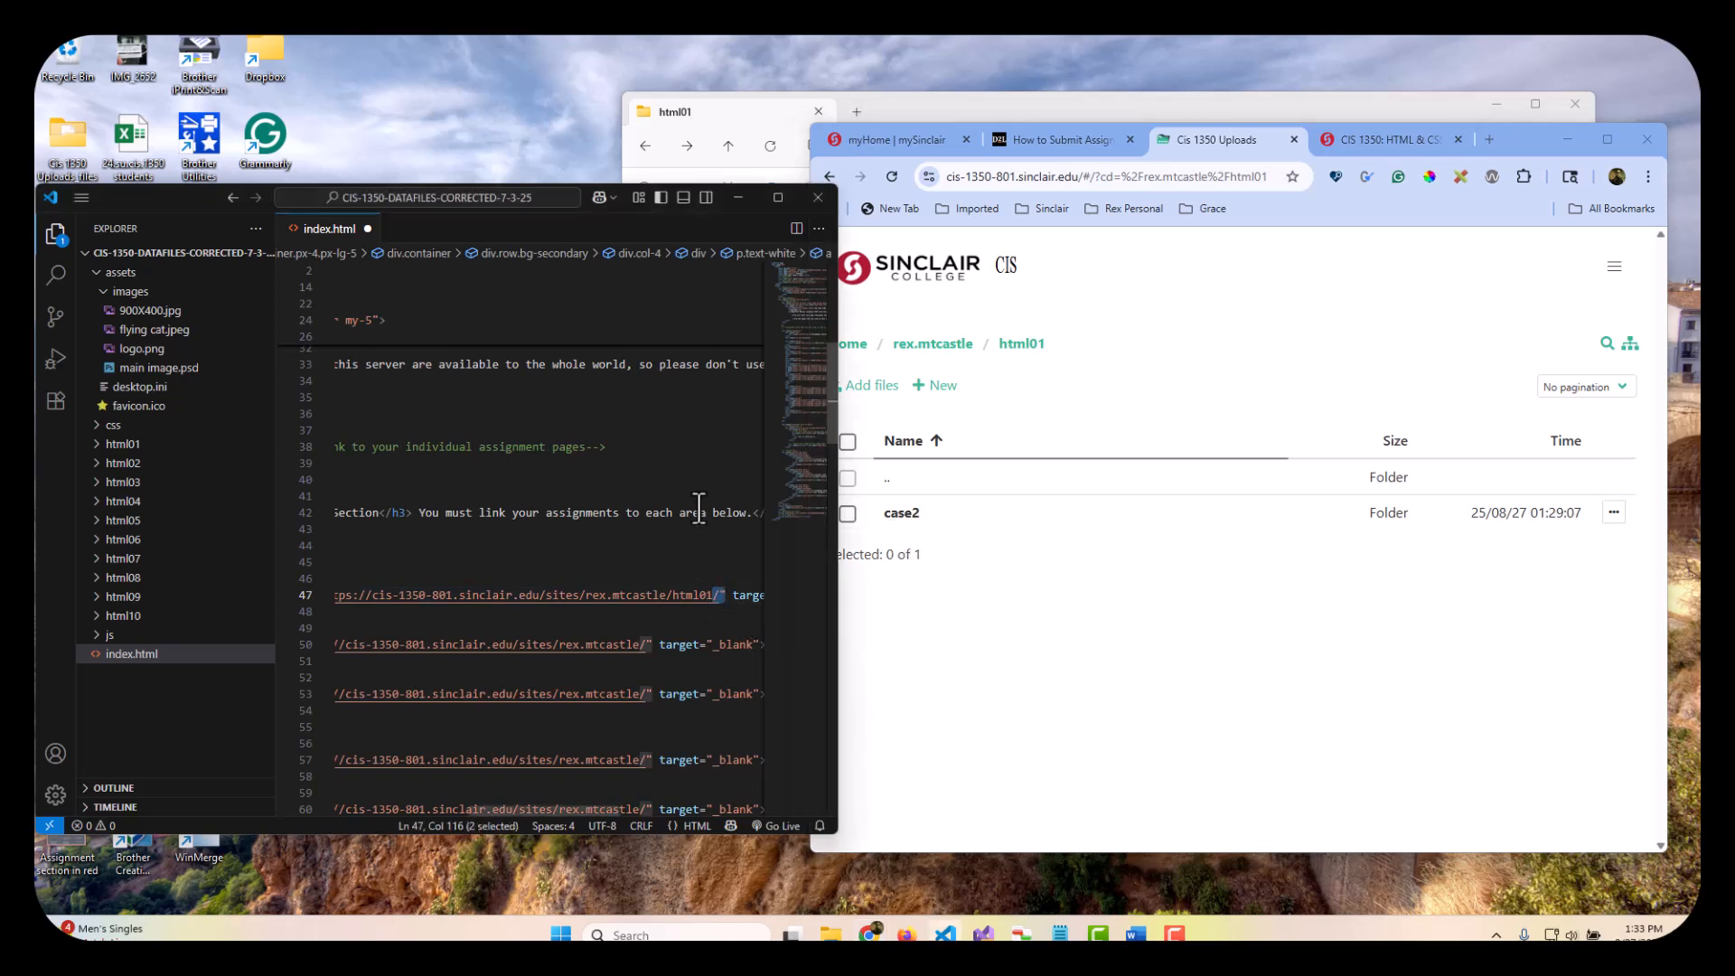
pyautogui.press('Right')
pyautogui.hotkey('ctrl', 'shift', 'Left')
pyautogui.press('Right')
pyautogui.press('Left')
pyautogui.write('case2/')
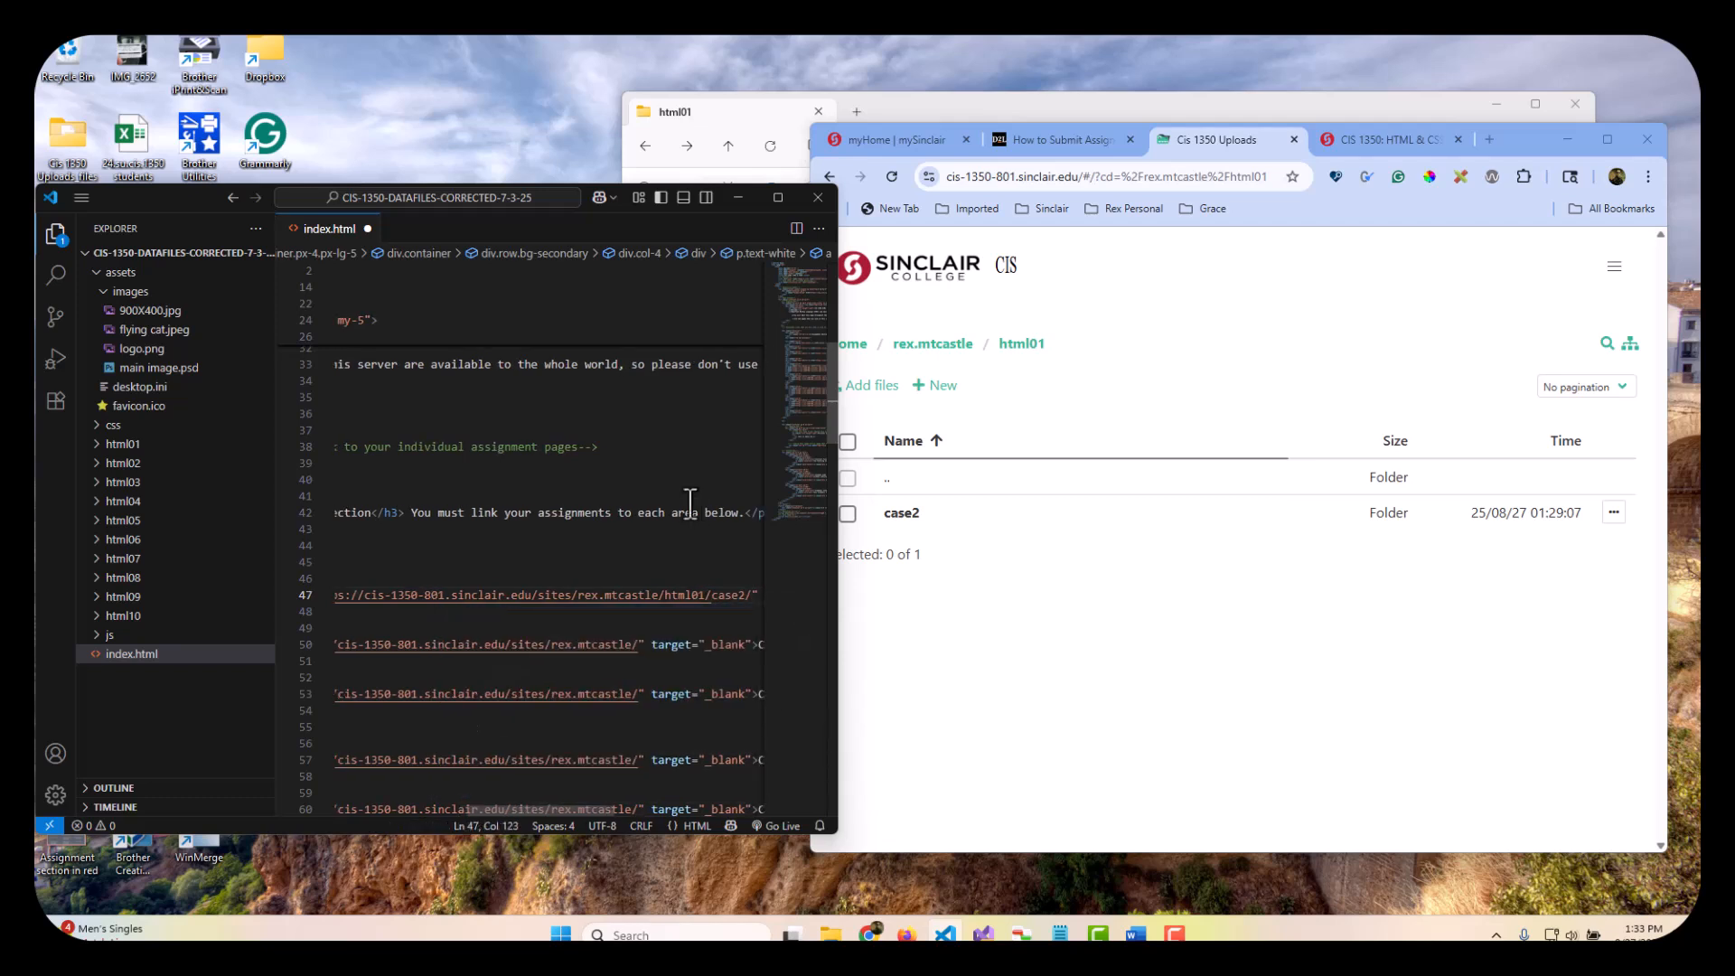
pyautogui.click(898, 517)
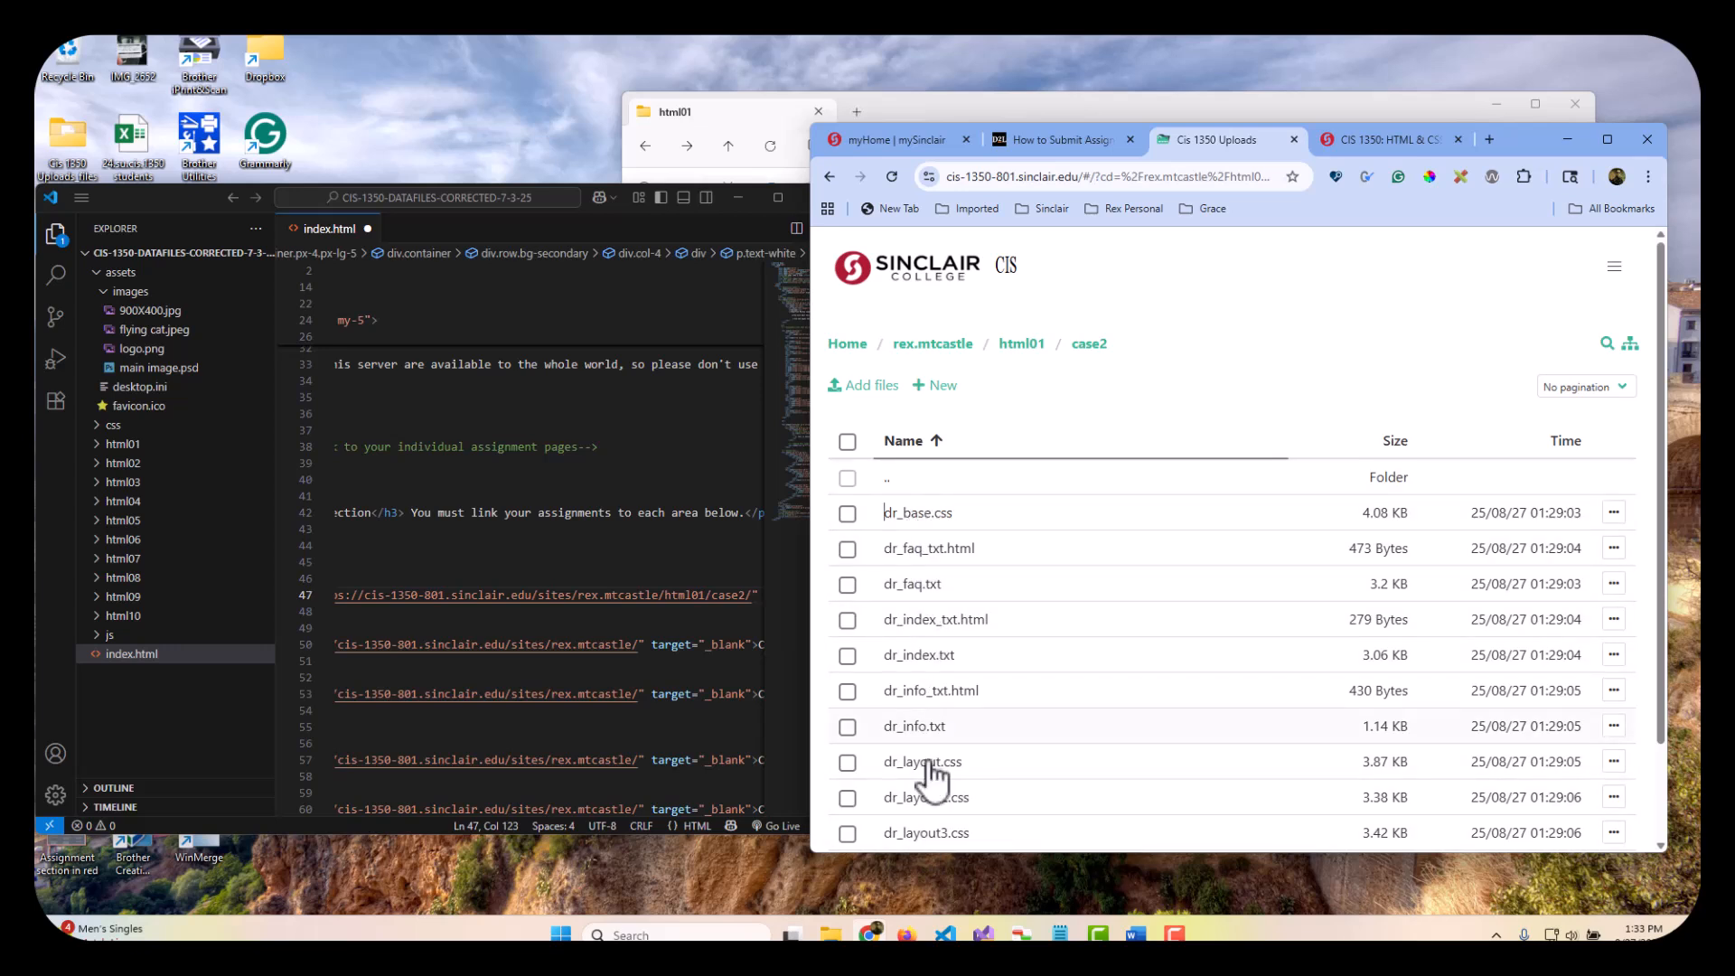
# Step: Preview dr_index.txt, then begin and cancel a rename, leaving it unchanged
pyautogui.click(945, 656)
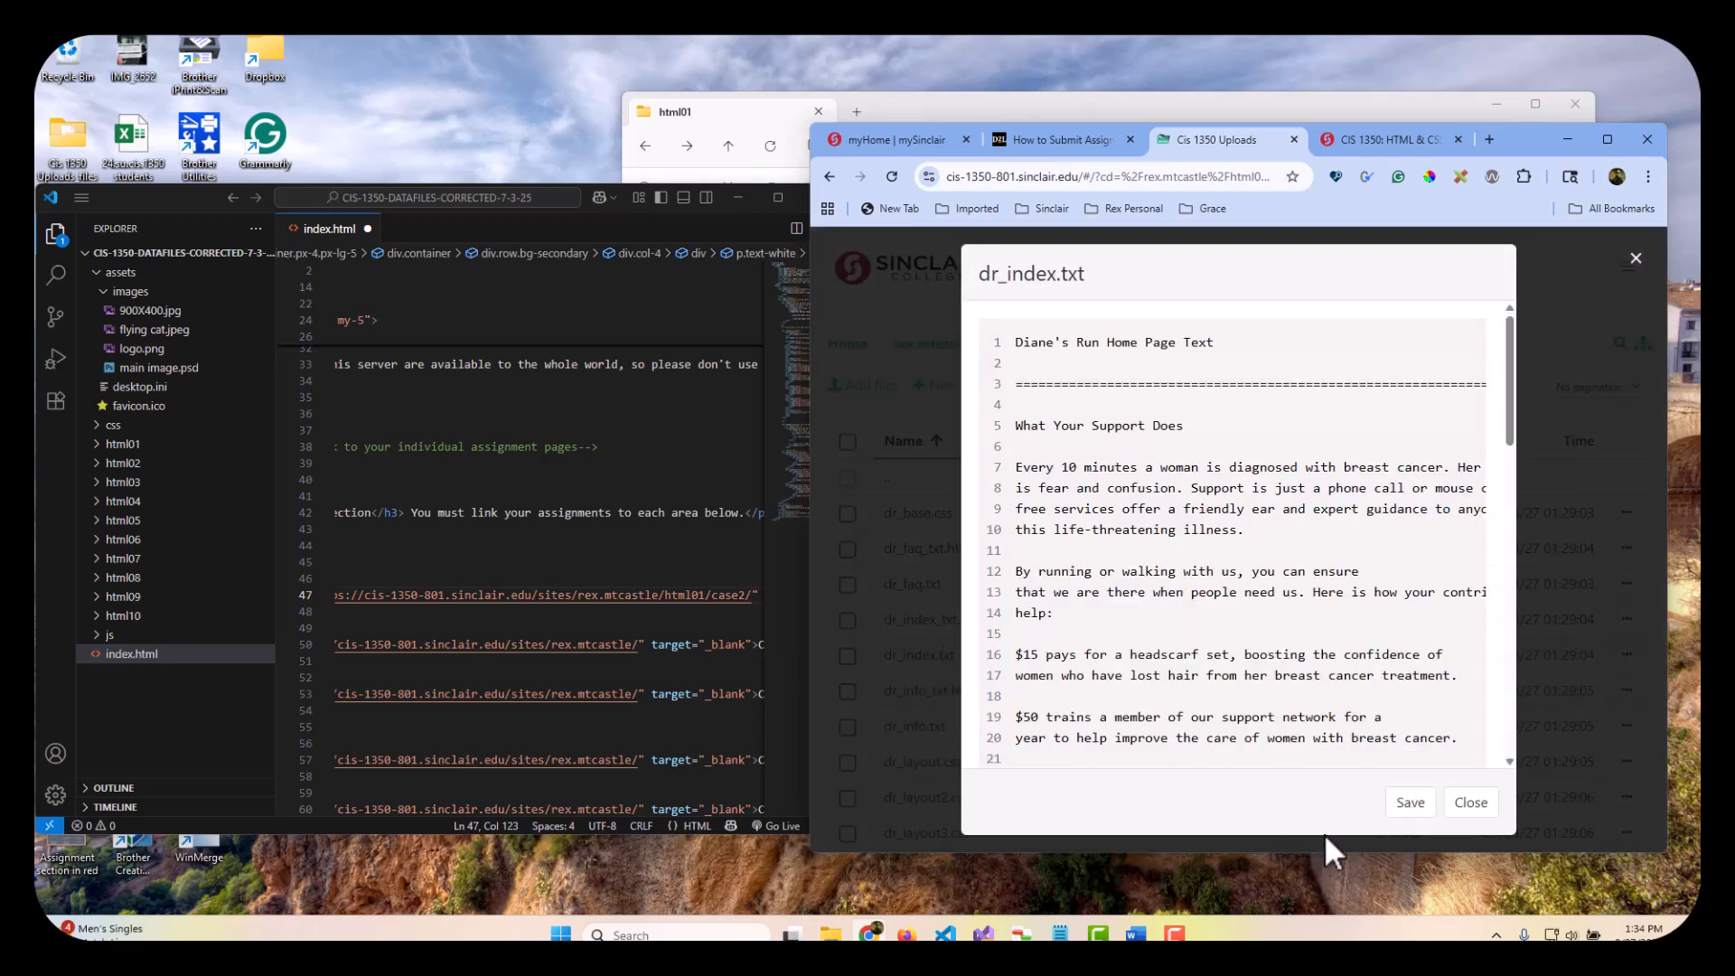
pyautogui.click(1471, 802)
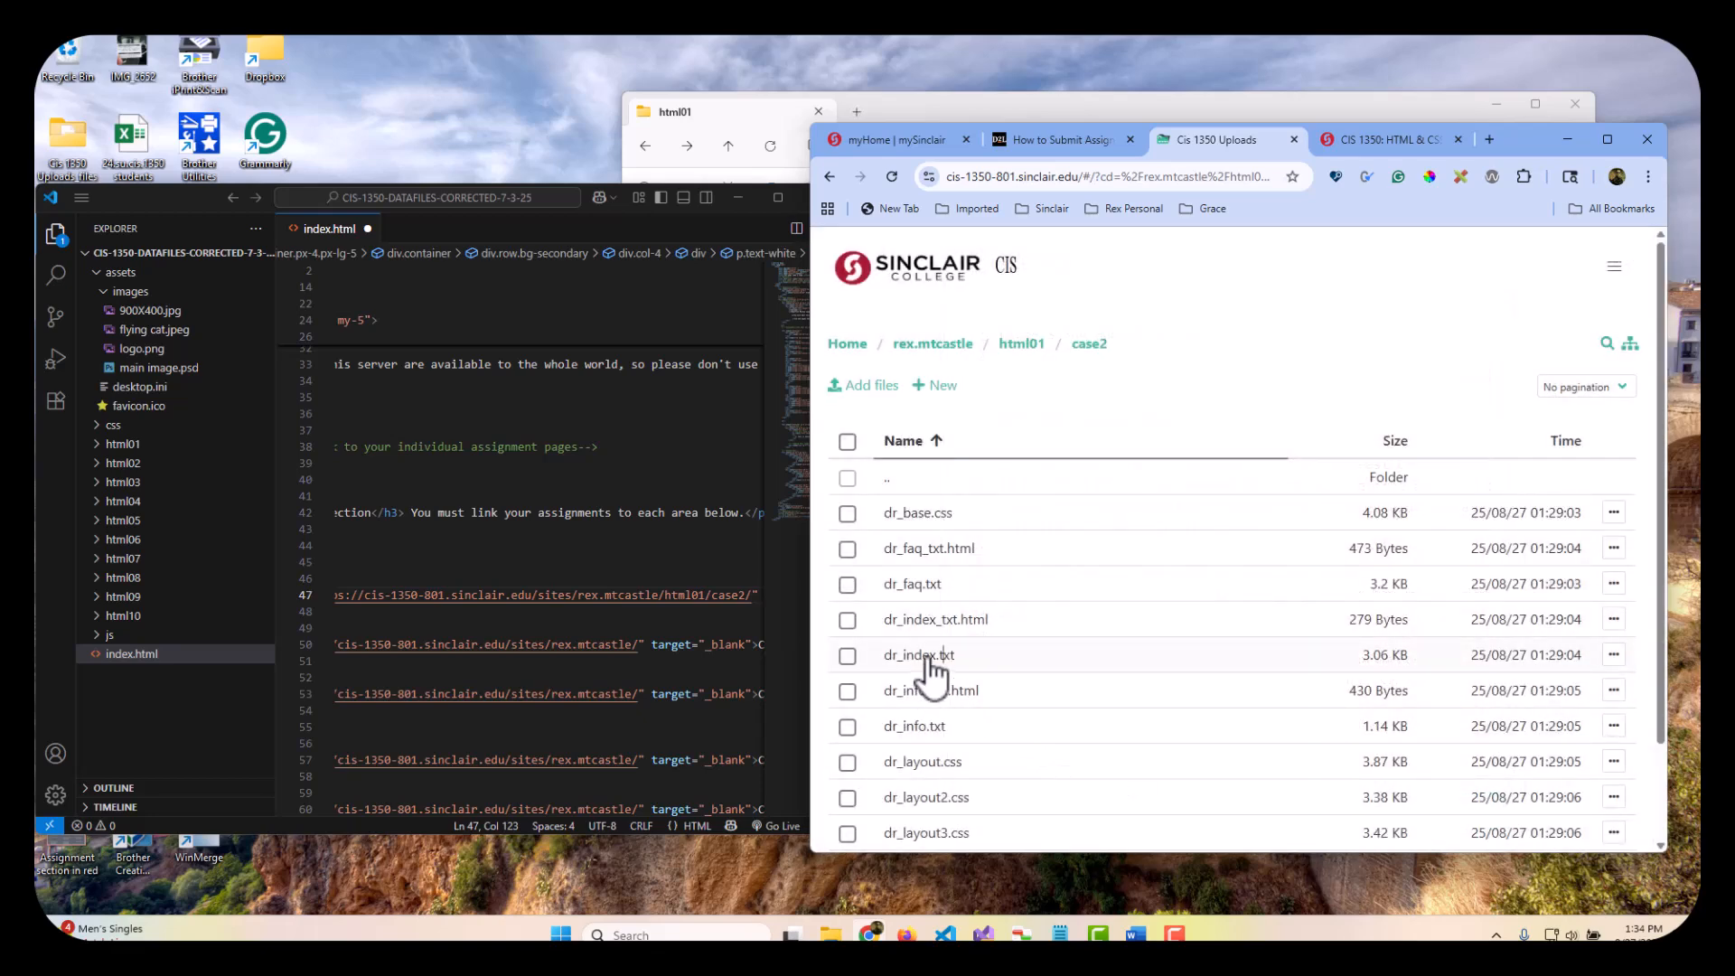
pyautogui.click(1614, 656)
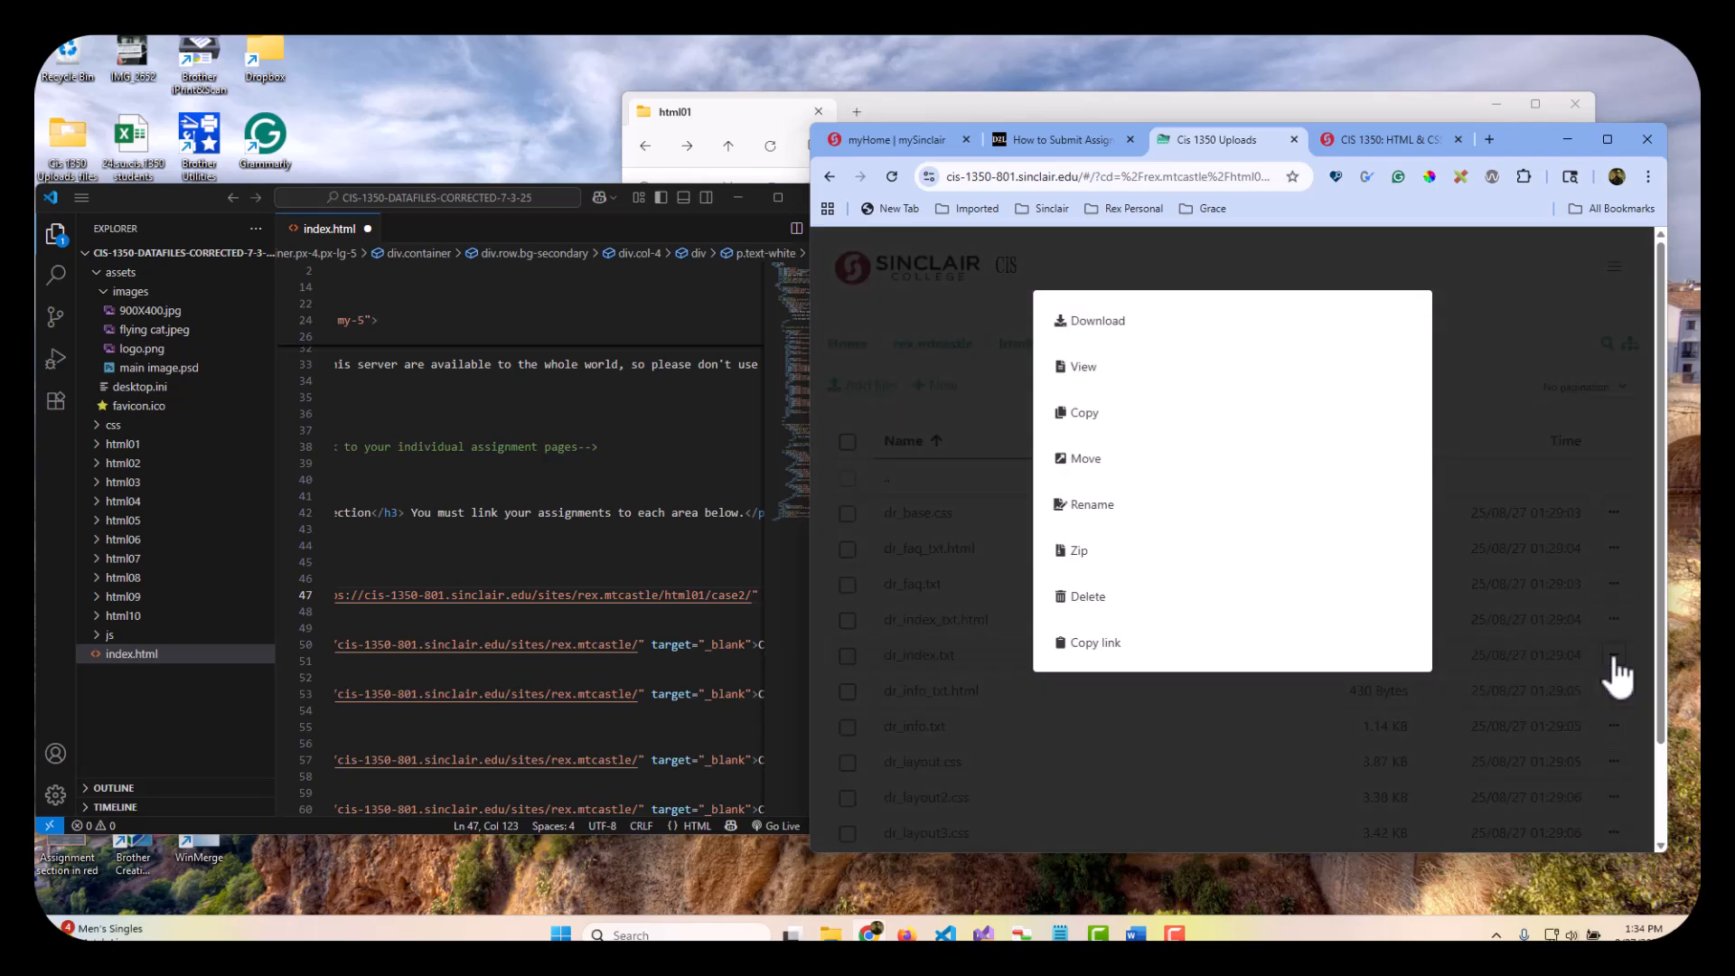
pyautogui.click(1126, 506)
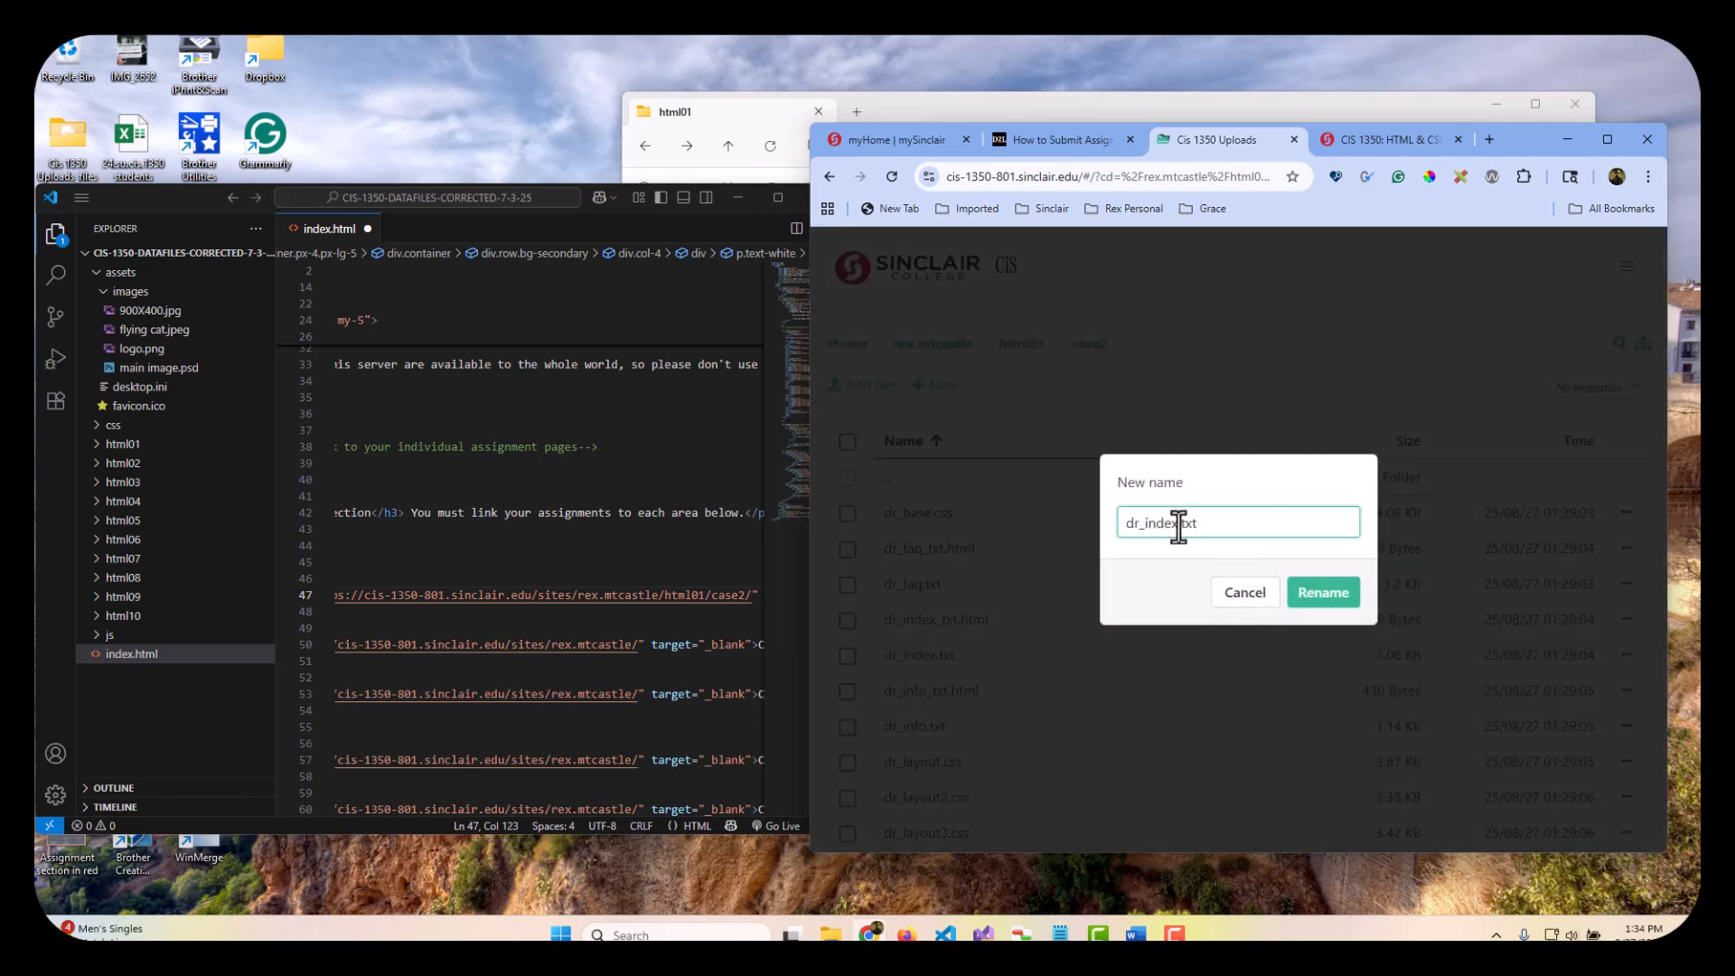
pyautogui.click(1263, 600)
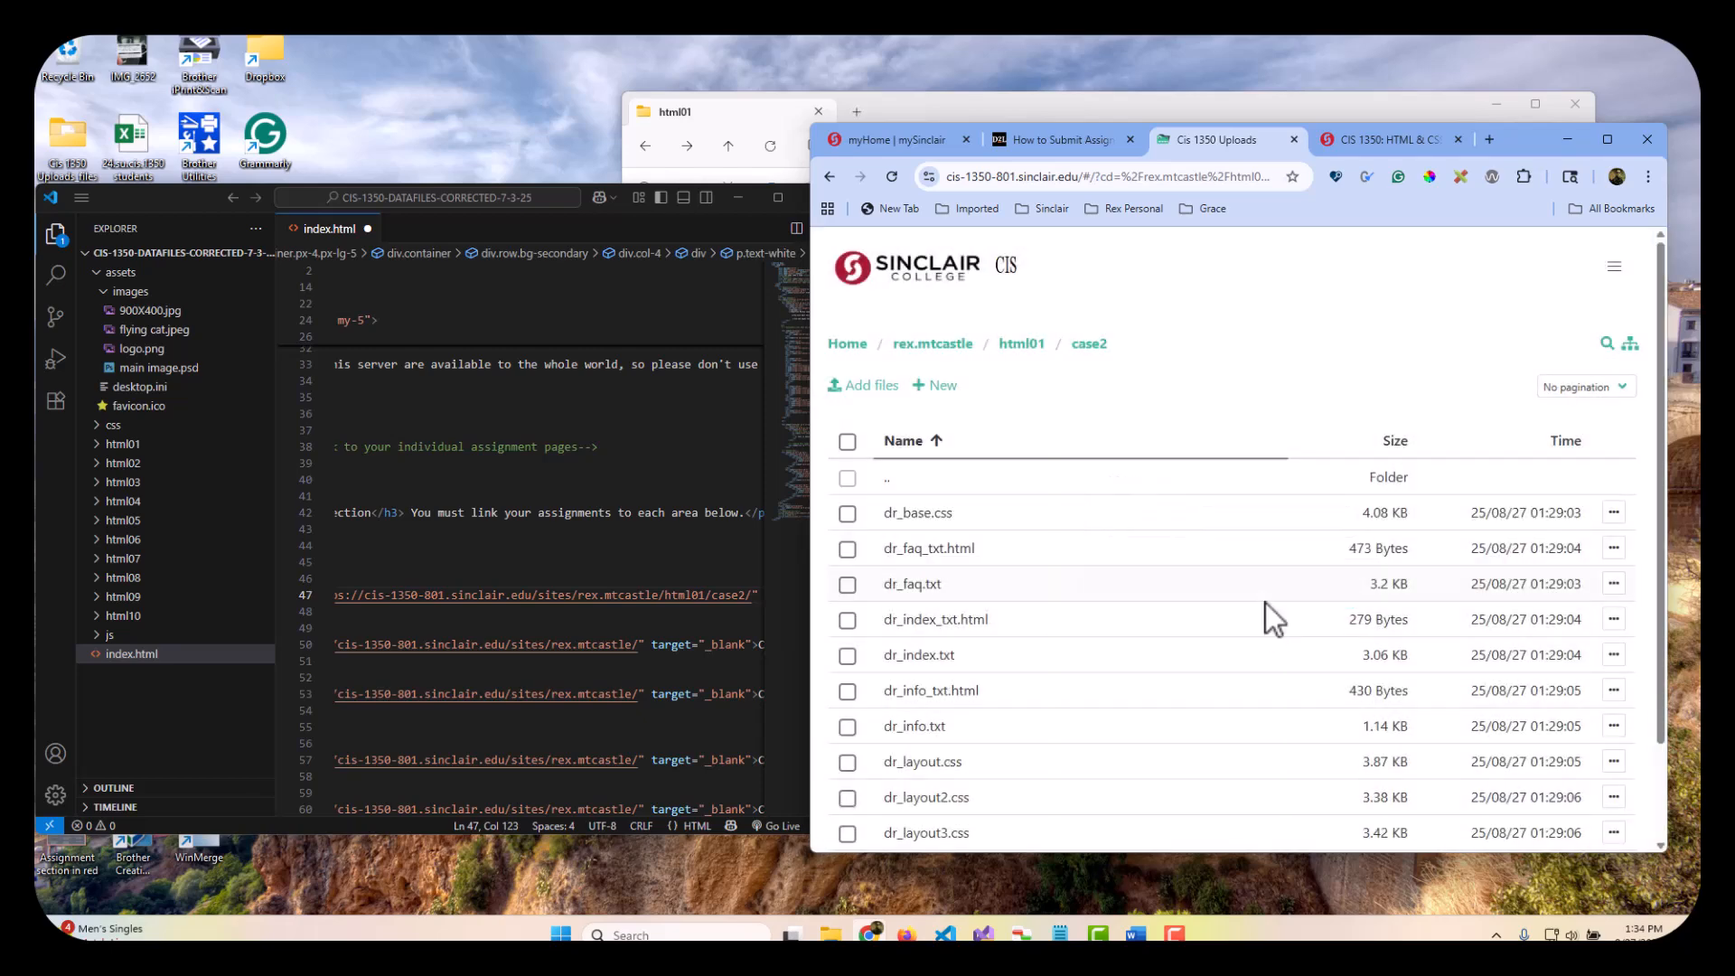
# Step: Preview dr_index_txt.html, then rename it to dr_index.html
pyautogui.click(947, 622)
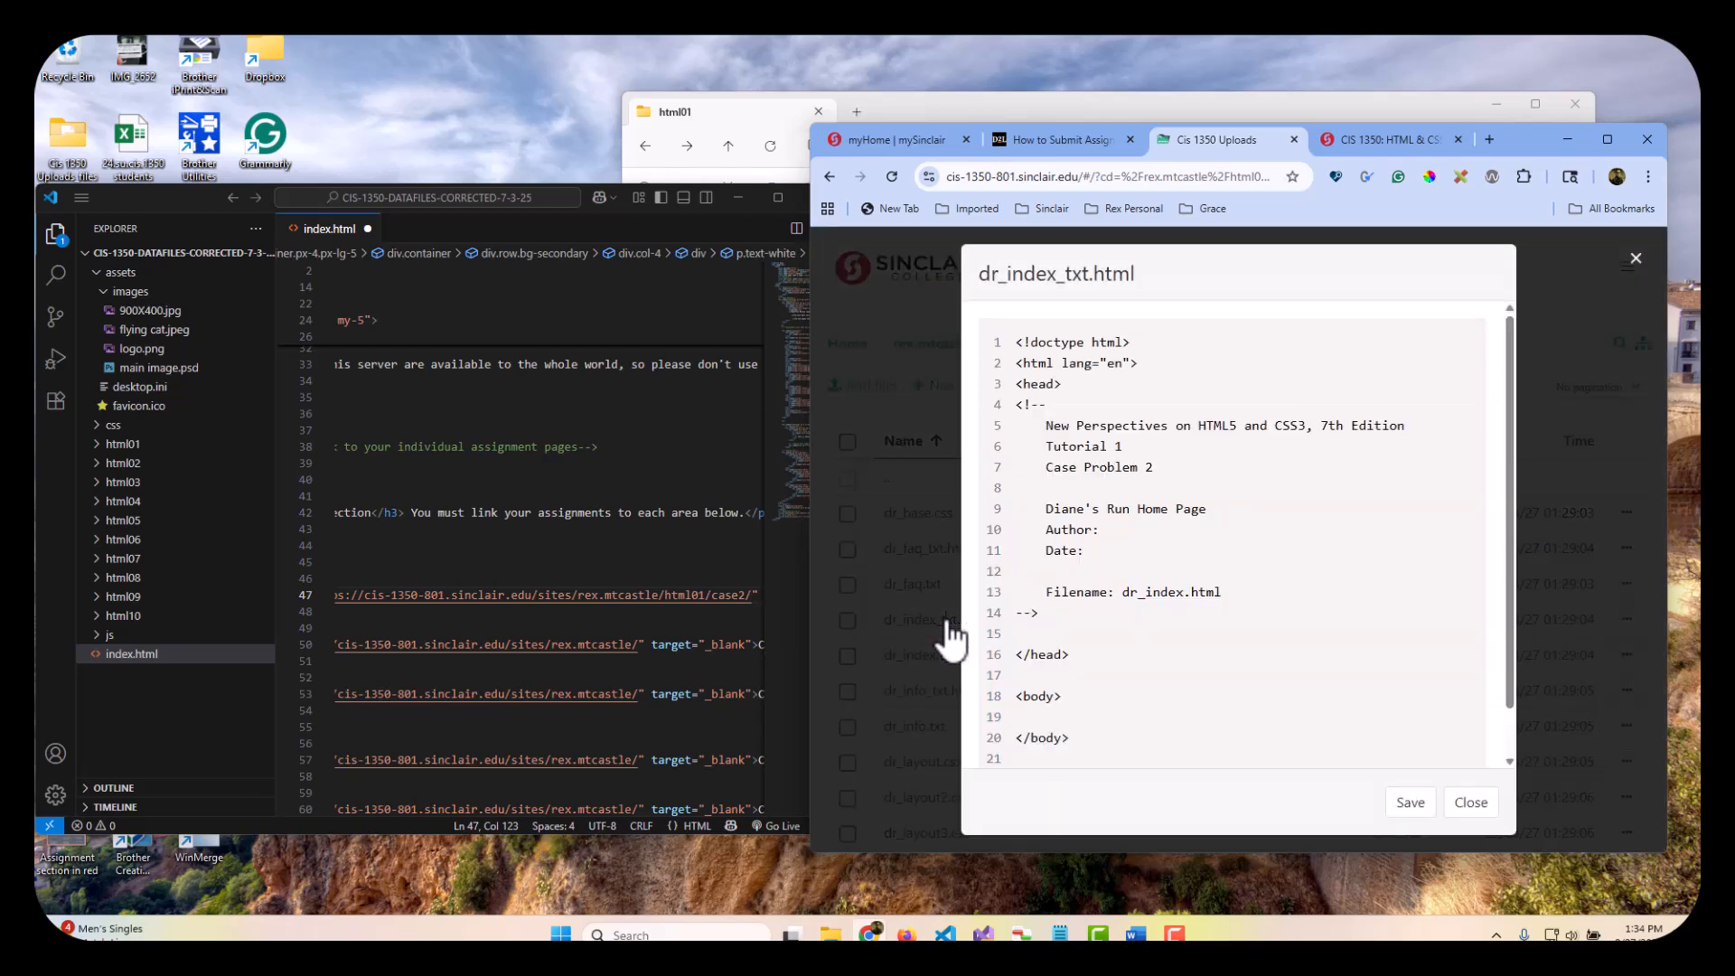
pyautogui.click(1467, 804)
pyautogui.click(1614, 621)
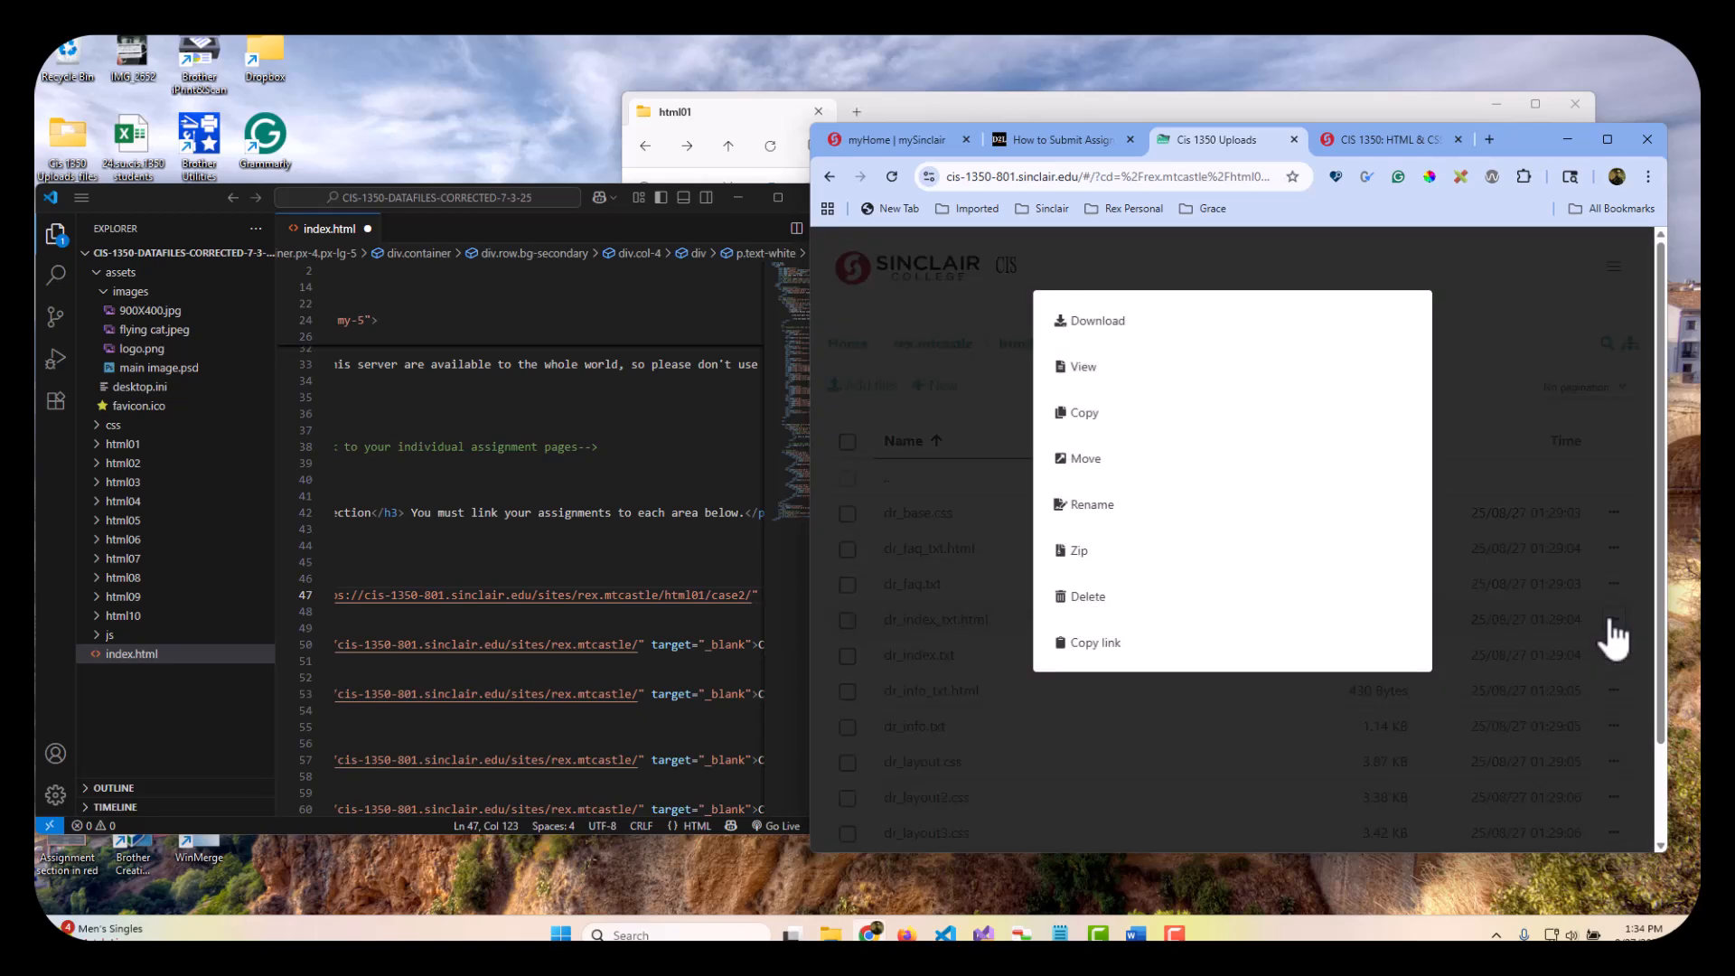
pyautogui.click(1088, 507)
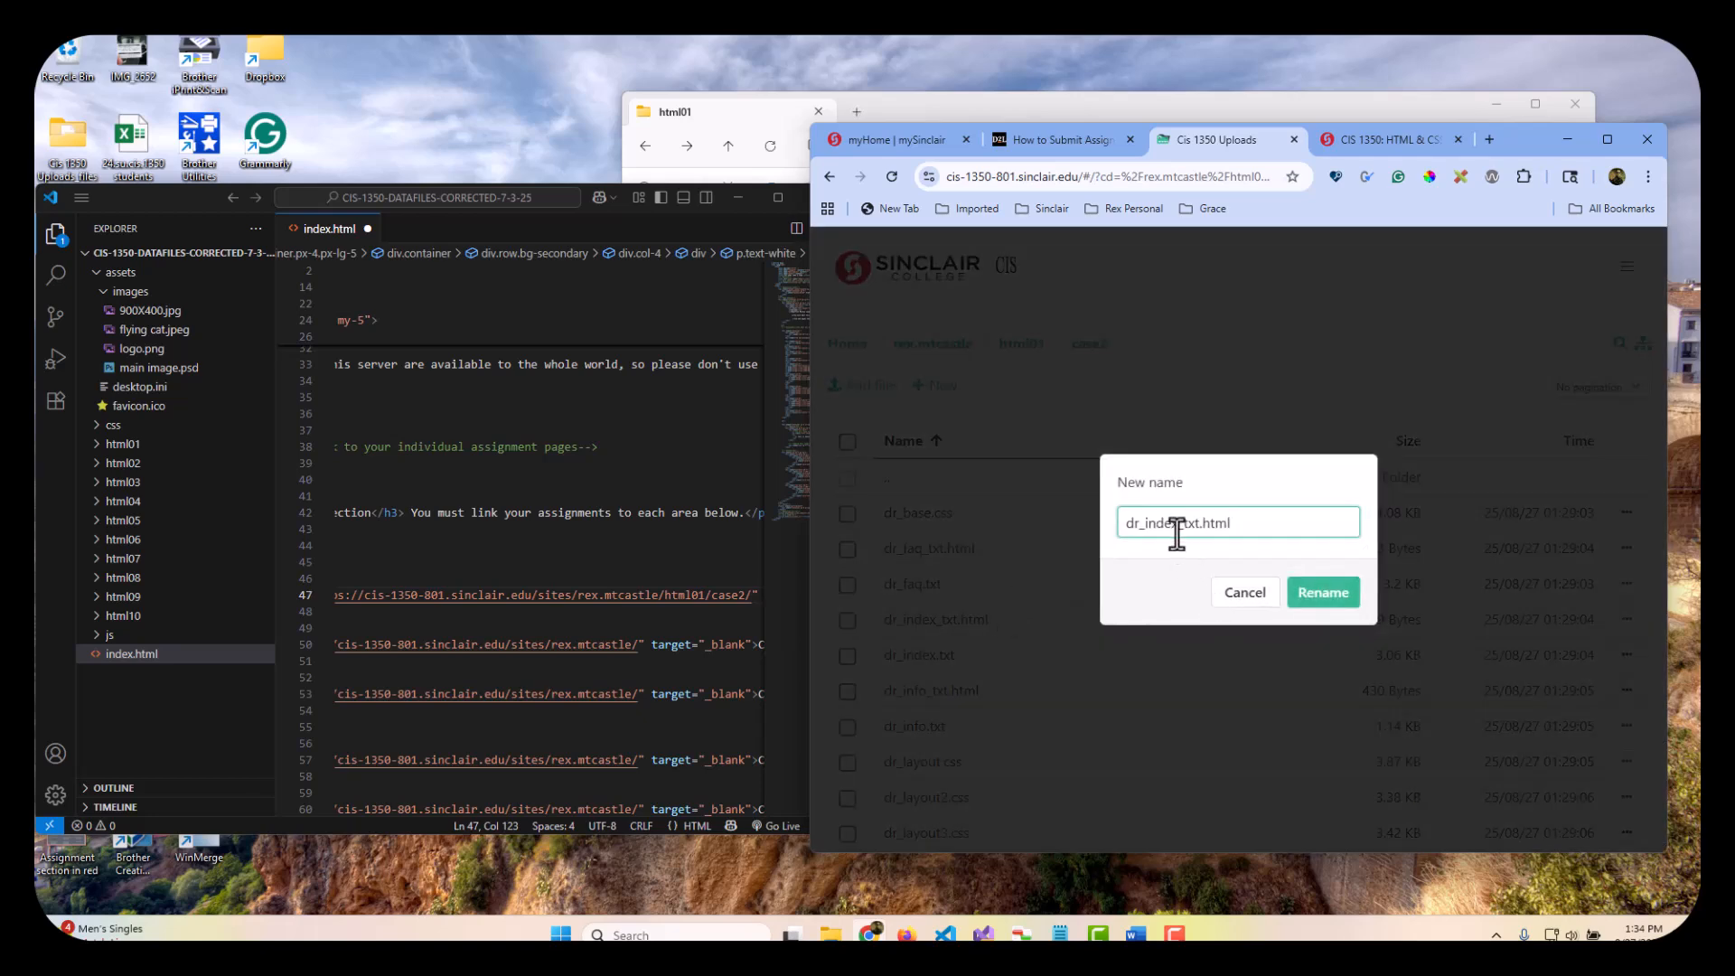
pyautogui.press('Left')
pyautogui.press('Left')
pyautogui.press('Left')
pyautogui.press('Left')
pyautogui.press('Left')
pyautogui.press('BackSpace')
pyautogui.press('BackSpace')
pyautogui.press('BackSpace')
pyautogui.press('BackSpace')
pyautogui.click(1326, 593)
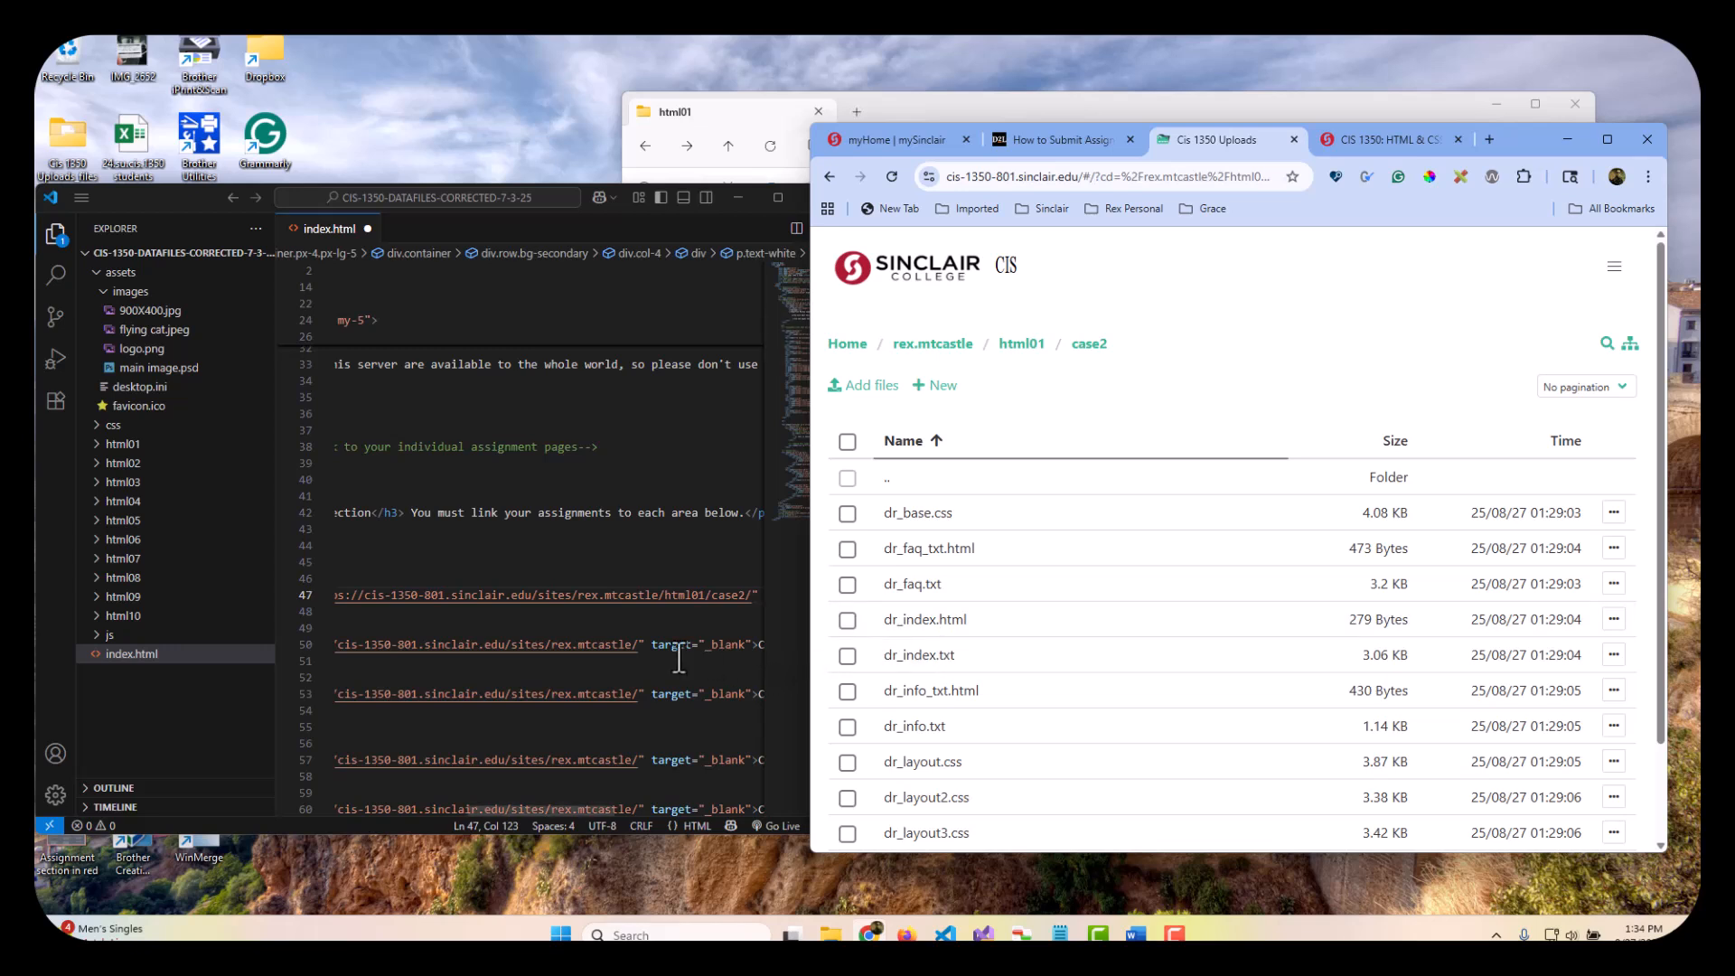
# Step: Append /dr_indes.html" after case2 in the line 47 link URL
pyautogui.click(746, 599)
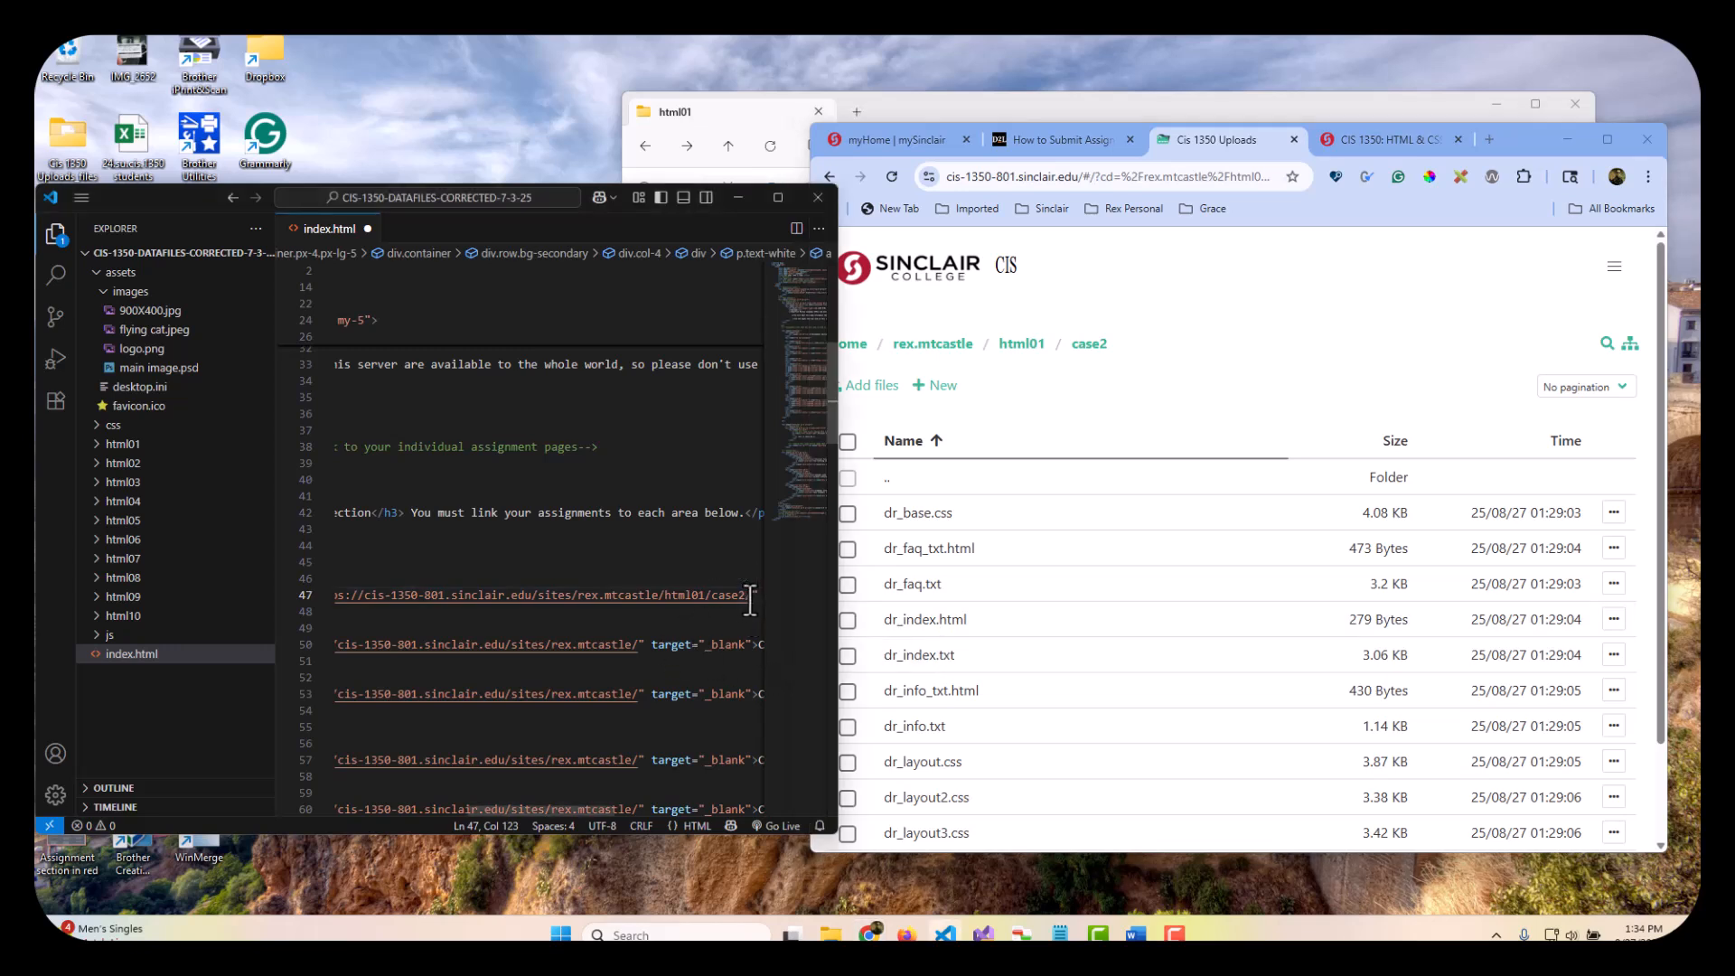
pyautogui.write('/dr')
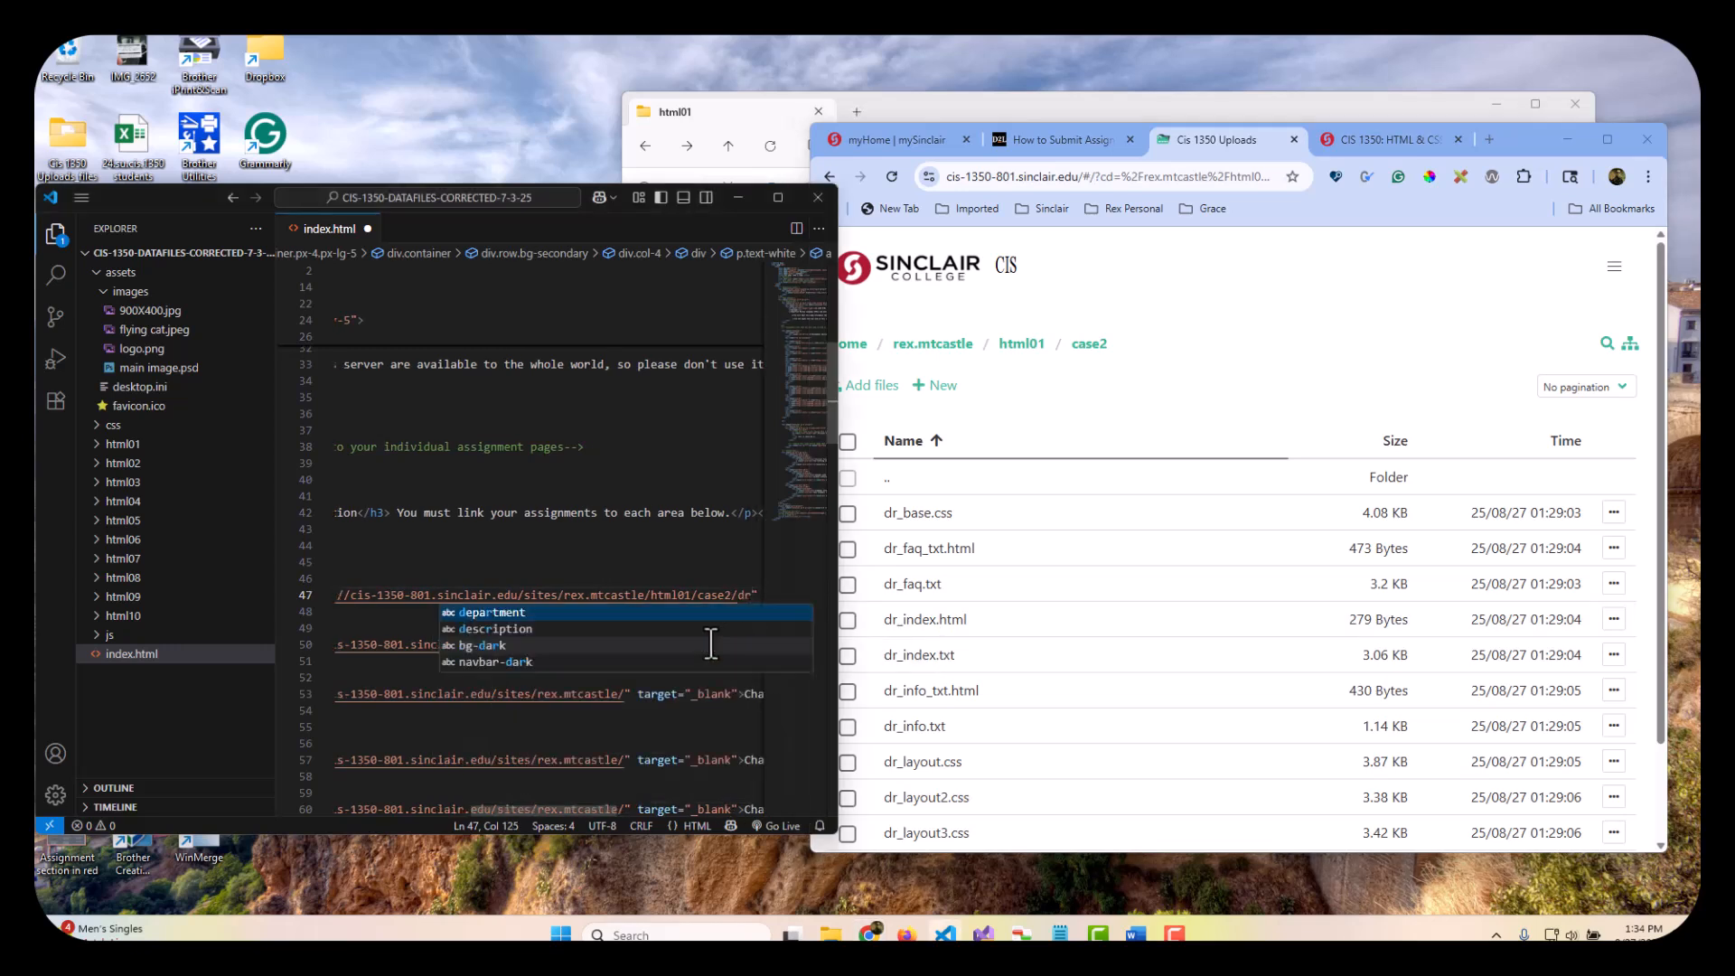
pyautogui.write('_indes')
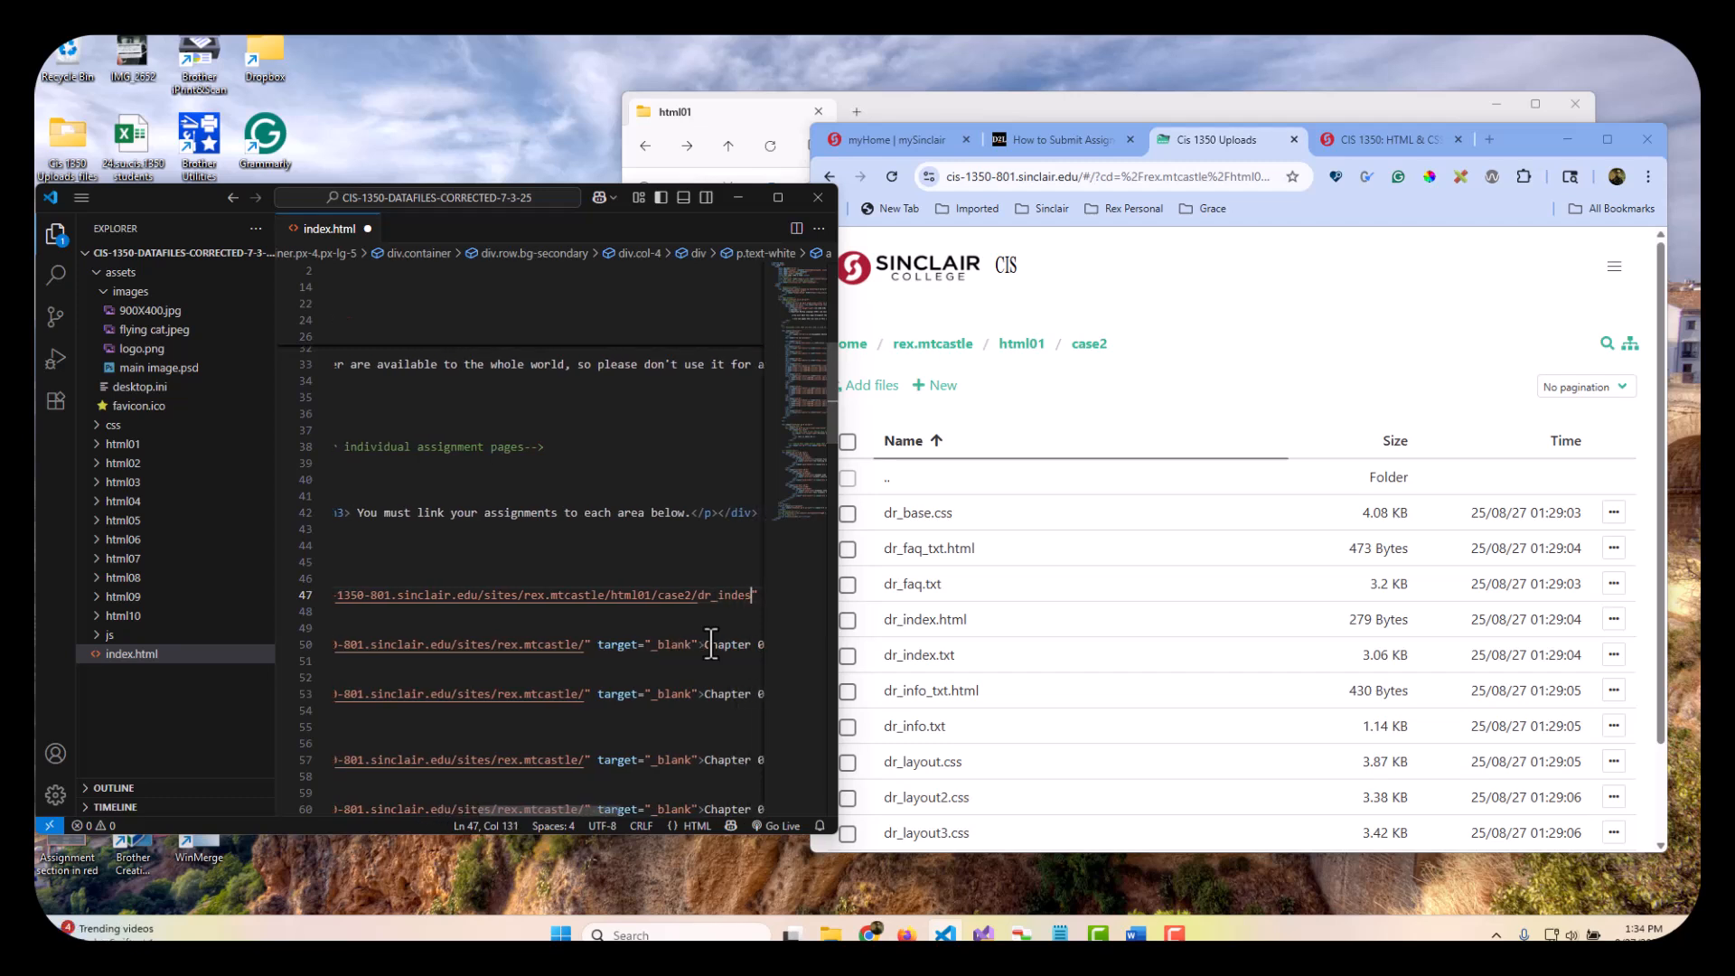
pyautogui.write('.html')
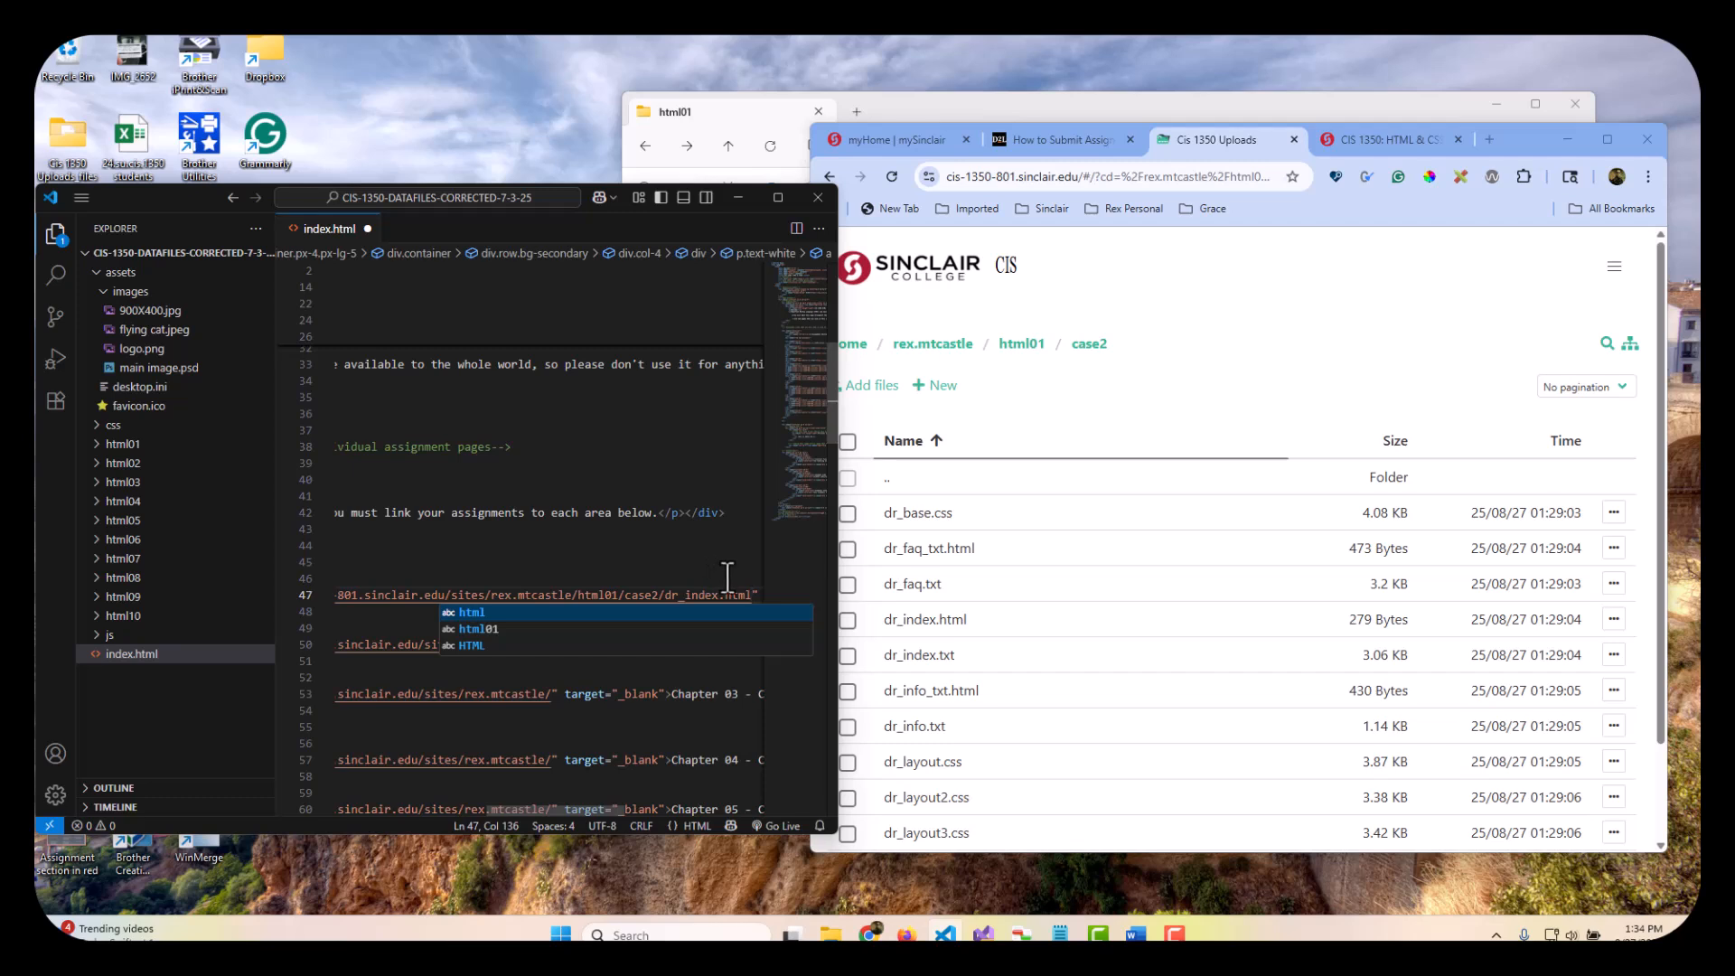
pyautogui.write('"')
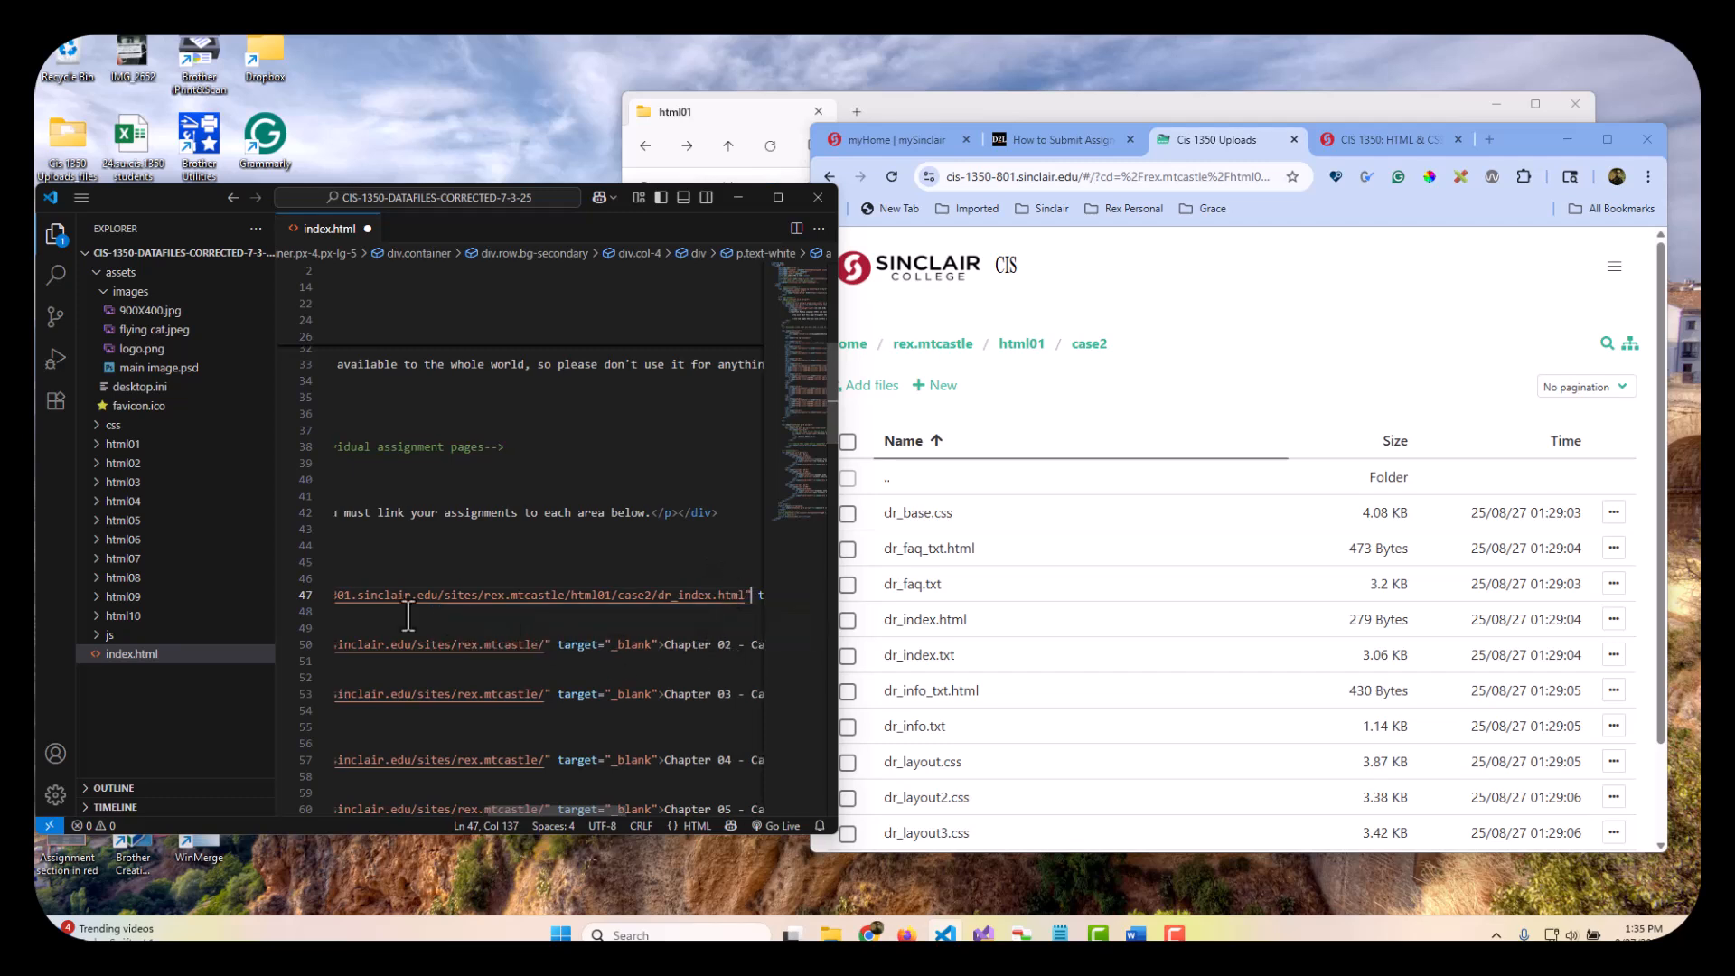
pyautogui.press('Right')
pyautogui.press('Right')
pyautogui.press('Right')
pyautogui.press('Right')
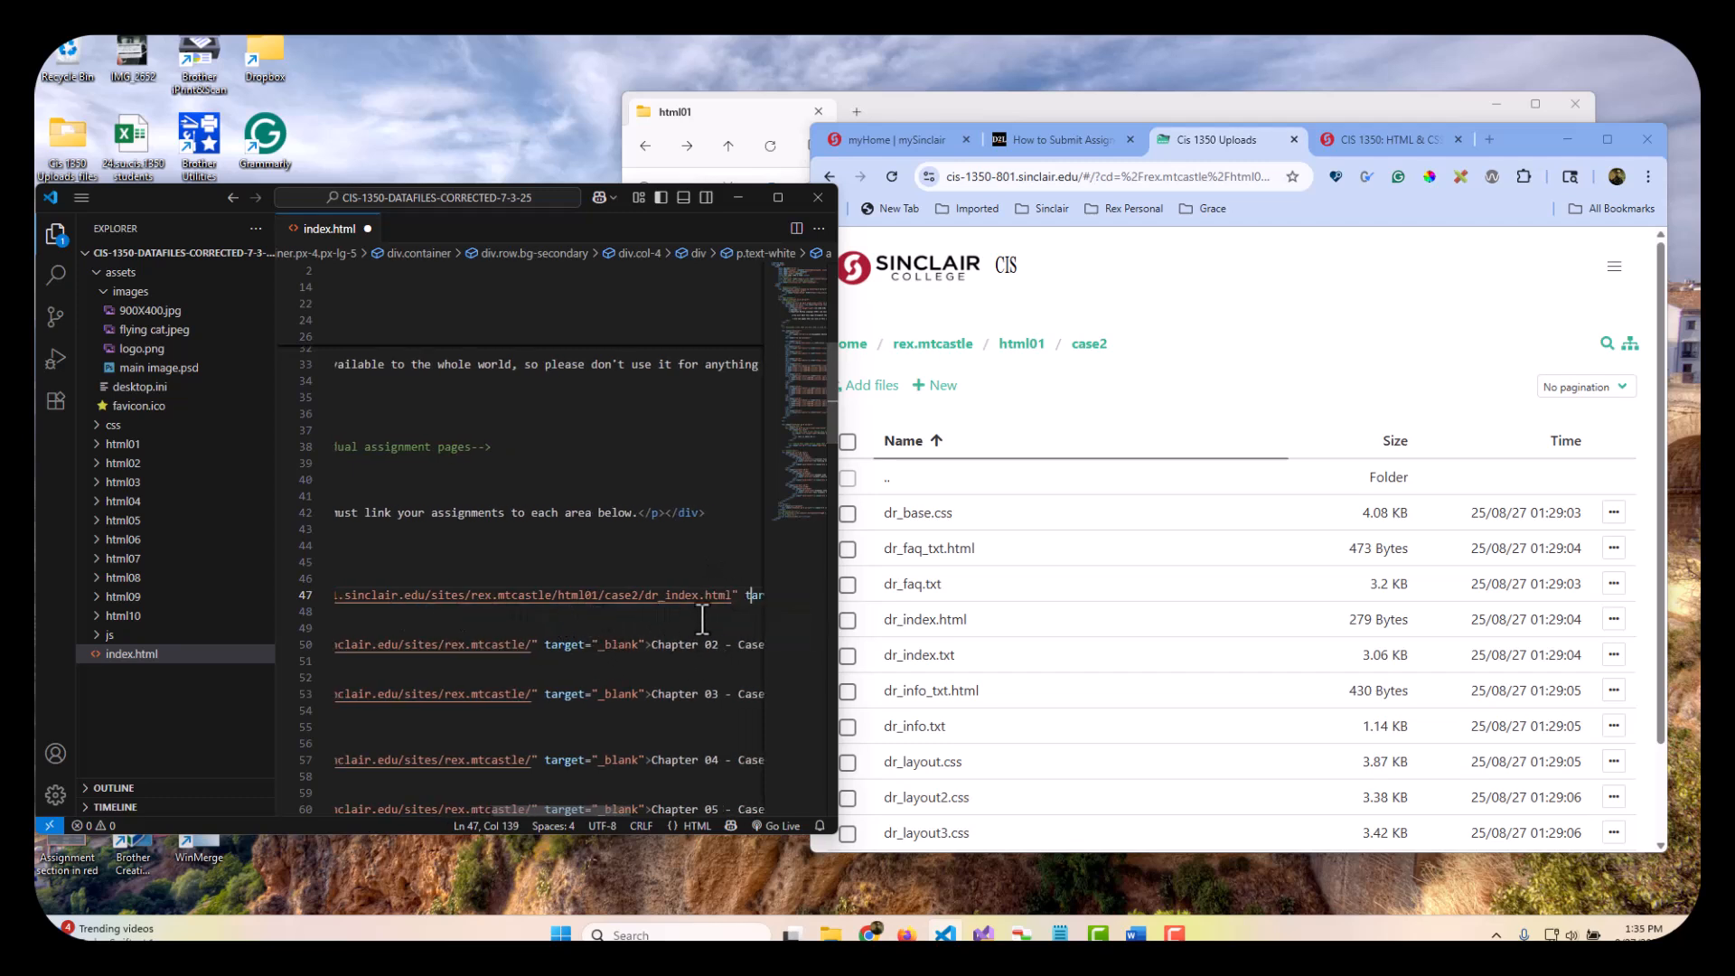
pyautogui.press('Right')
pyautogui.press('Right')
pyautogui.press('Right')
pyautogui.press('Right')
pyautogui.press('Right')
pyautogui.press('Right')
pyautogui.press('Right')
pyautogui.press('Right')
pyautogui.press('Right')
pyautogui.press('Right')
pyautogui.press('Right')
pyautogui.press('Right')
pyautogui.press('Right')
pyautogui.press('Right')
pyautogui.press('Right')
pyautogui.press('Right')
pyautogui.press('Right')
pyautogui.press('Right')
pyautogui.press('Right')
pyautogui.press('Right')
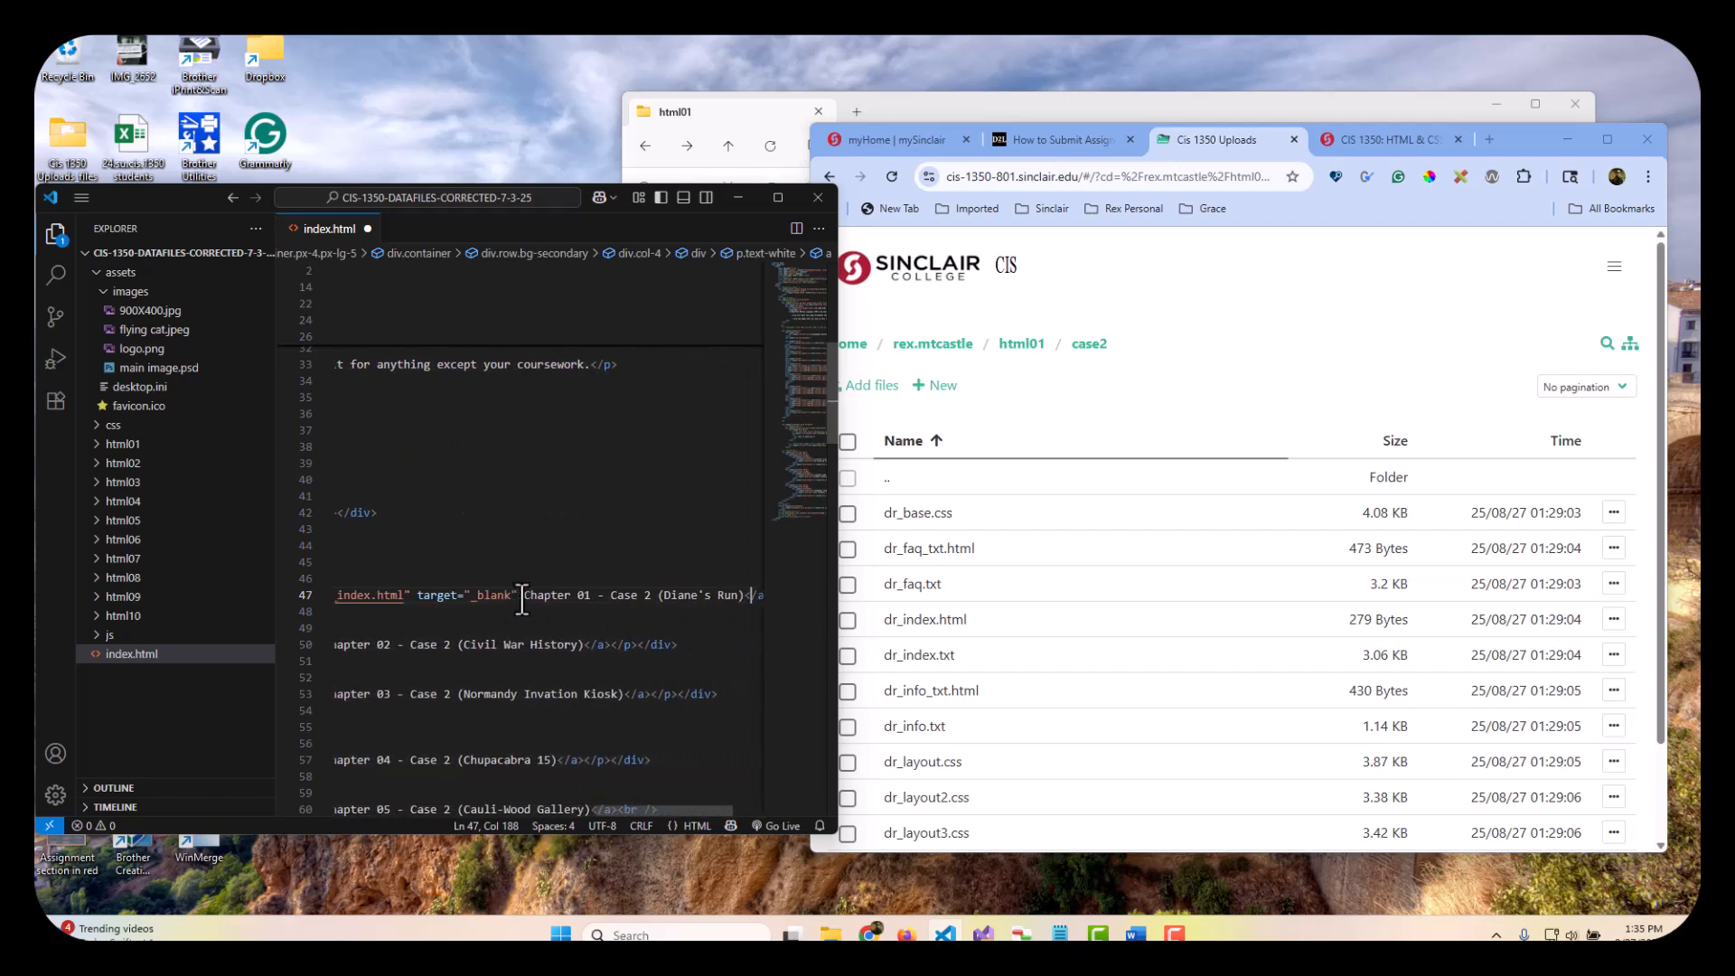
# Step: Review the Chapter 01 link text and address, then save index.html
pyautogui.moveTo(522, 599); pyautogui.dragTo(739, 600)
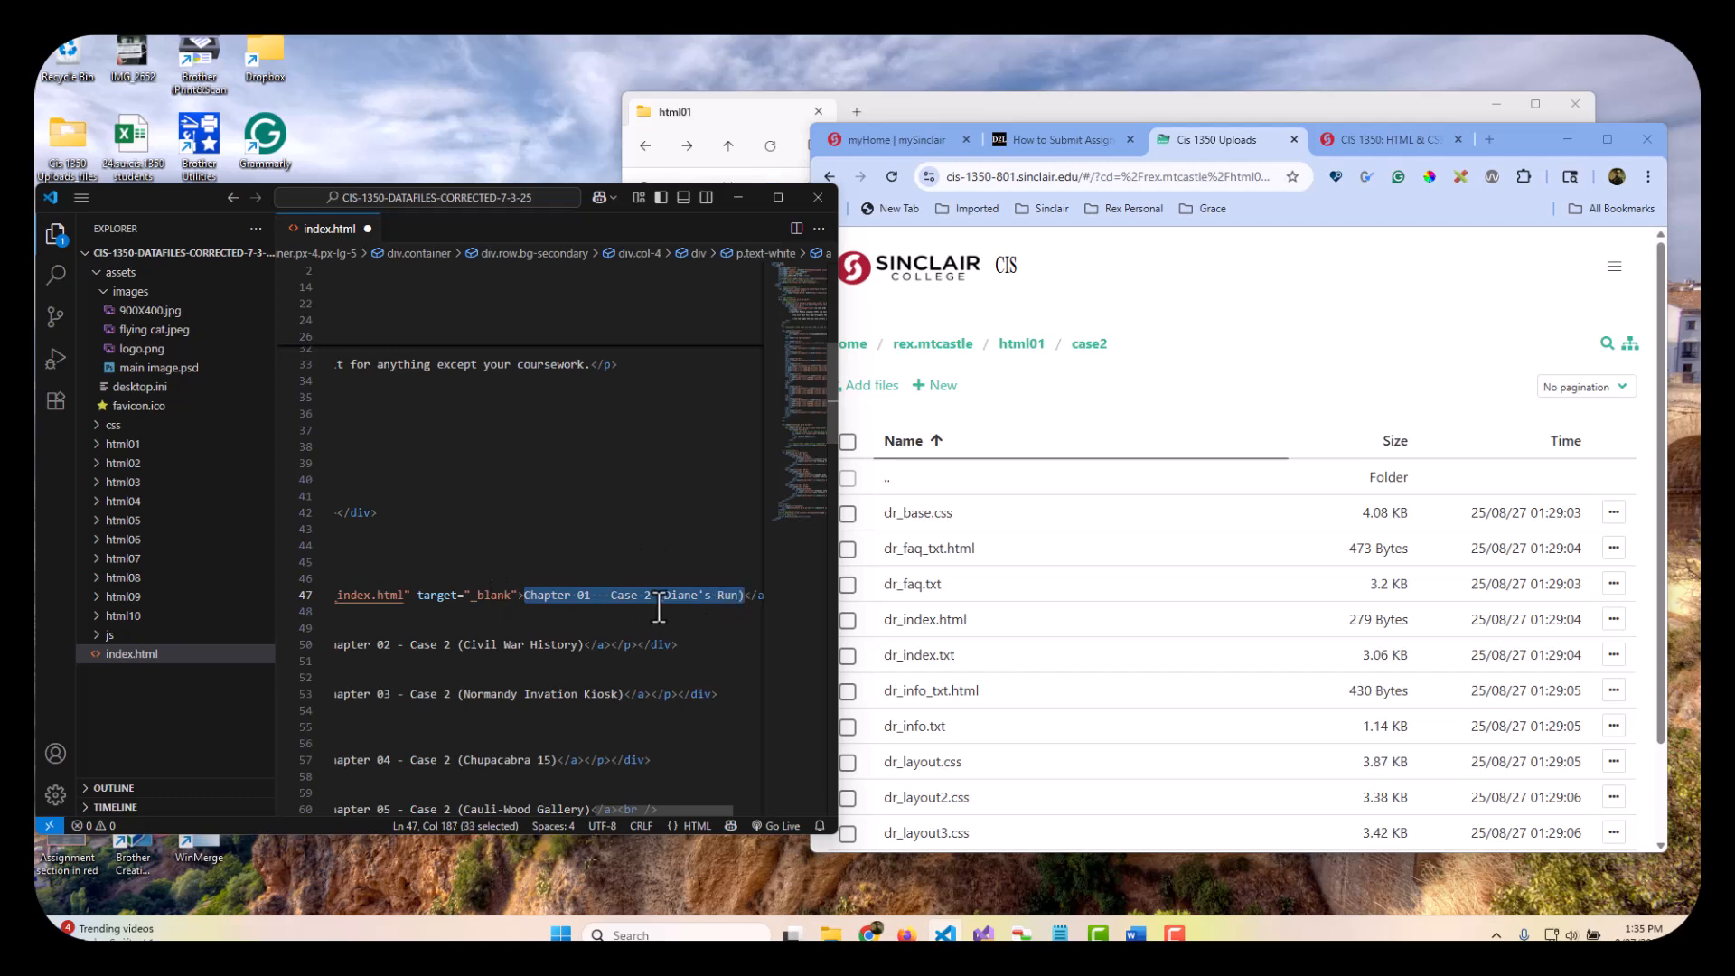
pyautogui.click(421, 604)
pyautogui.moveTo(402, 604)
pyautogui.mouseDown()
pyautogui.moveTo(336, 600)
pyautogui.moveTo(372, 603)
pyautogui.mouseUp()
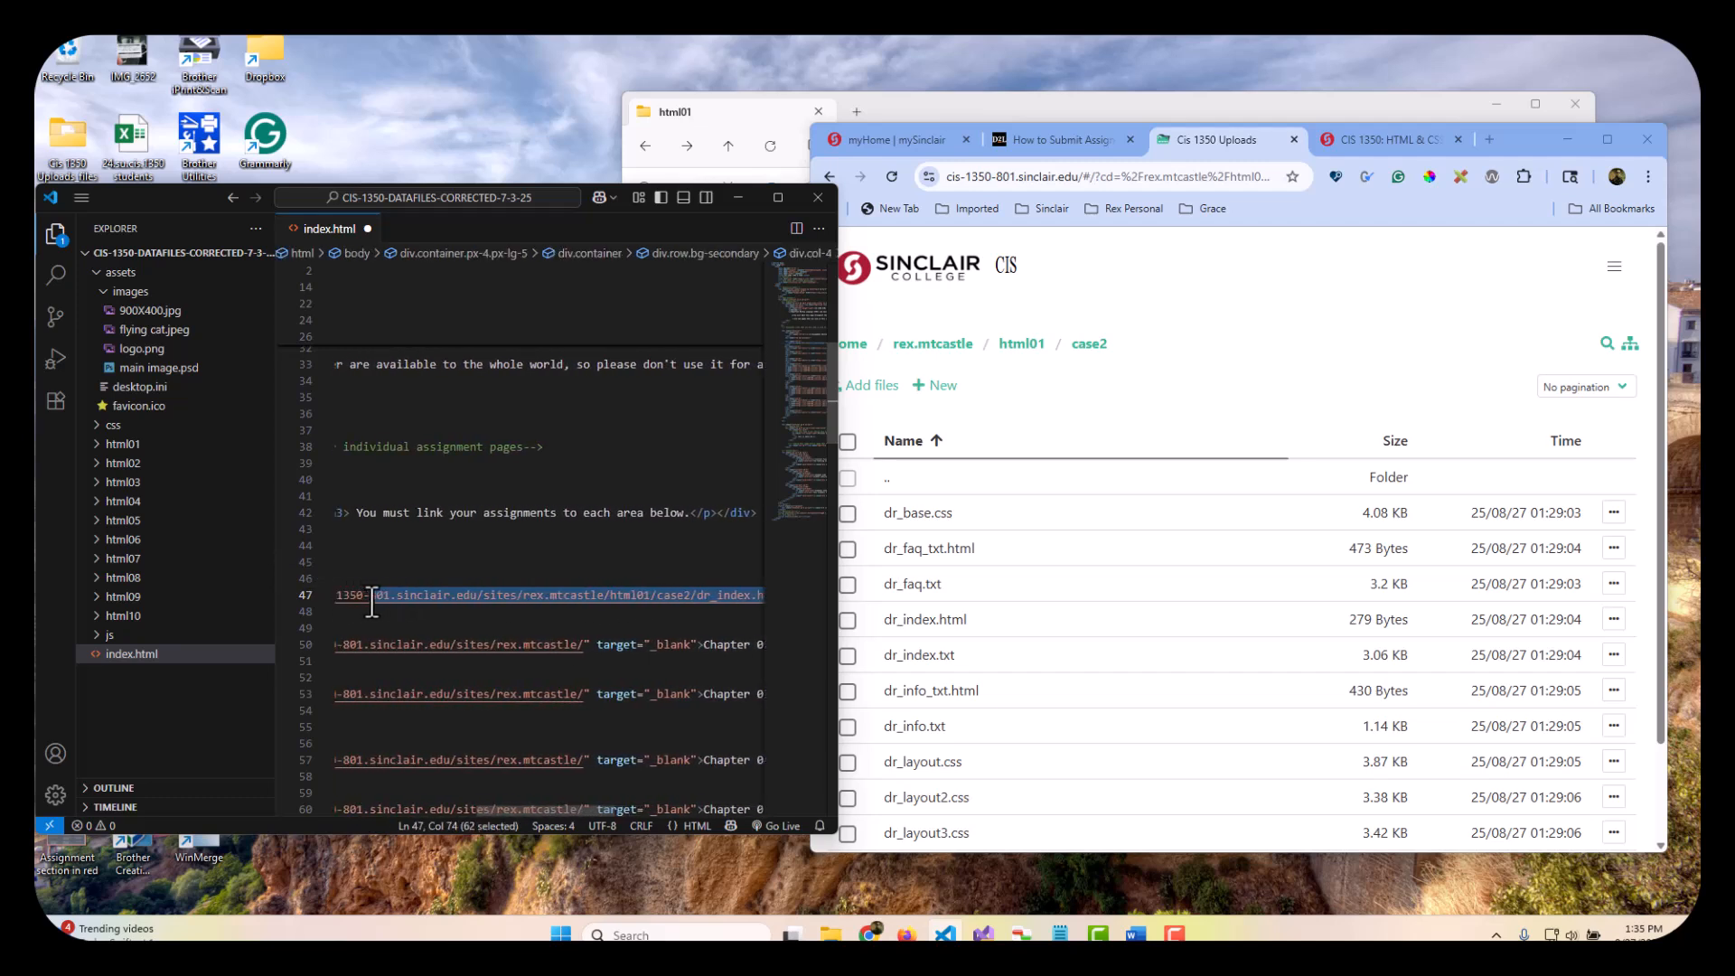
pyautogui.click(713, 577)
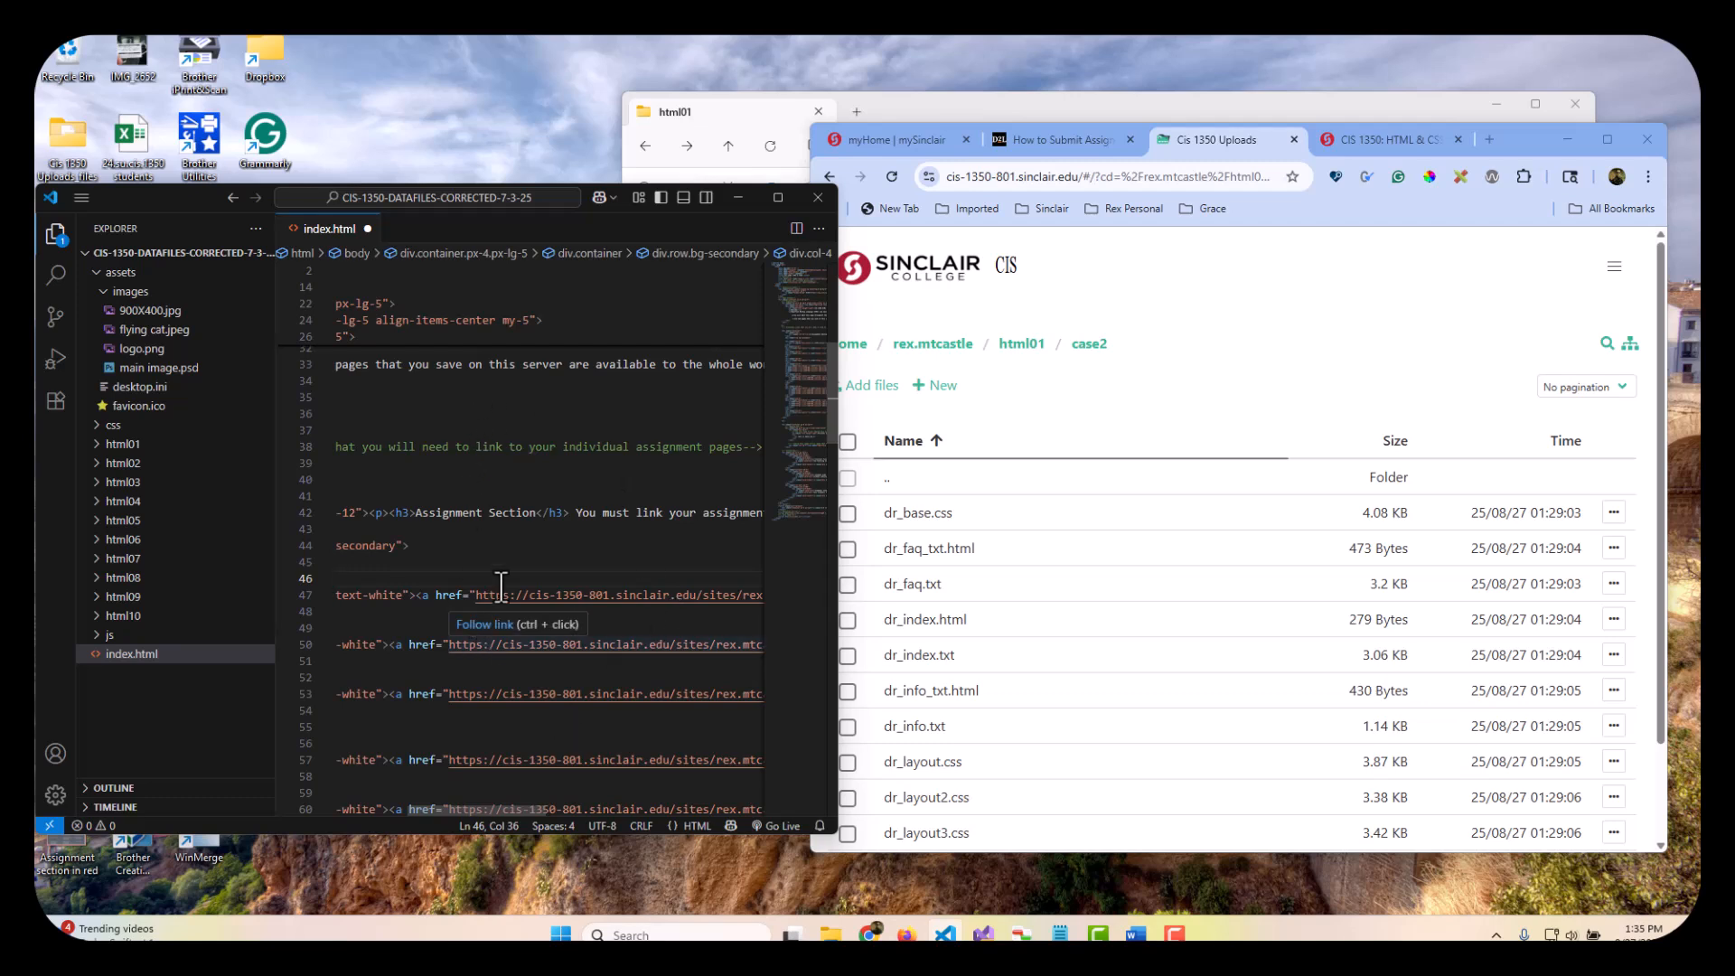
pyautogui.hotkey('ctrl', 's')
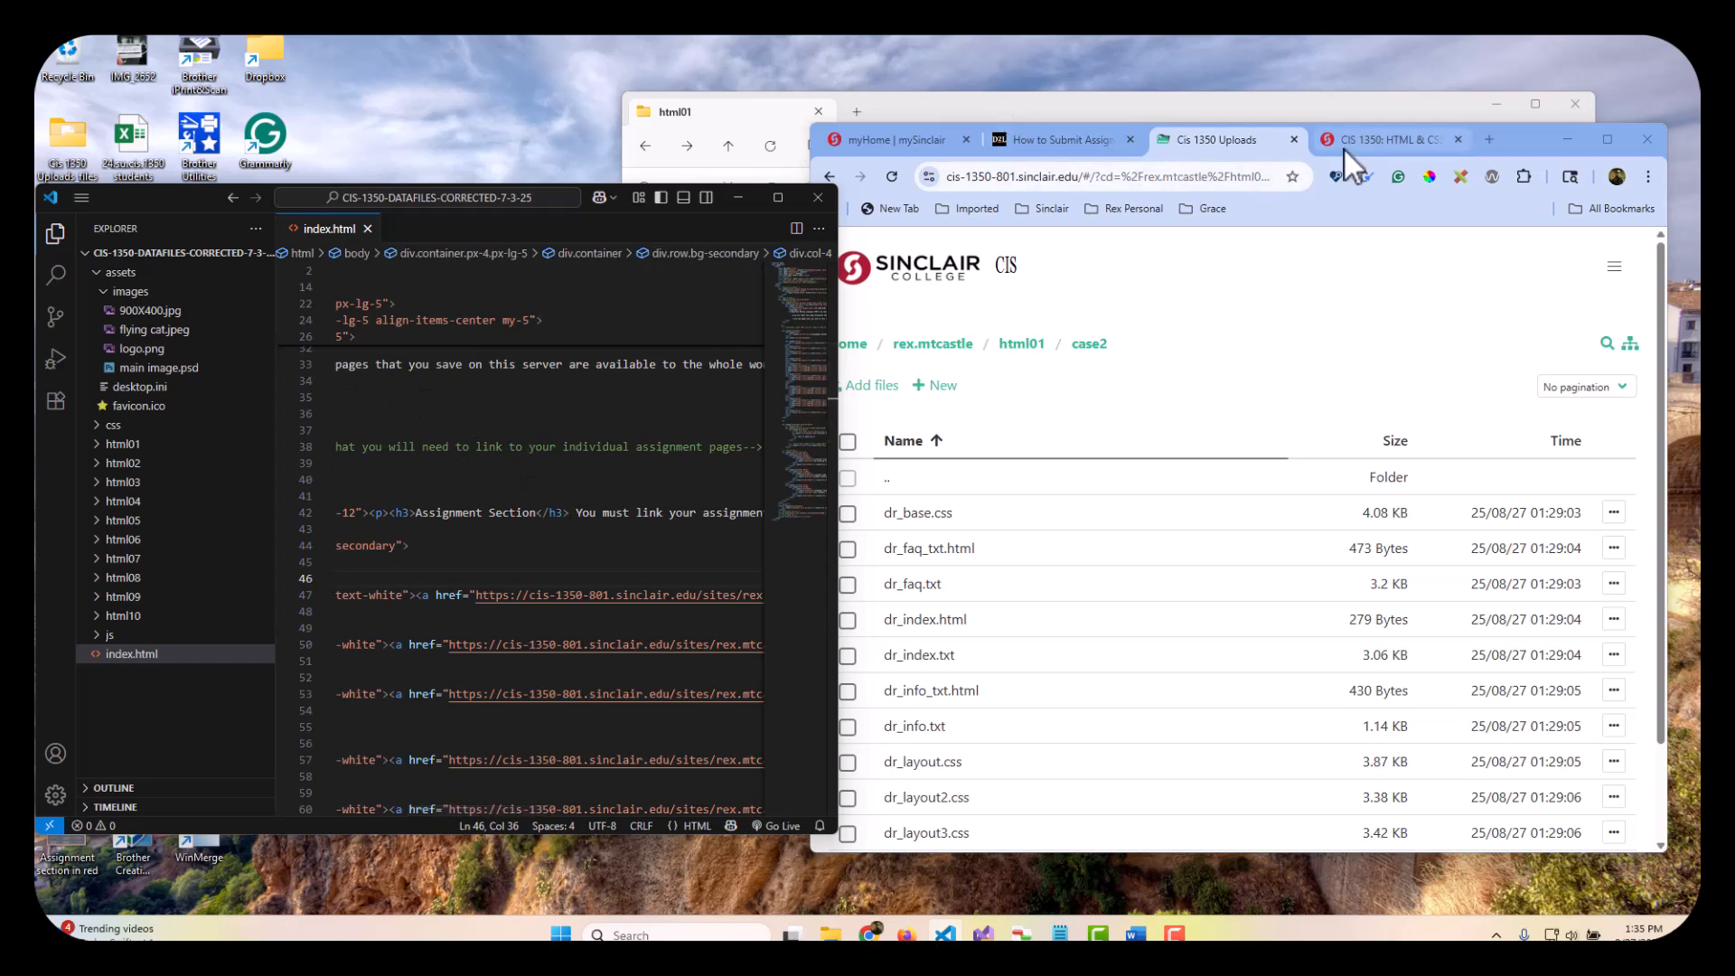
# Step: Maximize the browser and delete the old index.html from the rex.mtcastle folder
pyautogui.moveTo(1477, 139); pyautogui.dragTo(1331, 144)
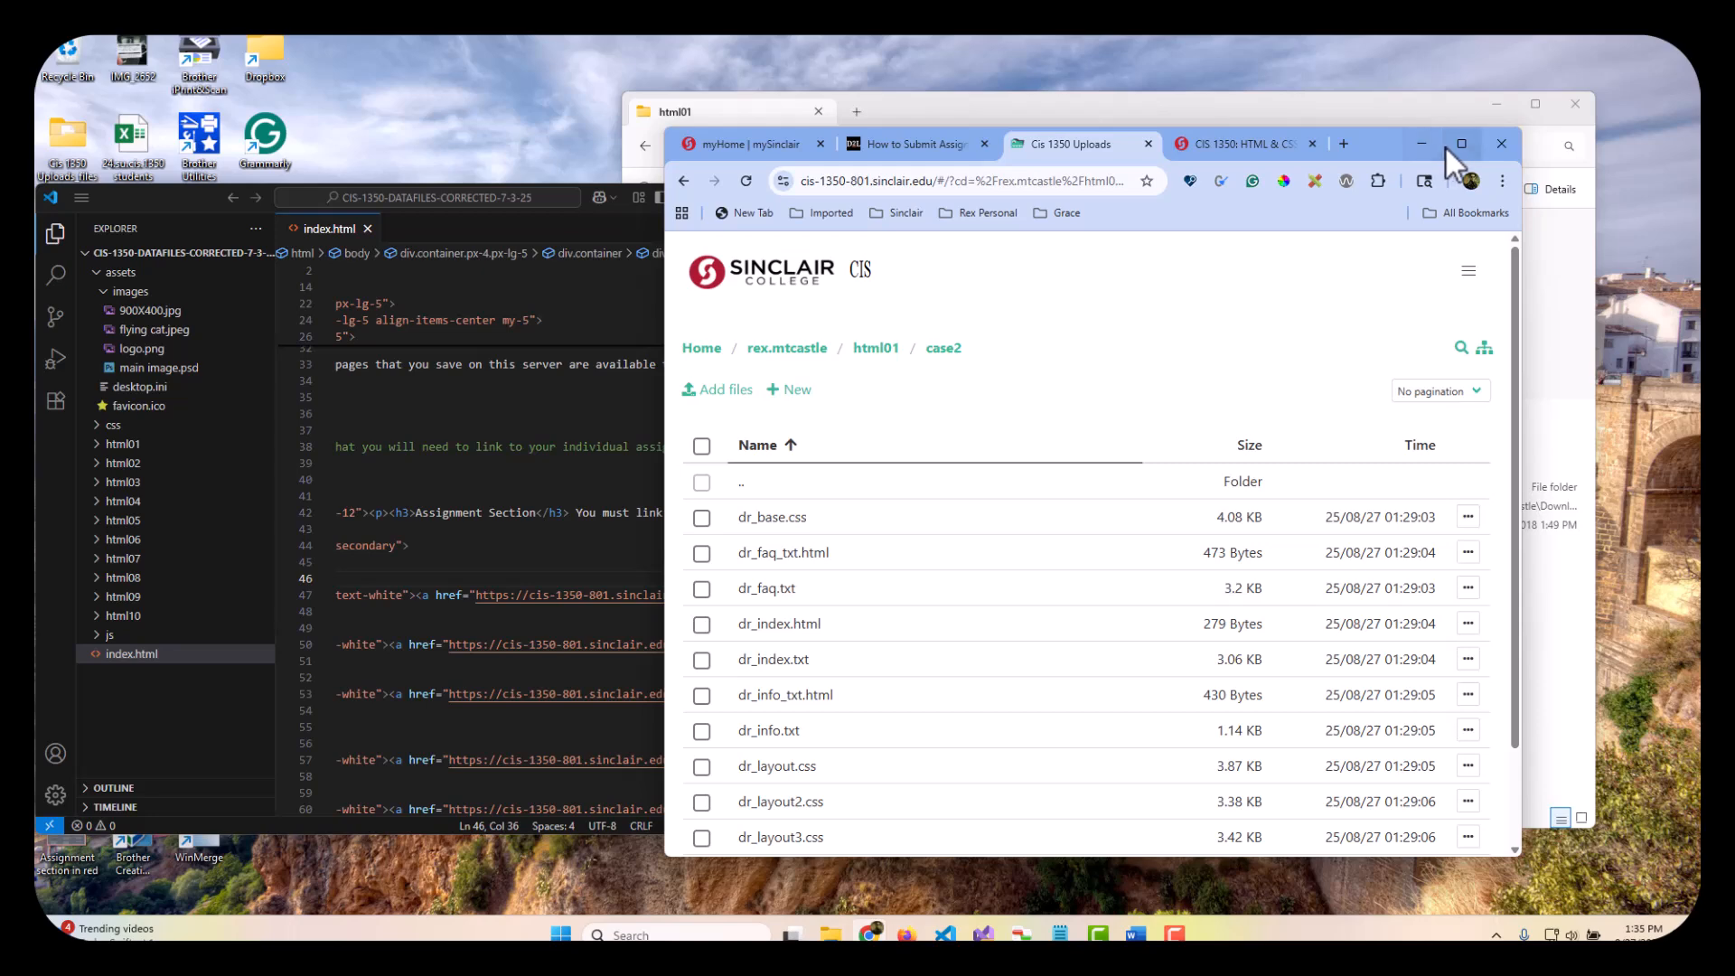
pyautogui.click(1452, 146)
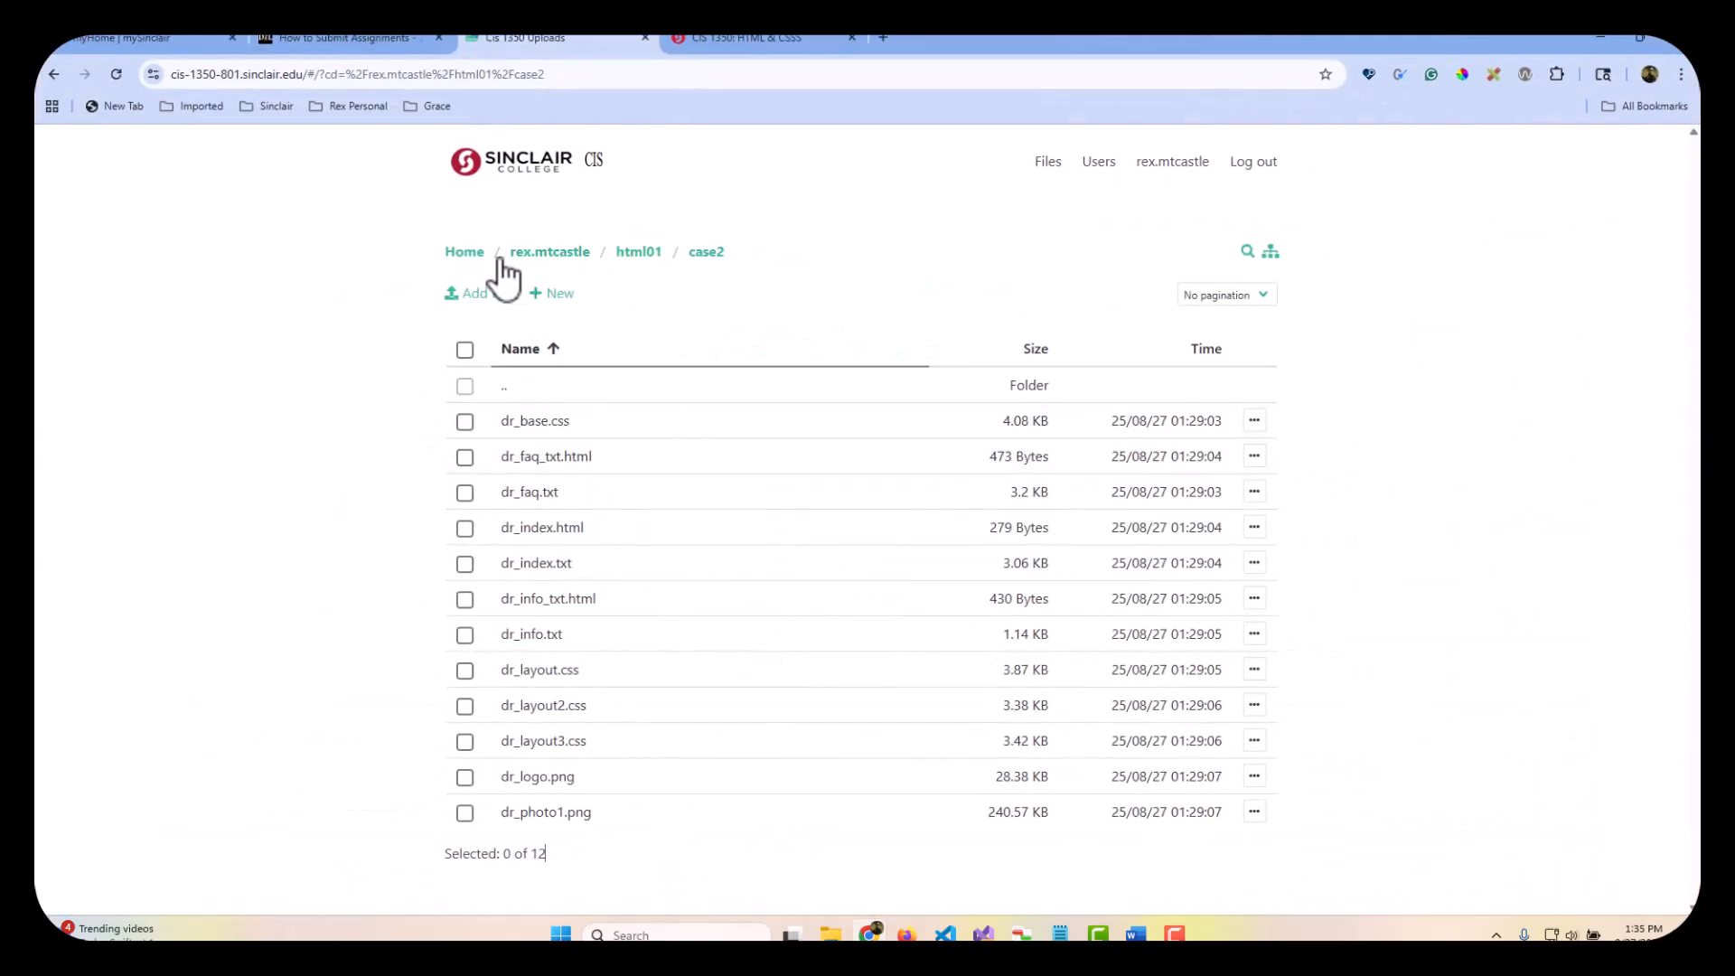
pyautogui.click(556, 253)
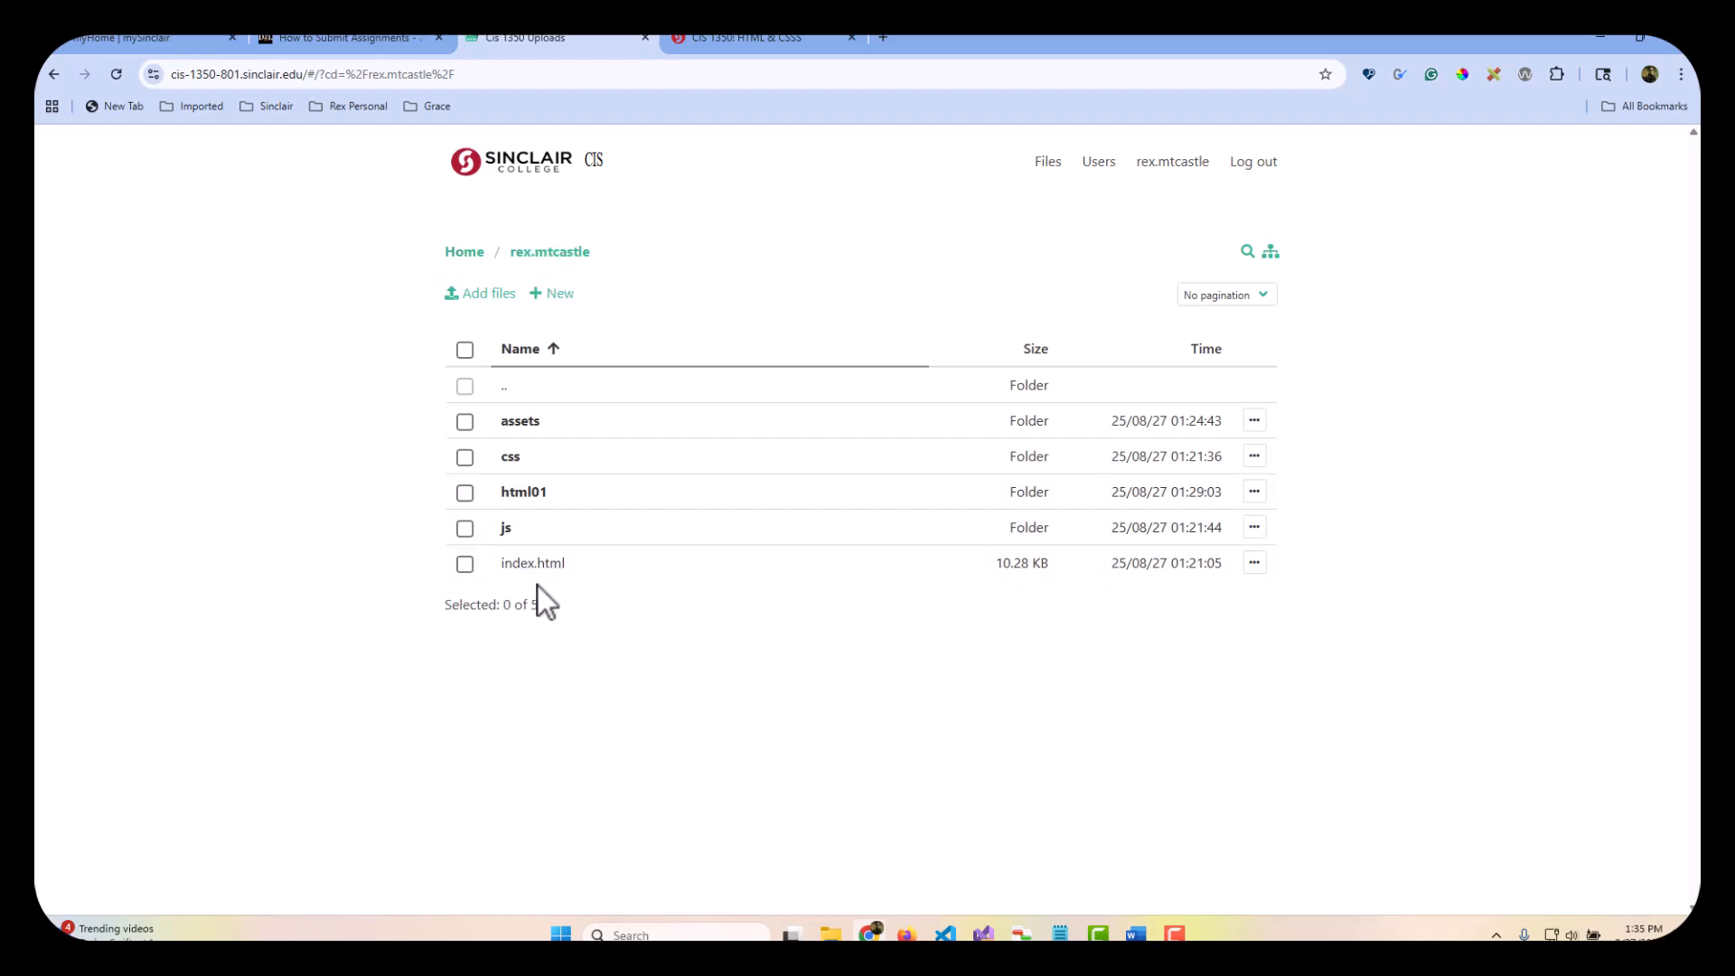
pyautogui.click(464, 564)
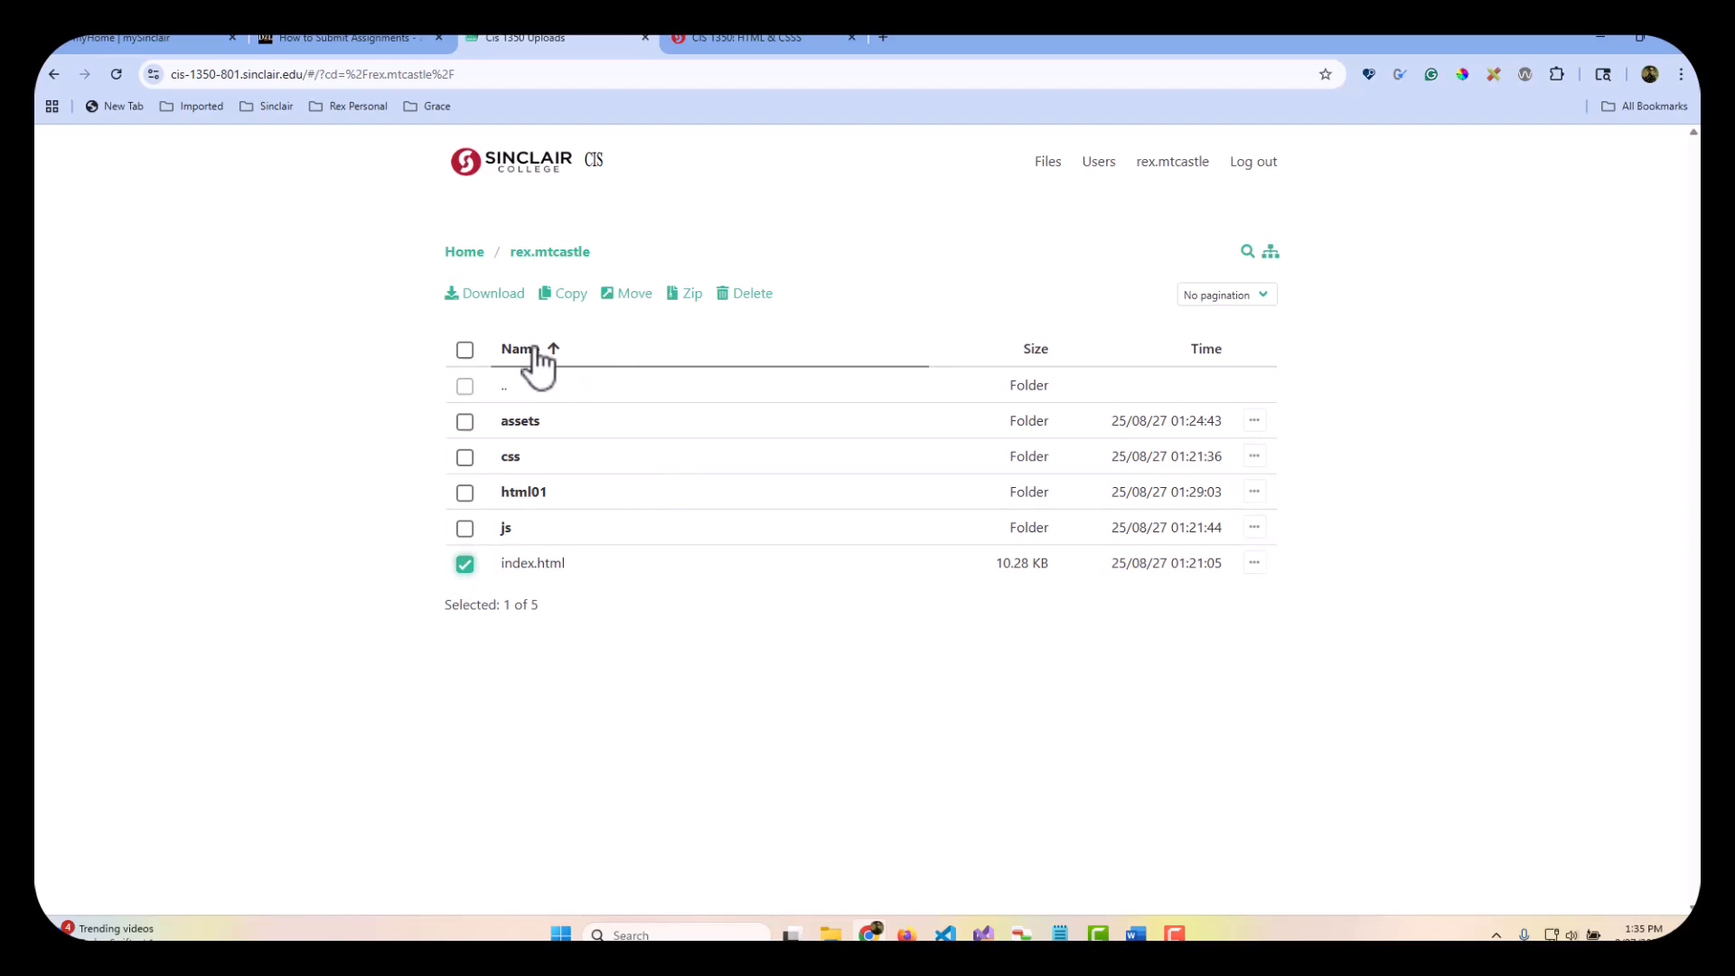
pyautogui.click(750, 296)
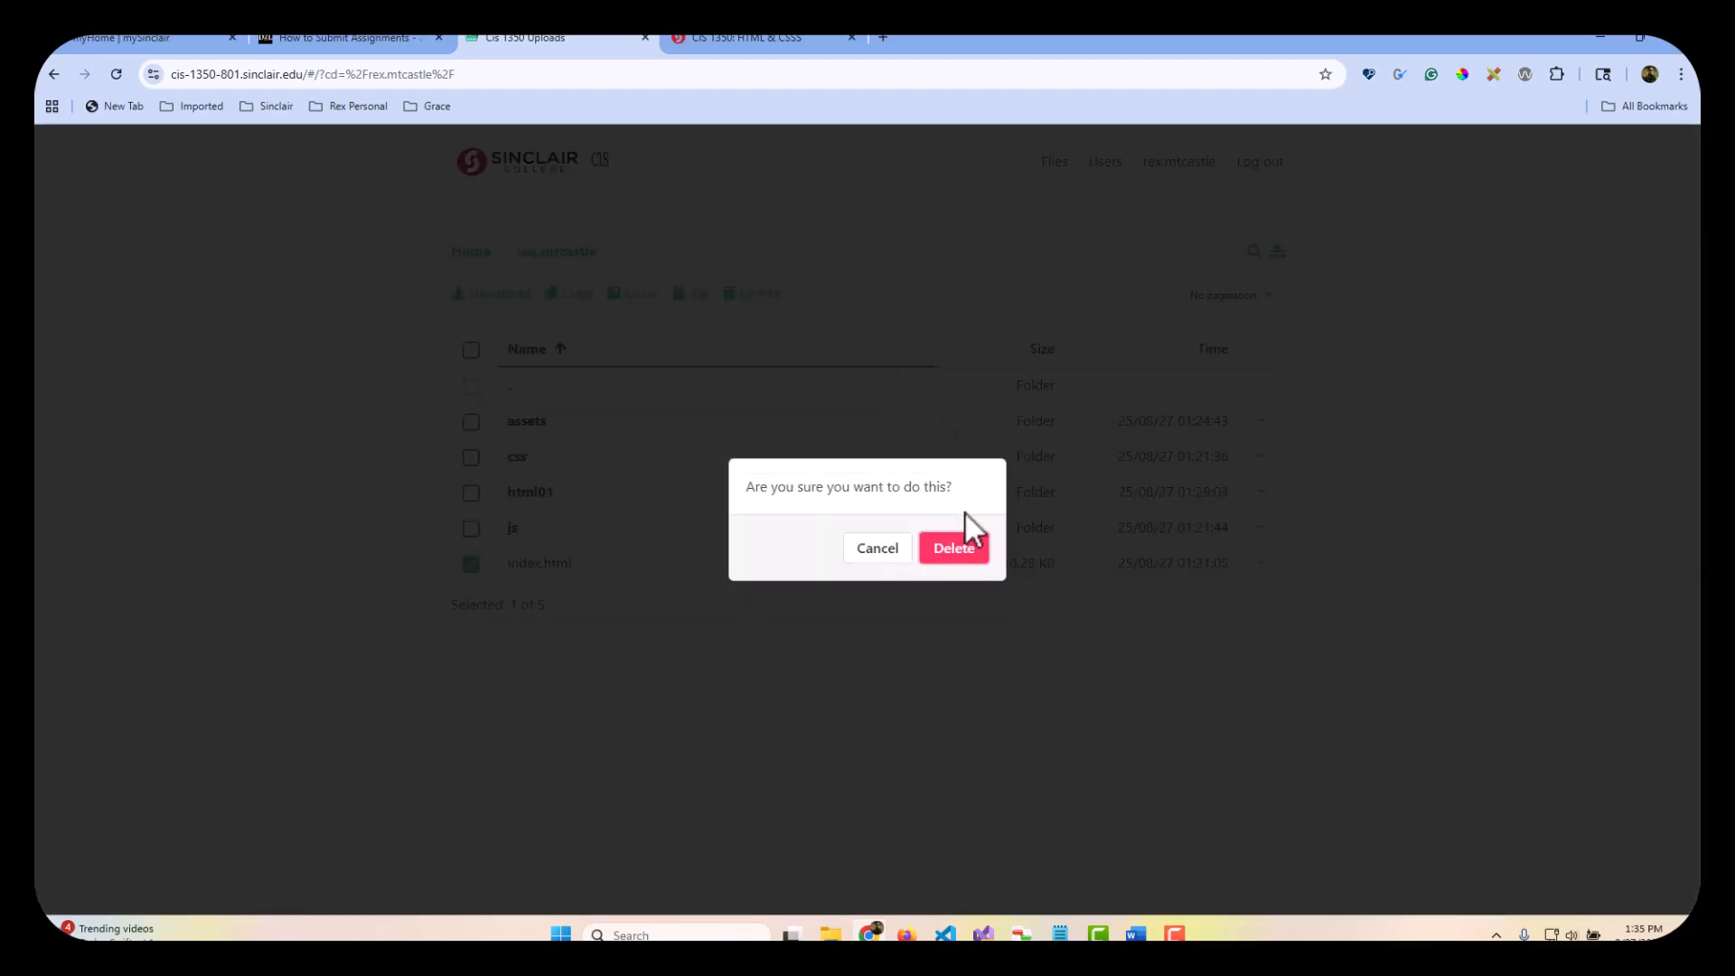
pyautogui.click(956, 547)
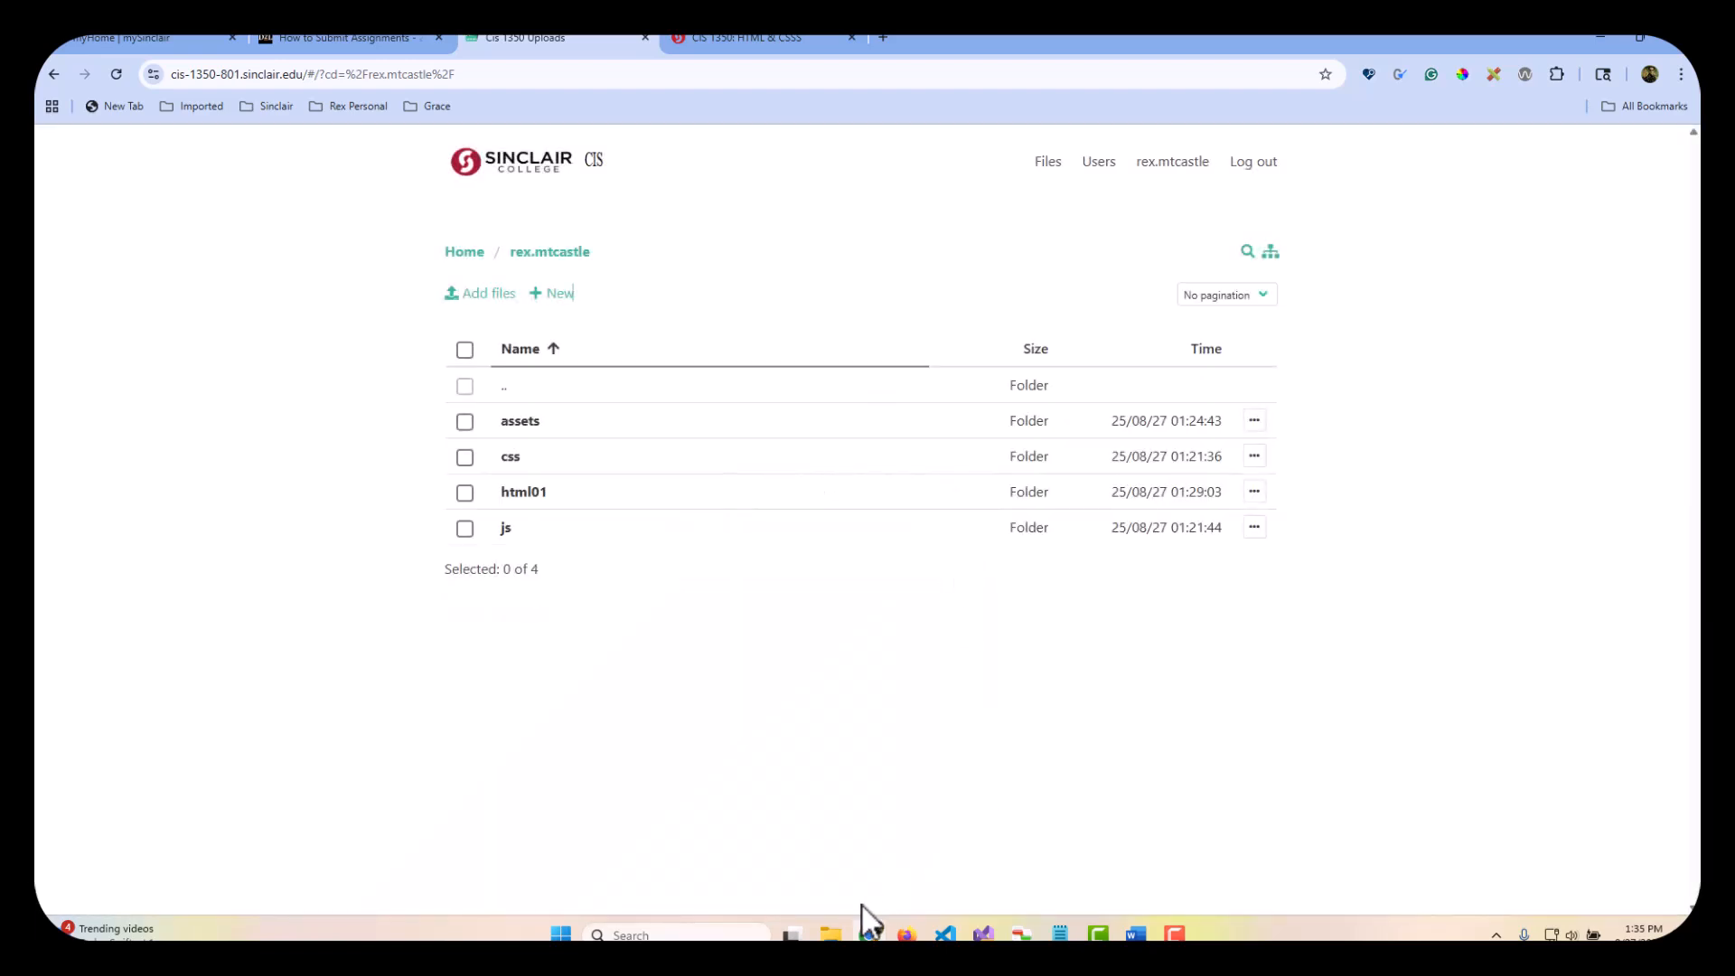
# Step: Upload the edited index file from the course data folder into rex.mtcastle
pyautogui.moveTo(831, 931)
pyautogui.click(827, 836)
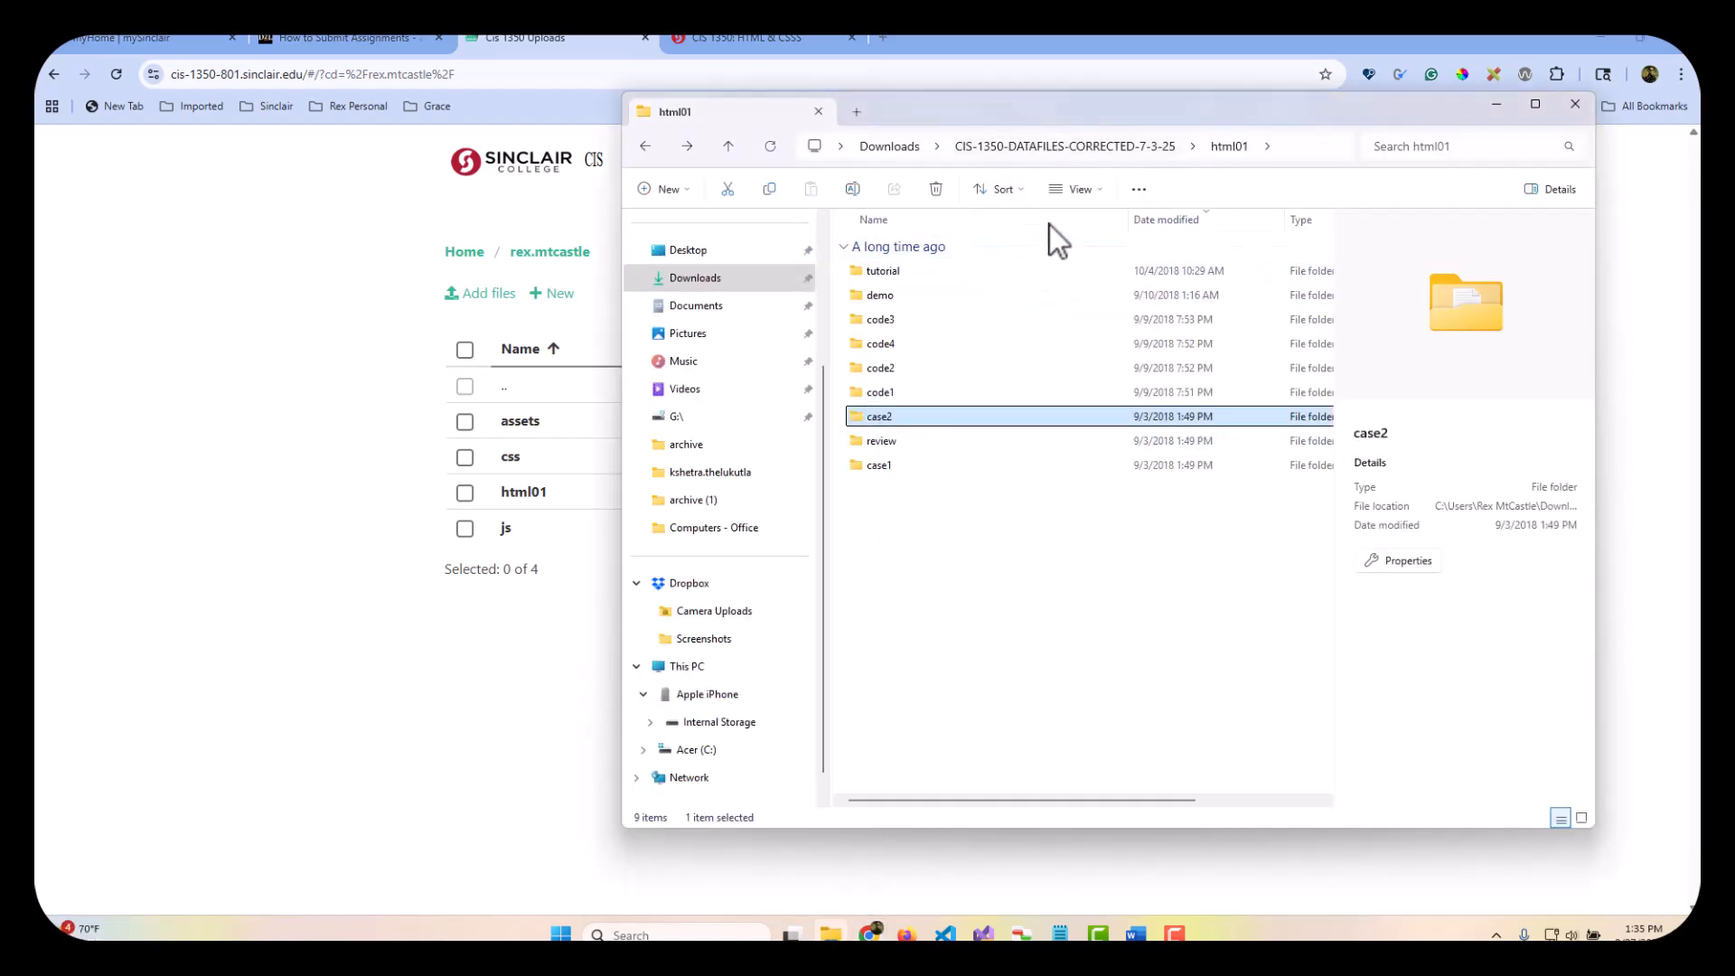
pyautogui.click(1034, 148)
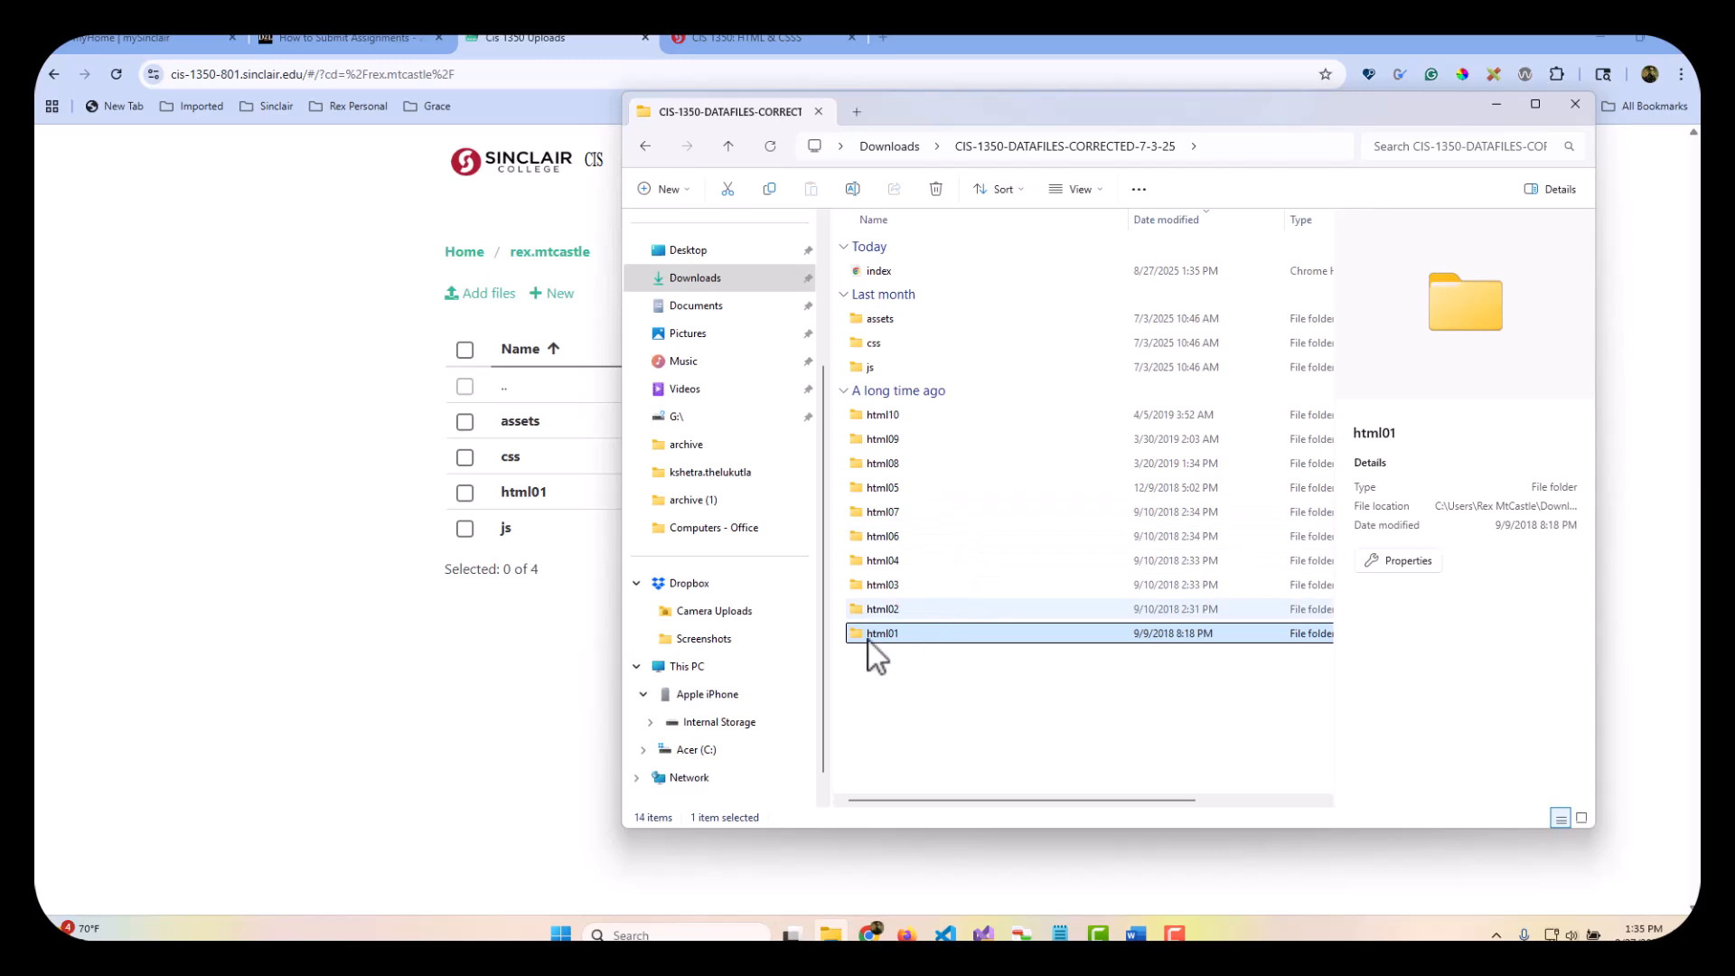
pyautogui.click(909, 678)
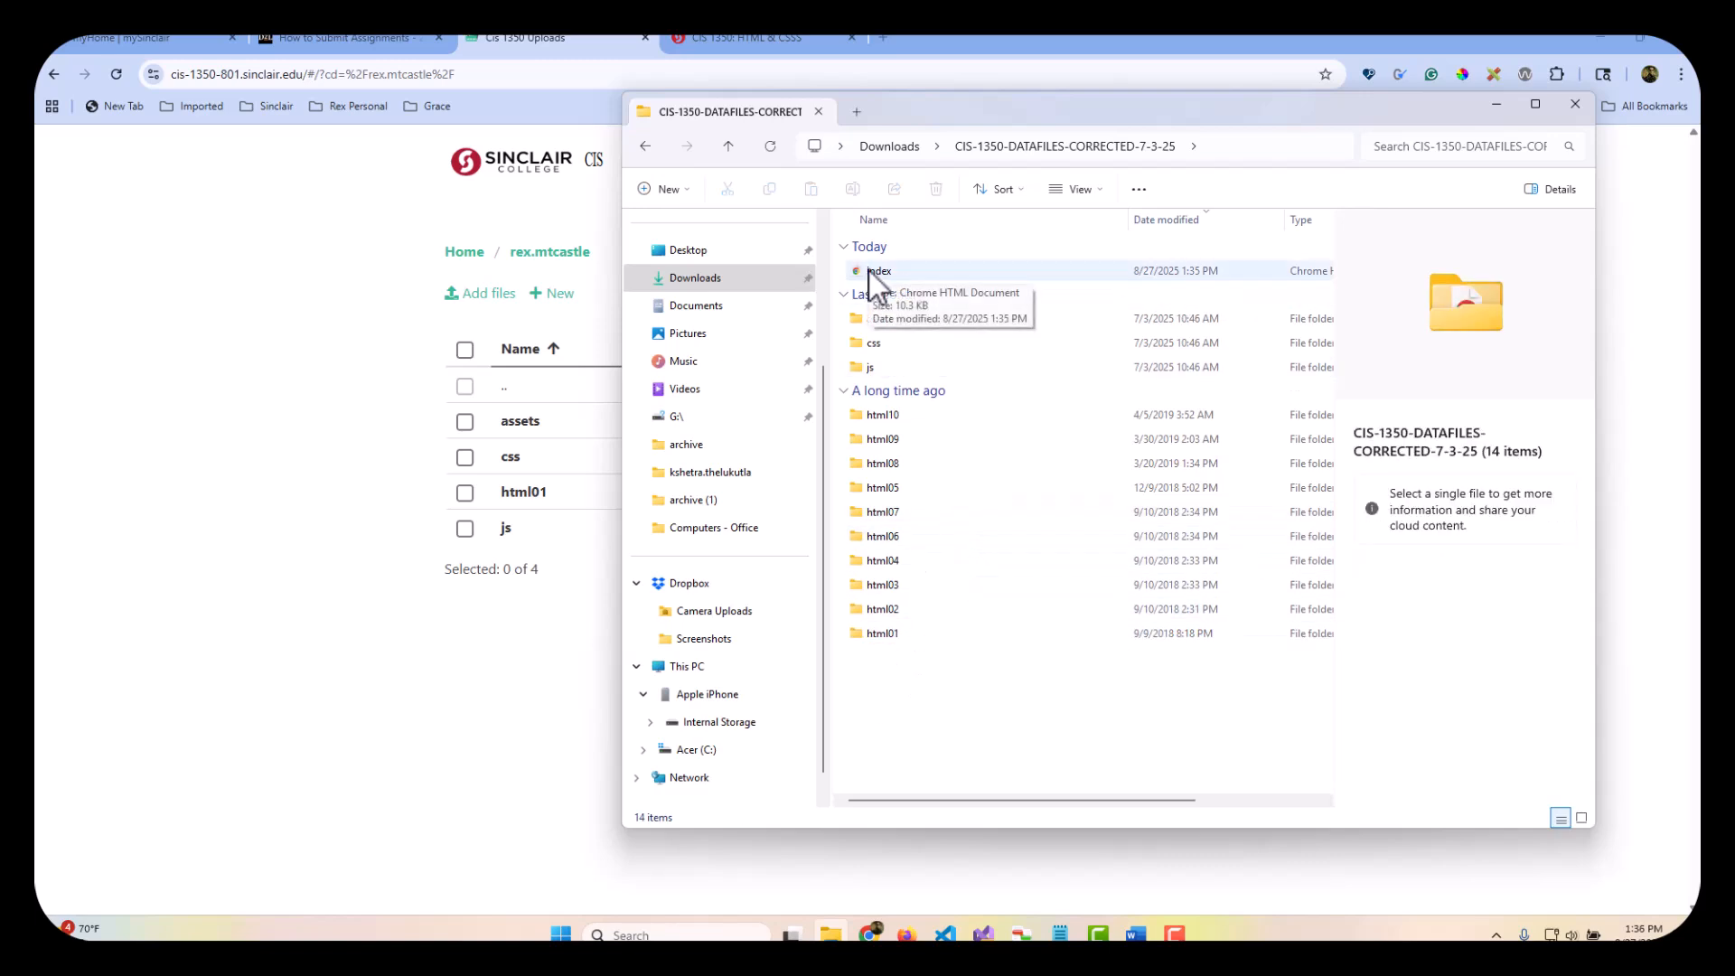
pyautogui.moveTo(870, 272); pyautogui.dragTo(479, 592)
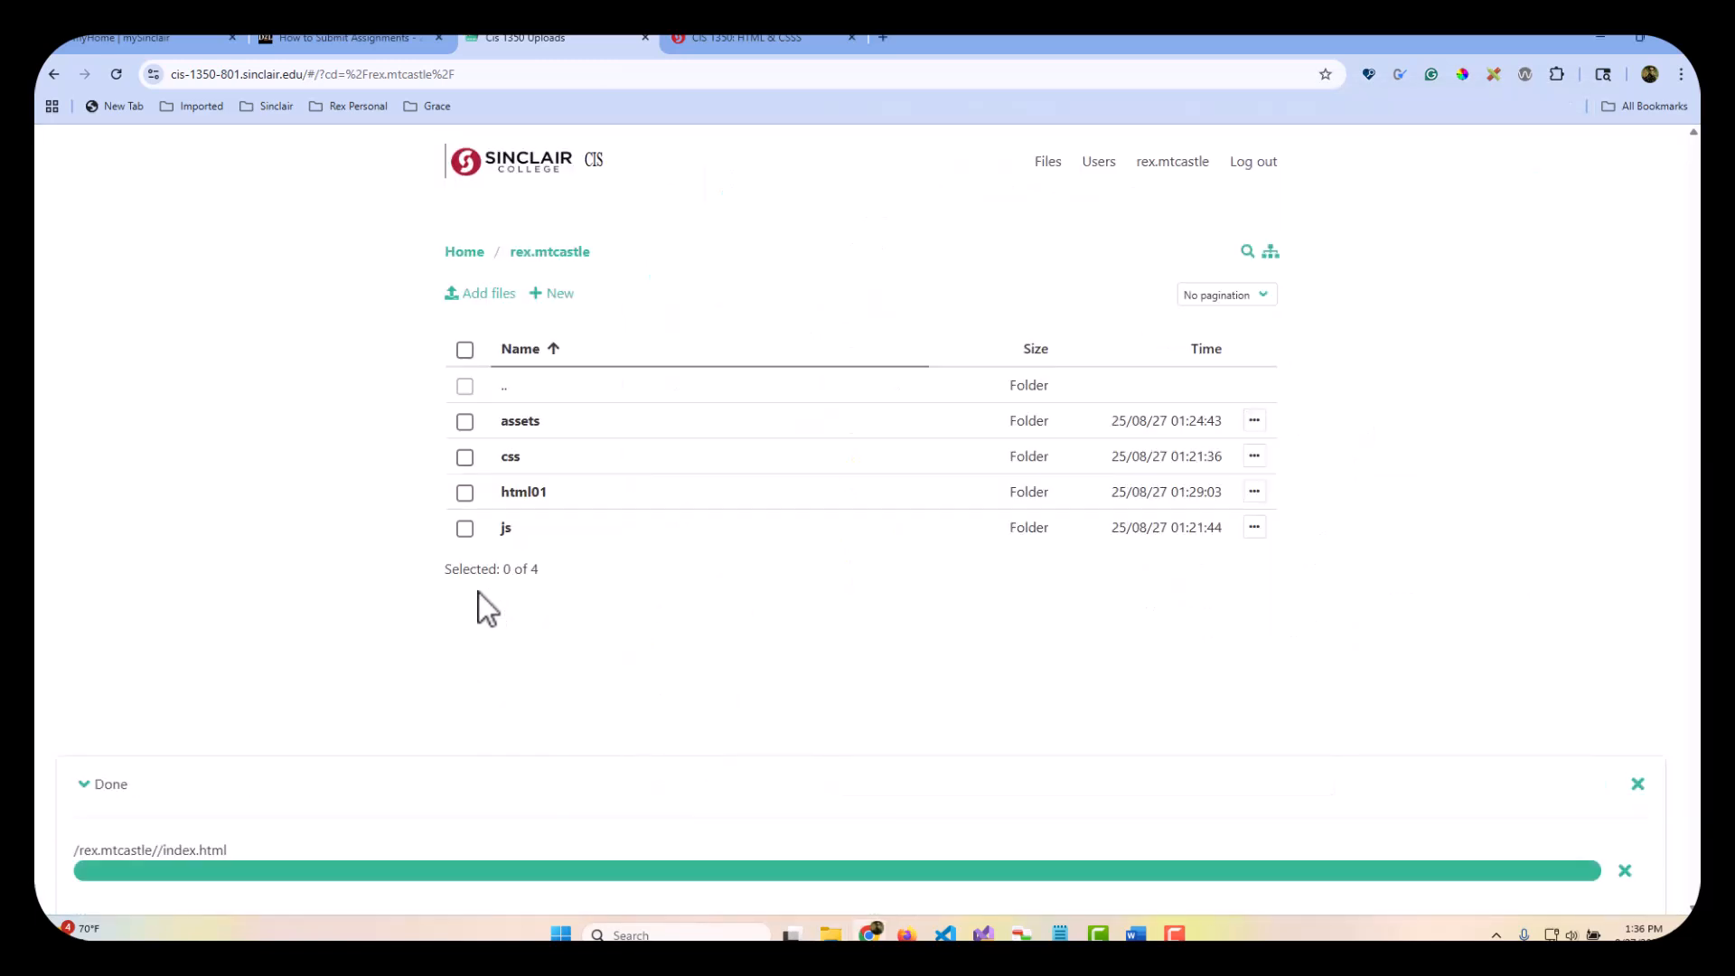
pyautogui.click(1636, 783)
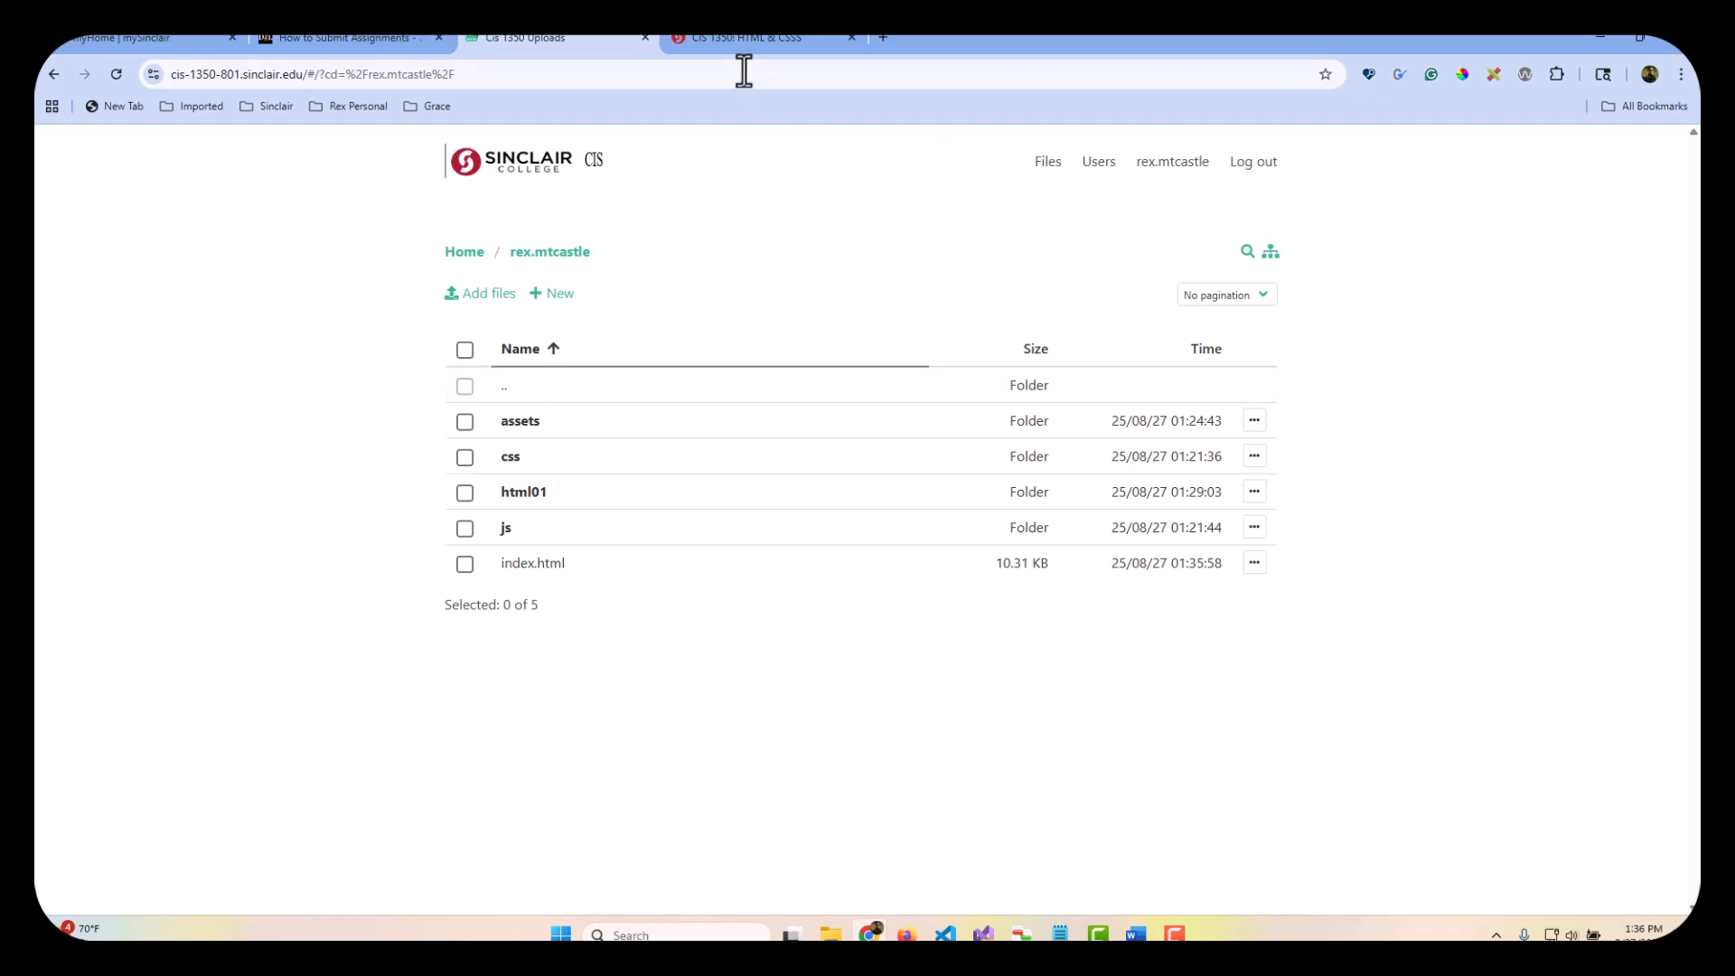
# Step: Reload the live course site, test the Chapter 01 link, inspect the blank page, close it
pyautogui.click(724, 36)
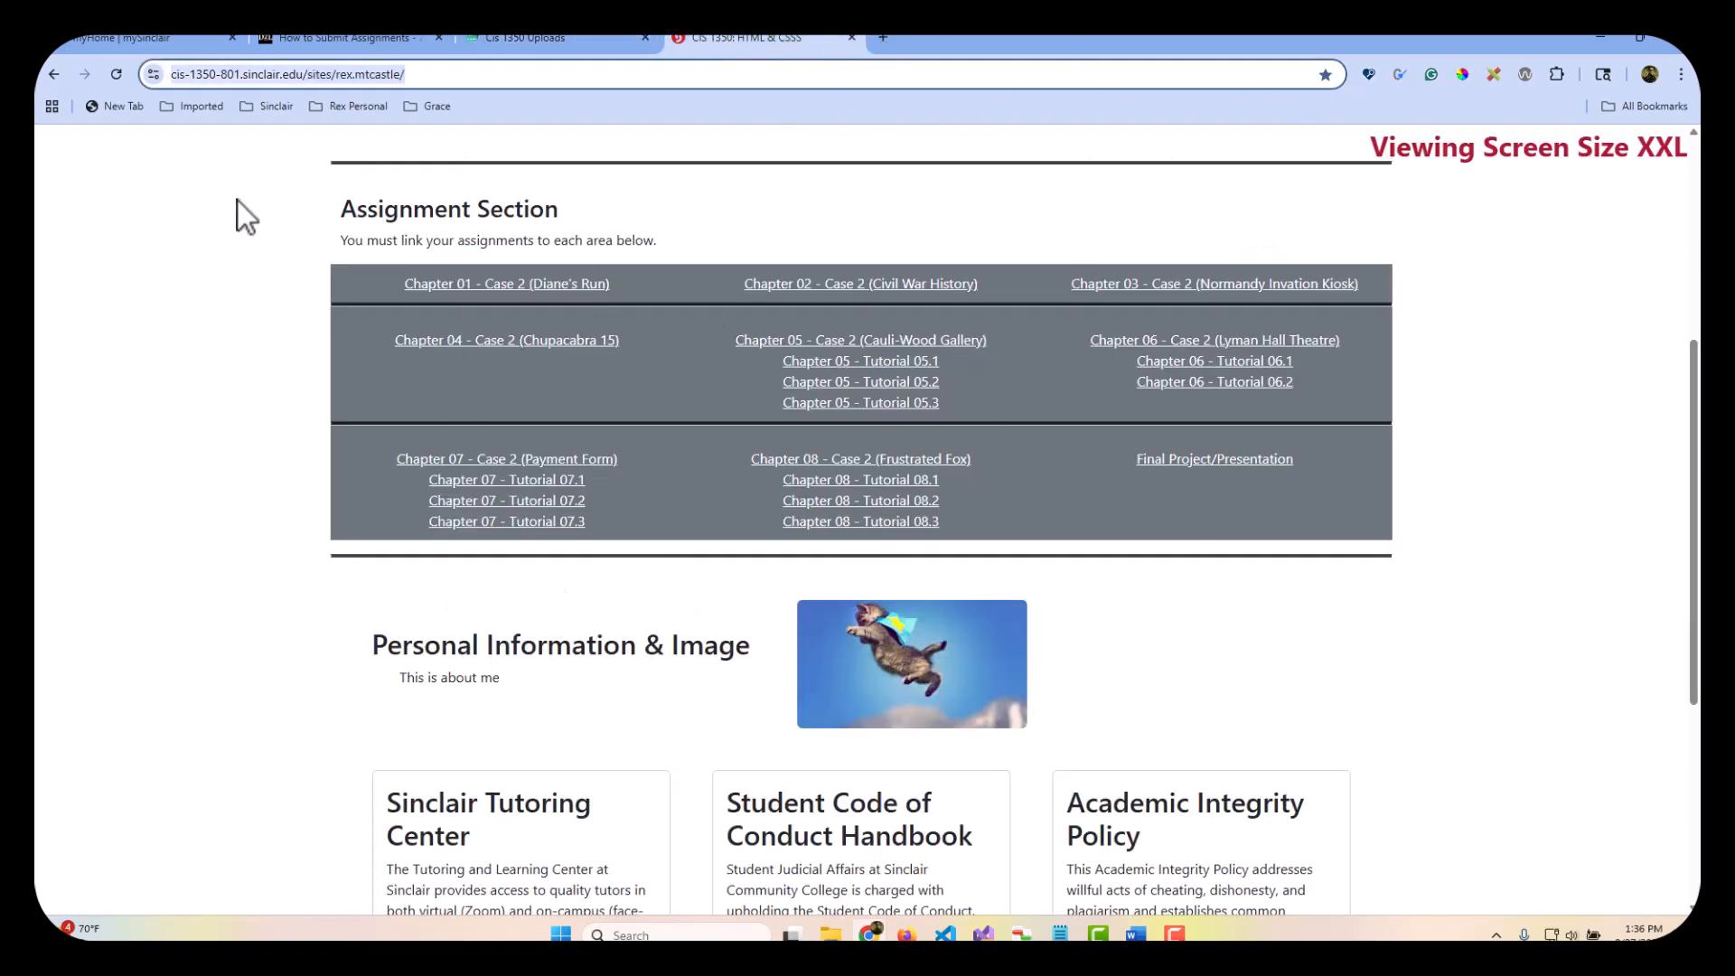
pyautogui.click(116, 77)
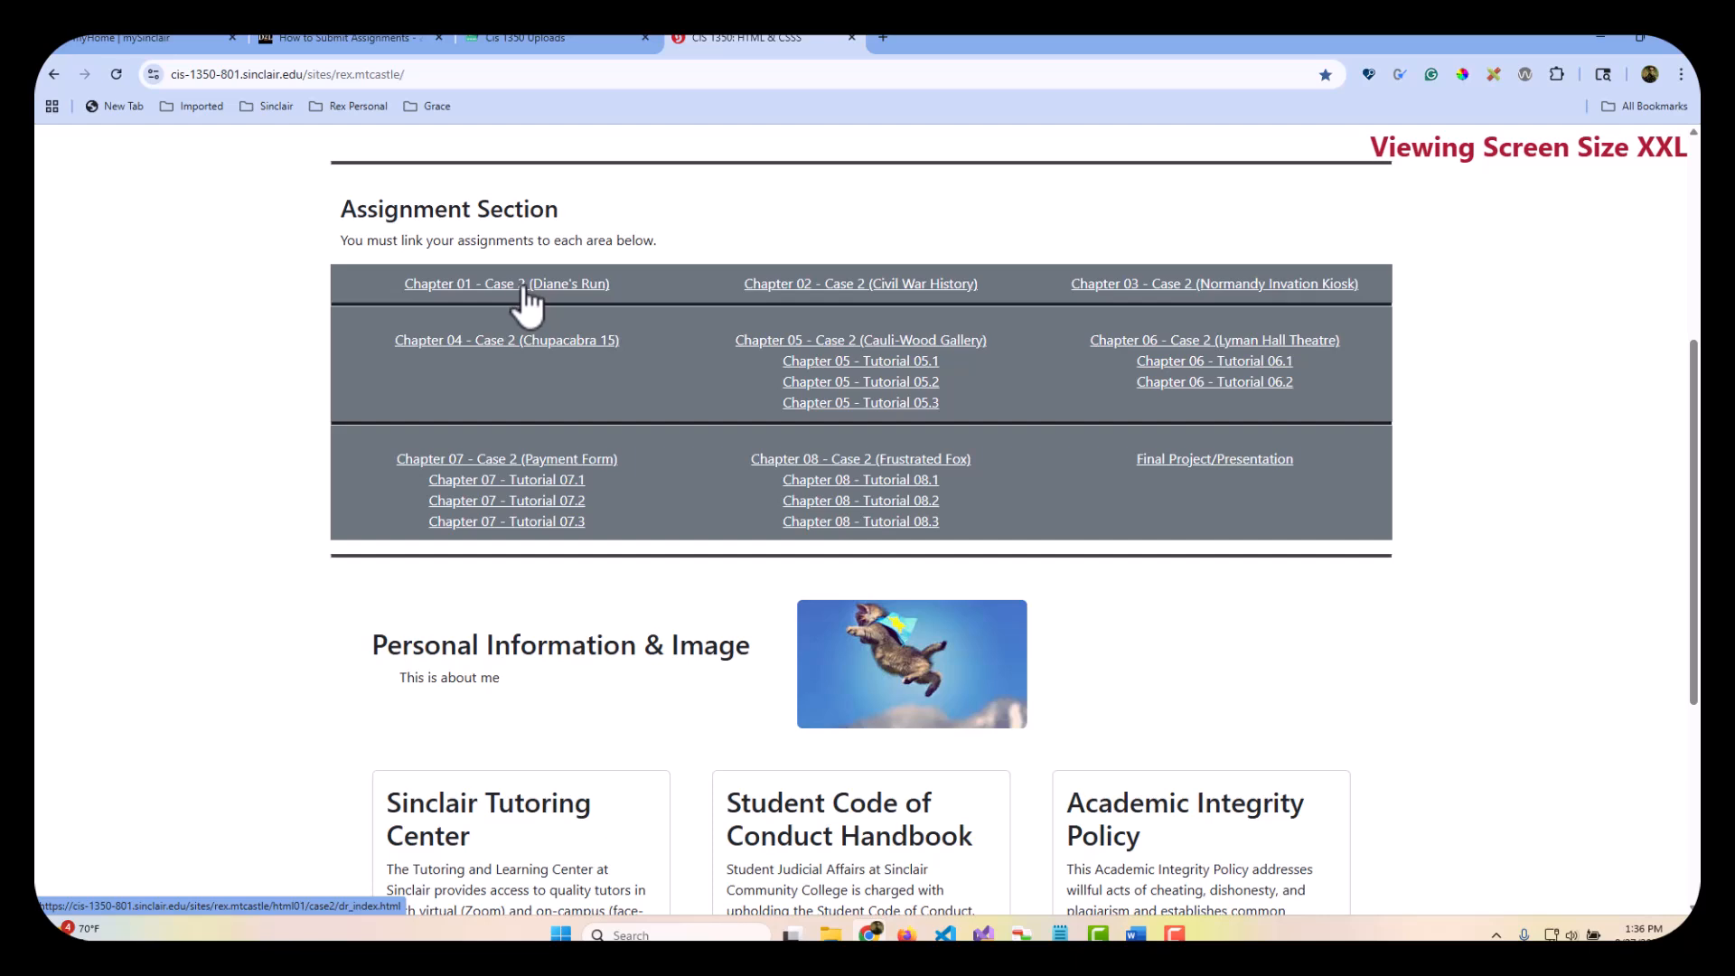
pyautogui.click(523, 286)
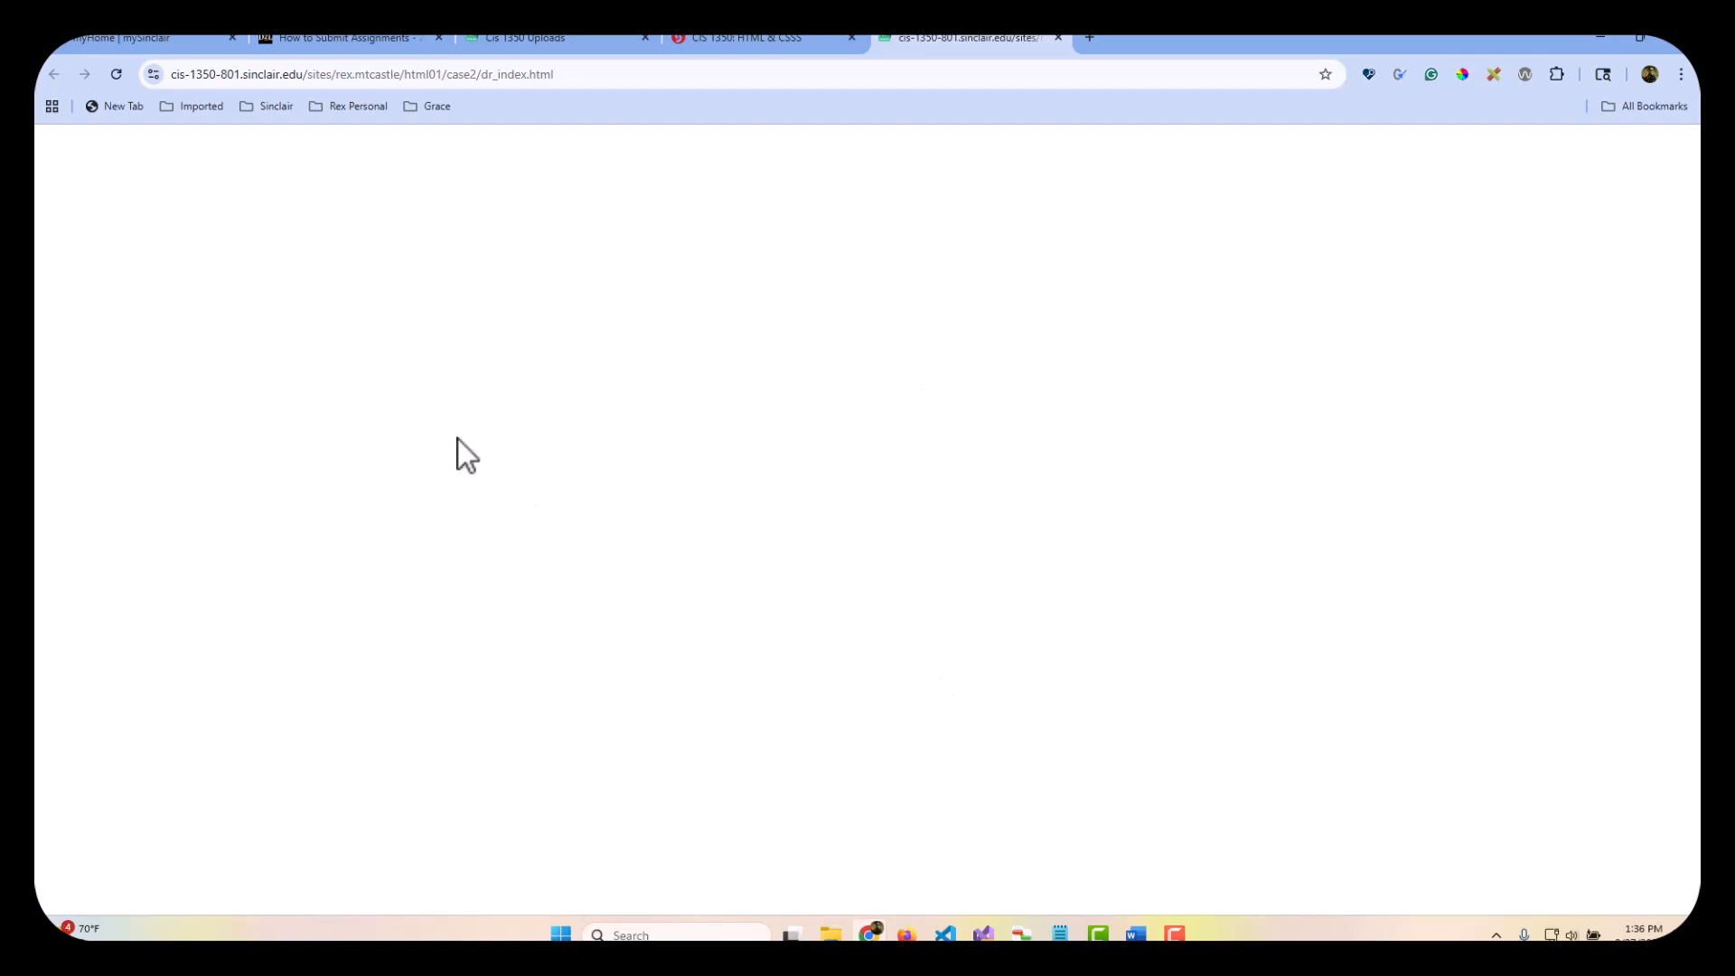
pyautogui.rightClick(552, 309)
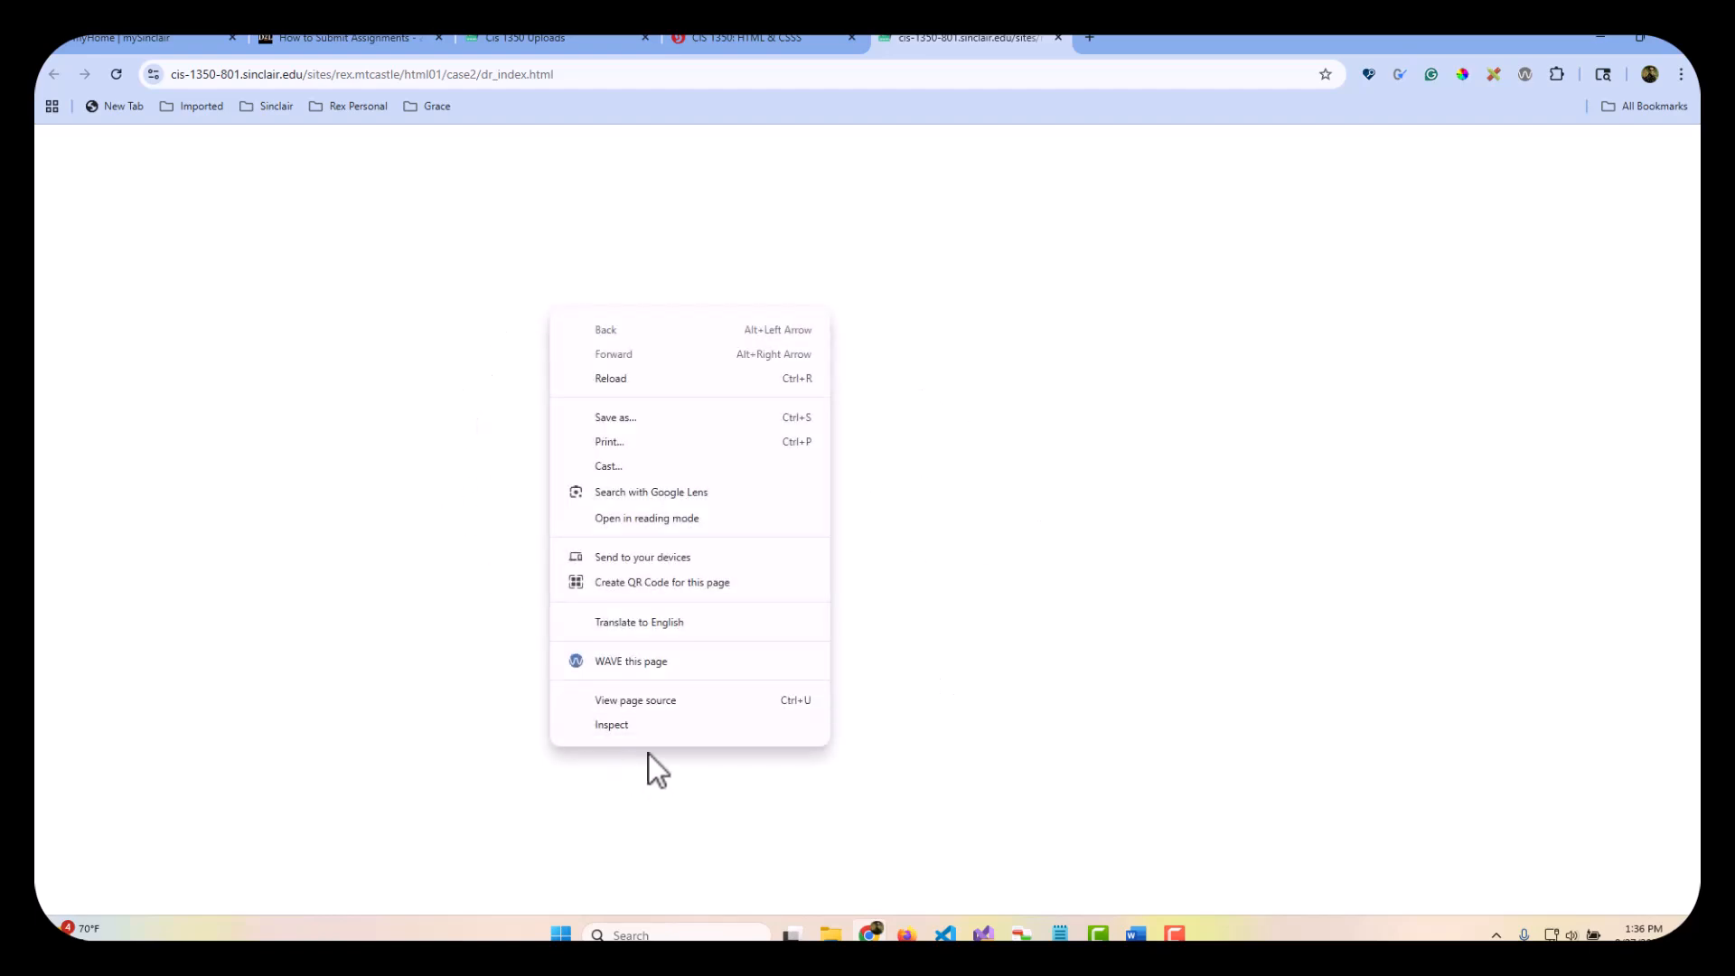
pyautogui.click(611, 726)
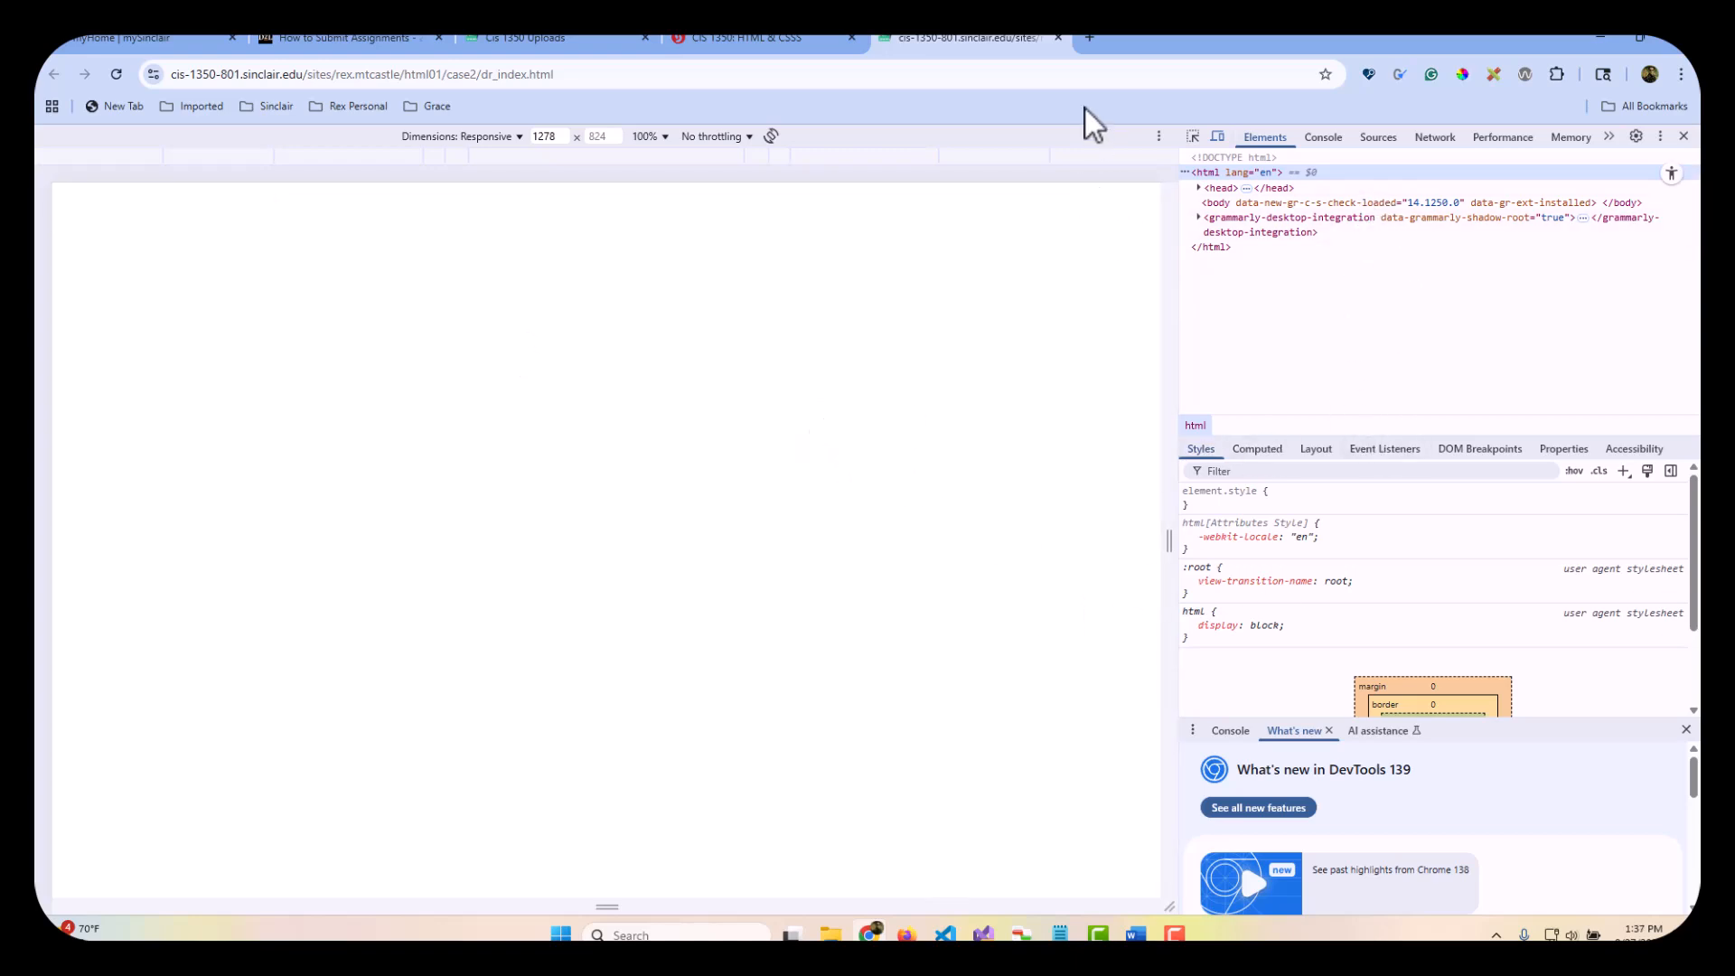
pyautogui.click(1058, 37)
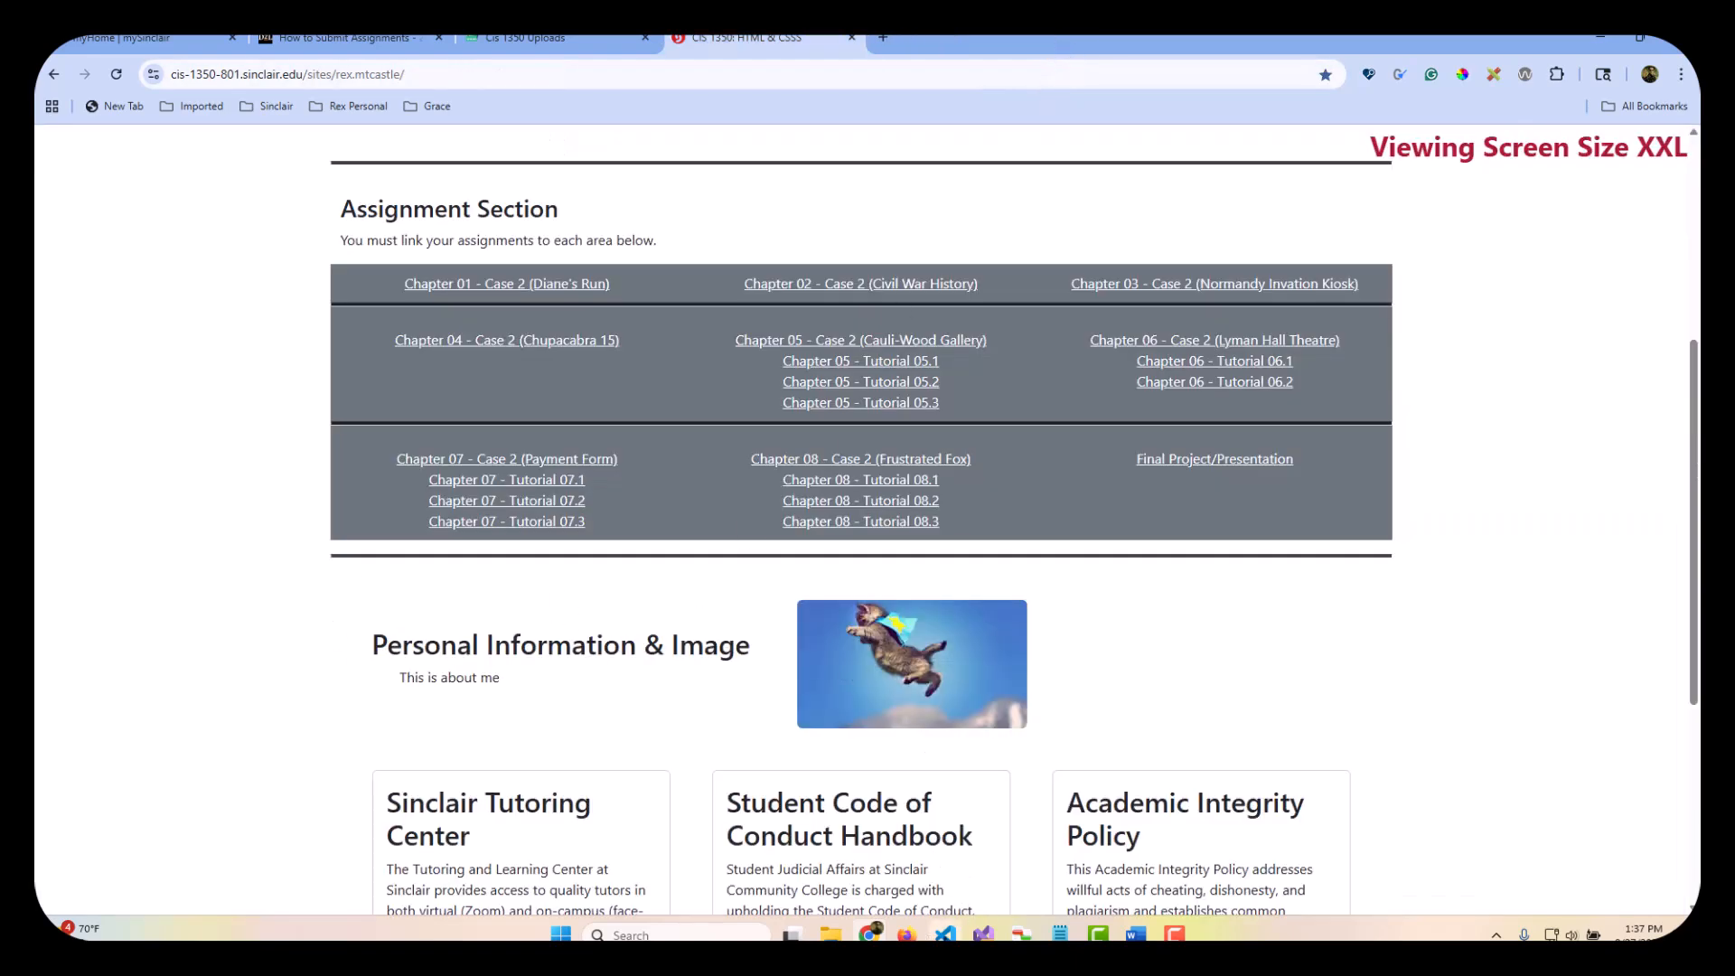
# Step: Rename the local html01/case2 file dr_index_txt.html to dr_index.html in the Explorer
pyautogui.click(946, 934)
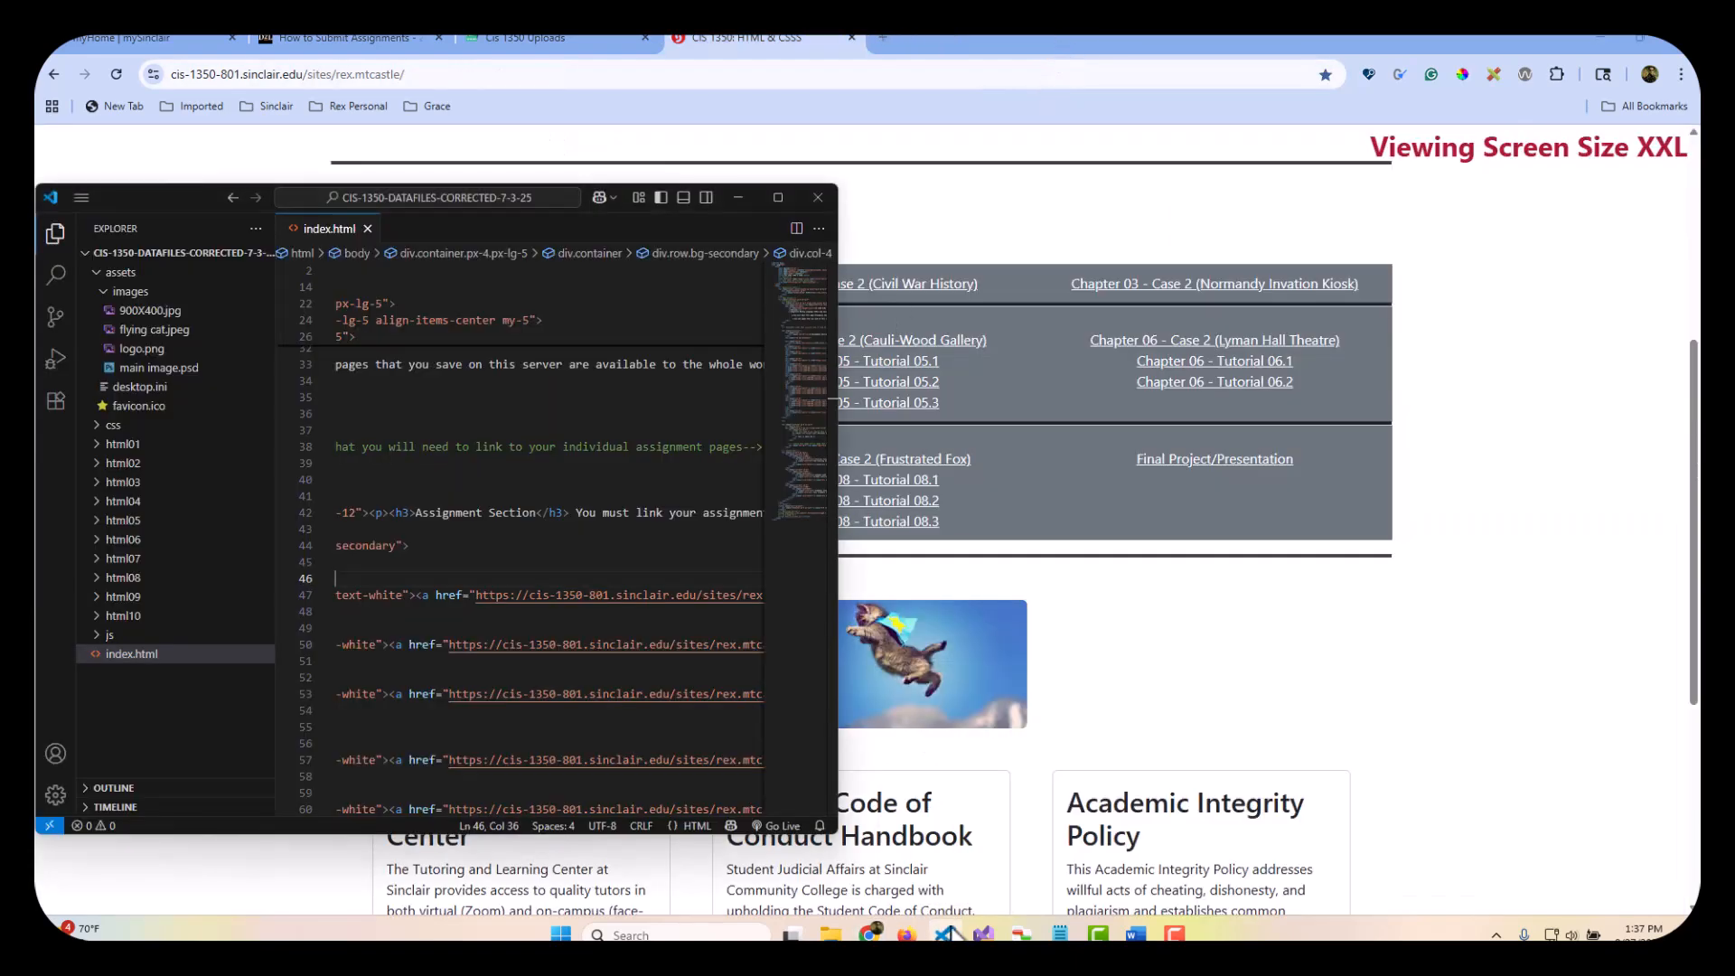
pyautogui.click(778, 197)
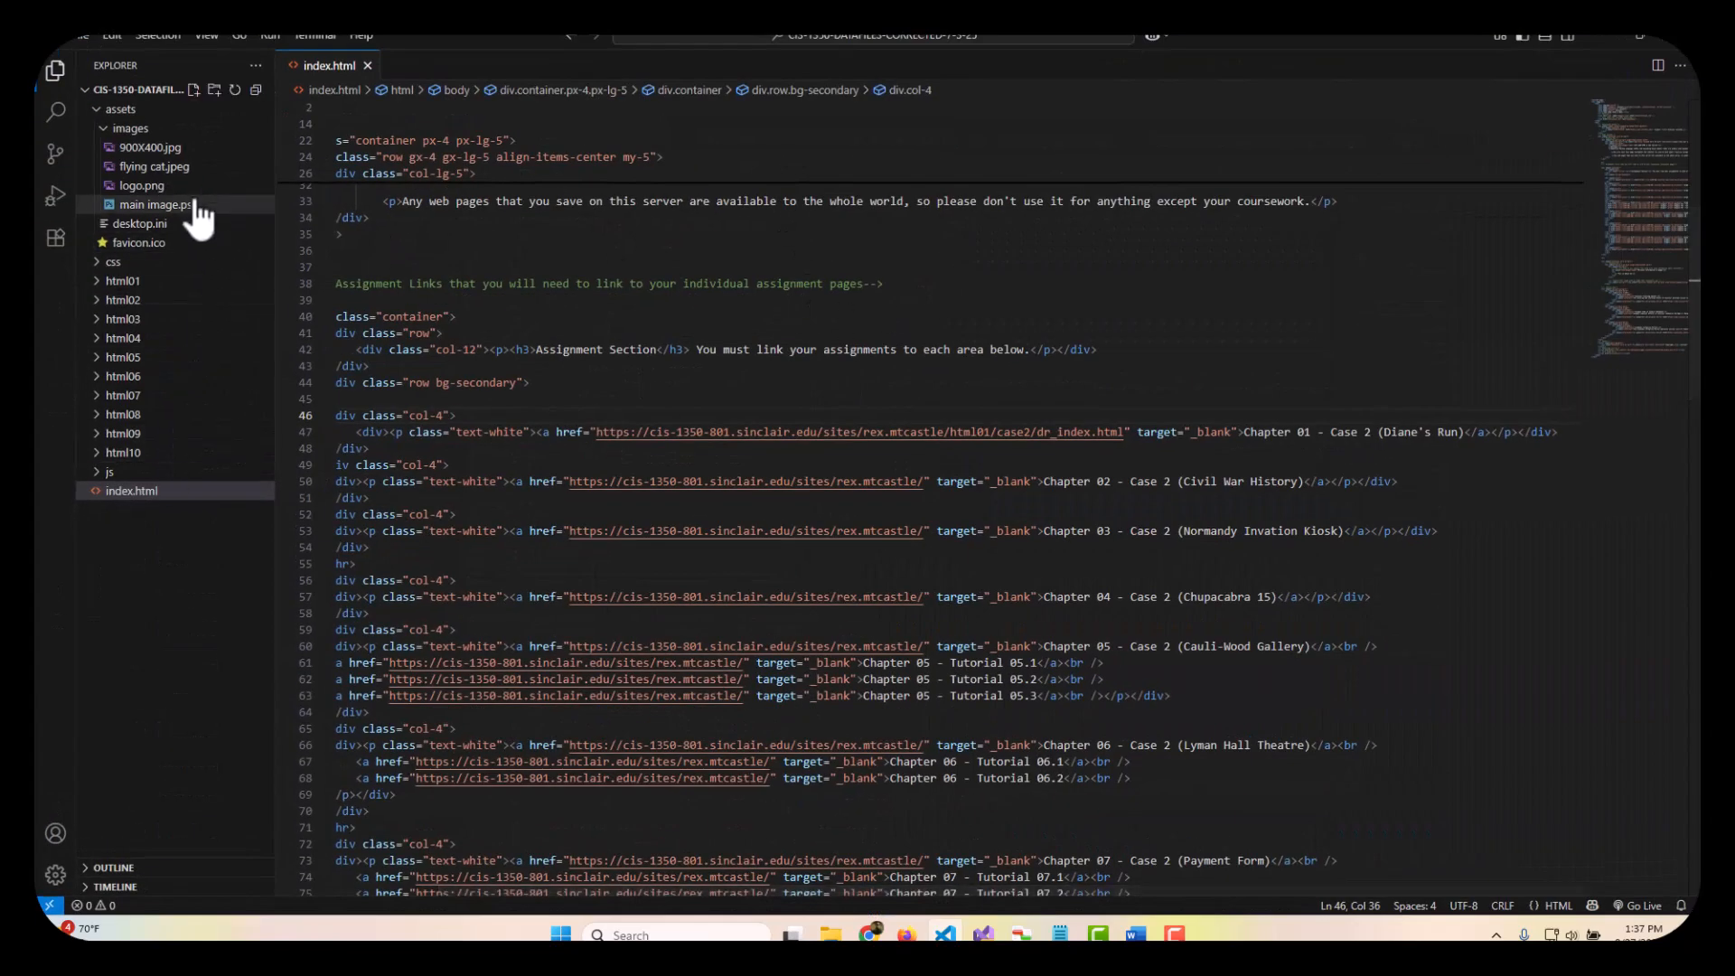
pyautogui.click(98, 283)
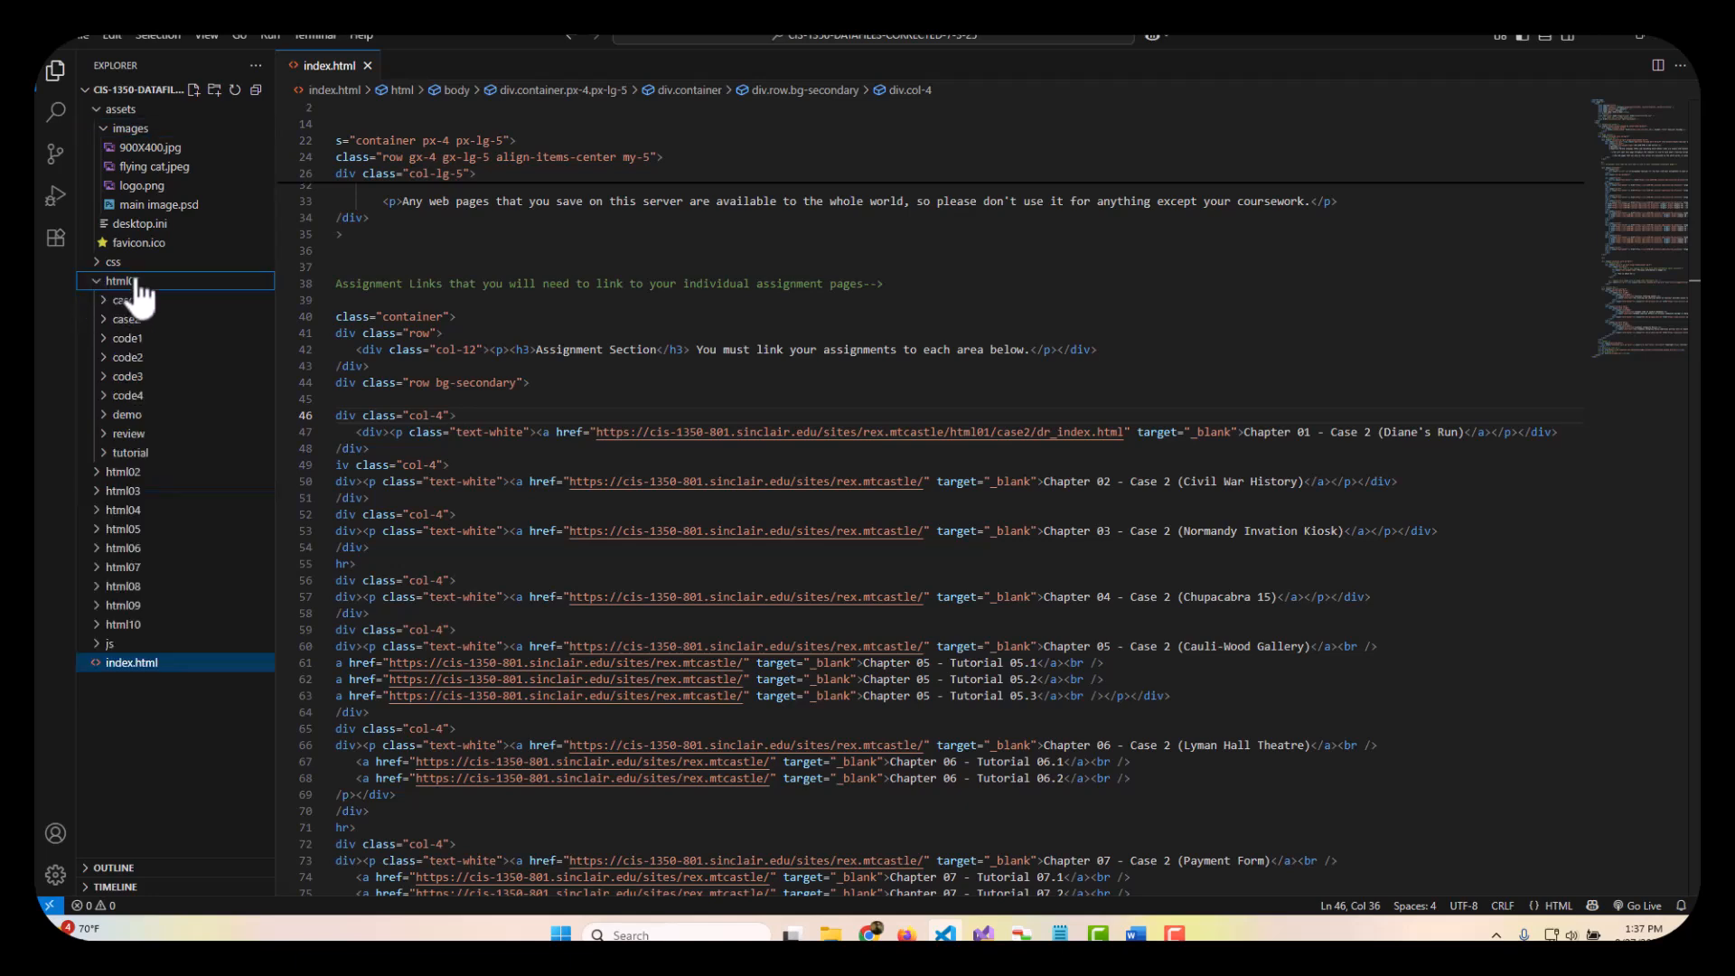
pyautogui.click(127, 321)
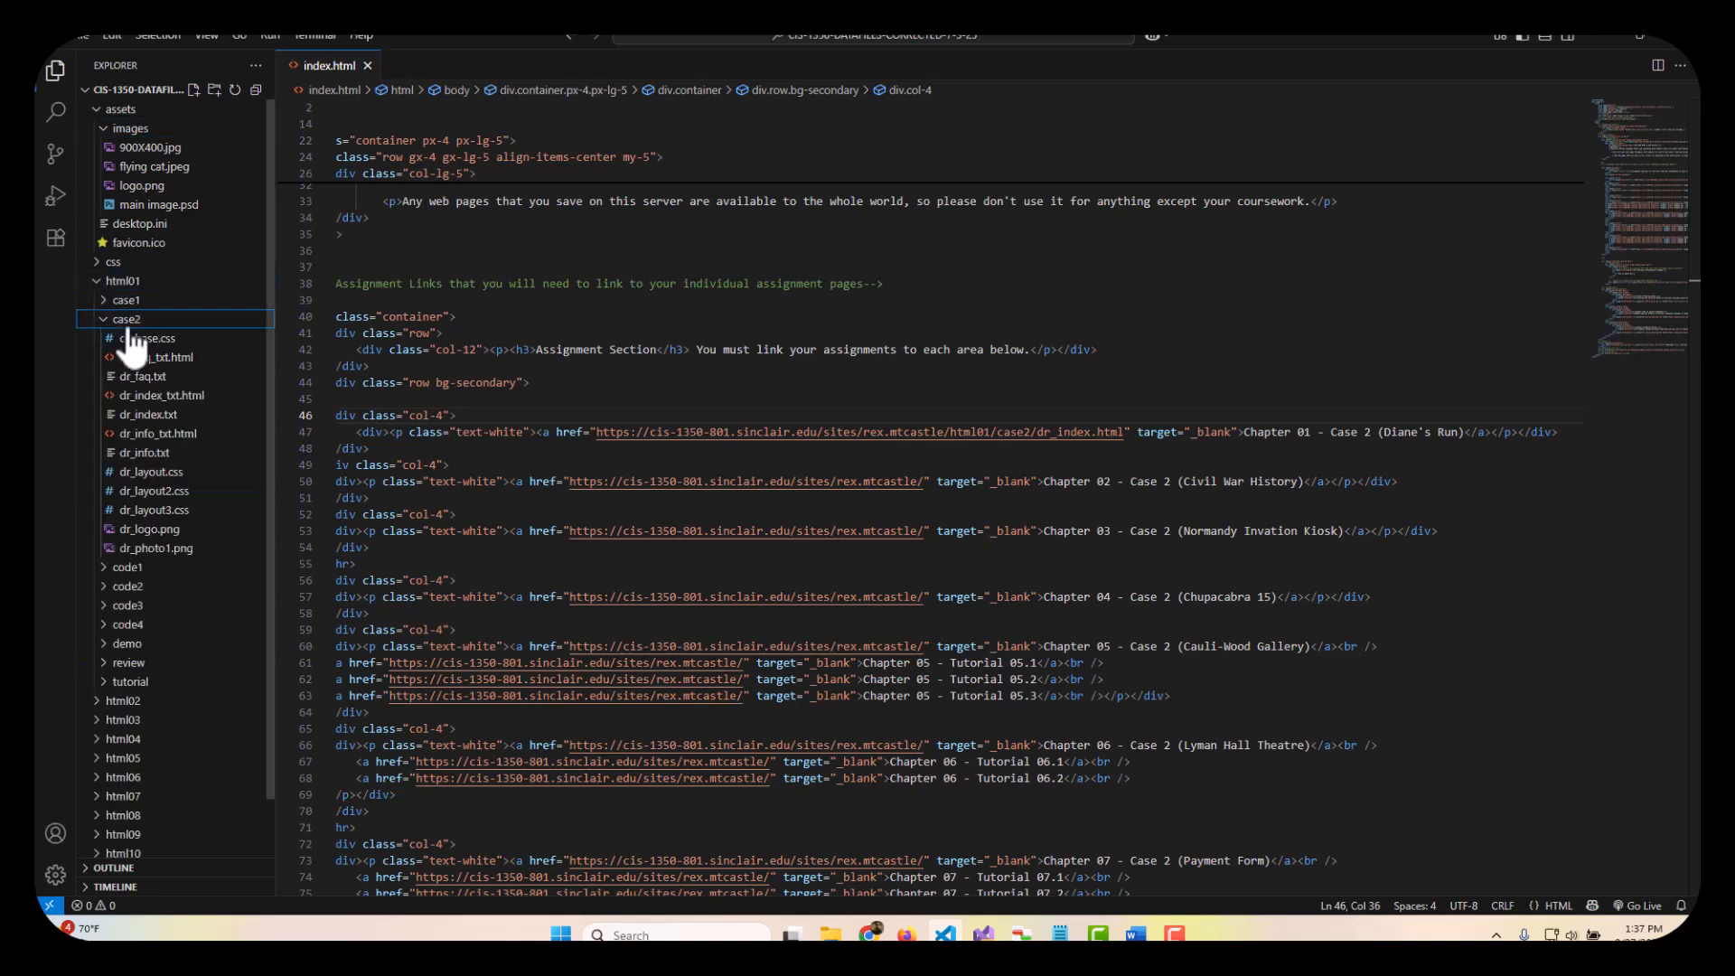
pyautogui.rightClick(174, 404)
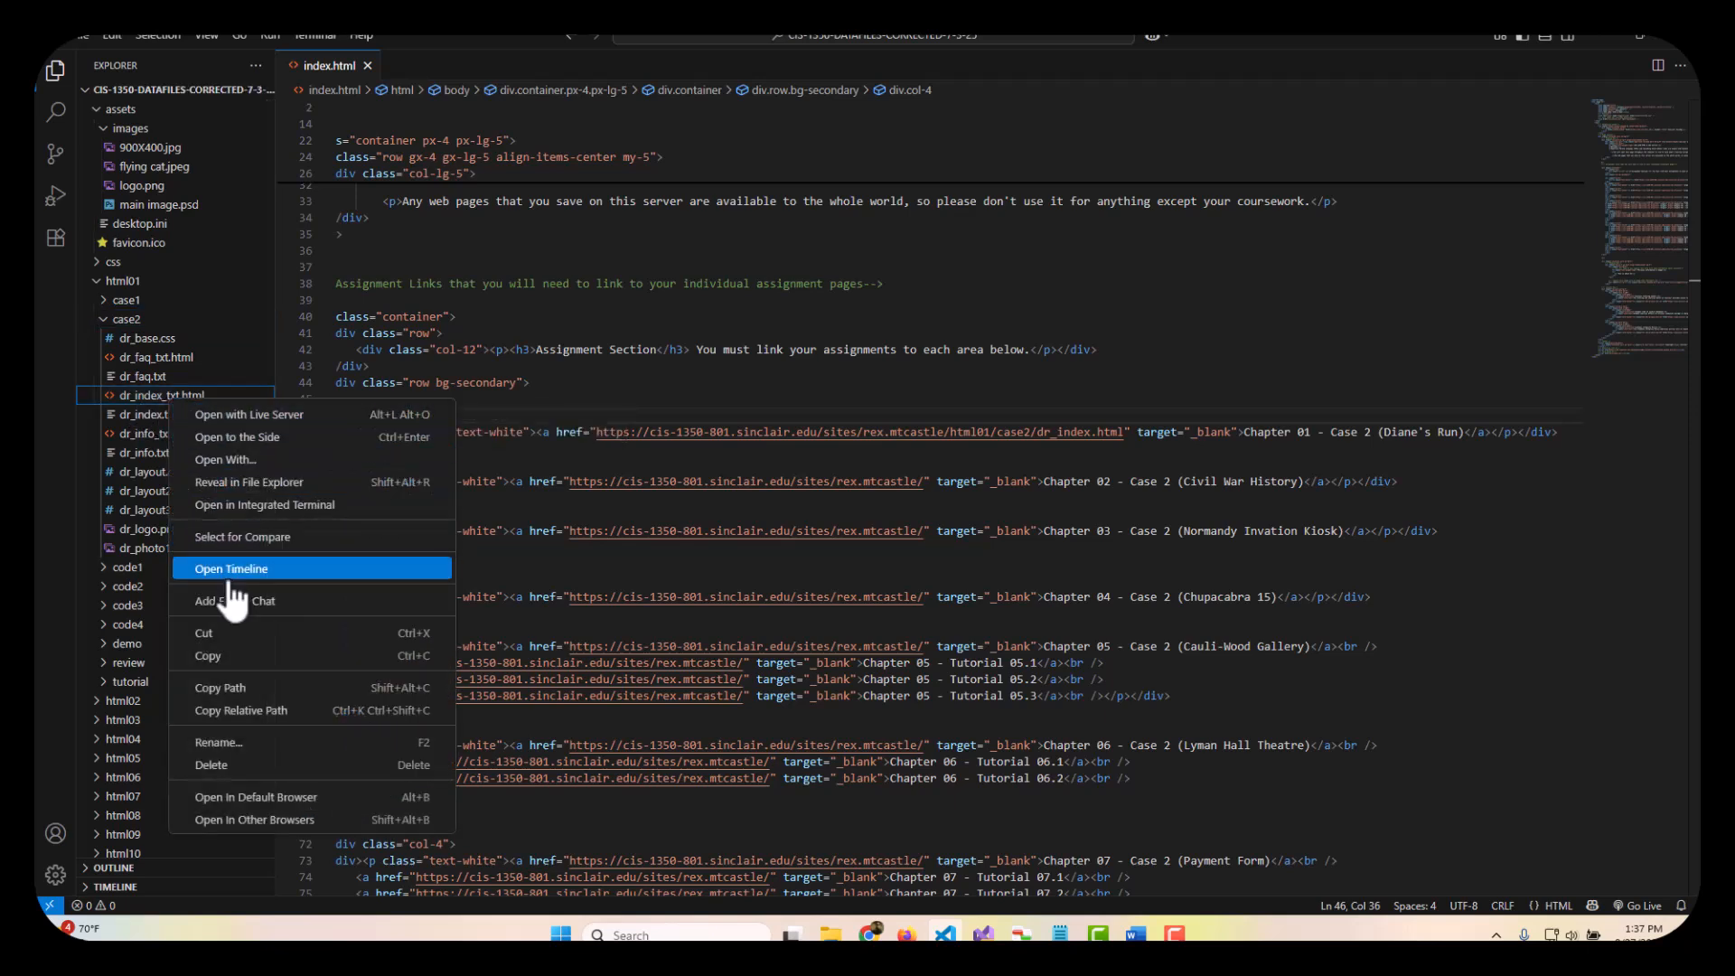
pyautogui.click(234, 743)
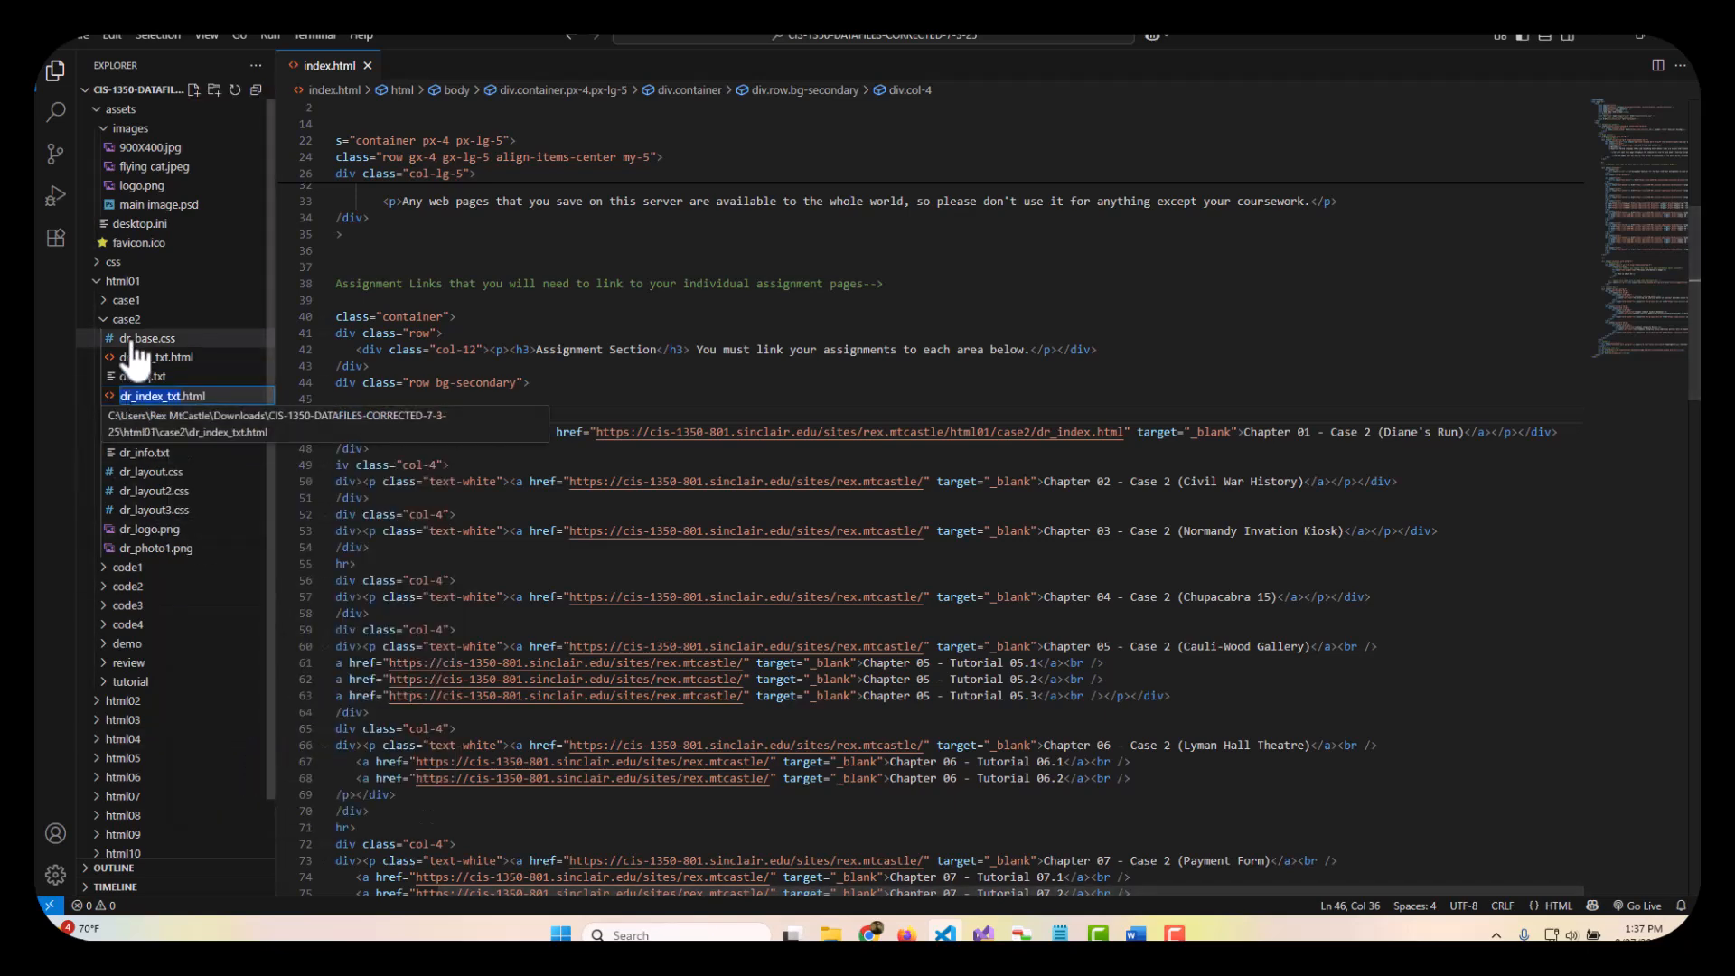
pyautogui.click(163, 398)
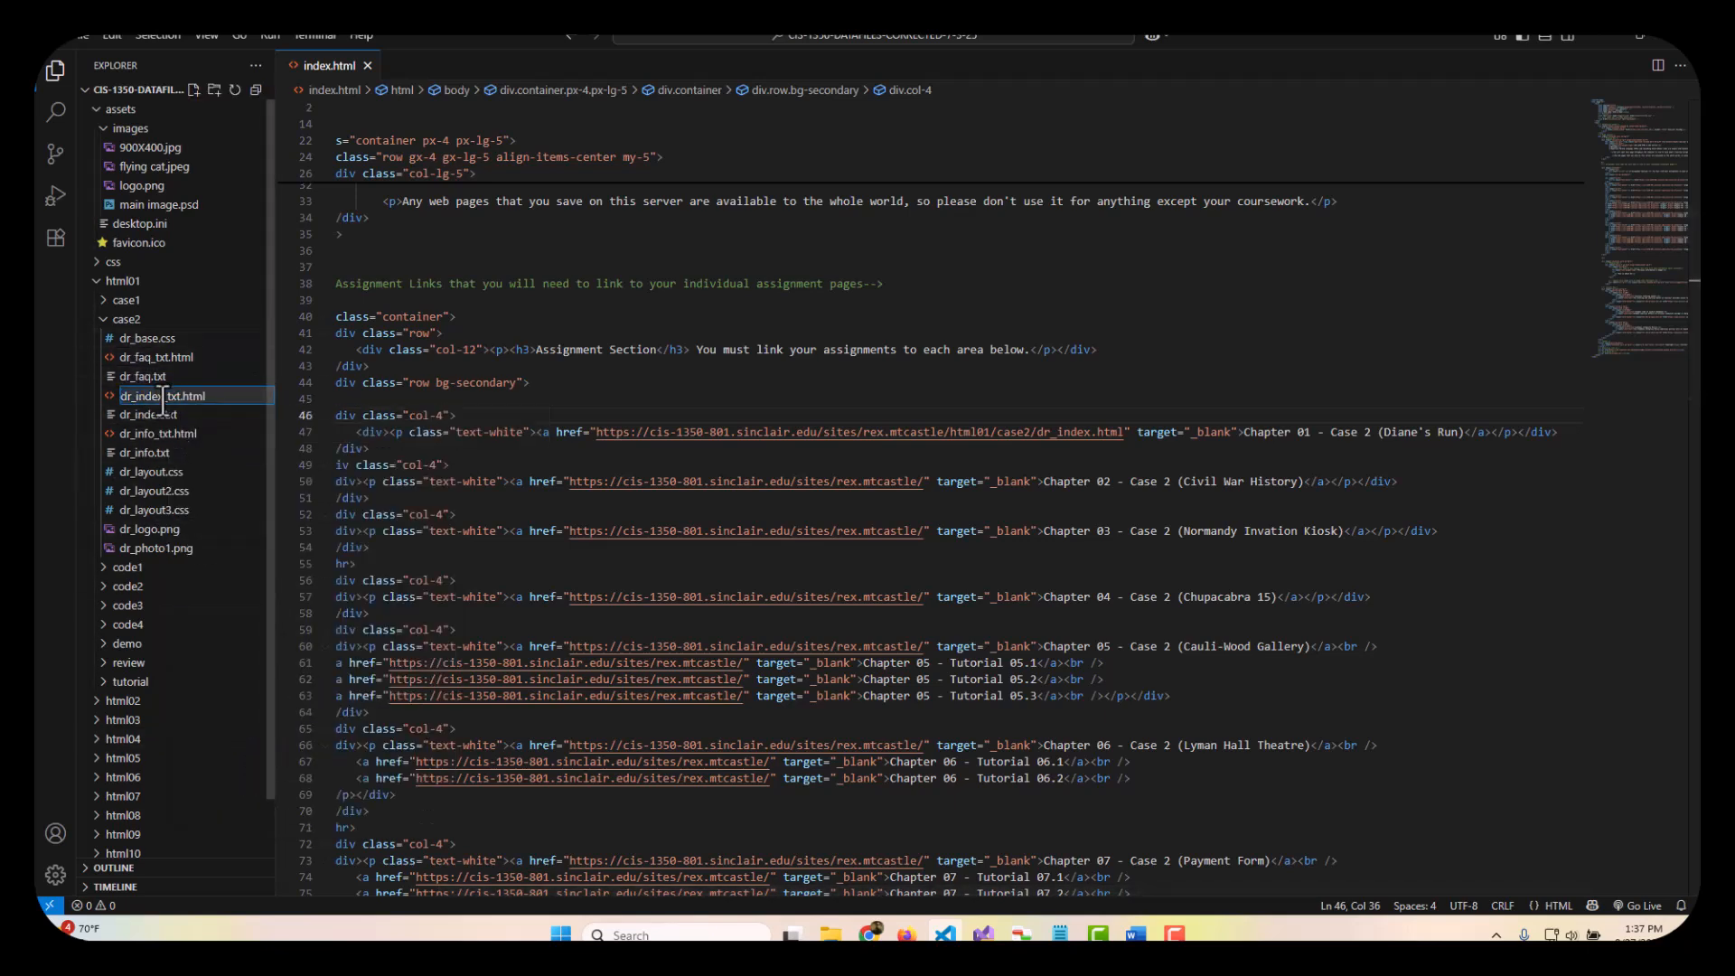
pyautogui.press('Delete')
pyautogui.press('Delete')
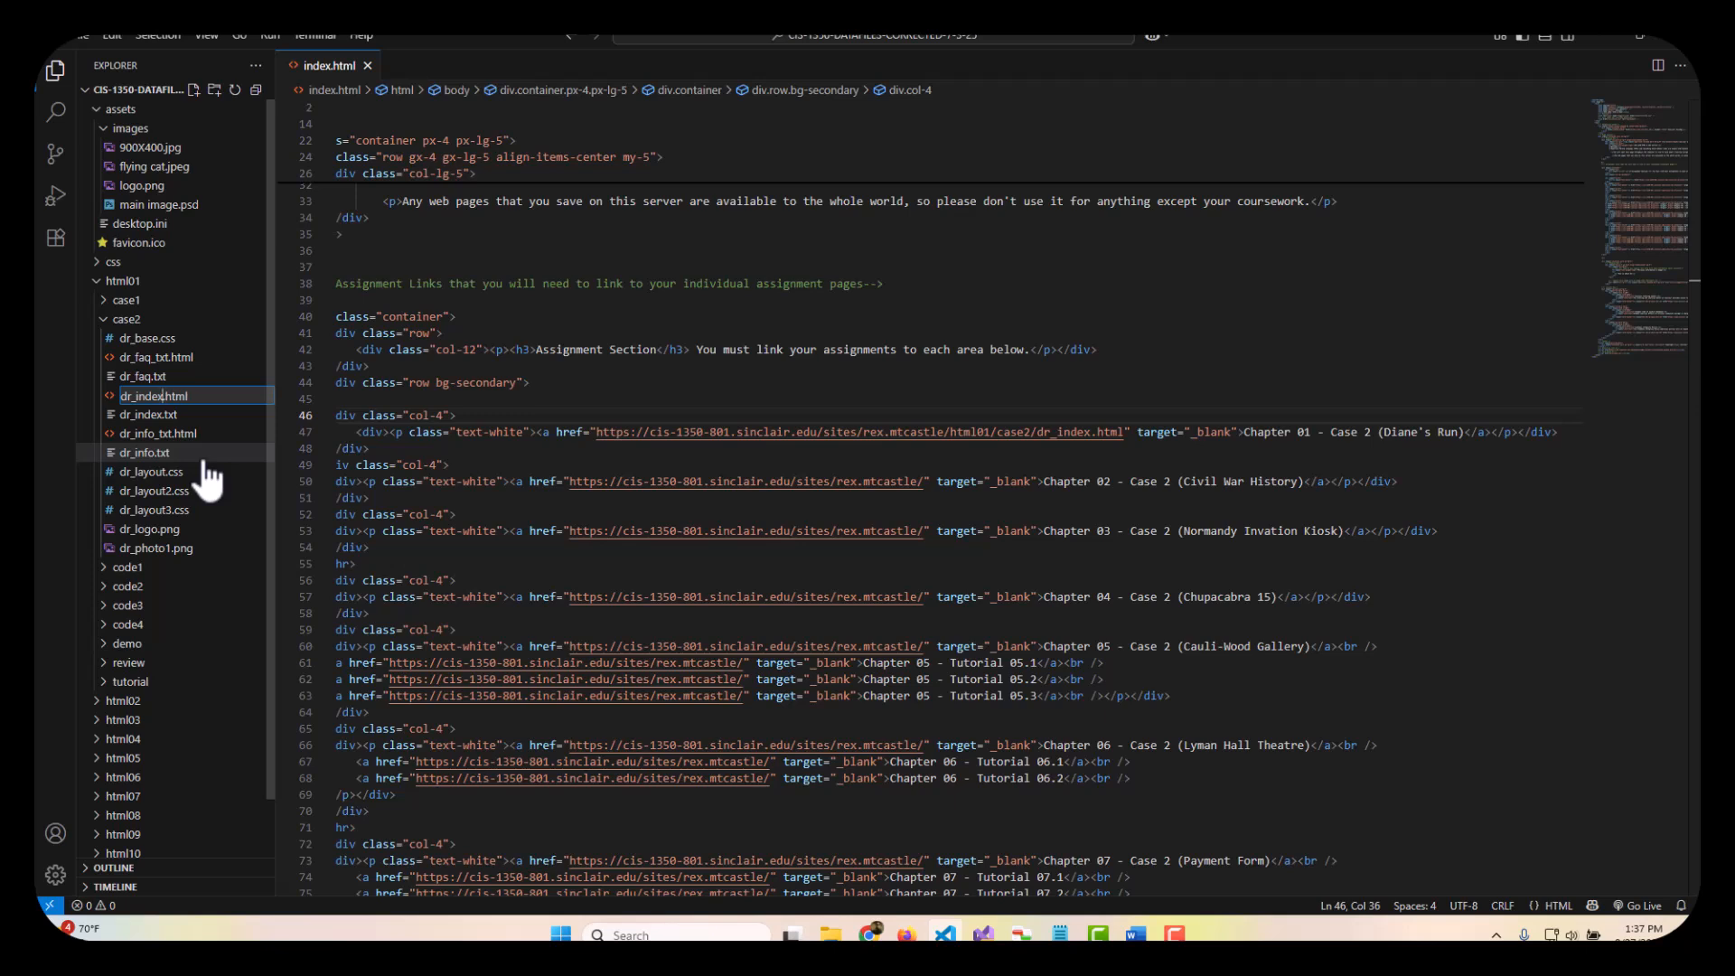
pyautogui.press('Return')
# Step: Add an <h2>Hello World this is Diane's Run heading after <body> in dr_index.html
pyautogui.click(141, 398)
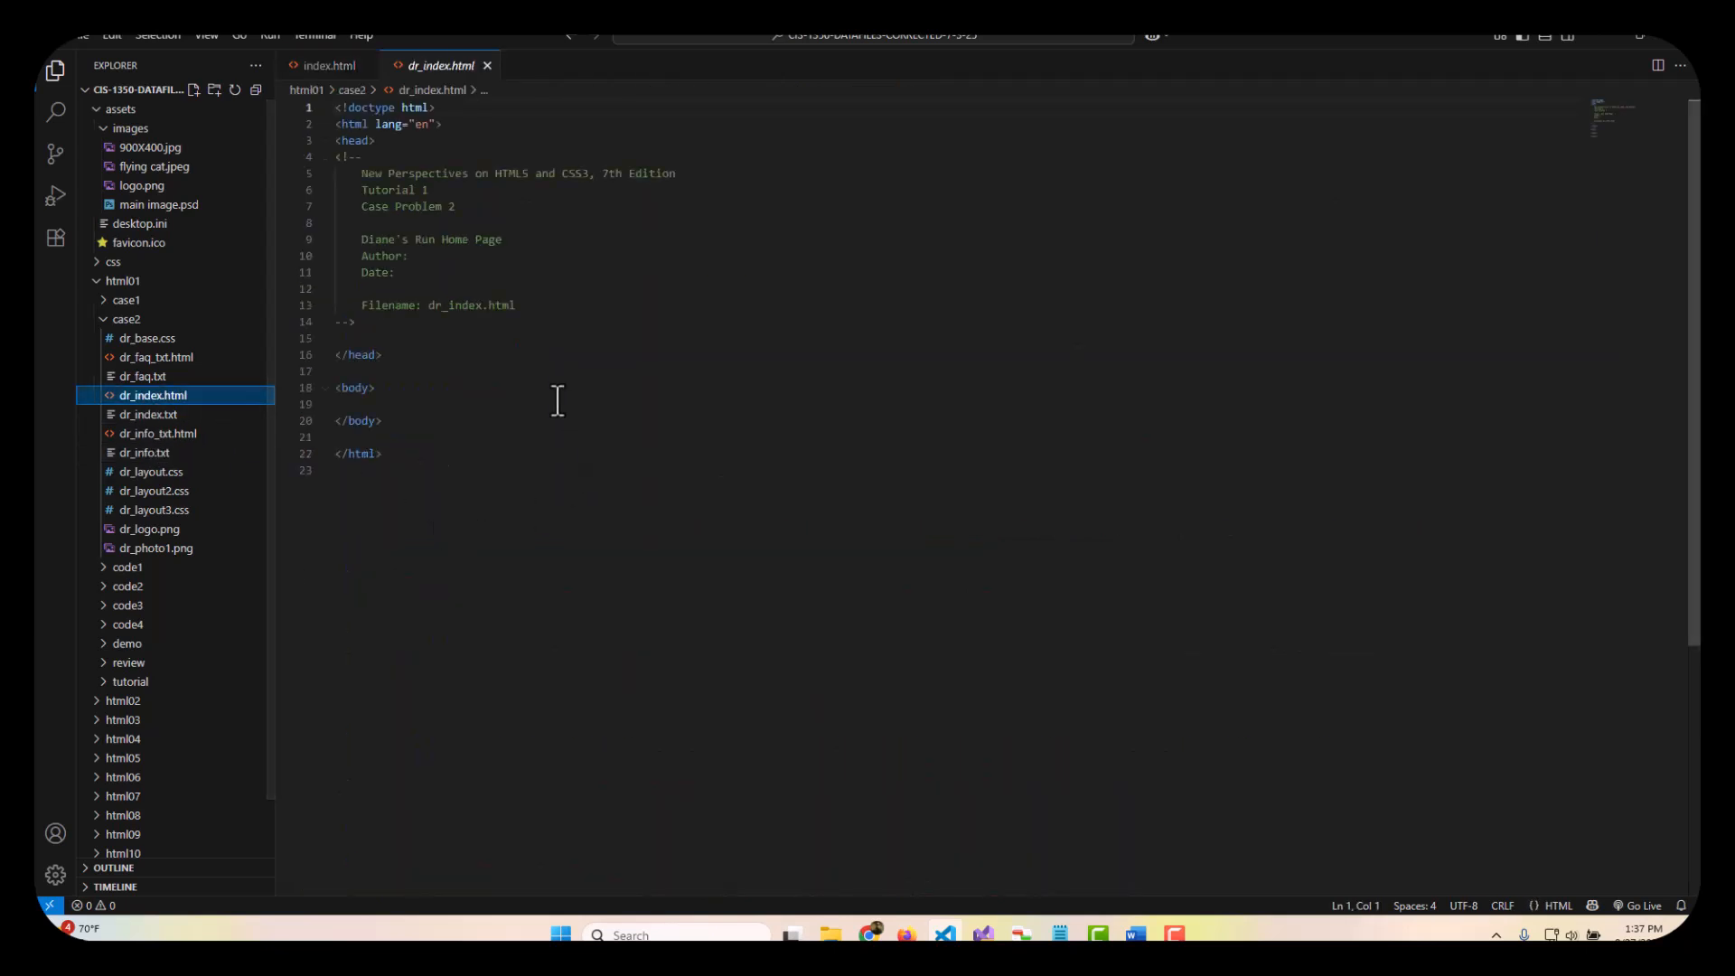
pyautogui.click(388, 389)
pyautogui.press('Return')
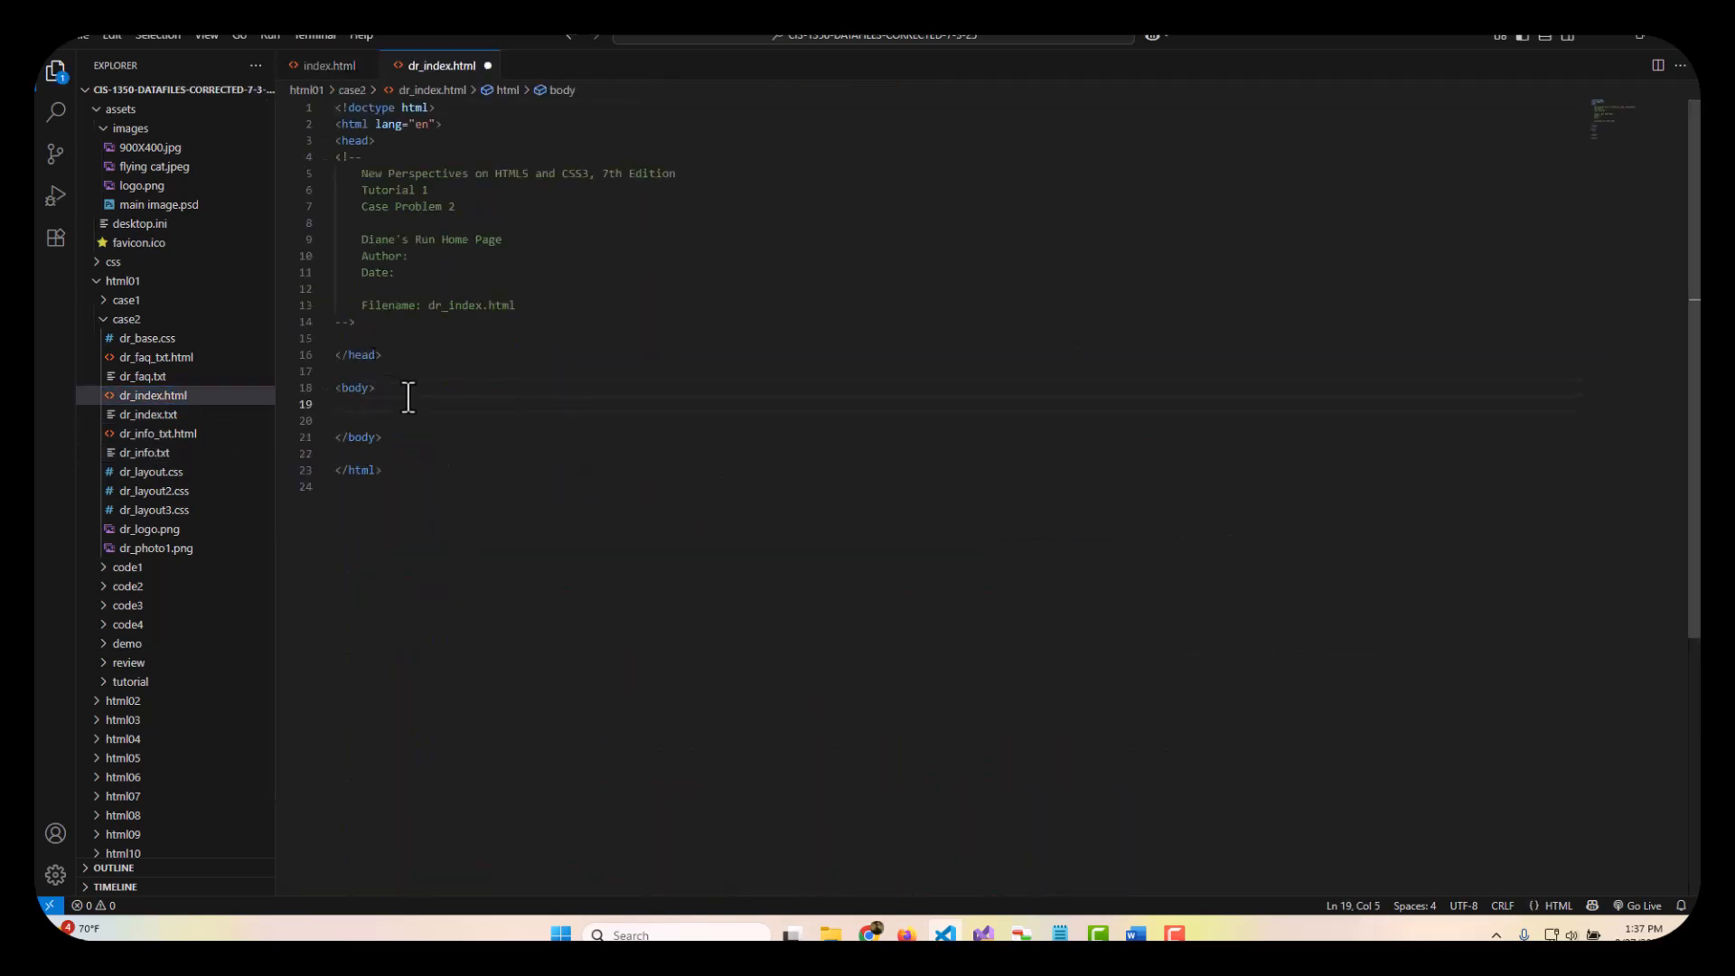
pyautogui.write('H')
pyautogui.press('BackSpace')
pyautogui.write('<h2>Hello World this is ')
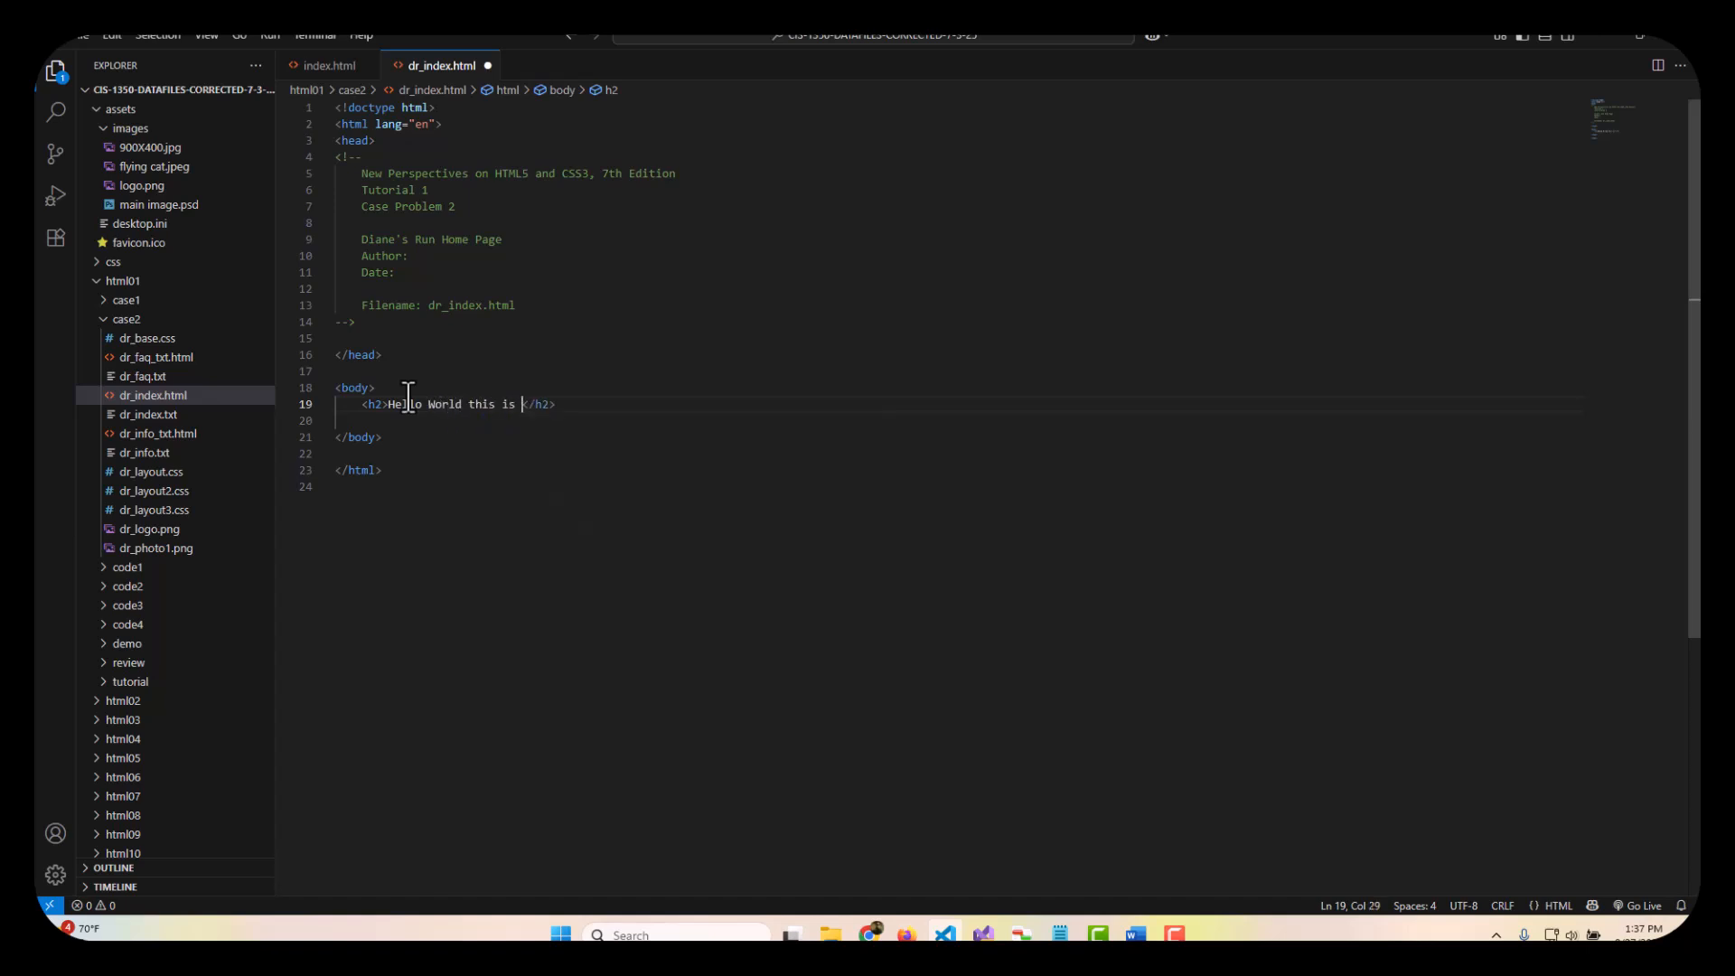
pyautogui.write("diane's Run")
pyautogui.press('Delete')
pyautogui.write('D')
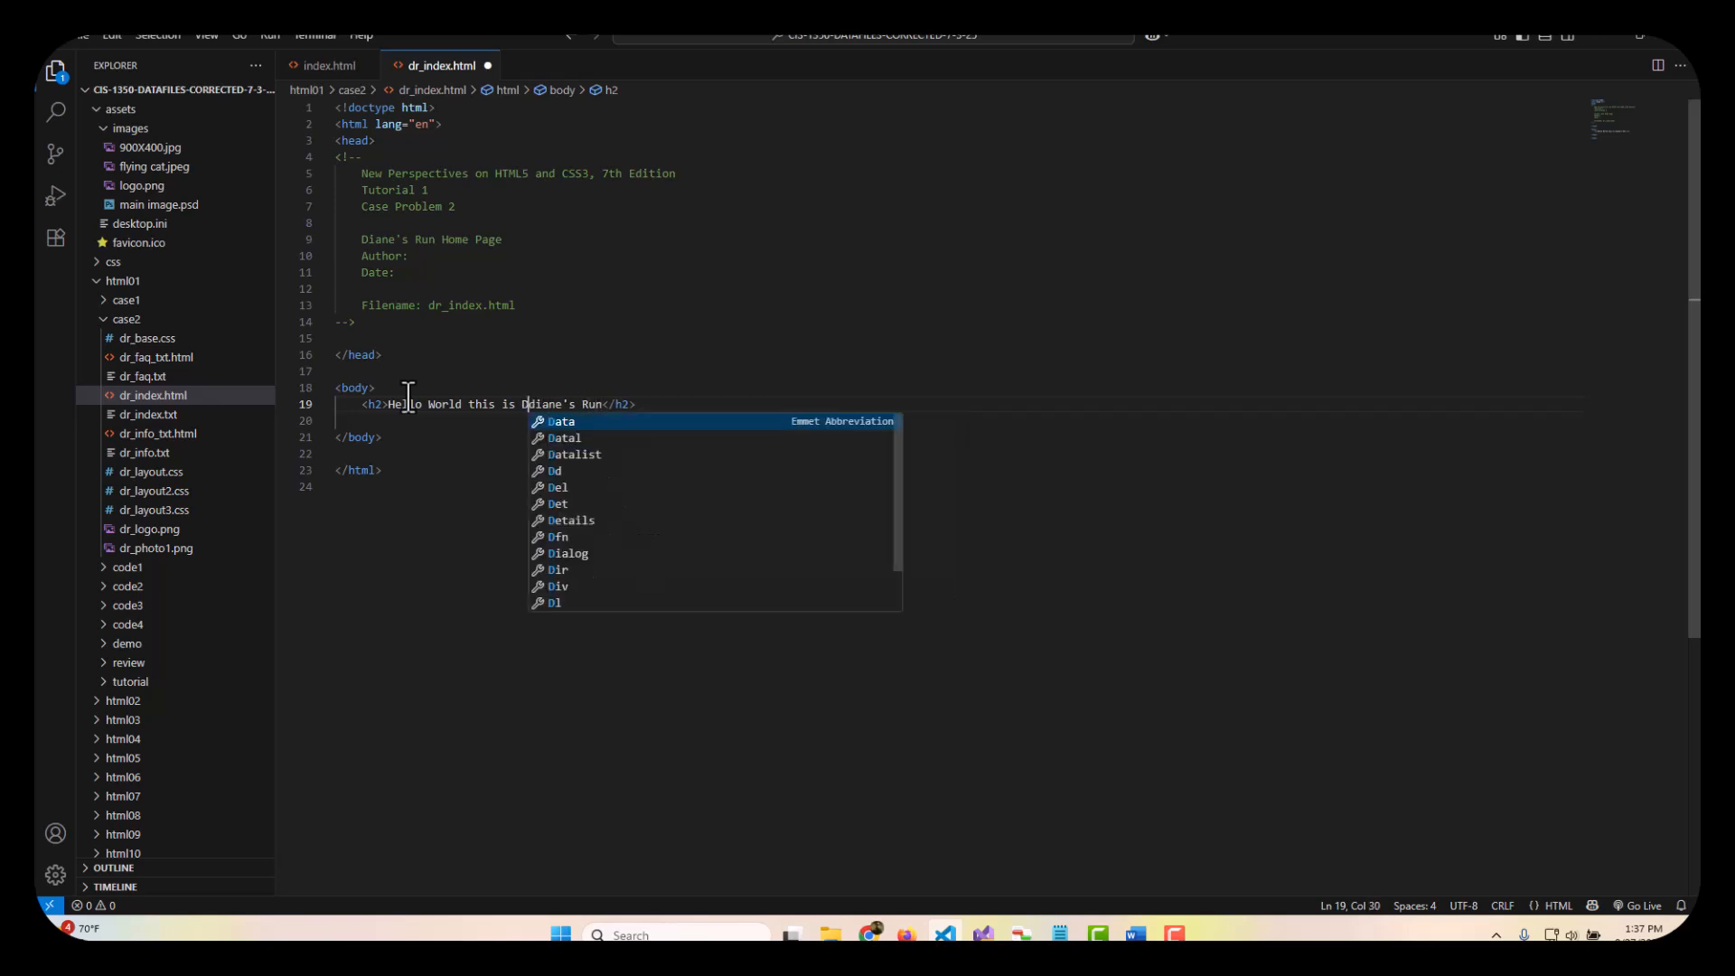
pyautogui.click(415, 558)
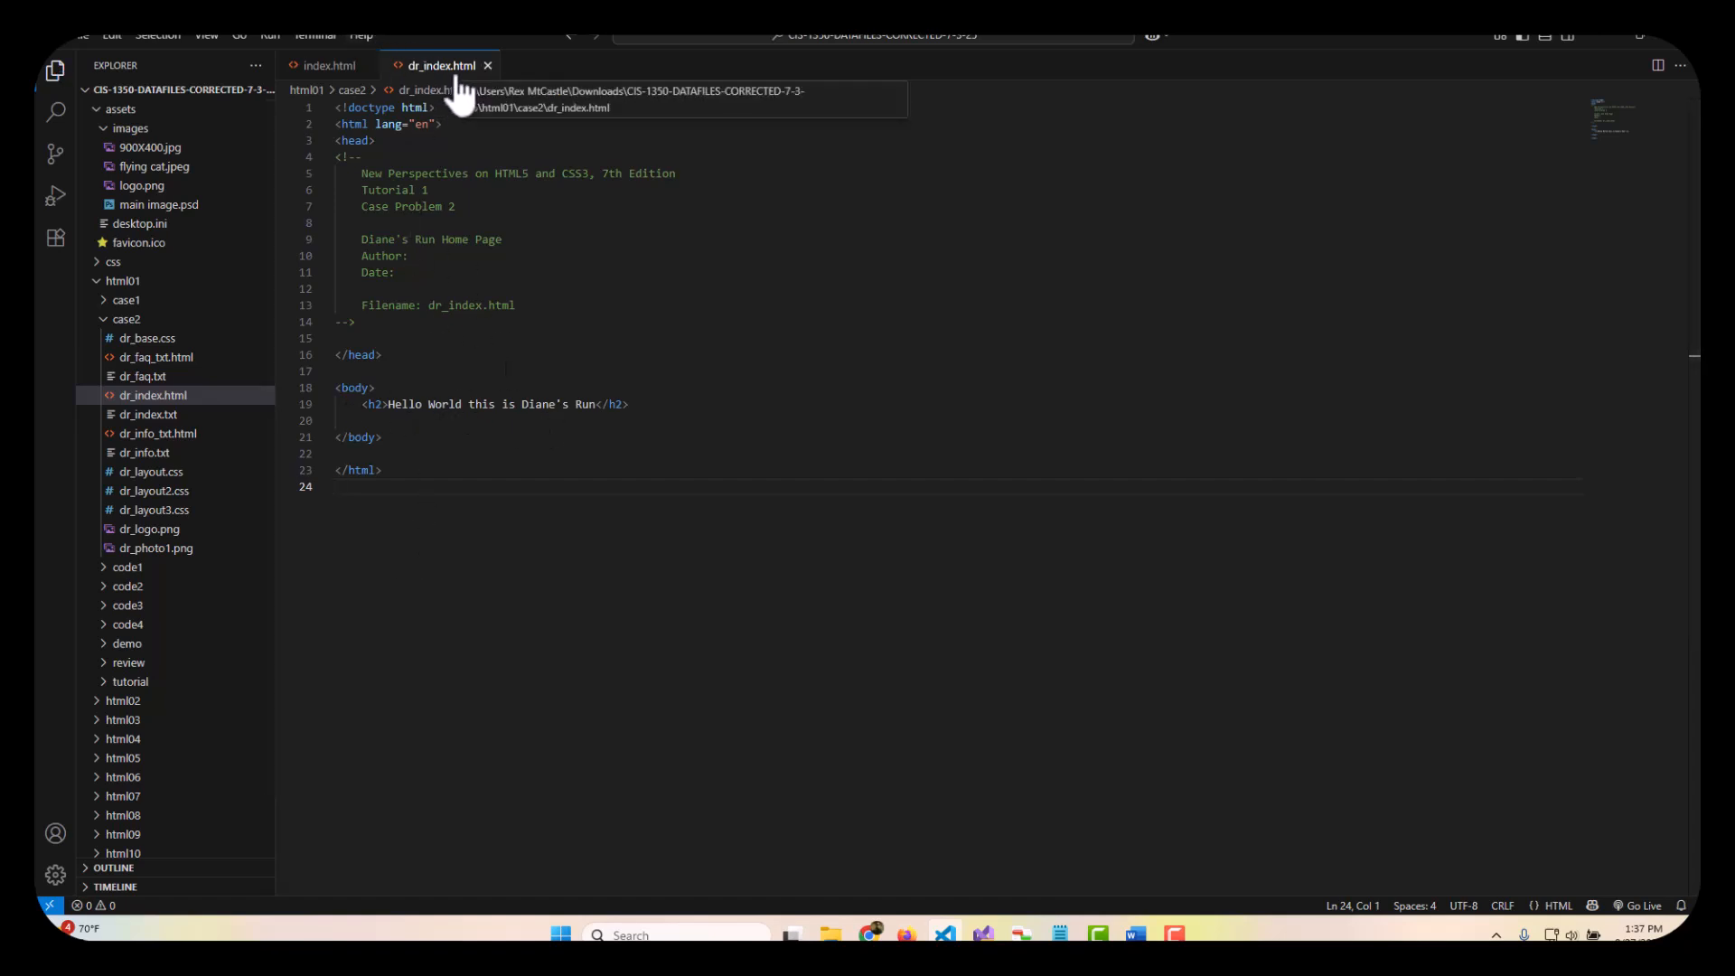
# Step: Open html01 on the server and tile Chrome on the left, File Explorer on the right
pyautogui.click(1604, 39)
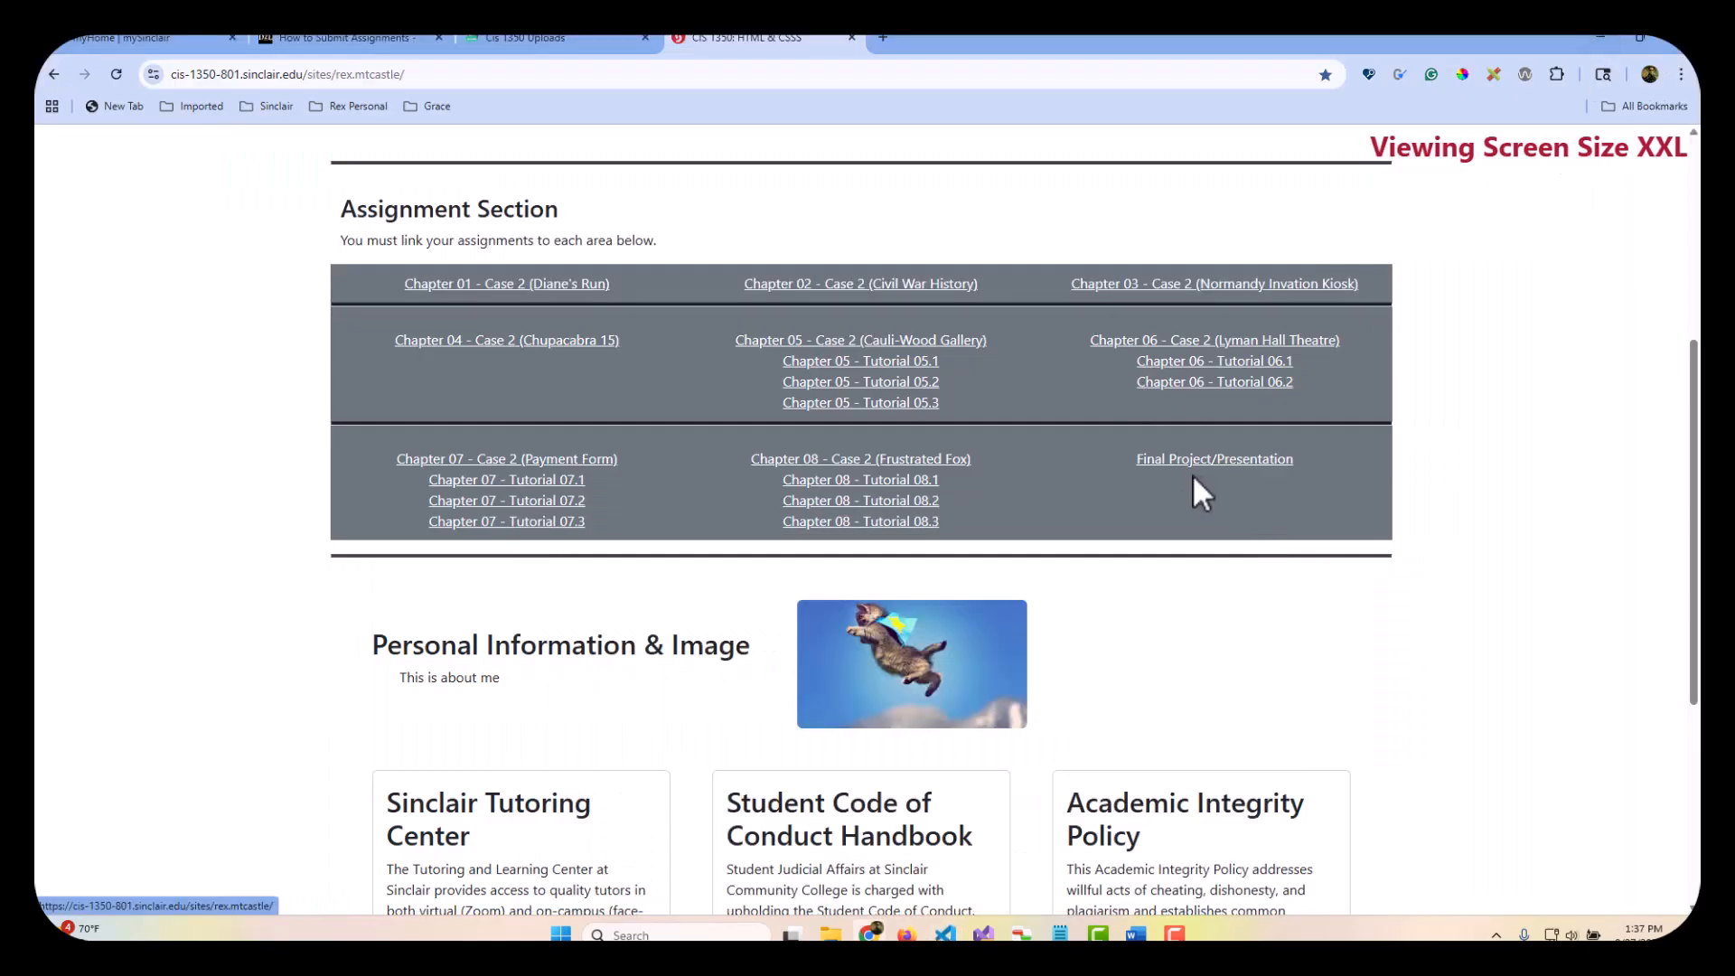
pyautogui.click(546, 40)
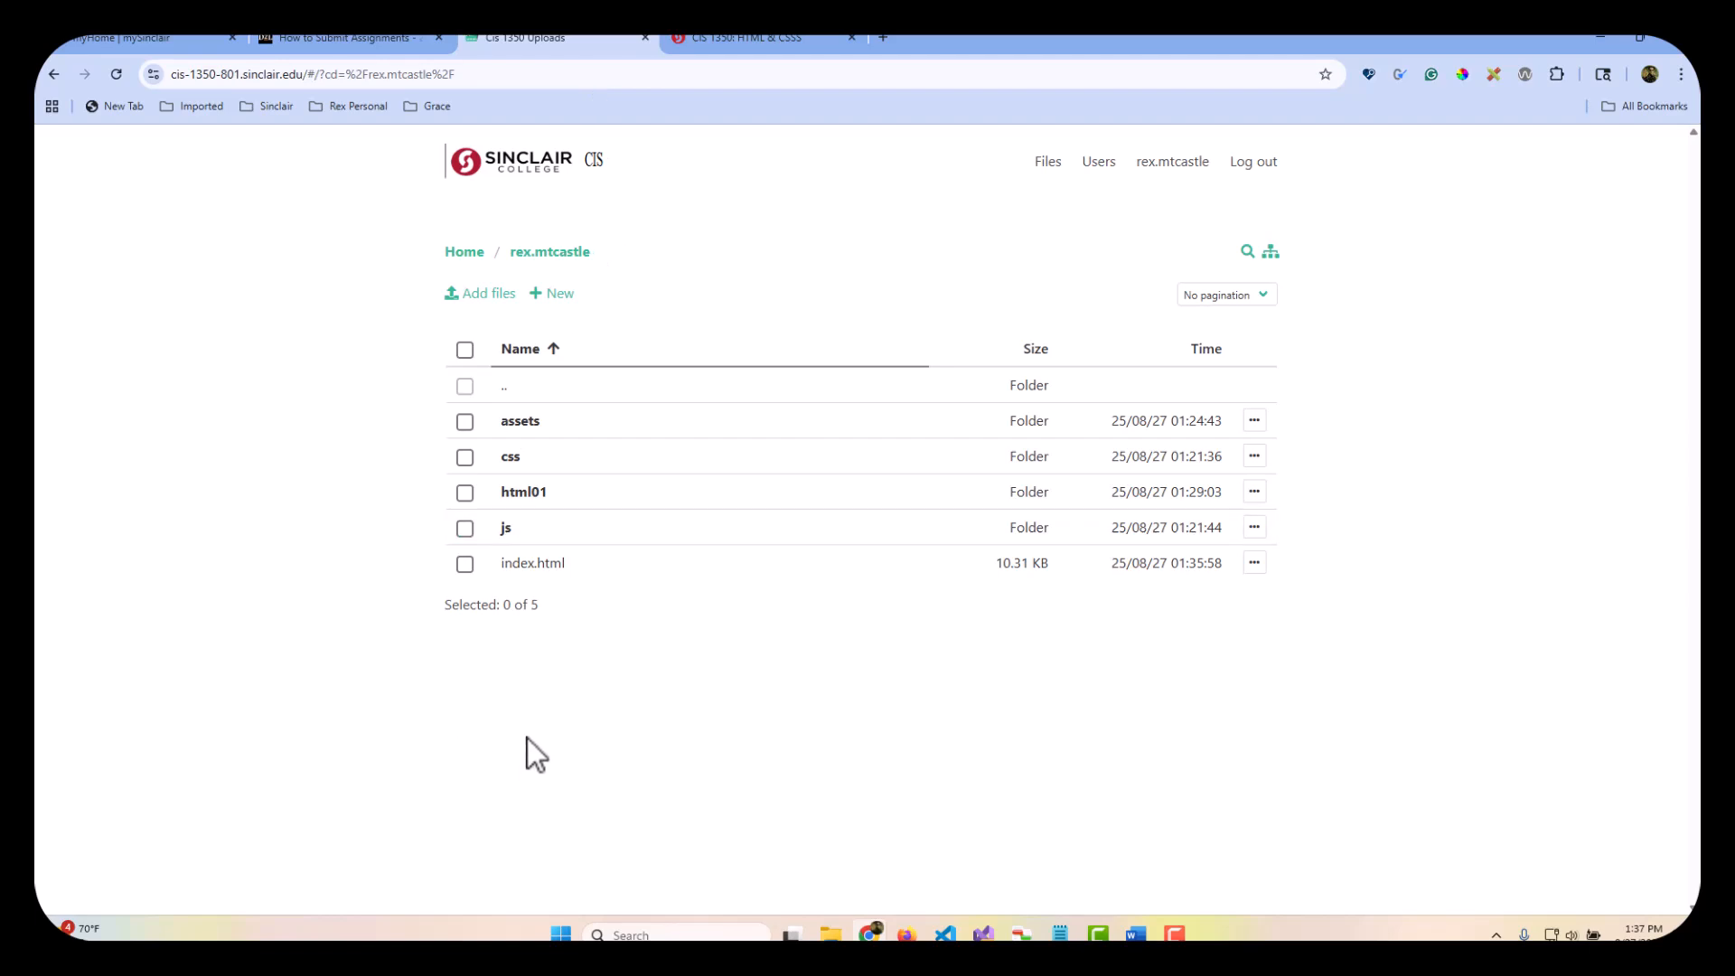
pyautogui.click(521, 496)
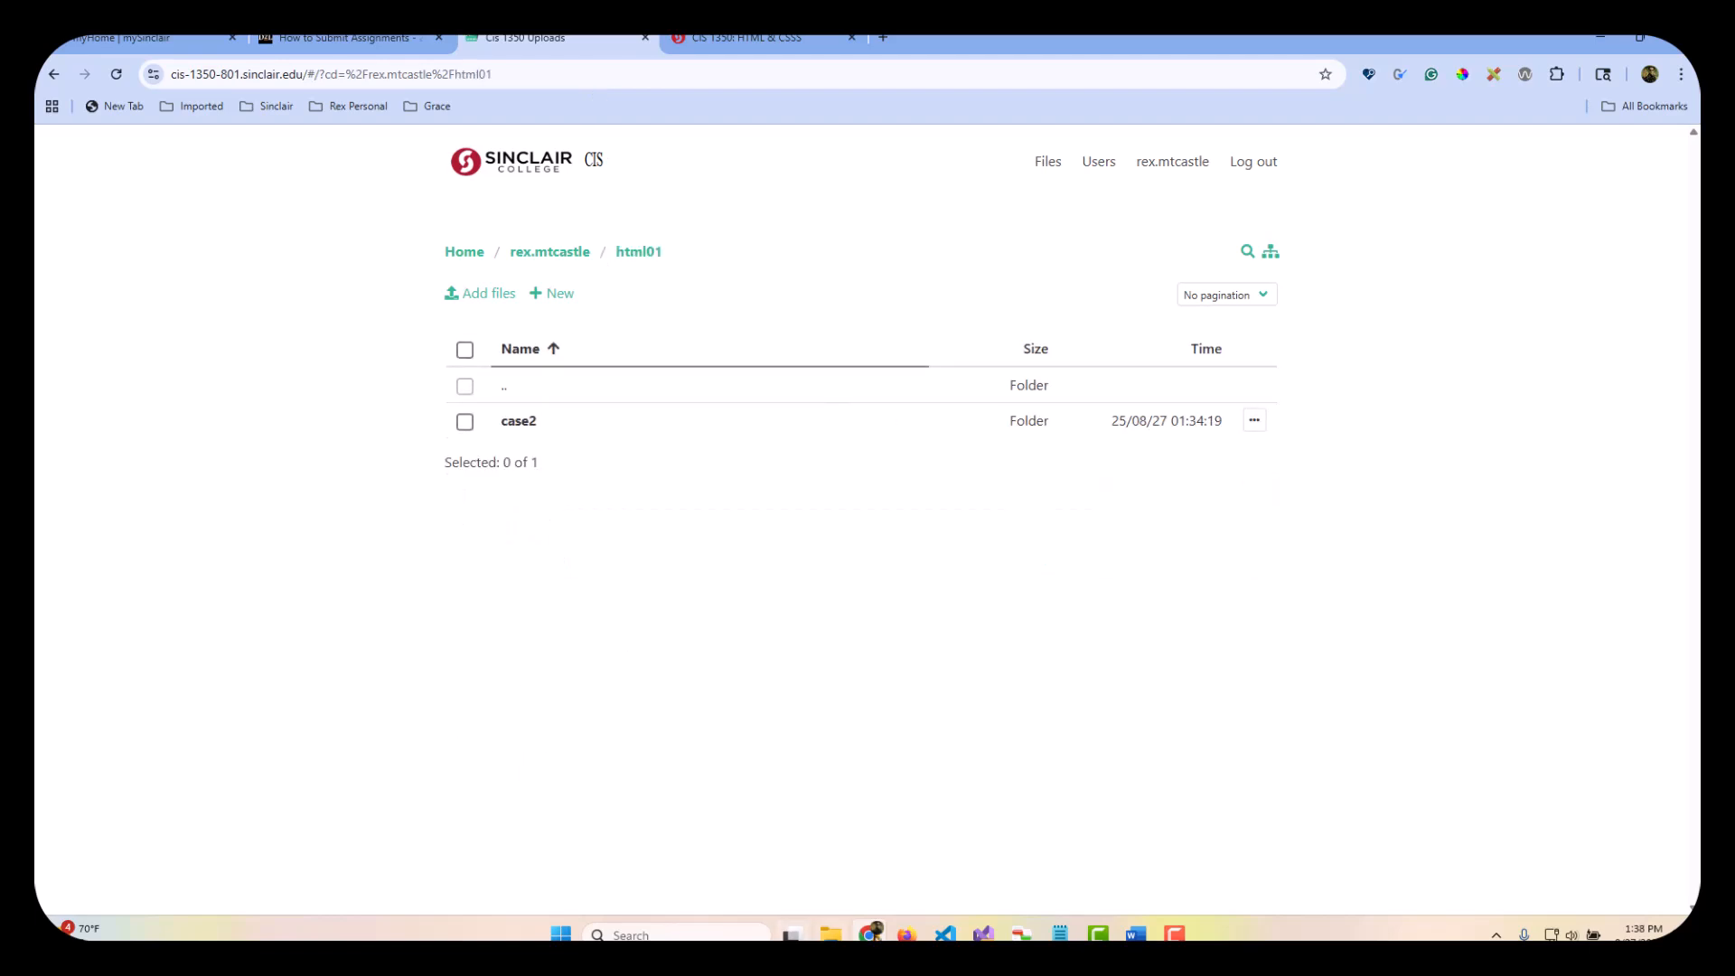
pyautogui.click(830, 936)
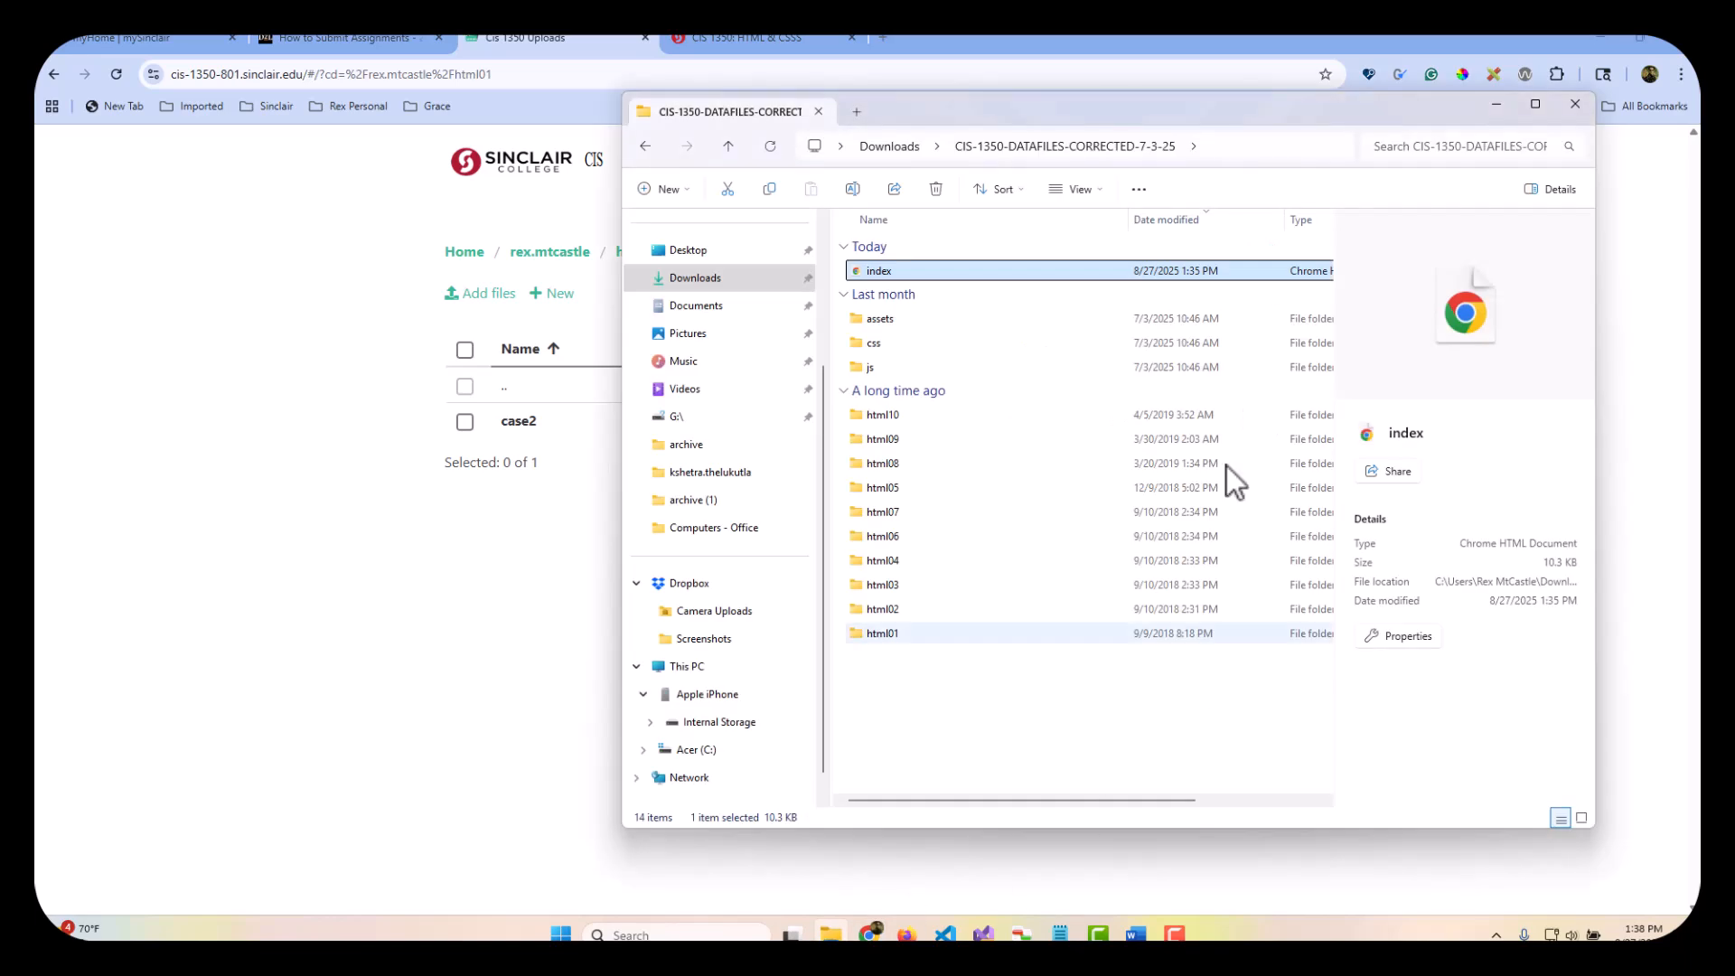
pyautogui.click(1642, 39)
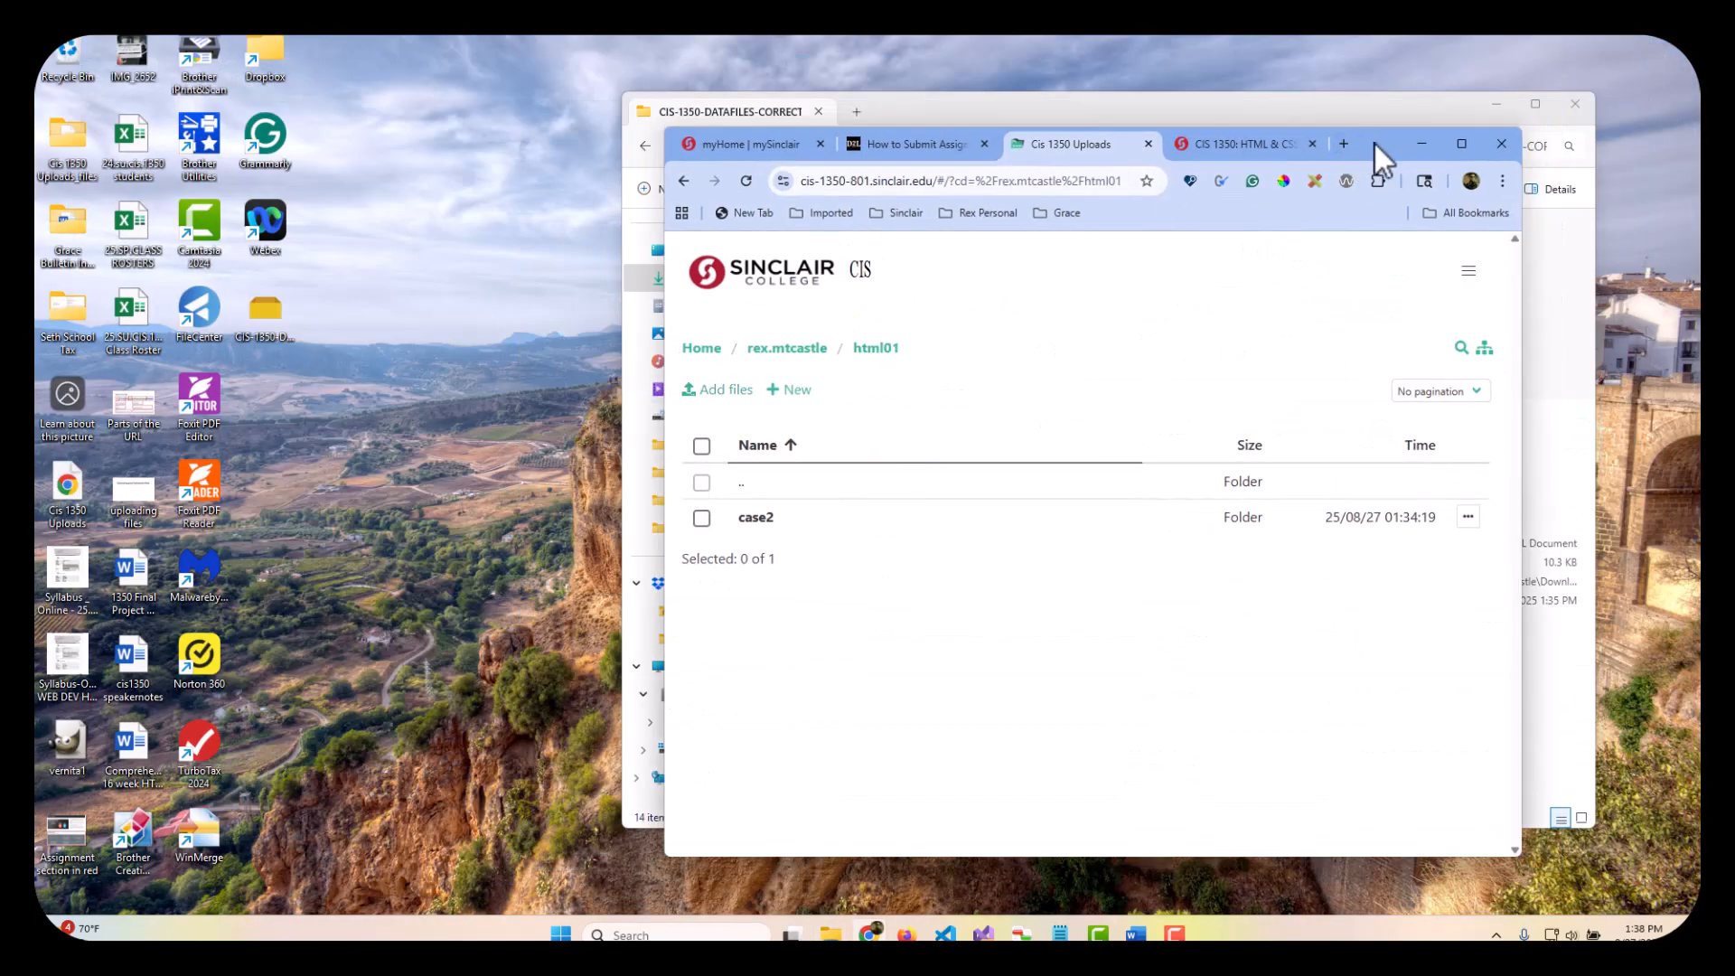
pyautogui.moveTo(1370, 143); pyautogui.dragTo(763, 105)
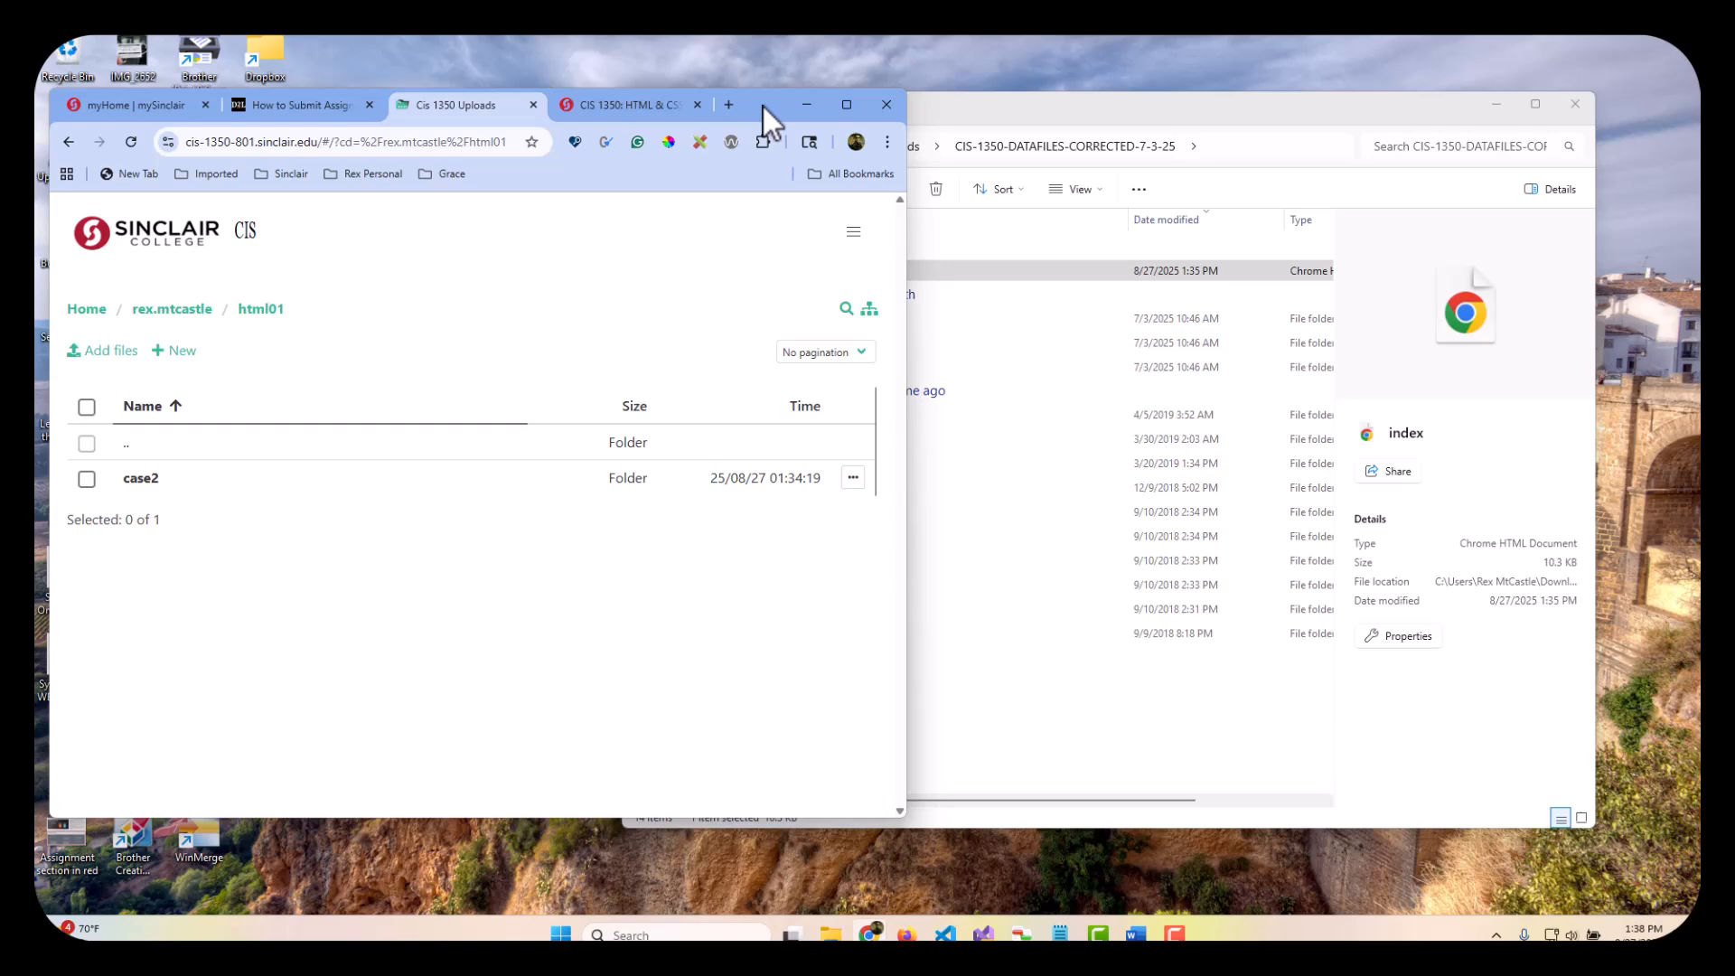
pyautogui.click(1063, 105)
pyautogui.moveTo(1063, 104); pyautogui.dragTo(1233, 95)
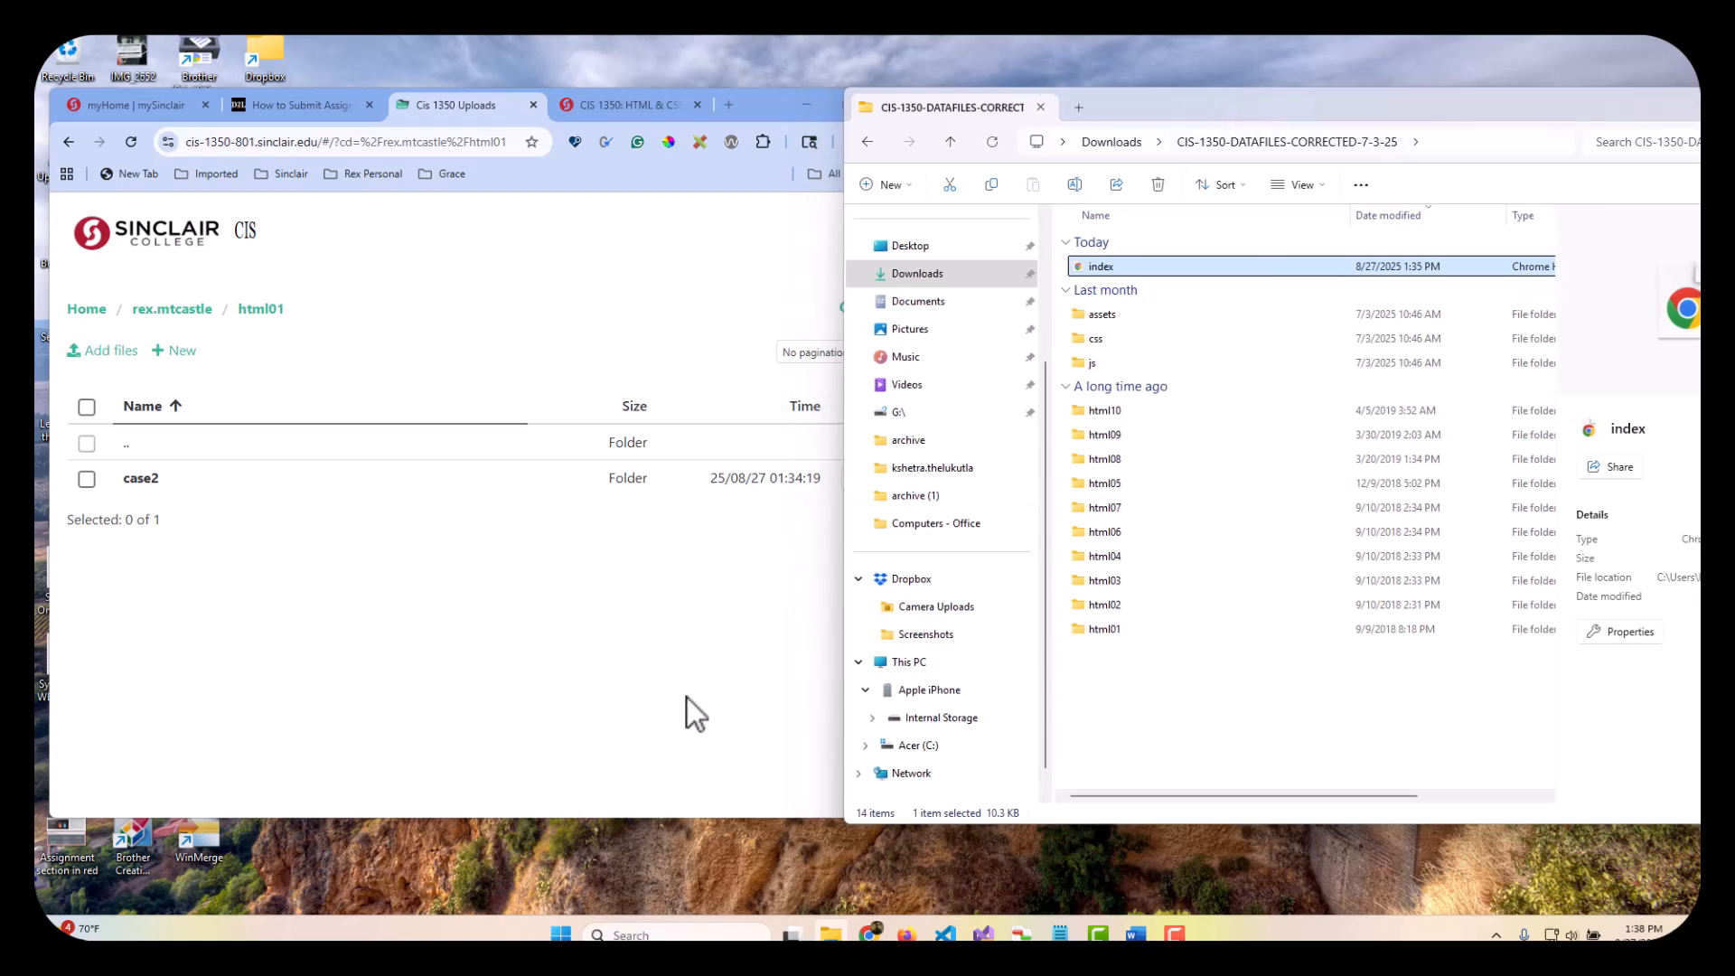
pyautogui.click(295, 593)
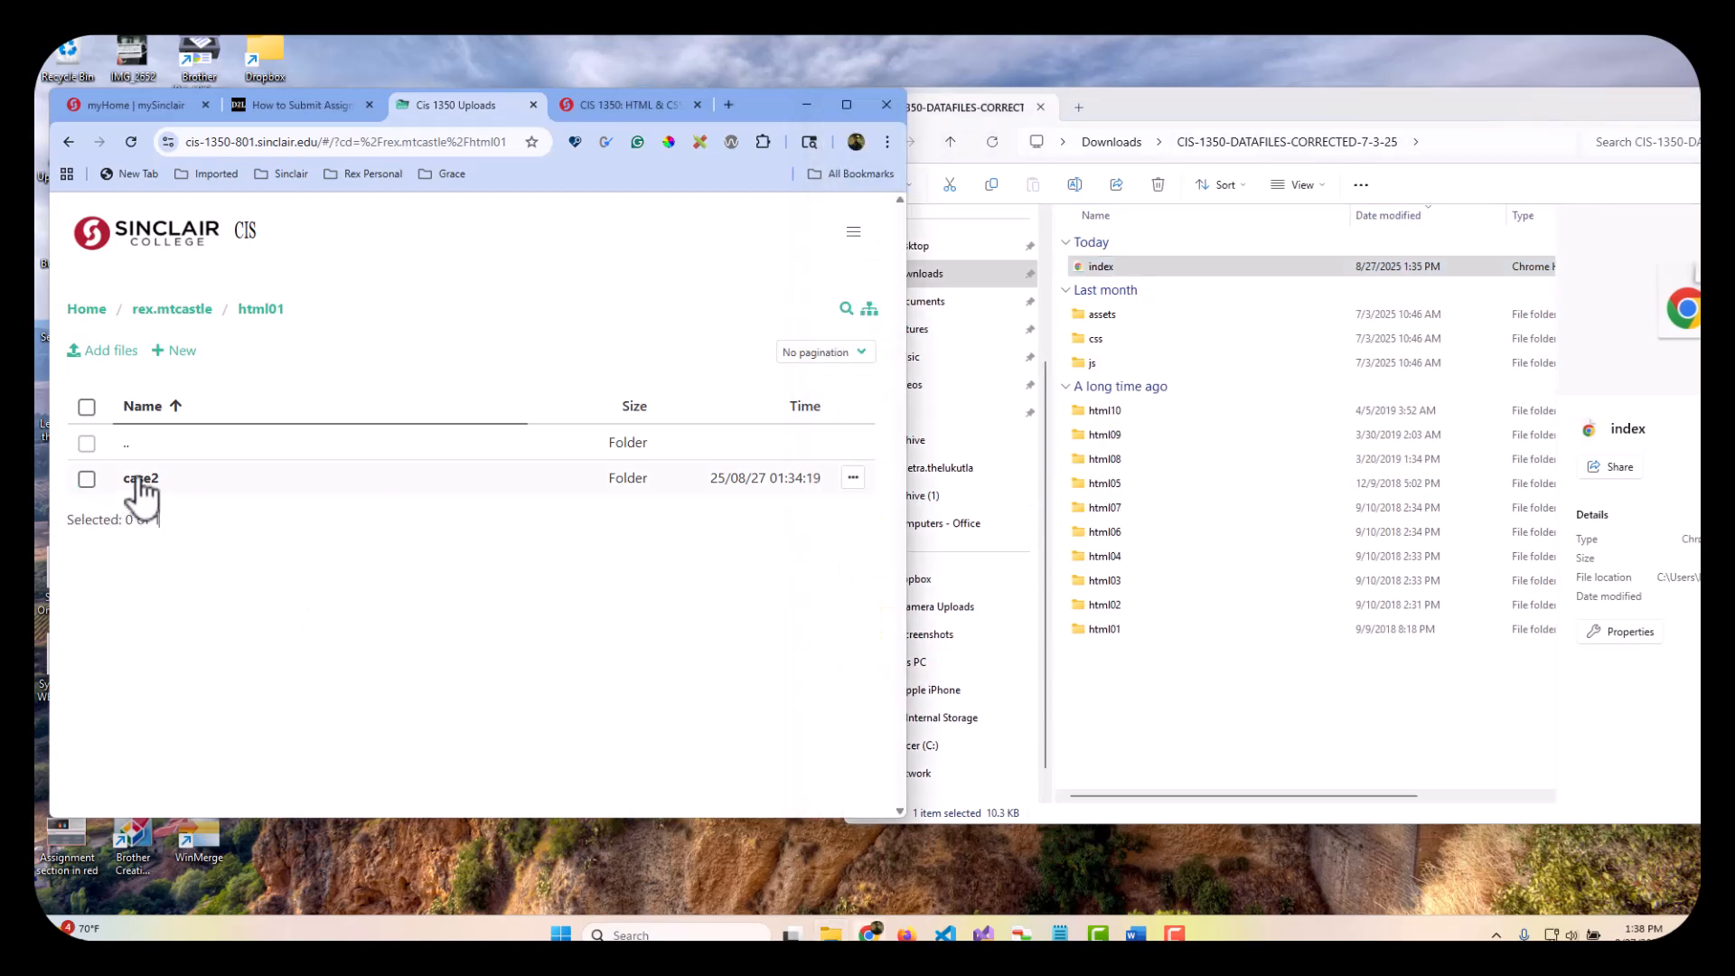
# Step: Delete the old dr_index.html from the server's html01/case2 folder
pyautogui.click(138, 477)
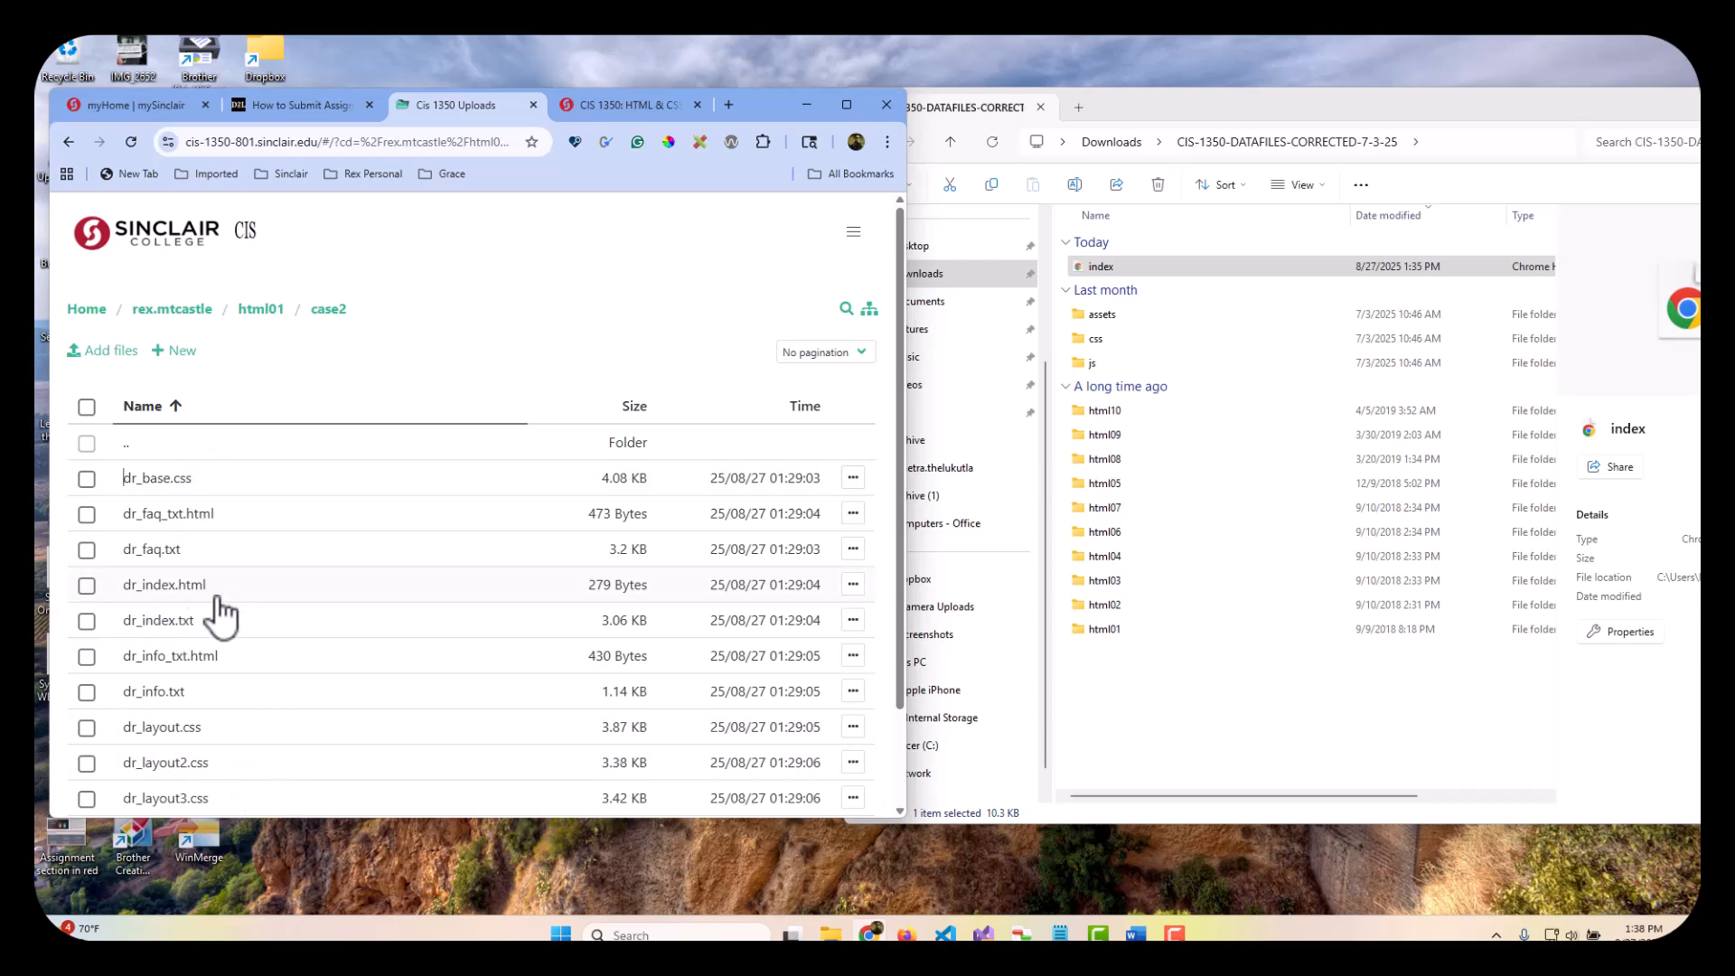
pyautogui.click(853, 586)
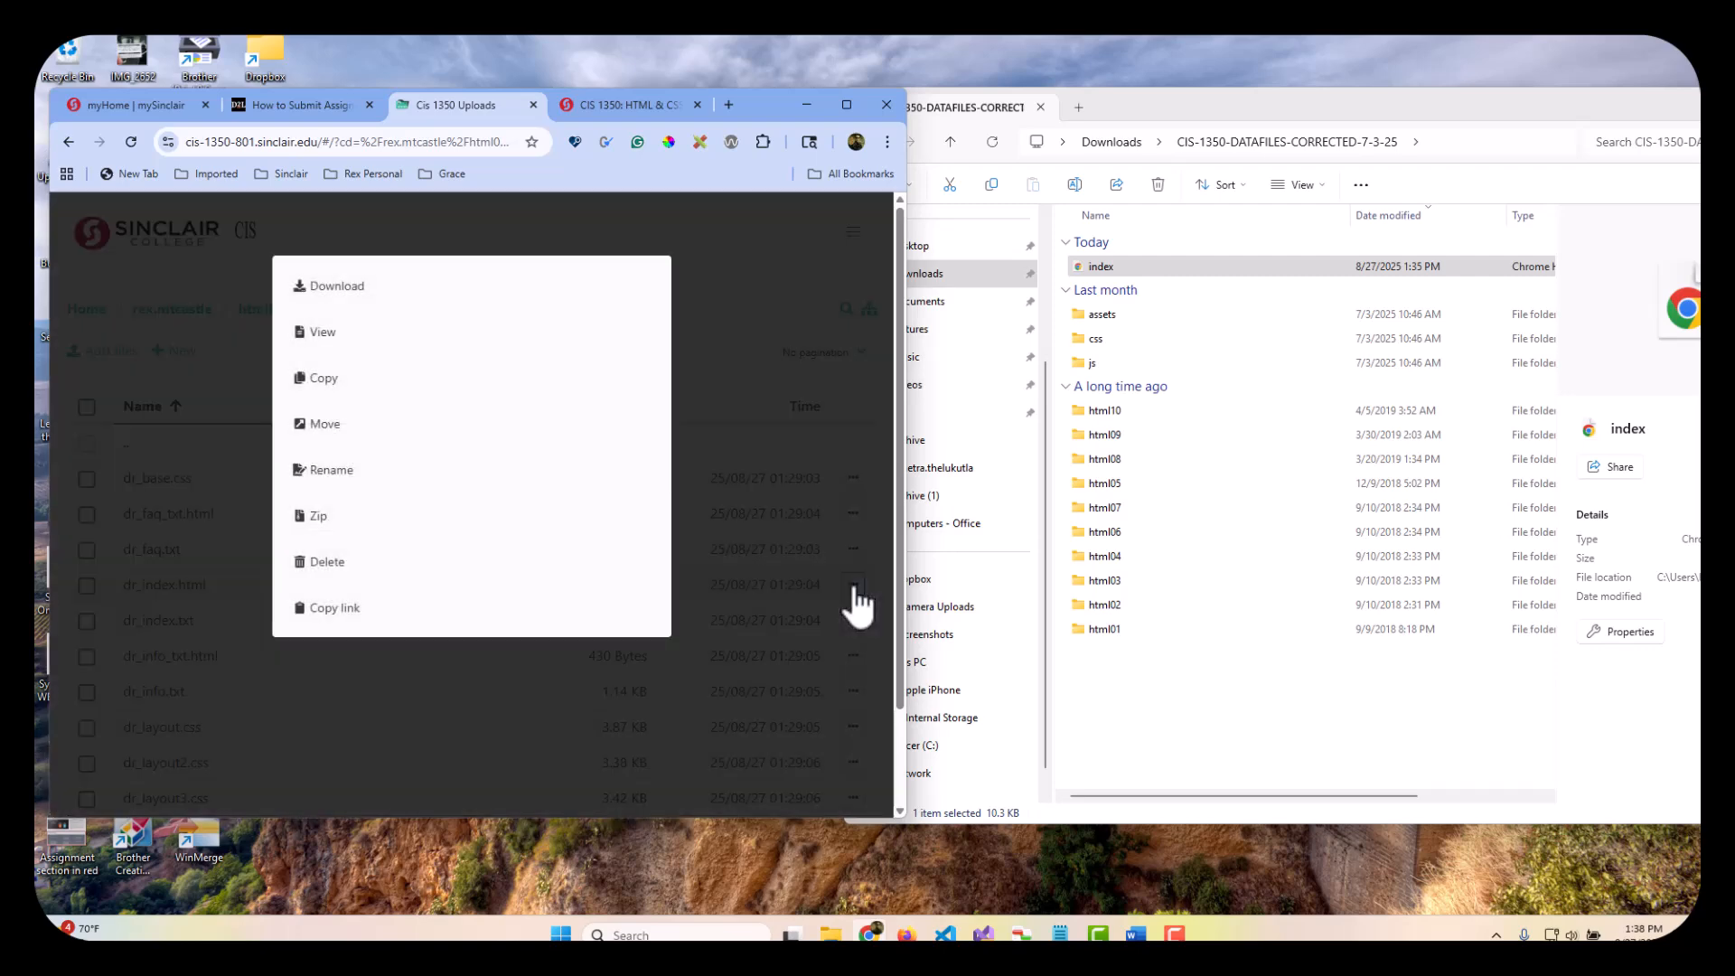
pyautogui.click(339, 565)
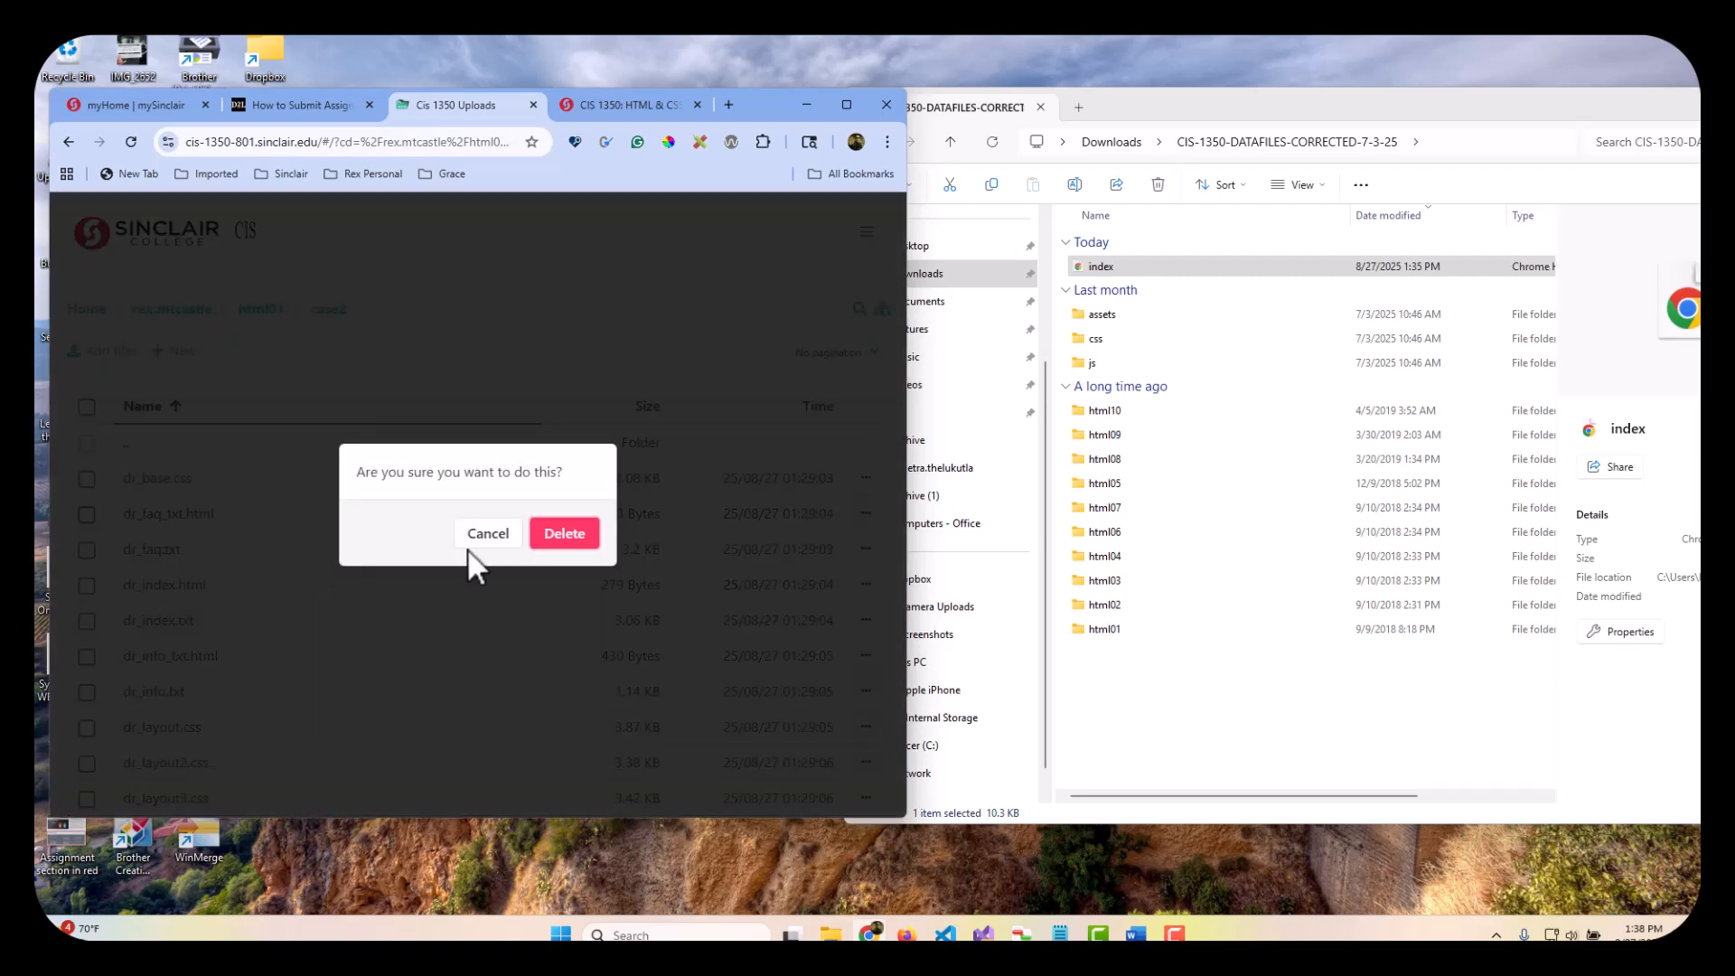
pyautogui.click(560, 540)
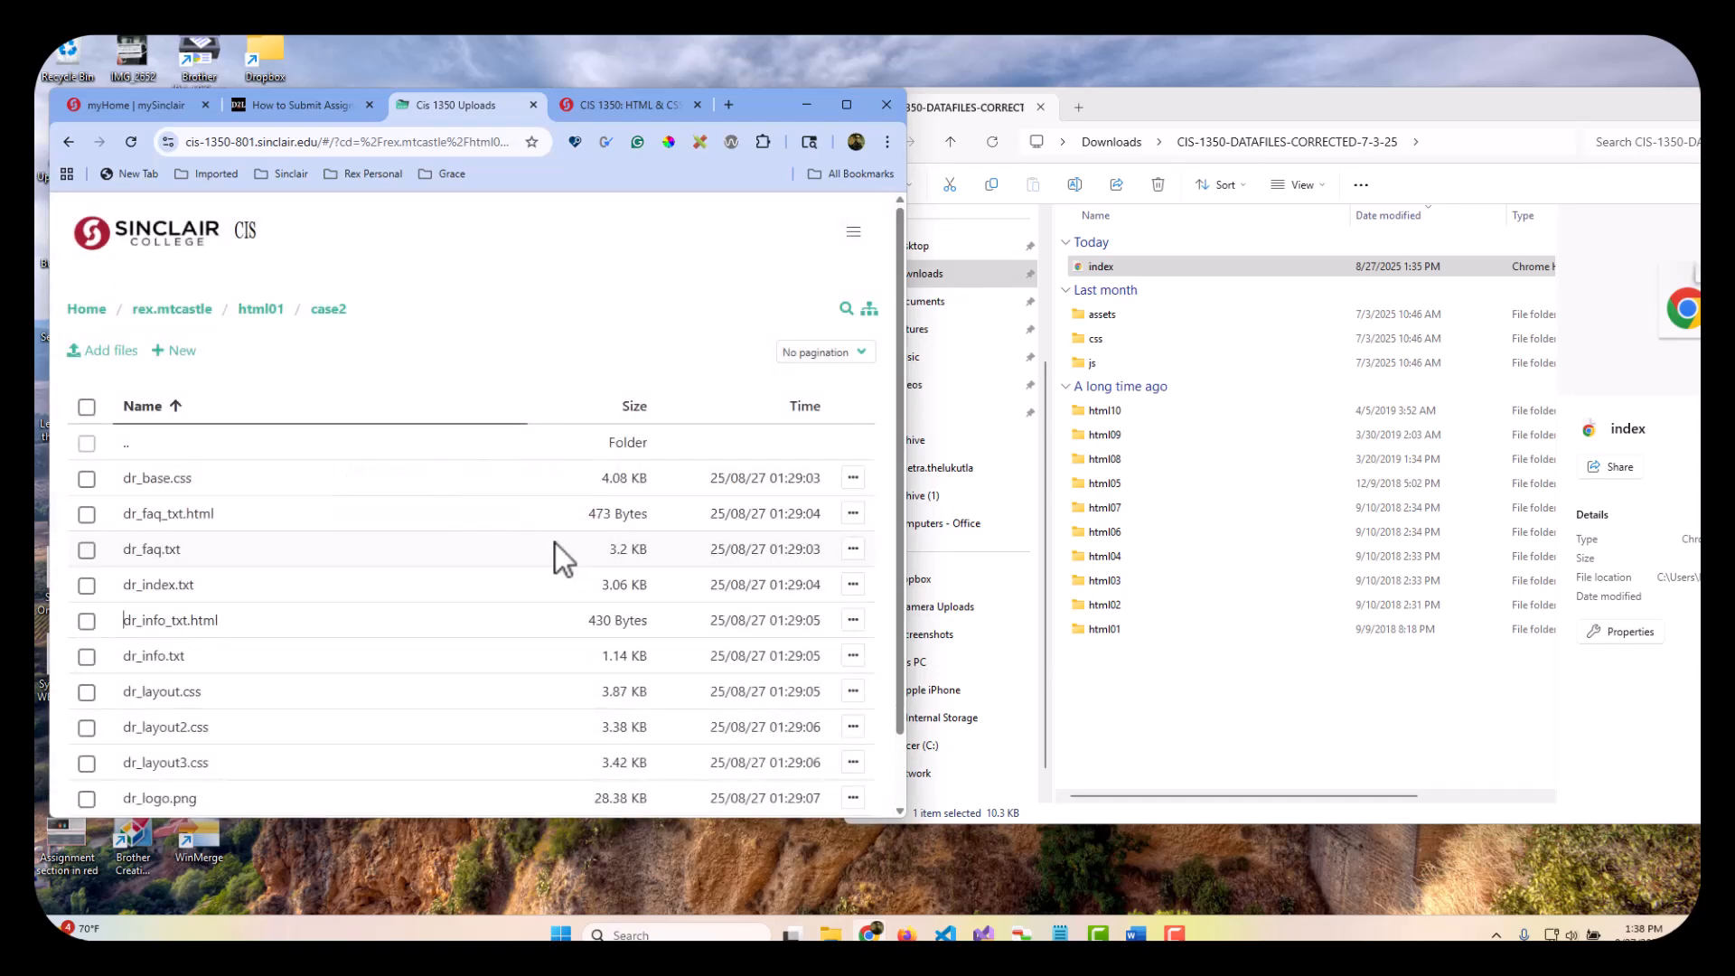
pyautogui.click(1175, 719)
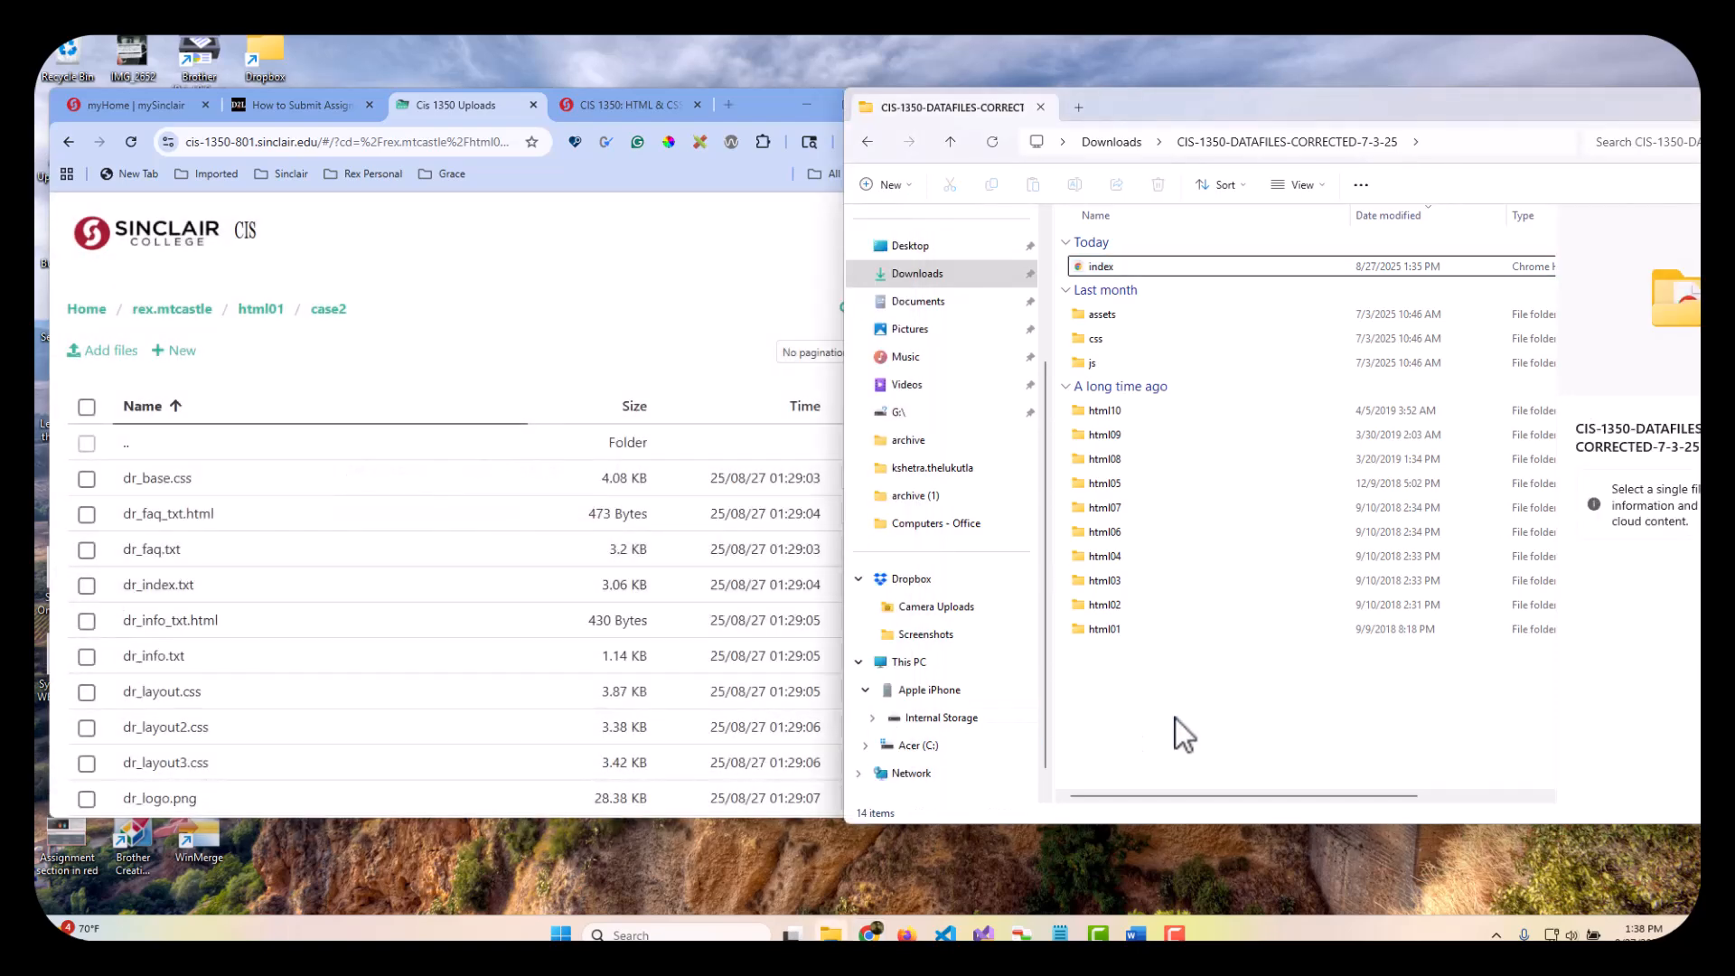
# Step: Upload the new local html01/case2 dr_index file into the server's case2 folder
pyautogui.doubleClick(1099, 632)
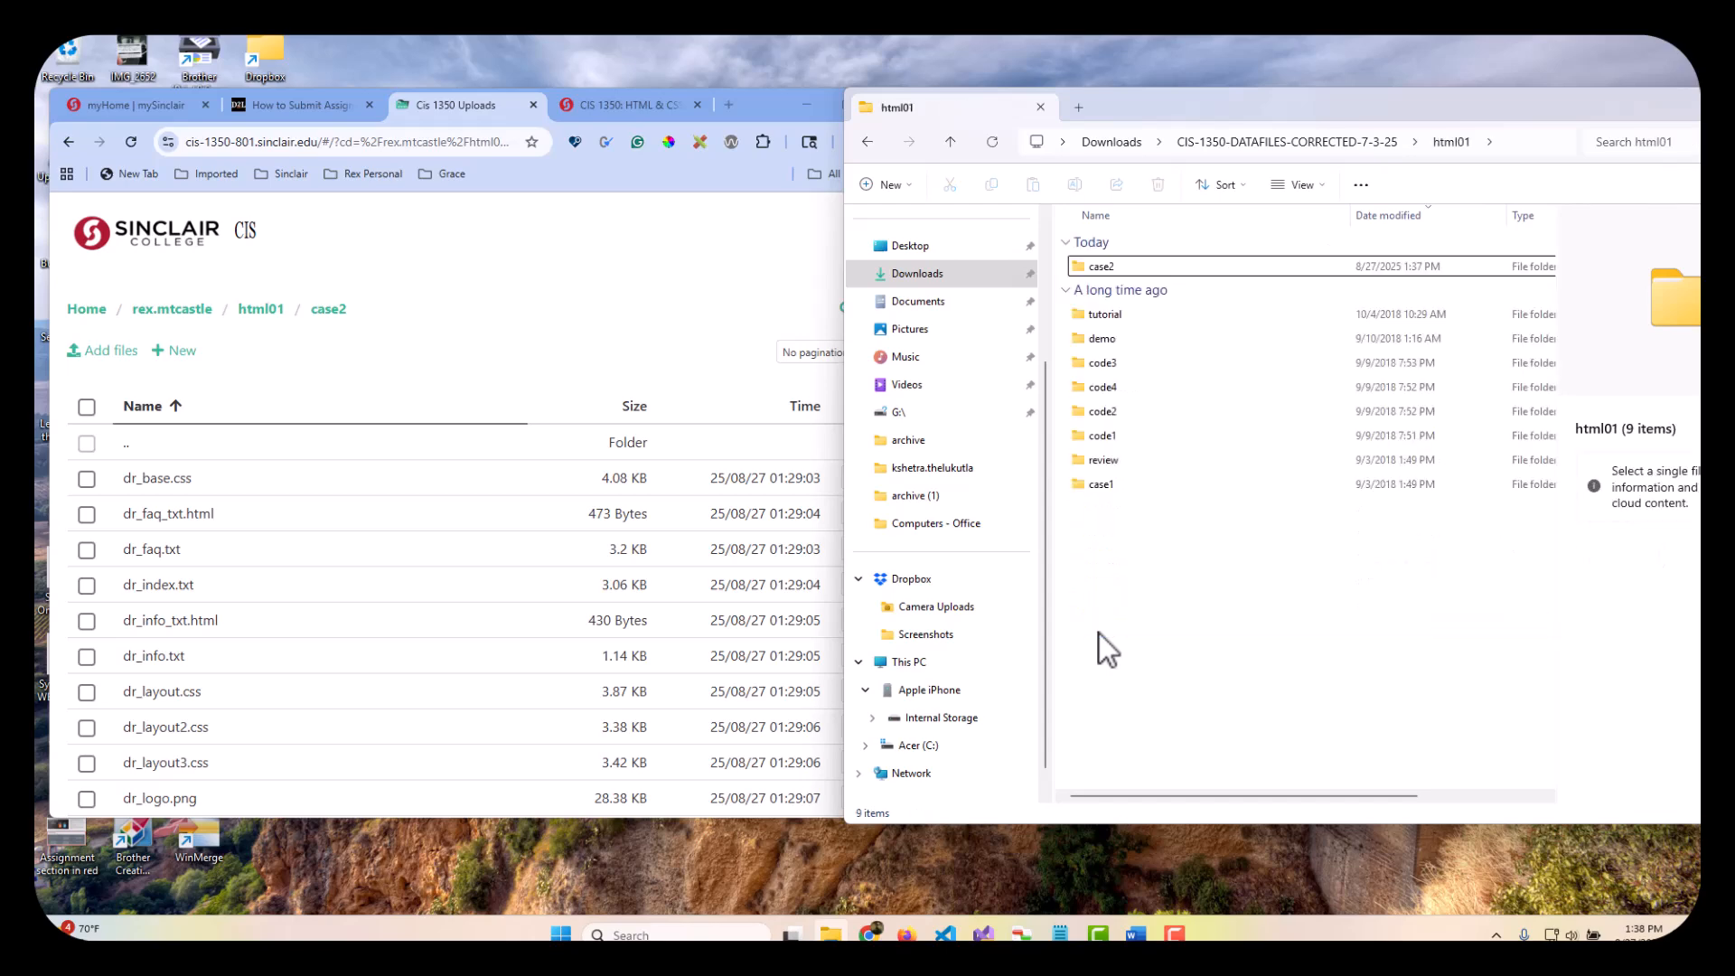
pyautogui.click(1094, 266)
pyautogui.doubleClick(1094, 264)
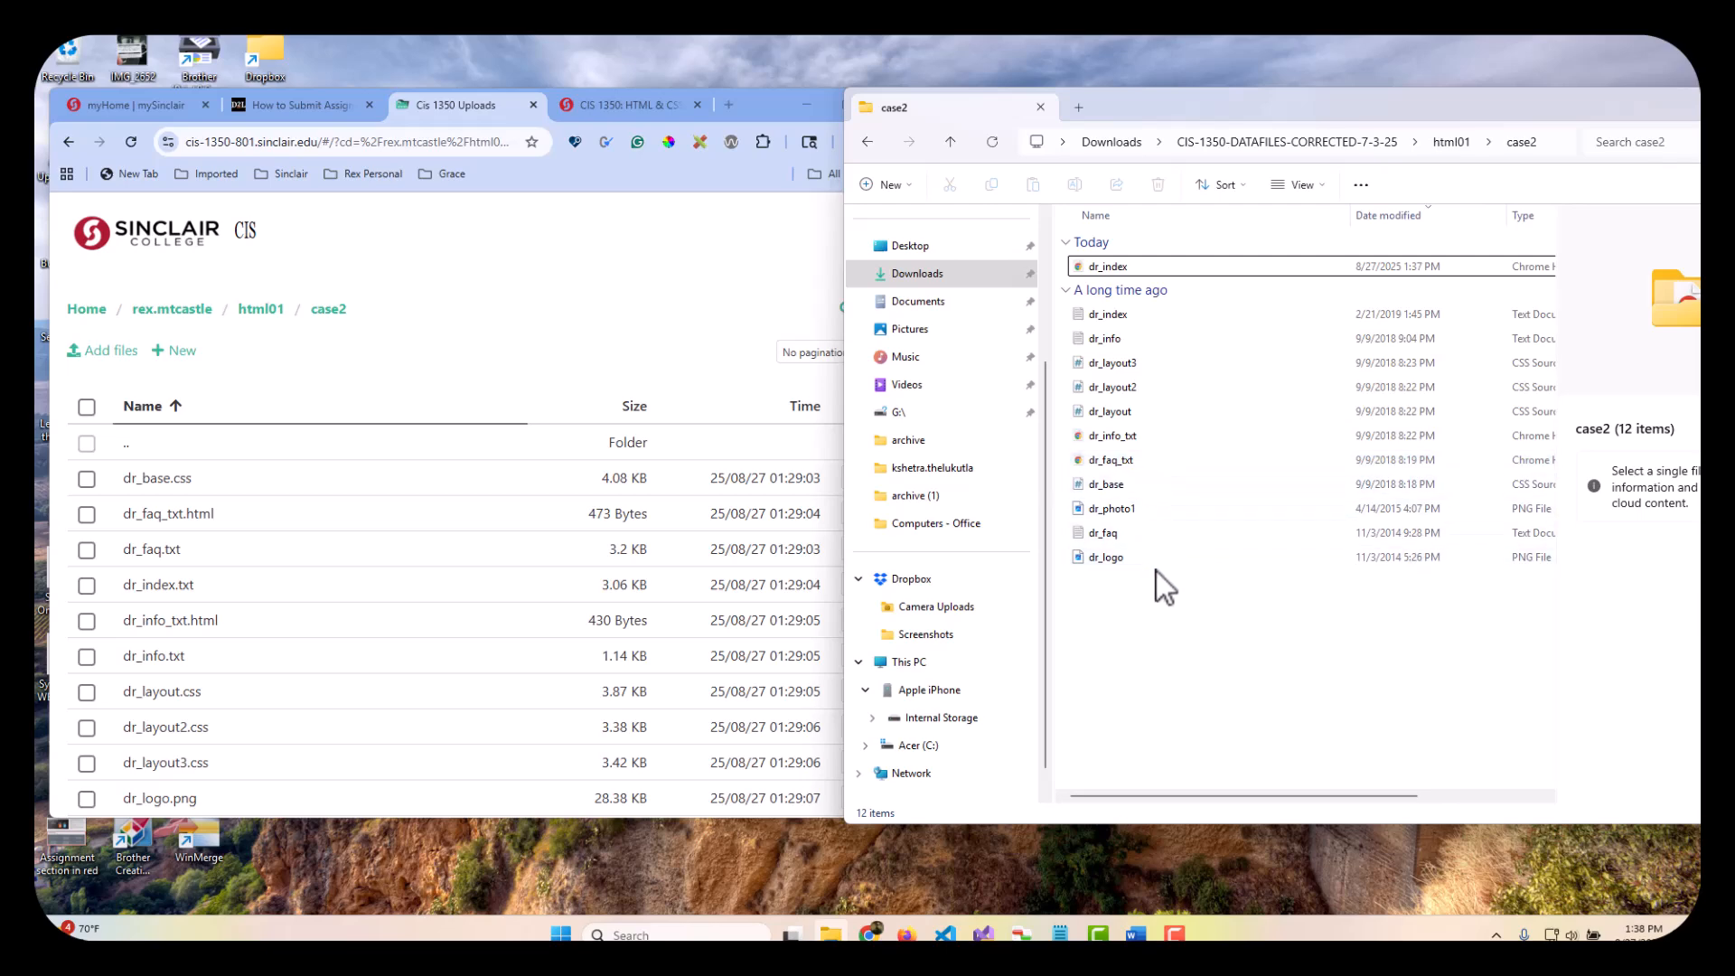
pyautogui.click(1125, 268)
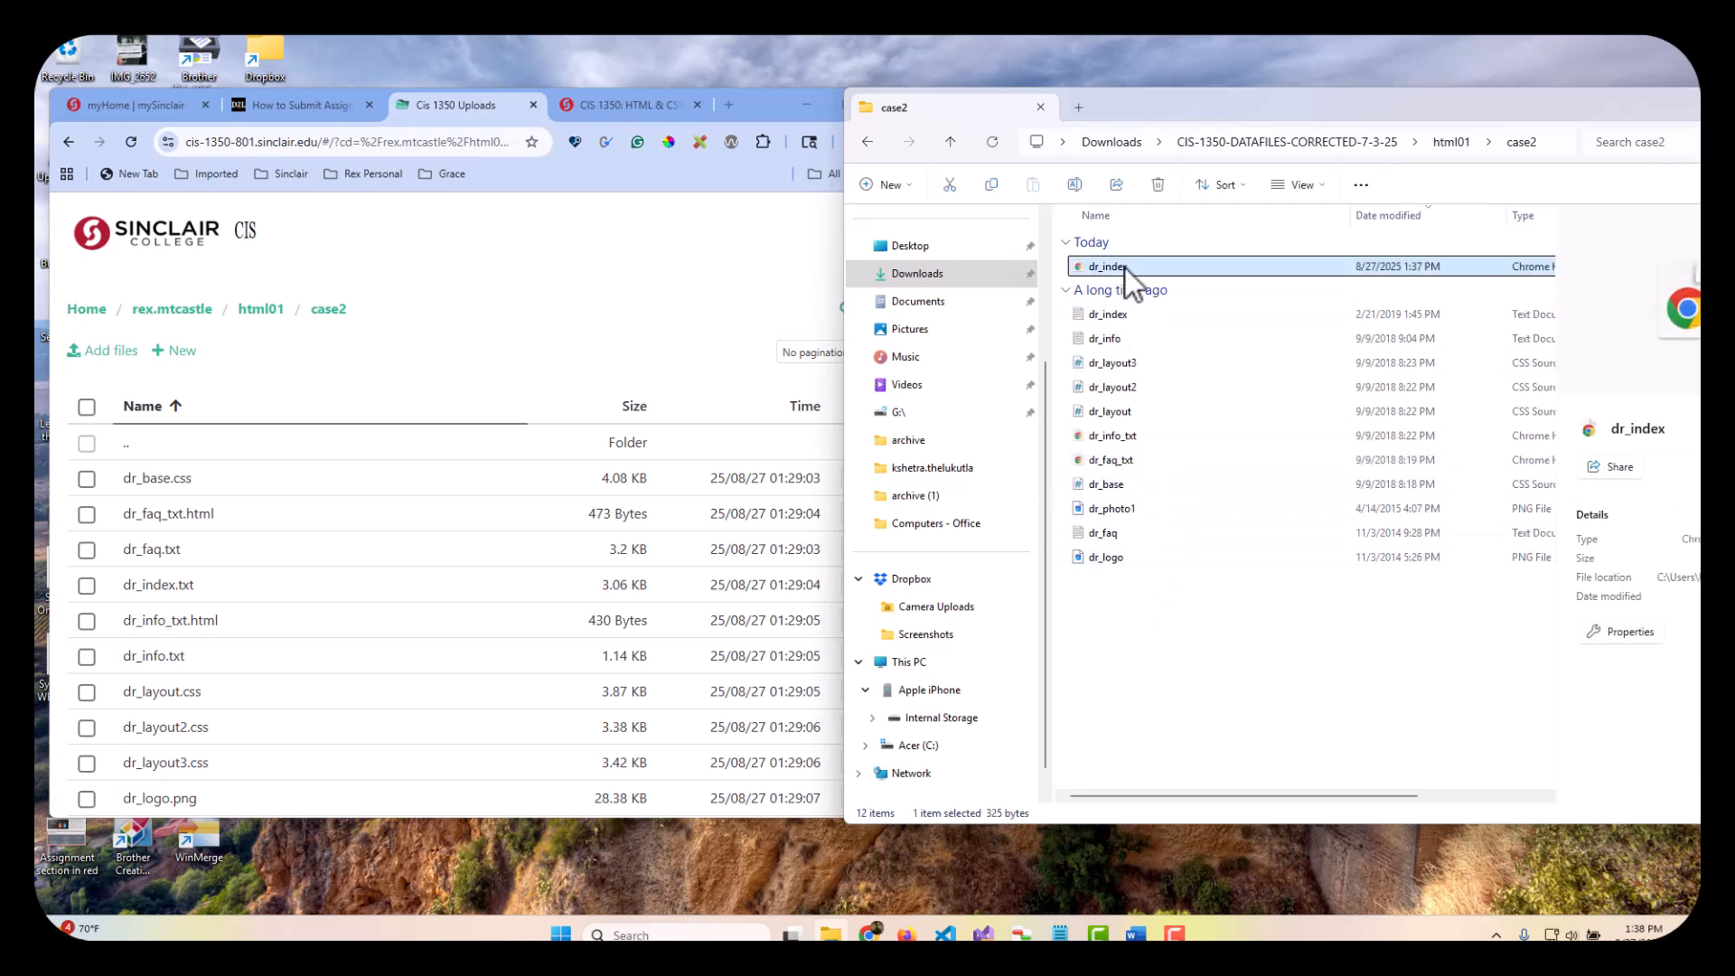
pyautogui.moveTo(1125, 268); pyautogui.dragTo(438, 571)
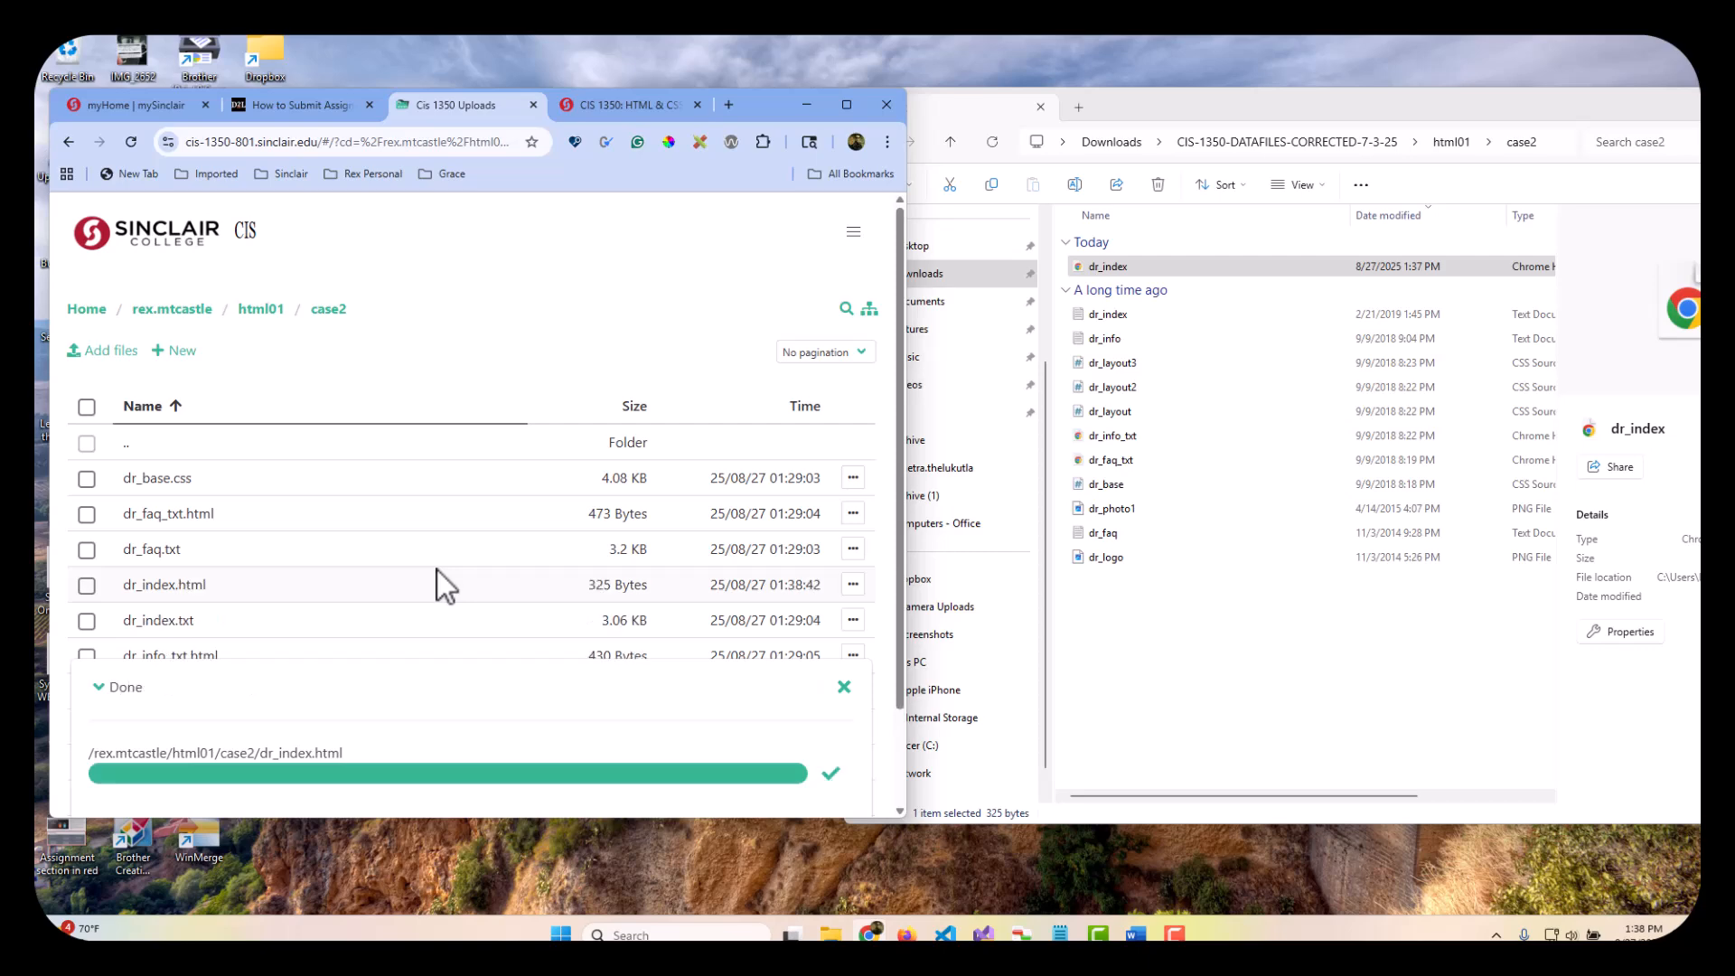
pyautogui.click(853, 691)
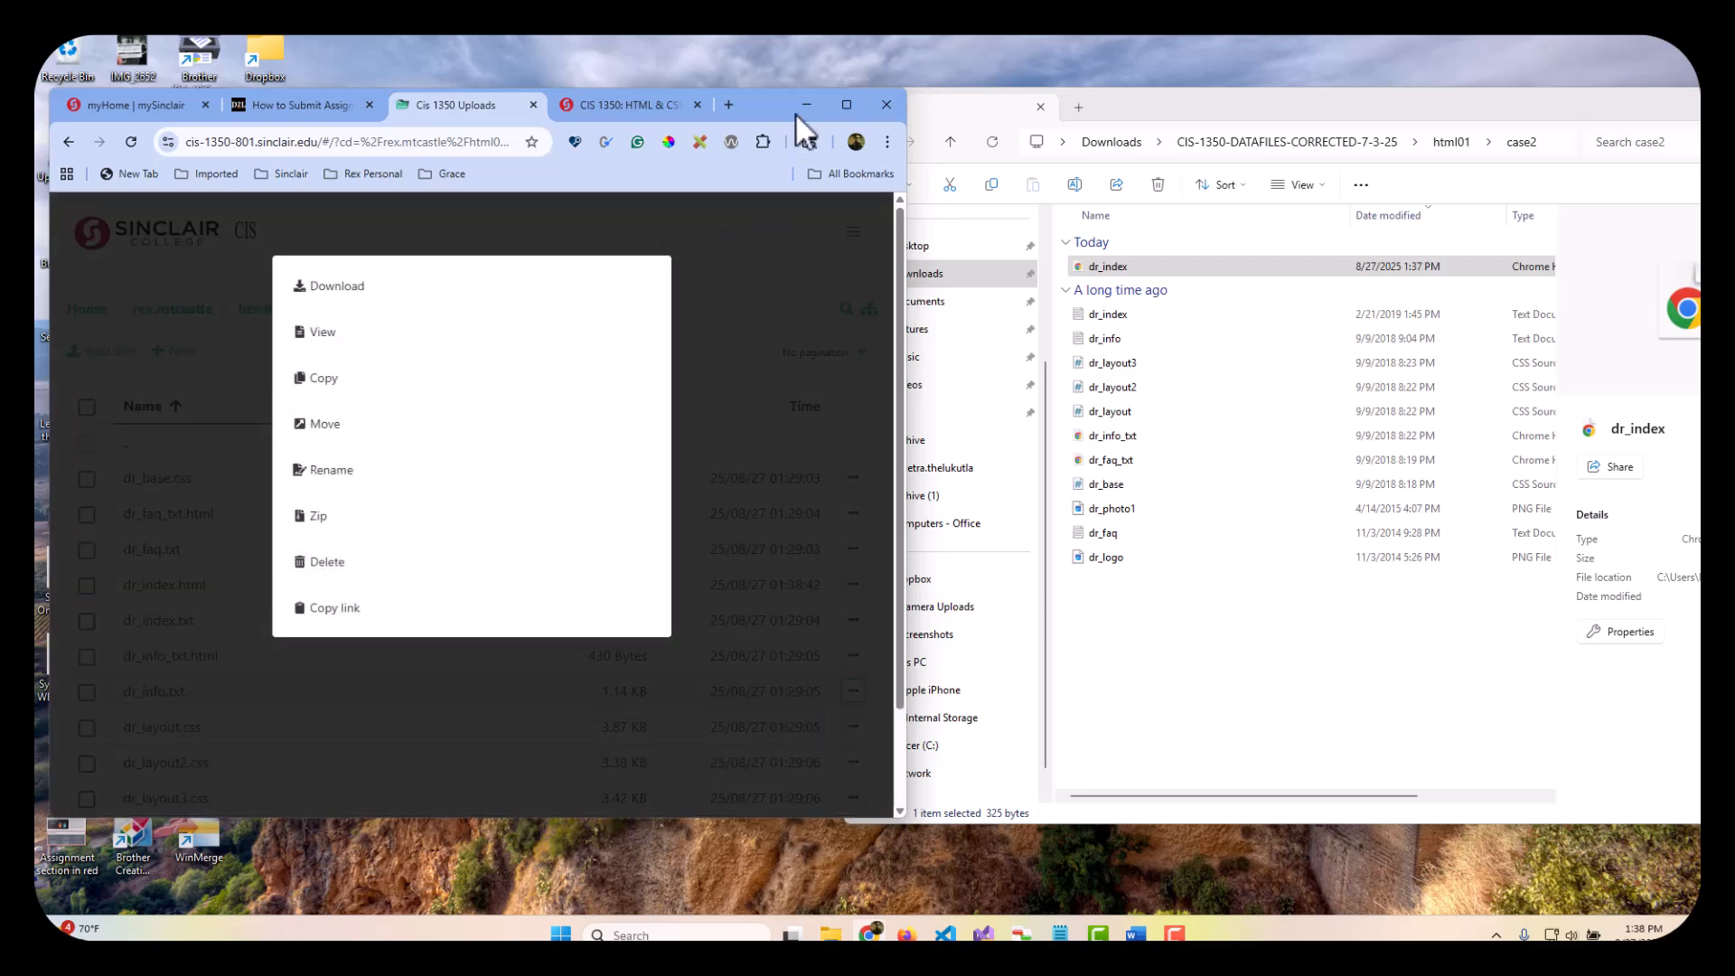
pyautogui.click(768, 217)
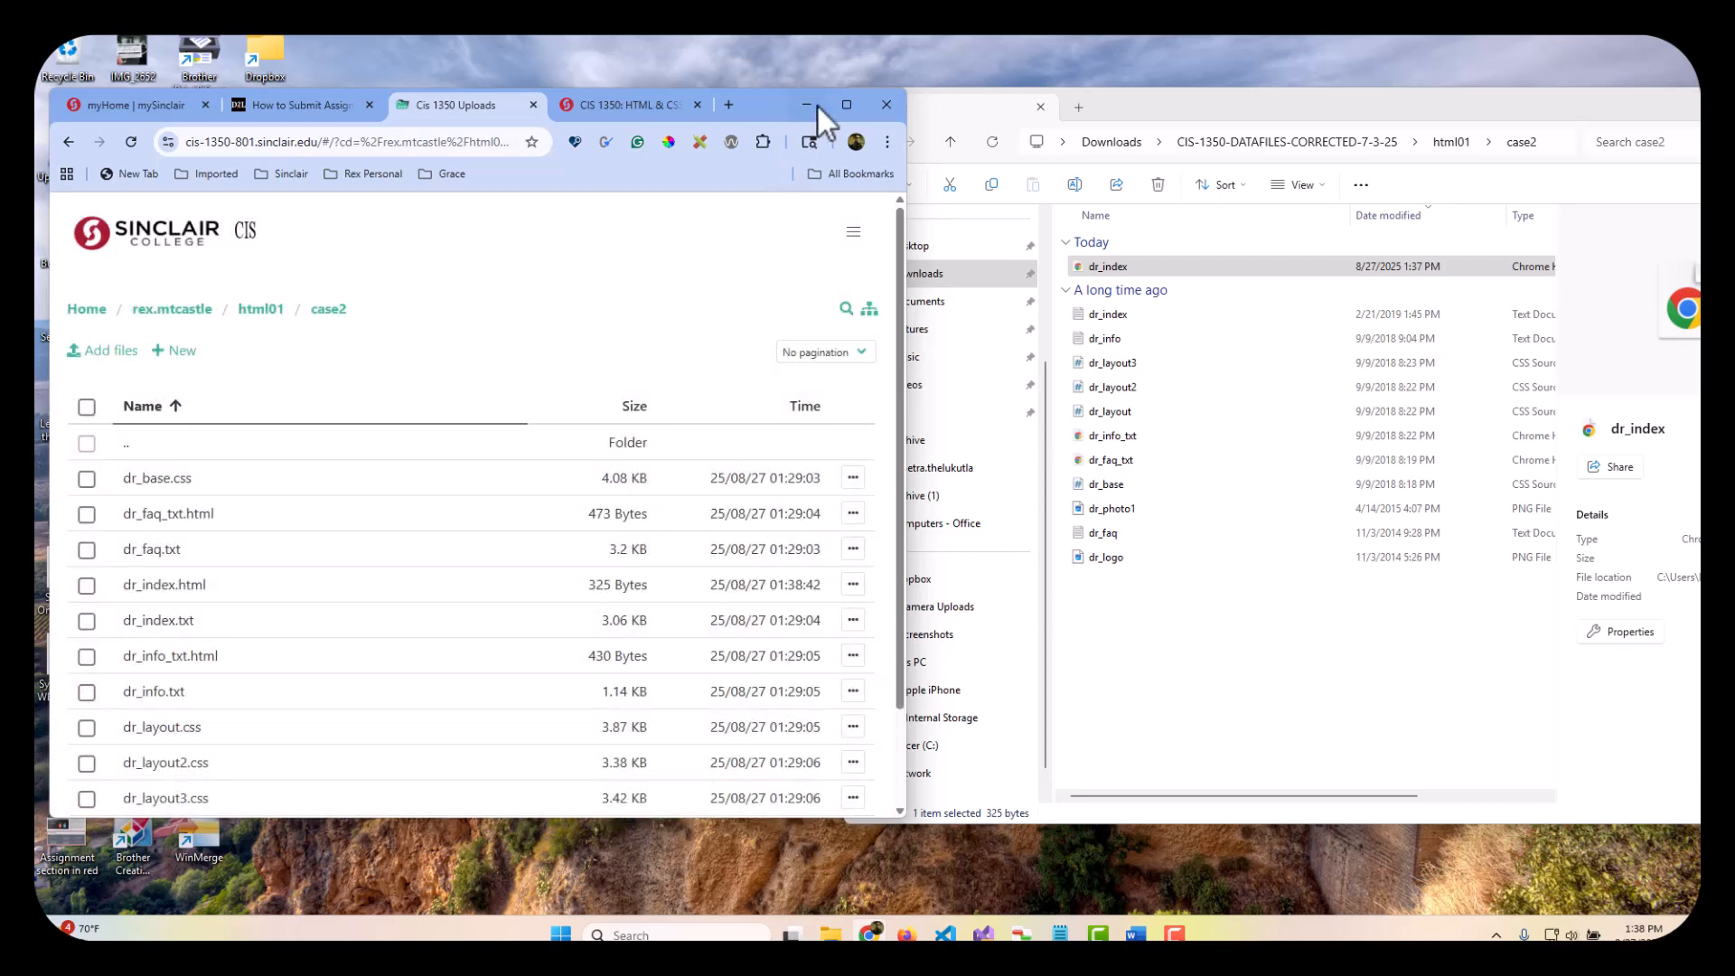
pyautogui.click(847, 103)
# Step: Confirm the Chapter 01 link opens dr_index.html showing 'Hello World this is Diane's Run', then close that tab
pyautogui.click(709, 38)
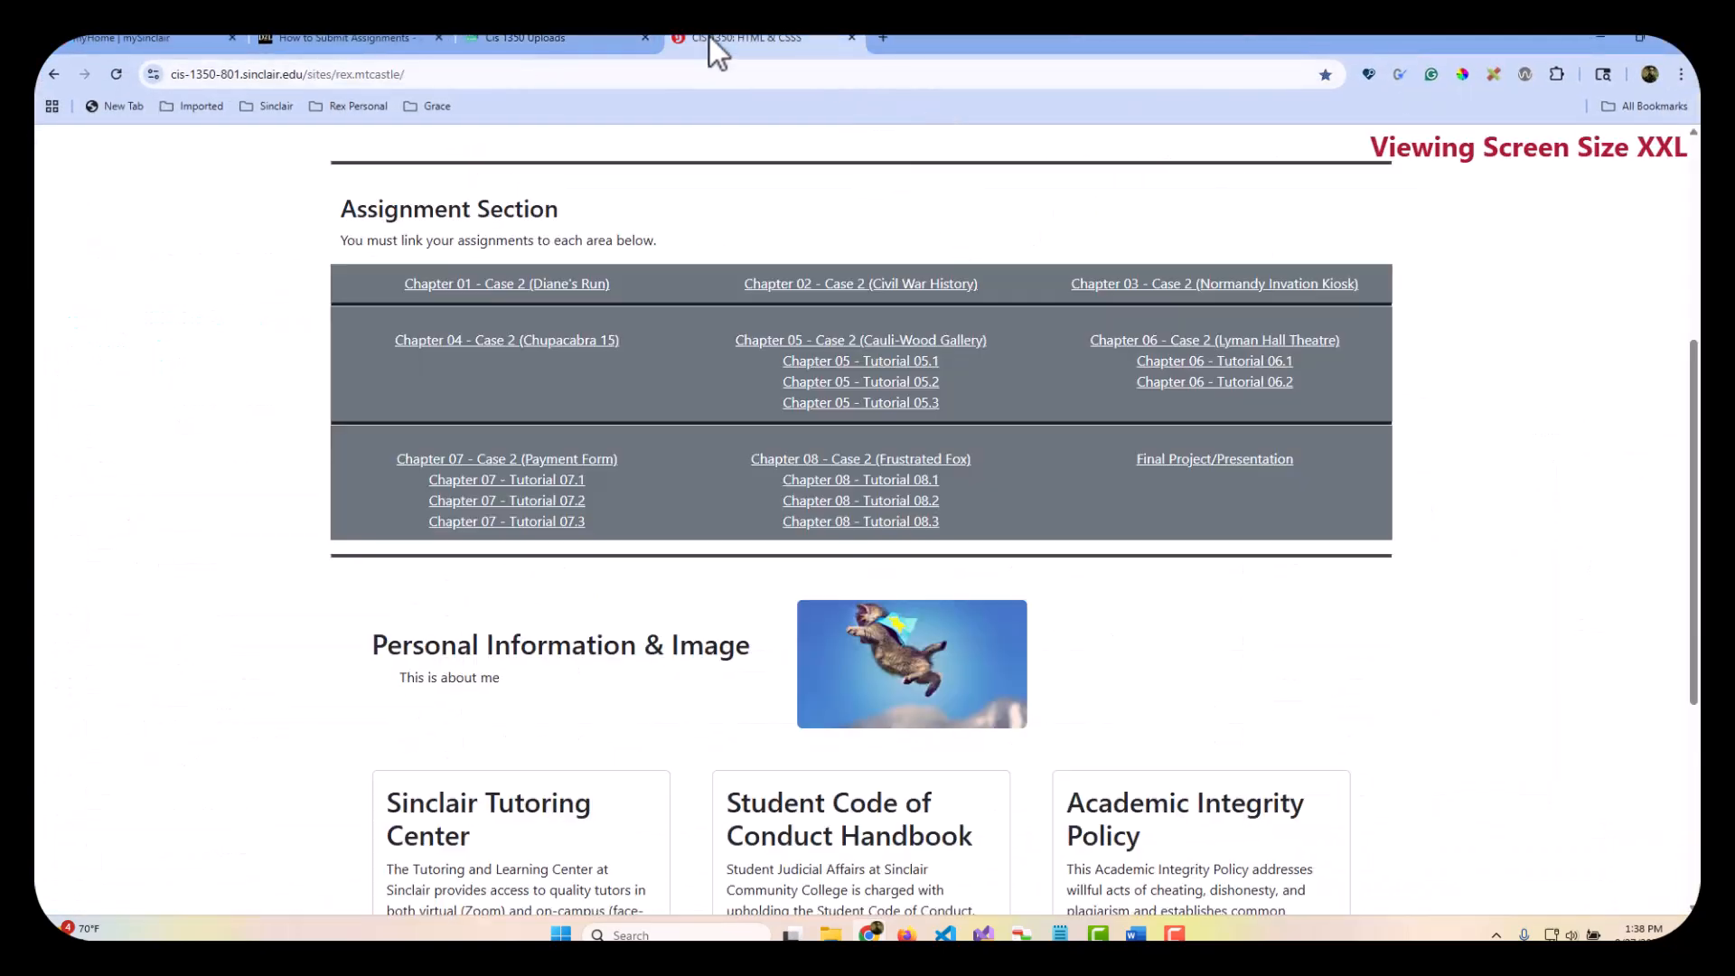
pyautogui.click(450, 285)
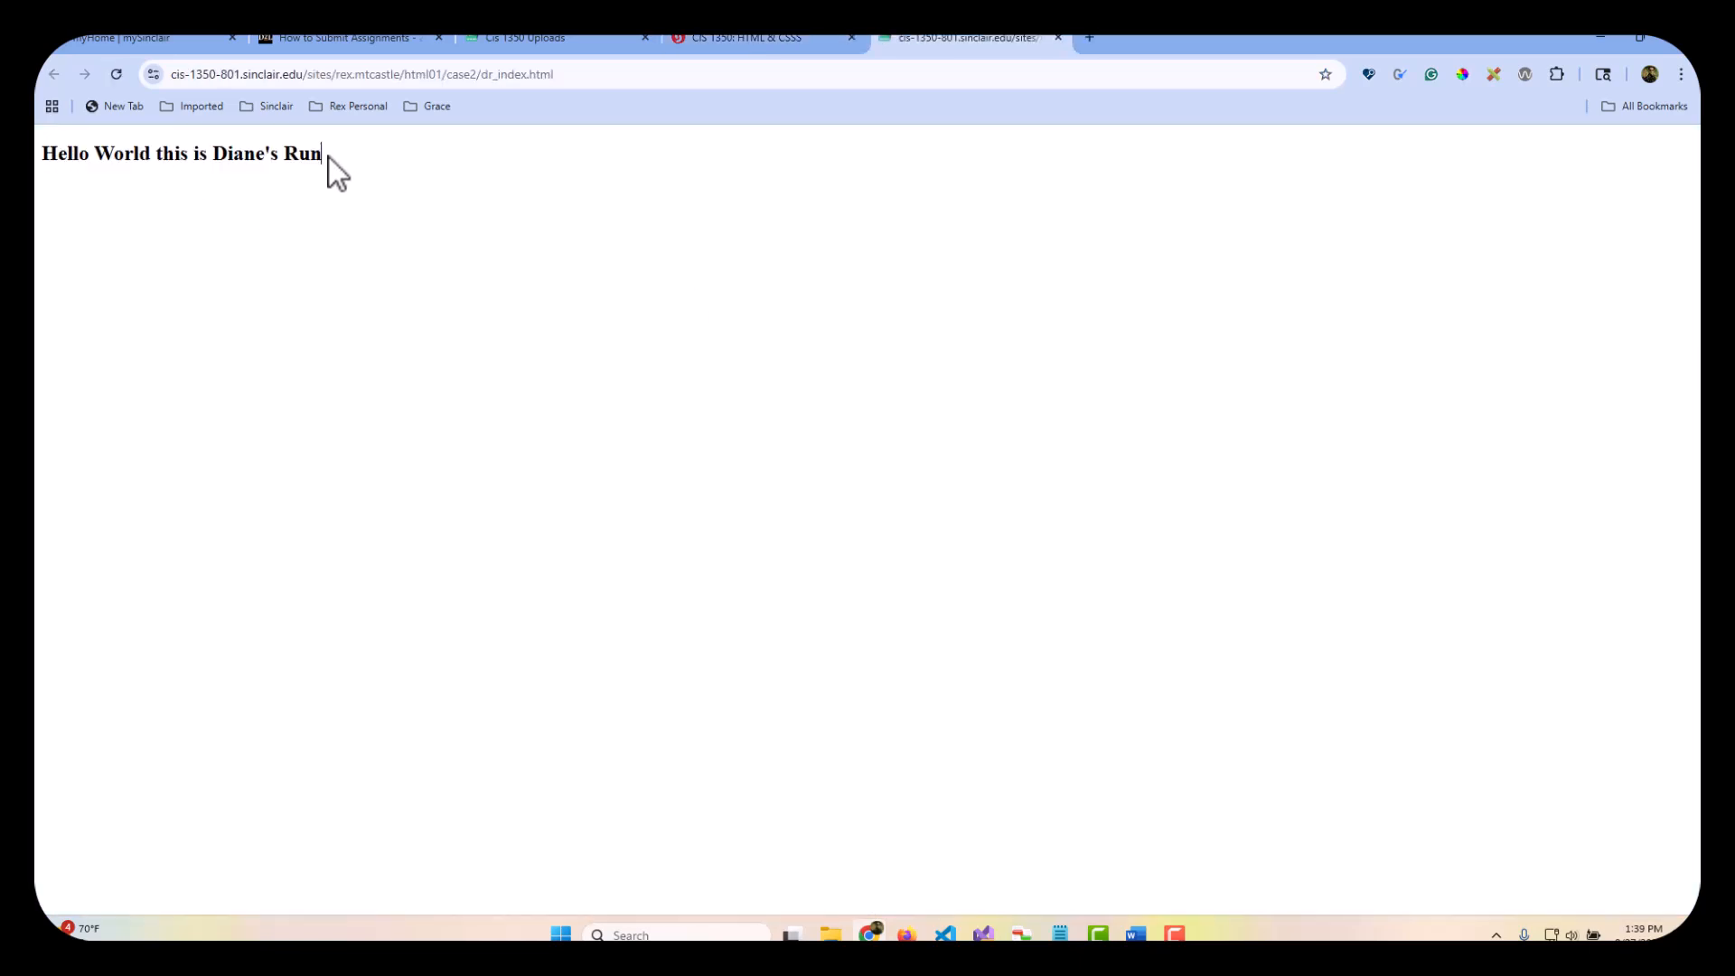
pyautogui.moveTo(324, 156); pyautogui.dragTo(40, 156)
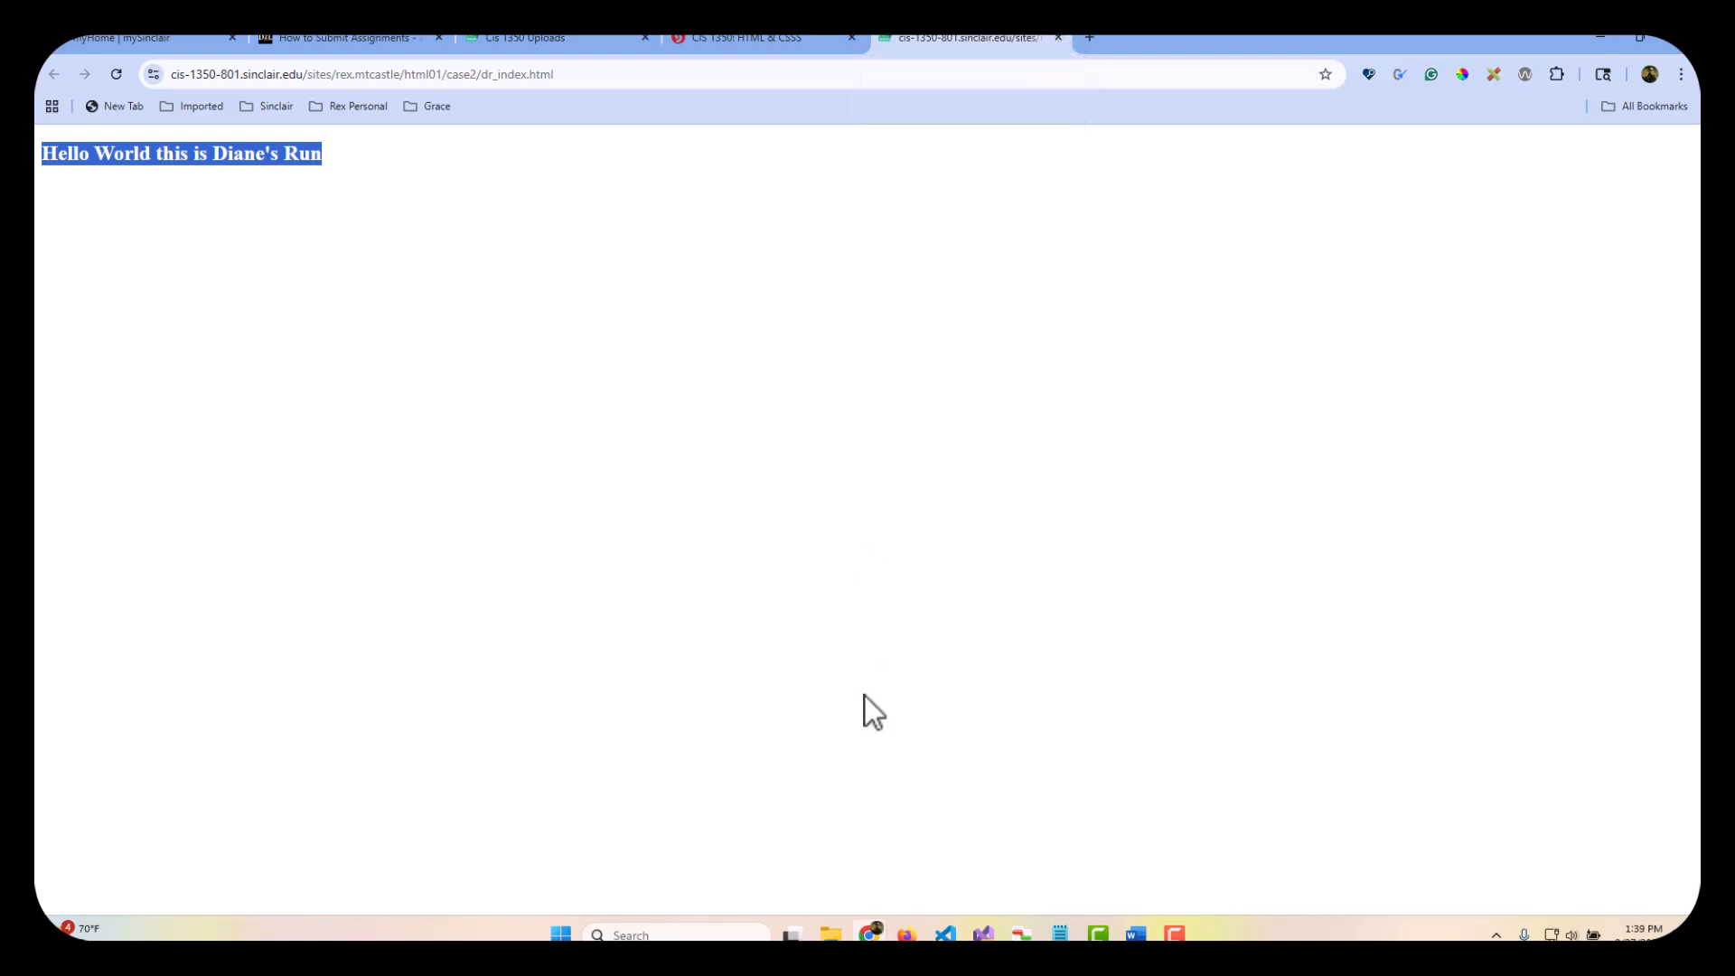
pyautogui.moveTo(945, 934)
pyautogui.click(1058, 38)
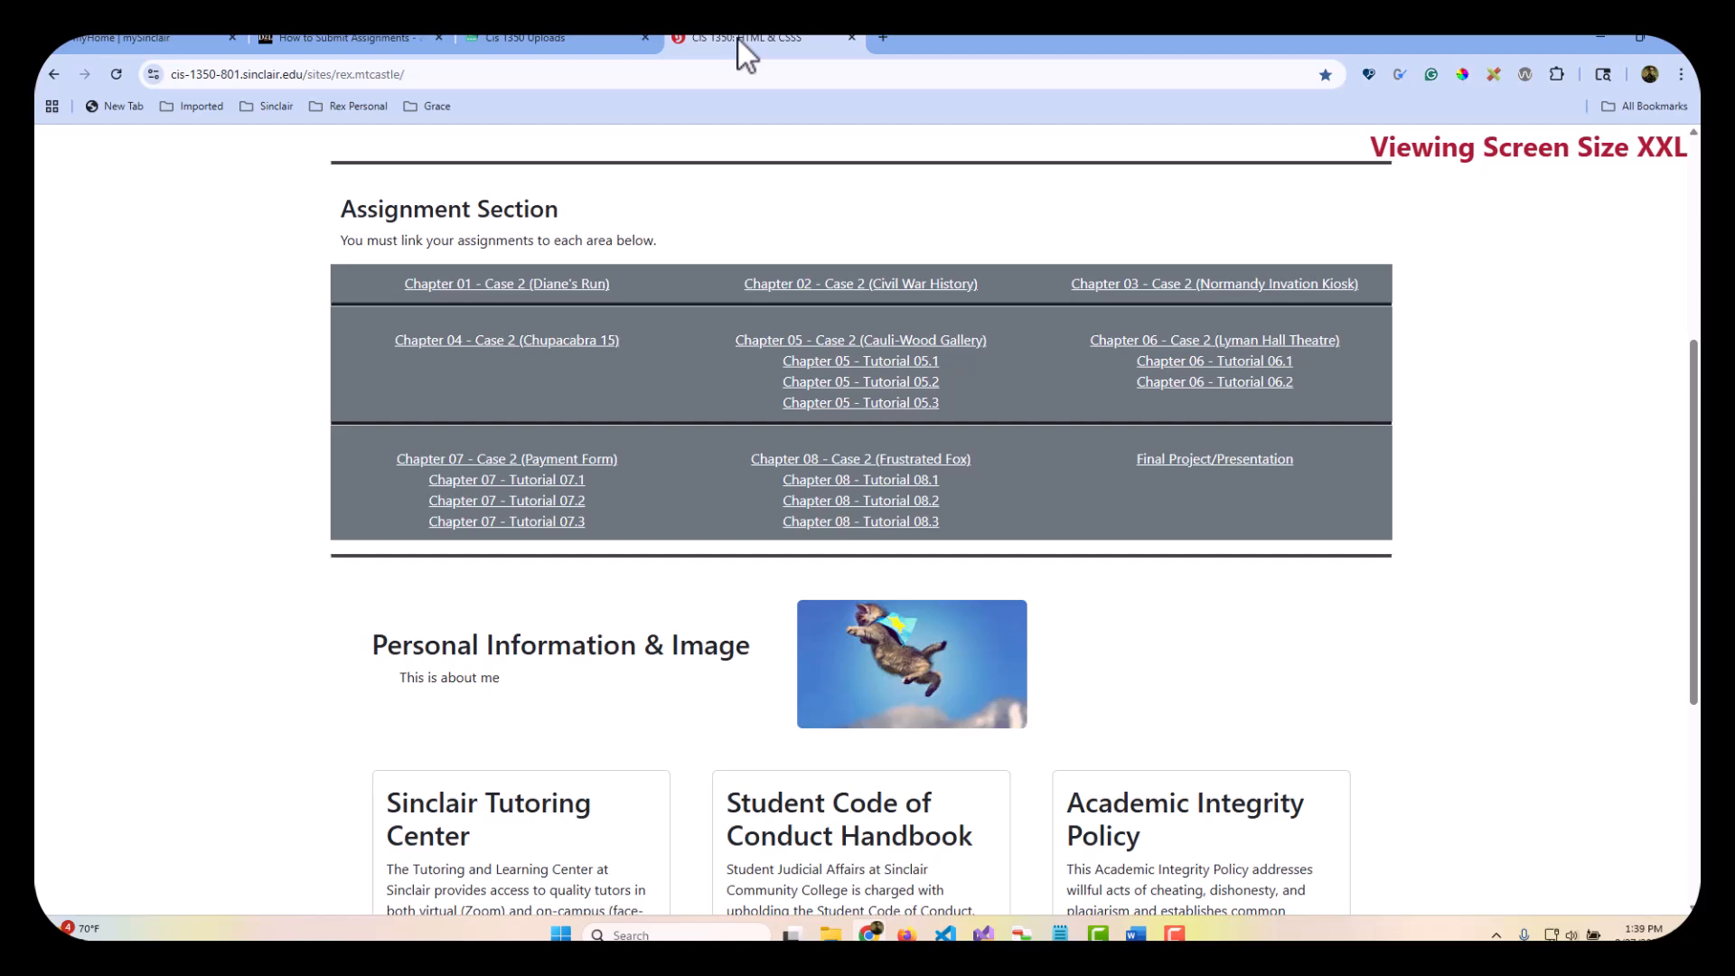
# Step: Return the web file manager to rex.mtcastle and browse the local data files to the html02 folder
pyautogui.click(528, 41)
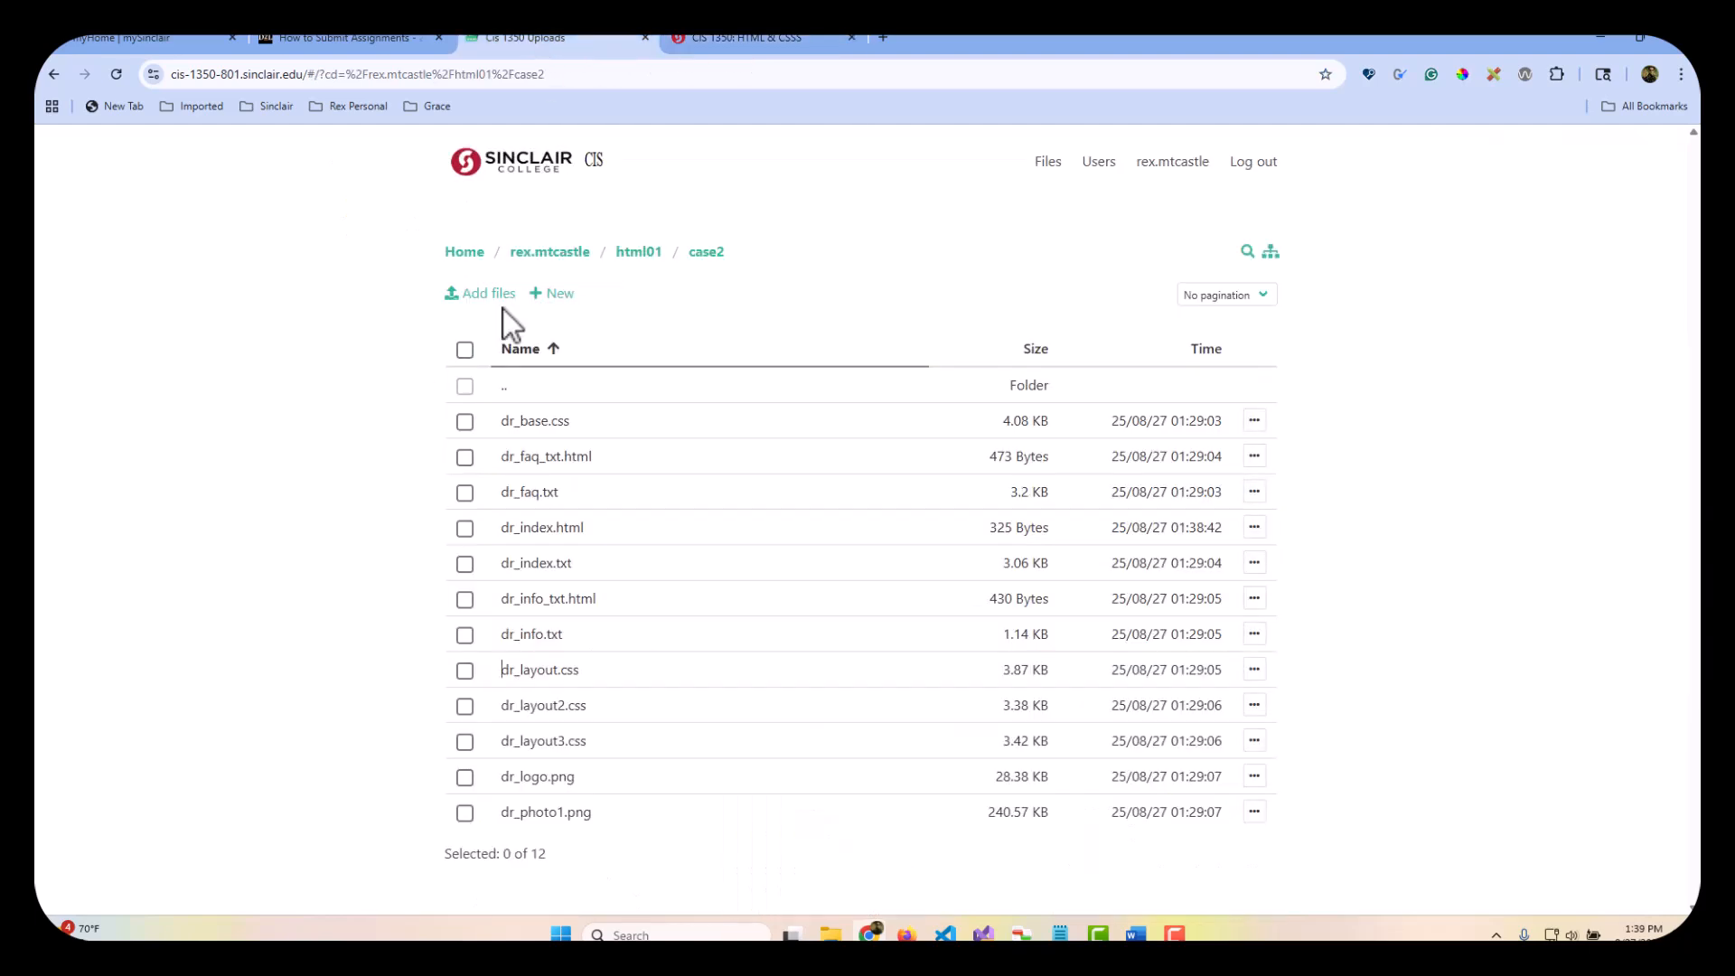
pyautogui.click(556, 254)
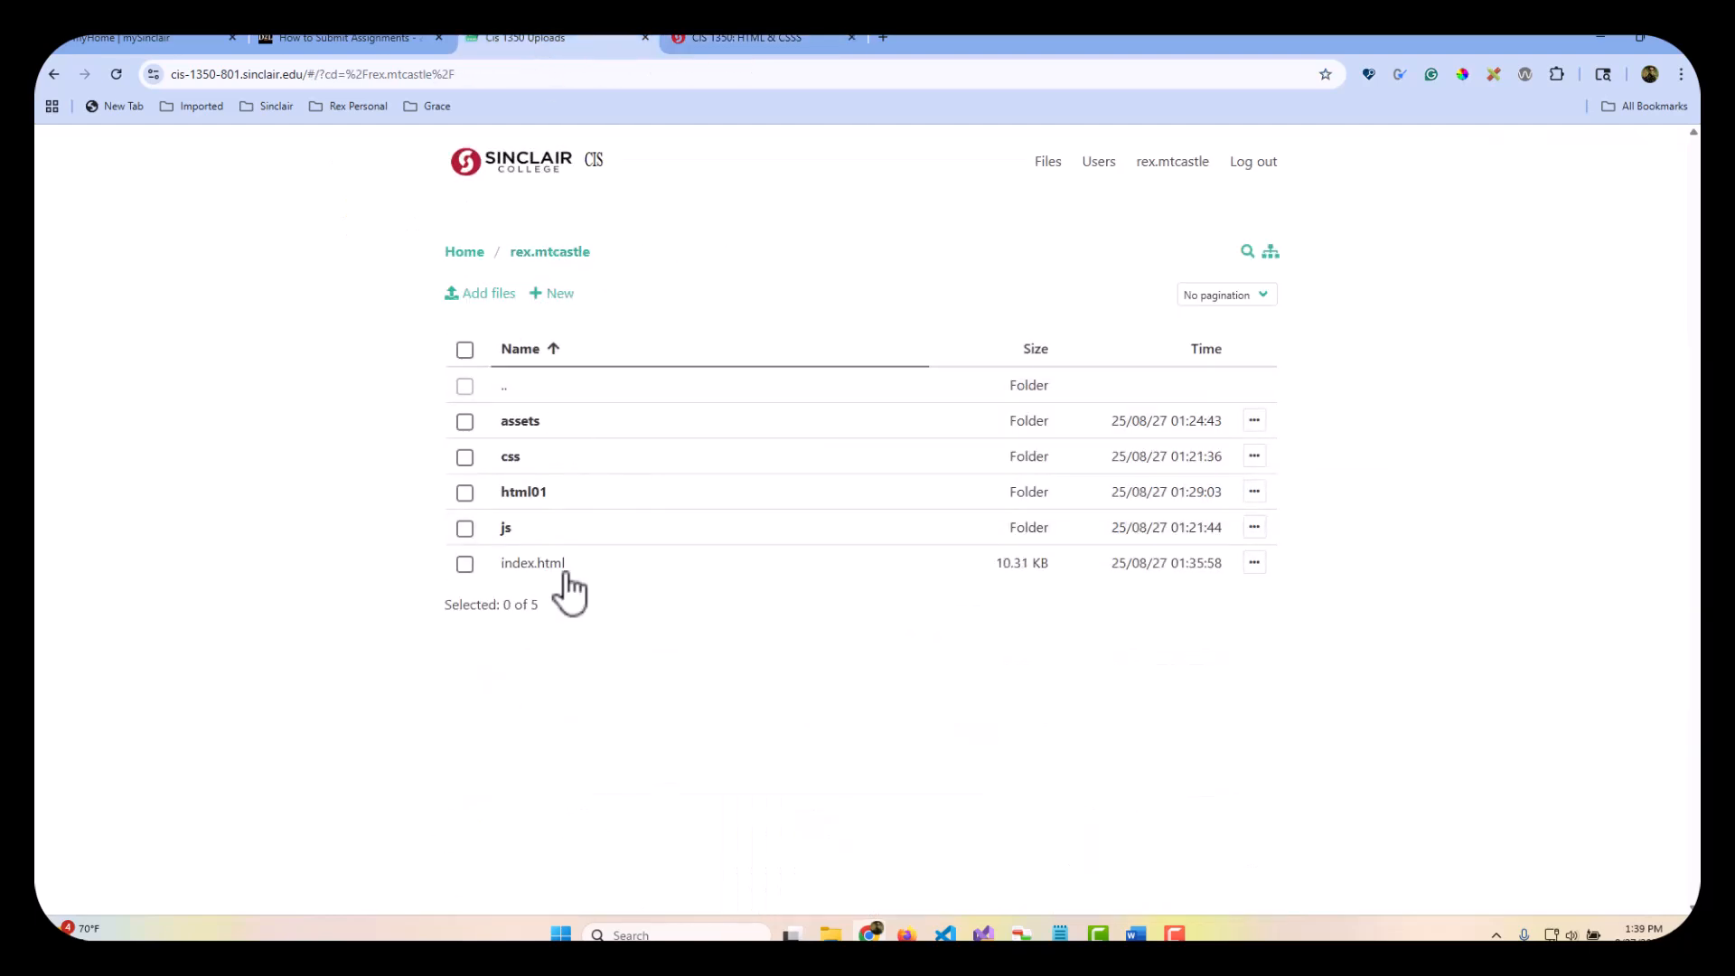
pyautogui.click(830, 933)
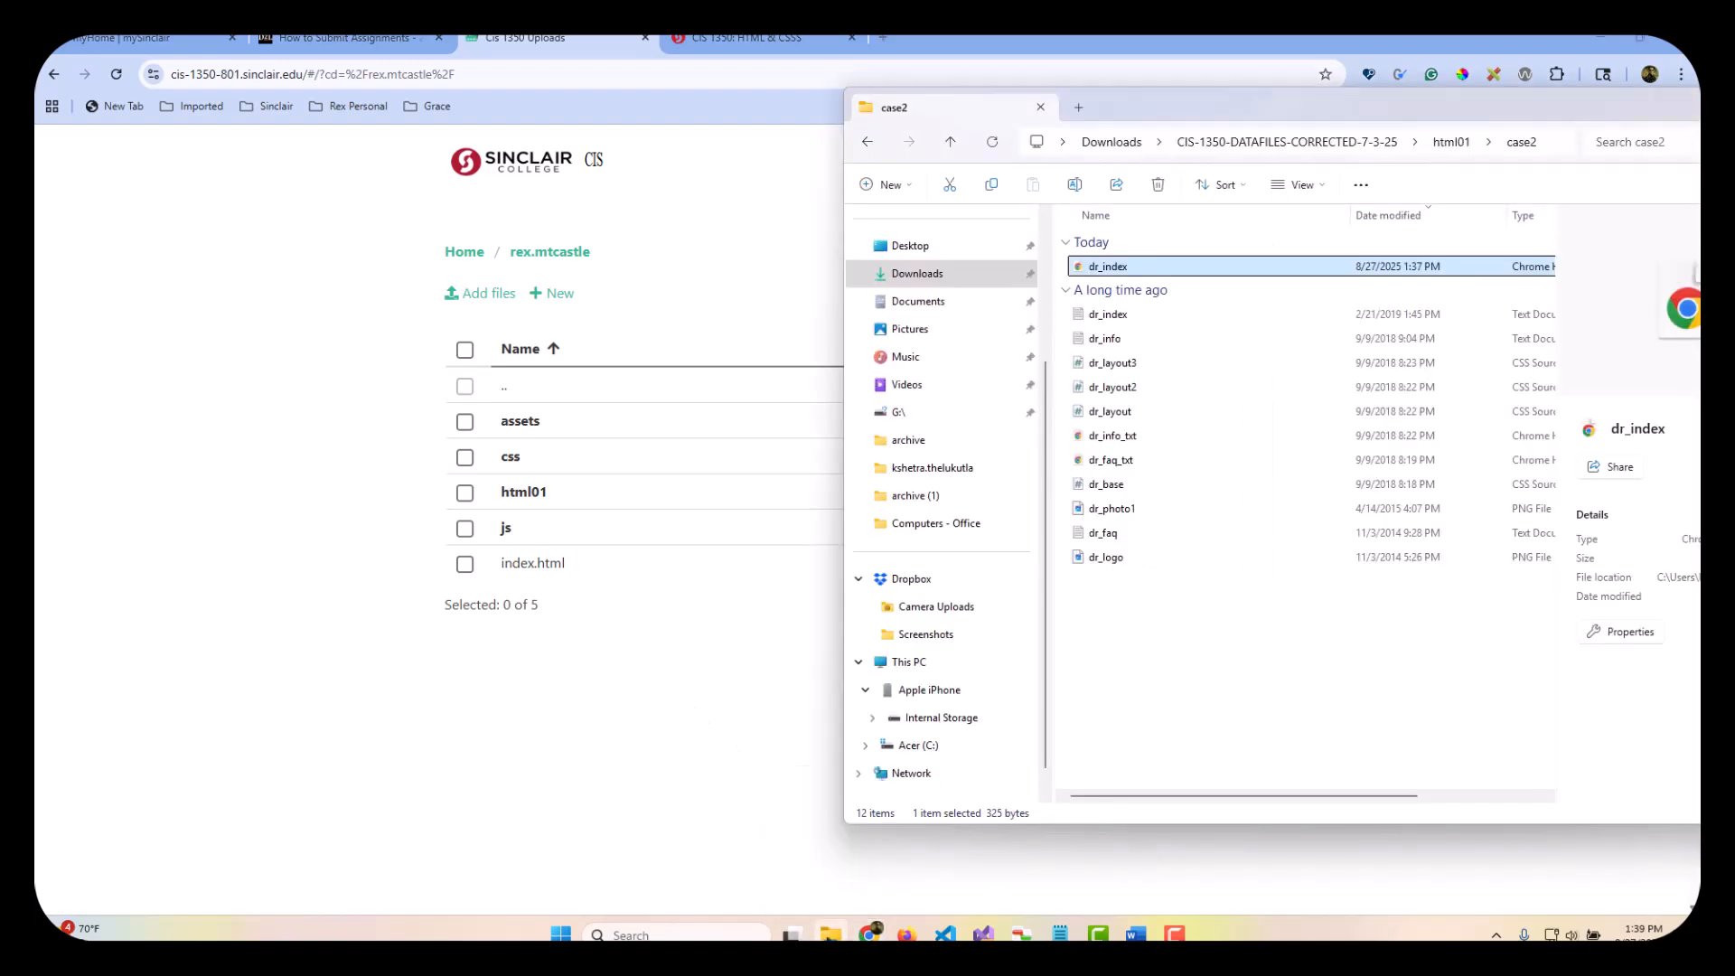
pyautogui.click(1269, 144)
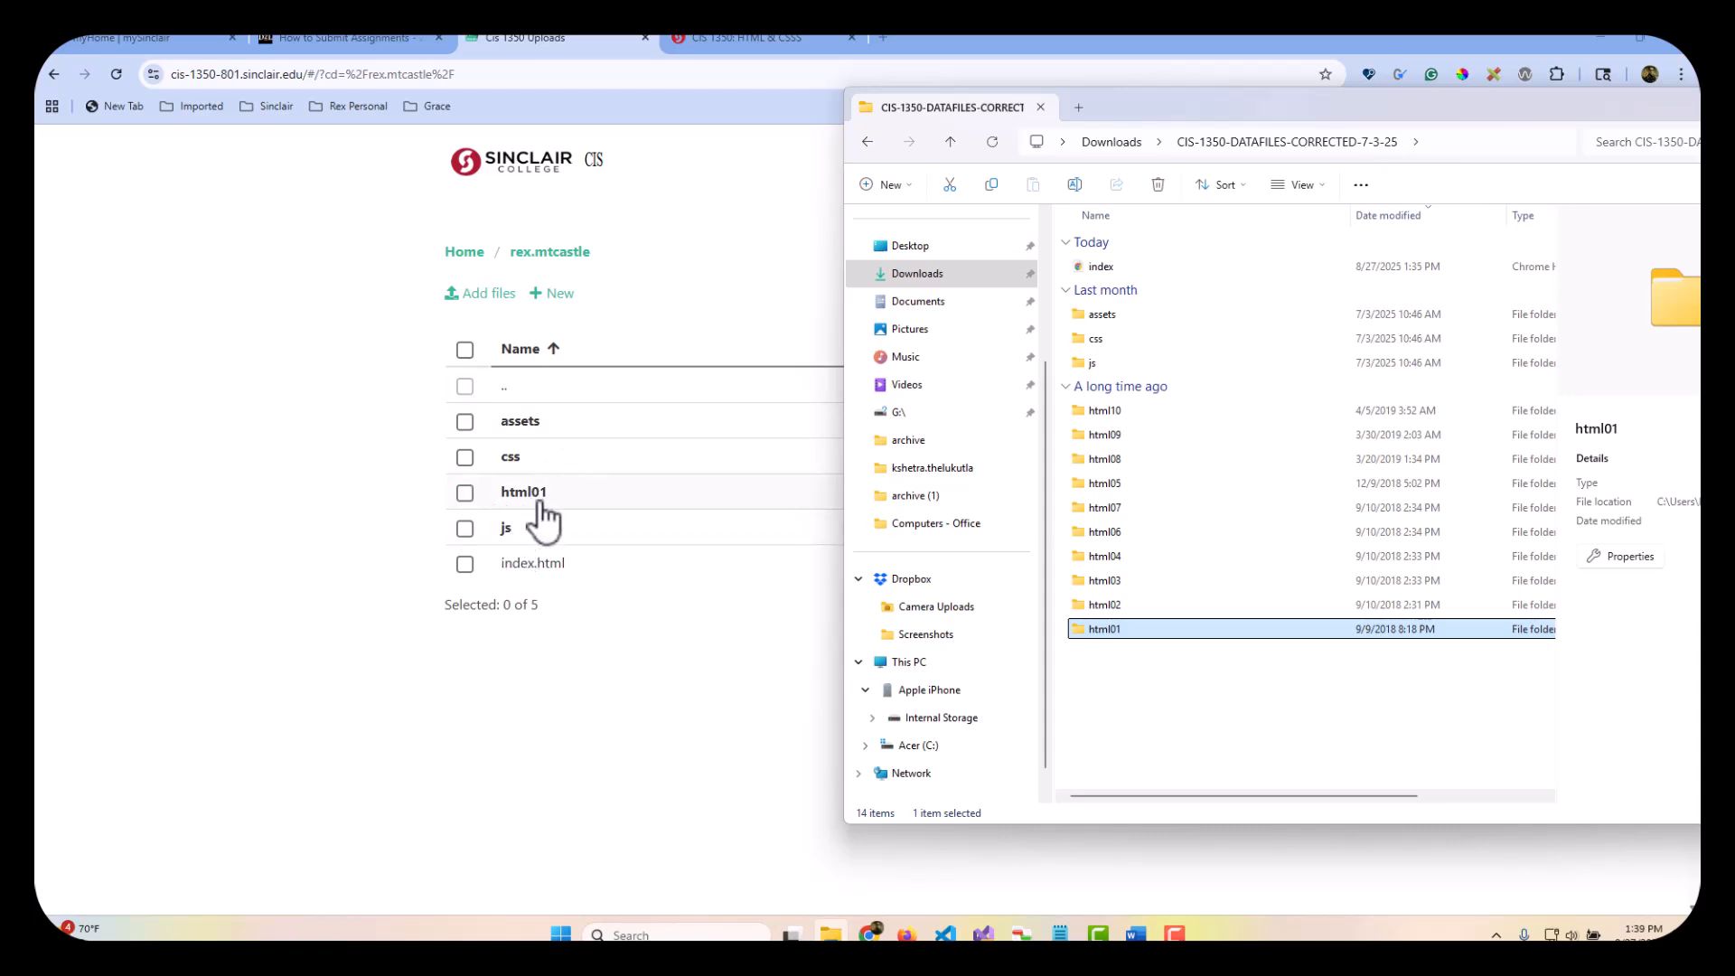
pyautogui.doubleClick(1098, 604)
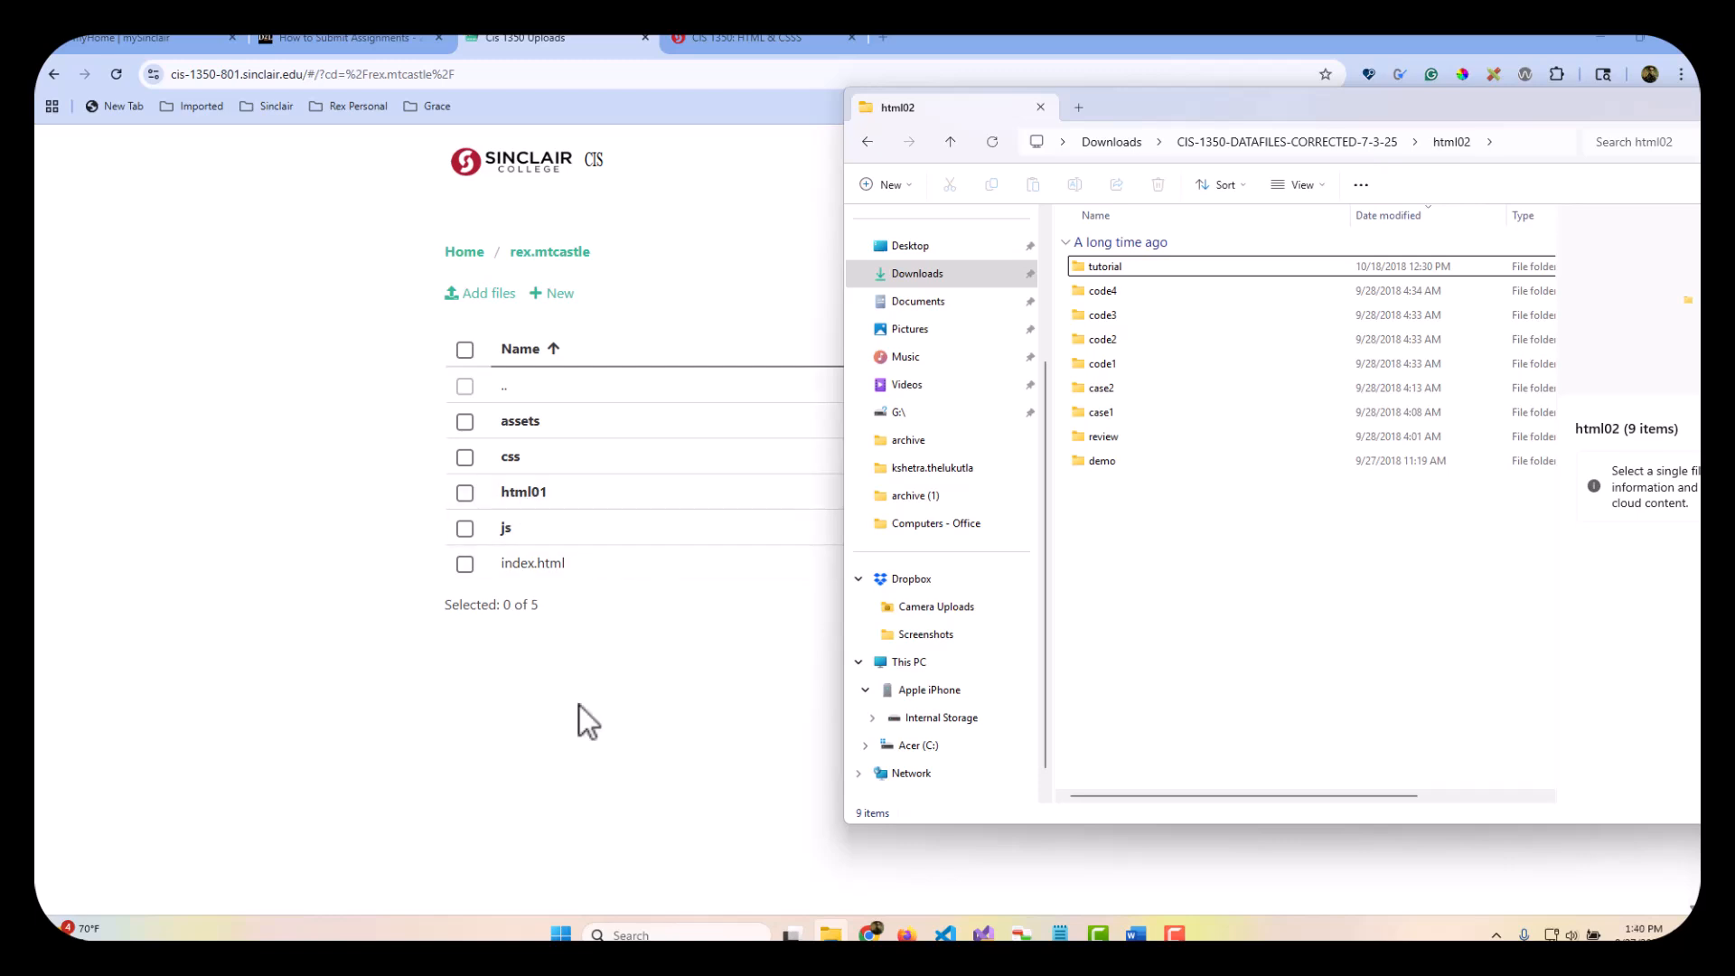
pyautogui.click(583, 736)
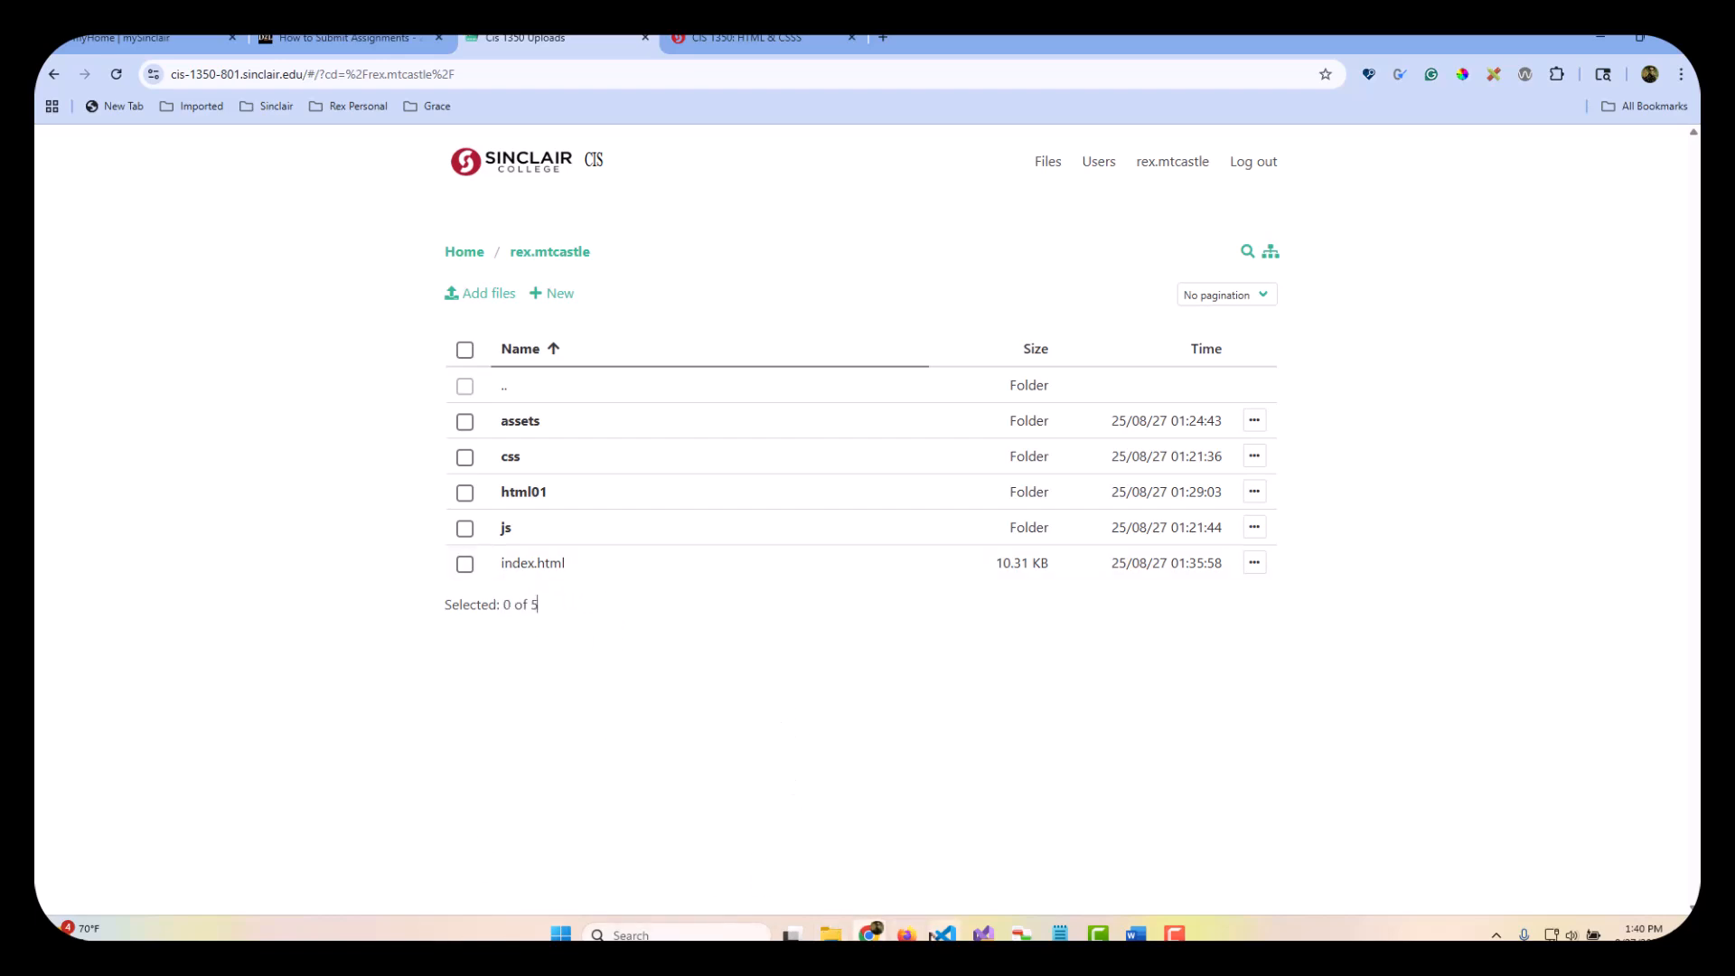
pyautogui.click(940, 934)
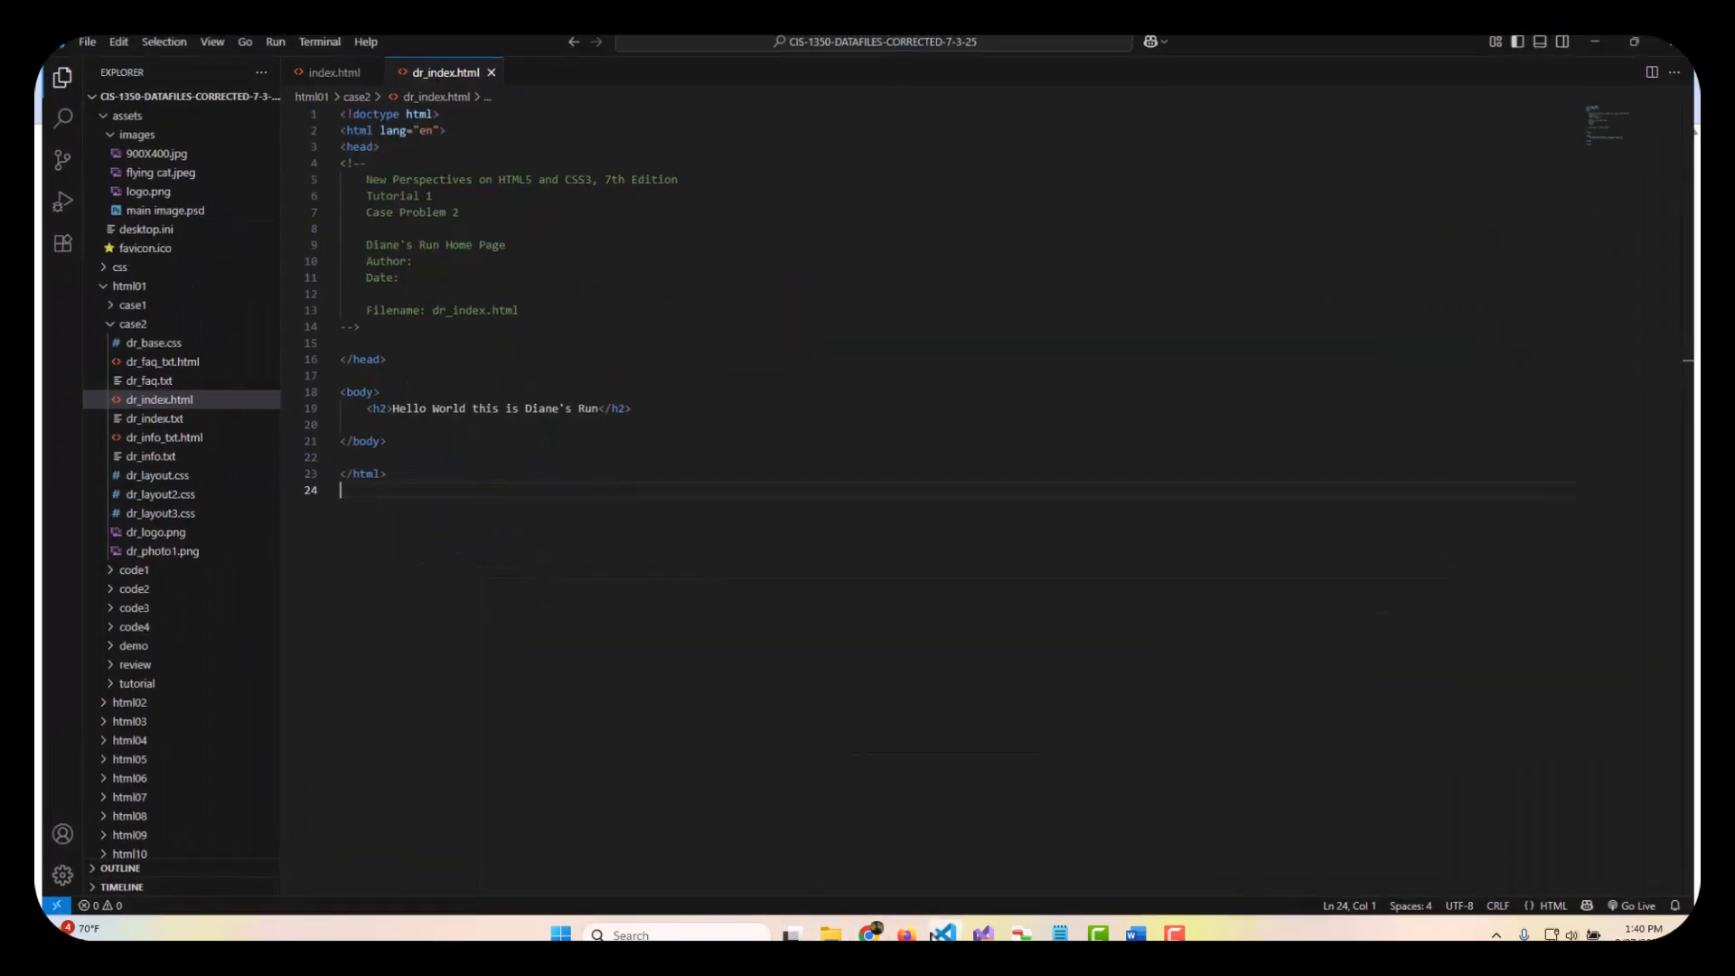
# Step: Close dr_index.html and place the caret after rex.mtcastle/ in line 50's Chapter 02 URL
pyautogui.click(487, 66)
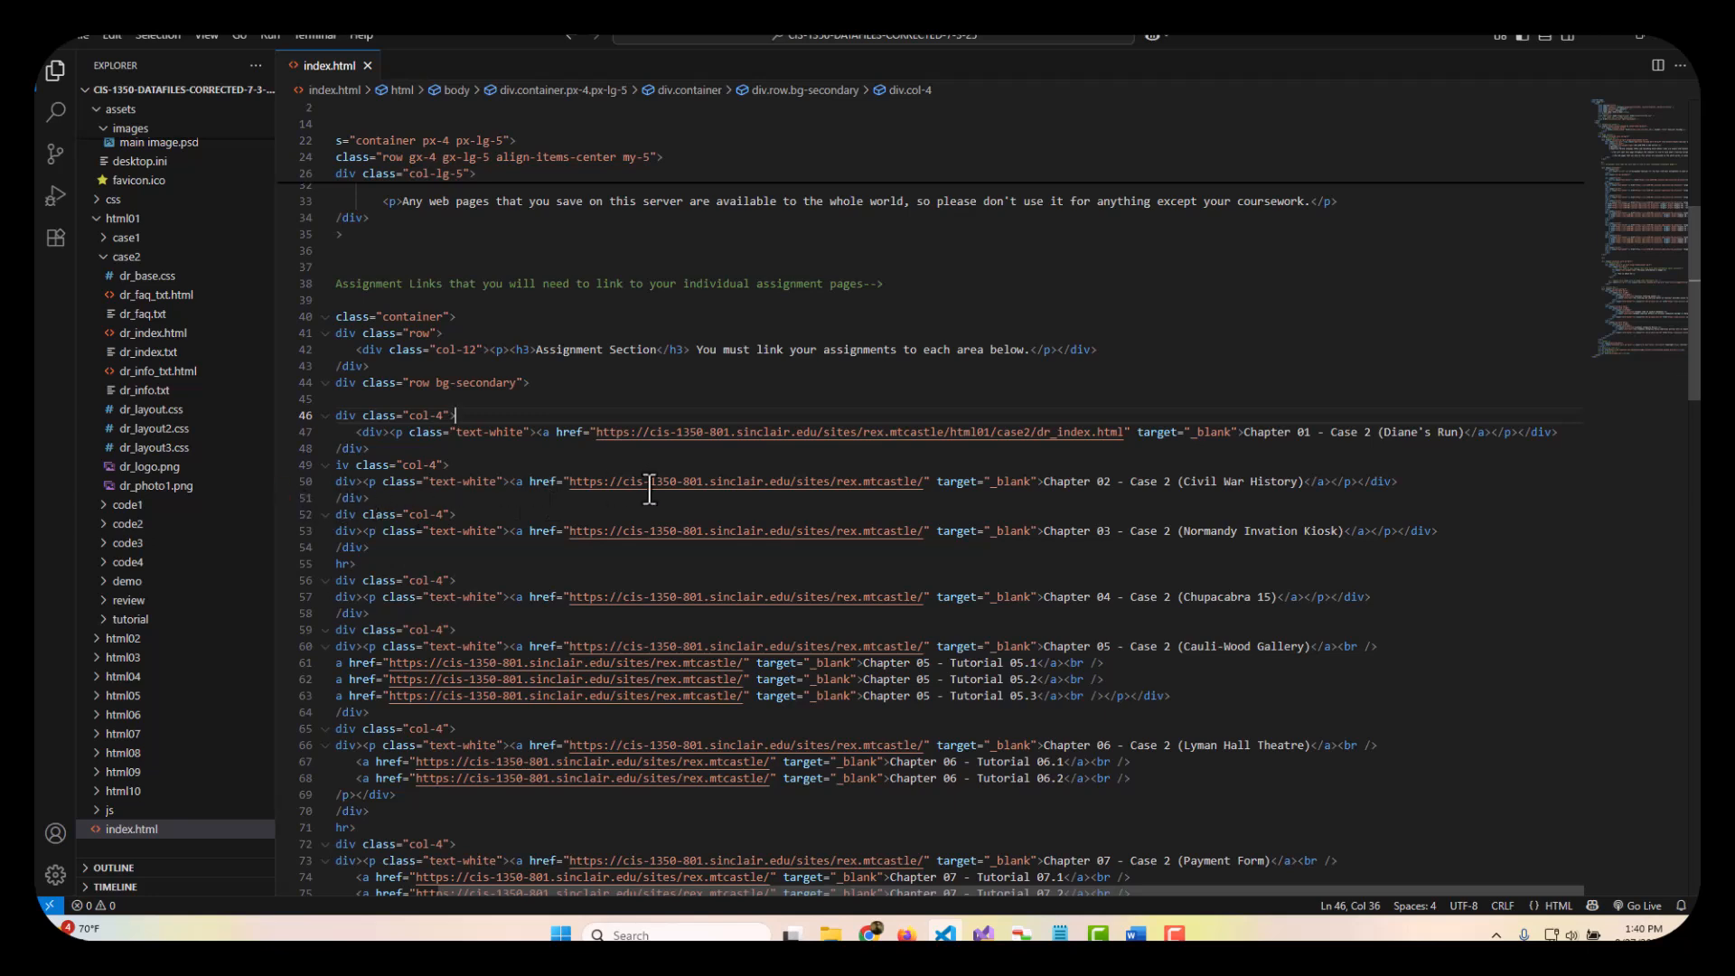
pyautogui.click(1039, 485)
pyautogui.moveTo(1041, 486); pyautogui.dragTo(1270, 486)
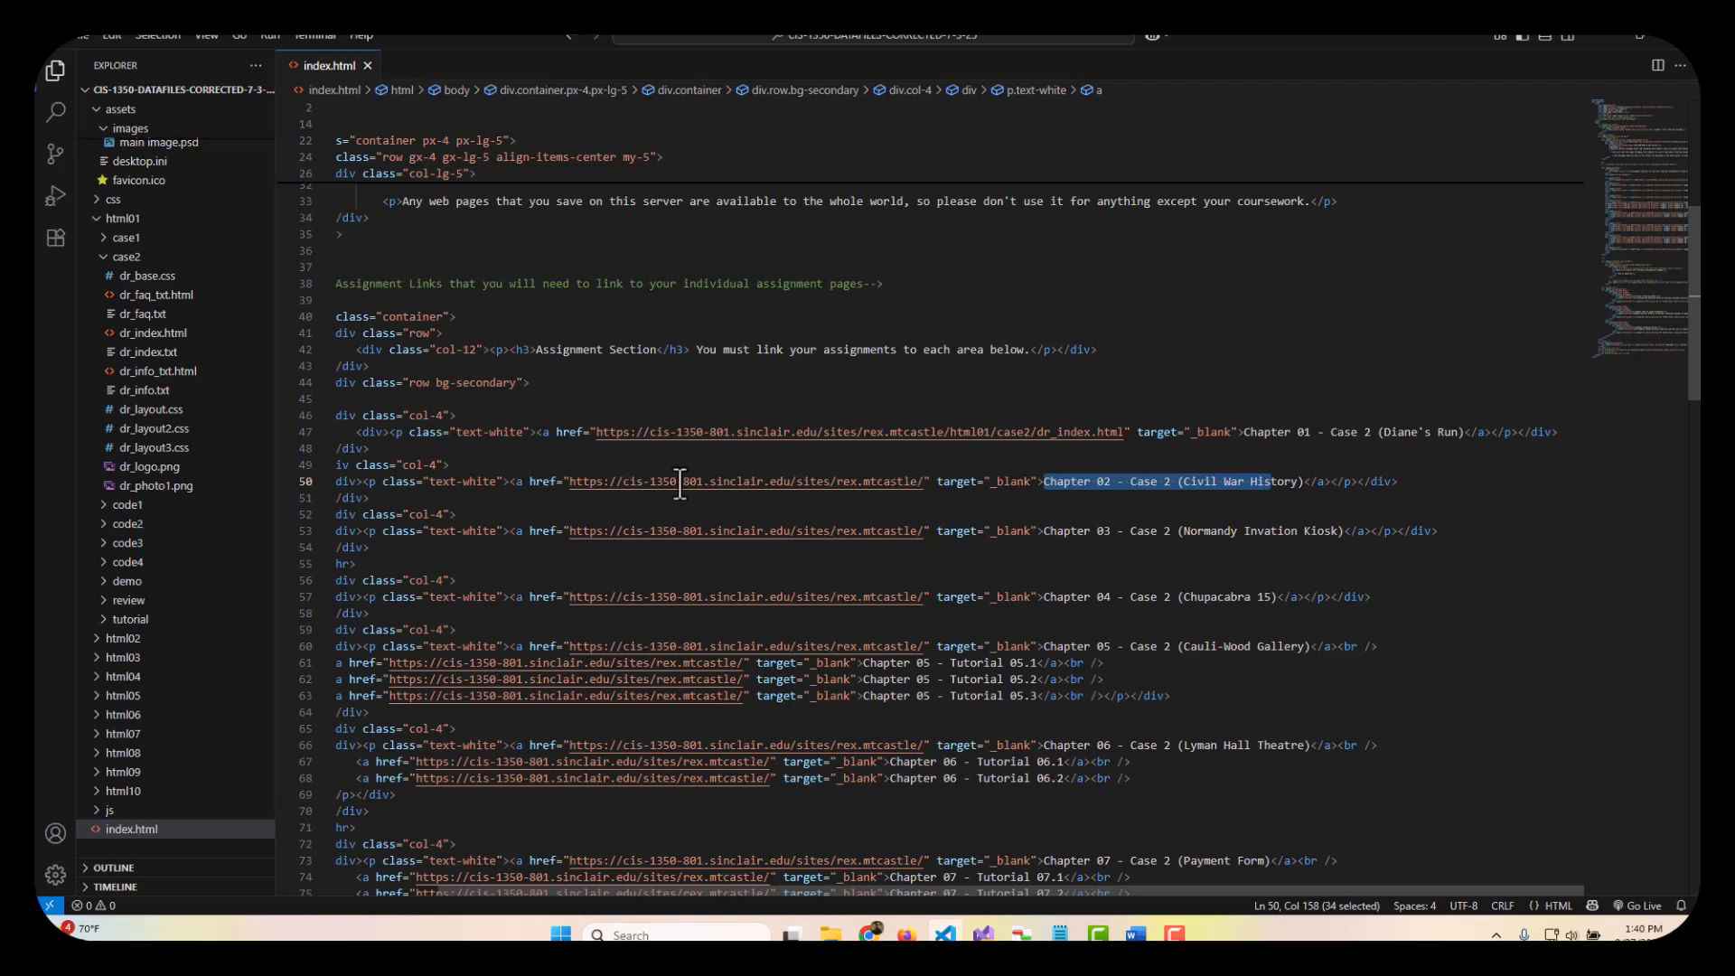
pyautogui.moveTo(570, 482); pyautogui.dragTo(888, 479)
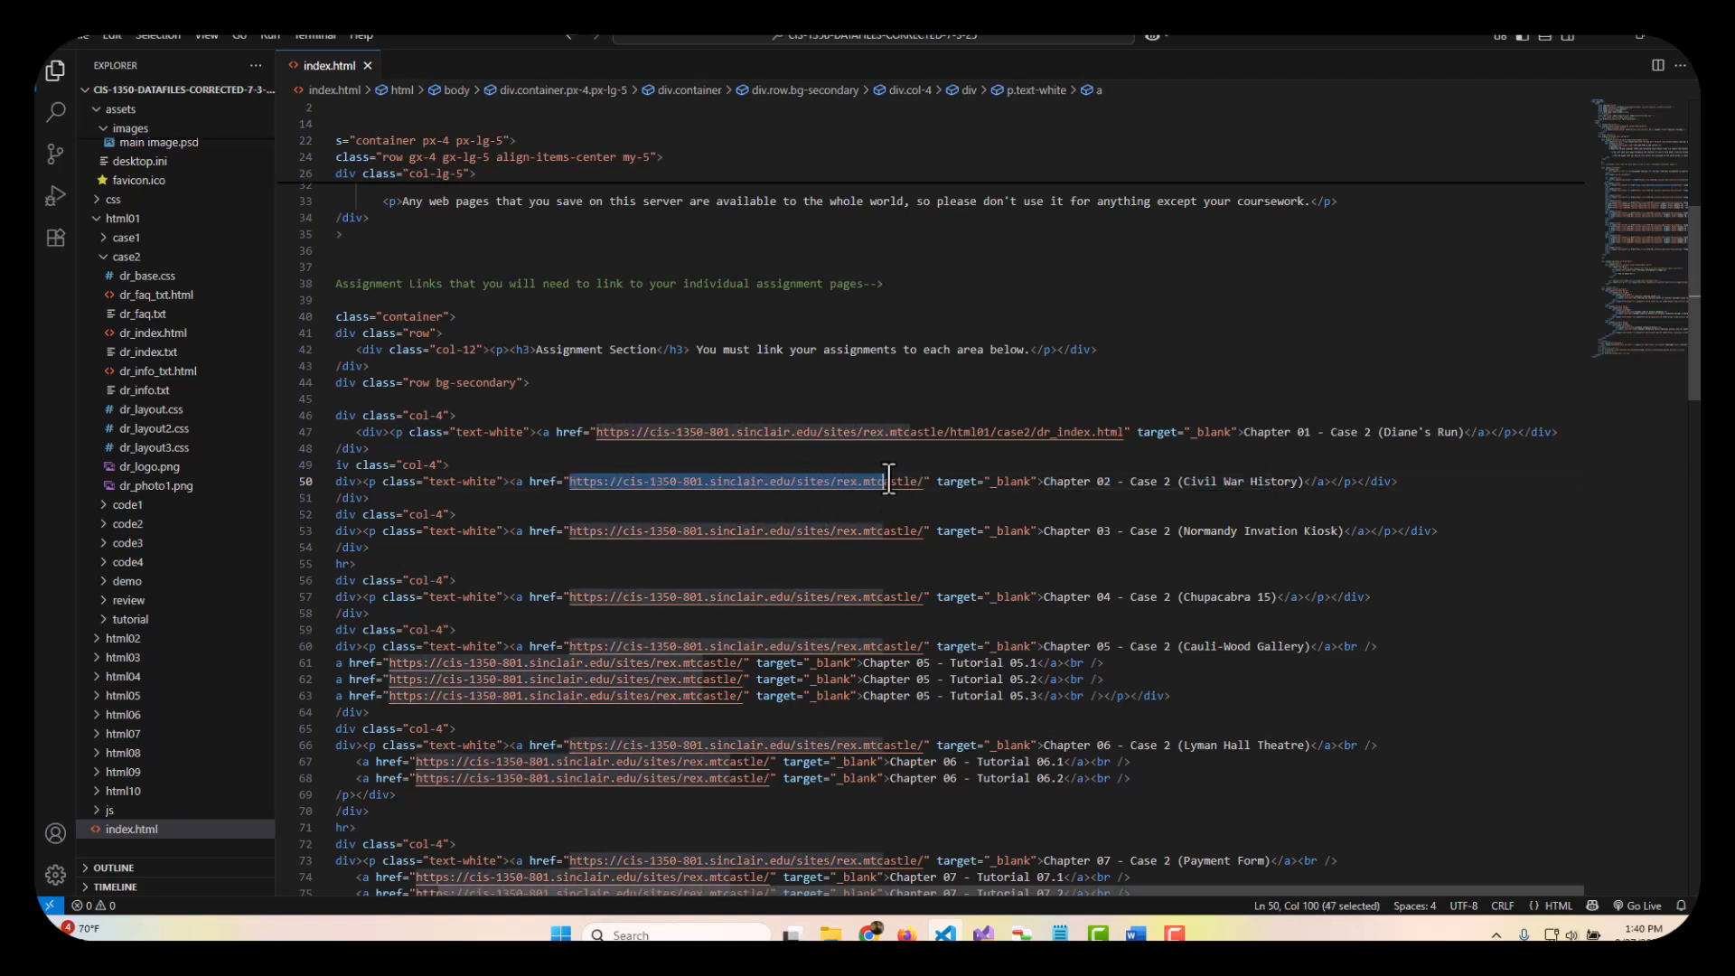
pyautogui.click(877, 510)
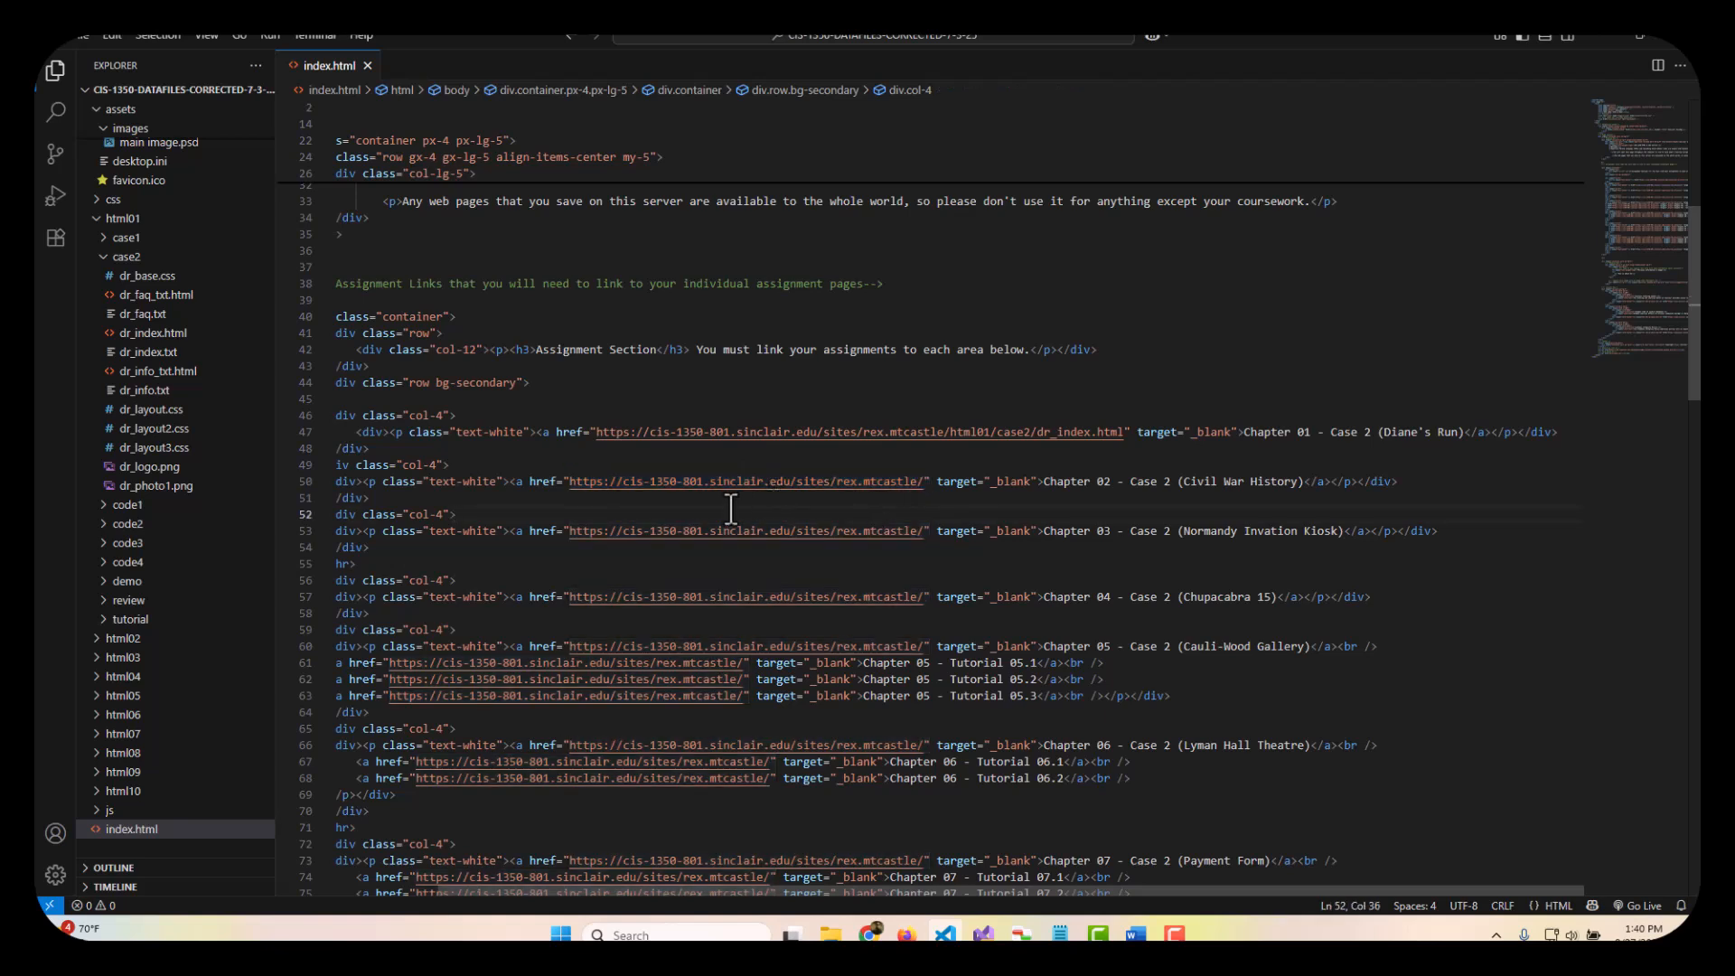
pyautogui.moveTo(683, 482); pyautogui.dragTo(700, 488)
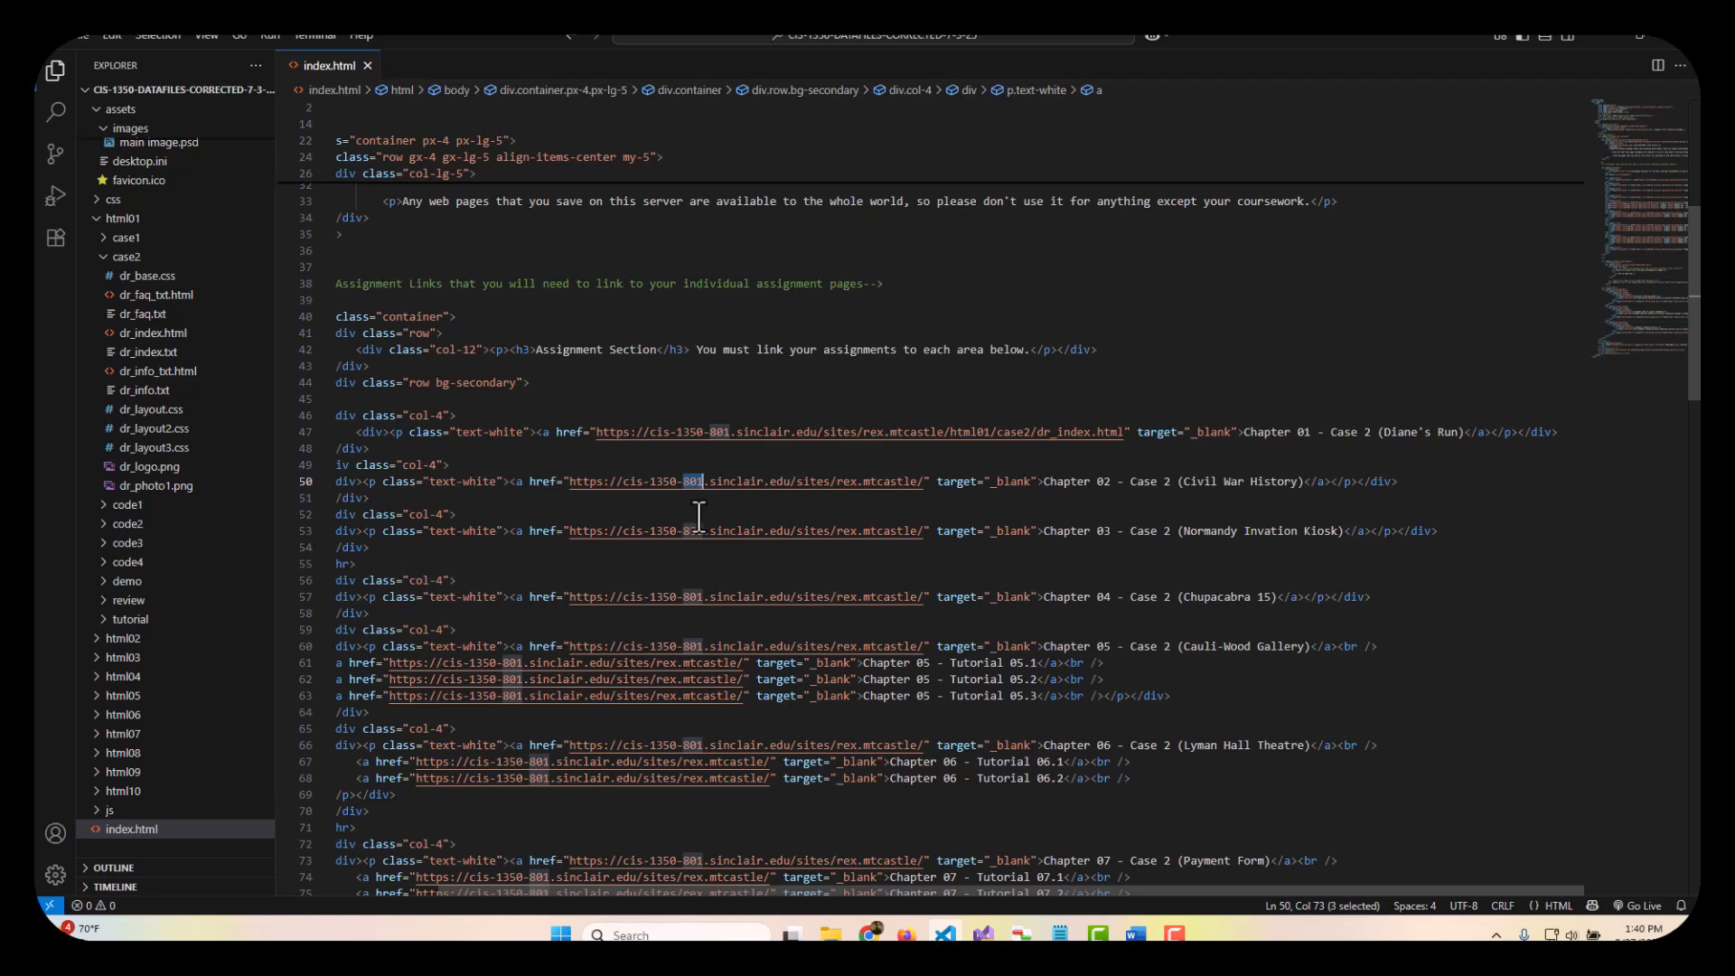
pyautogui.click(840, 499)
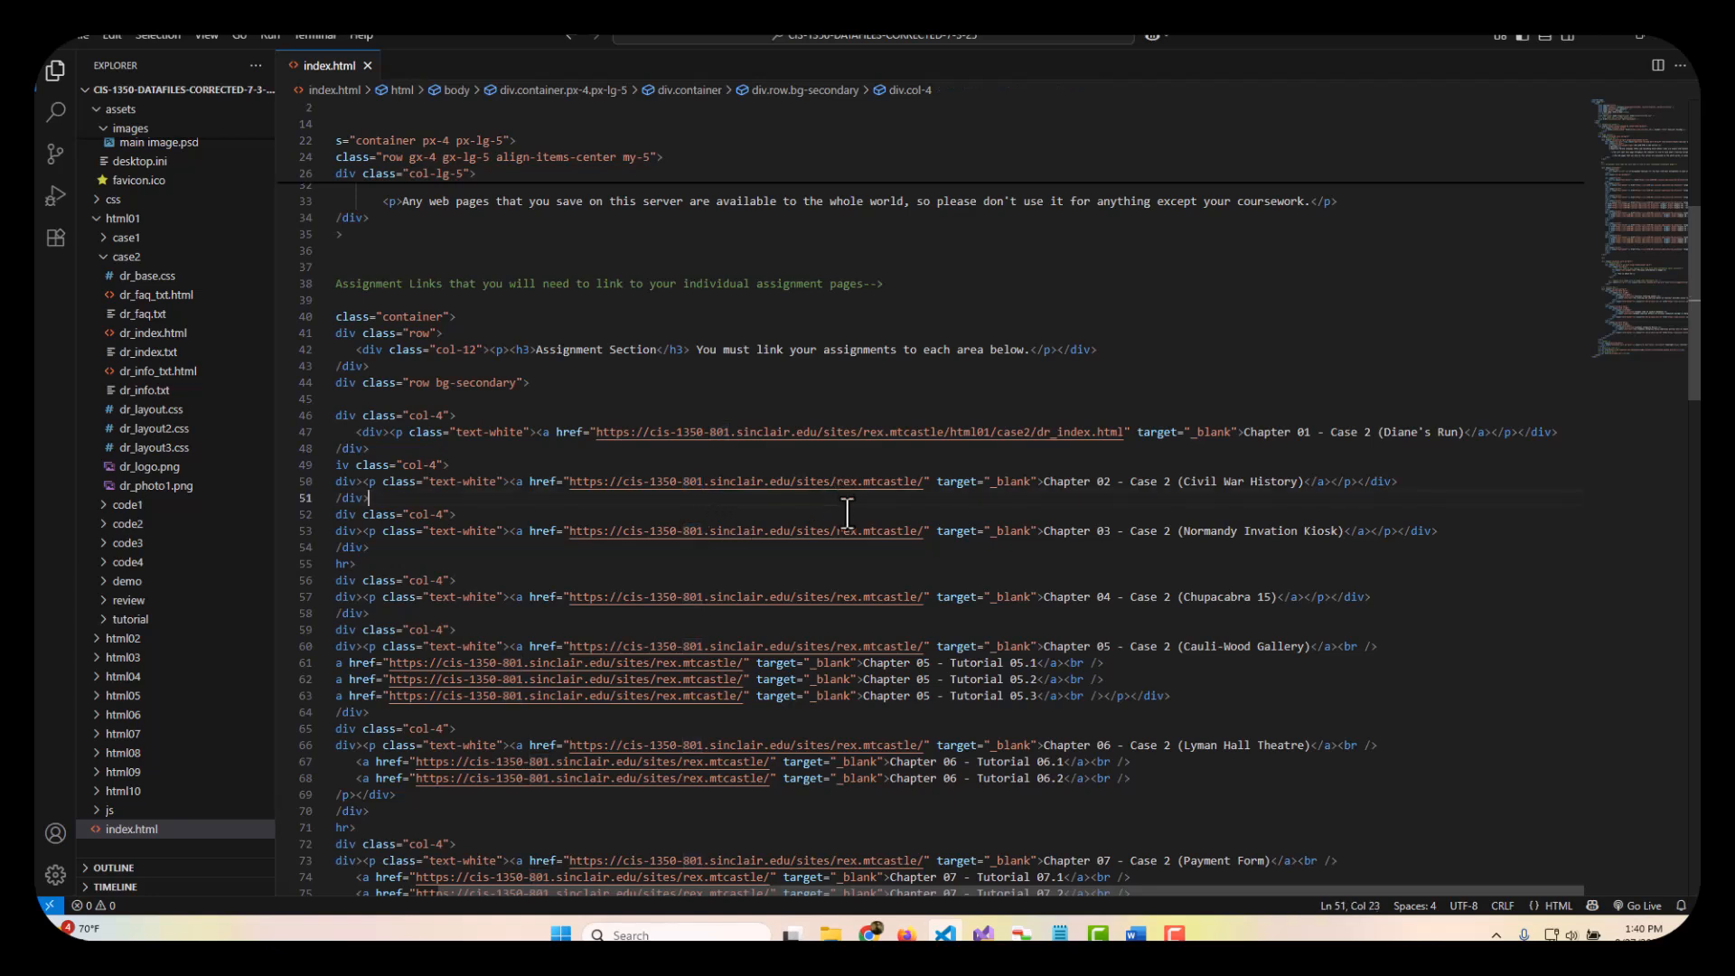
pyautogui.moveTo(836, 482); pyautogui.dragTo(917, 482)
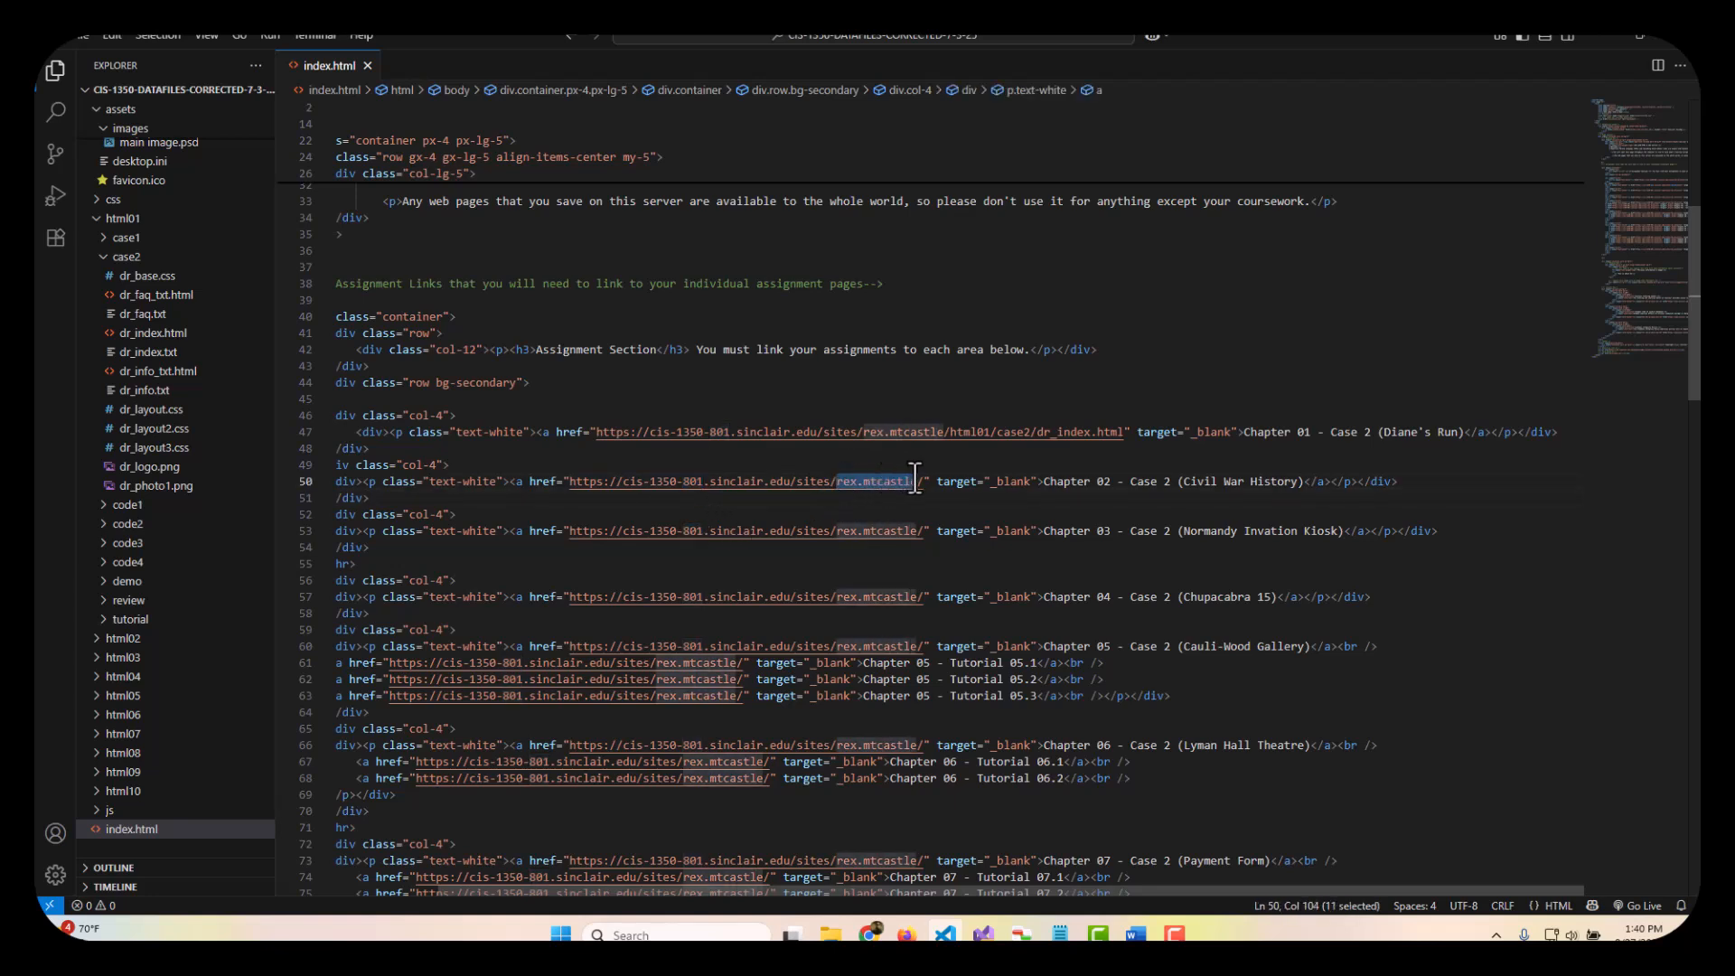
pyautogui.click(919, 482)
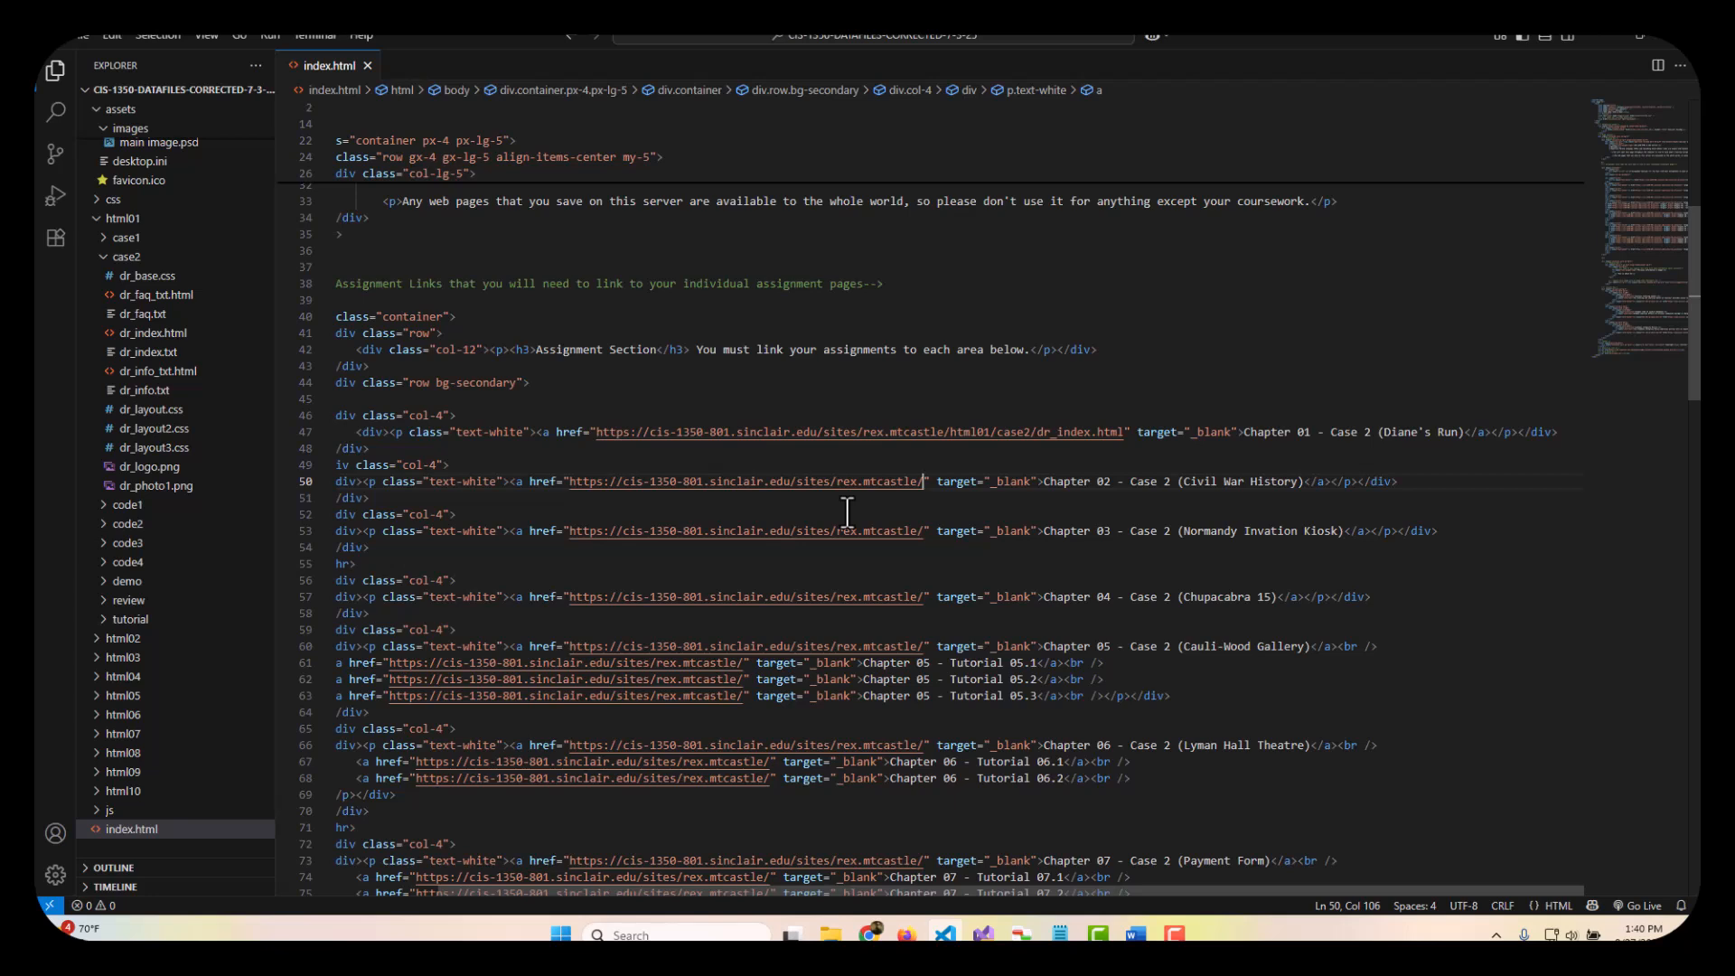
# Step: Complete the Chapter 02 link URL with html02/case2/cw_home.html
pyautogui.write('html')
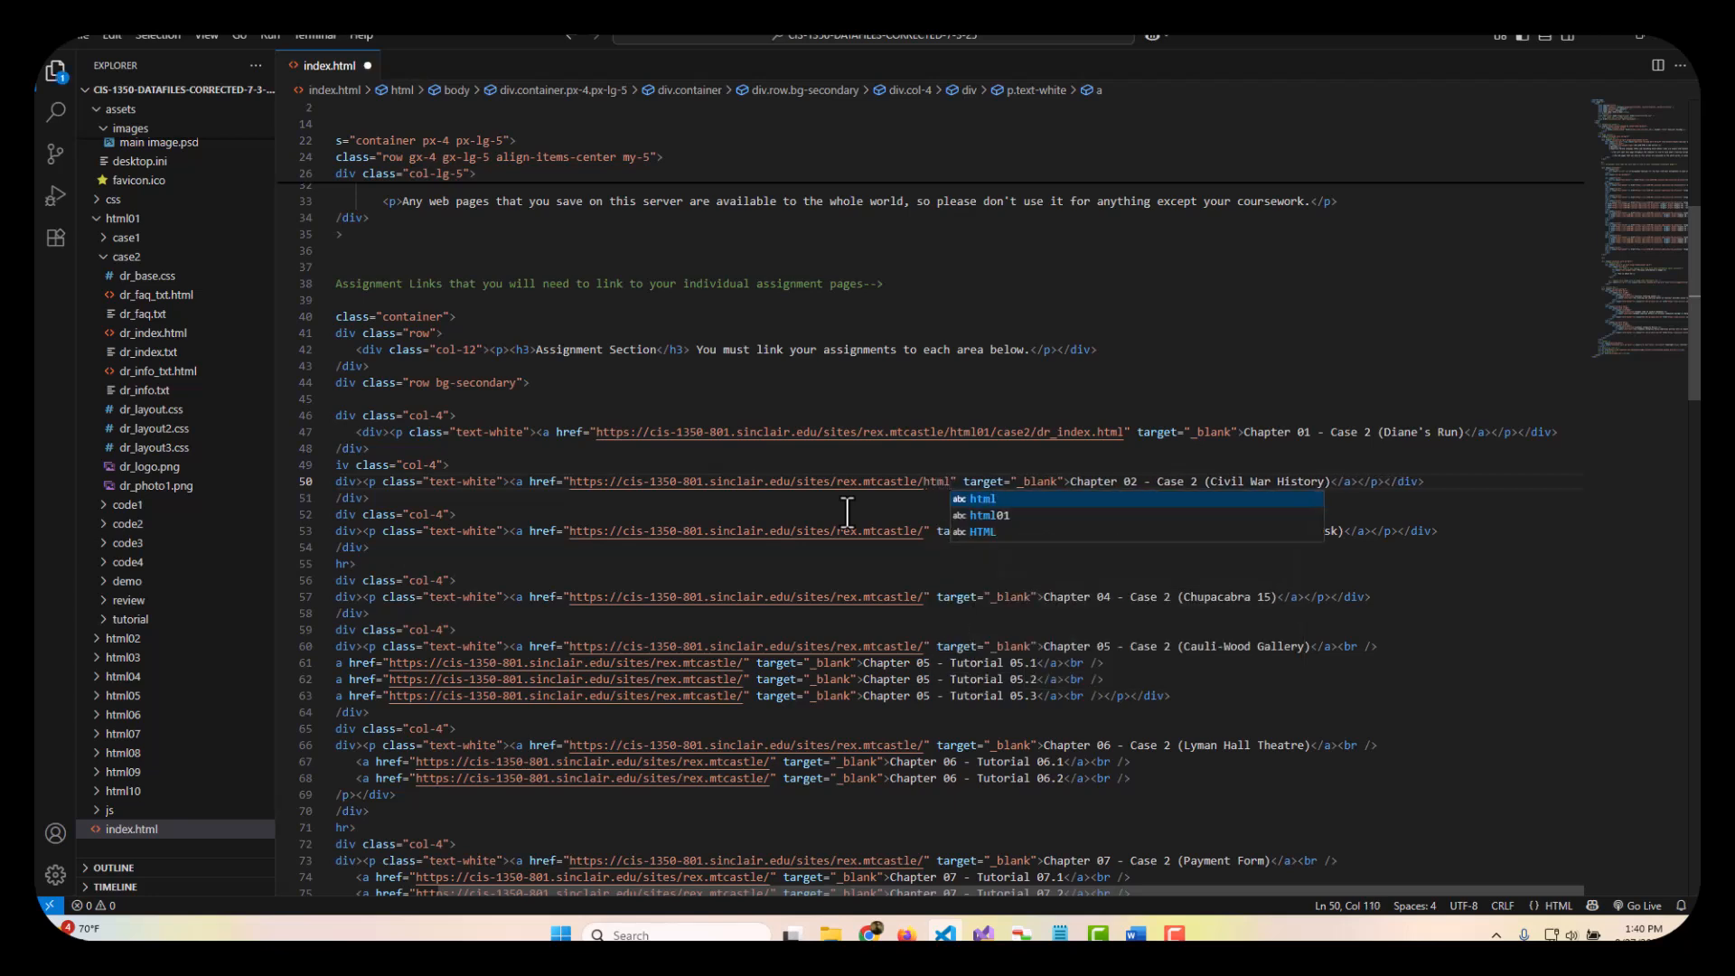
pyautogui.write('02/')
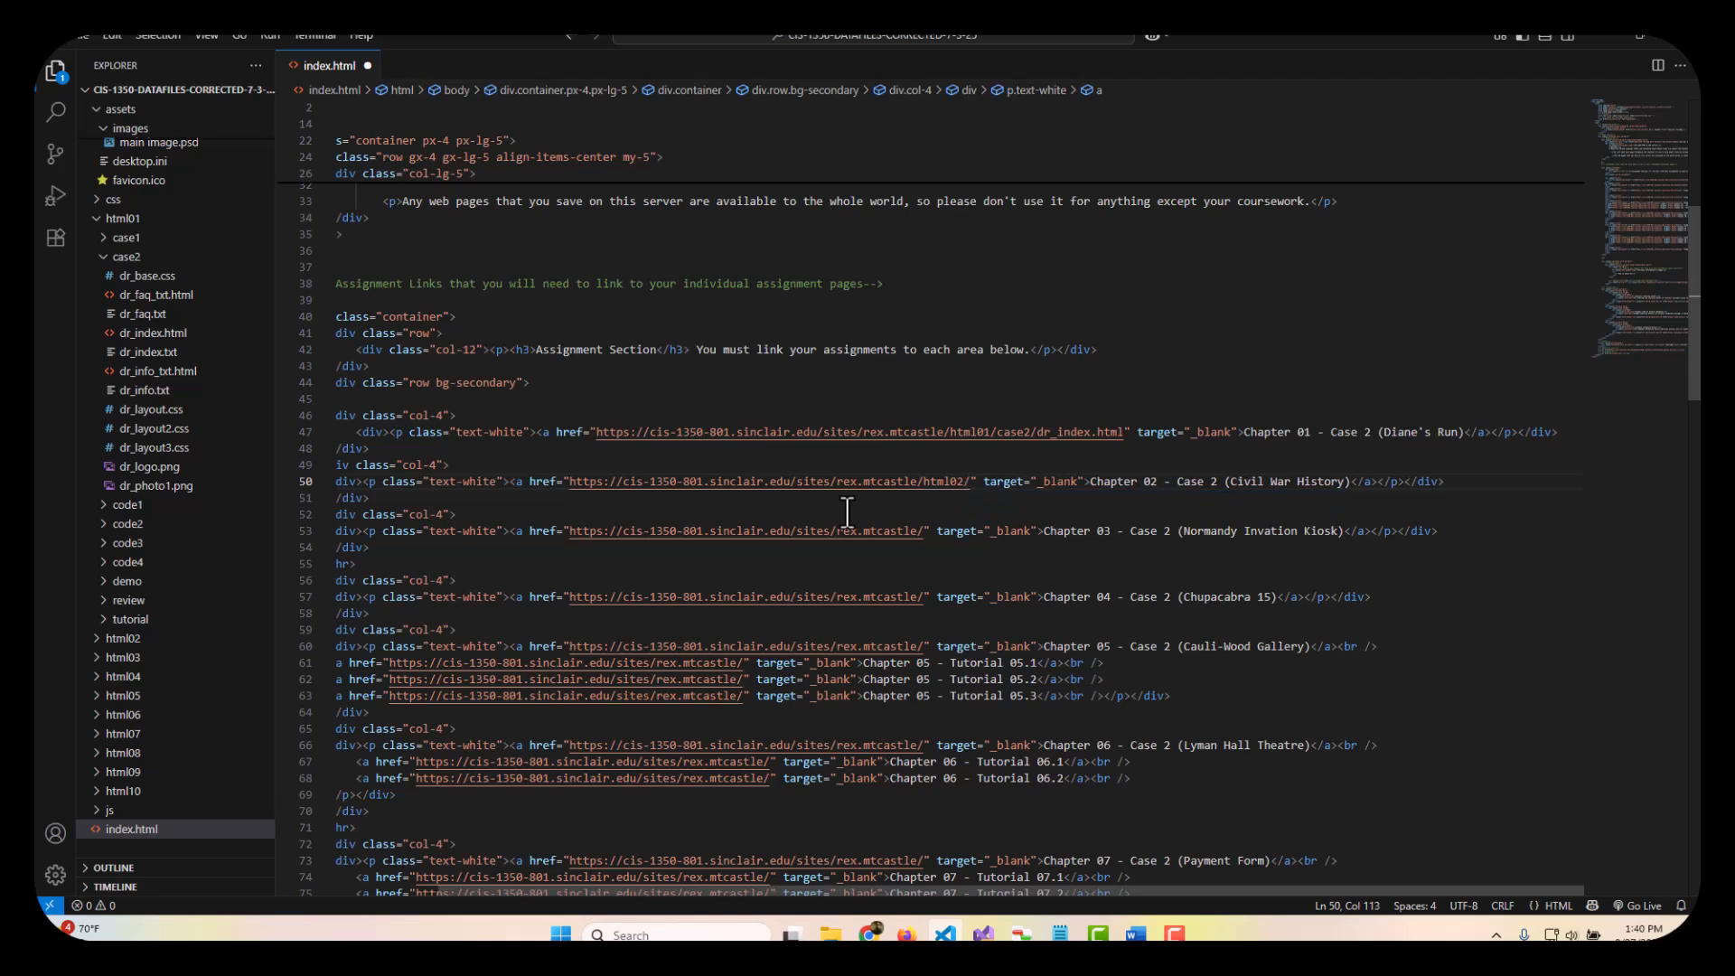
pyautogui.write('case2')
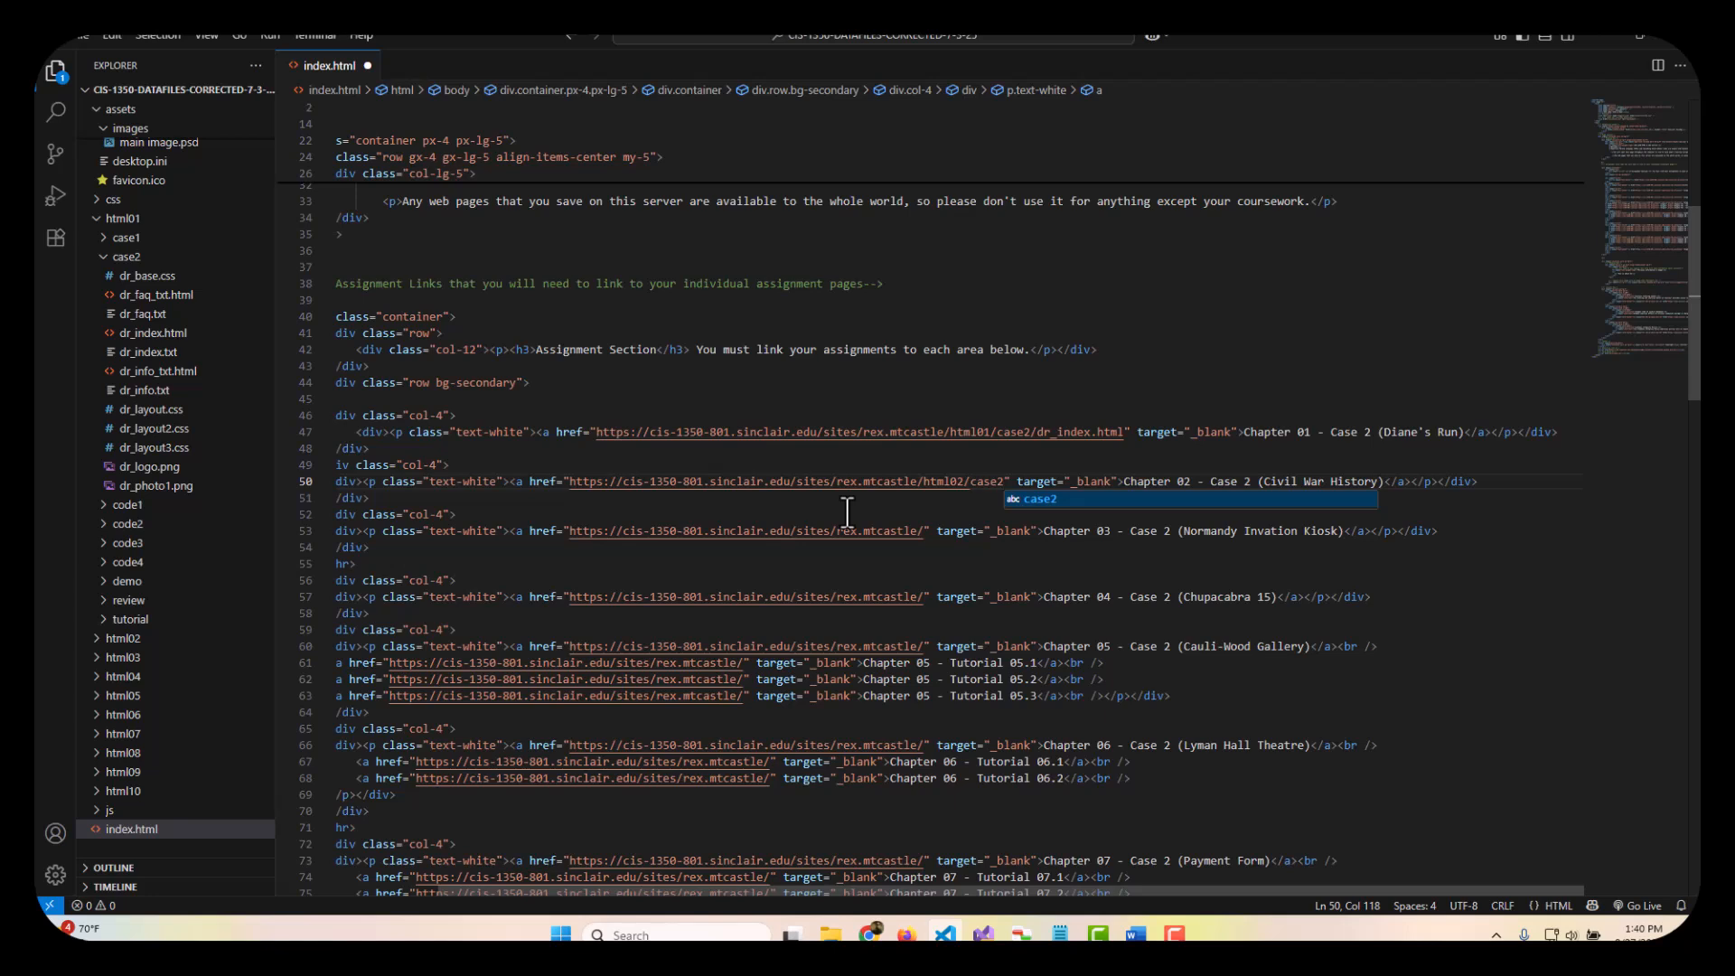
pyautogui.write('/')
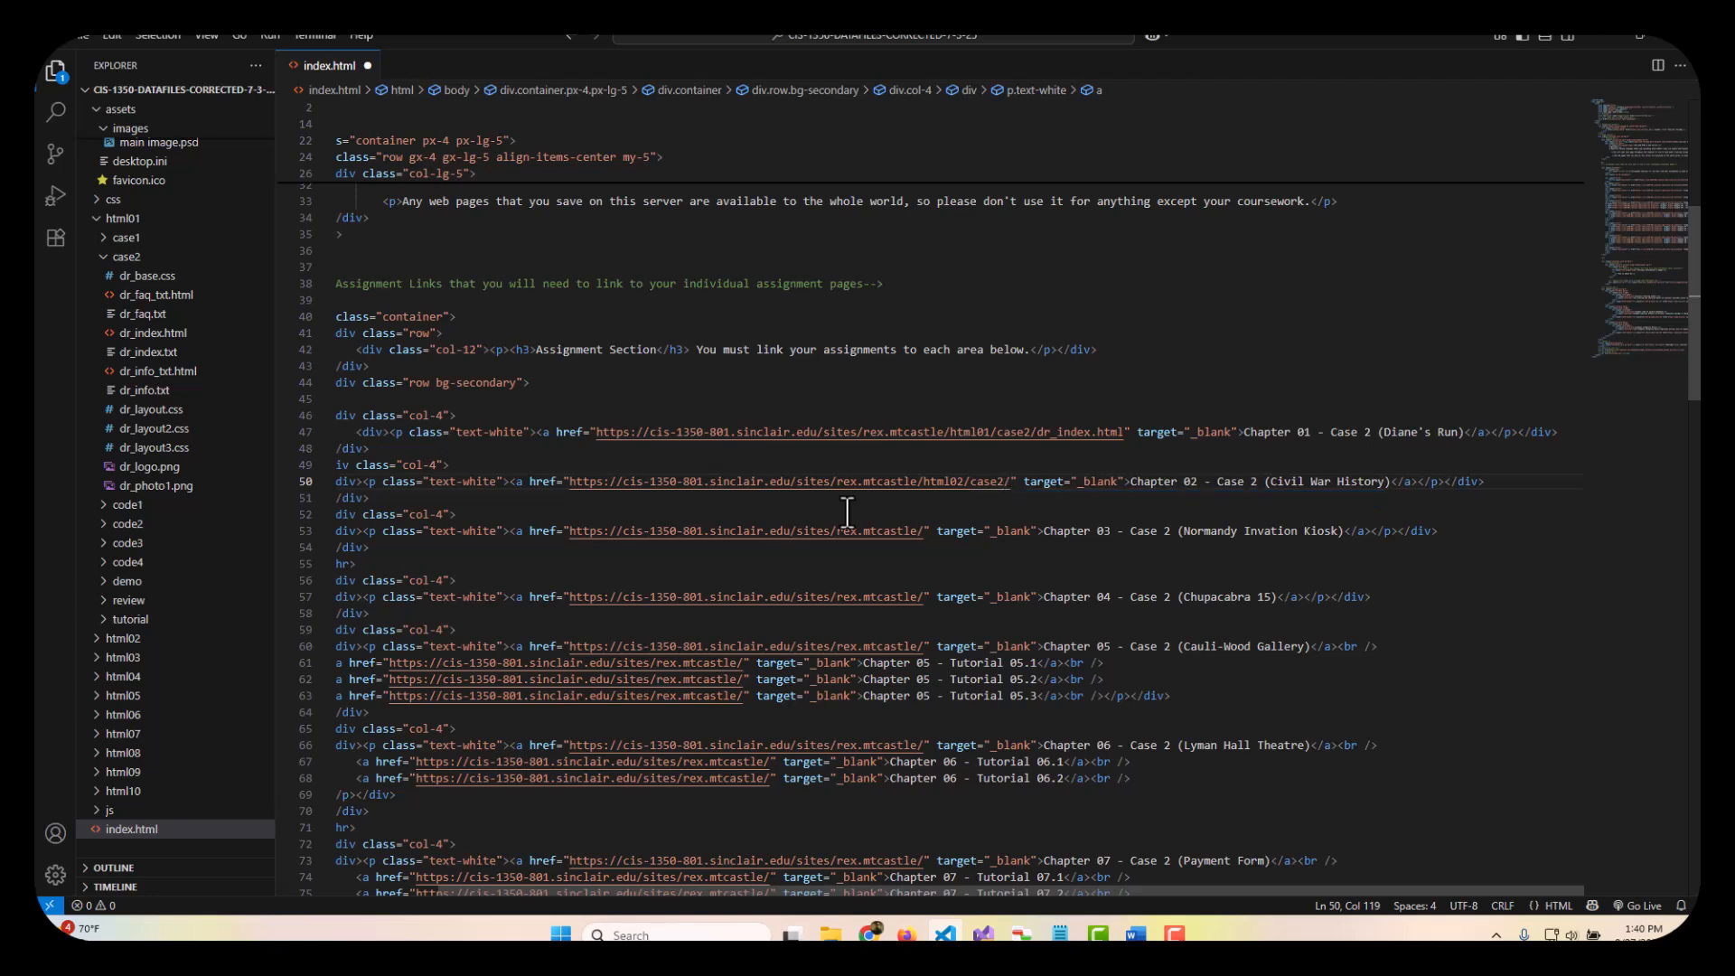
pyautogui.write('test.')
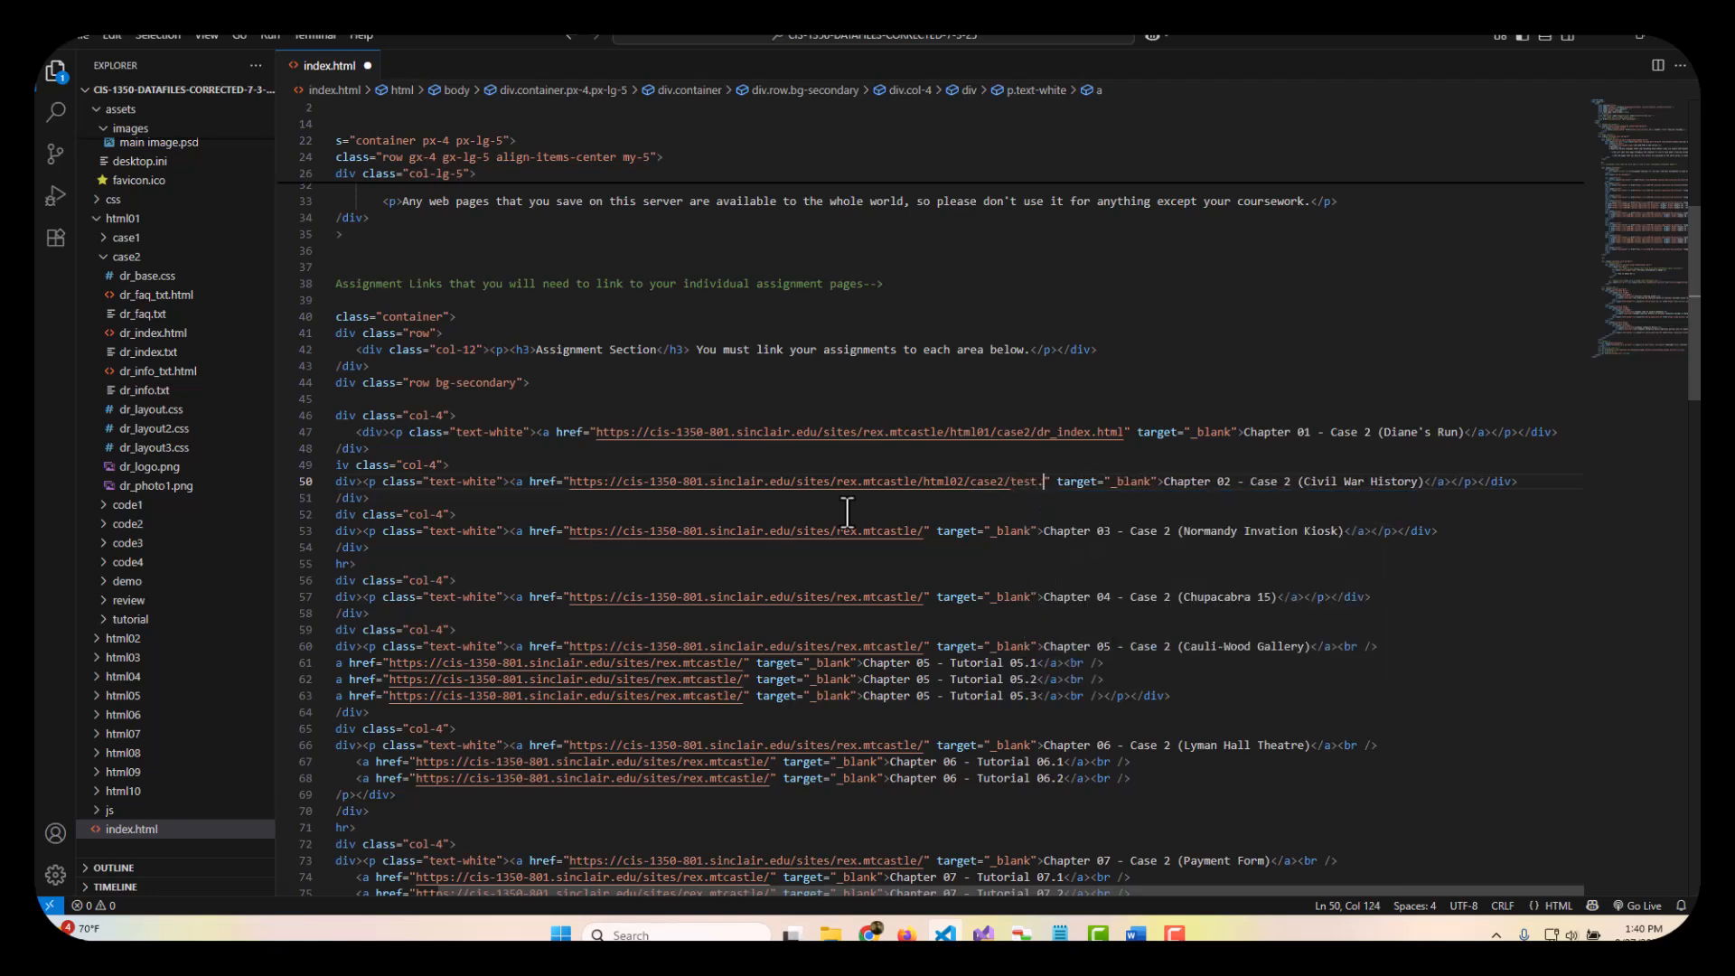
pyautogui.write('html')
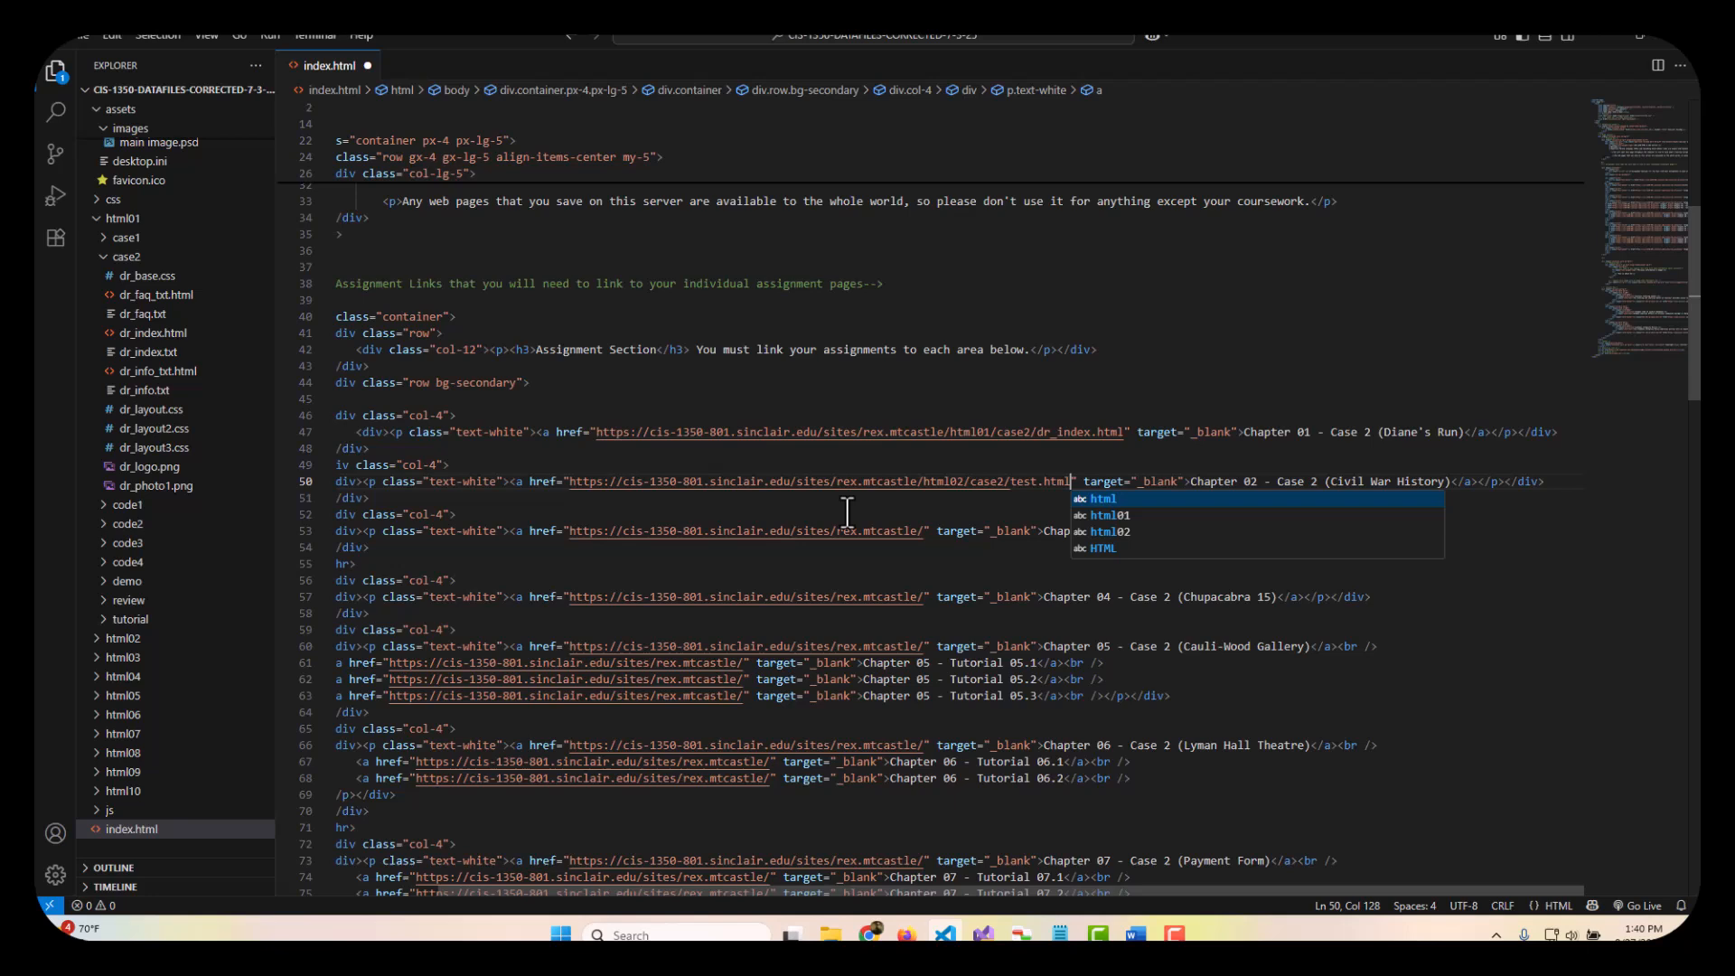
pyautogui.click(1029, 477)
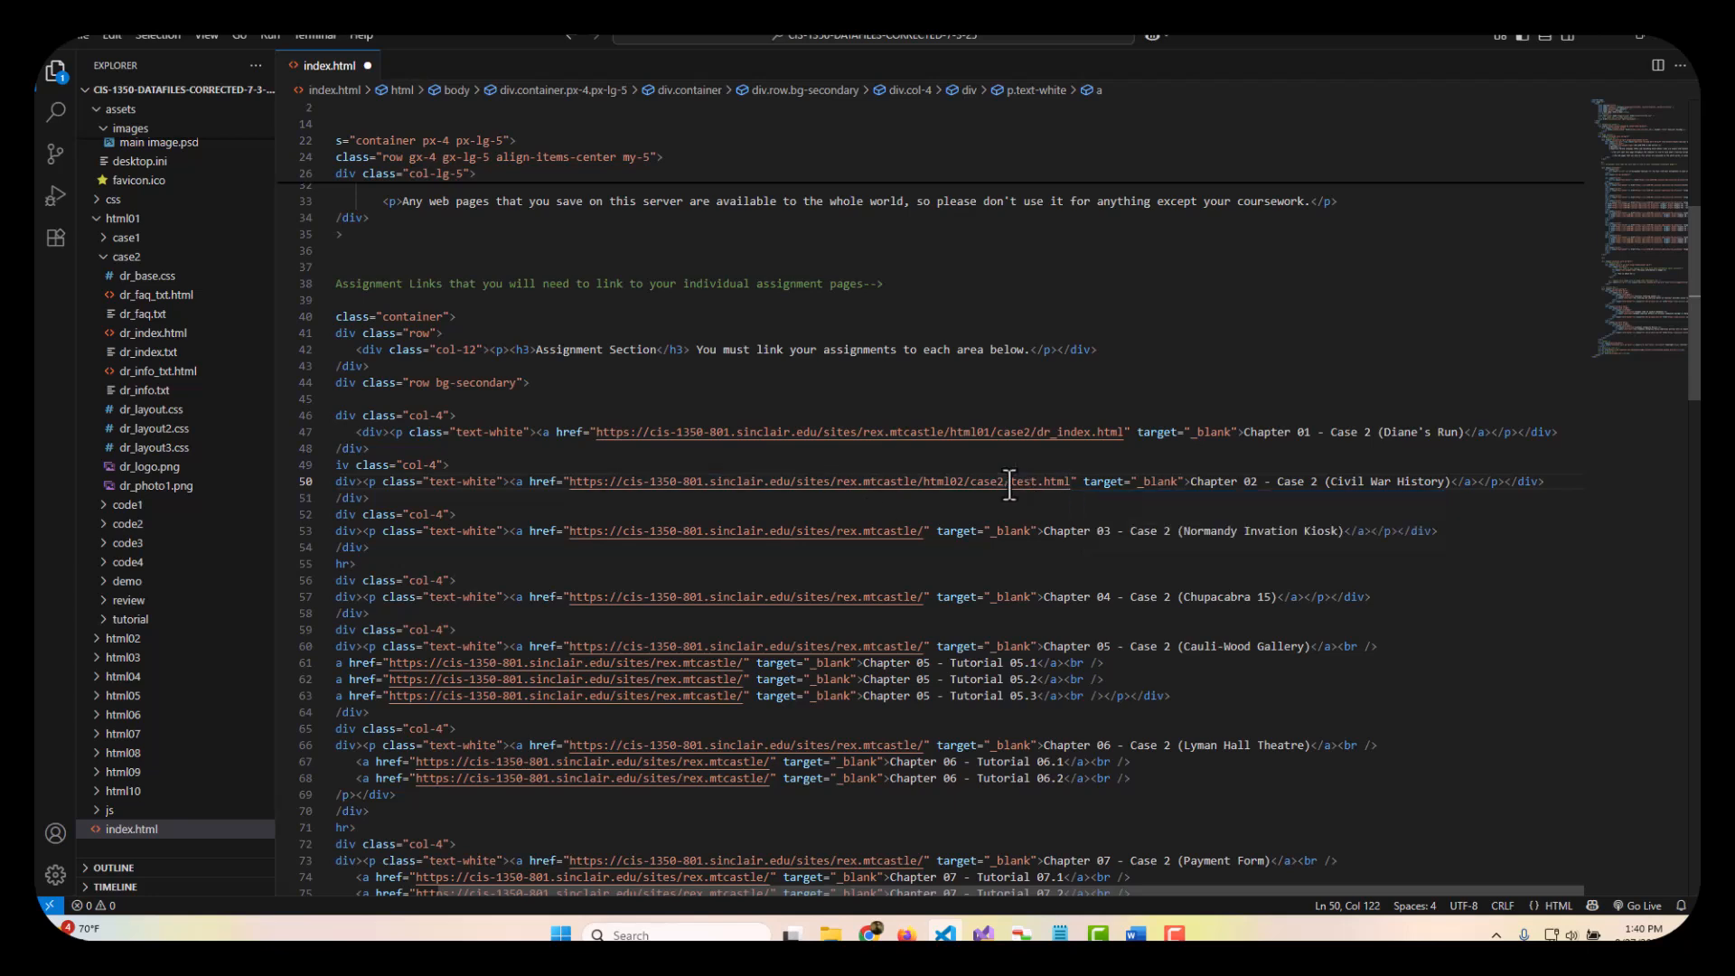
pyautogui.doubleClick(1018, 482)
pyautogui.write('c')
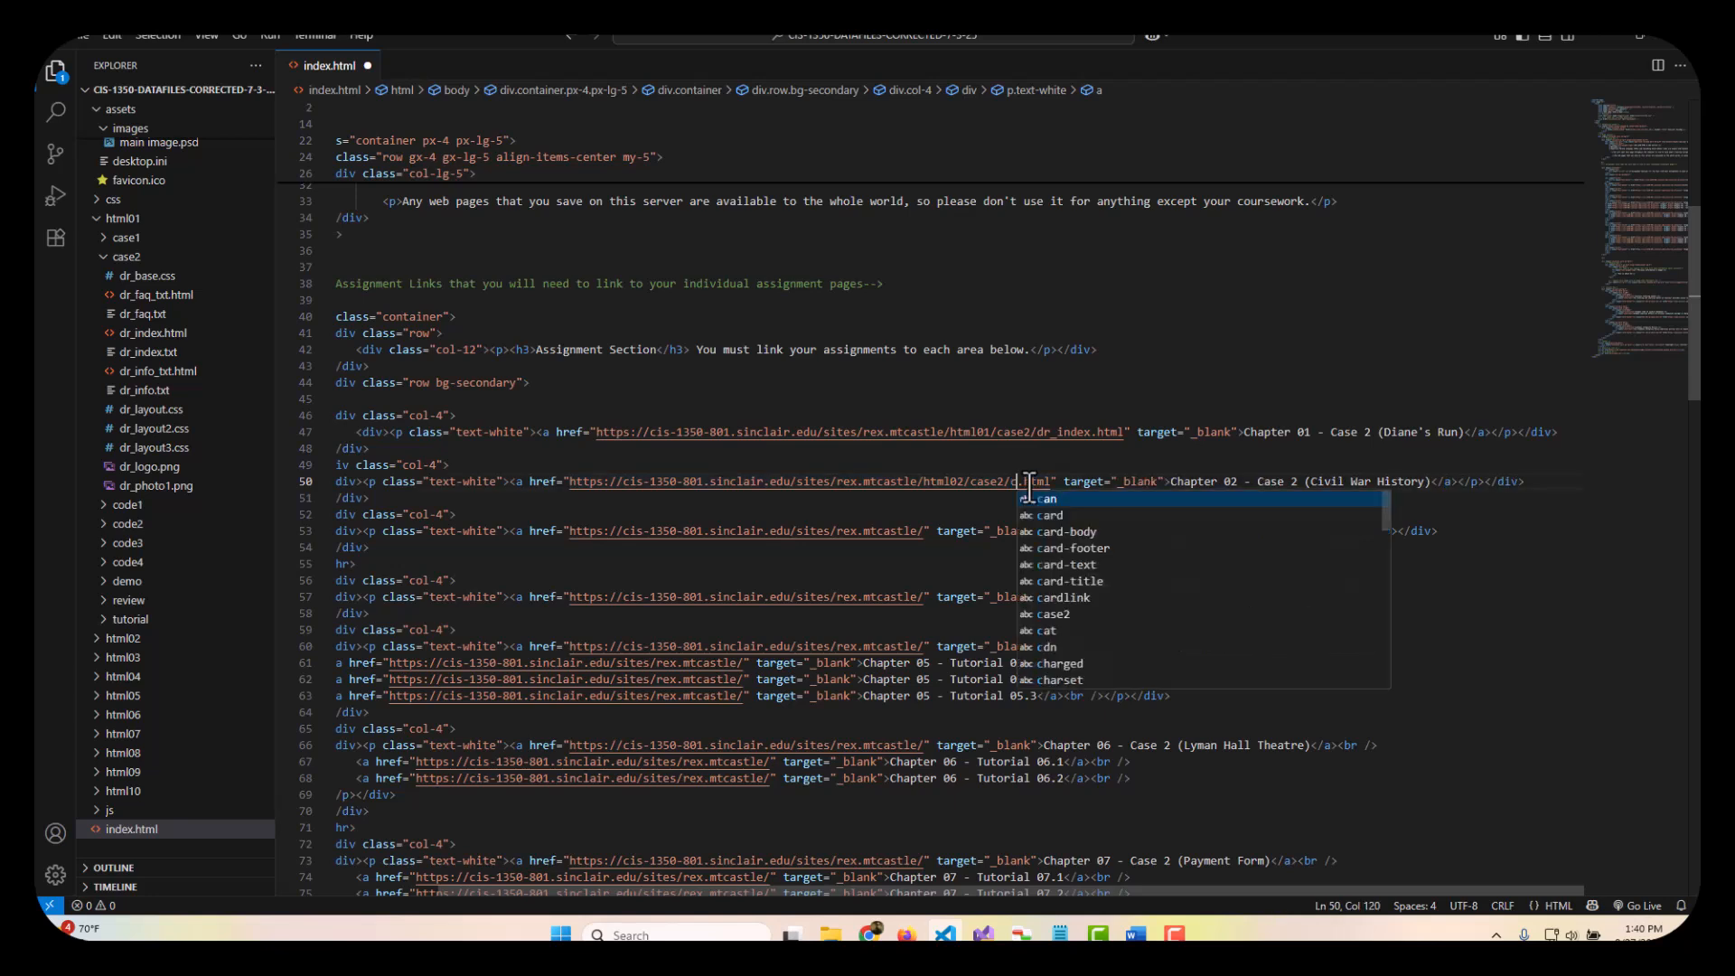
pyautogui.write('w_hom')
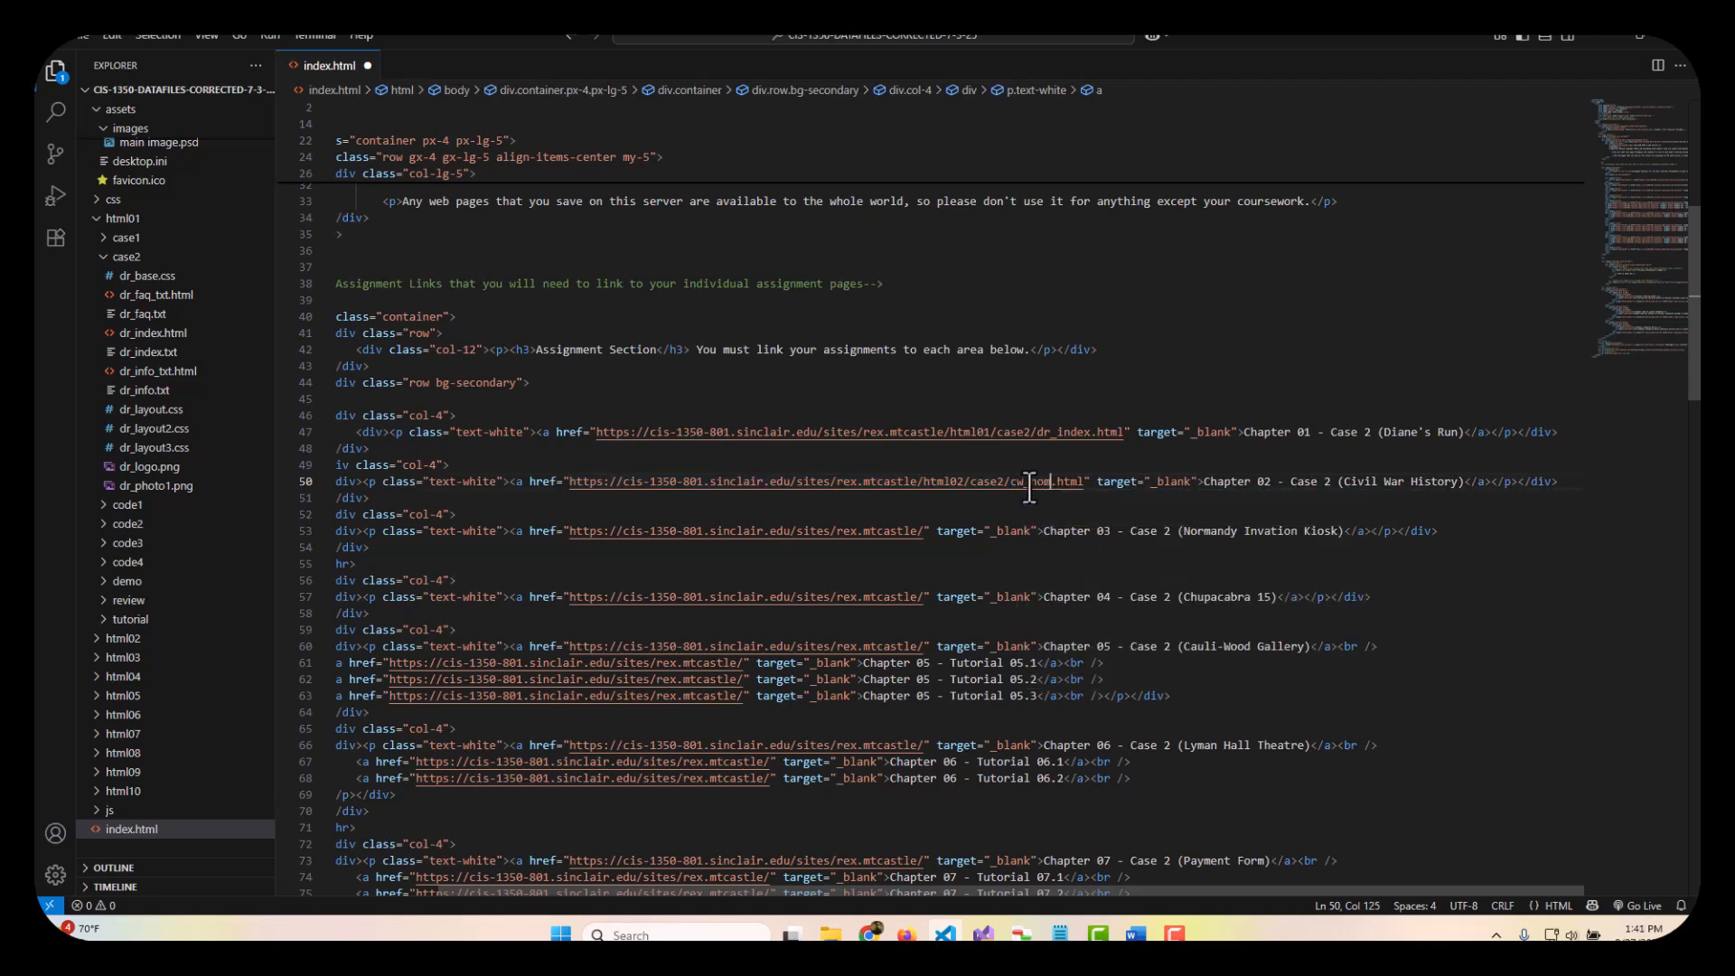
pyautogui.write('e')
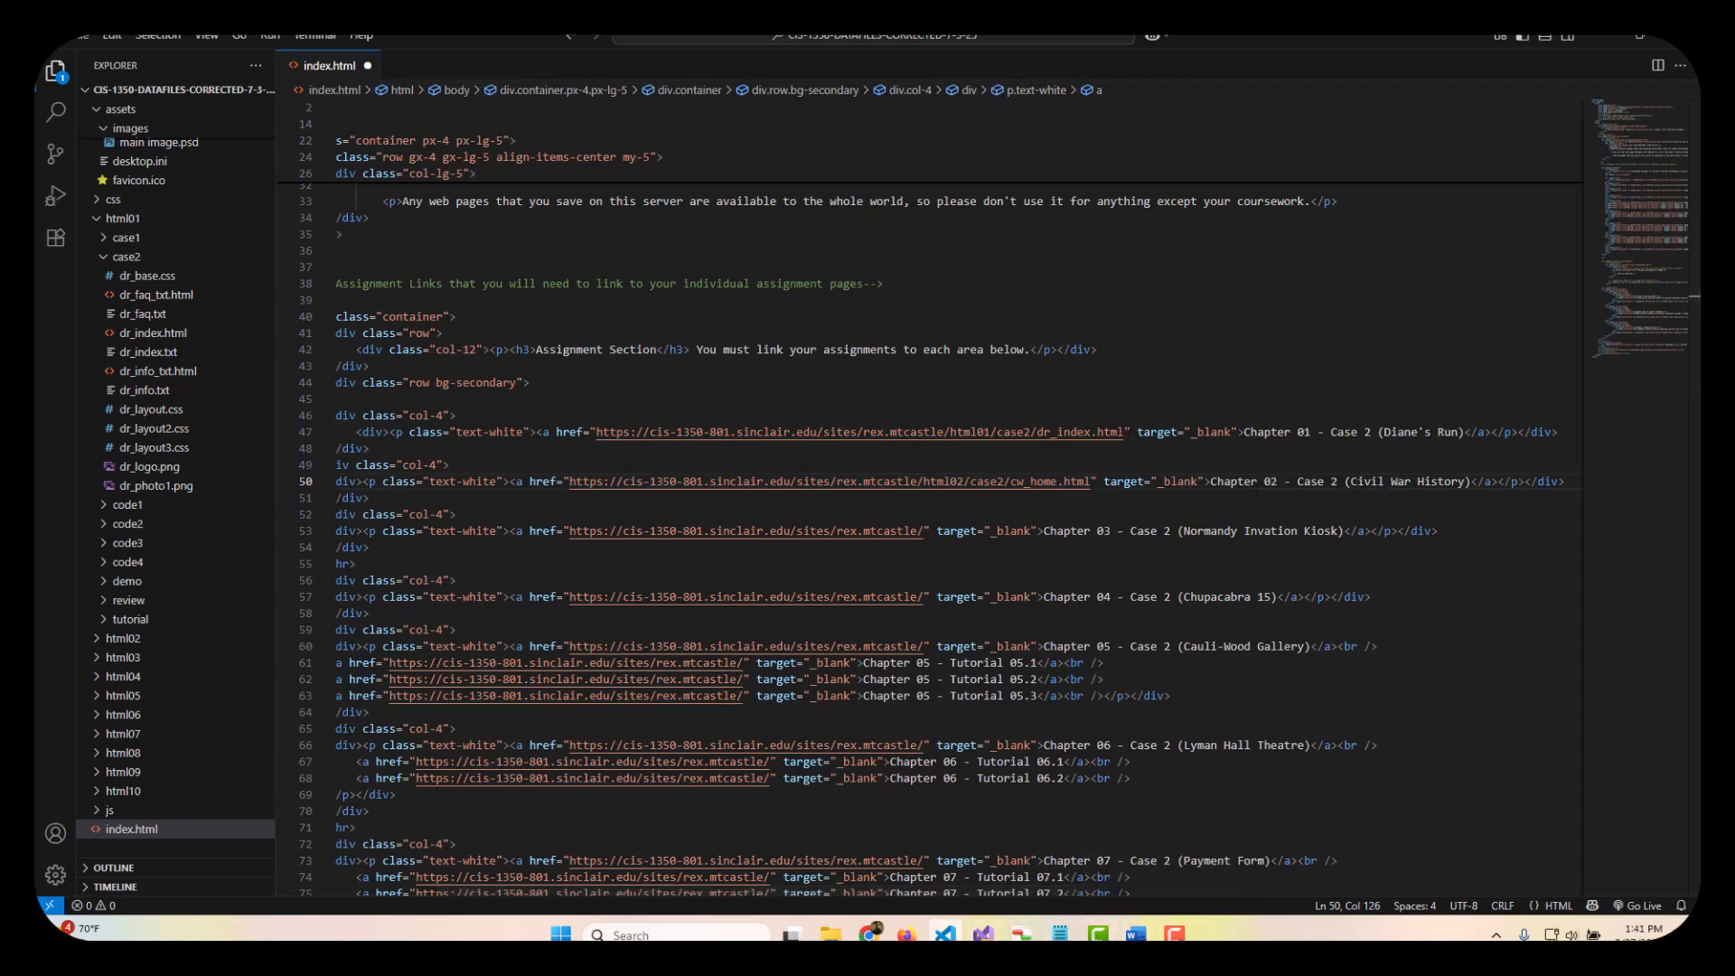
pyautogui.click(866, 827)
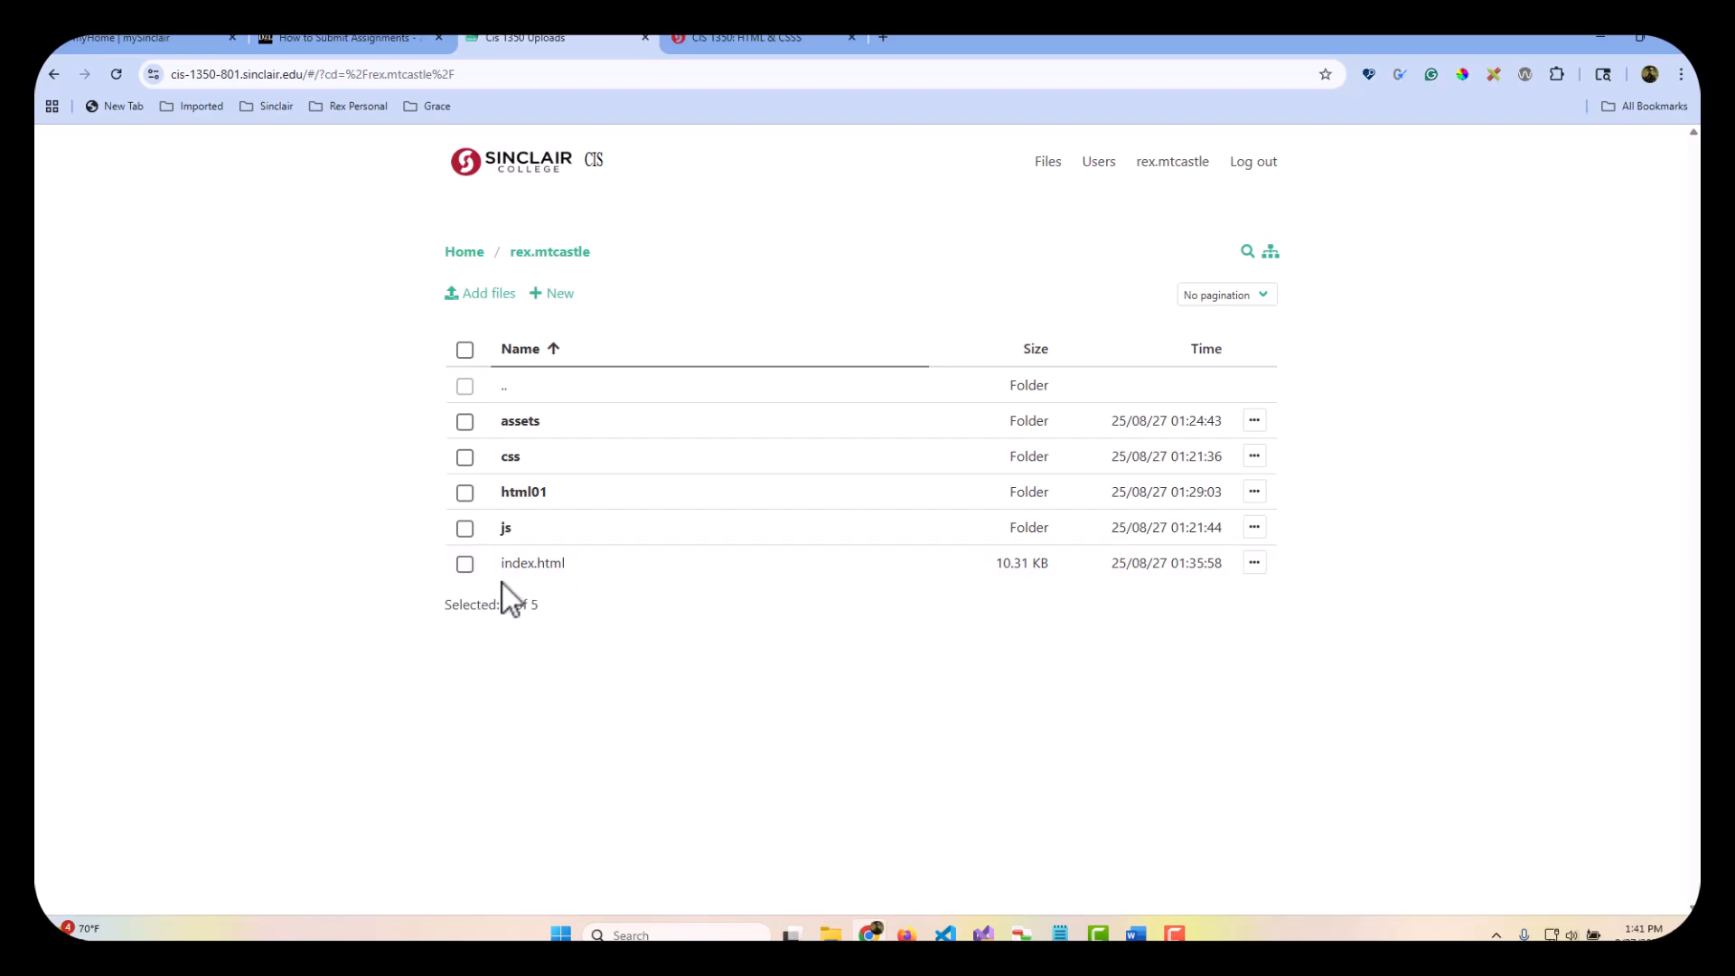
# Step: Show the live CIS 1350 HTML & CSS course page with its Chapter 02 - Case 2 link
pyautogui.click(718, 36)
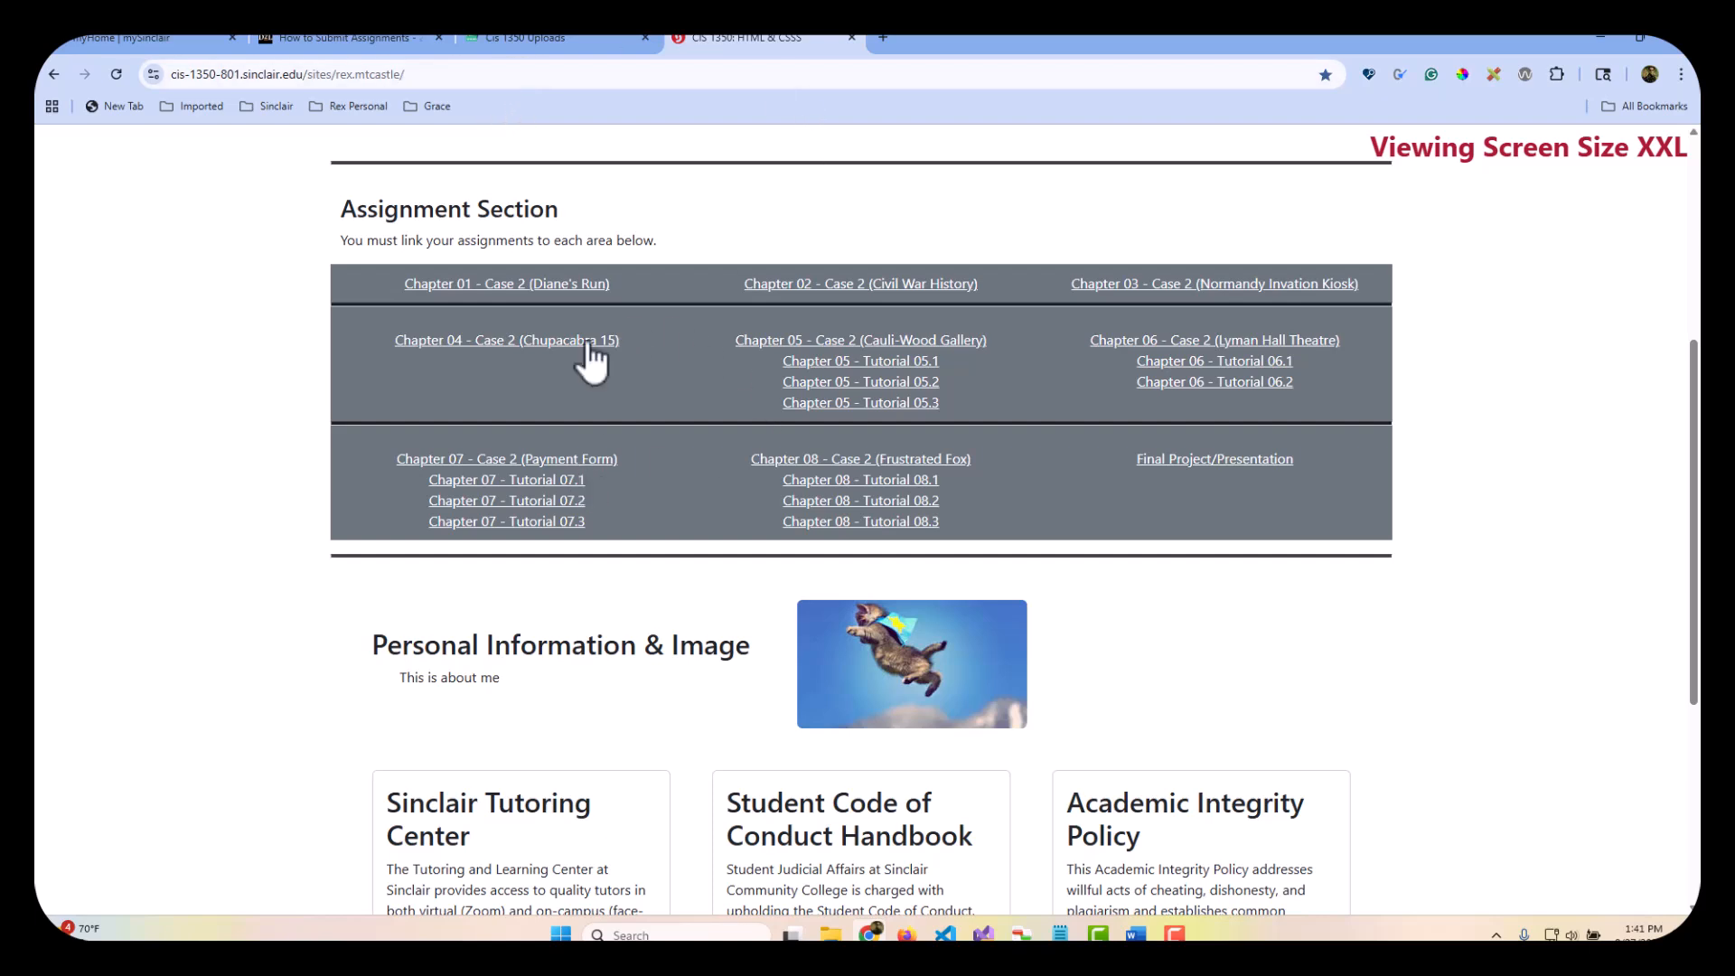